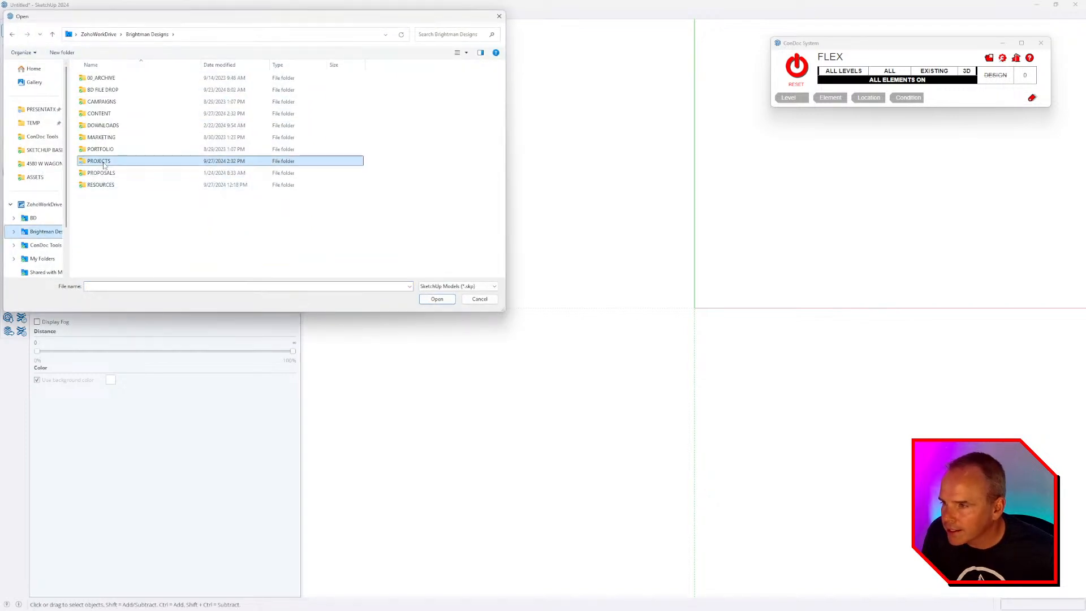
# Browse to the CONTENT > BD LIVE! > 007 > PROJECT FILES folder and select BD_Wagon Trail Road - Existing Conditions.skp.
pyautogui.doubleClick(102, 162)
pyautogui.hotkey('alt', 'Left')
pyautogui.doubleClick(99, 114)
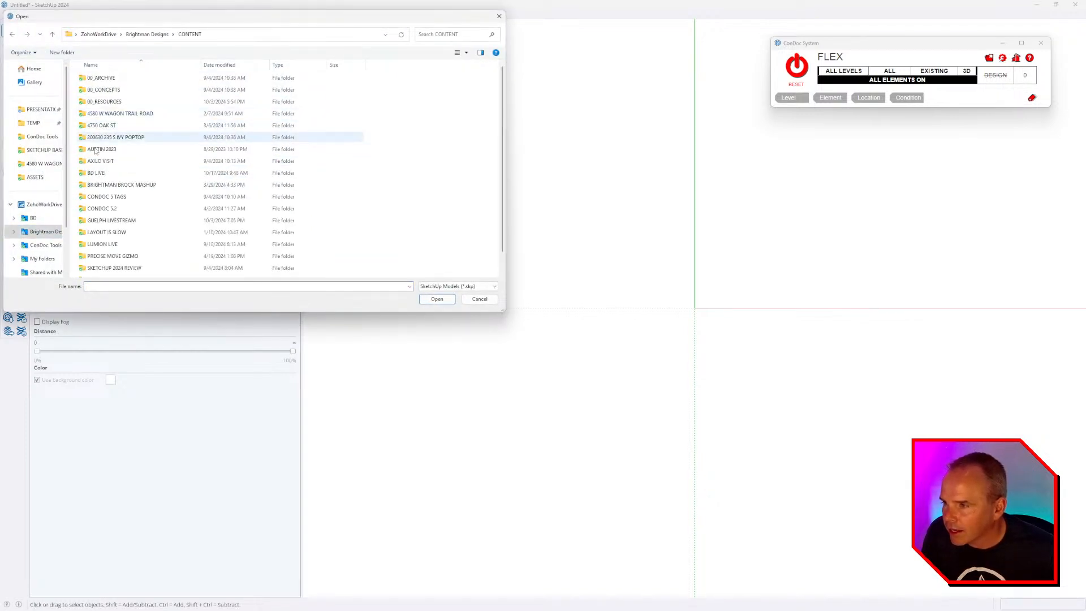
pyautogui.doubleClick(99, 173)
pyautogui.doubleClick(99, 163)
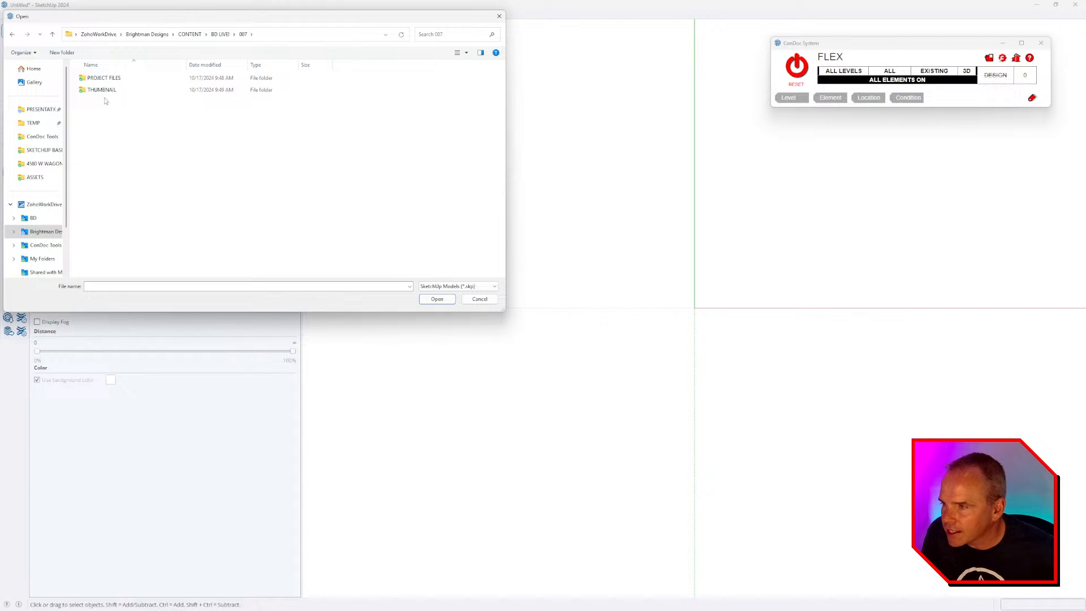
pyautogui.doubleClick(102, 78)
pyautogui.click(166, 102)
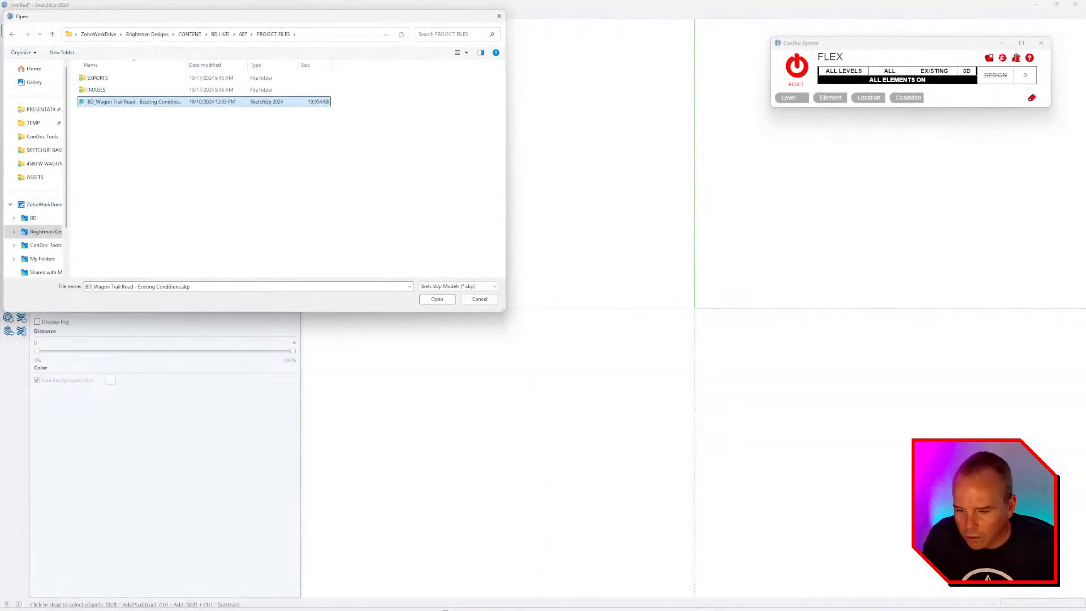
# Switch to LayOut and close the untitled thumbnail document, saving it as 007 in the THUMBNAIL folder.
pyautogui.moveTo(578, 609)
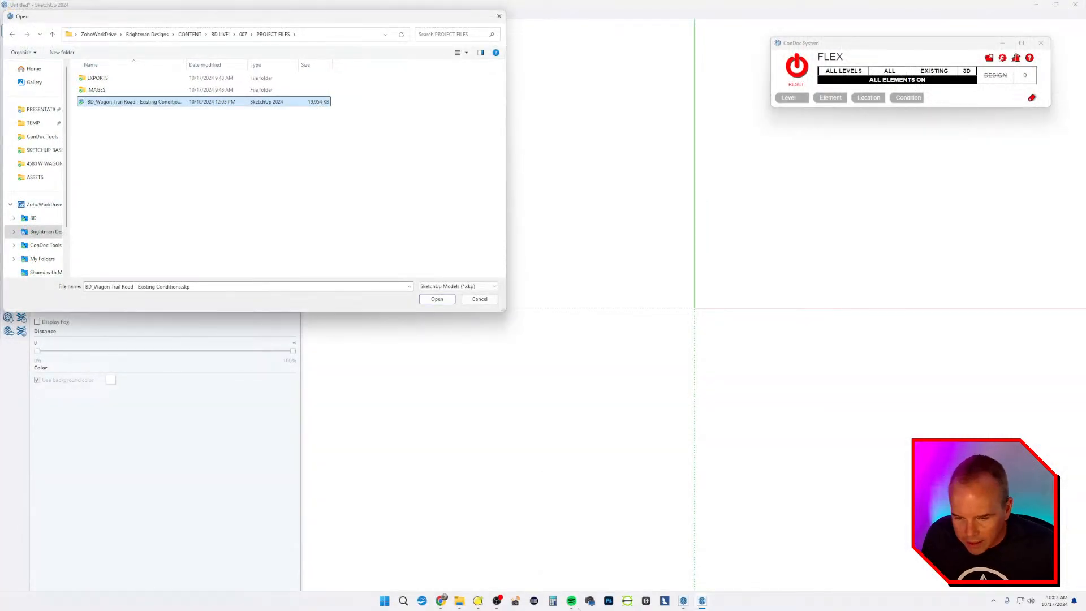
pyautogui.click(703, 602)
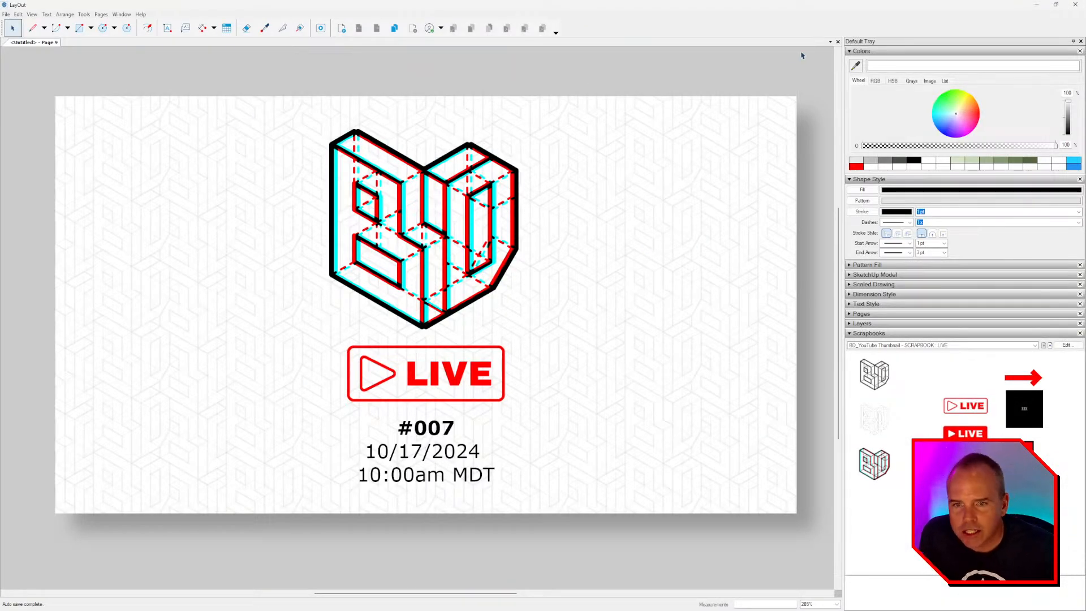
pyautogui.click(838, 41)
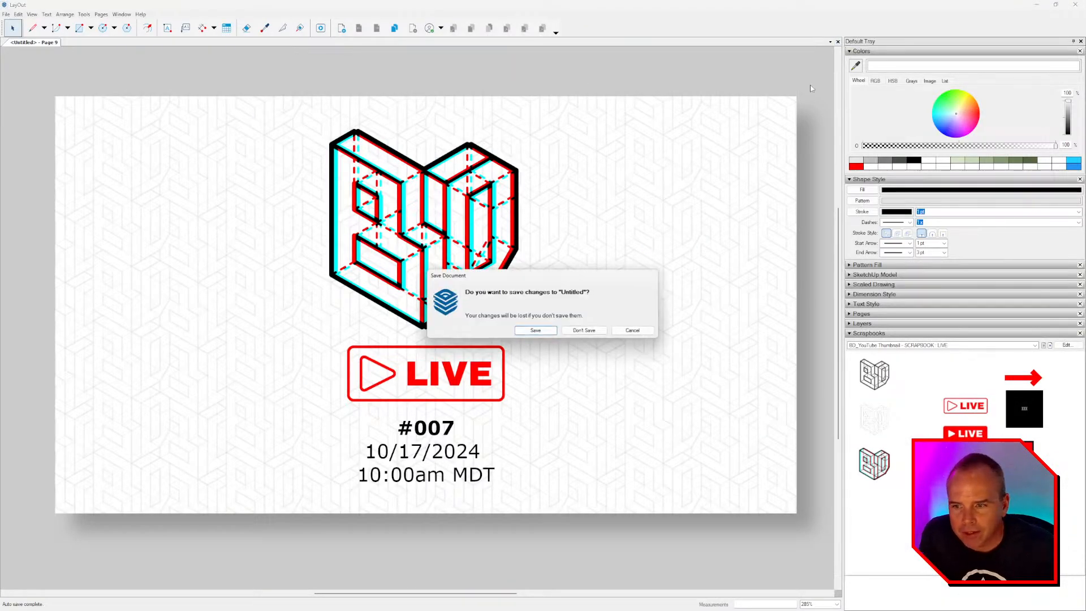
pyautogui.click(536, 331)
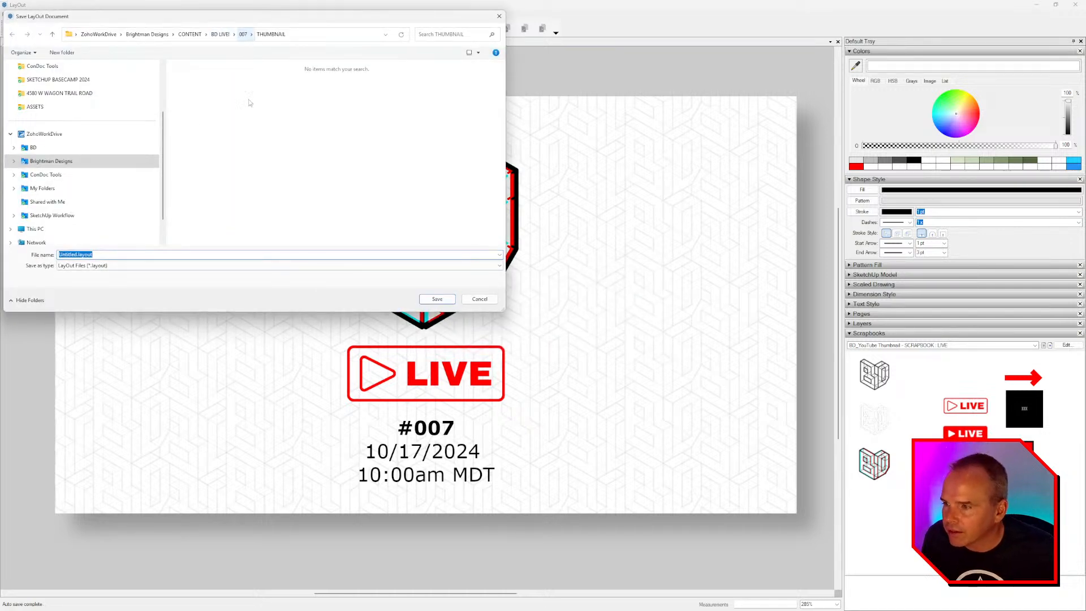
pyautogui.write('007')
pyautogui.press('Return')
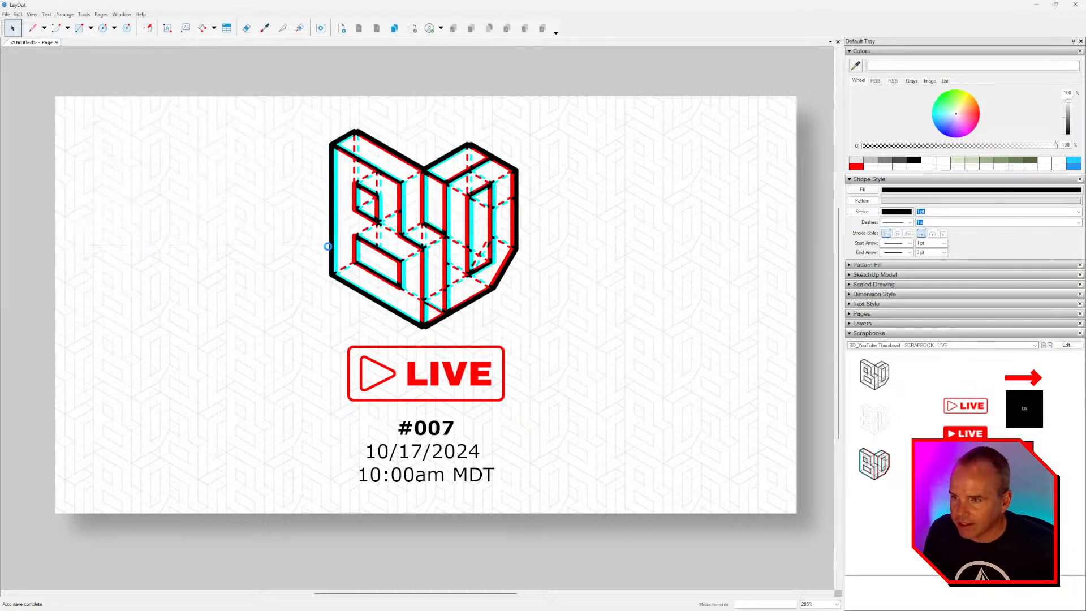
# Open BD_Wagon Trail Road - Existing Conditions.layout from the 007 PROJECT FILES folder and dismiss the reference check without updating.
pyautogui.click(6, 14)
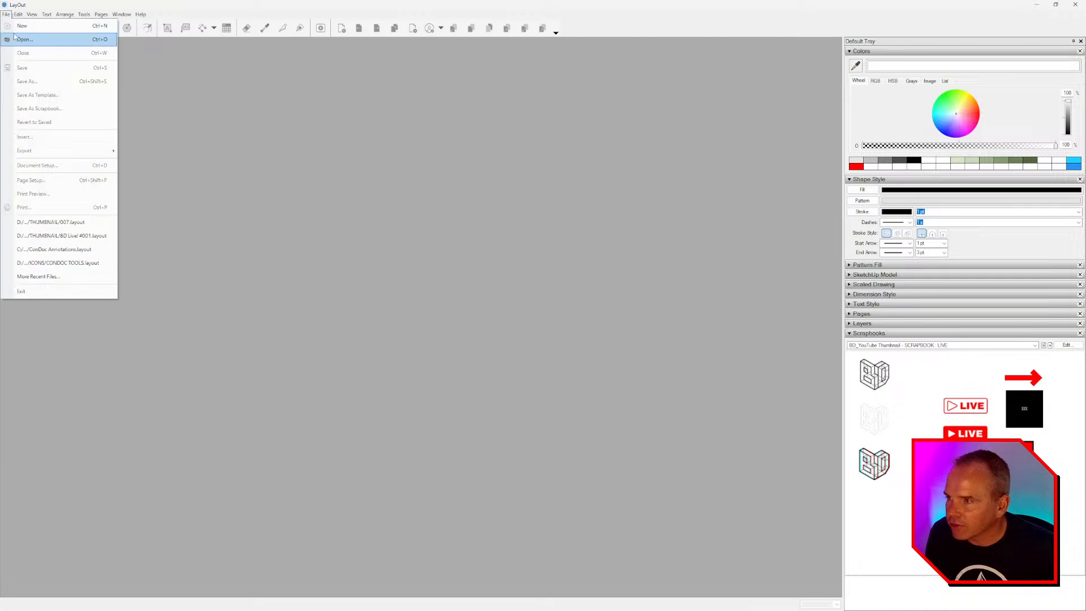
pyautogui.click(23, 40)
pyautogui.click(242, 35)
pyautogui.doubleClick(113, 77)
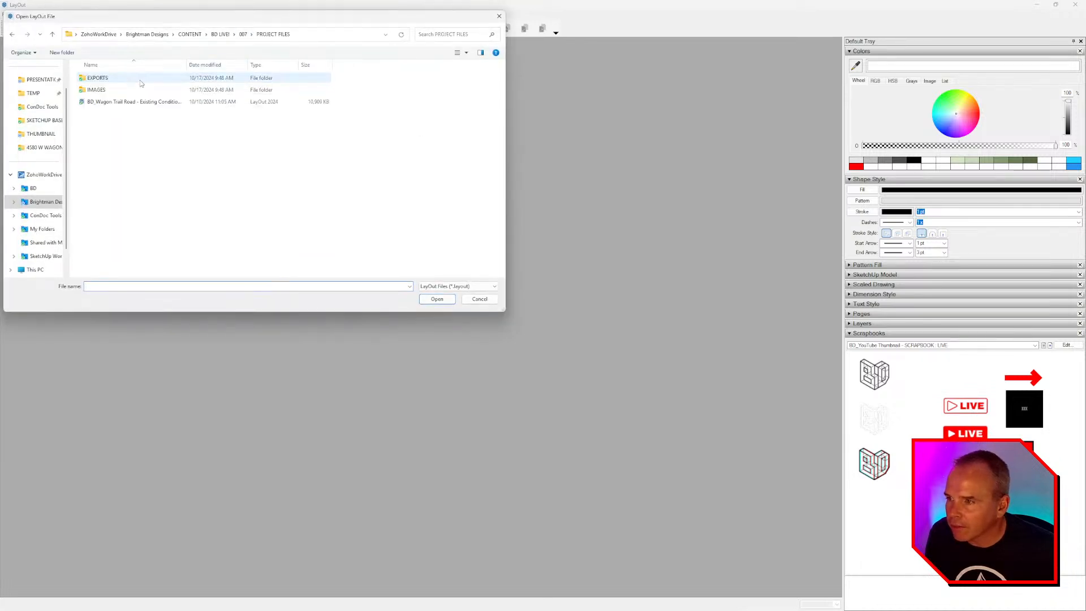
pyautogui.click(141, 102)
pyautogui.moveTo(262, 23); pyautogui.dragTo(394, 76)
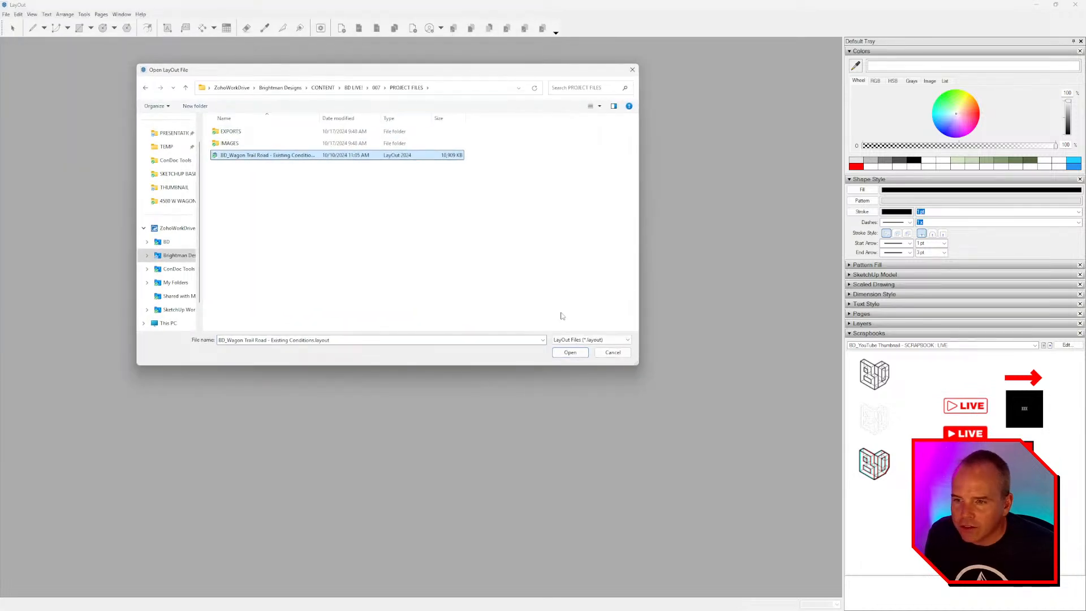
pyautogui.click(570, 352)
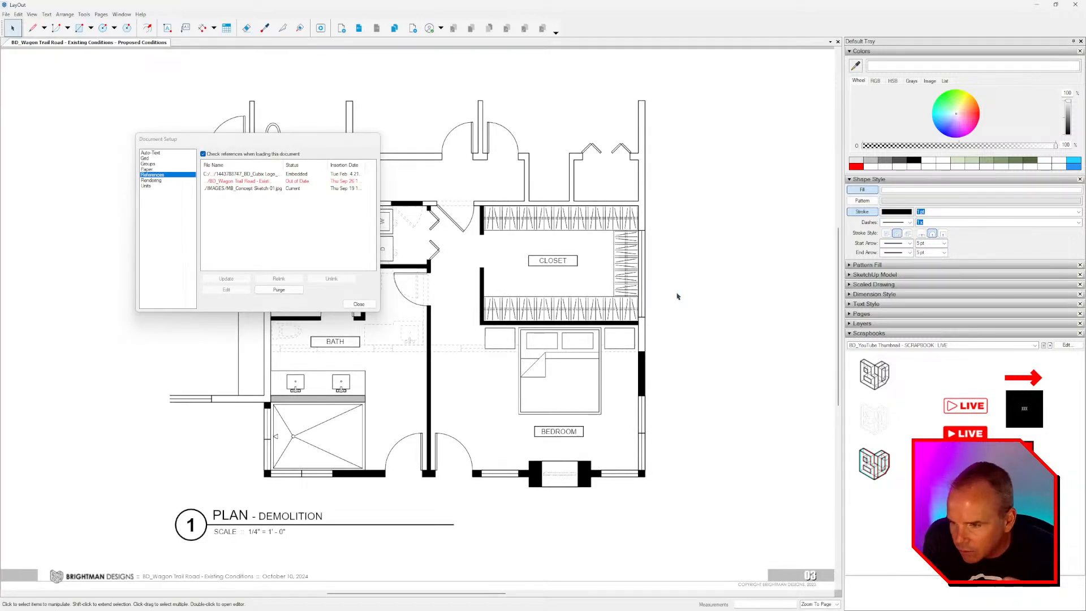
pyautogui.click(360, 305)
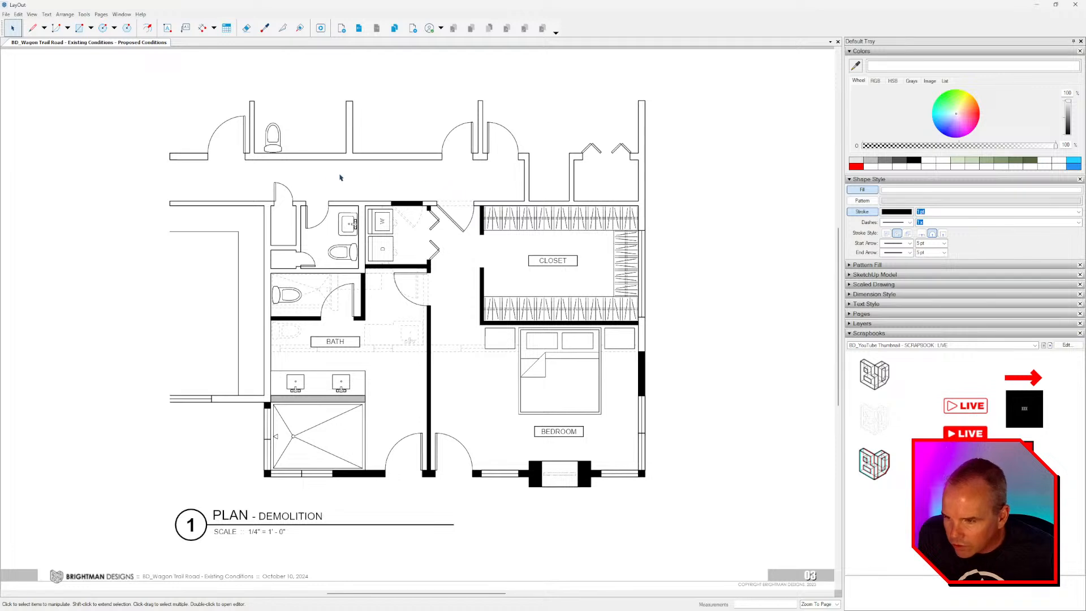
# Collapse the Colors and Shape Style sections and expand the document's layer list.
pyautogui.scroll(-2, 595, 370)
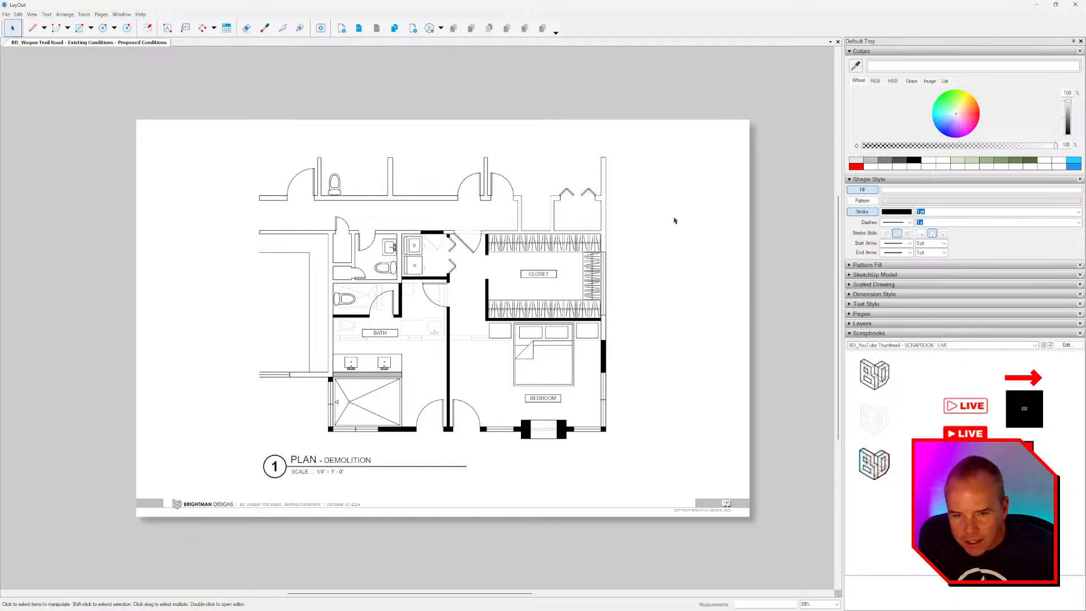
pyautogui.click(885, 52)
pyautogui.click(884, 61)
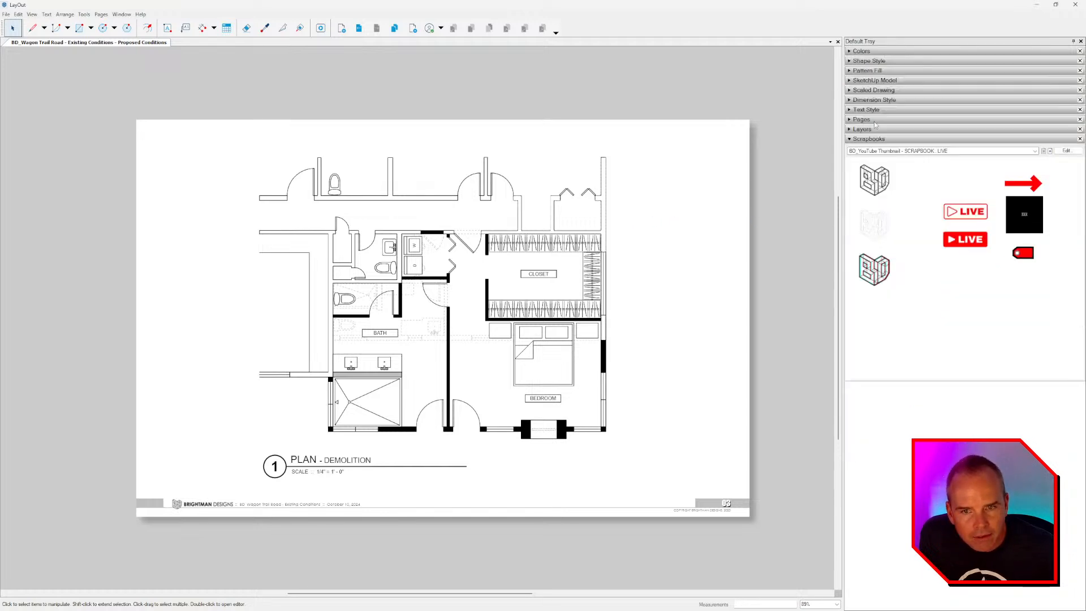
pyautogui.click(871, 129)
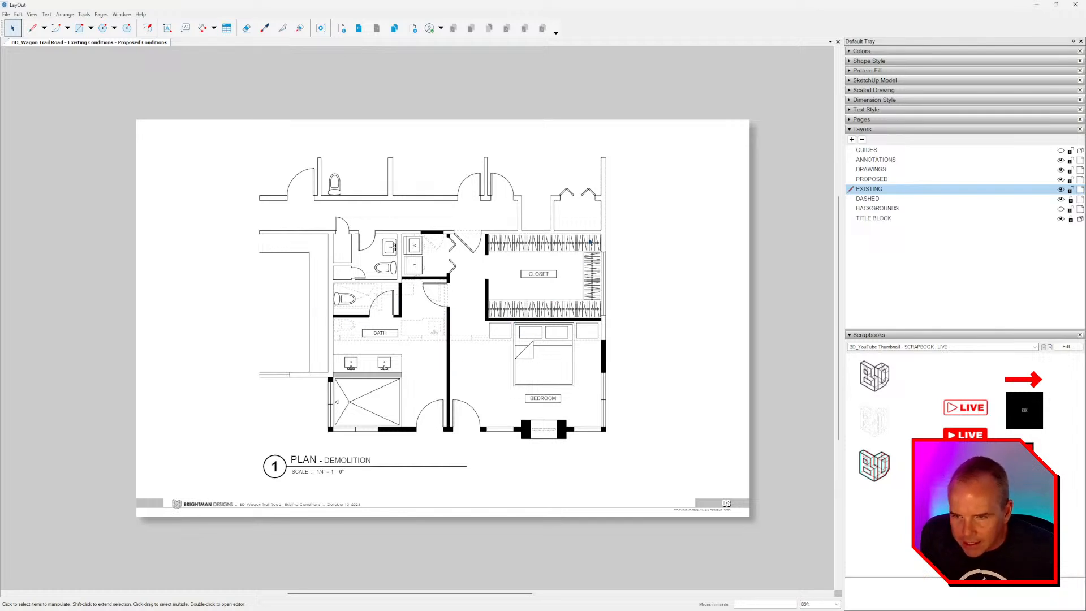
# Review the Existing Conditions, Demolition Plan and Proposed Conditions pages, briefly showing the BACKGROUNDS layer over the demolition plan.
pyautogui.click(363, 32)
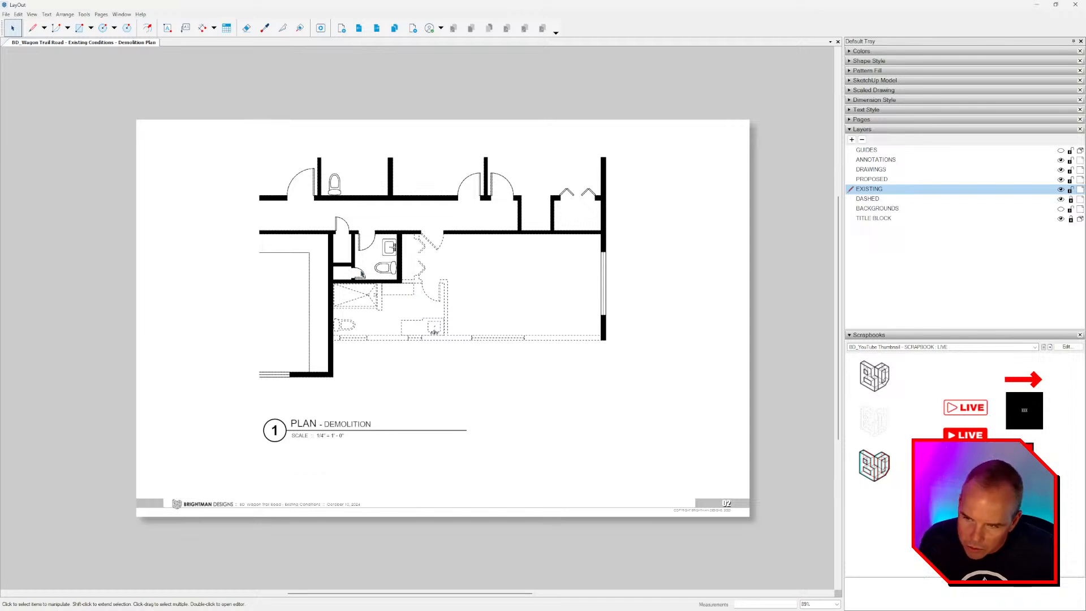
pyautogui.click(377, 30)
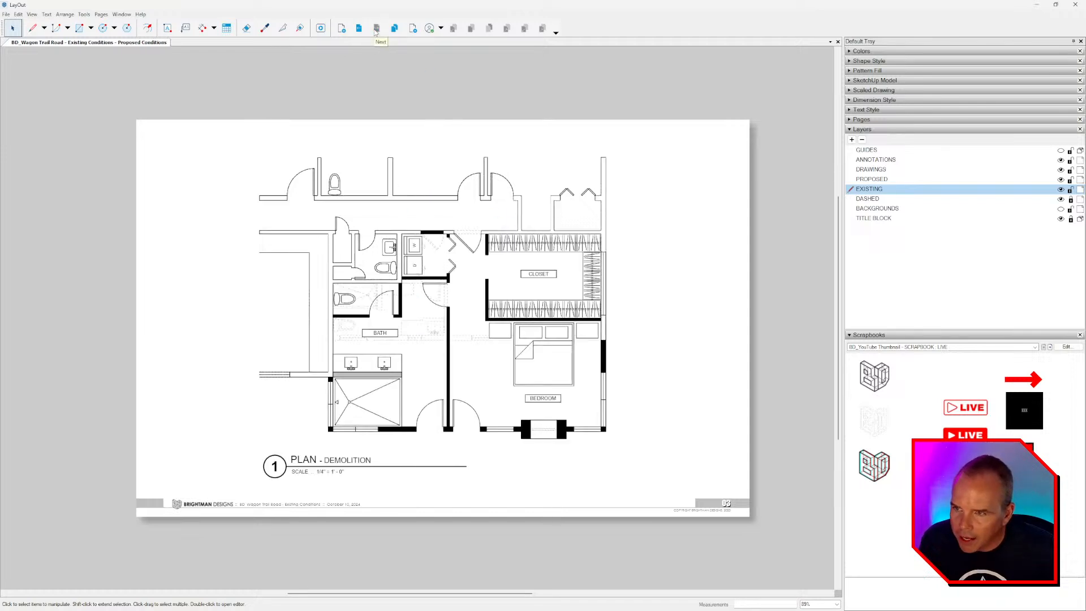
pyautogui.doubleClick(360, 29)
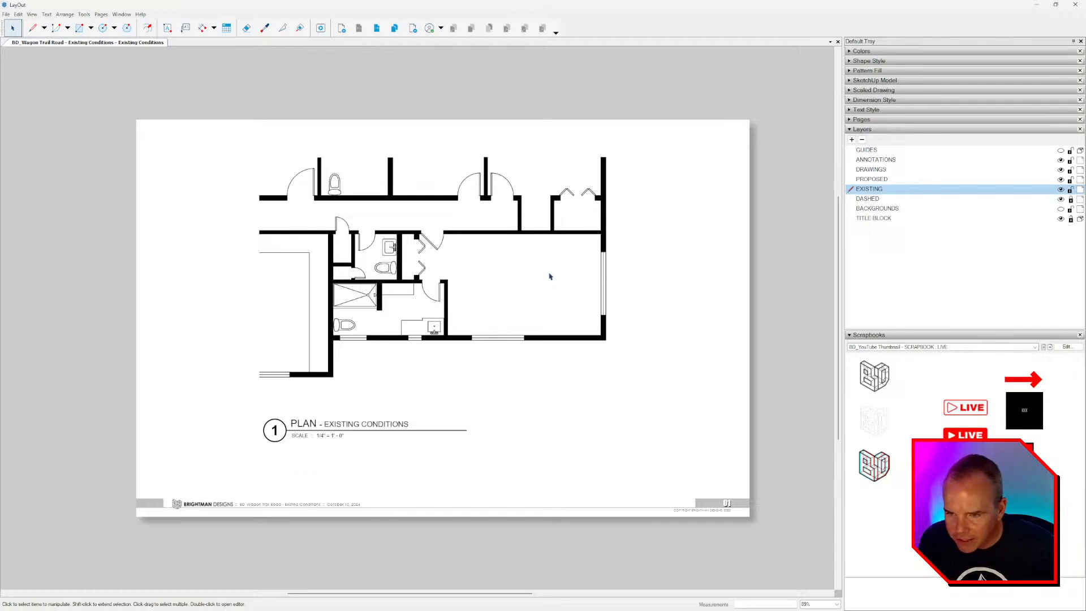
pyautogui.click(380, 31)
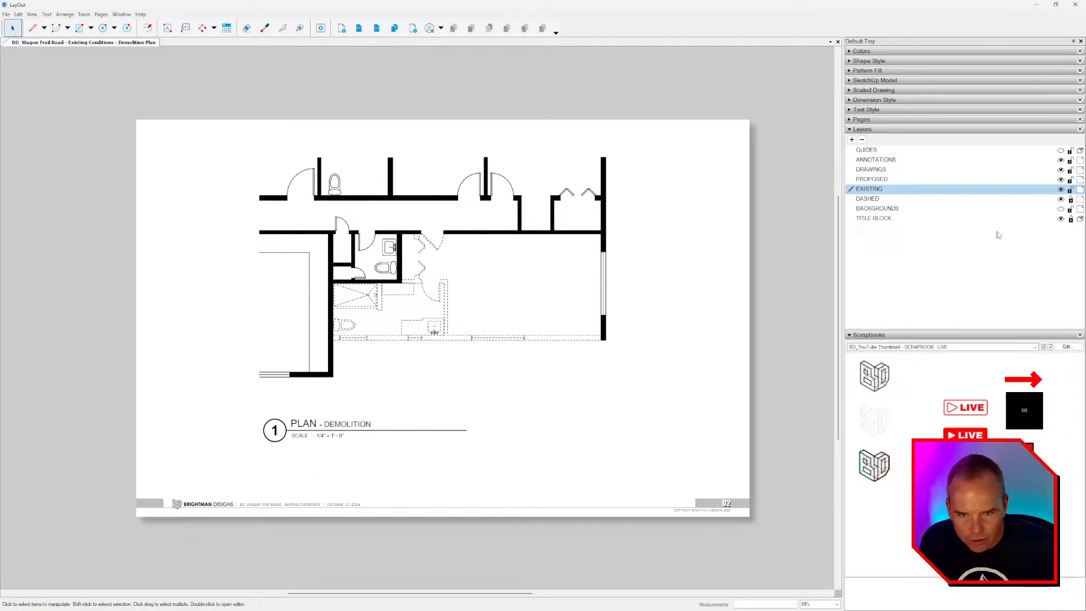
pyautogui.click(1061, 209)
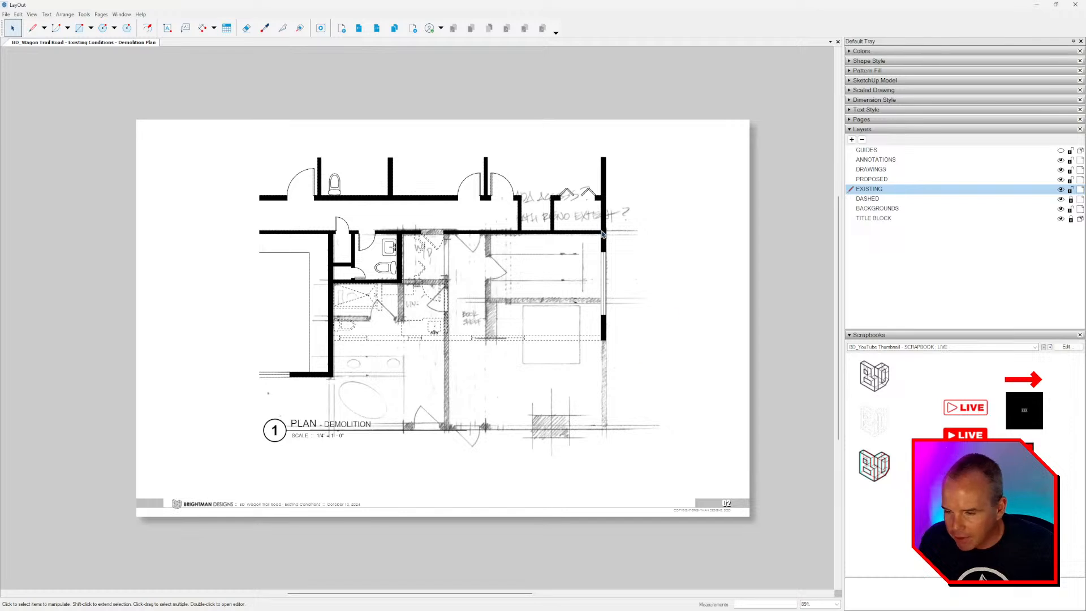
pyautogui.click(1061, 209)
pyautogui.click(378, 31)
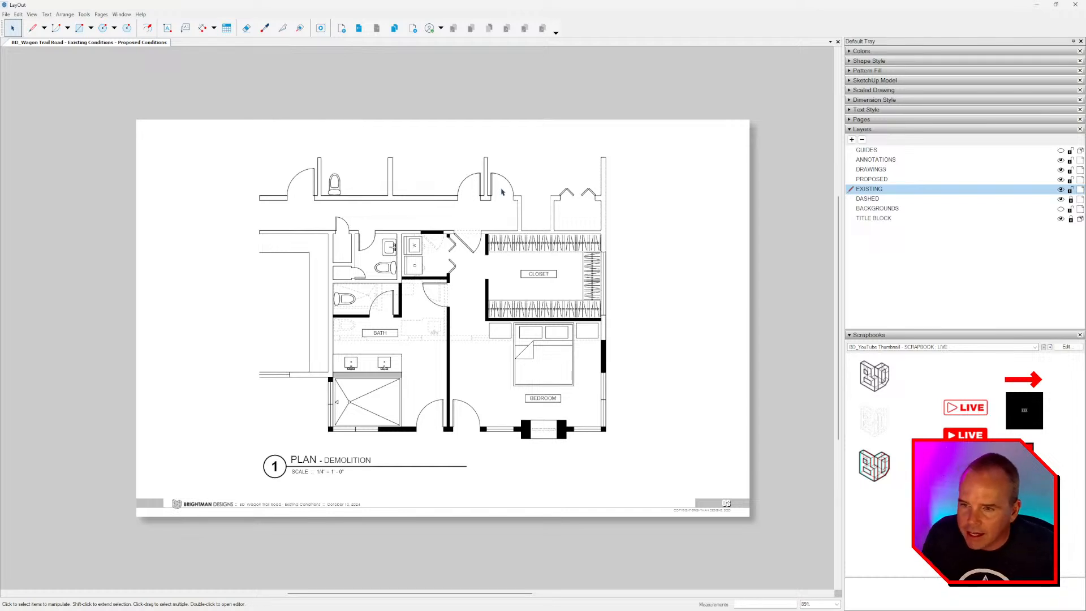
# Switch to SketchUp and open the BD_Wagon Trail Road - Existing Conditions.skp model.
pyautogui.hotkey('alt', 'Tab')
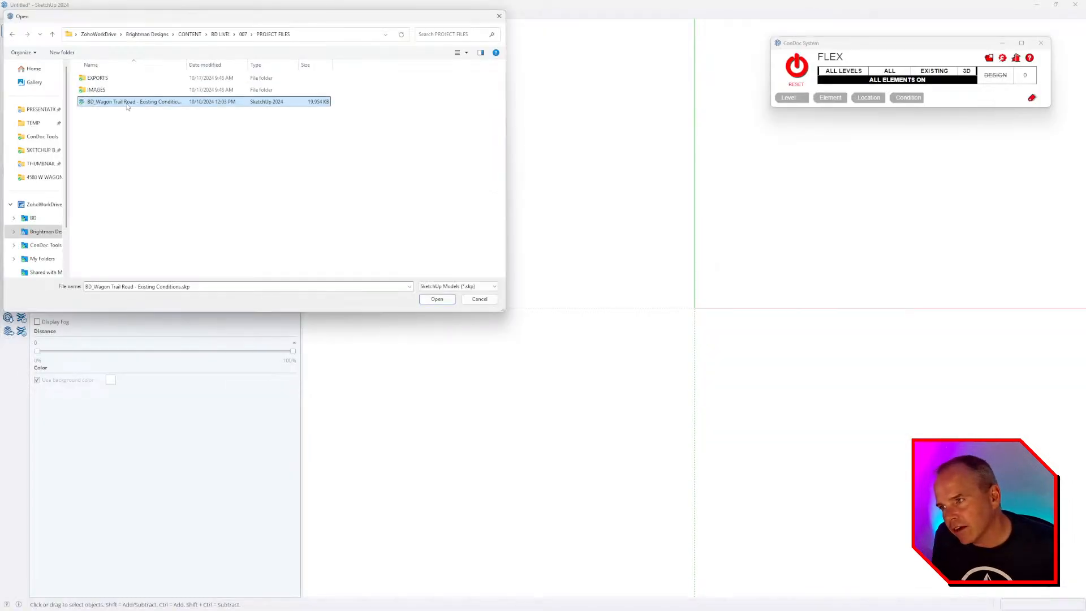
pyautogui.doubleClick(127, 102)
pyautogui.click(539, 315)
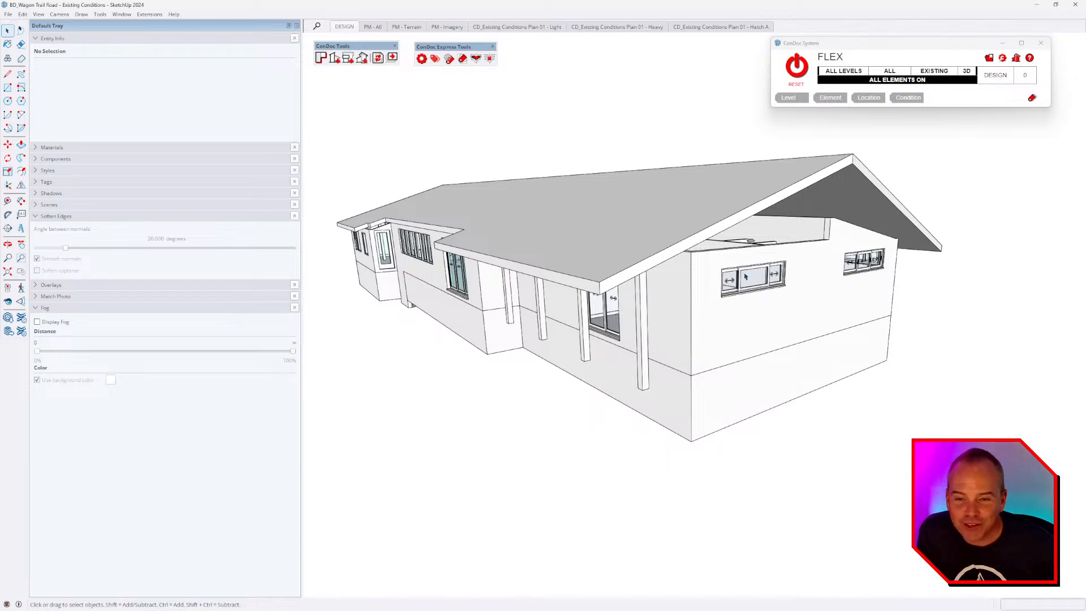
# Examine the house exterior from several angles and select the glazed door behind the porch posts to check its ConDoc tags.
pyautogui.moveTo(745, 276); pyautogui.dragTo(717, 275, button='middle')
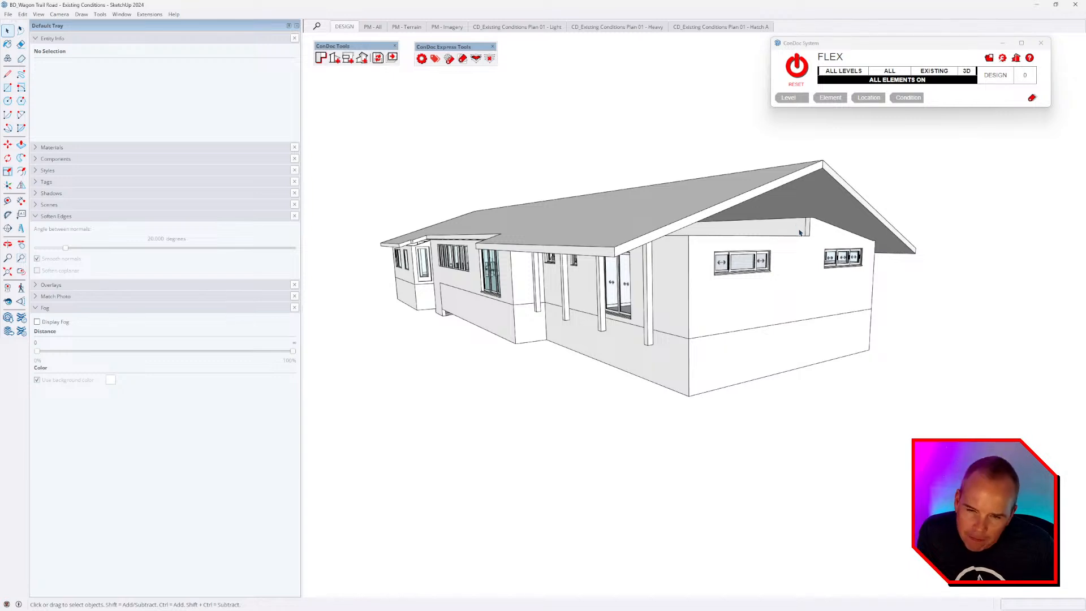
pyautogui.moveTo(806, 238); pyautogui.dragTo(750, 232, button='middle')
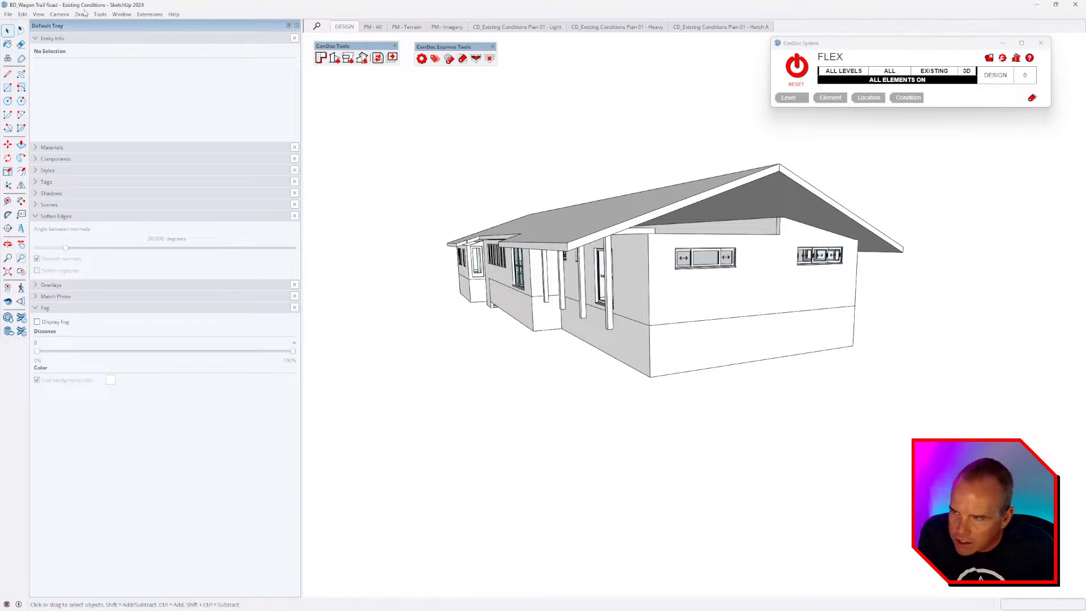
pyautogui.moveTo(584, 243); pyautogui.dragTo(833, 307, button='middle')
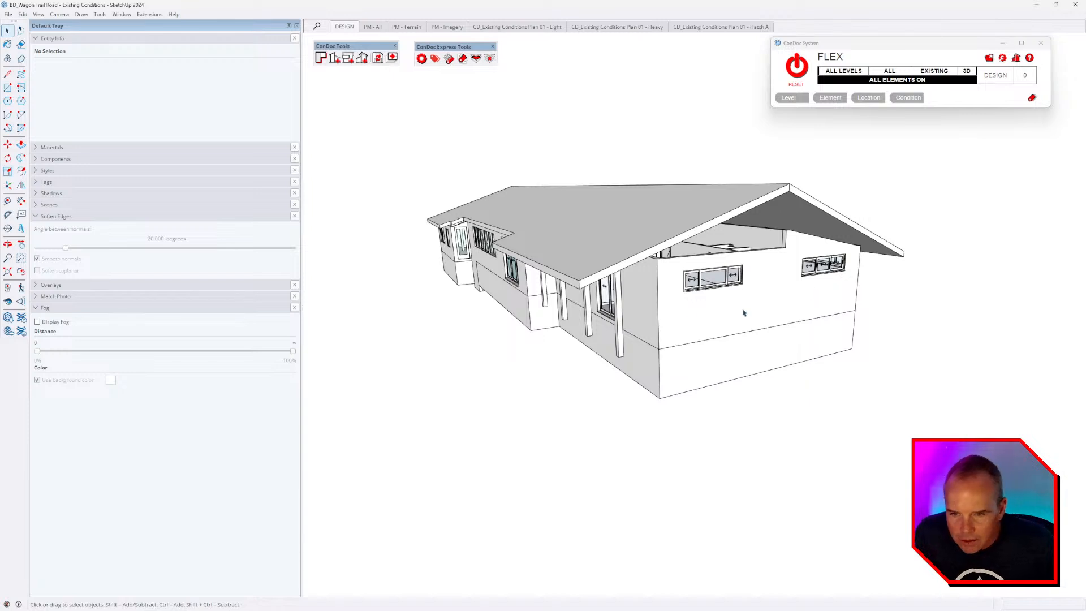
pyautogui.moveTo(746, 312); pyautogui.dragTo(887, 138, button='middle')
pyautogui.click(812, 286)
# Load the ARCHITECT_FlexTools drawing set from the LABS folder into the ConDoc System.
pyautogui.click(990, 59)
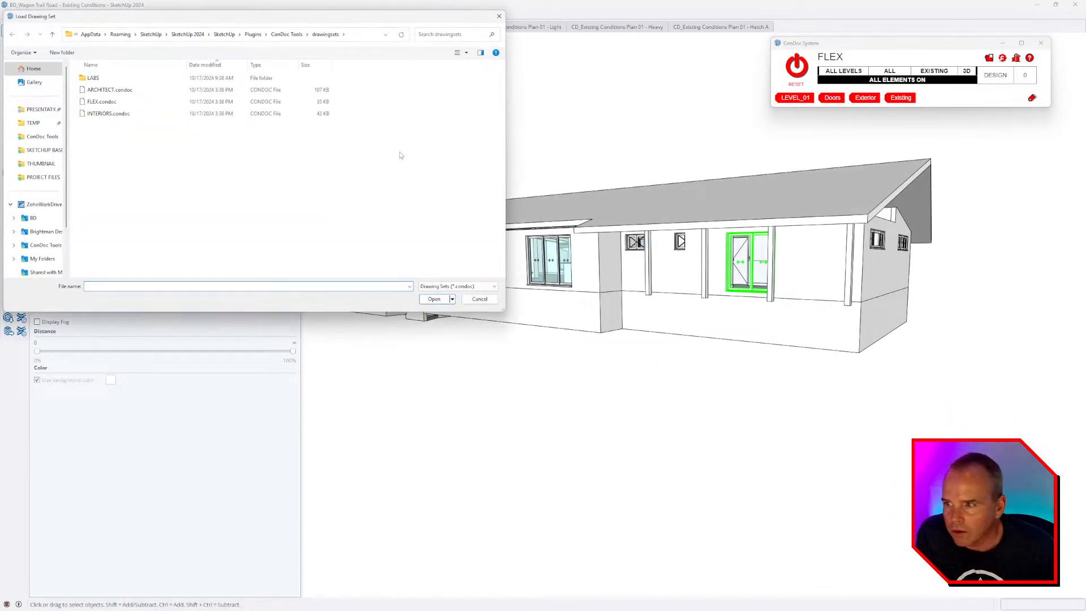
pyautogui.doubleClick(97, 78)
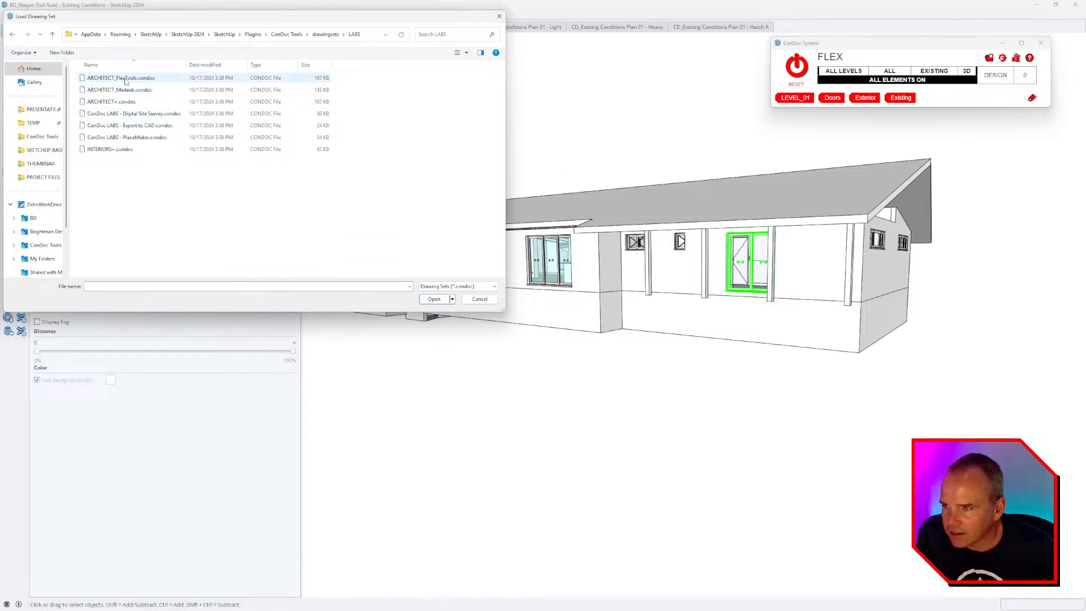
pyautogui.doubleClick(126, 79)
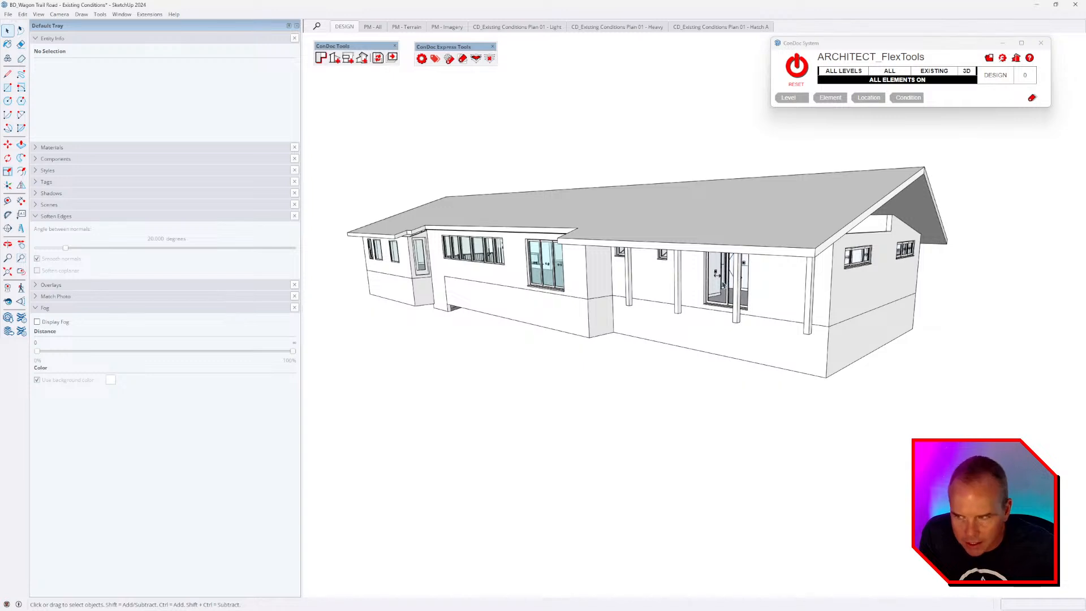
# Examine the element, FlexTools, level and location tags inside the ConDoc Tools tag folder, then collapse the tag list.
pyautogui.click(46, 182)
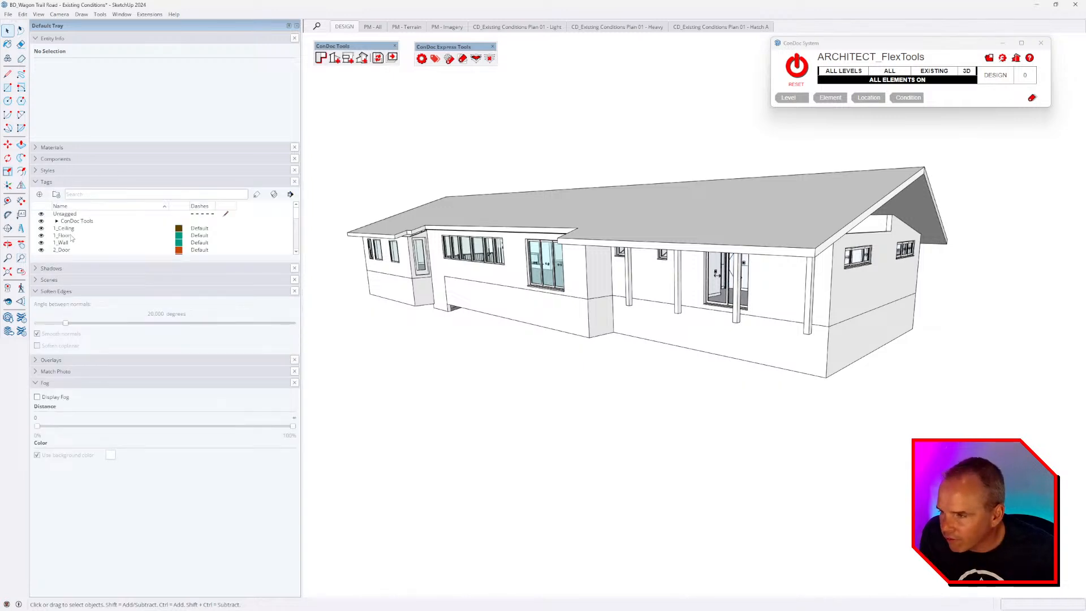
pyautogui.moveTo(89, 262); pyautogui.dragTo(95, 383)
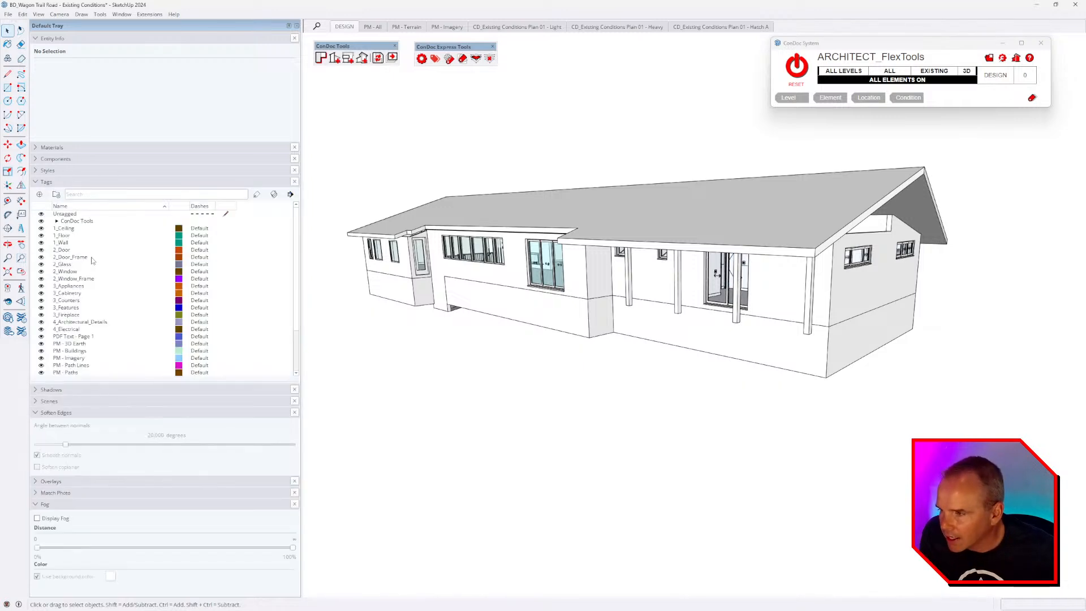
pyautogui.click(55, 221)
pyautogui.scroll(-5, 133, 305)
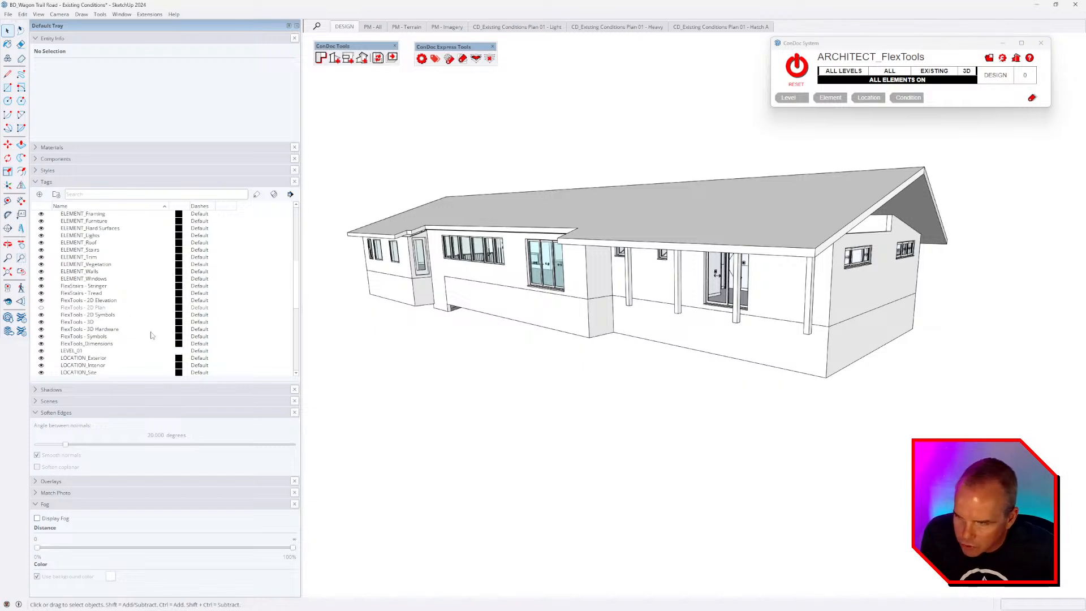
pyautogui.moveTo(739, 348); pyautogui.dragTo(665, 334, button='middle')
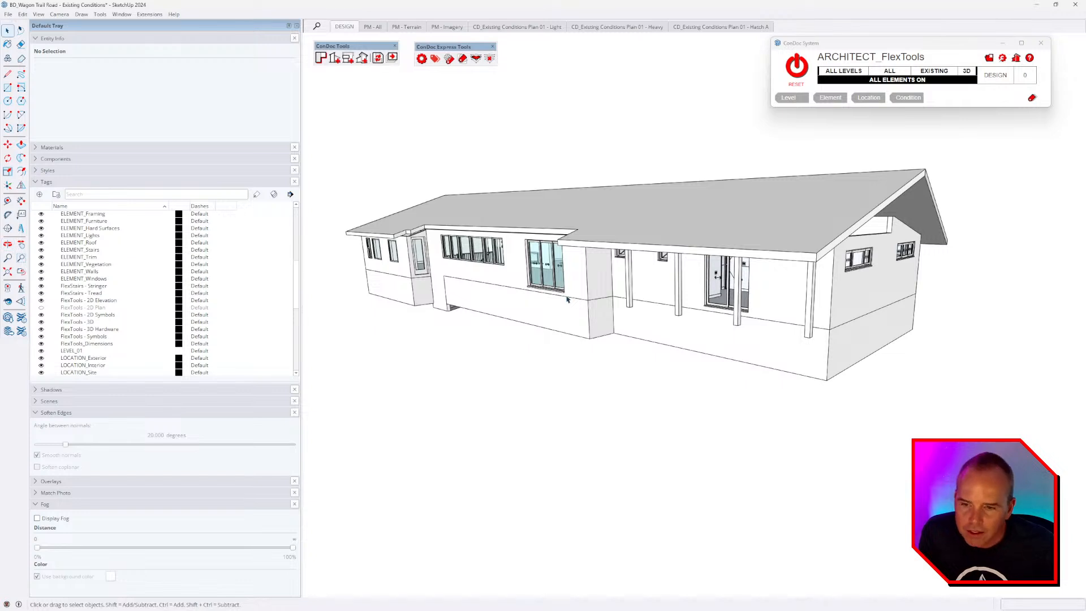
pyautogui.click(47, 181)
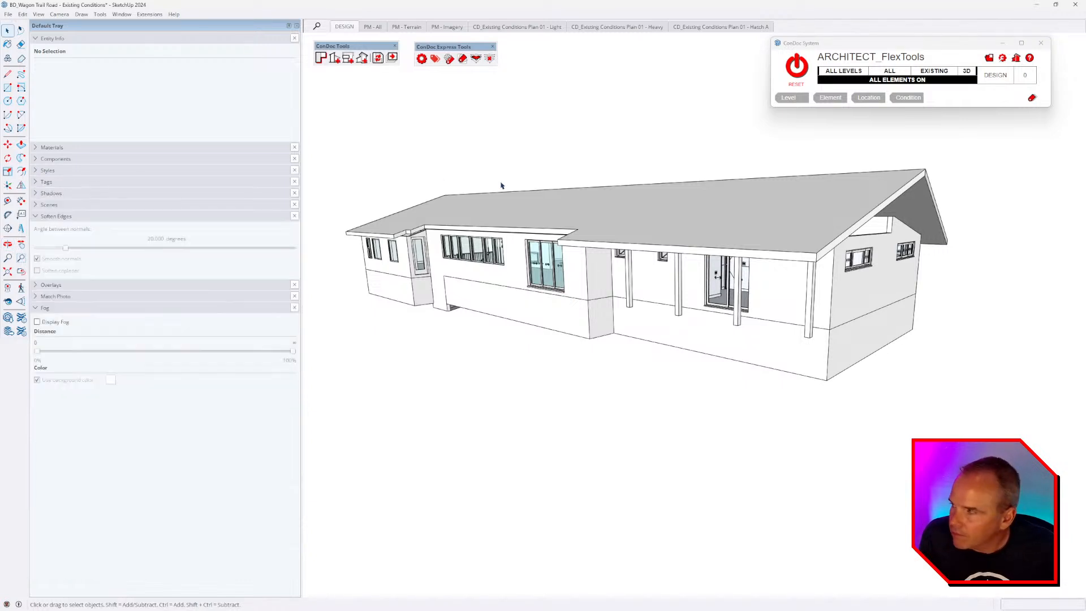
# Turn on the ELEMENT_Ceilings tag and inspect the open gable end of the house under the roof.
pyautogui.moveTo(699, 250); pyautogui.dragTo(548, 243, button='middle')
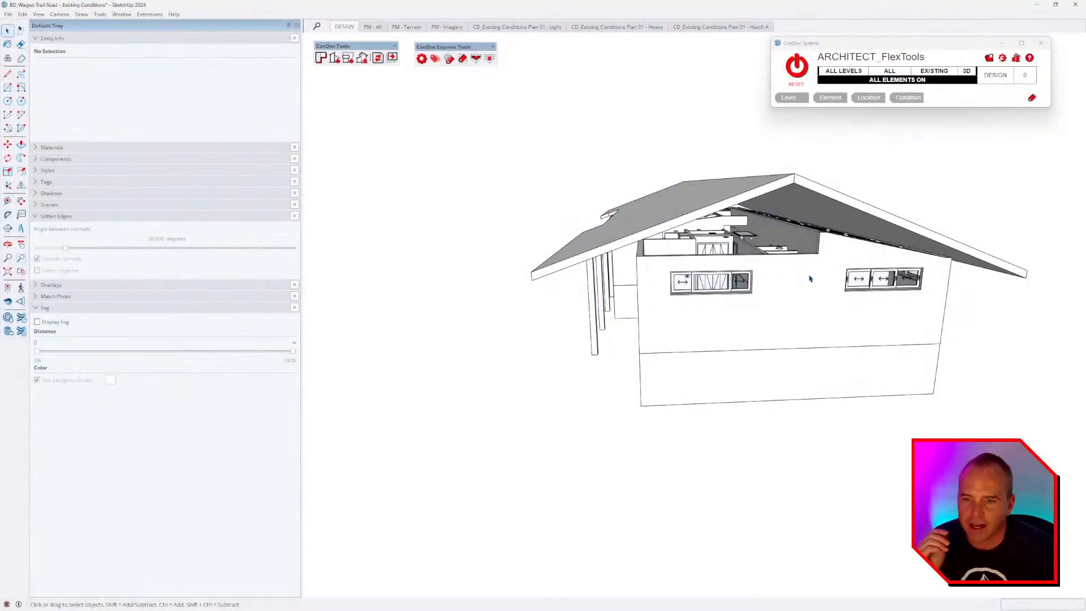
pyautogui.moveTo(764, 328)
pyautogui.mouseDown(button='middle')
pyautogui.moveTo(693, 187)
pyautogui.moveTo(636, 235)
pyautogui.moveTo(635, 250)
pyautogui.mouseUp(button='middle')
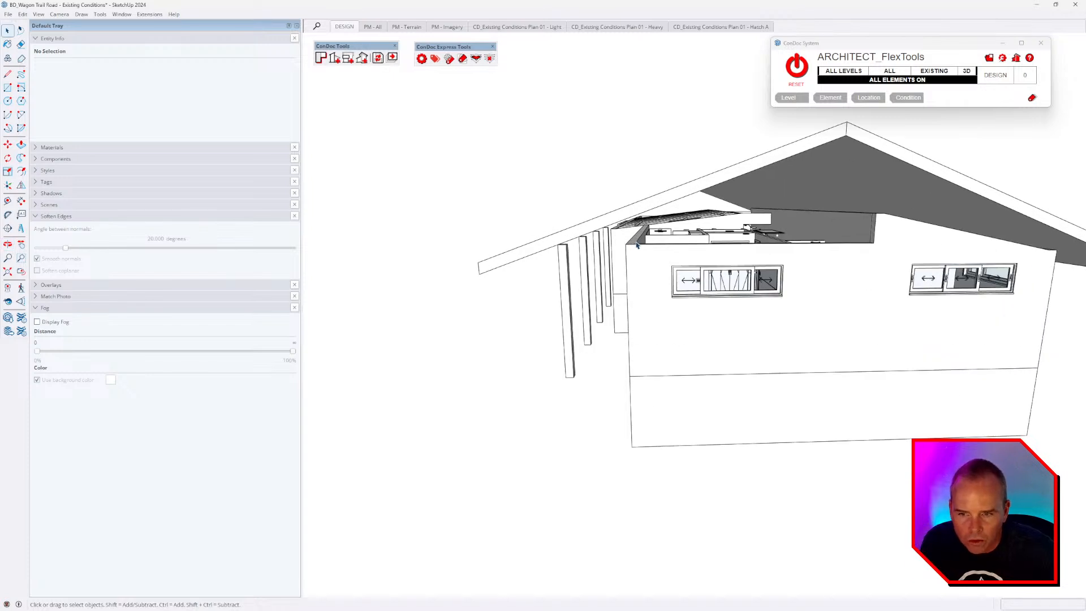
pyautogui.moveTo(645, 289); pyautogui.dragTo(610, 310, button='middle')
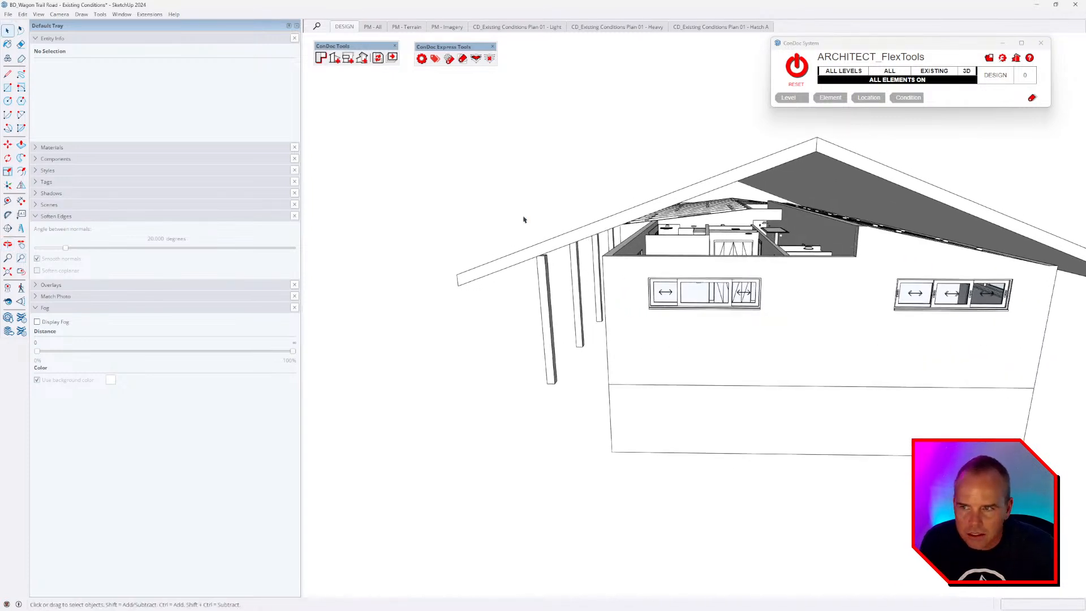
pyautogui.click(56, 182)
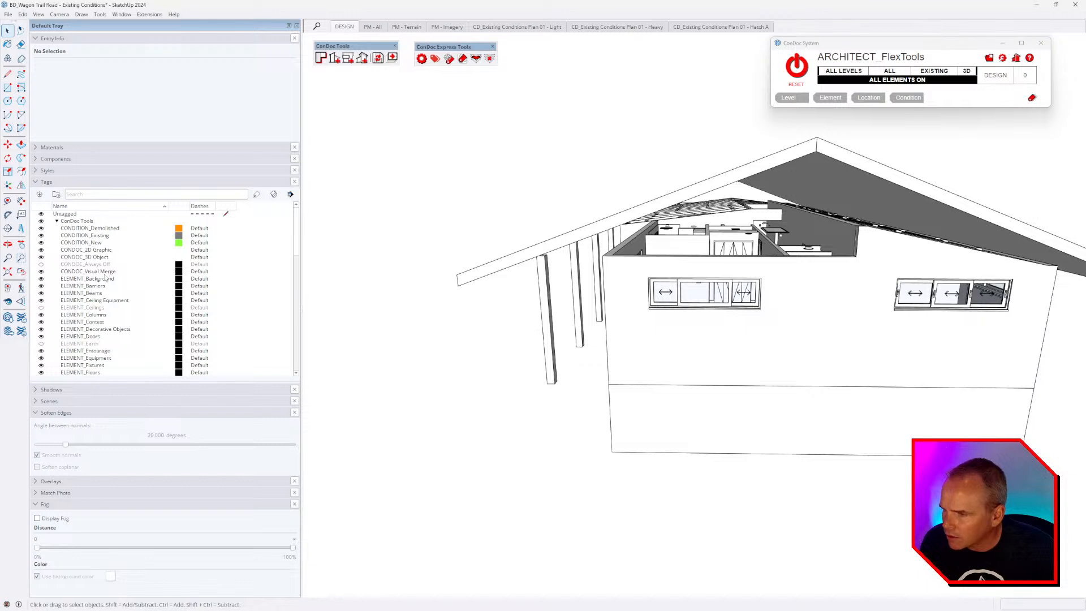
pyautogui.click(41, 307)
pyautogui.moveTo(554, 328); pyautogui.dragTo(664, 279, button='middle')
pyautogui.moveTo(749, 291); pyautogui.dragTo(892, 311, button='middle')
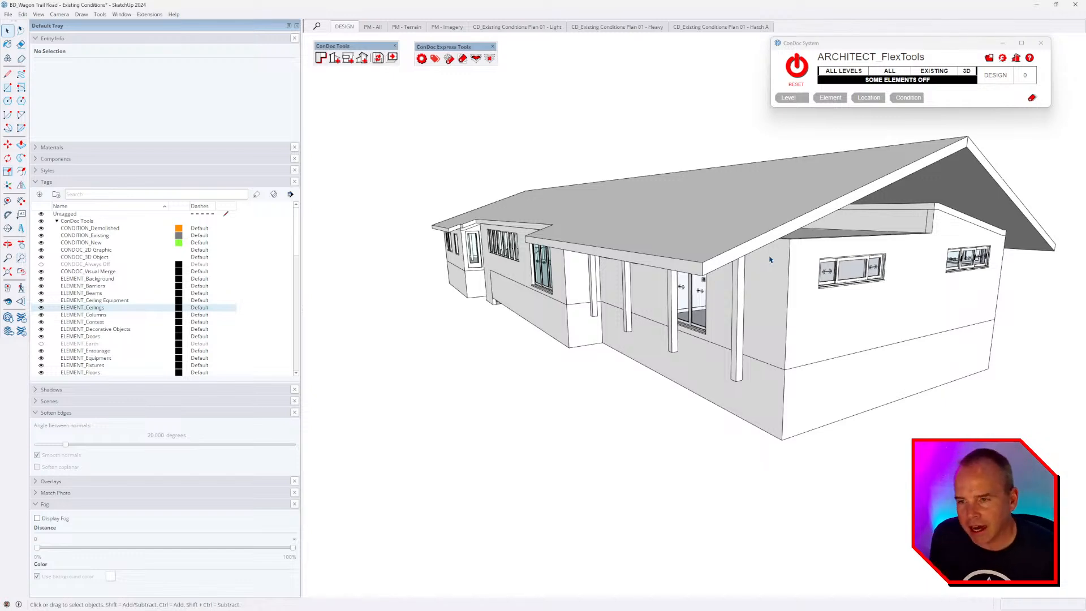
# Switch to LayOut and open BD_Wagon Trail Road.layout from the FINAL folder of the MIDCENTURY MODERN ADDITION project.
pyautogui.hotkey('alt', 'Tab')
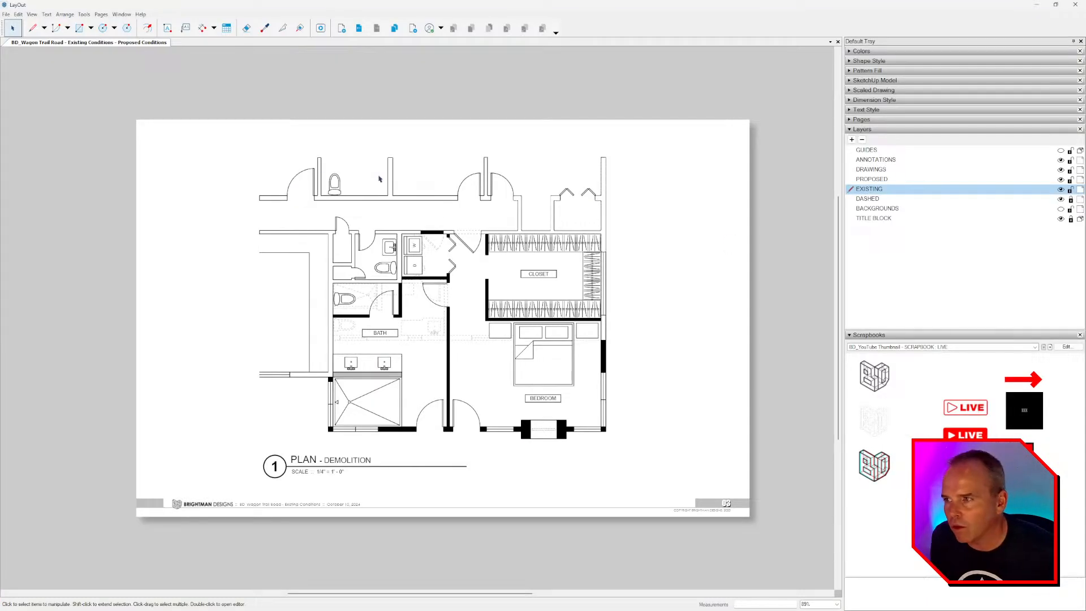
pyautogui.moveTo(276, 5); pyautogui.dragTo(309, 104)
pyautogui.doubleClick(311, 104)
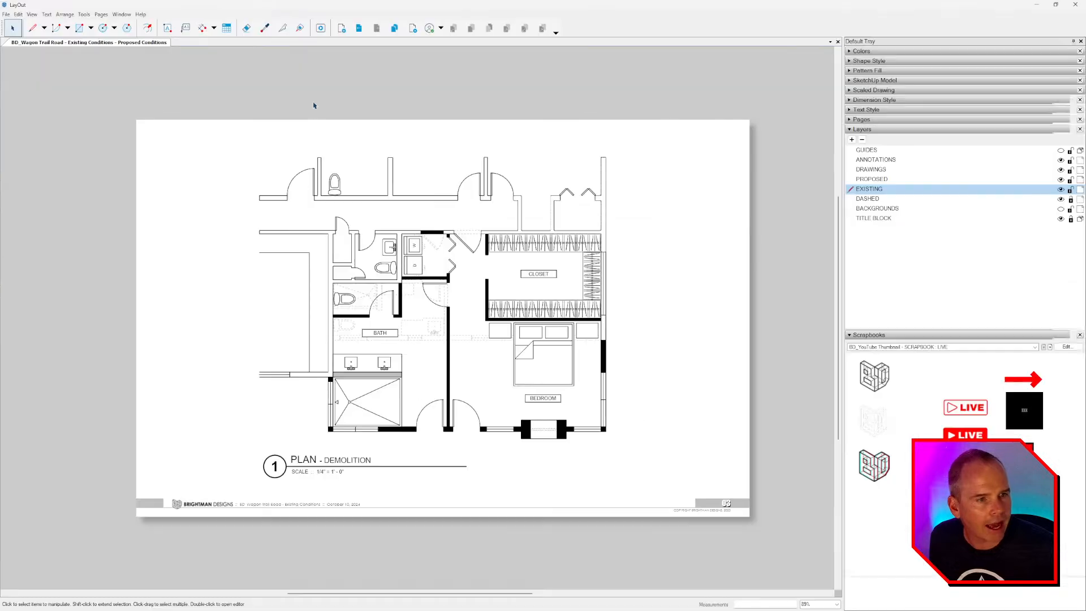
pyautogui.click(6, 14)
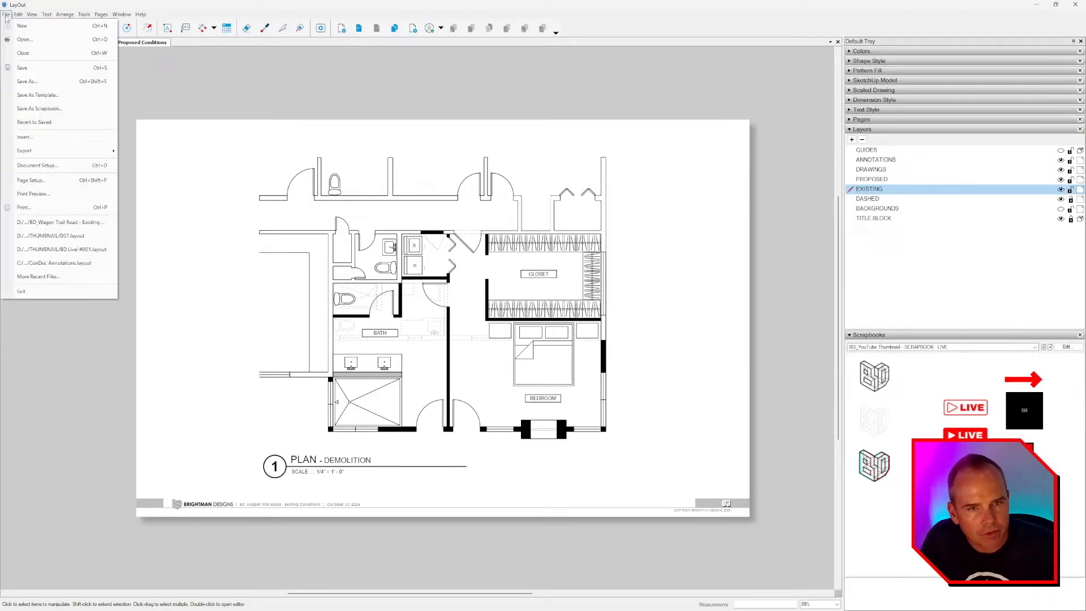
pyautogui.click(22, 35)
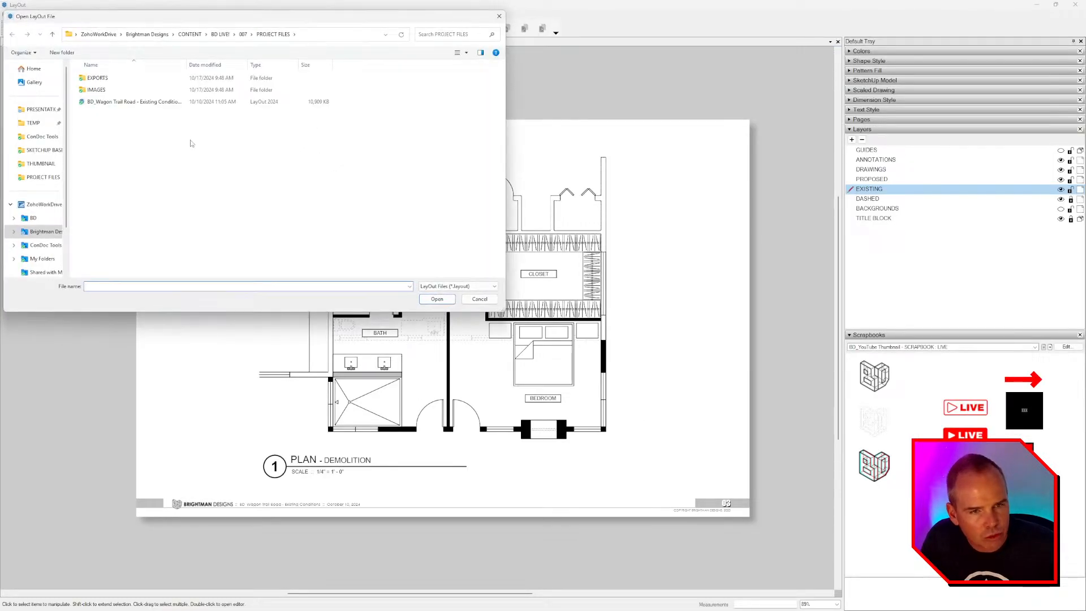
pyautogui.click(220, 34)
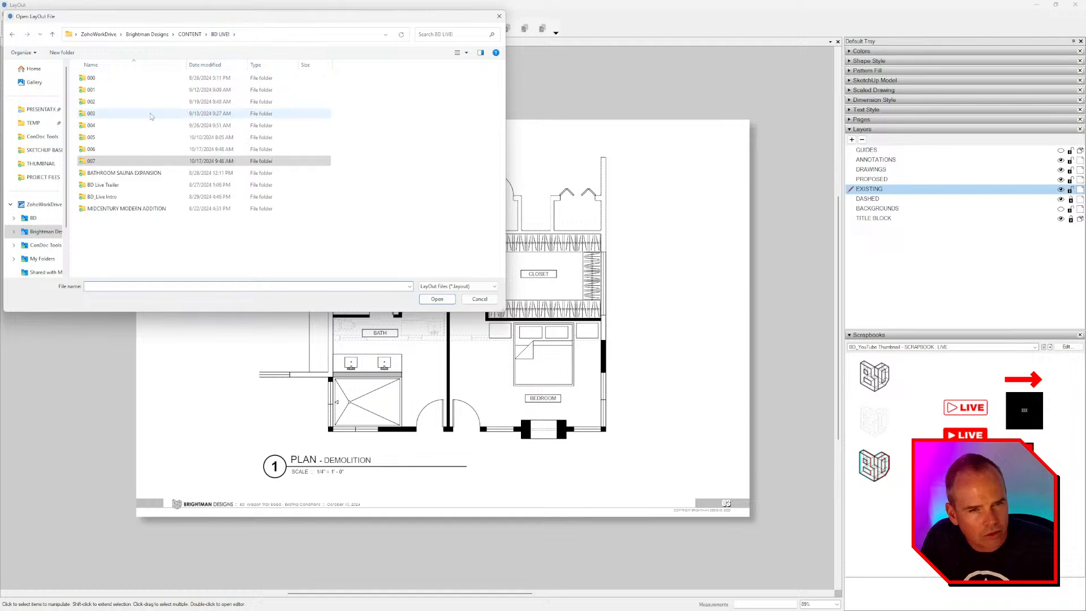
pyautogui.doubleClick(127, 209)
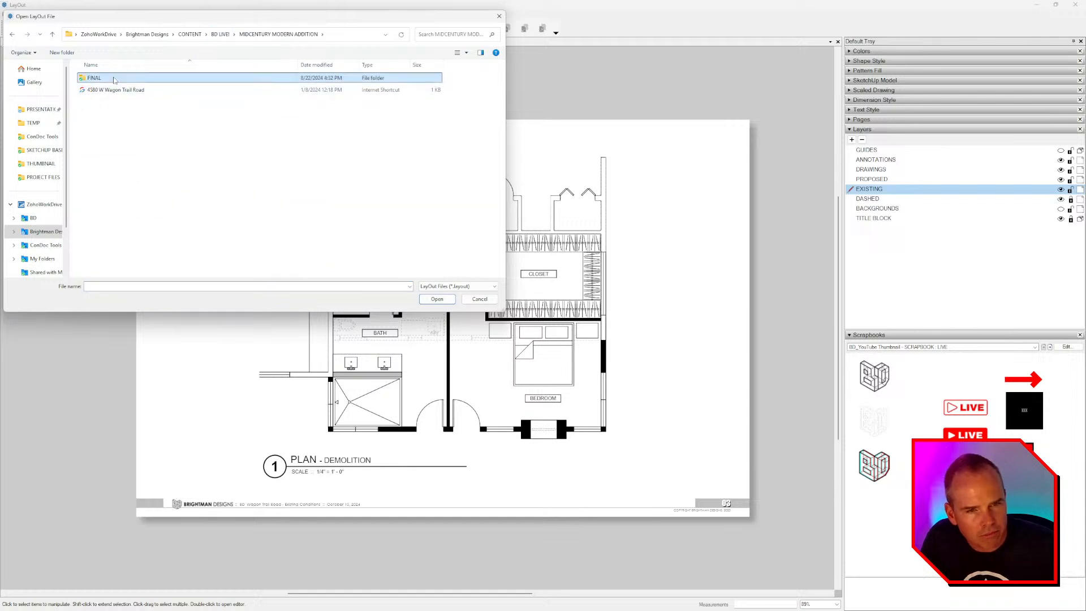
pyautogui.doubleClick(122, 78)
pyautogui.click(123, 91)
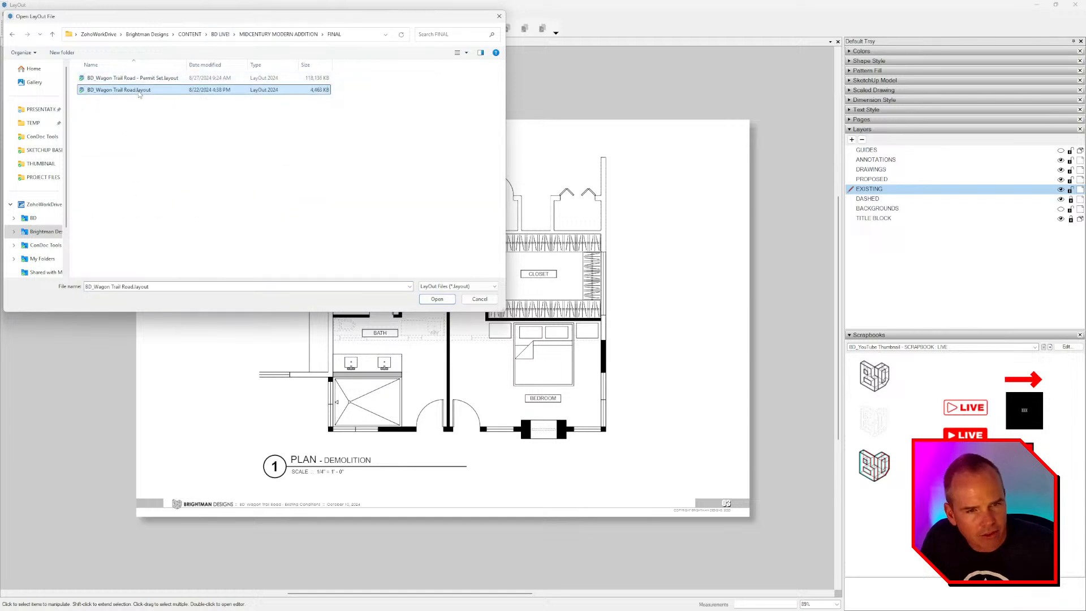
pyautogui.doubleClick(139, 91)
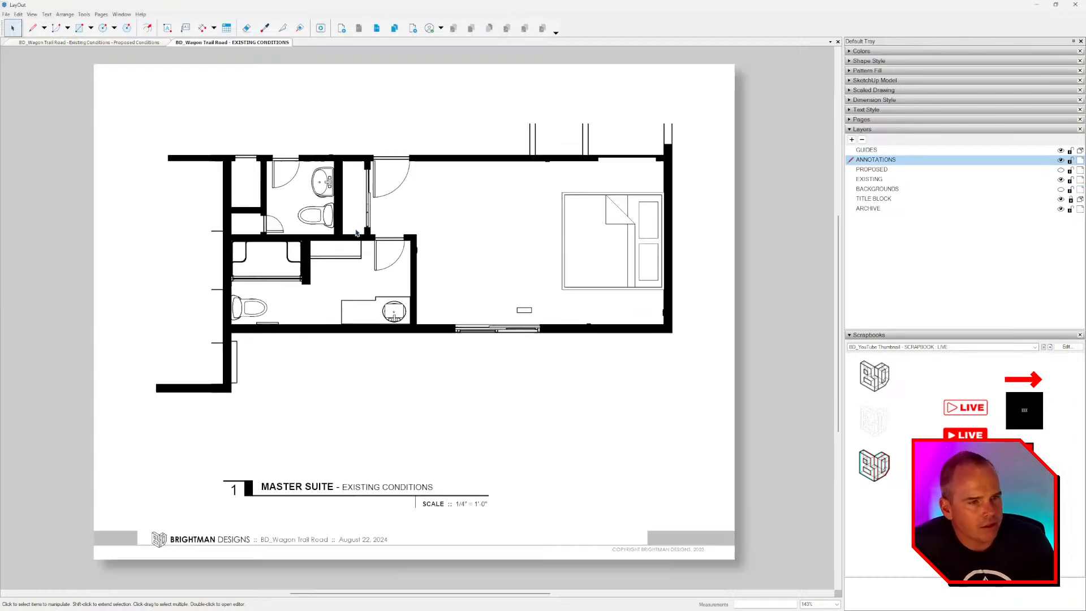
# Compare the master suite concept pages in BD_Wagon Trail Road with the demolition plan in the Existing Conditions document.
pyautogui.click(381, 33)
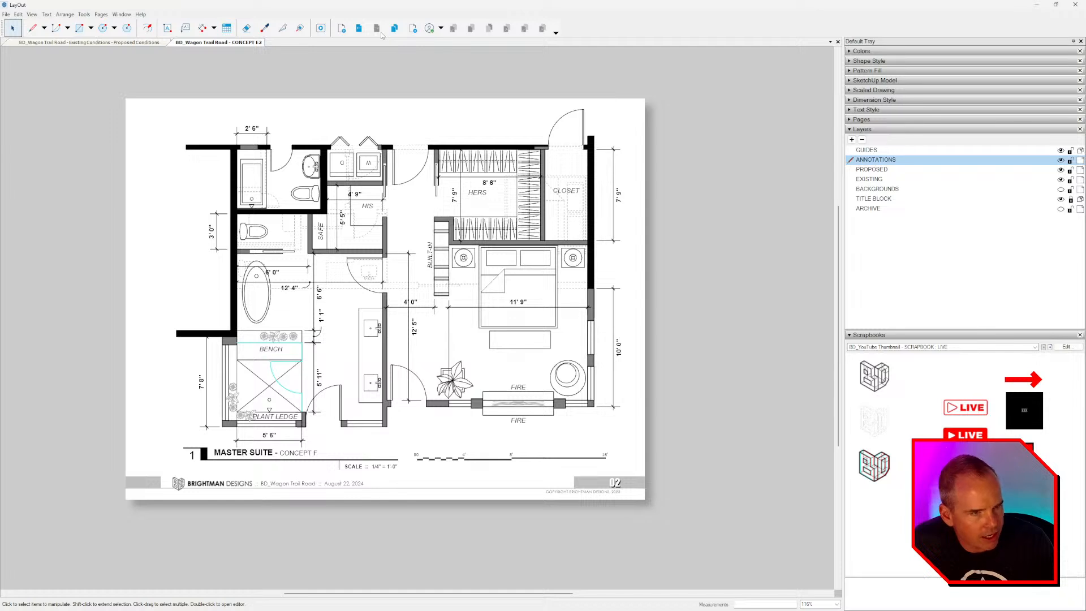
pyautogui.click(136, 43)
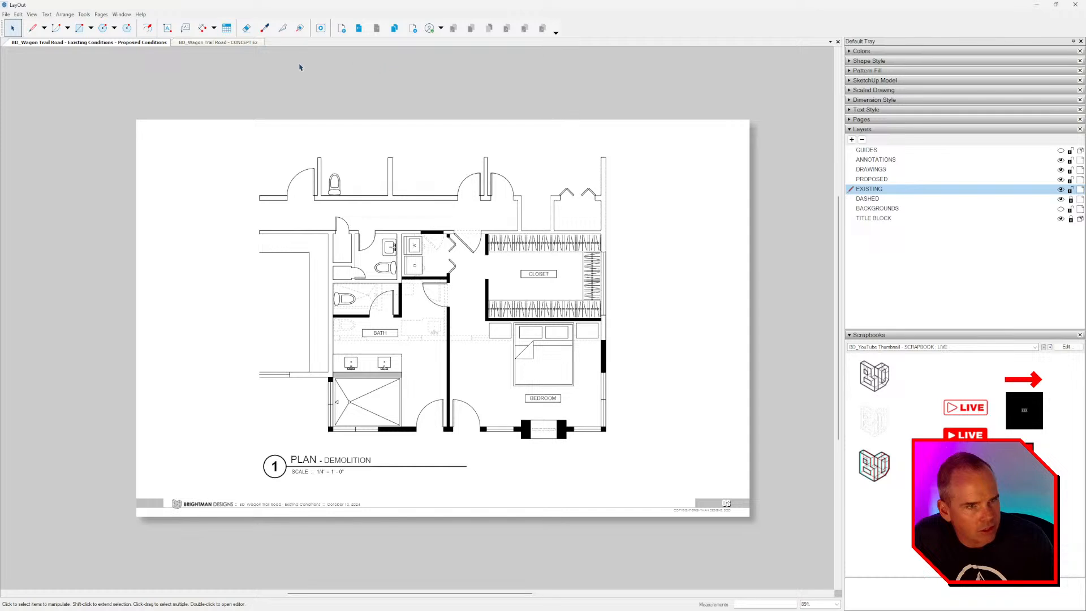
pyautogui.click(237, 43)
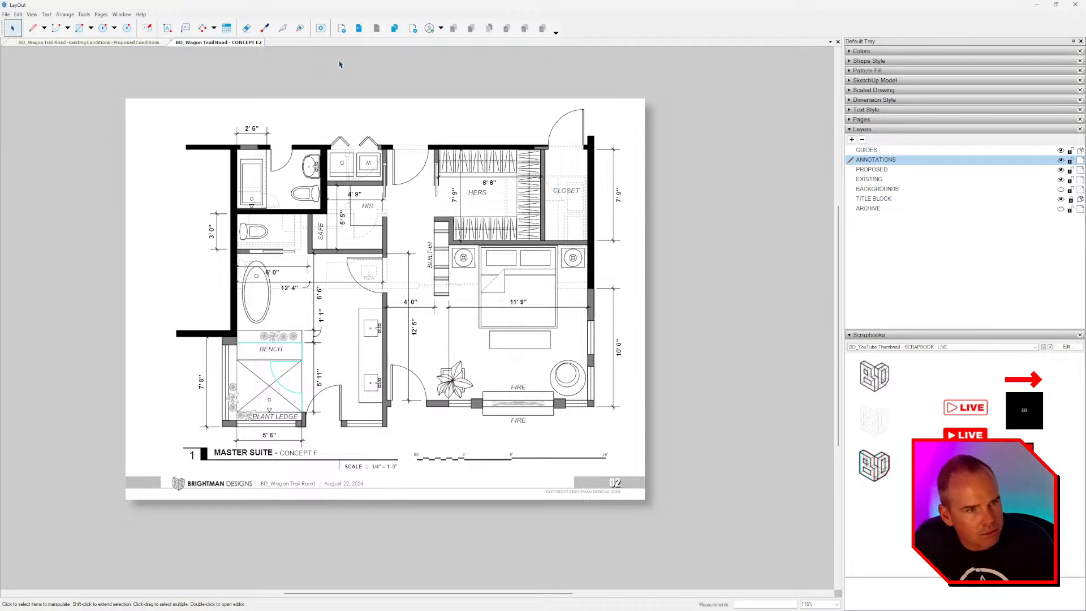
pyautogui.click(360, 30)
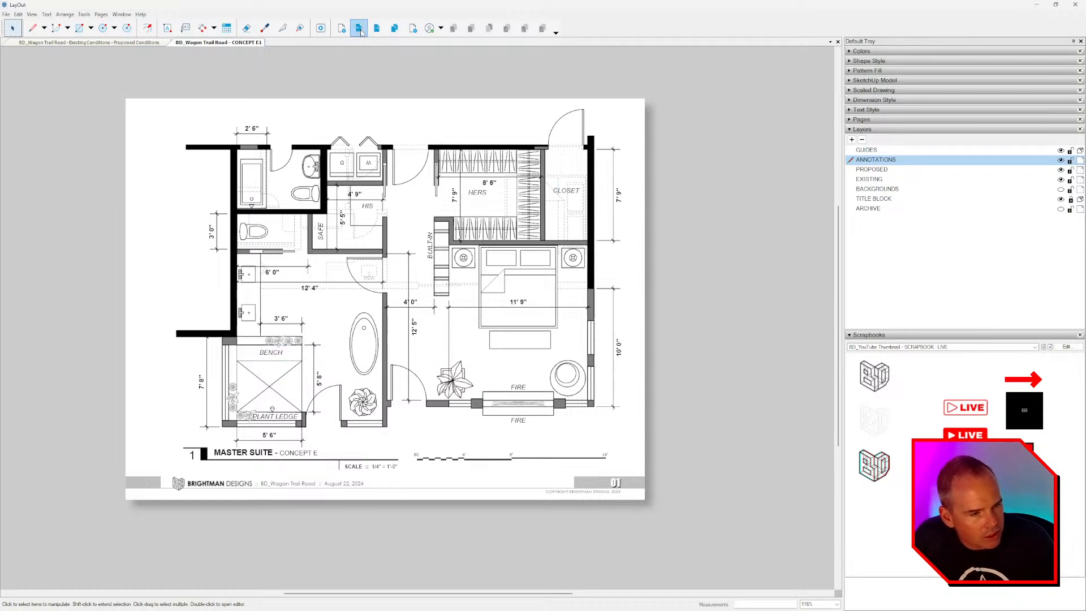
pyautogui.click(377, 28)
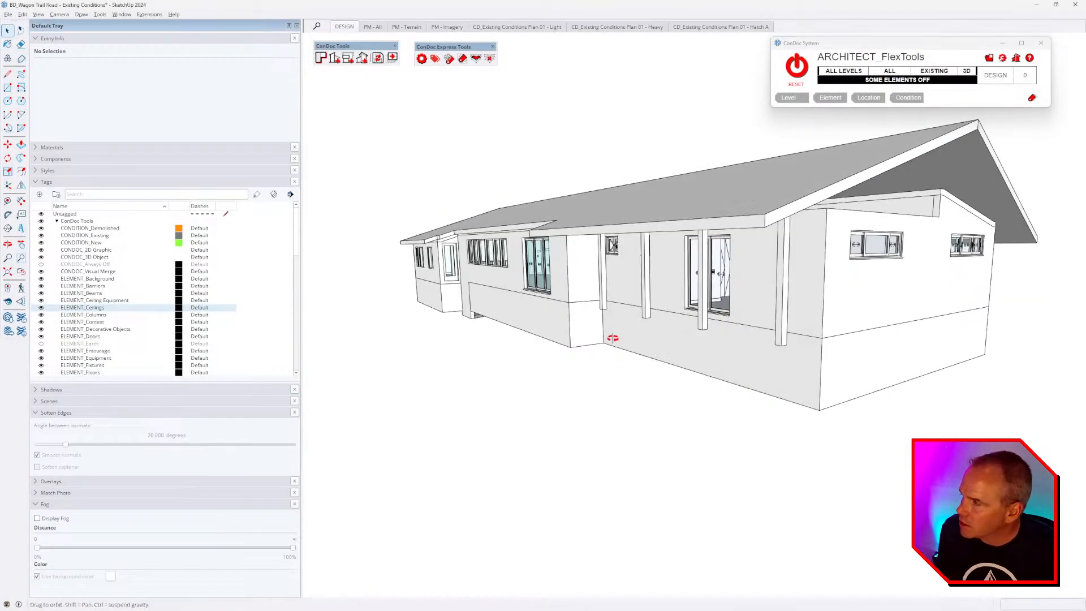
# Switch back to SketchUp and open the Level 1 existing exterior walls group at the gable end for editing.
pyautogui.moveTo(613, 303); pyautogui.dragTo(645, 291, button='middle')
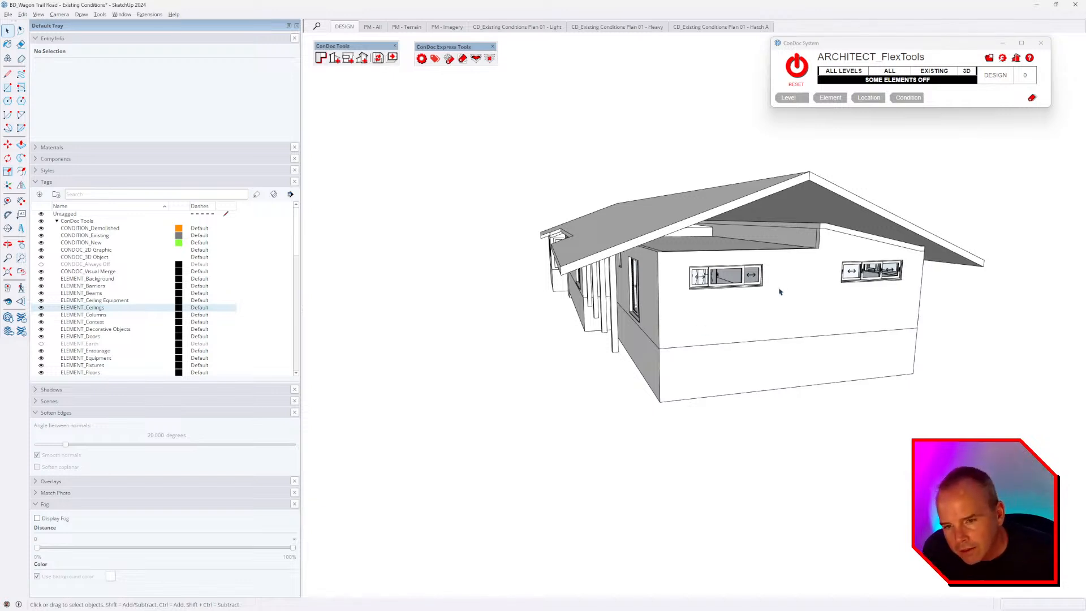
pyautogui.moveTo(817, 304); pyautogui.dragTo(823, 359, button='middle')
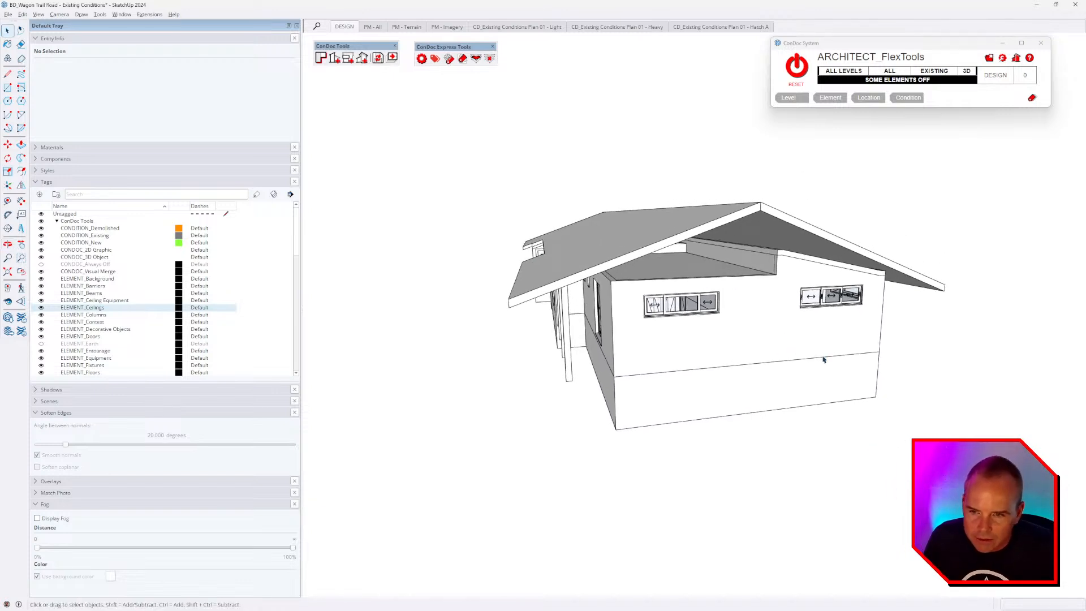
pyautogui.click(763, 288)
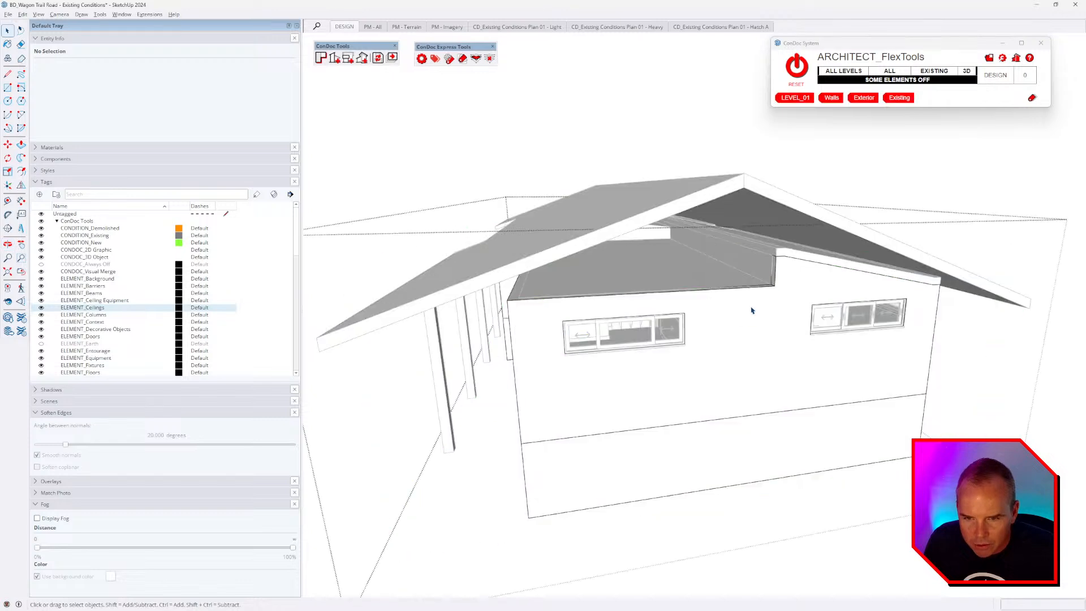
pyautogui.scroll(5, 772, 295)
pyautogui.press('p')
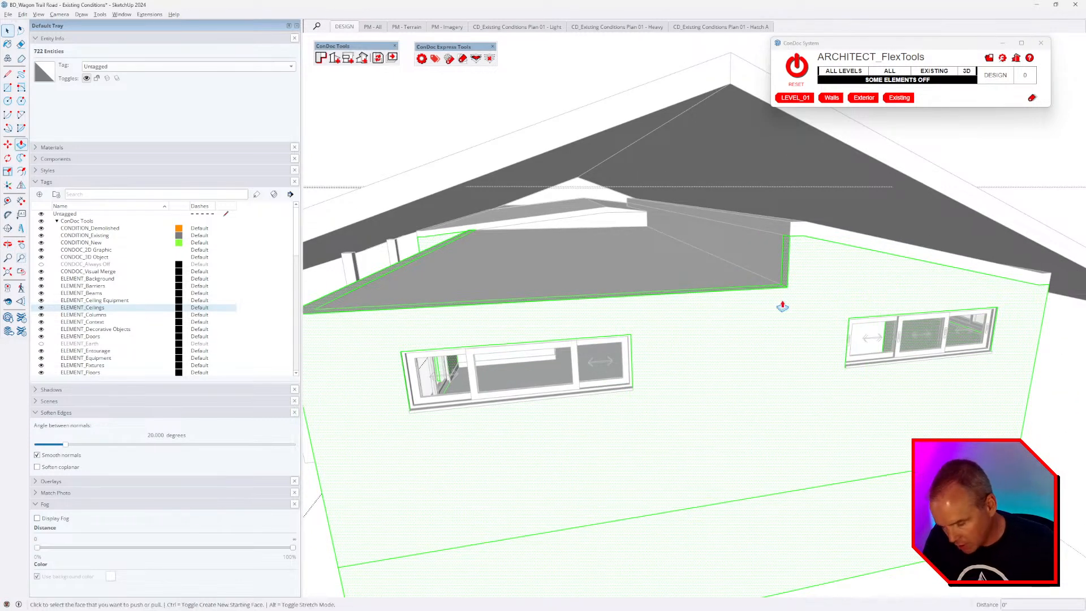
pyautogui.scroll(4, 758, 305)
pyautogui.scroll(-3, 756, 302)
pyautogui.moveTo(753, 296); pyautogui.dragTo(739, 240, button='middle')
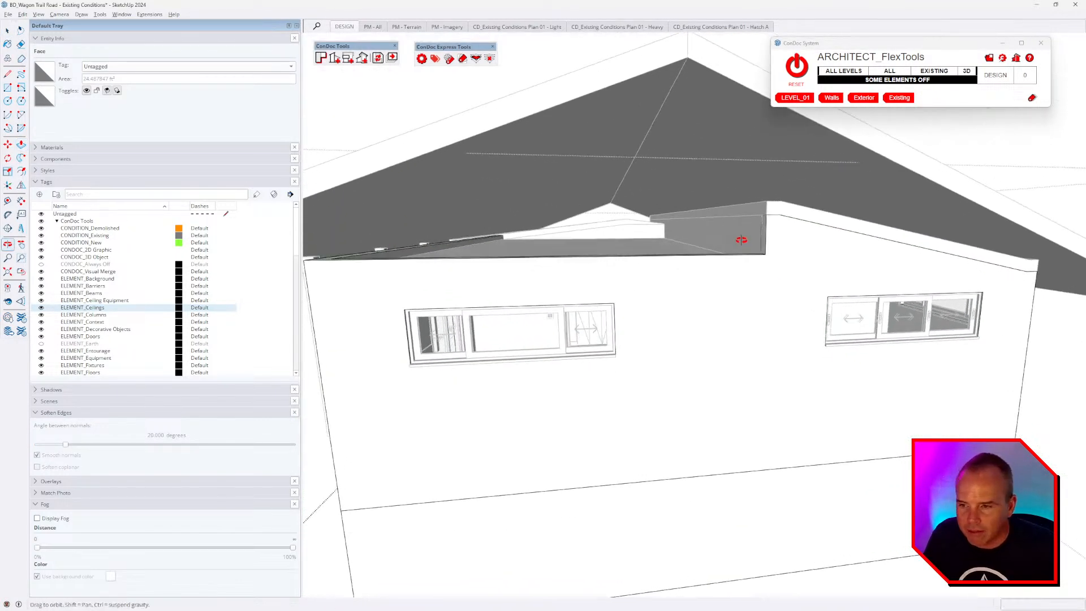
pyautogui.keyDown('shift'); pyautogui.moveTo(543, 286); pyautogui.dragTo(775, 279, button='middle'); pyautogui.keyUp('shift')
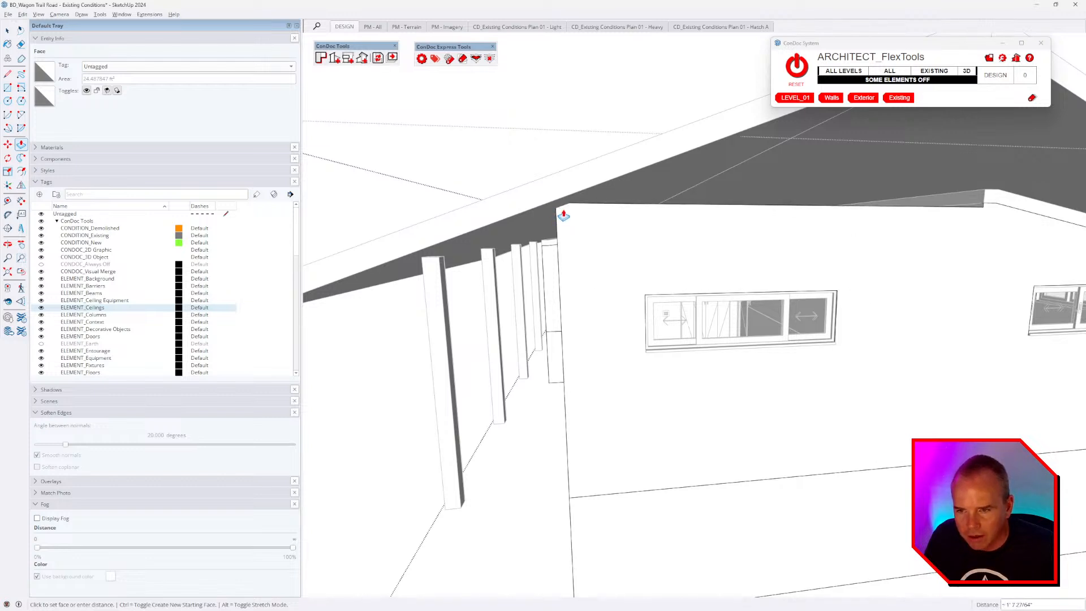
pyautogui.scroll(3, 566, 215)
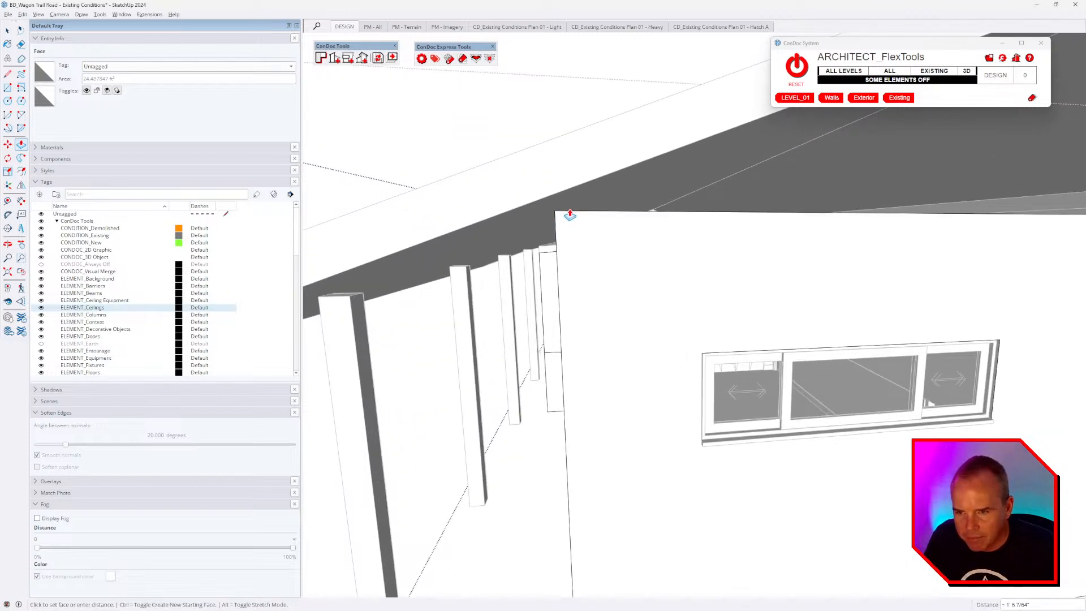
# Place a vertical guide at the outer wall corner and Push/Pull the low wall top about 1' 6" up to the roof underside.
pyautogui.press('t')
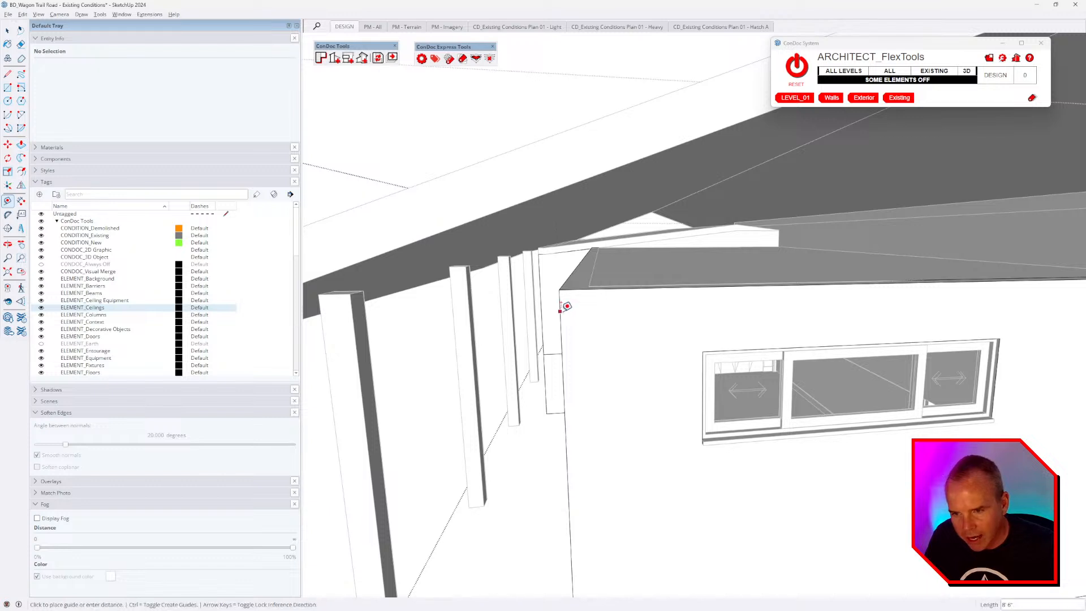
pyautogui.press('p')
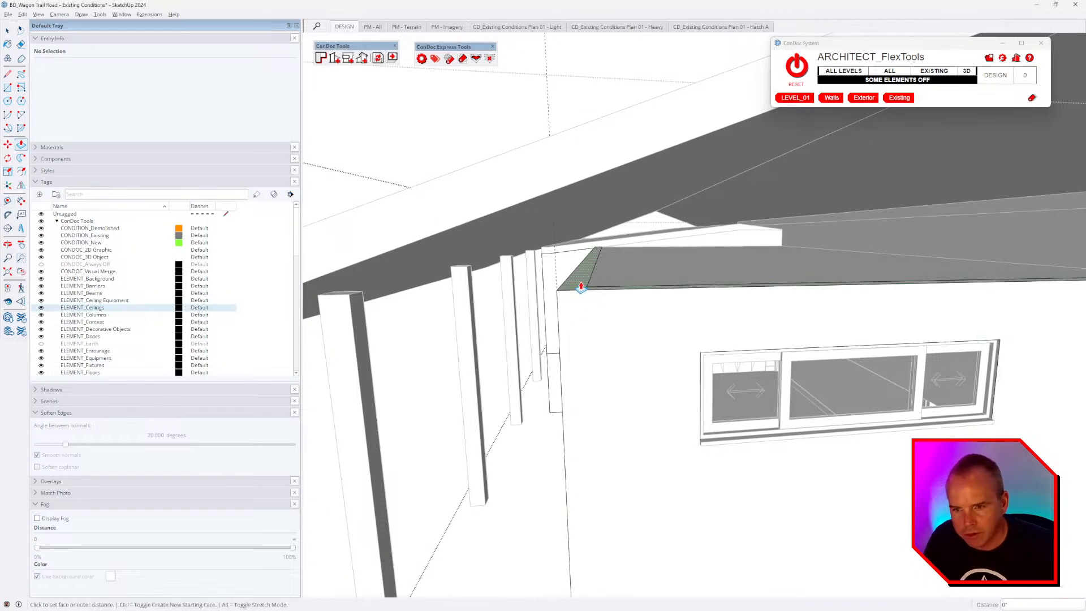
pyautogui.click(581, 288)
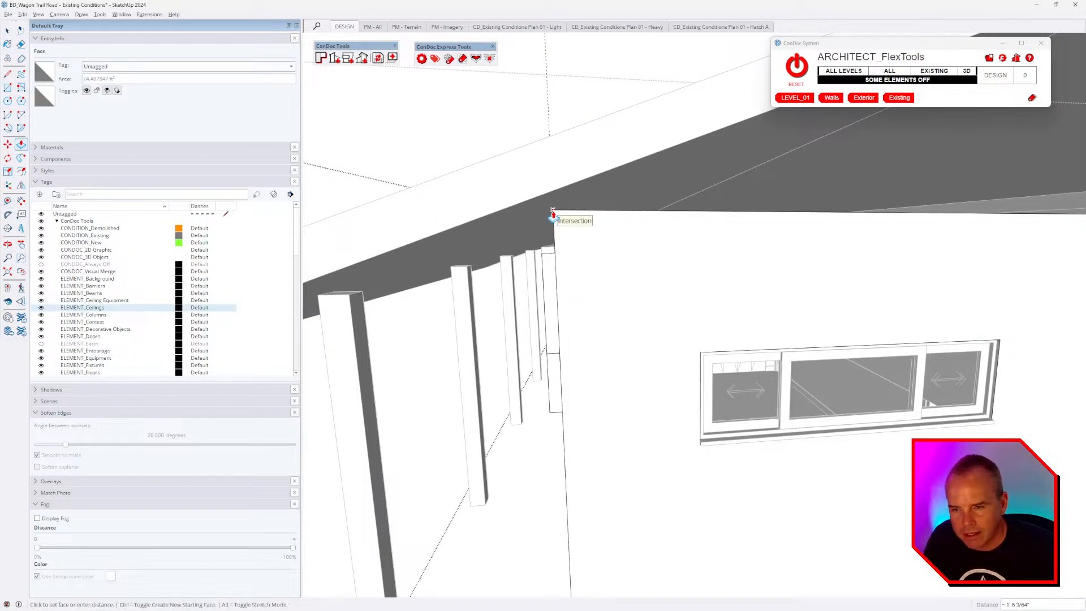
# Draw a vertical line from the roof ridge to the wall top and a sloped line from the outer wall corner to the ridge.
pyautogui.moveTo(553, 215); pyautogui.dragTo(714, 287, button='middle')
pyautogui.press('l')
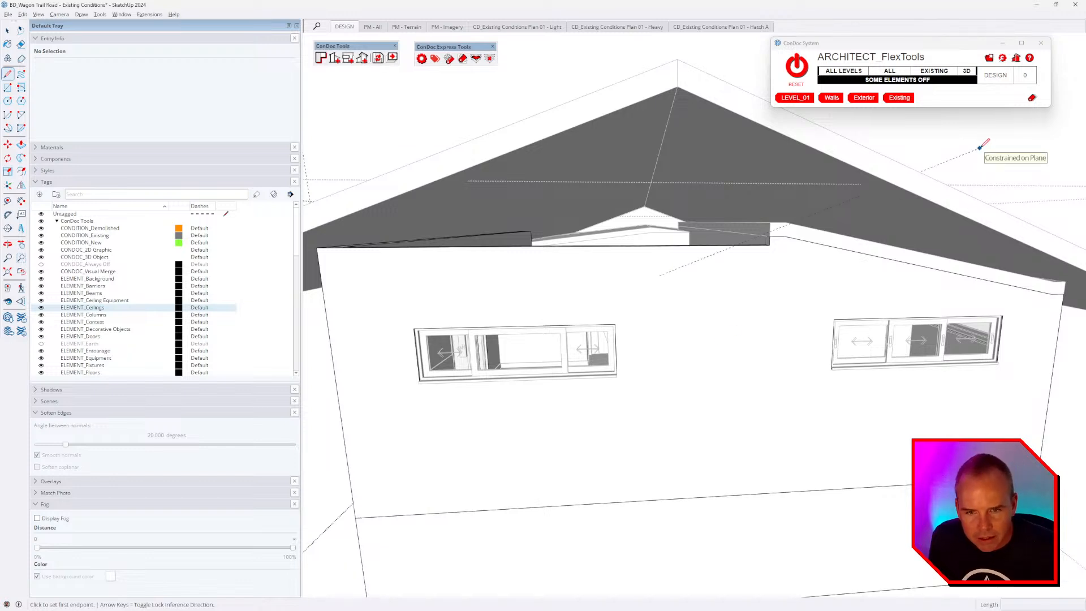
pyautogui.click(669, 118)
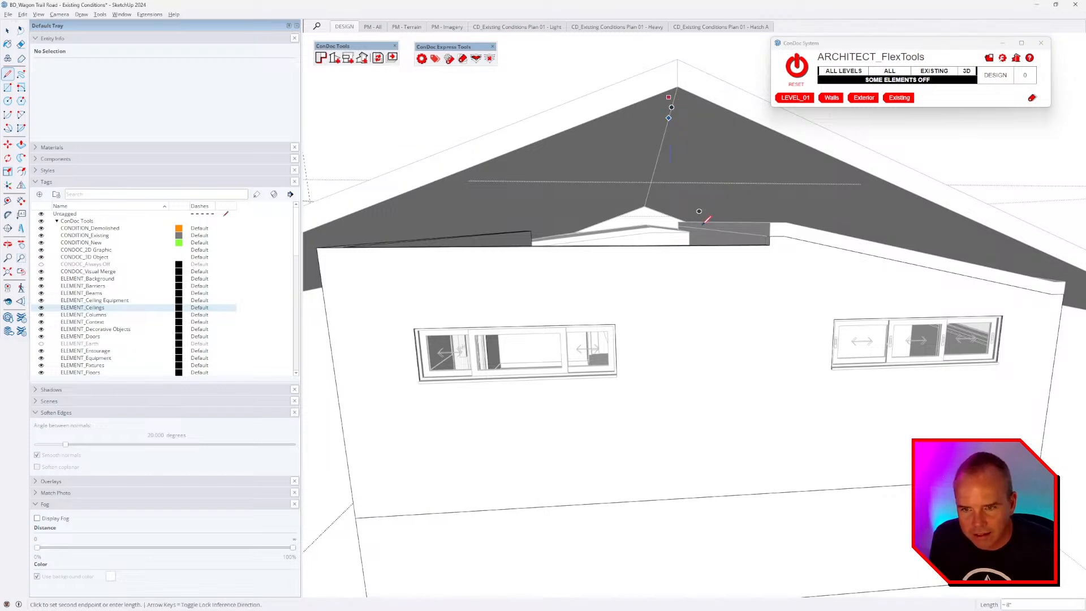
pyautogui.click(708, 241)
pyautogui.press('Escape')
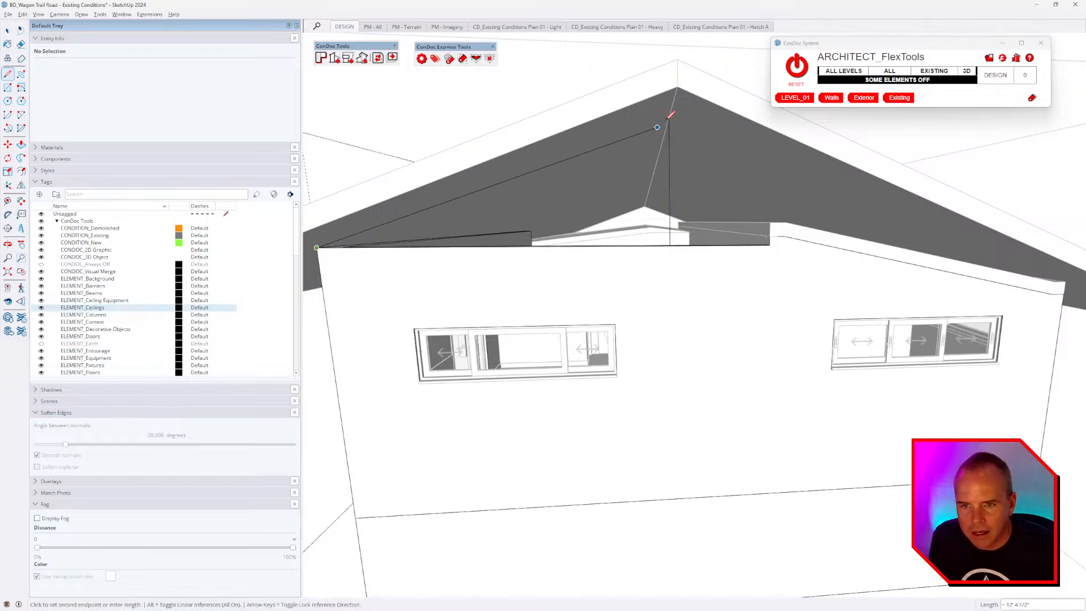
# Push/Pull the new half-gable triangle 6 1/2" inward to line up with the inner face of the gable wall.
pyautogui.moveTo(673, 111); pyautogui.dragTo(451, 337, button='middle')
pyautogui.scroll(5, 490, 242)
pyautogui.moveTo(554, 237); pyautogui.dragTo(350, 249, button='middle')
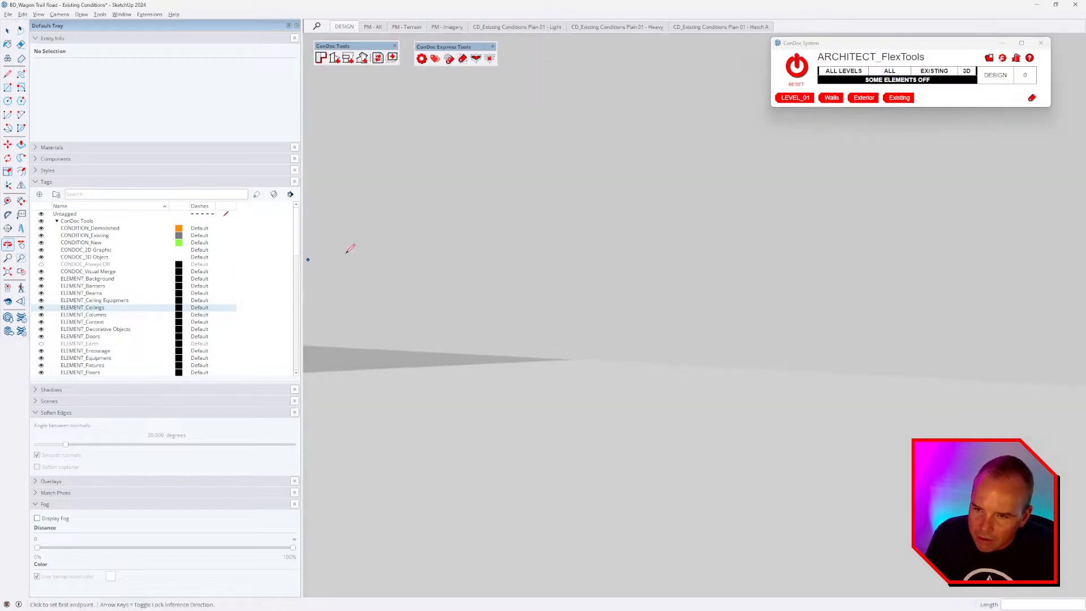
pyautogui.scroll(5, 436, 264)
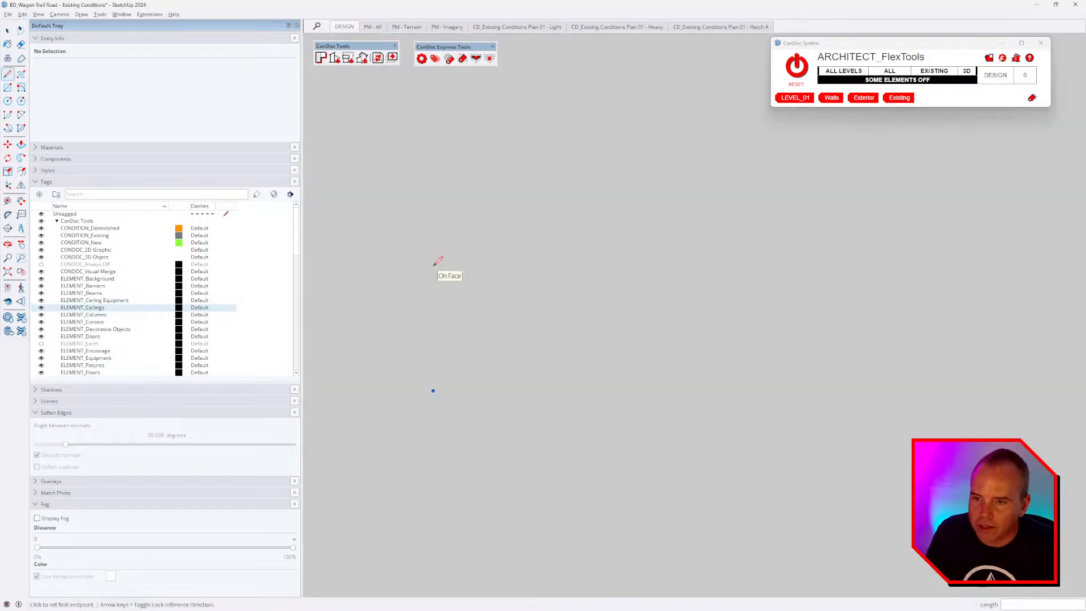
pyautogui.scroll(-3, 436, 264)
pyautogui.scroll(-2, 439, 260)
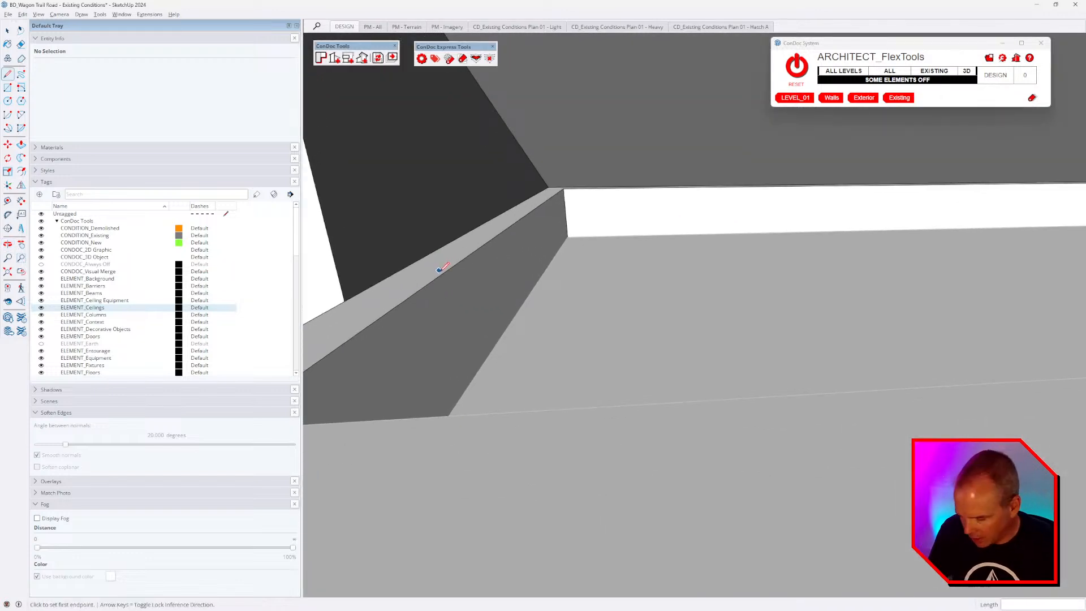
pyautogui.press('p')
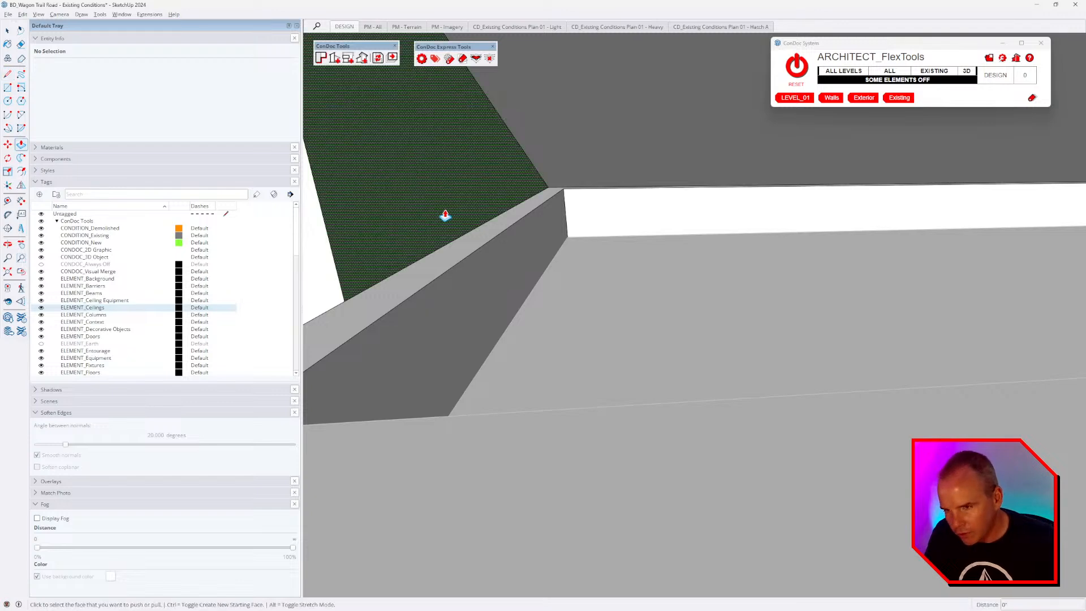
pyautogui.scroll(-1, 453, 286)
pyautogui.scroll(2, 435, 295)
pyautogui.scroll(-1, 473, 249)
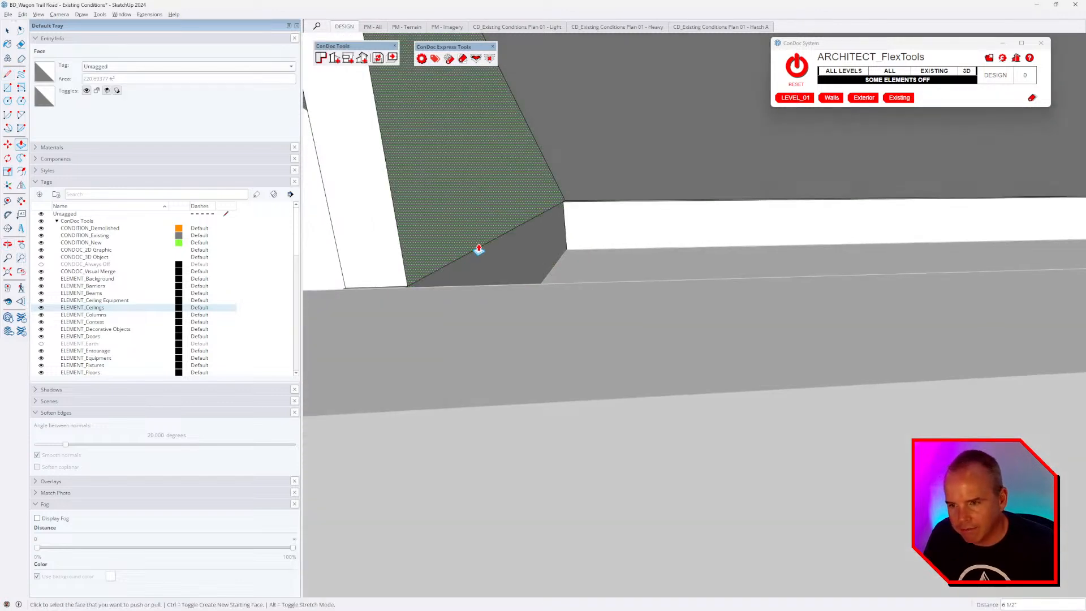
# Erase the seam edge between the thickened half-gable and the inner face of the wall below.
pyautogui.moveTo(485, 245); pyautogui.dragTo(482, 240, button='middle')
pyautogui.press('e')
pyautogui.click(479, 245)
pyautogui.moveTo(437, 292); pyautogui.dragTo(882, 266, button='middle')
pyautogui.scroll(-3, 514, 267)
pyautogui.scroll(-3, 522, 283)
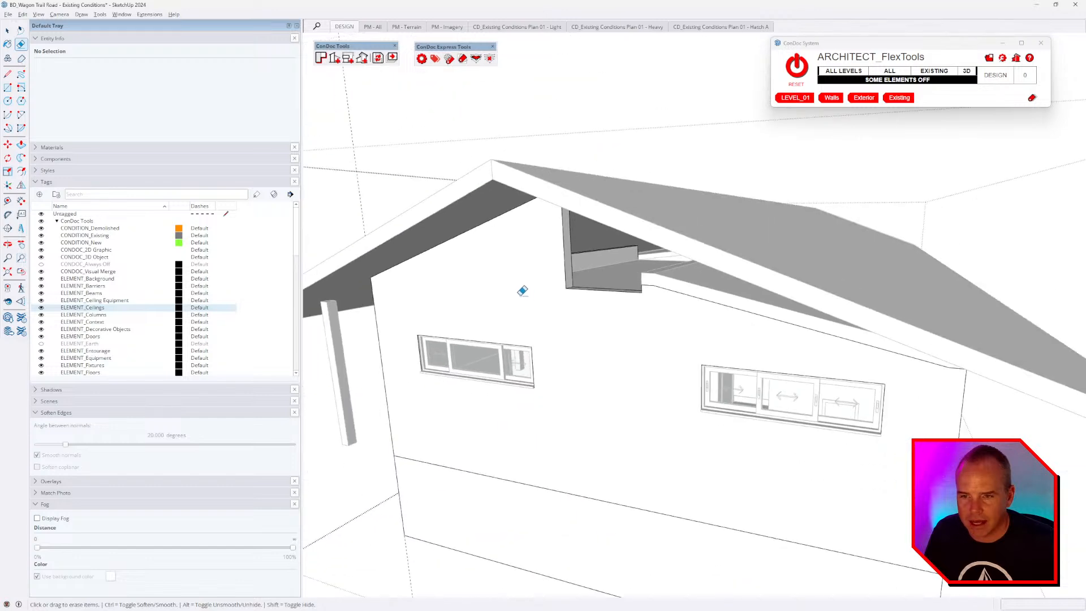
pyautogui.moveTo(521, 291); pyautogui.dragTo(577, 327, button='middle')
pyautogui.scroll(1, 815, 290)
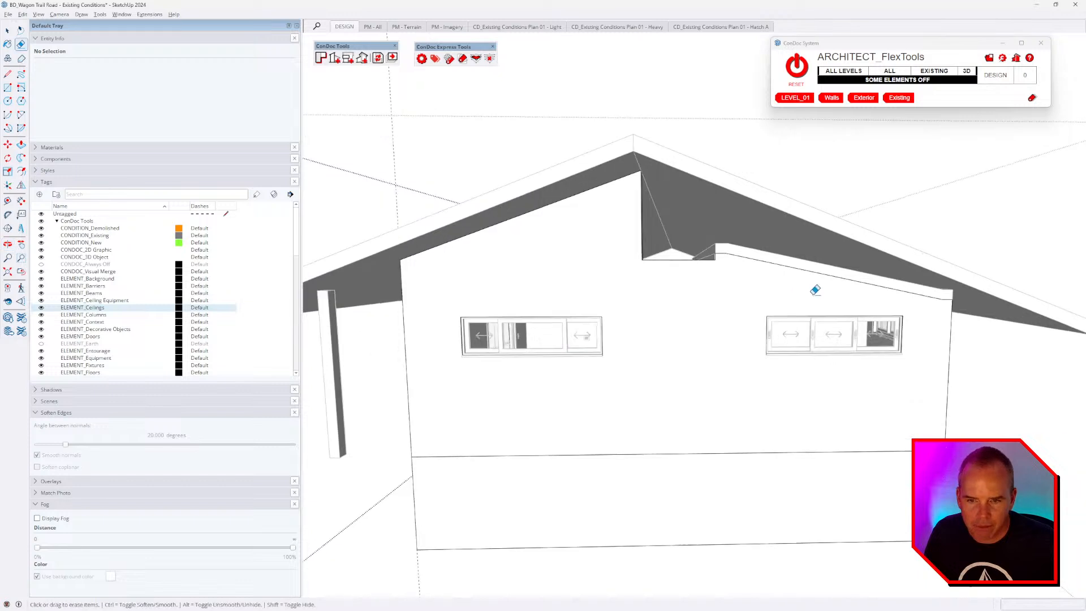
# Open the existing interior ceiling group and Push/Pull its gable-end face back from the exterior wall face.
pyautogui.moveTo(815, 291)
pyautogui.mouseDown(button='middle')
pyautogui.moveTo(674, 308)
pyautogui.moveTo(853, 322)
pyautogui.moveTo(750, 289)
pyautogui.moveTo(771, 322)
pyautogui.moveTo(746, 316)
pyautogui.mouseUp(button='middle')
pyautogui.press('space')
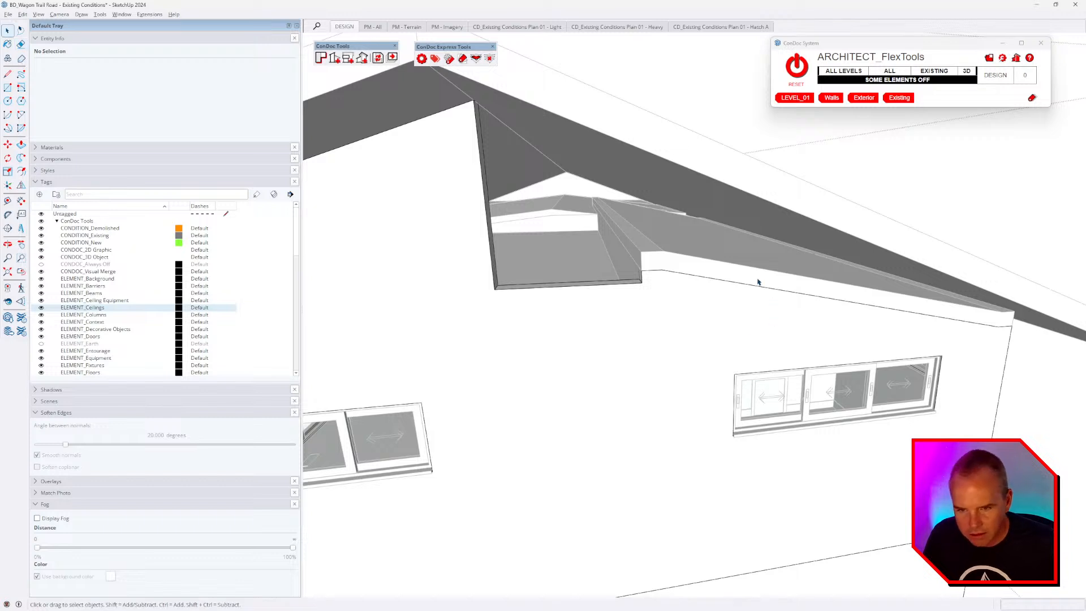
pyautogui.click(761, 313)
pyautogui.moveTo(838, 327)
pyautogui.mouseDown(button='middle')
pyautogui.moveTo(868, 337)
pyautogui.moveTo(830, 315)
pyautogui.mouseUp(button='middle')
pyautogui.scroll(2, 796, 309)
pyautogui.press('p')
pyautogui.click(736, 262)
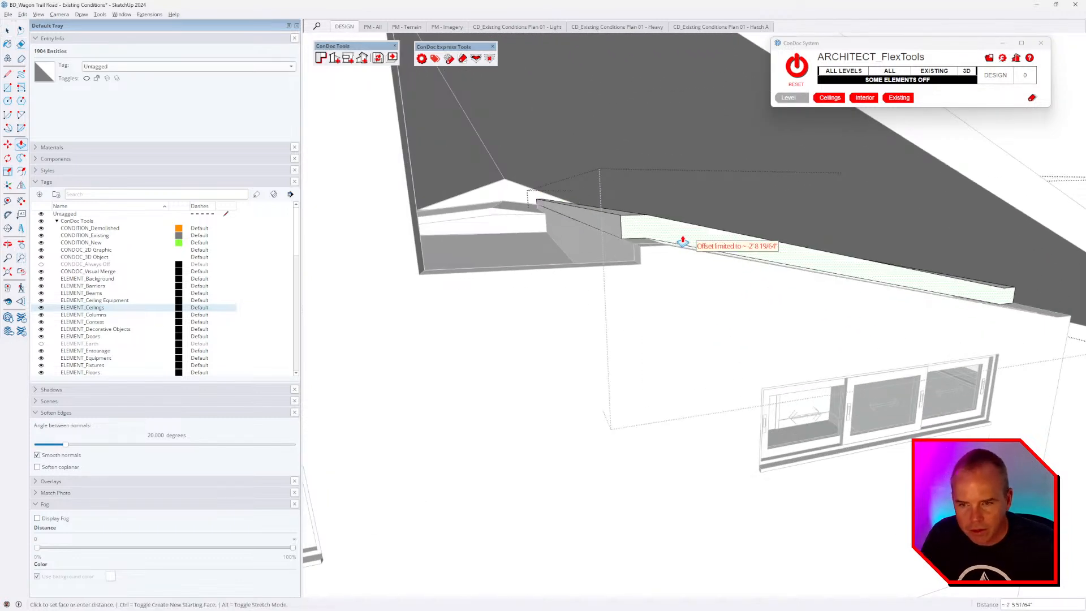
pyautogui.moveTo(683, 243); pyautogui.dragTo(550, 351, button='middle')
pyautogui.scroll(-3, 645, 284)
pyautogui.scroll(3, 731, 265)
pyautogui.press('space')
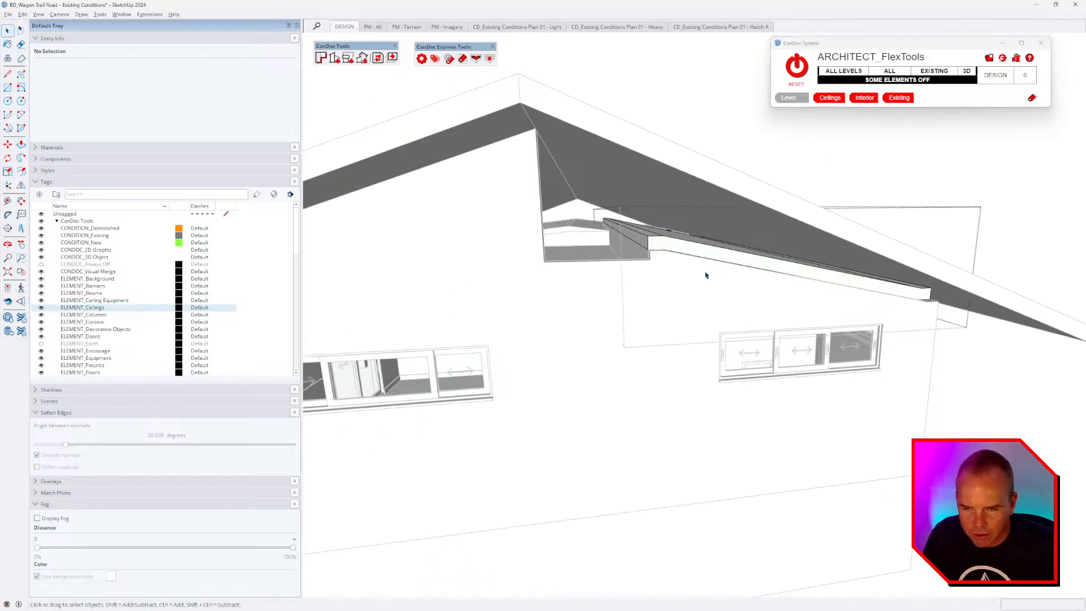
pyautogui.moveTo(705, 274); pyautogui.dragTo(864, 283, button='middle')
pyautogui.scroll(-2, 699, 254)
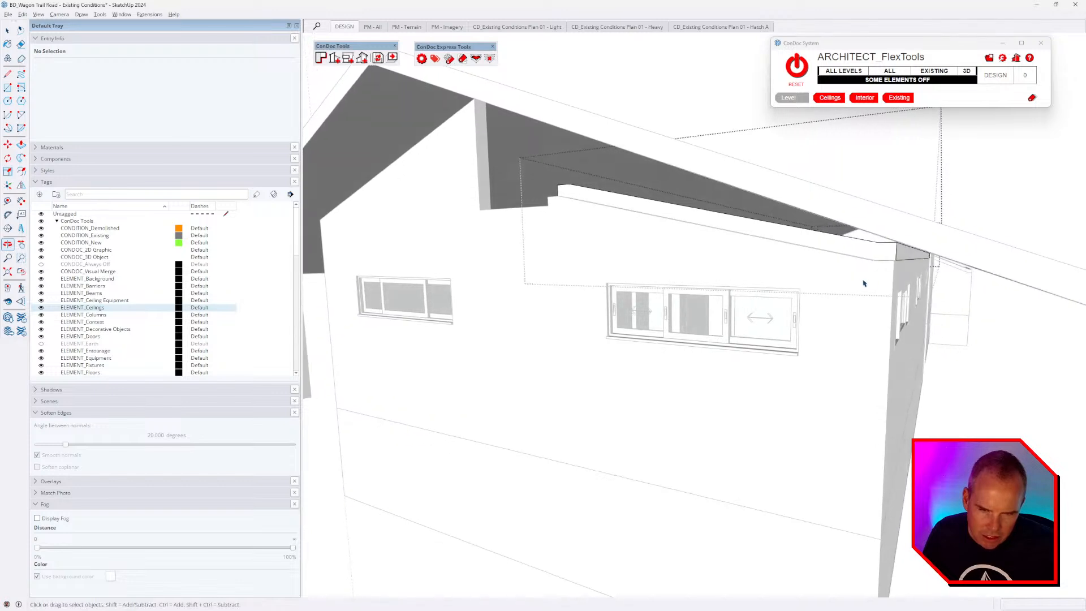
# Select the ceiling geometry and Push/Pull its eave-side end face 6 1/2" inward from the wall corner.
pyautogui.scroll(2, 905, 255)
pyautogui.tripleClick(902, 254)
pyautogui.scroll(3, 900, 258)
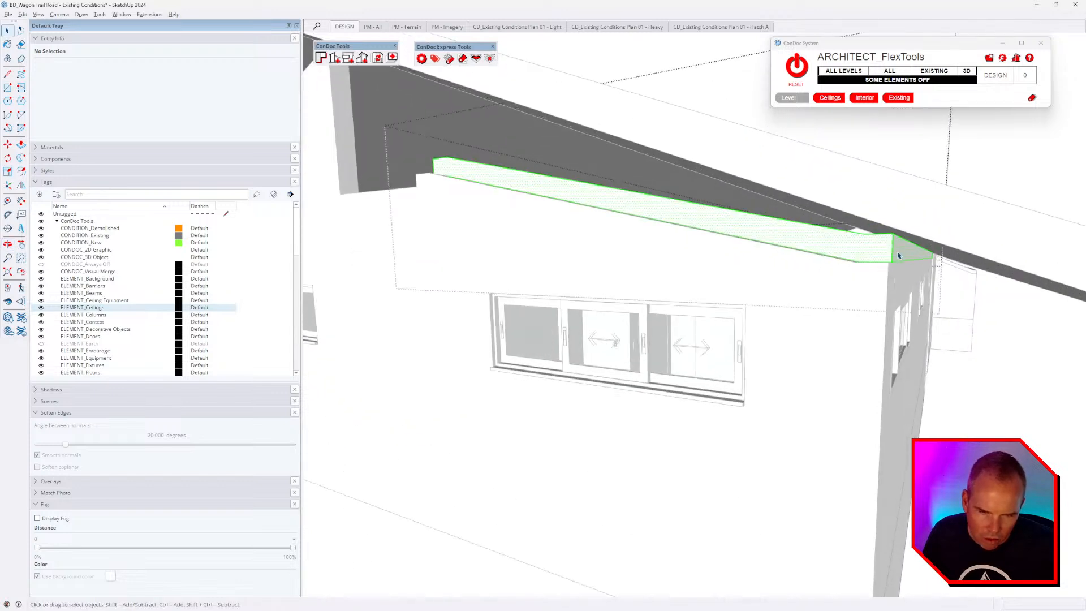
pyautogui.press('p')
pyautogui.click(900, 260)
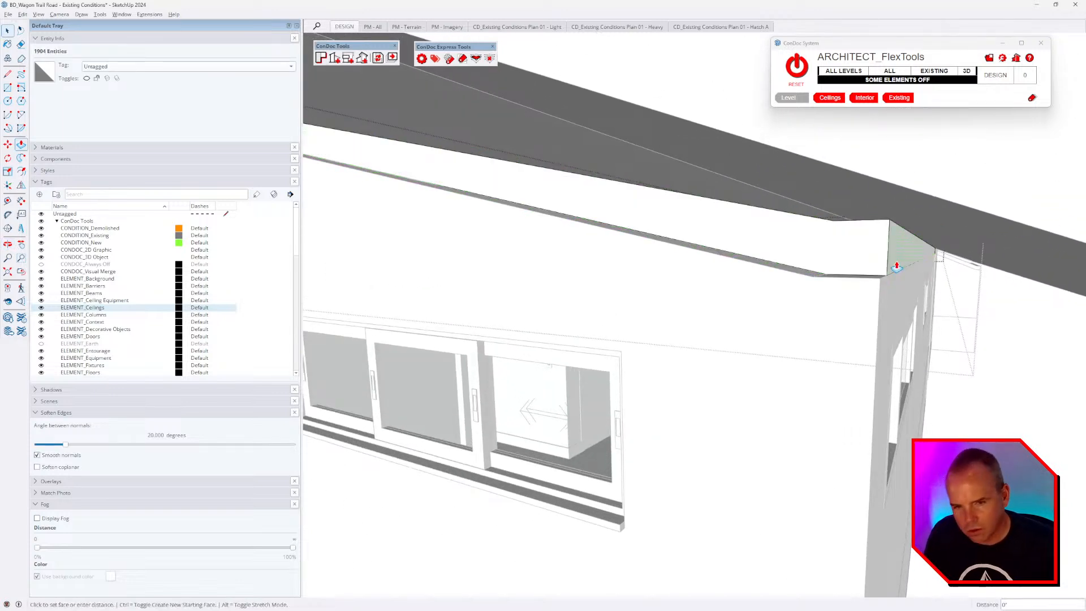
pyautogui.click(833, 276)
pyautogui.press('space')
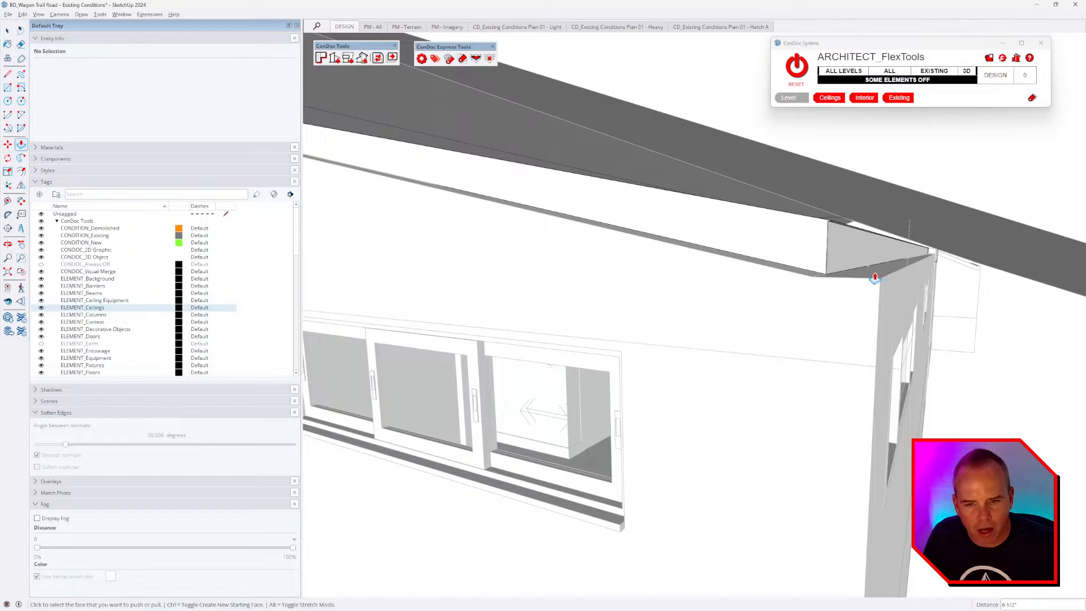
# Open the Level 1 exterior walls group and Push/Pull the low wall top at the corner up about 6 3/8" to the roof underside.
pyautogui.tripleClick(879, 276)
pyautogui.scroll(3, 885, 285)
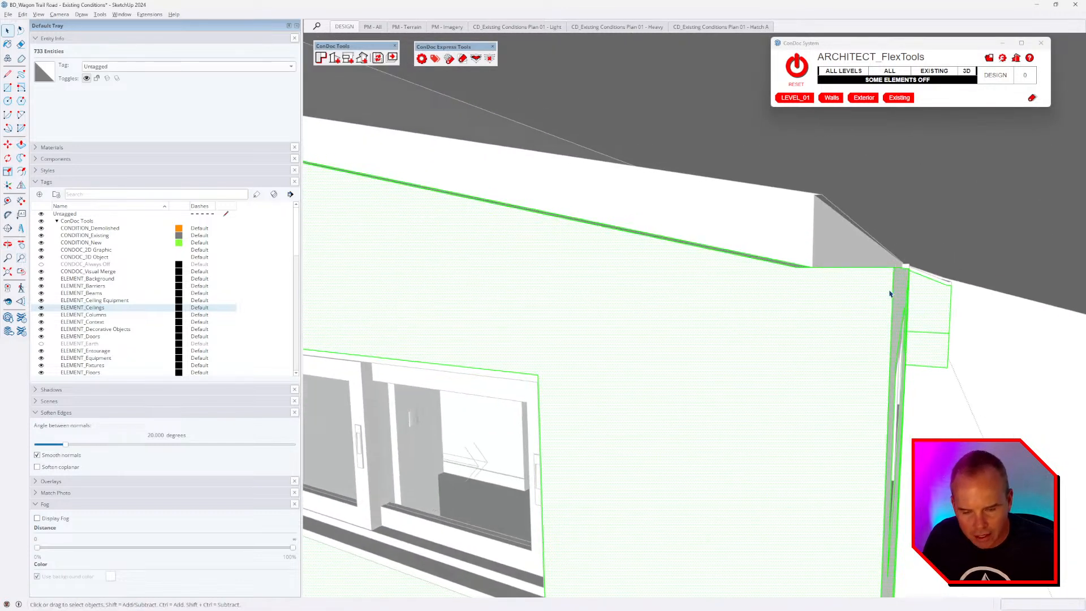
pyautogui.press('t')
pyautogui.moveTo(822, 324); pyautogui.dragTo(885, 347, button='middle')
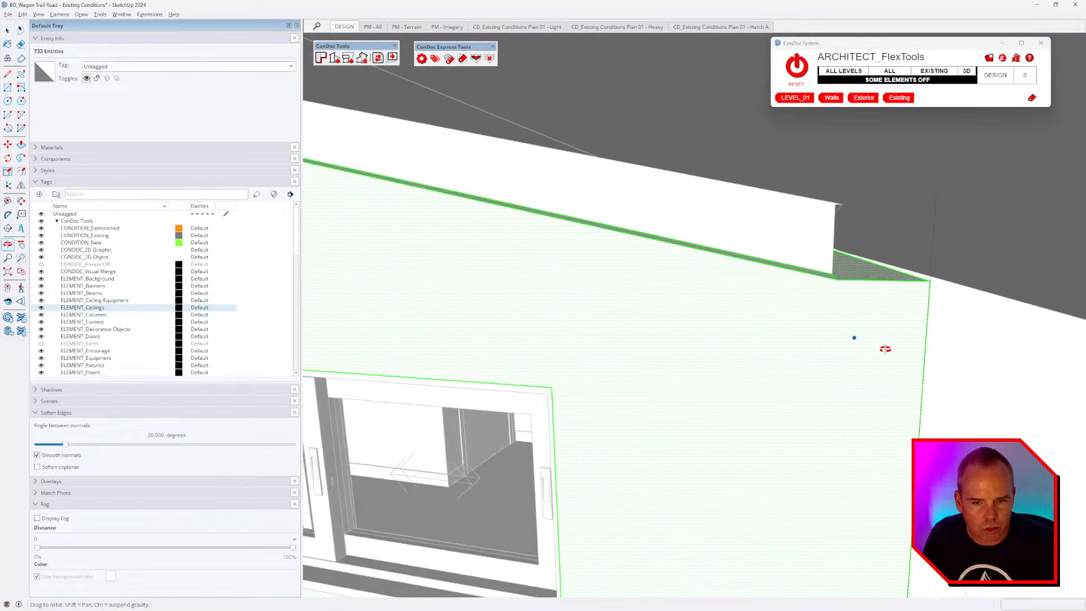
pyautogui.press('p')
pyautogui.click(882, 283)
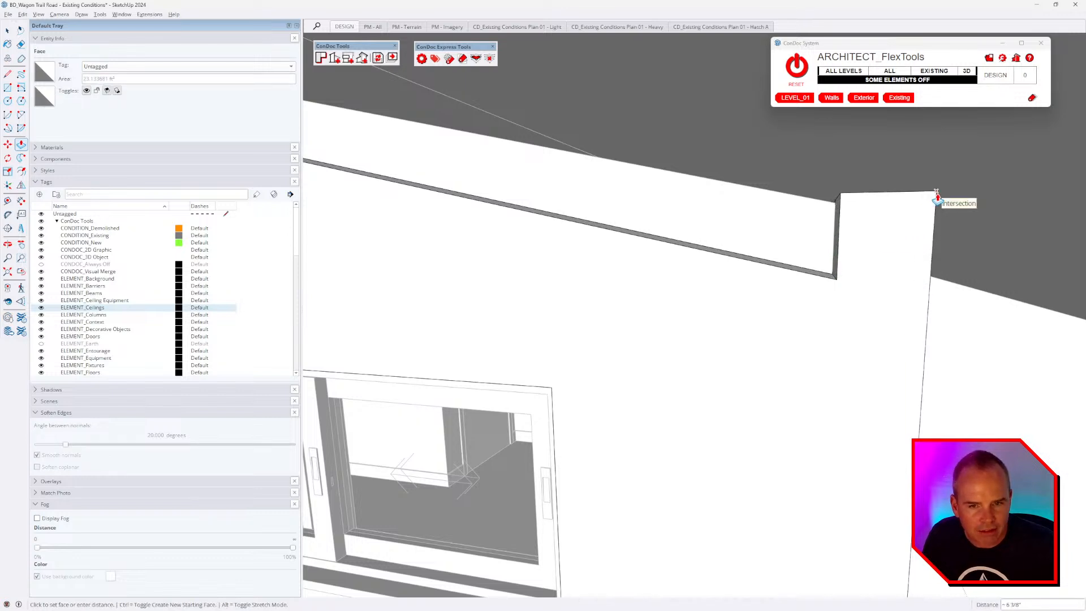
pyautogui.click(937, 196)
pyautogui.moveTo(918, 242)
pyautogui.mouseDown(button='middle')
pyautogui.moveTo(905, 271)
pyautogui.moveTo(911, 256)
pyautogui.mouseUp(button='middle')
pyautogui.moveTo(845, 419); pyautogui.dragTo(885, 317, button='middle')
# Draw a sloped line from the raised wall corner to the gable ridge to close the open half of the gable.
pyautogui.press('l')
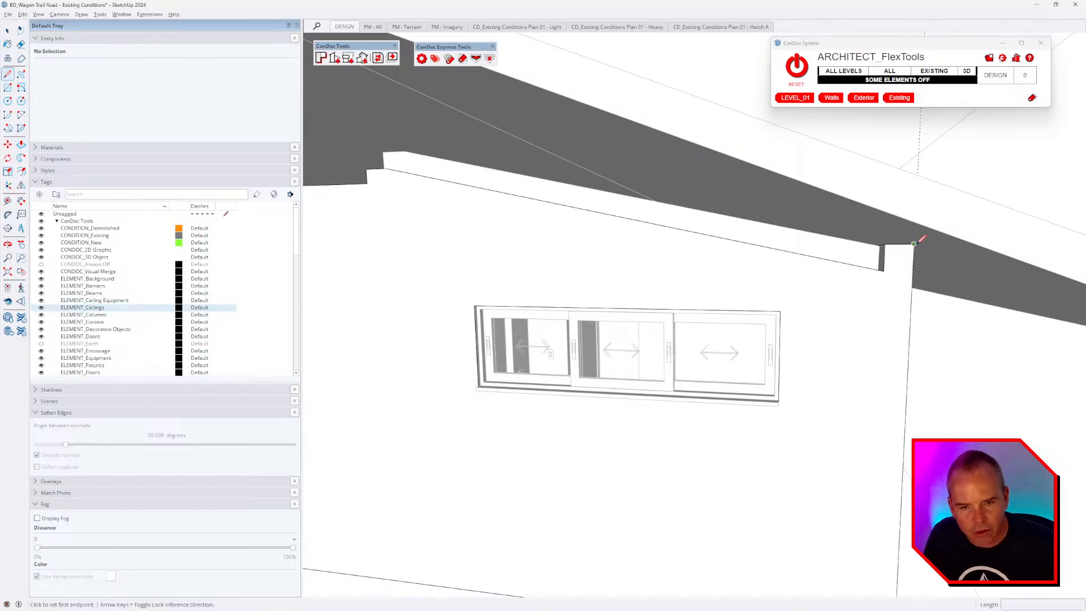
pyautogui.click(915, 245)
pyautogui.scroll(-2, 914, 245)
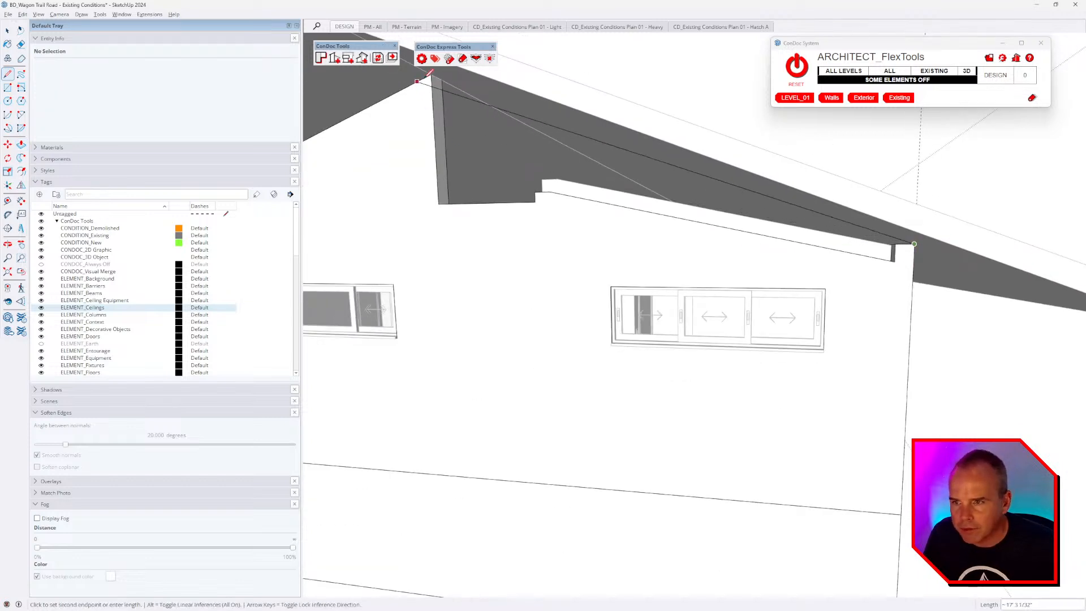
pyautogui.click(535, 202)
# Push/Pull the second half-gable triangle from inside the house until it is flush with the inner wall face.
pyautogui.moveTo(537, 210); pyautogui.dragTo(694, 368, button='middle')
pyautogui.scroll(5, 693, 368)
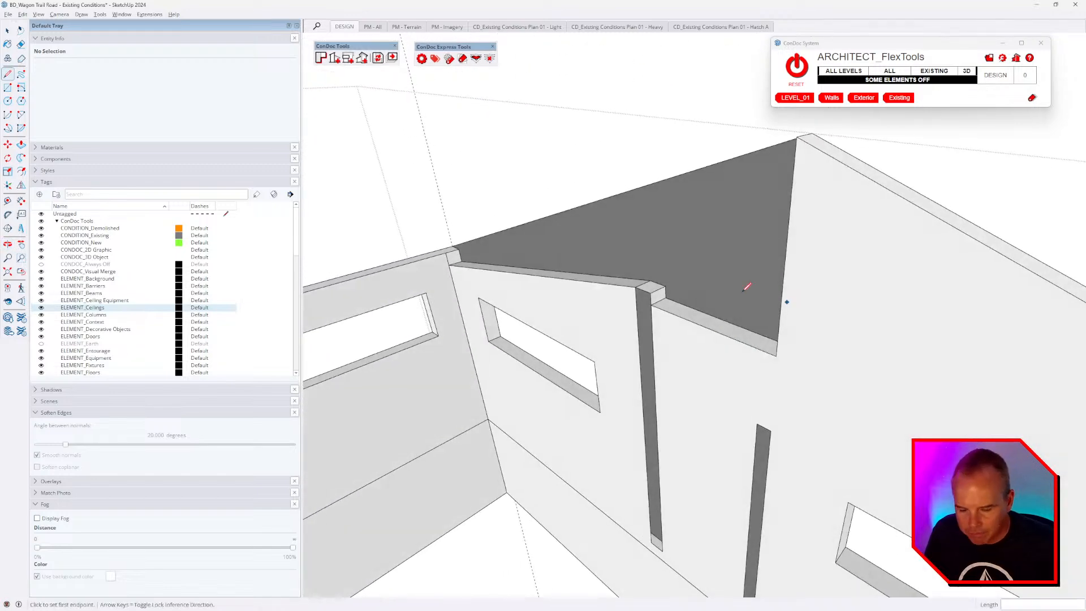
pyautogui.scroll(2, 721, 274)
pyautogui.press('p')
pyautogui.click(701, 245)
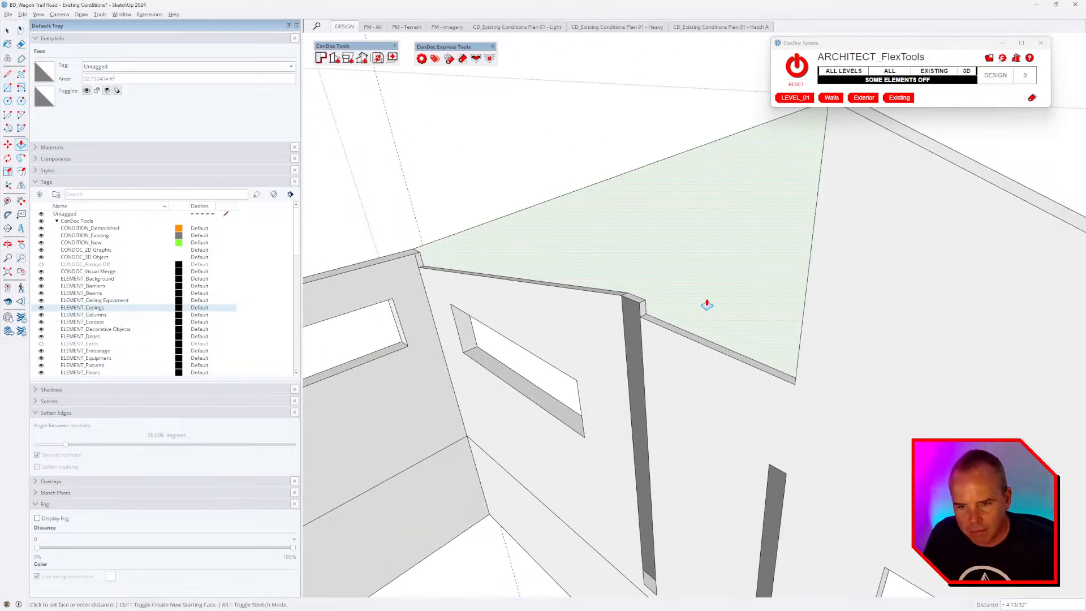
pyautogui.click(795, 389)
# Erase the leftover seam edges between the gable infill and the inner wall face.
pyautogui.moveTo(828, 309)
pyautogui.mouseDown(button='middle')
pyautogui.moveTo(735, 318)
pyautogui.moveTo(280, 255)
pyautogui.moveTo(733, 306)
pyautogui.moveTo(737, 362)
pyautogui.mouseUp(button='middle')
pyautogui.press('e')
pyautogui.click(670, 345)
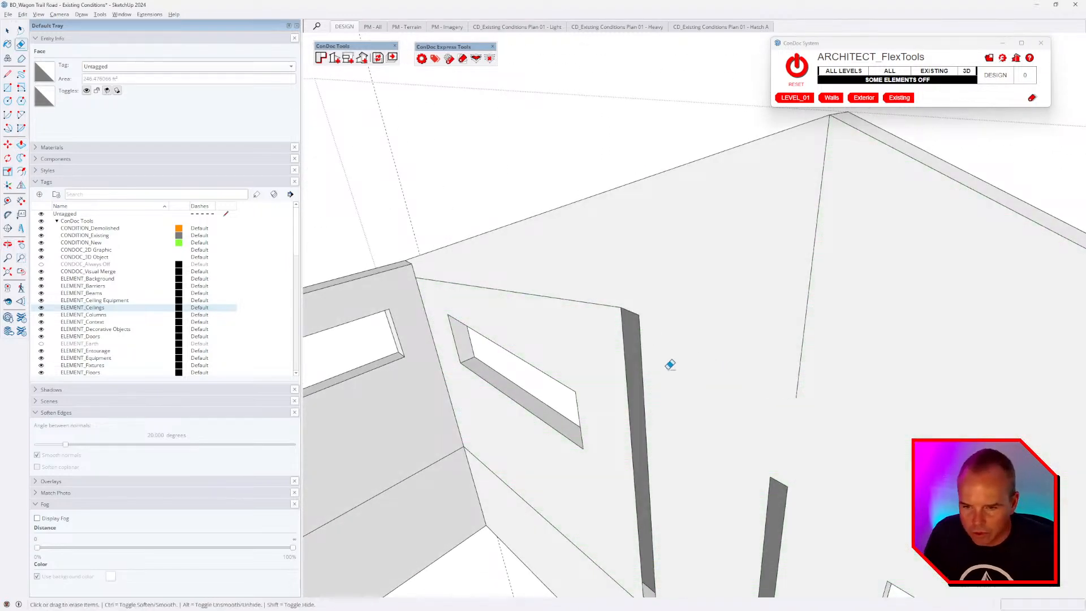
pyautogui.moveTo(666, 368)
pyautogui.mouseDown(button='middle')
pyautogui.moveTo(747, 347)
pyautogui.moveTo(747, 325)
pyautogui.moveTo(834, 252)
pyautogui.moveTo(604, 255)
pyautogui.moveTo(689, 327)
pyautogui.moveTo(718, 296)
pyautogui.moveTo(698, 276)
pyautogui.moveTo(706, 285)
pyautogui.mouseUp(button='middle')
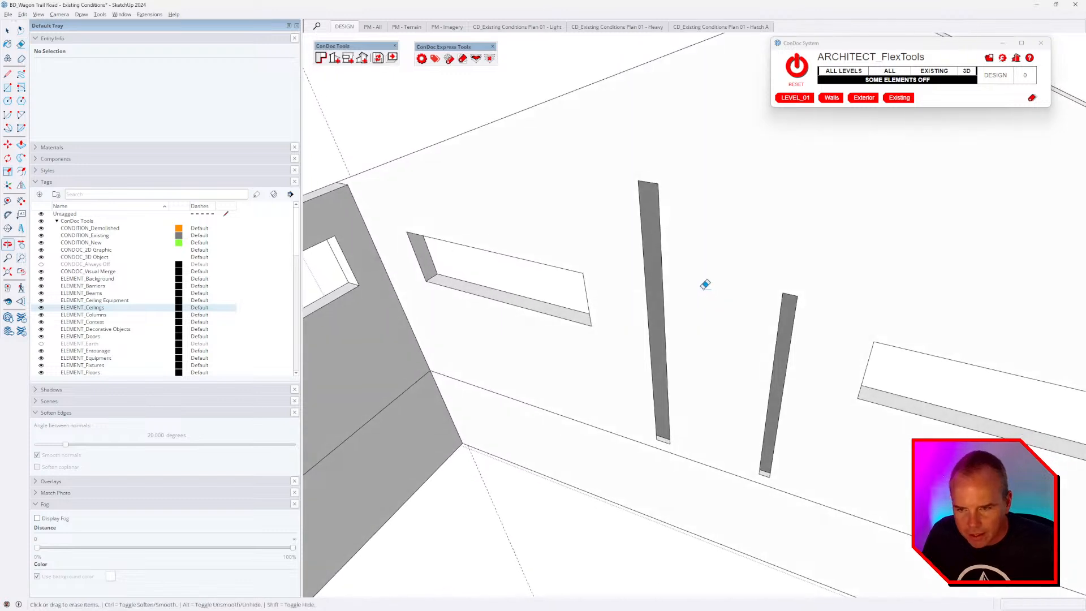
# Draw a 4' 3" line across the two narrow vertical openings to close them, and erase it with their outlines.
pyautogui.press('l')
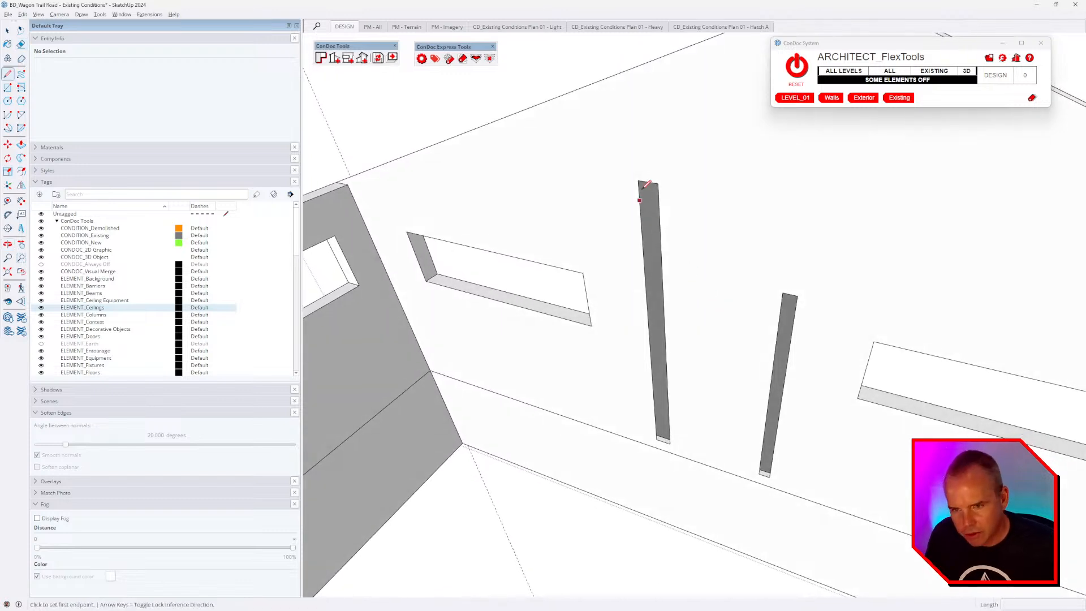
pyautogui.click(649, 335)
pyautogui.click(787, 370)
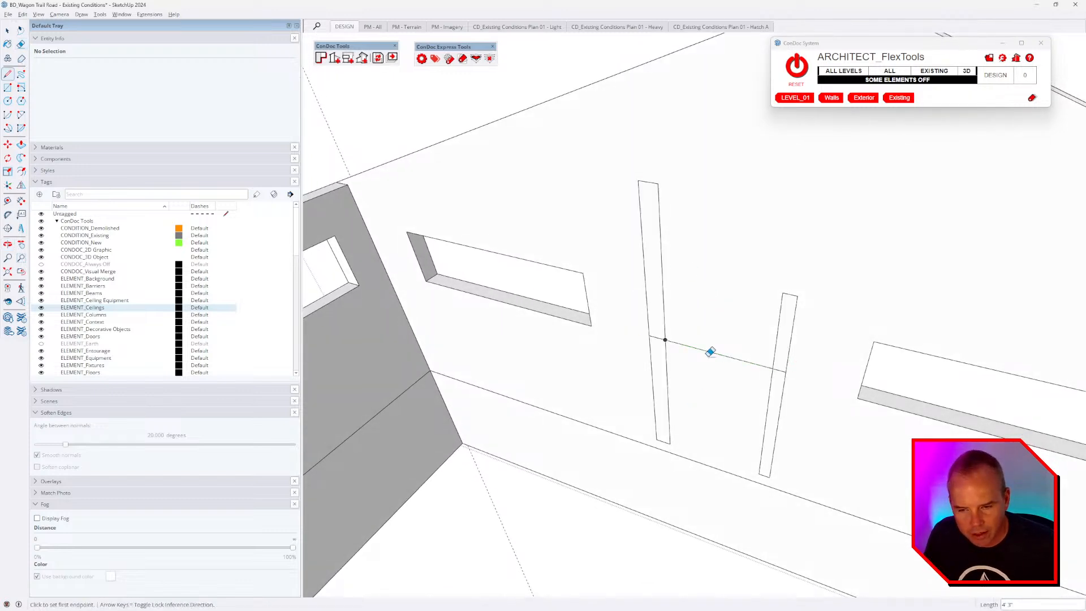
pyautogui.press('e')
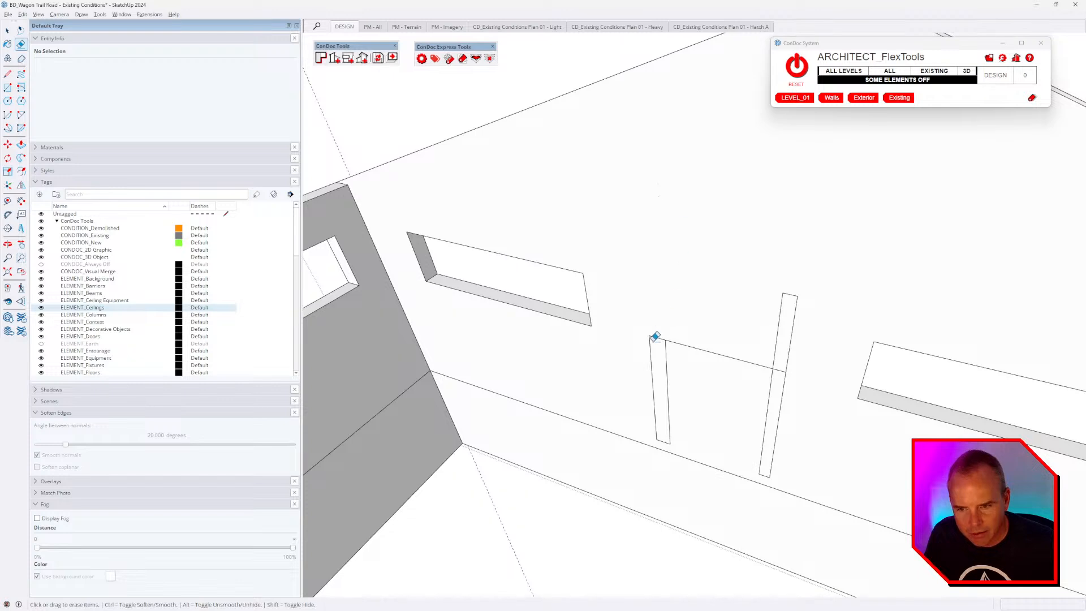
pyautogui.moveTo(656, 336); pyautogui.dragTo(673, 339)
pyautogui.moveTo(749, 371)
pyautogui.mouseDown()
pyautogui.moveTo(790, 371)
pyautogui.moveTo(793, 299)
pyautogui.mouseUp()
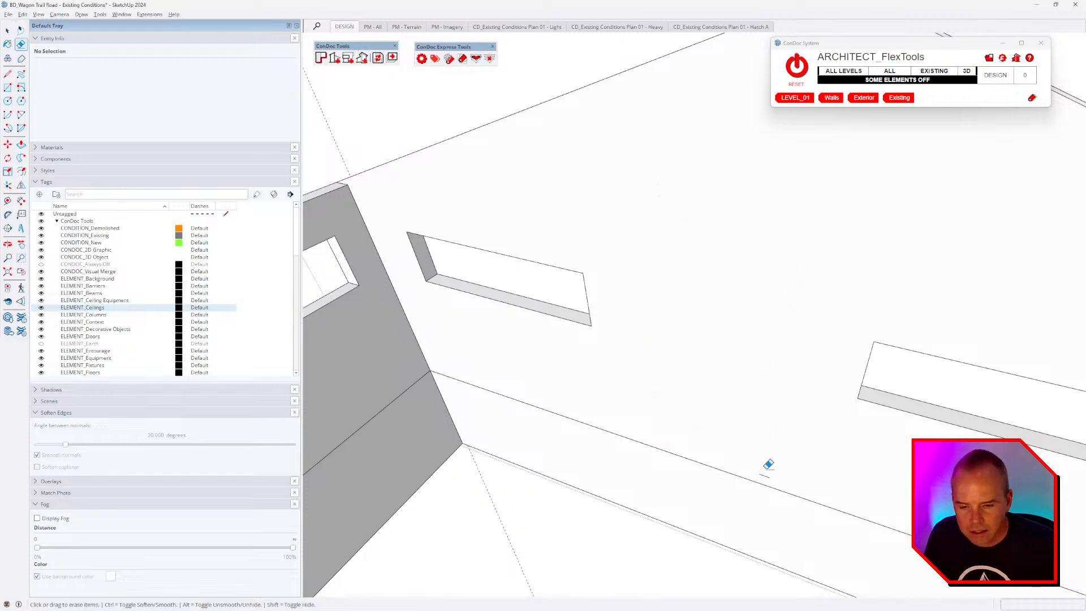
# Erase the seam edges around the filled gable half on the outer wall face, including the one near the corner.
pyautogui.moveTo(792, 439); pyautogui.dragTo(738, 260, button='middle')
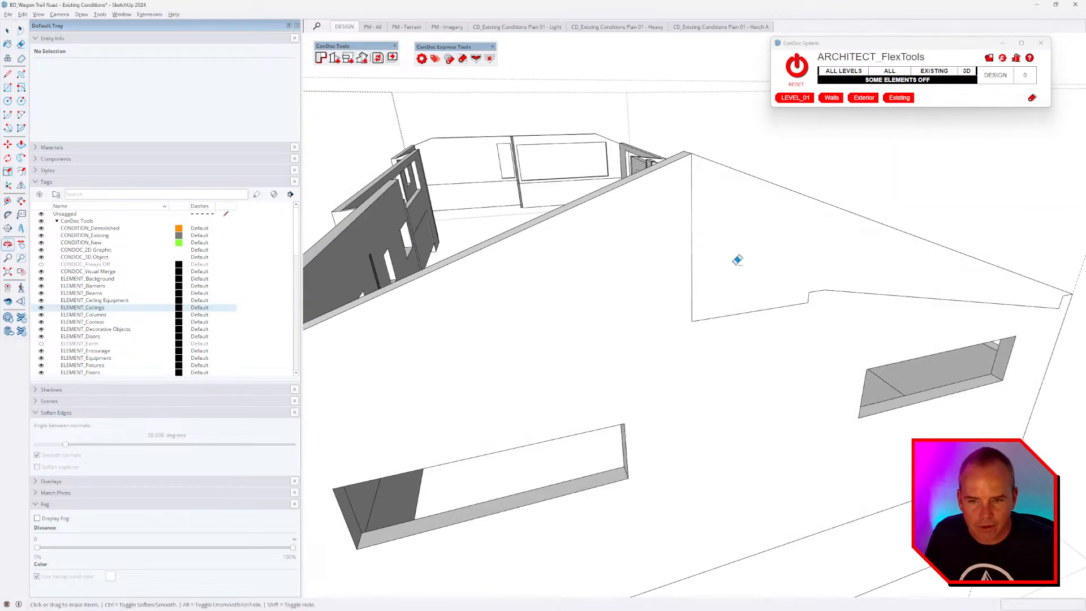
pyautogui.moveTo(738, 259); pyautogui.dragTo(710, 302)
pyautogui.click(900, 296)
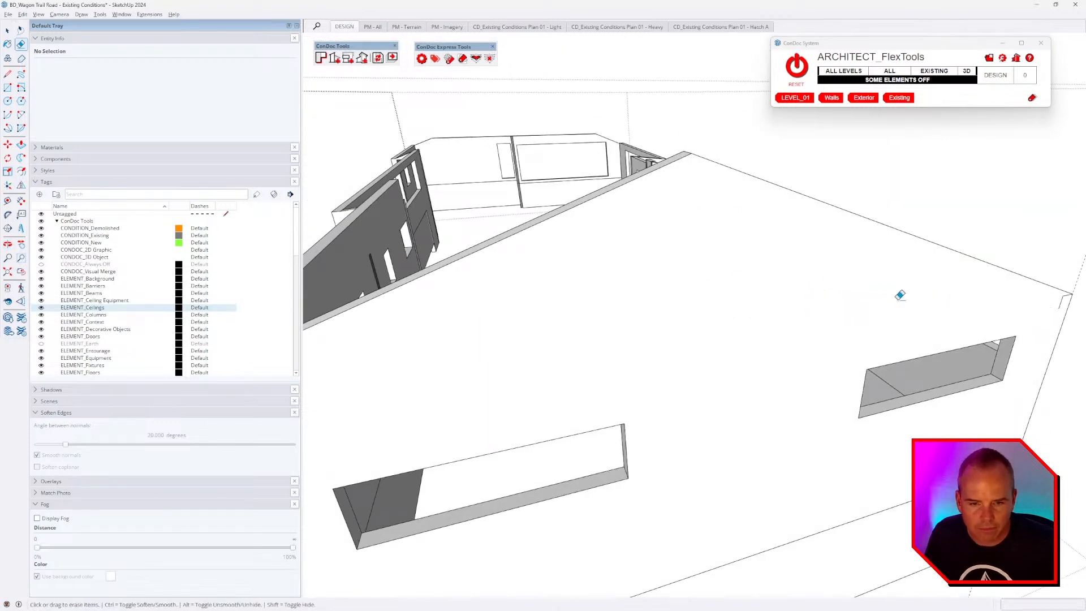
pyautogui.moveTo(900, 295)
pyautogui.mouseDown(button='middle')
pyautogui.moveTo(1064, 301)
pyautogui.moveTo(899, 278)
pyautogui.mouseUp(button='middle')
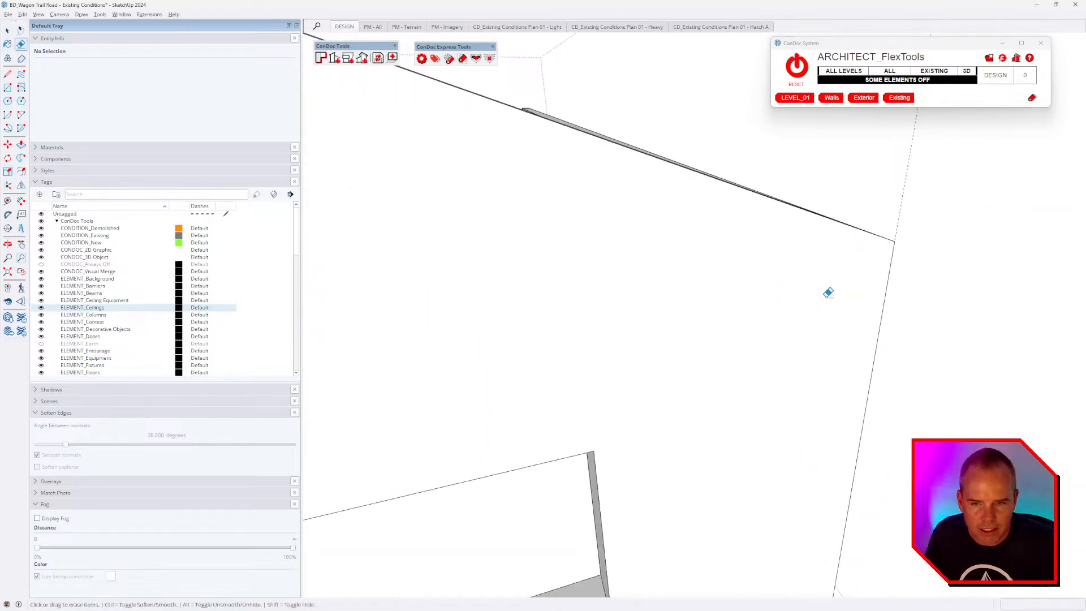
# Delete the outer face of the gable wall and erase the stray edges left inside the wall's upper middle.
pyautogui.scroll(-4, 848, 305)
pyautogui.press('space')
pyautogui.click(691, 346)
pyautogui.press('Delete')
pyautogui.scroll(-2, 715, 340)
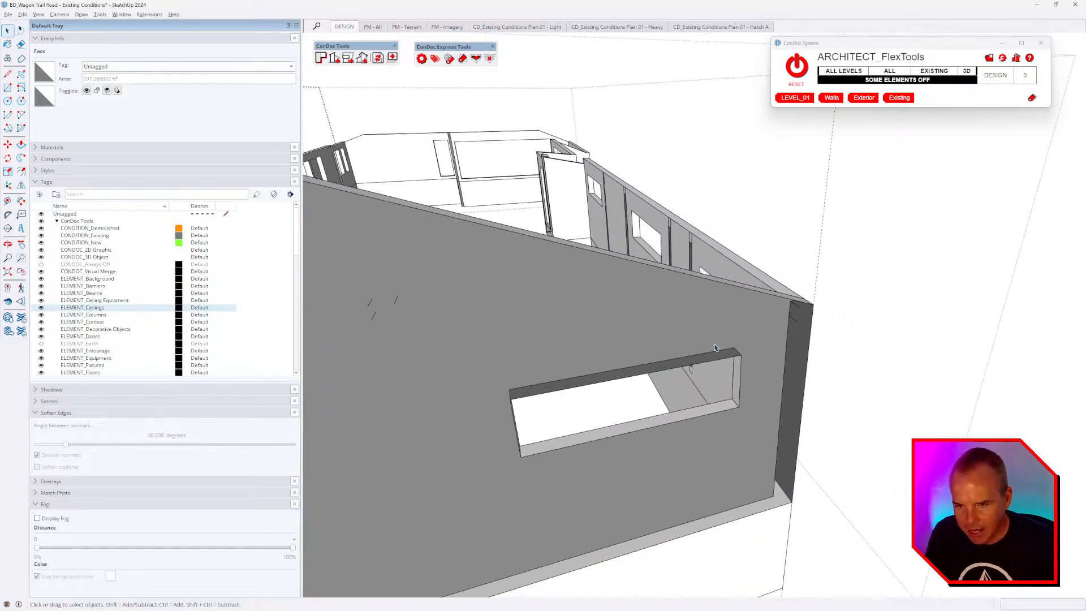
pyautogui.moveTo(715, 347); pyautogui.dragTo(694, 356, button='middle')
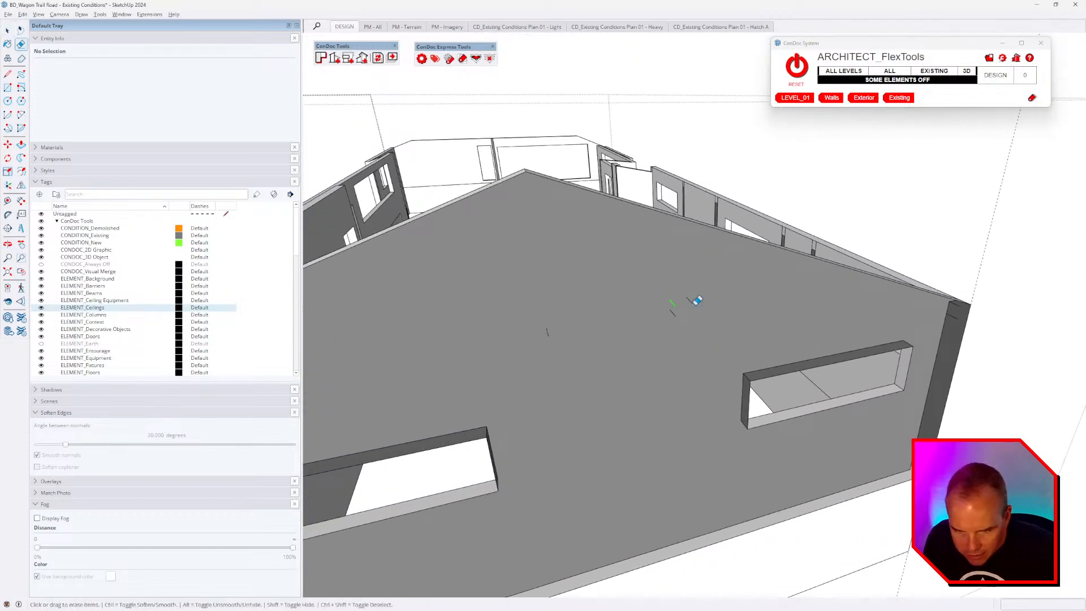
pyautogui.moveTo(587, 323); pyautogui.dragTo(672, 439, button='middle')
pyautogui.scroll(-2, 706, 378)
pyautogui.moveTo(706, 378); pyautogui.dragTo(707, 313, button='middle')
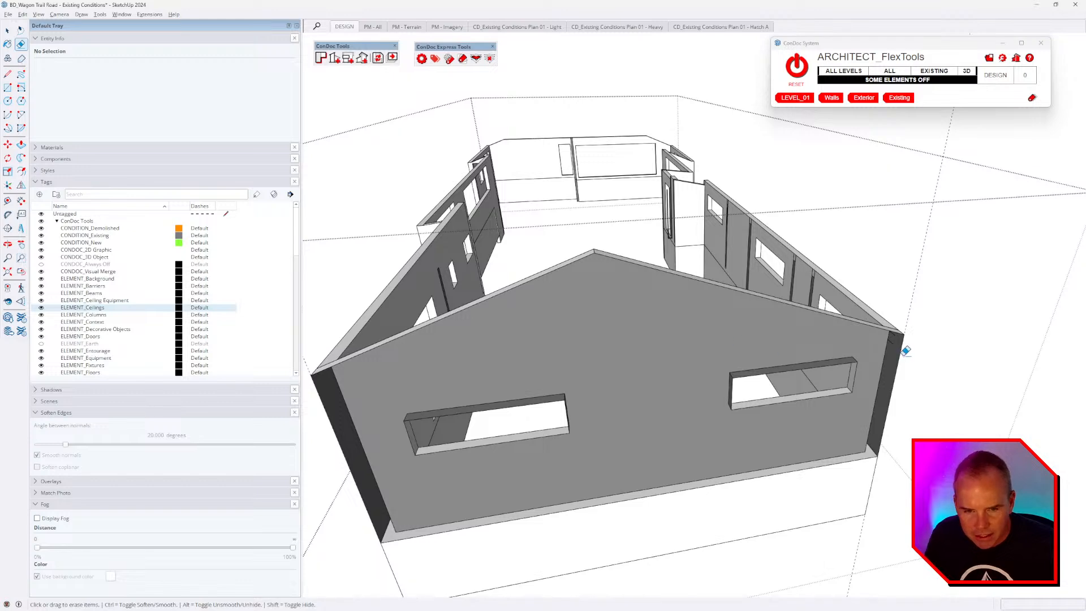
# Erase the stray edges inside the wall's upper corner and return to the whole house model.
pyautogui.scroll(5, 906, 351)
pyautogui.moveTo(831, 290)
pyautogui.mouseDown(button='middle')
pyautogui.moveTo(800, 189)
pyautogui.moveTo(689, 176)
pyautogui.moveTo(883, 268)
pyautogui.mouseUp(button='middle')
pyautogui.press('e')
pyautogui.scroll(-3, 843, 272)
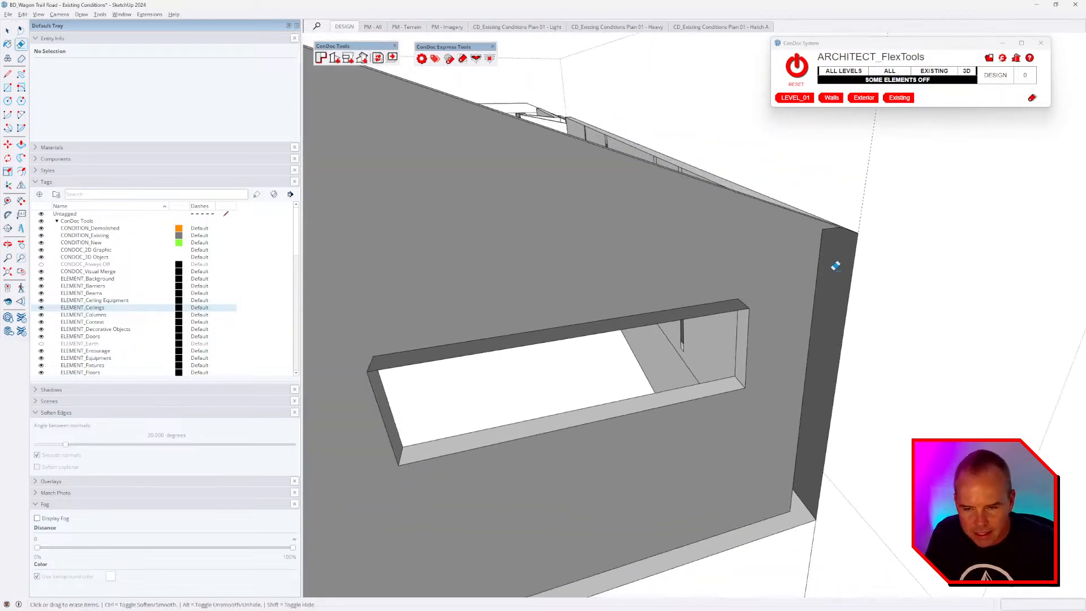
pyautogui.scroll(-4, 807, 294)
pyautogui.moveTo(813, 302); pyautogui.dragTo(737, 313, button='middle')
pyautogui.press('space')
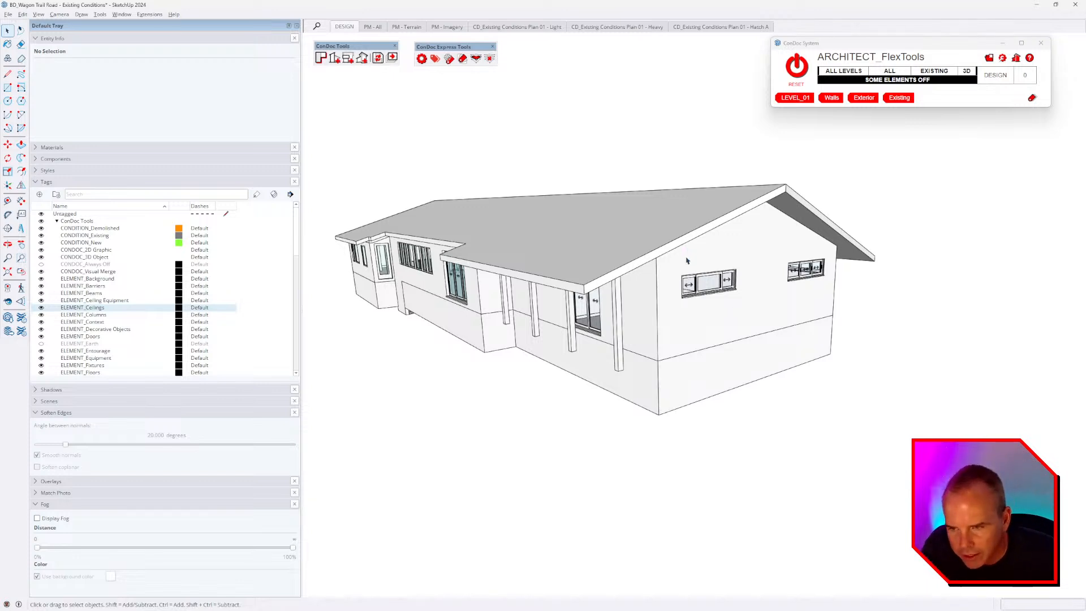
# Turn on all elements so the house is shown with its terrain and aerial imagery.
pyautogui.moveTo(770, 315); pyautogui.dragTo(726, 311, button='middle')
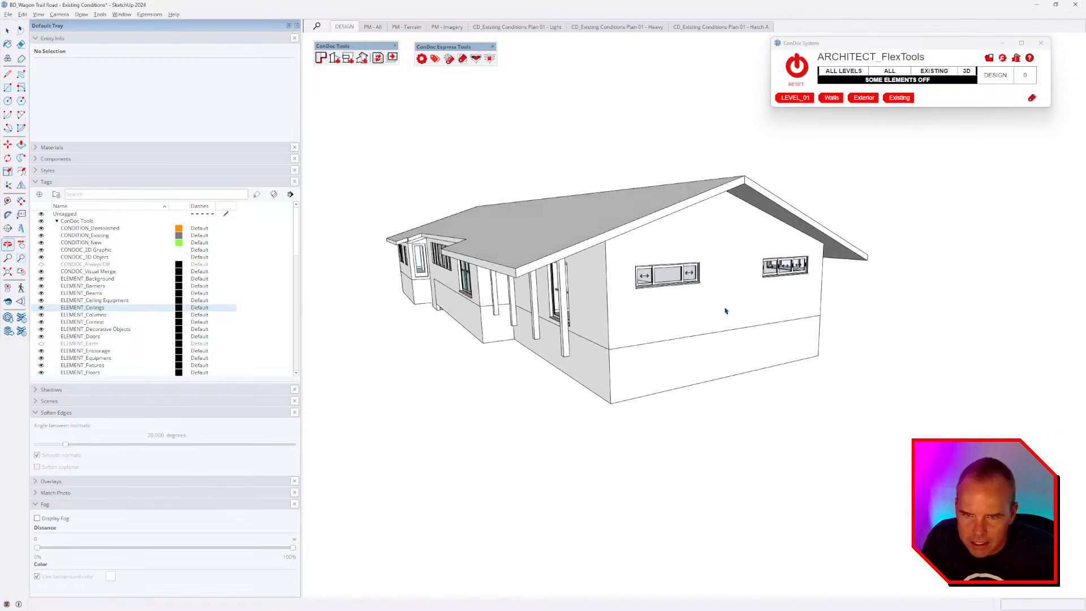
pyautogui.click(921, 82)
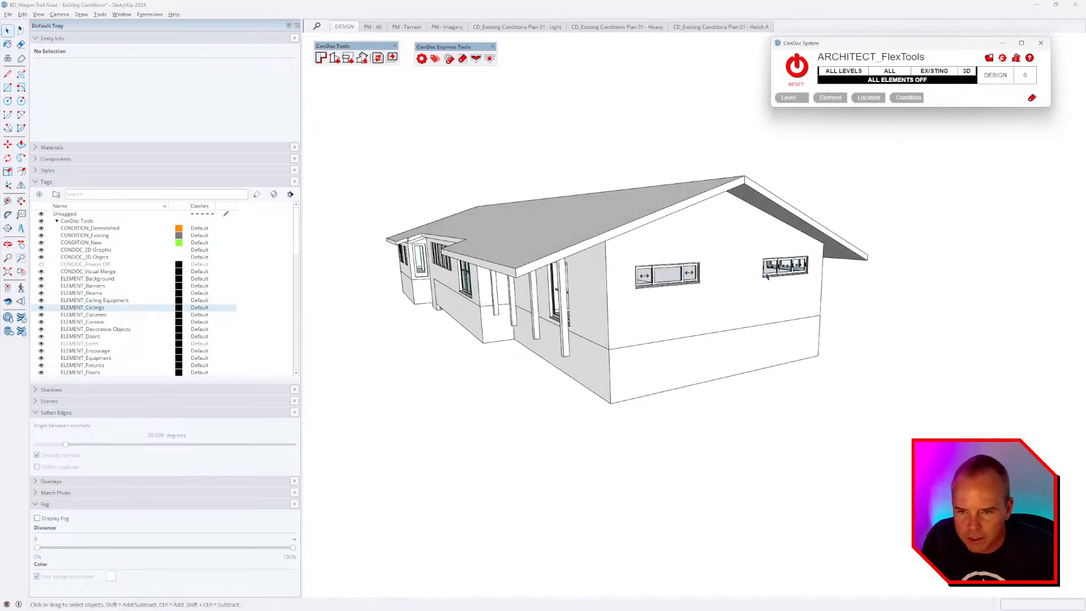
pyautogui.moveTo(767, 276); pyautogui.dragTo(776, 320, button='middle')
pyautogui.scroll(-3, 798, 283)
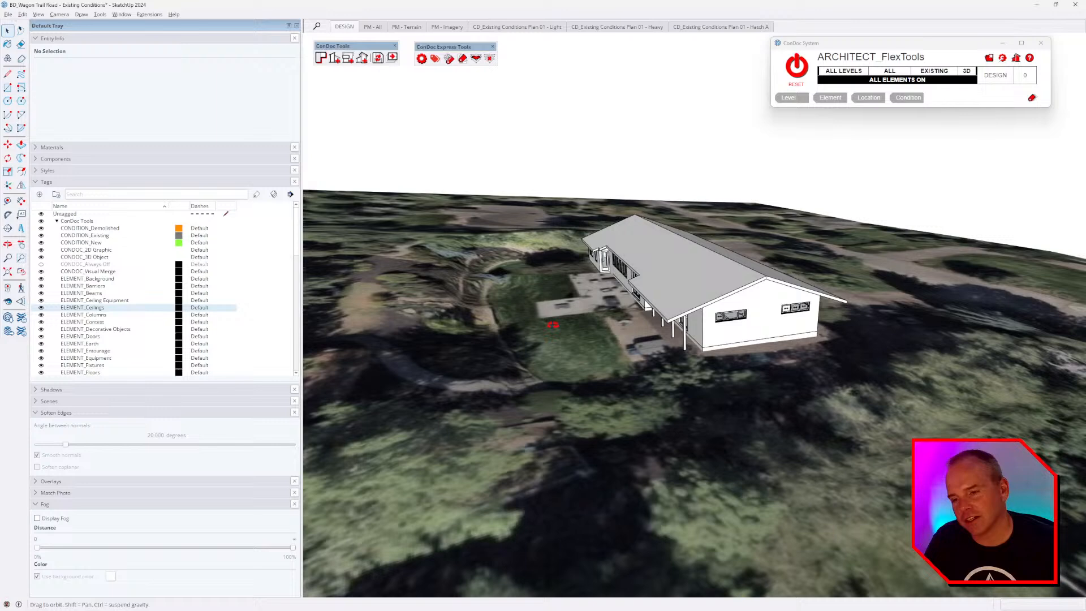
# Examine the house on its aerial site imagery from above, along the patio side and at the gable end.
pyautogui.moveTo(812, 452); pyautogui.dragTo(812, 520)
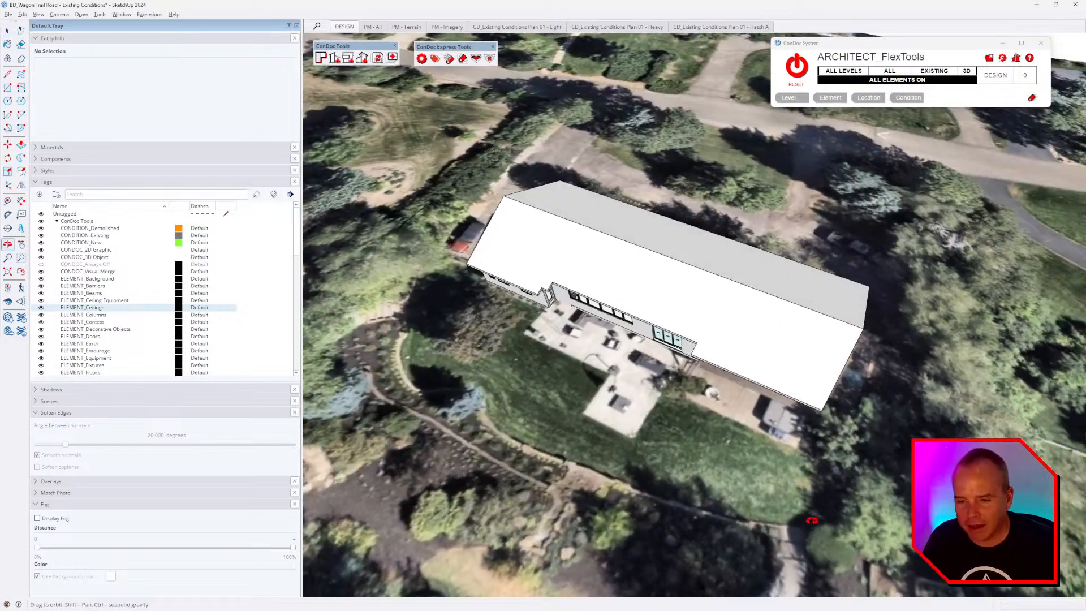
pyautogui.moveTo(812, 521); pyautogui.dragTo(818, 527, button='middle')
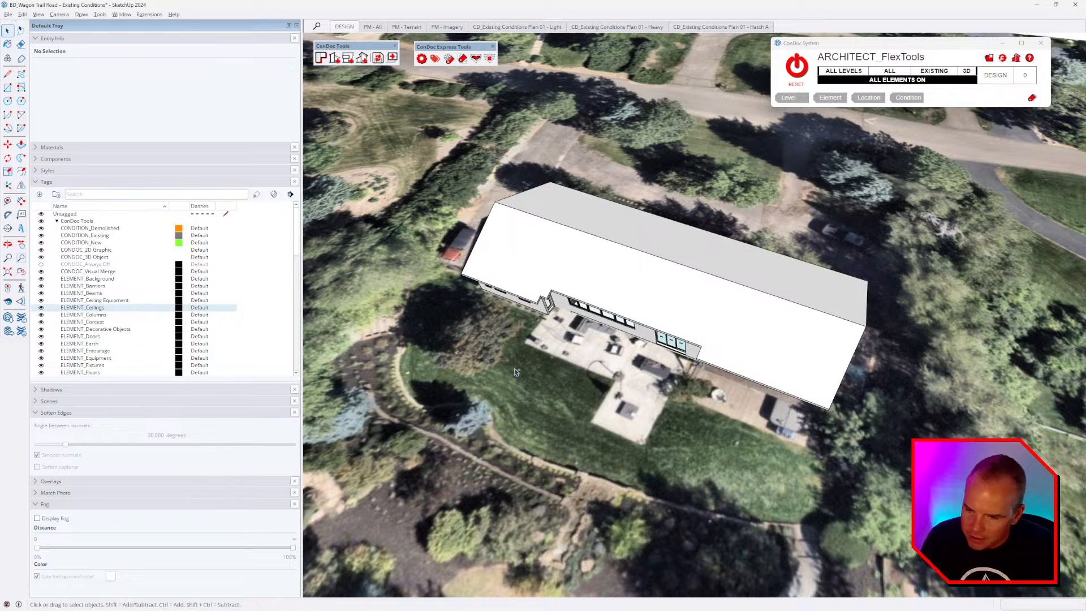
pyautogui.moveTo(516, 369); pyautogui.dragTo(627, 425, button='middle')
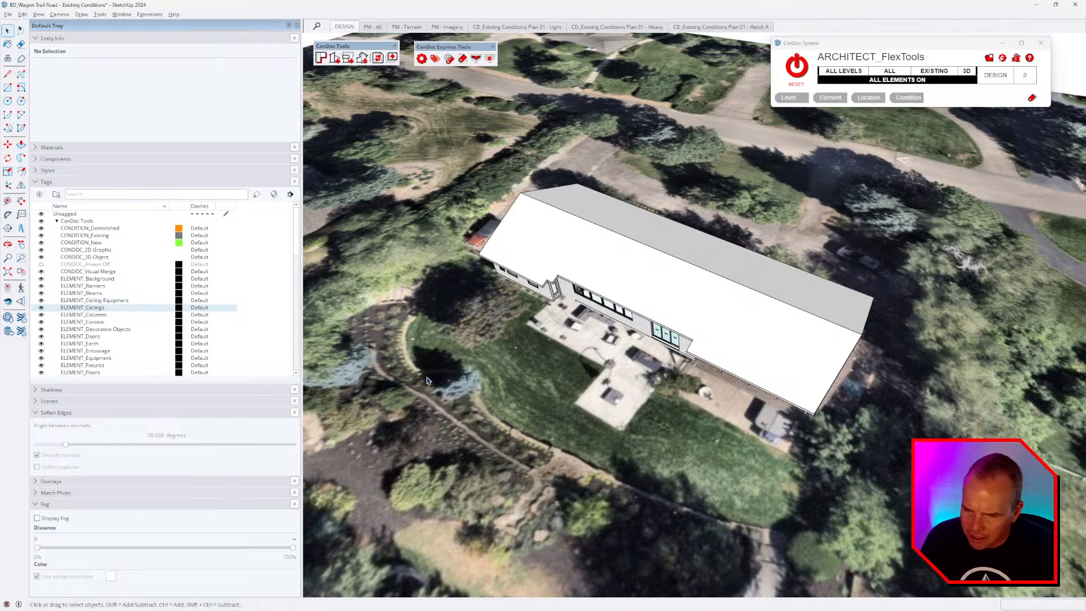
pyautogui.moveTo(690, 445); pyautogui.dragTo(773, 436, button='middle')
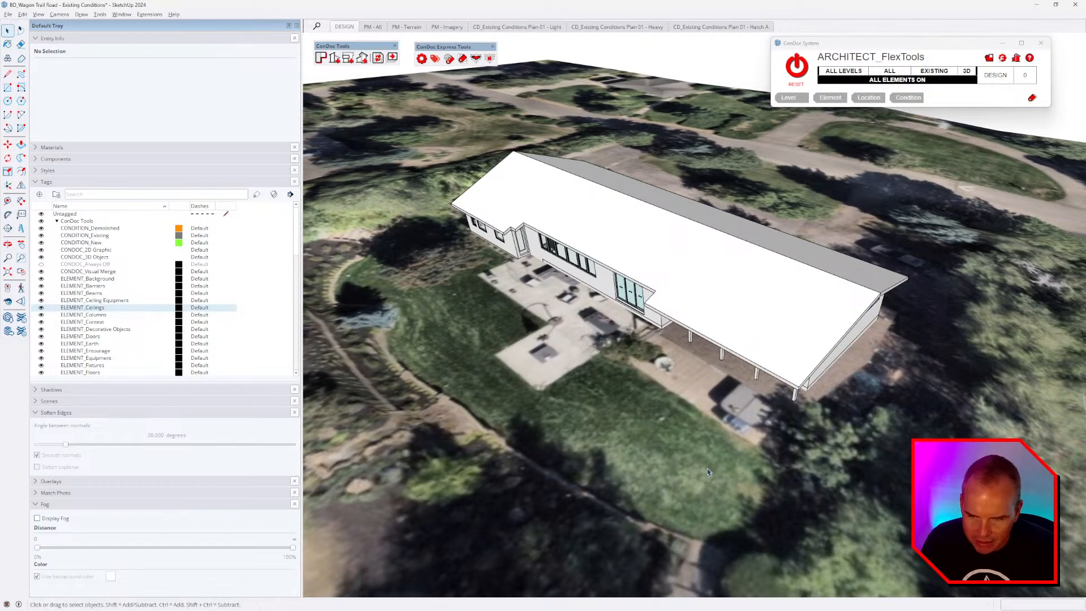
pyautogui.moveTo(707, 472)
pyautogui.mouseDown(button='middle')
pyautogui.moveTo(644, 475)
pyautogui.moveTo(696, 468)
pyautogui.mouseUp(button='middle')
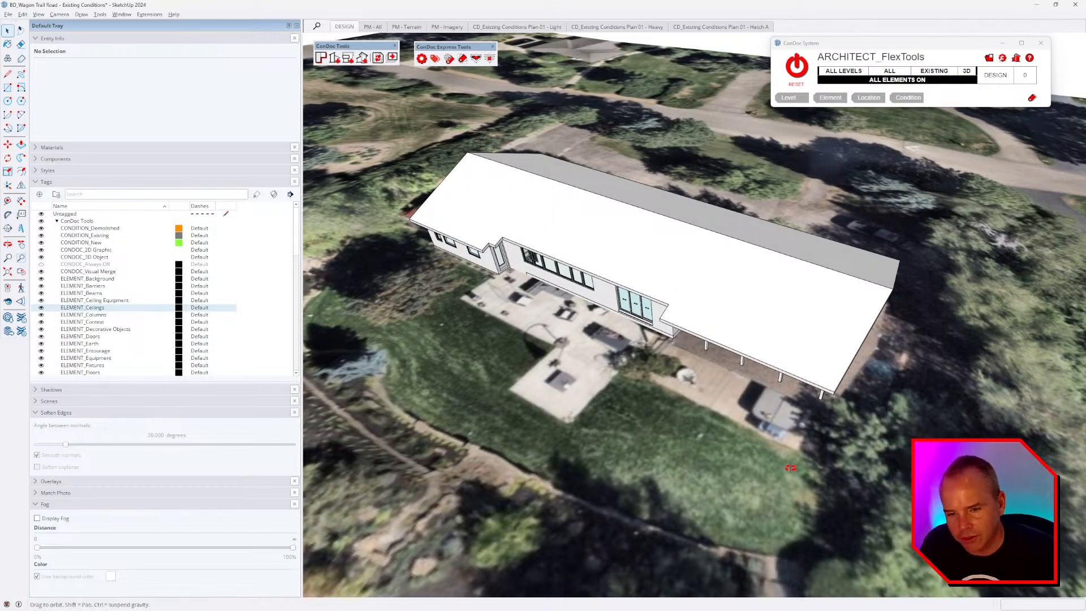
pyautogui.moveTo(790, 467); pyautogui.dragTo(753, 407, button='middle')
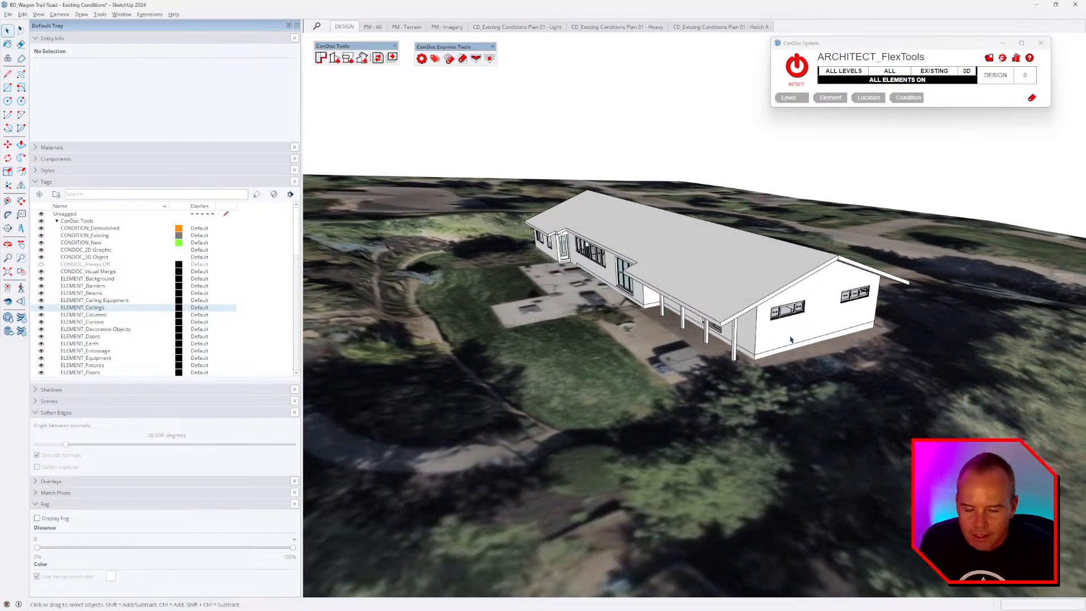
pyautogui.moveTo(803, 328); pyautogui.dragTo(755, 283, button='middle')
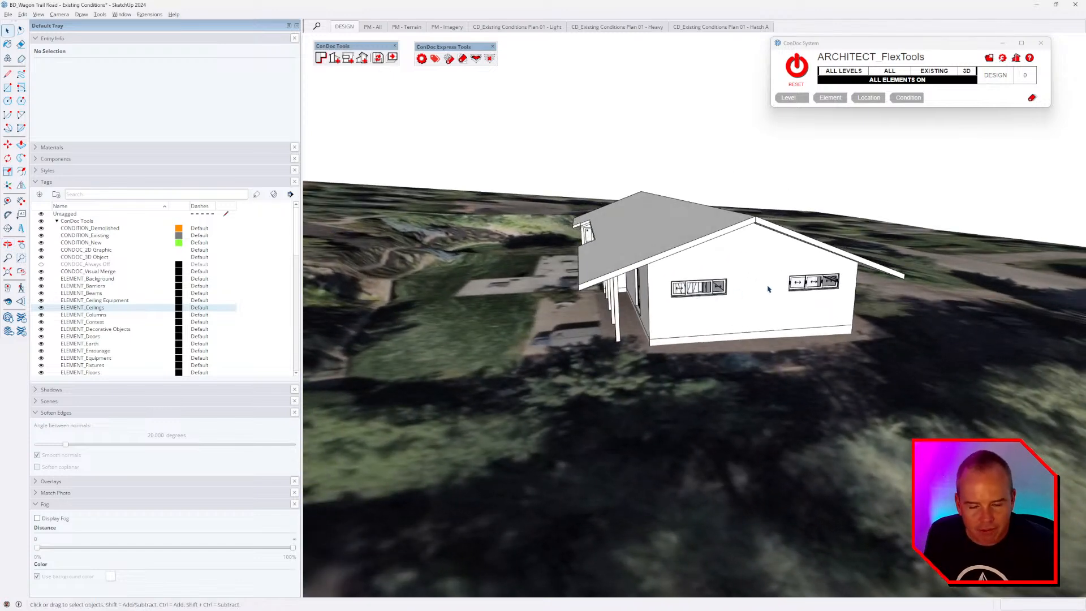
# Switch to File Explorer and open the Mavic Air media folder of the Wagon Trail Road project in CONTENT.
pyautogui.hotkey('alt', 'Tab')
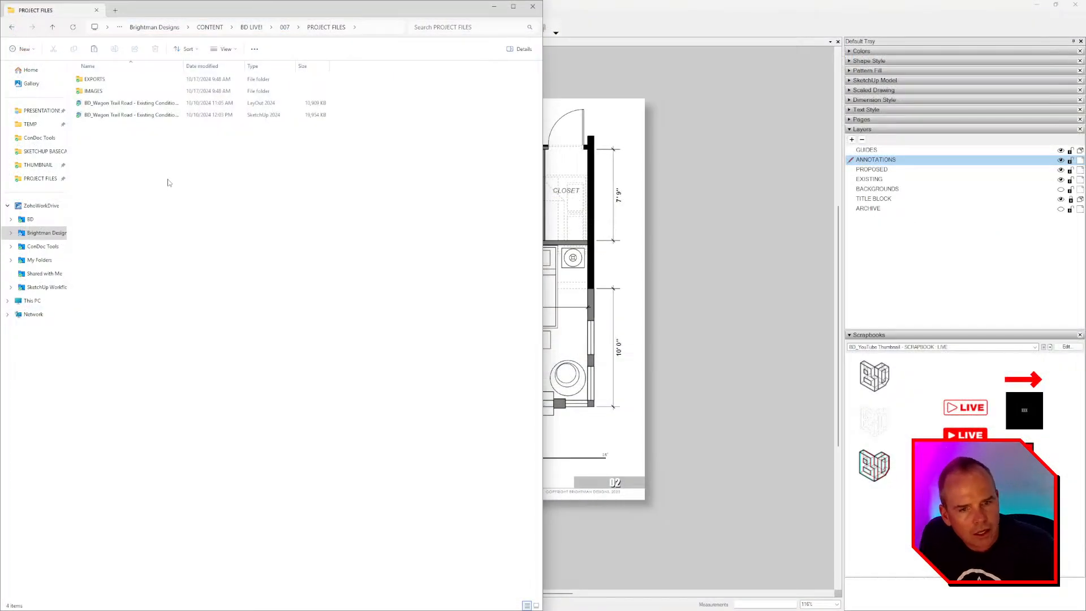
pyautogui.click(46, 232)
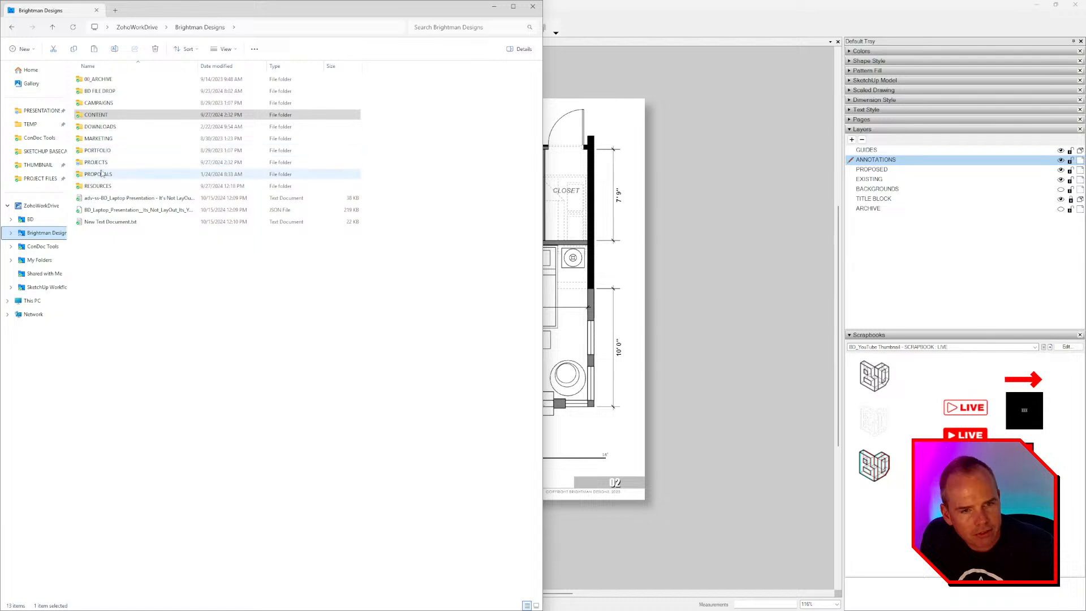
pyautogui.doubleClick(97, 115)
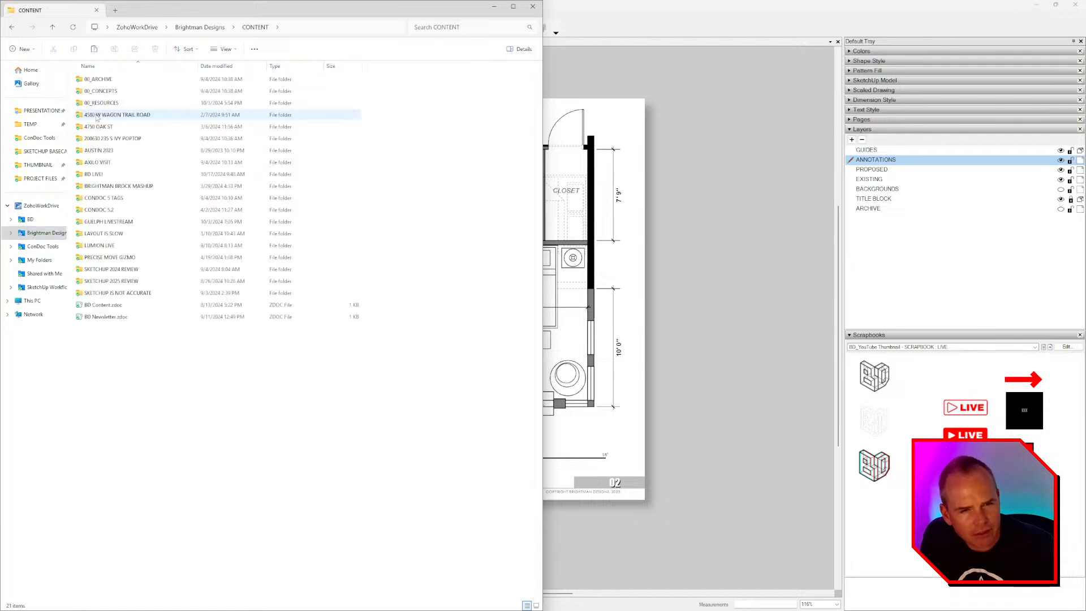
pyautogui.doubleClick(97, 115)
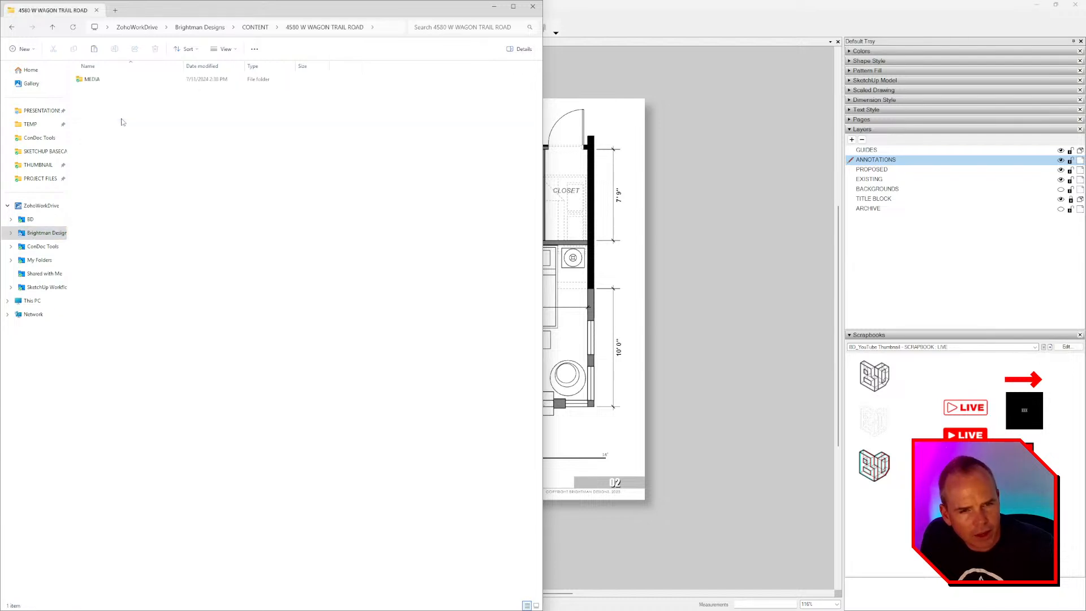
pyautogui.click(97, 81)
pyautogui.doubleClick(97, 81)
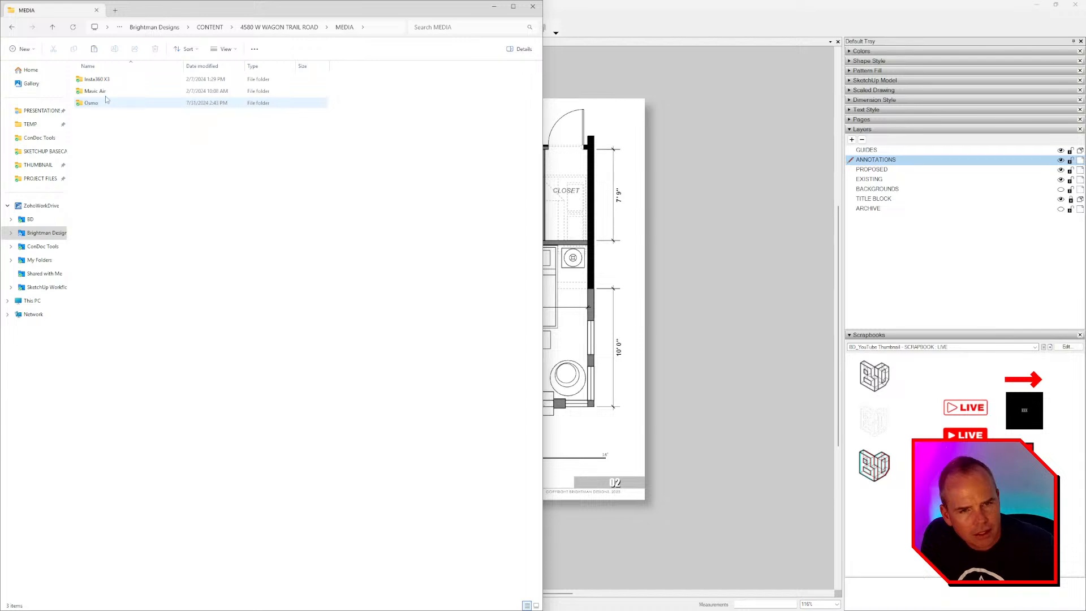
pyautogui.doubleClick(103, 92)
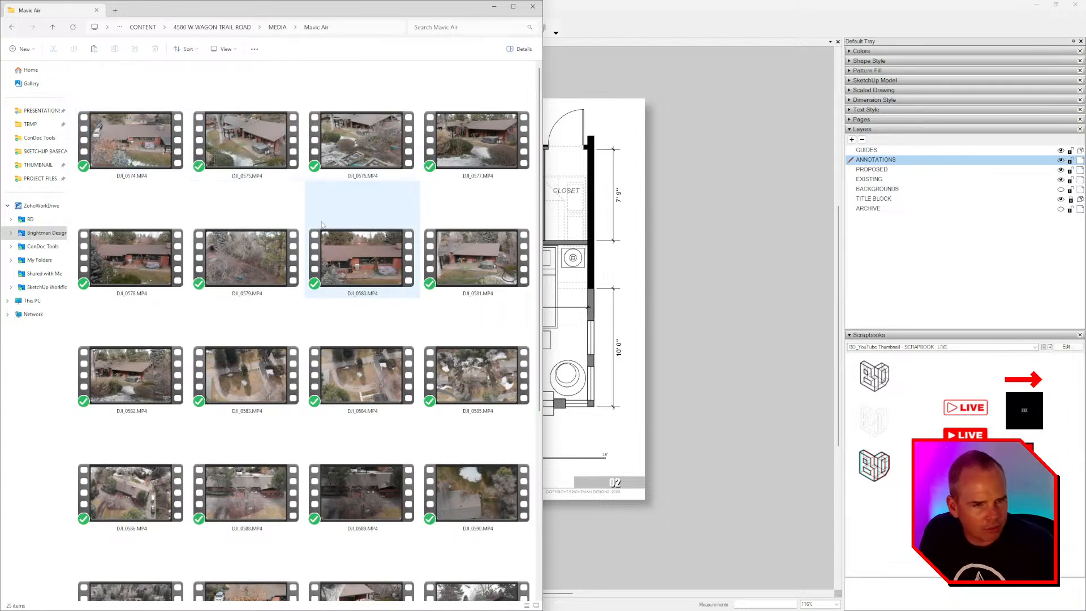
# Play the drone video DJI_0580.MP4, pause it at 0:17 to examine the rear brick walls and roof, and close it.
pyautogui.doubleClick(310, 234)
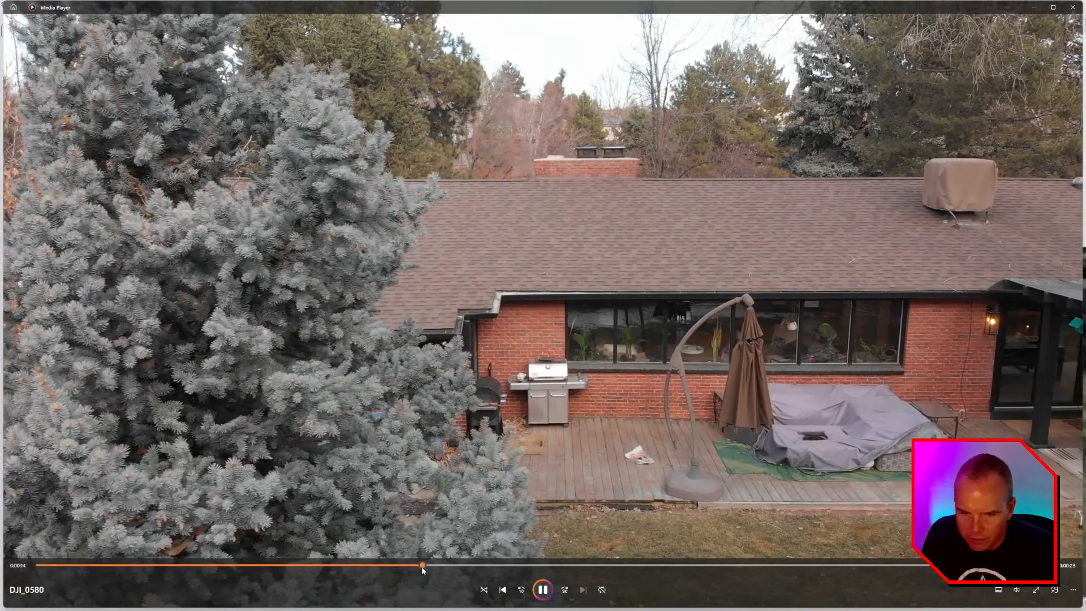
pyautogui.click(431, 565)
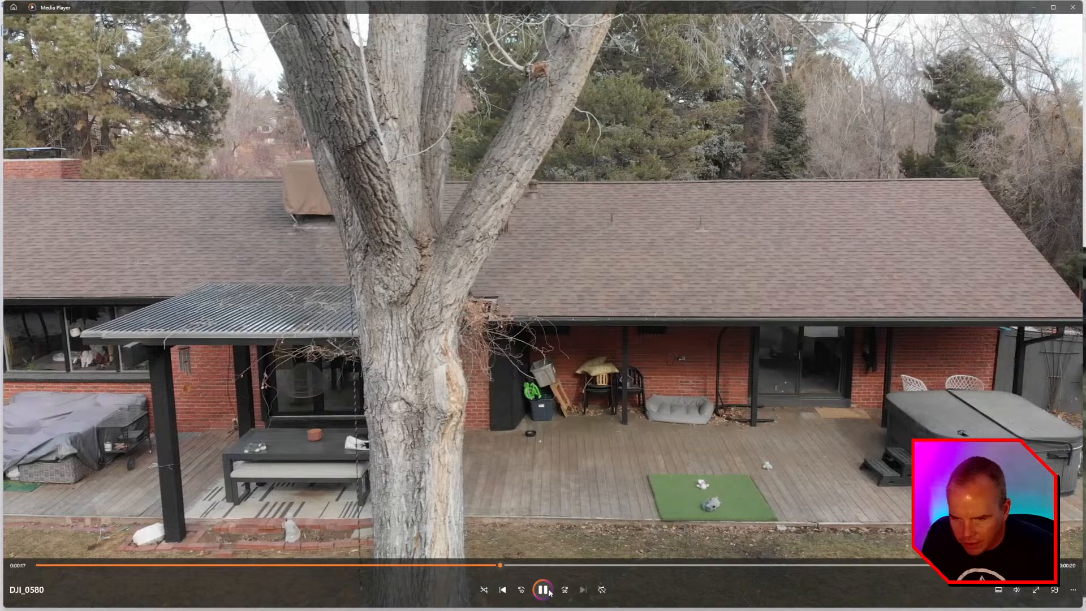
pyautogui.click(543, 590)
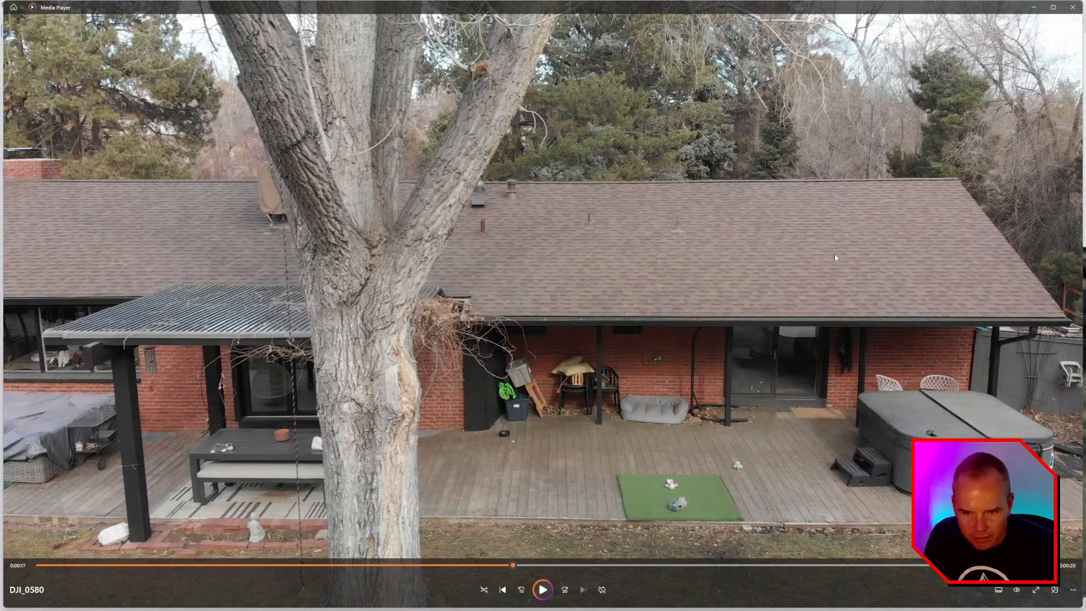
pyautogui.click(1074, 8)
# Return to the SketchUp model and open the existing exterior walls for editing with the rest of the model hidden.
pyautogui.moveTo(847, 287)
pyautogui.mouseDown(button='middle')
pyautogui.moveTo(825, 310)
pyautogui.moveTo(549, 325)
pyautogui.moveTo(605, 325)
pyautogui.mouseUp(button='middle')
pyautogui.tripleClick(571, 327)
pyautogui.scroll(2, 673, 319)
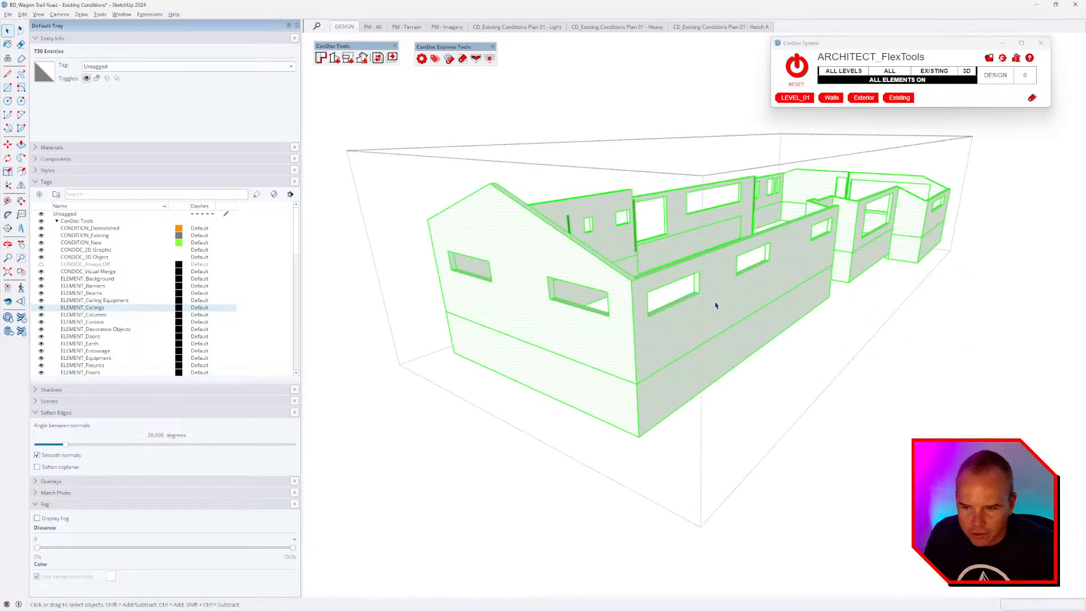
pyautogui.moveTo(671, 372); pyautogui.dragTo(669, 359, button='middle')
pyautogui.press('Escape')
pyautogui.press('e')
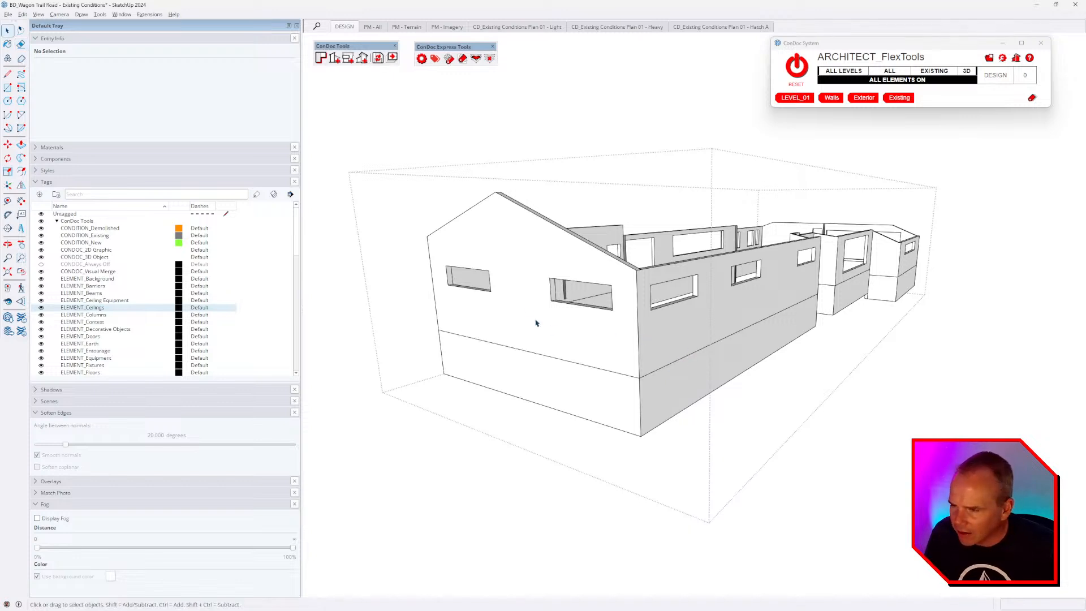
# Paint the upper faces of the gable end wall and the adjoining long wall with Brick Antique 01.
pyautogui.press('b')
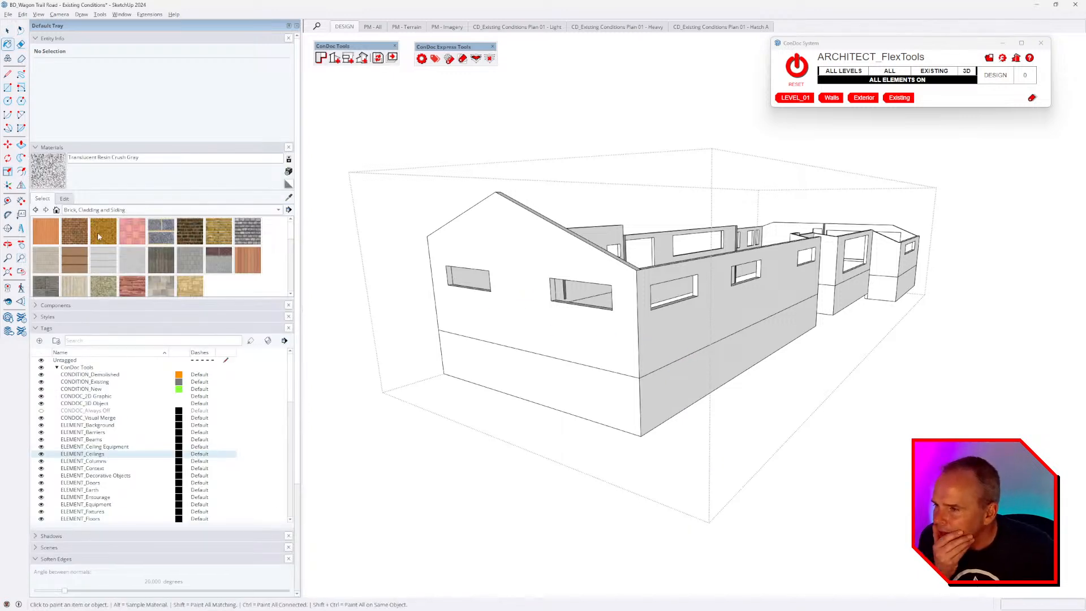
pyautogui.click(74, 231)
pyautogui.click(578, 322)
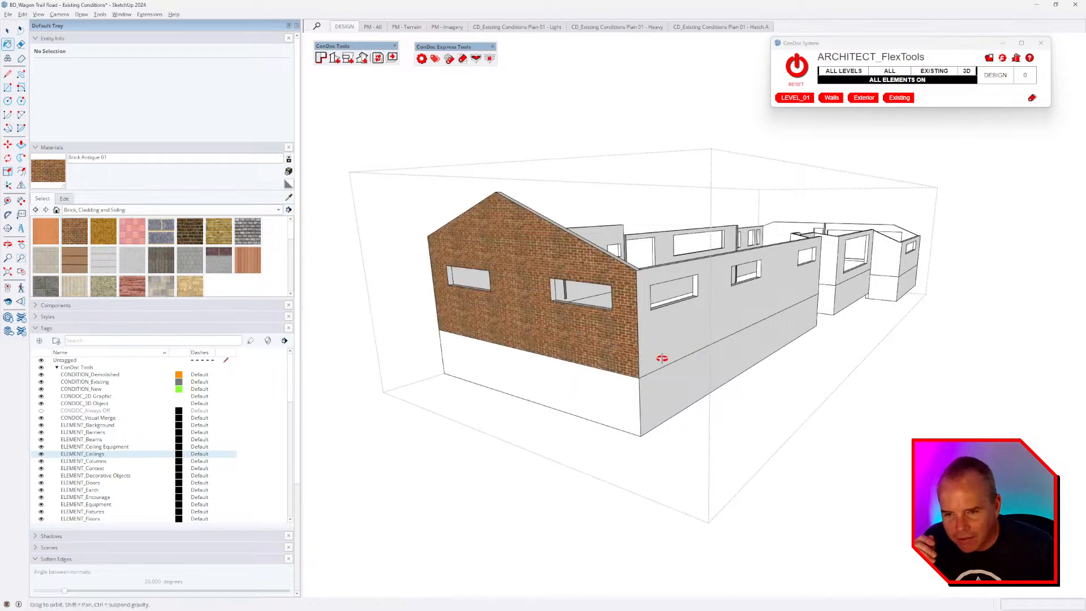
pyautogui.moveTo(660, 359); pyautogui.dragTo(687, 331, button='middle')
pyautogui.click(689, 328)
# Paint the return at the end of the long wall and the recessed wall around the entry door with Brick Antique 01.
pyautogui.moveTo(798, 334); pyautogui.dragTo(361, 319, button='middle')
pyautogui.scroll(3, 733, 286)
pyautogui.scroll(1, 728, 289)
pyautogui.click(685, 215)
pyautogui.click(708, 212)
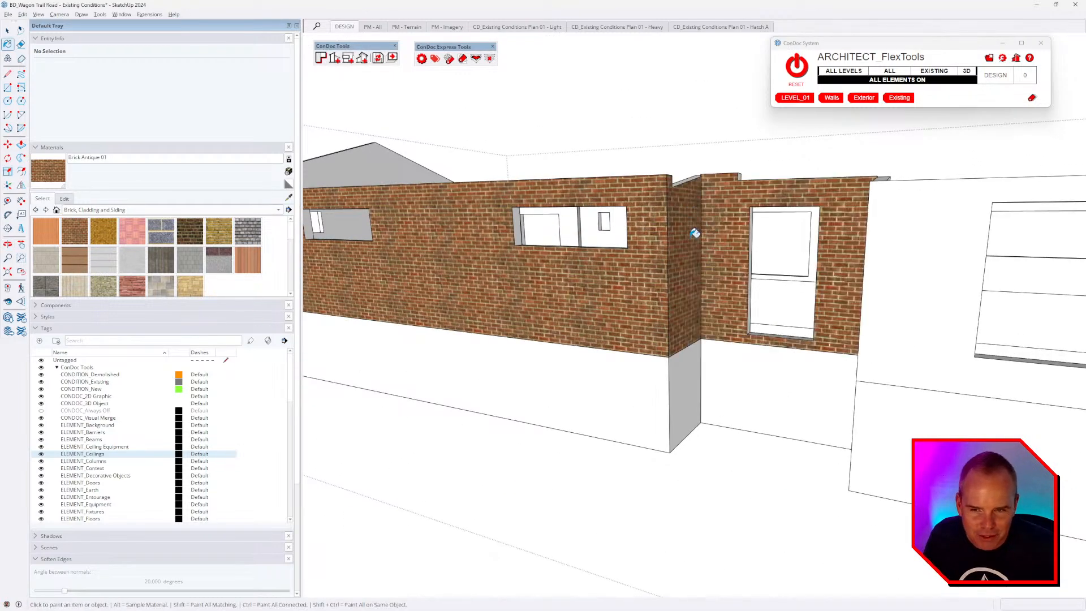
# Paint the large-window wall, the neighbouring return and the projecting end wing's front with Brick Antique 01.
pyautogui.moveTo(692, 234)
pyautogui.mouseDown(button='middle')
pyautogui.moveTo(577, 243)
pyautogui.moveTo(913, 301)
pyautogui.moveTo(800, 291)
pyautogui.mouseUp(button='middle')
pyautogui.click(824, 260)
pyautogui.click(847, 266)
pyautogui.scroll(1, 799, 291)
pyautogui.click(792, 287)
pyautogui.click(847, 291)
# Continue the Brick Antique 01 finish on the end wing's wall and show the rest of the model again.
pyautogui.moveTo(948, 325); pyautogui.dragTo(514, 325, button='middle')
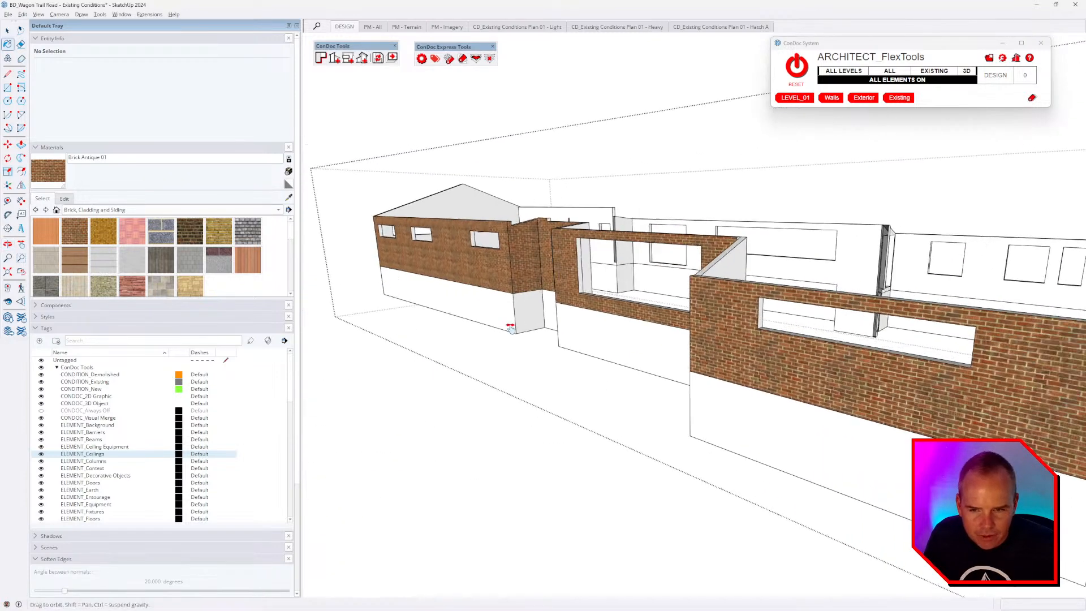
pyautogui.scroll(-3, 515, 324)
pyautogui.moveTo(747, 331); pyautogui.dragTo(674, 340, button='middle')
pyautogui.click(674, 339)
pyautogui.scroll(-2, 642, 335)
pyautogui.moveTo(569, 346)
pyautogui.mouseDown(button='middle')
pyautogui.moveTo(599, 357)
pyautogui.moveTo(893, 329)
pyautogui.mouseUp(button='middle')
pyautogui.hotkey('shift', 'h')
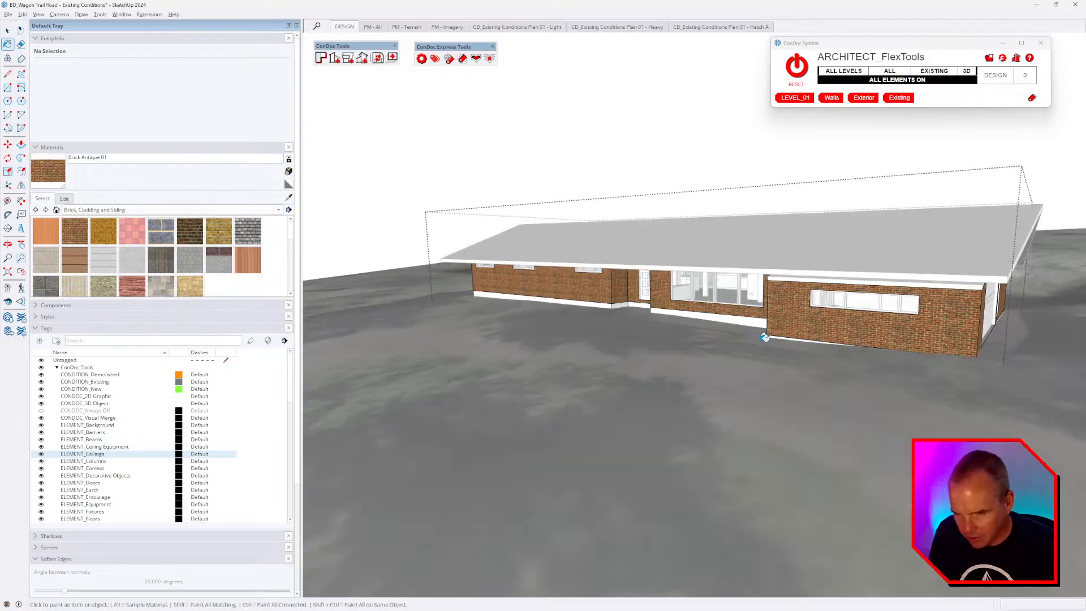
# Paint the unfinished lower wall bands along the entry side with Brick Antique 01 down to the ground.
pyautogui.moveTo(679, 353)
pyautogui.mouseDown(button='middle')
pyautogui.moveTo(881, 342)
pyautogui.moveTo(721, 334)
pyautogui.mouseUp(button='middle')
pyautogui.scroll(4, 848, 310)
pyautogui.click(825, 303)
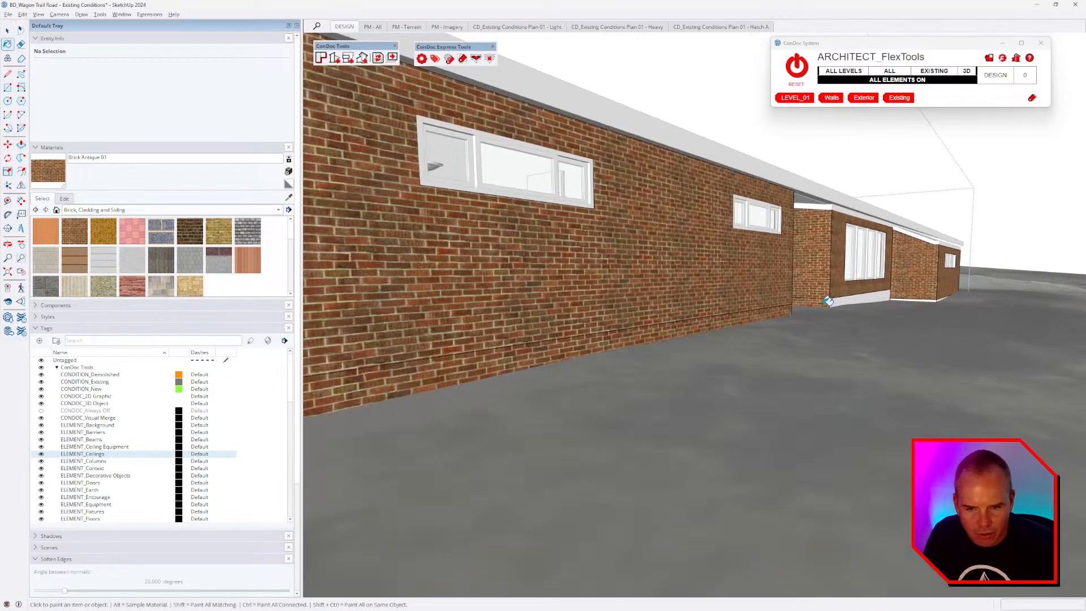
pyautogui.moveTo(934, 317); pyautogui.dragTo(503, 323, button='middle')
pyautogui.moveTo(601, 303); pyautogui.dragTo(861, 314, button='middle')
pyautogui.click(894, 319)
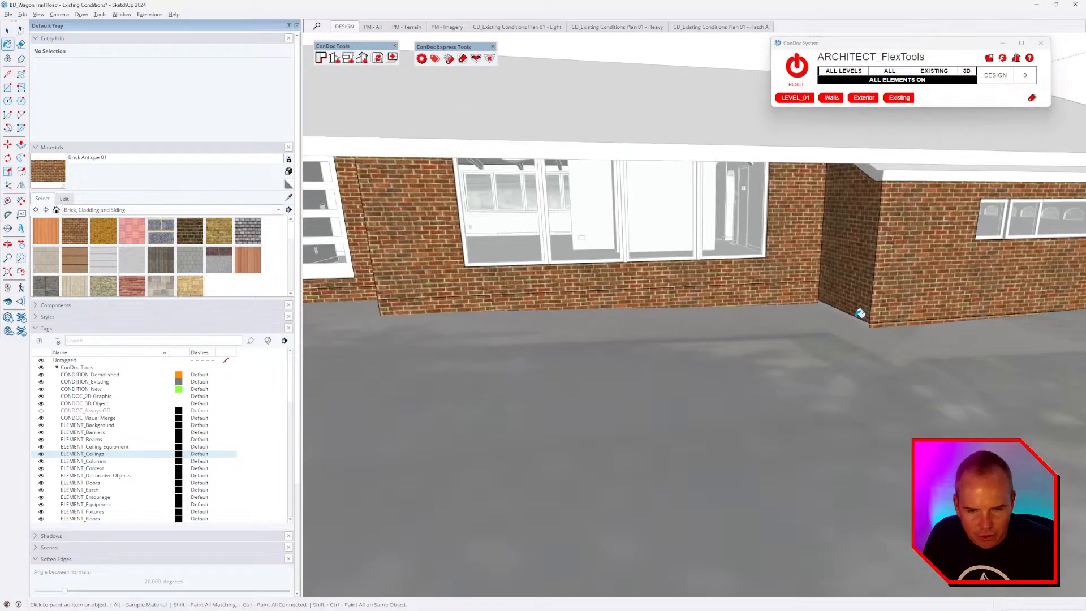
# Paint the unfinished rear walls behind the porch posts and on the adjoining window wing with Brick Antique 01.
pyautogui.scroll(-4, 860, 317)
pyautogui.moveTo(647, 341); pyautogui.dragTo(952, 374, button='middle')
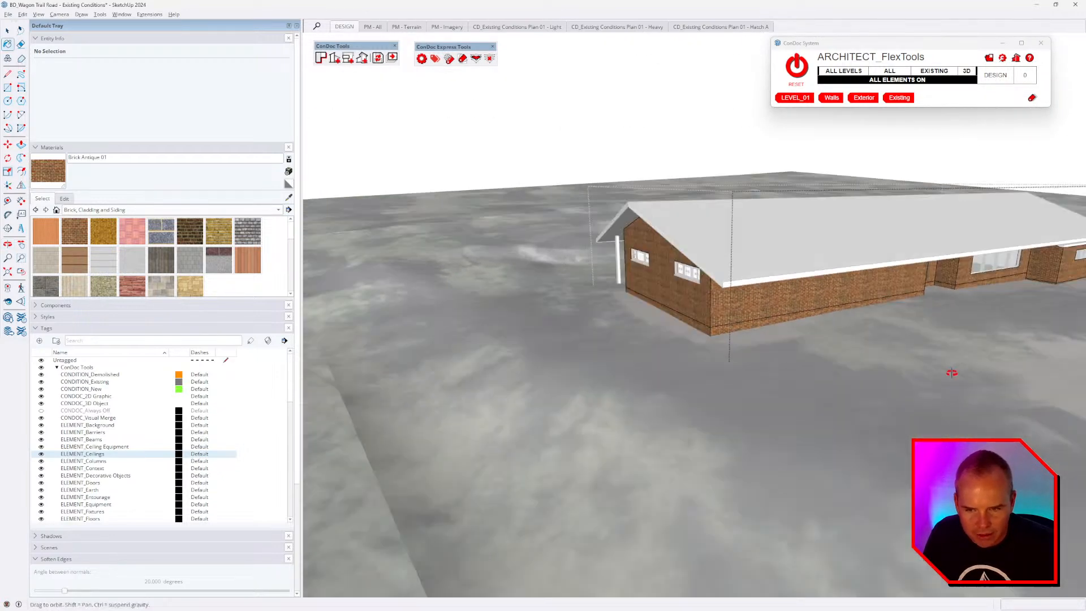
pyautogui.moveTo(452, 333)
pyautogui.mouseDown(button='middle')
pyautogui.moveTo(654, 339)
pyautogui.moveTo(820, 274)
pyautogui.mouseUp(button='middle')
pyautogui.click(769, 265)
pyautogui.scroll(2, 745, 276)
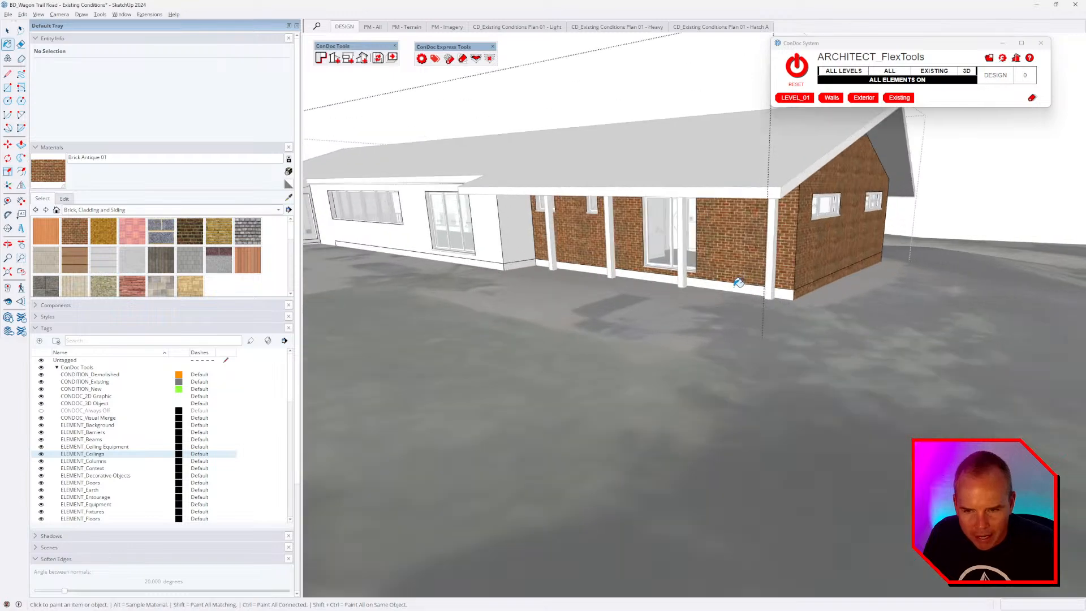
pyautogui.keyDown('shift'); pyautogui.moveTo(529, 283); pyautogui.dragTo(628, 306, button='middle'); pyautogui.keyUp('shift')
pyautogui.scroll(3, 625, 301)
pyautogui.click(593, 295)
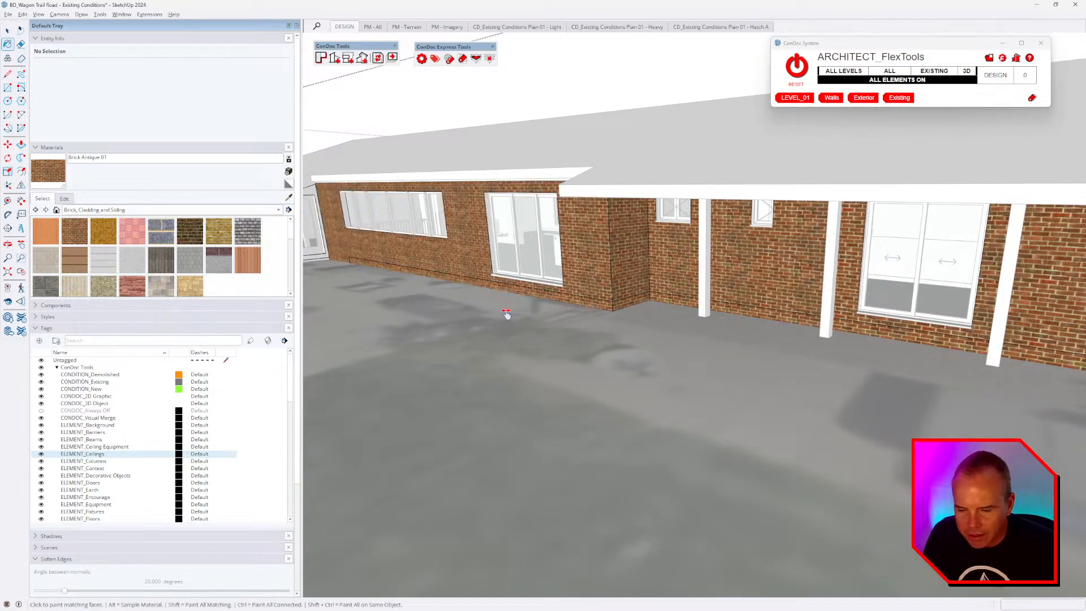
# Open the drone clip DJI_0580.MP4 and pause it on the rear wall beside the deck.
pyautogui.moveTo(505, 315); pyautogui.dragTo(599, 315, button='middle')
pyautogui.scroll(3, 476, 306)
pyautogui.scroll(-3, 476, 288)
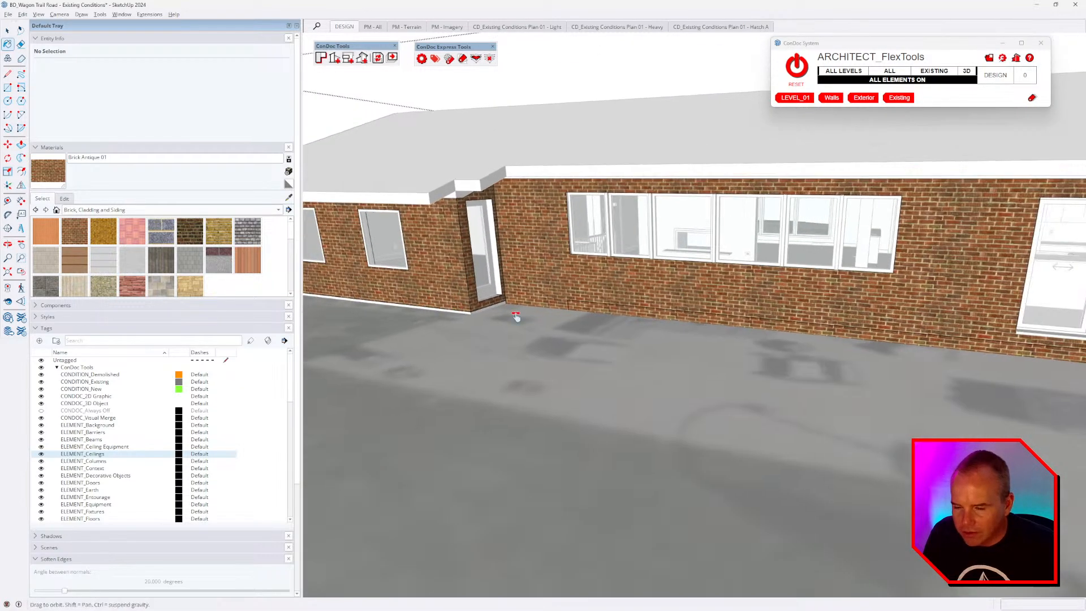
pyautogui.moveTo(514, 315); pyautogui.dragTo(846, 331, button='middle')
pyautogui.scroll(5, 715, 328)
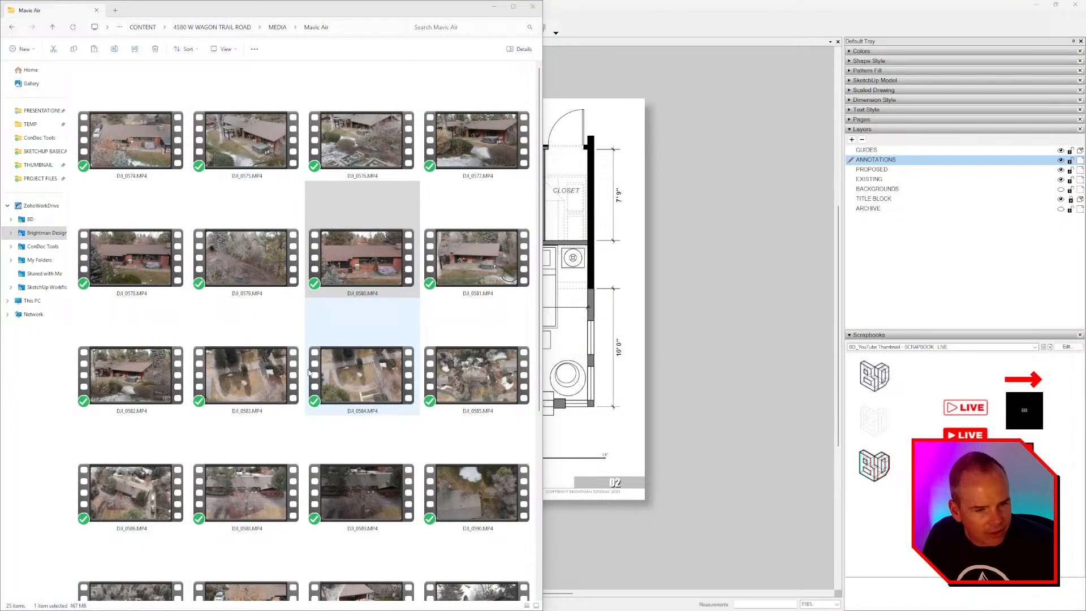
pyautogui.click(362, 258)
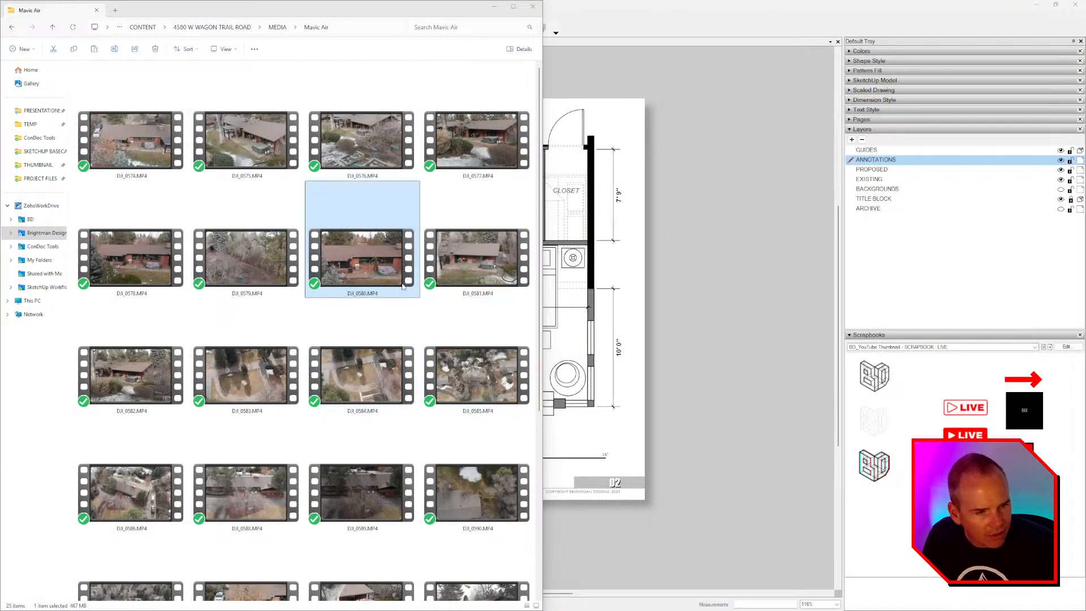
pyautogui.doubleClick(362, 258)
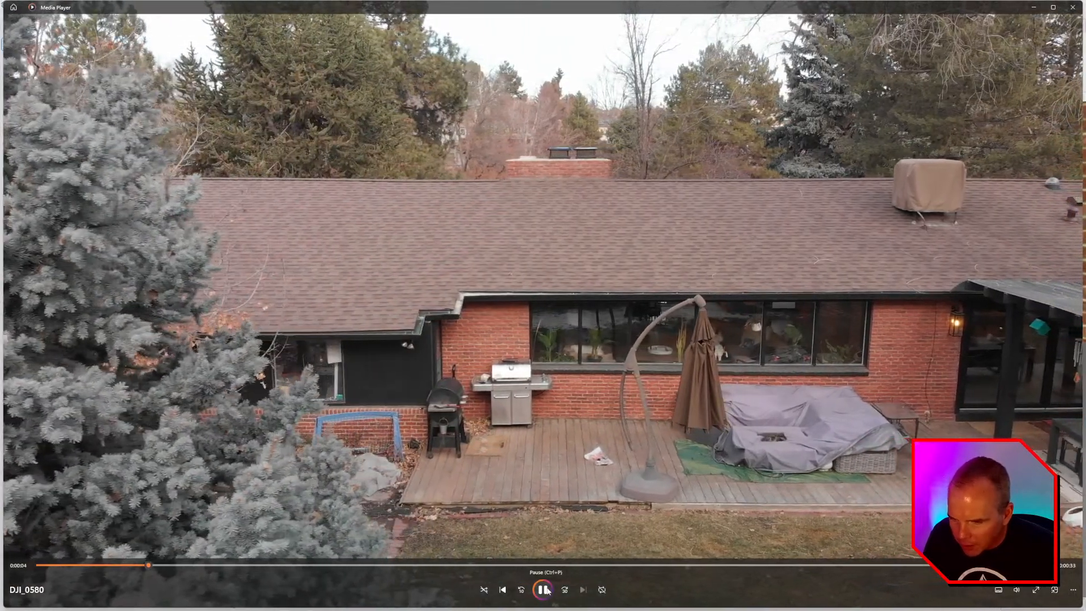
pyautogui.click(543, 590)
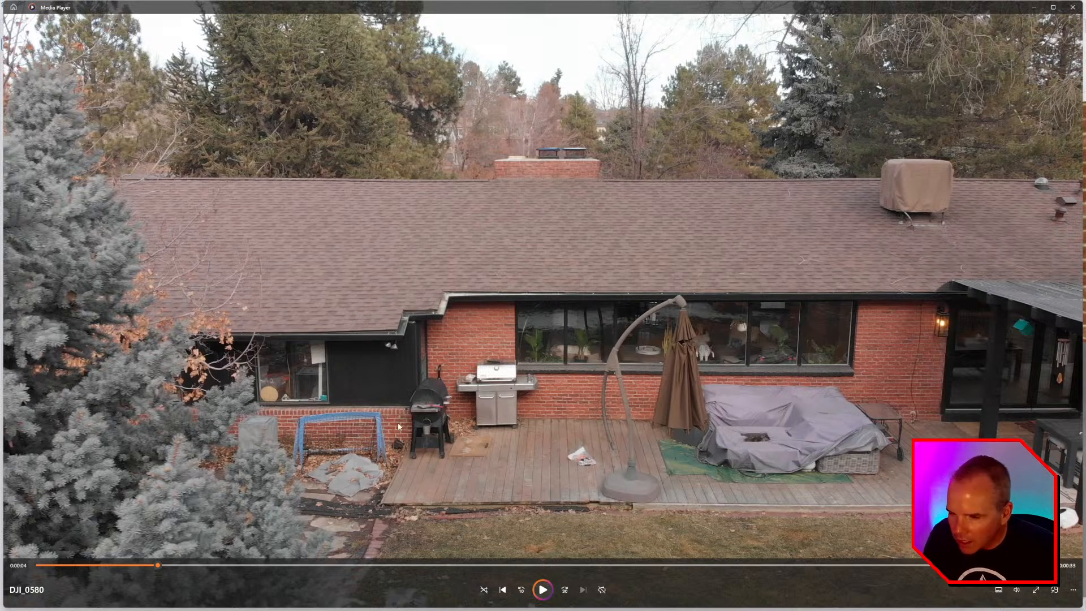
# Compare the model's rear wing beside the recessed door with the paused drone footage.
pyautogui.hotkey('alt', 'Tab')
pyautogui.hotkey('alt', 'Tab')
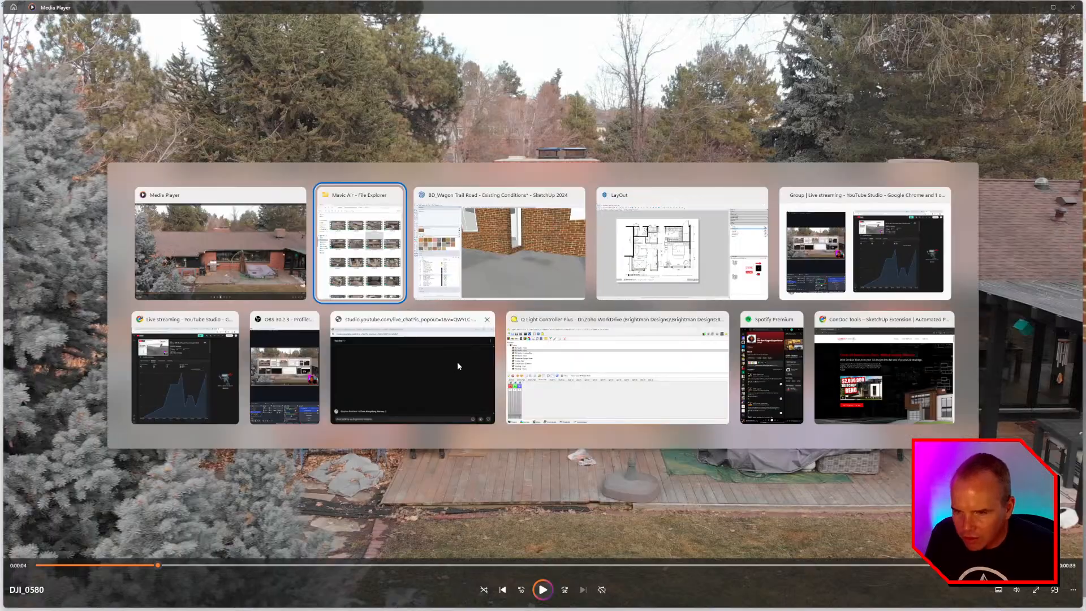
pyautogui.scroll(-5, 652, 426)
pyautogui.scroll(-4, 662, 381)
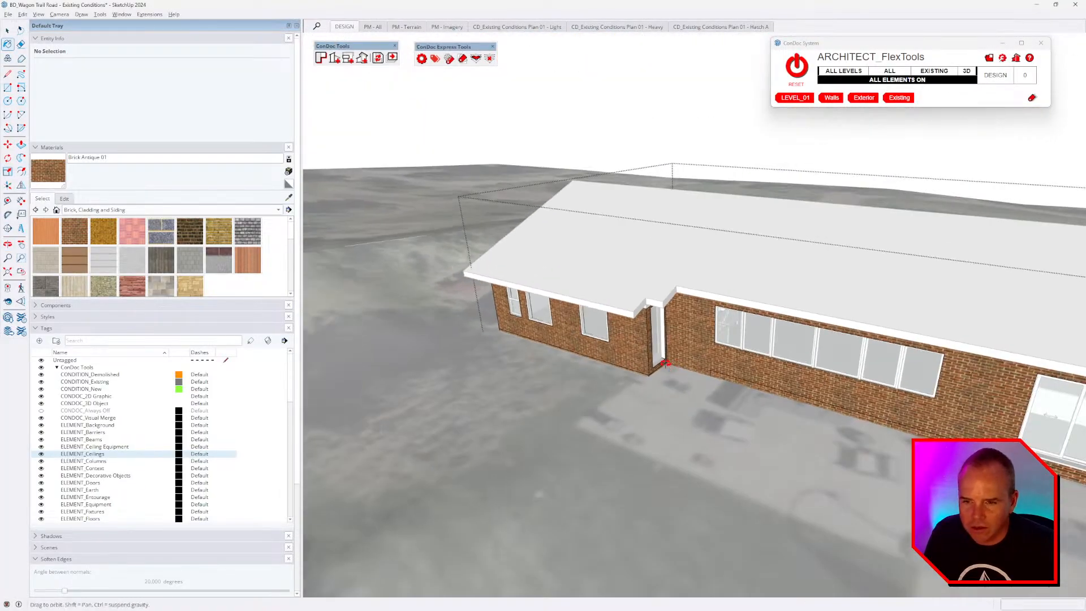
pyautogui.hotkey('alt', 'Tab')
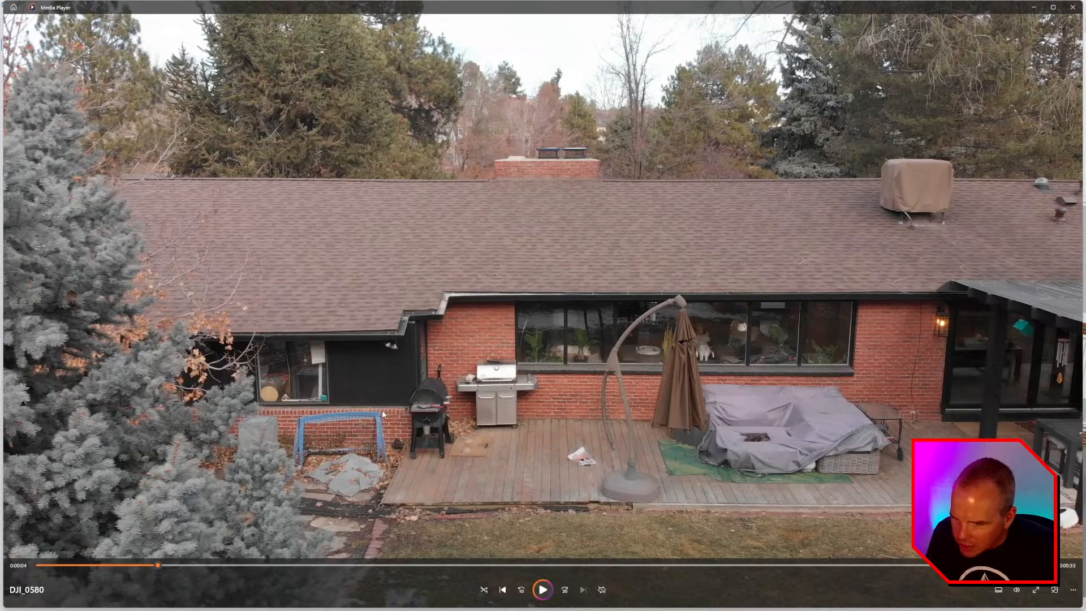
pyautogui.hotkey('alt', 'Tab')
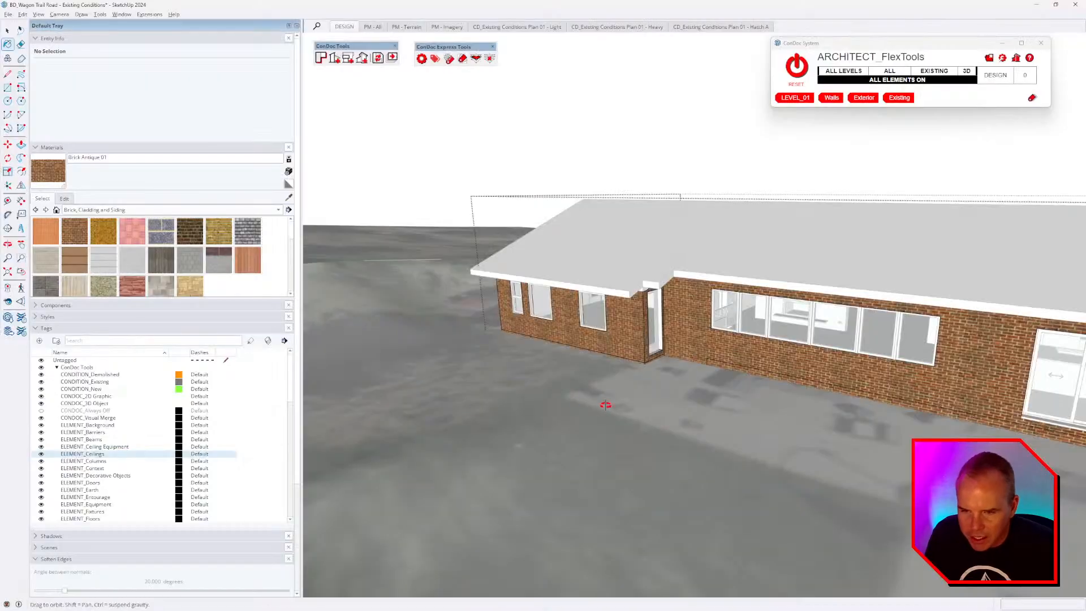
pyautogui.scroll(5, 637, 347)
pyautogui.hotkey('alt', 'Tab')
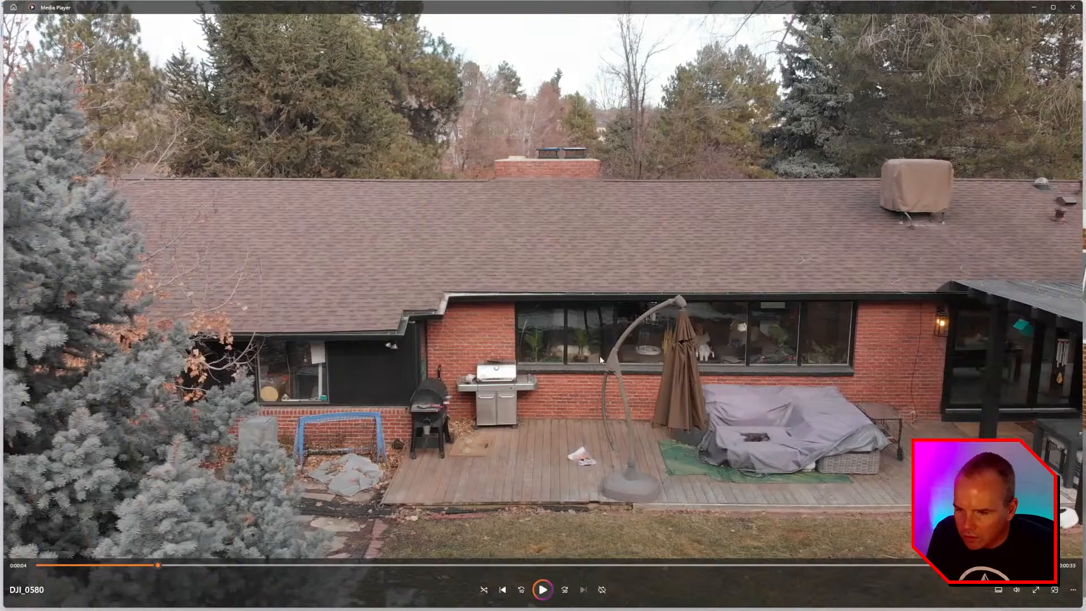
pyautogui.hotkey('alt', 'Tab')
# Copy the wing wall's bottom edge up to the window sill height to split the brick face.
pyautogui.scroll(5, 585, 343)
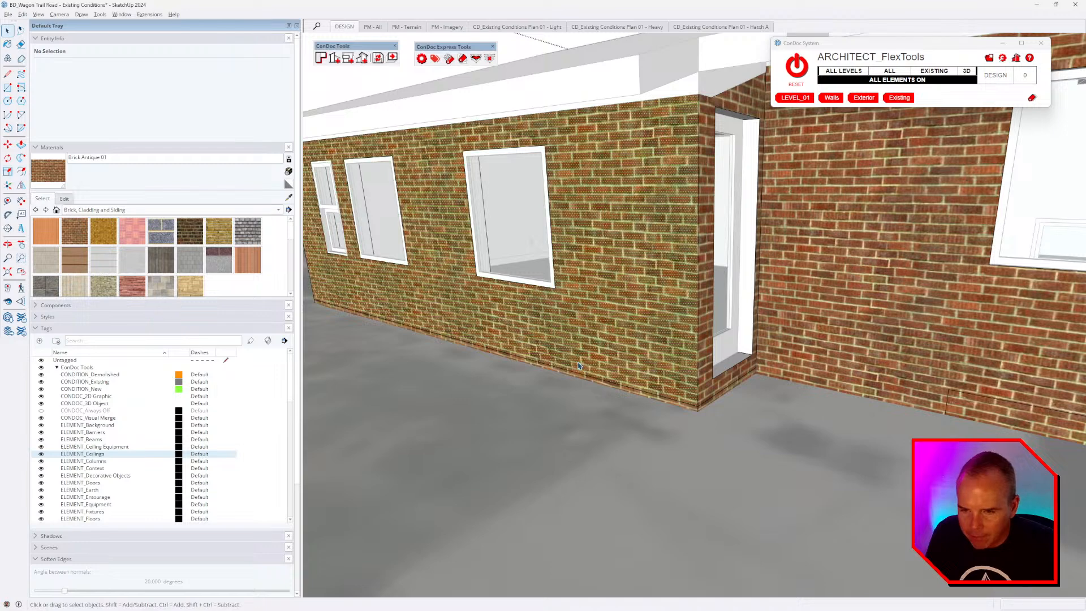
pyautogui.tripleClick(583, 368)
pyautogui.press('m')
pyautogui.click(582, 377)
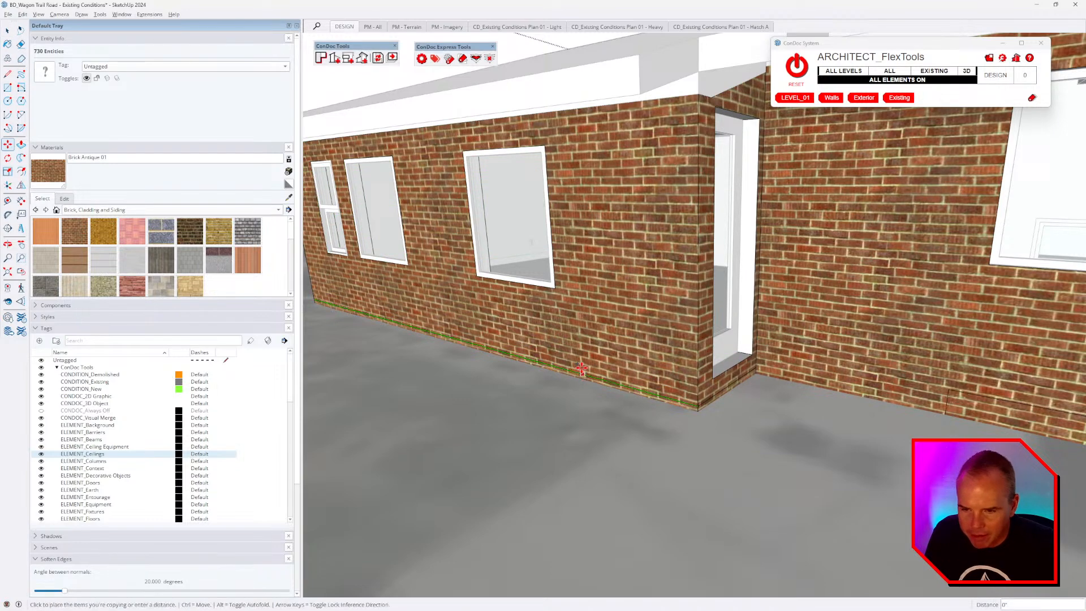
pyautogui.scroll(-3, 592, 327)
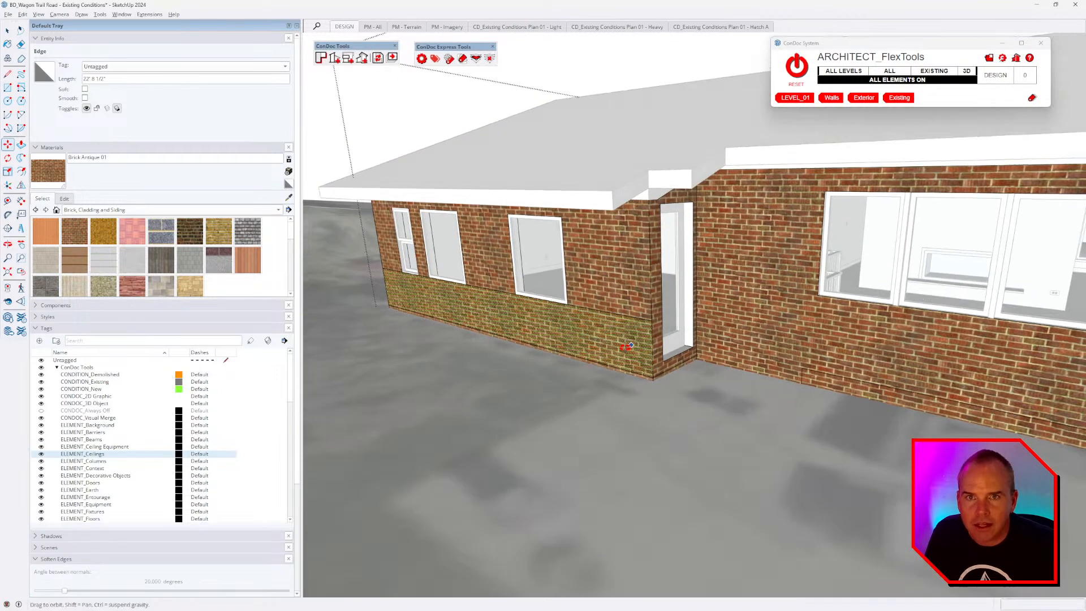
pyautogui.click(620, 346)
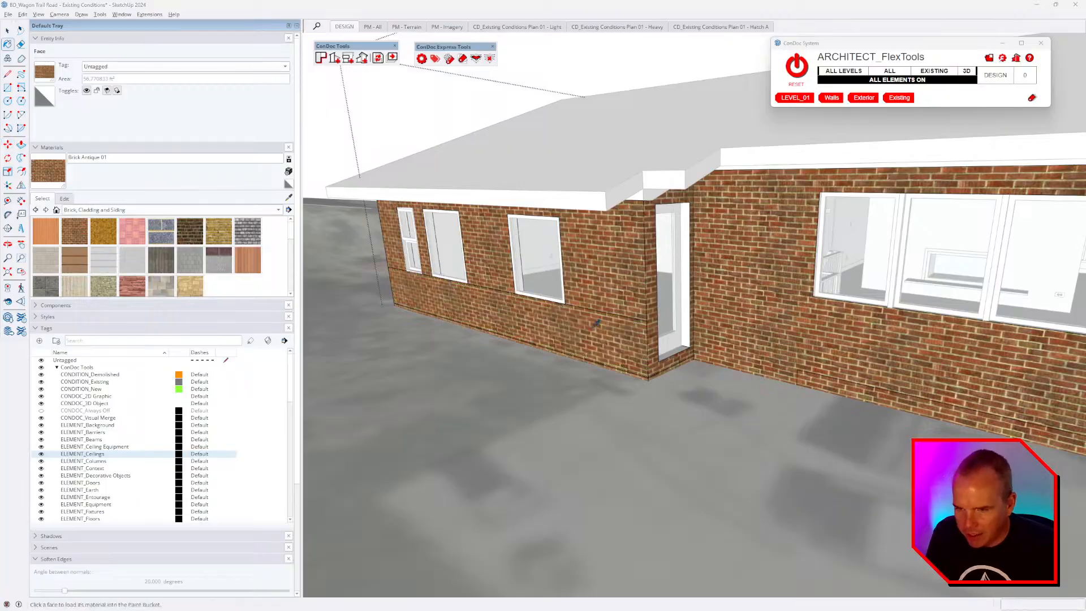
# Check the footage and paint the wing wall above the sill line with Cladding Siding White.
pyautogui.hotkey('alt', 'Tab')
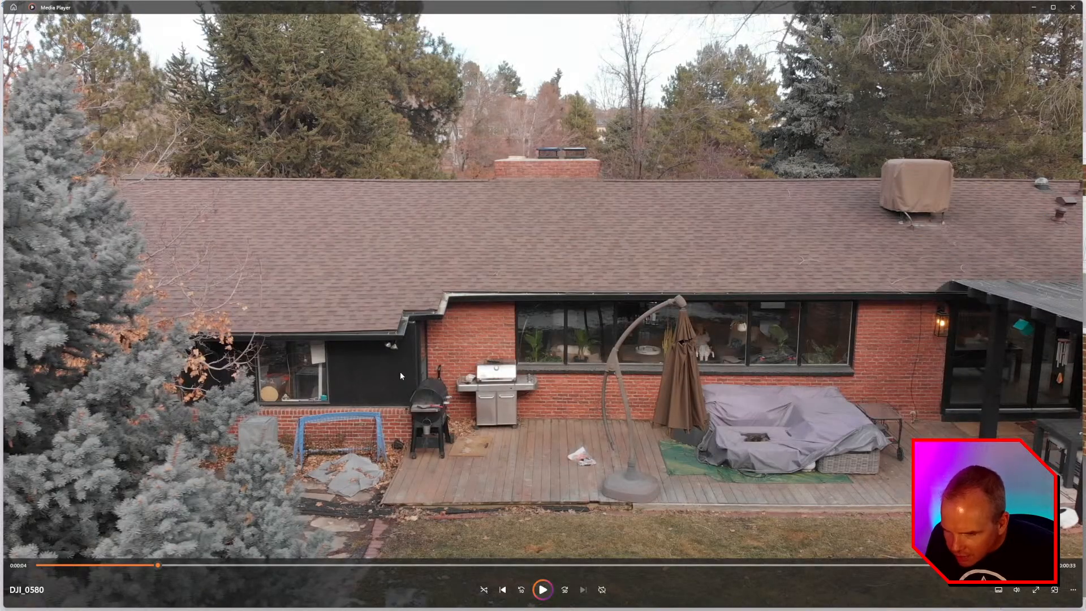
pyautogui.hotkey('alt', 'Tab')
pyautogui.click(110, 260)
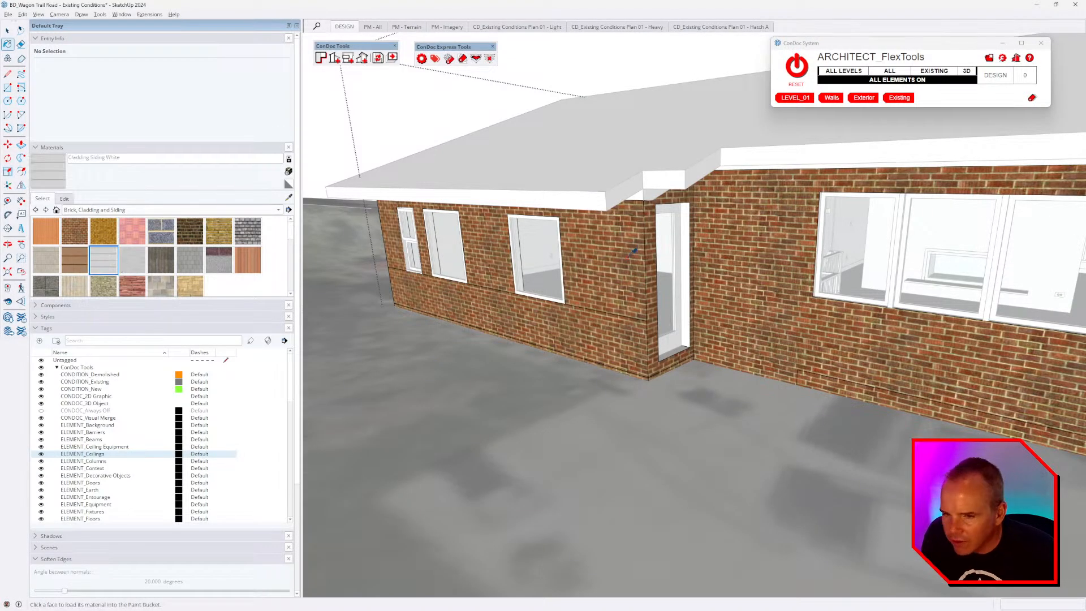
pyautogui.keyDown('alt'); pyautogui.click(598, 250); pyautogui.keyUp('alt')
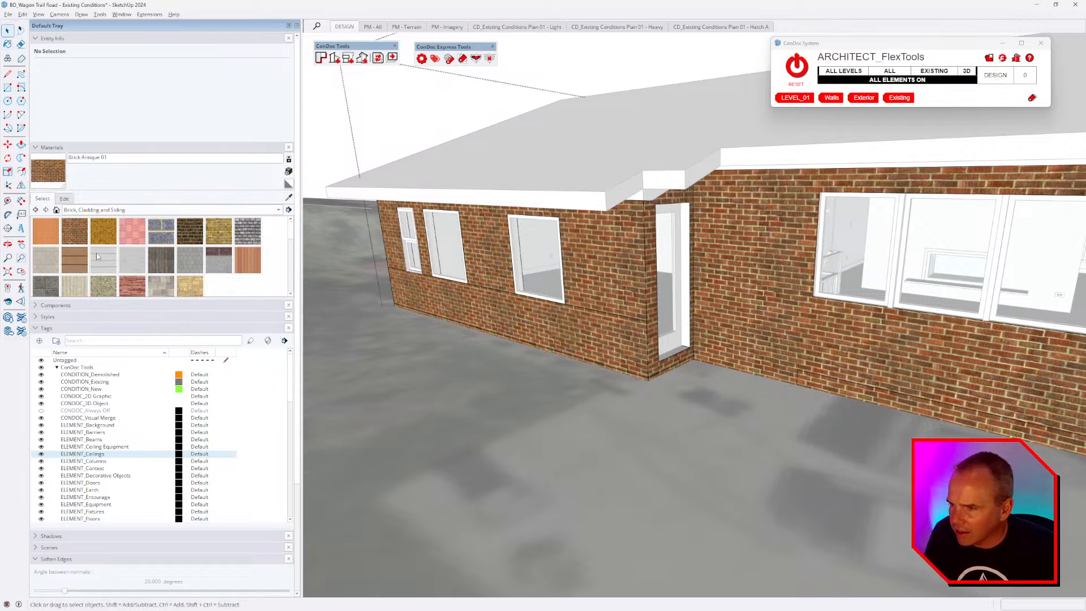
pyautogui.click(98, 256)
pyautogui.click(612, 278)
# Rotate the siding texture on the upper wing wall so its boards run vertically.
pyautogui.rightClick(604, 275)
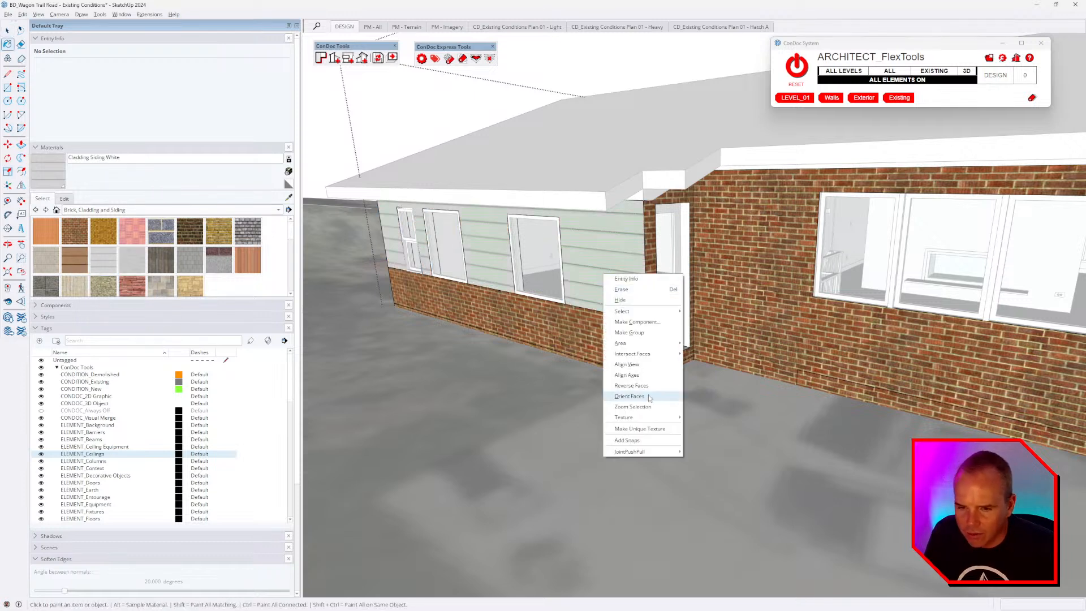
pyautogui.moveTo(645, 418)
pyautogui.click(705, 417)
pyautogui.rightClick(626, 280)
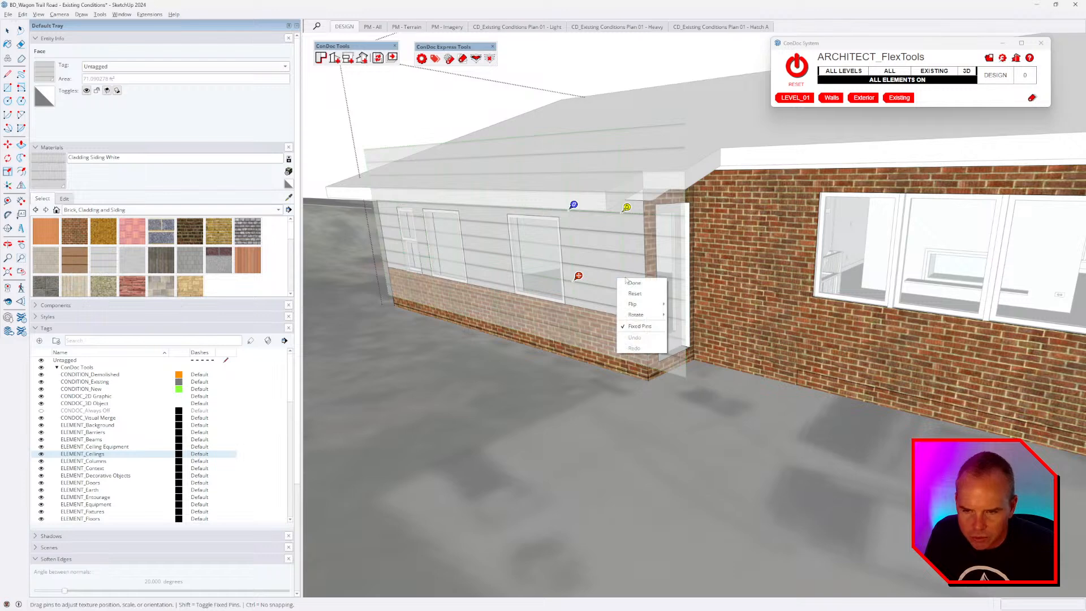
pyautogui.moveTo(649, 318)
pyautogui.click(687, 315)
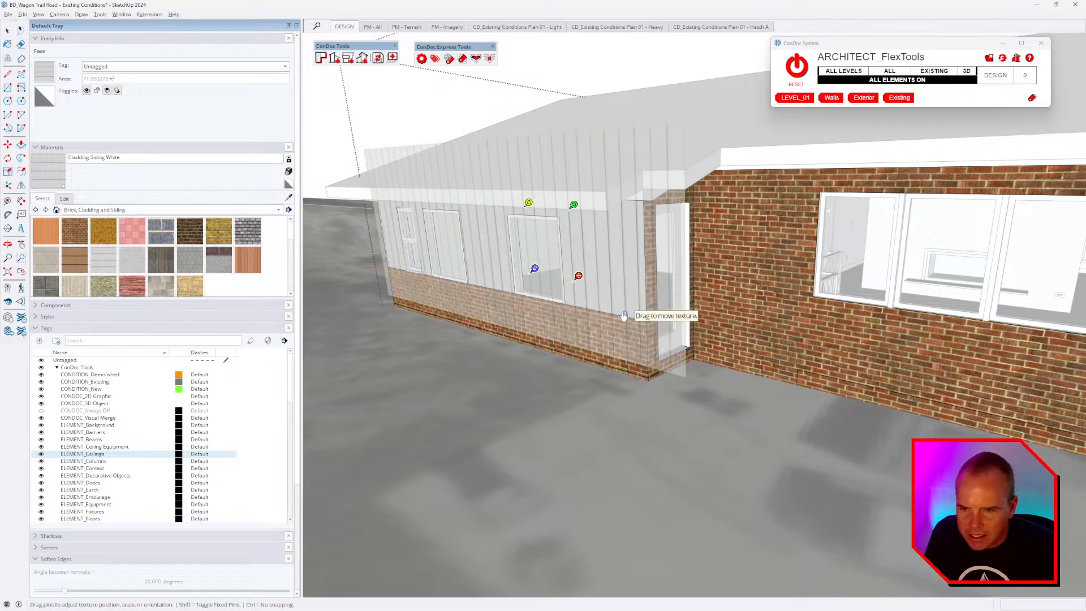
pyautogui.press('Return')
# Set the Cladding Siding White texture width to 2'.
pyautogui.press('b')
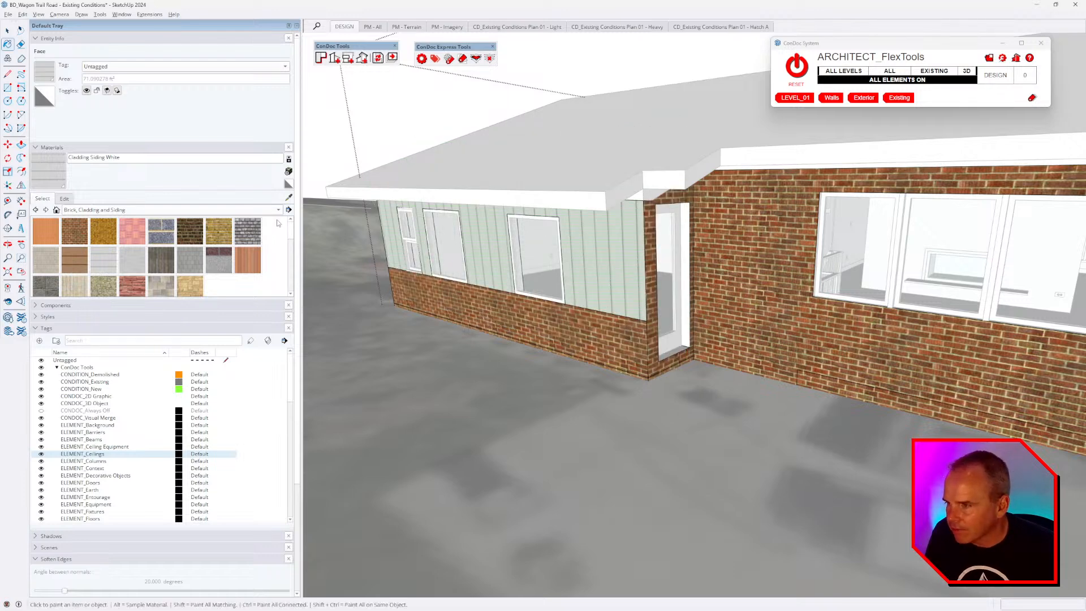
pyautogui.click(64, 198)
pyautogui.moveTo(75, 328); pyautogui.dragTo(22, 331)
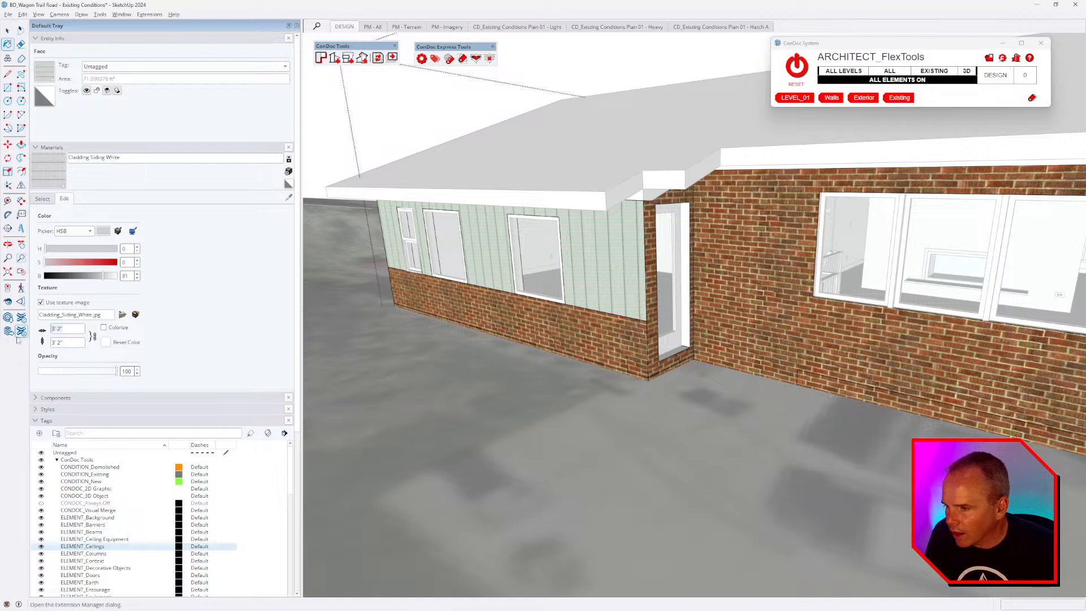
pyautogui.write("2'")
pyautogui.press('Return')
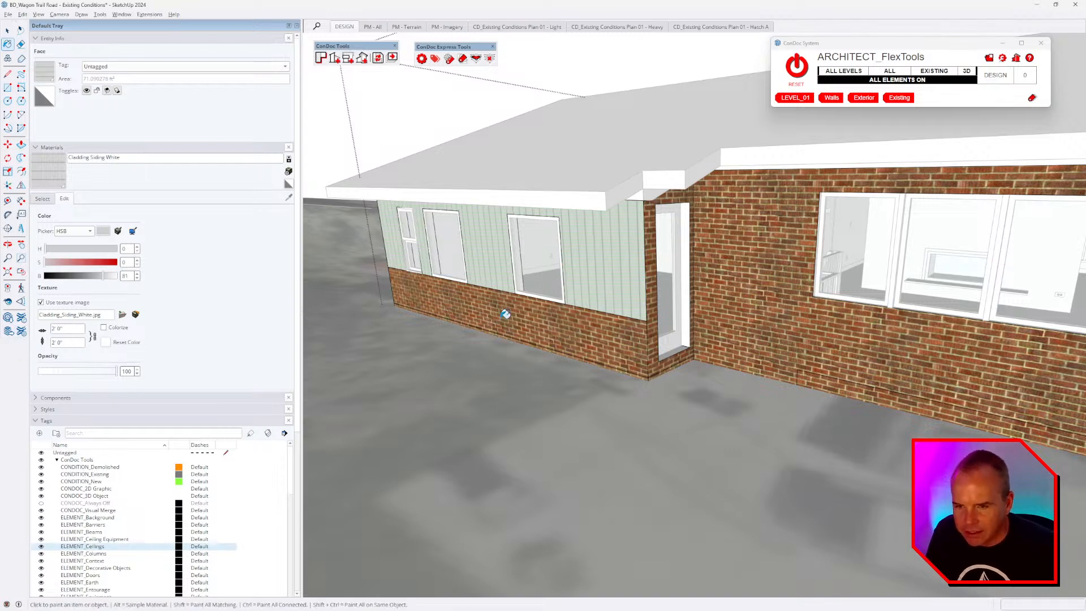
# Darken the siding material to a brightness of 19 with Colorize enabled, and leave the wall group.
pyautogui.moveTo(506, 314); pyautogui.dragTo(517, 307, button='middle')
pyautogui.moveTo(102, 275); pyautogui.dragTo(63, 281)
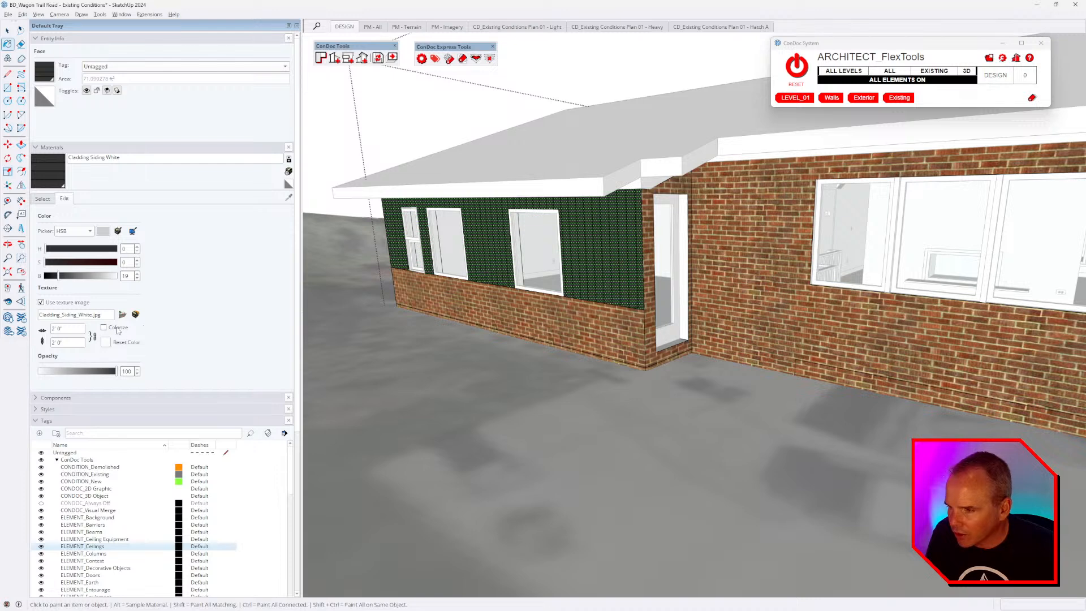
pyautogui.moveTo(552, 353); pyautogui.dragTo(568, 342, button='middle')
pyautogui.scroll(-3, 568, 342)
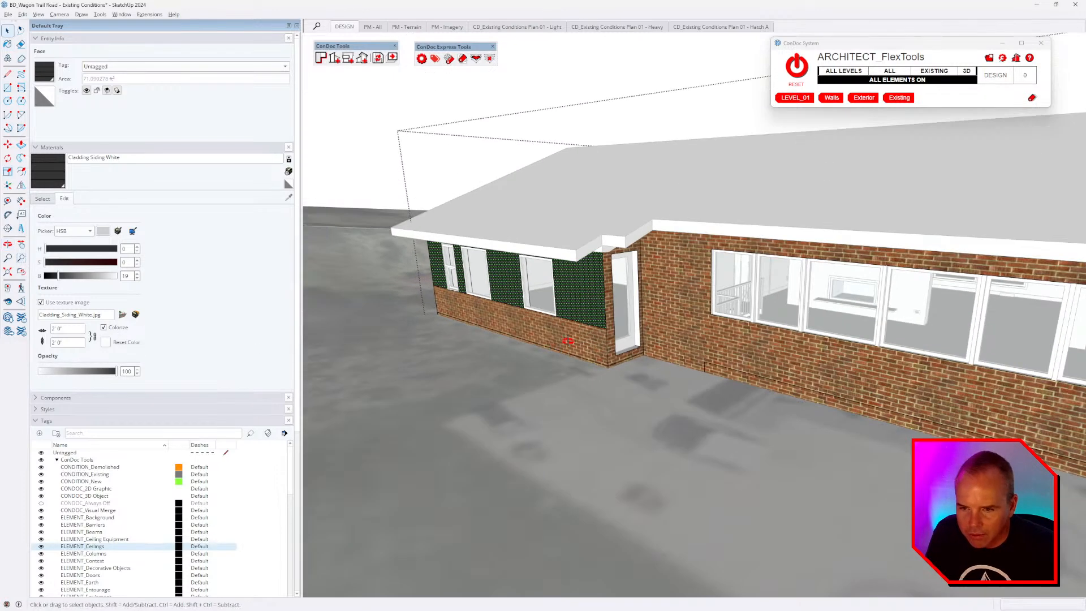
pyautogui.press('space')
pyautogui.press('Escape')
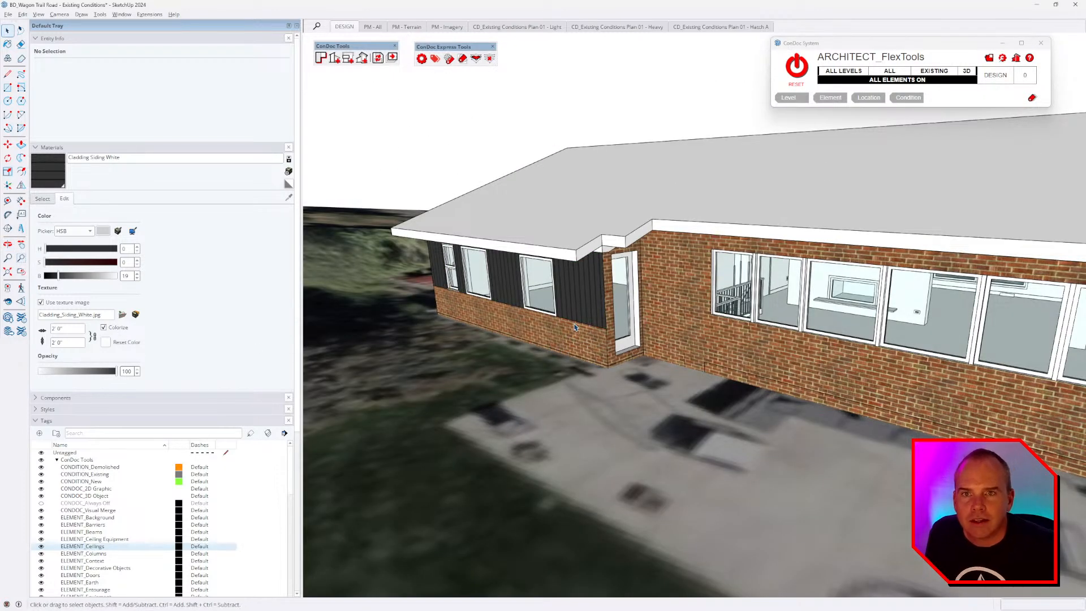
# Draw a line across the door return wall at sill height and erase the face covering the door opening.
pyautogui.moveTo(576, 327); pyautogui.dragTo(686, 284, button='middle')
pyautogui.scroll(10, 656, 300)
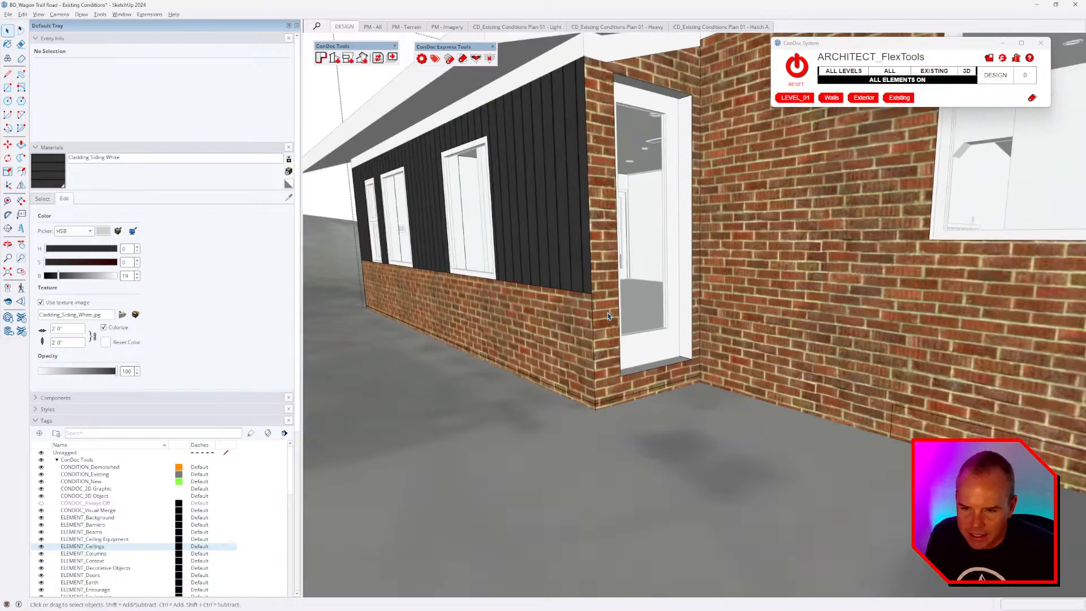
pyautogui.doubleClick(608, 316)
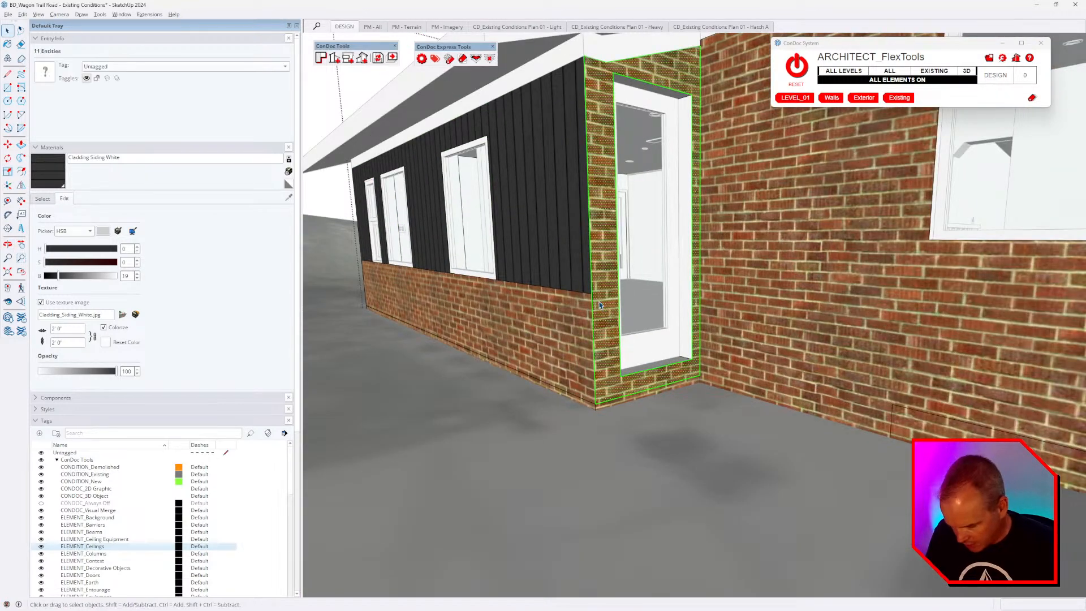
pyautogui.moveTo(600, 303); pyautogui.dragTo(554, 331, button='middle')
pyautogui.press('l')
pyautogui.click(566, 310)
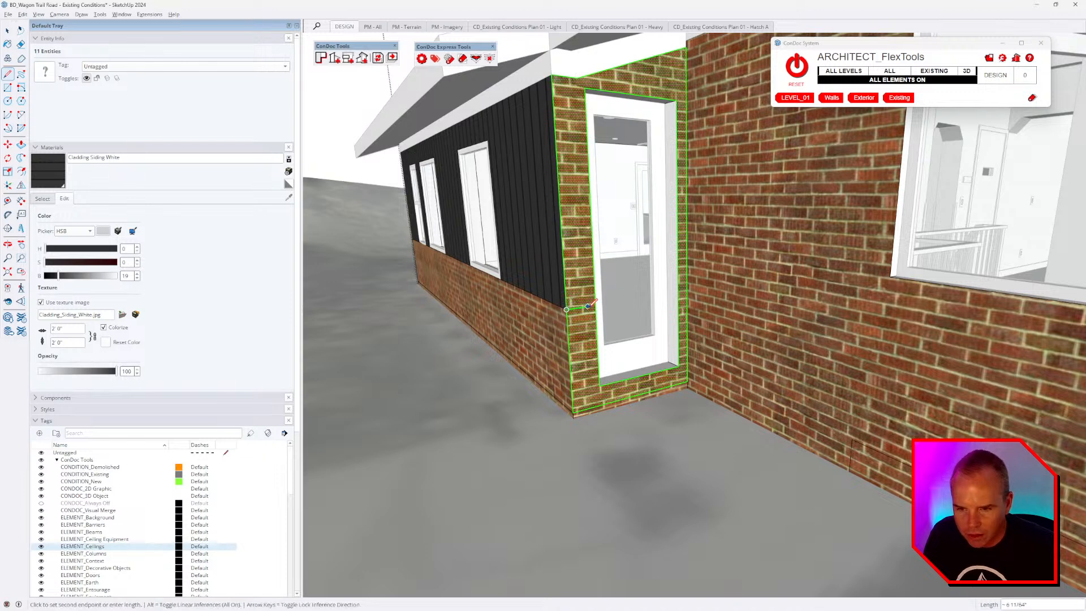
pyautogui.click(687, 332)
pyautogui.press('e')
pyautogui.rightClick(647, 308)
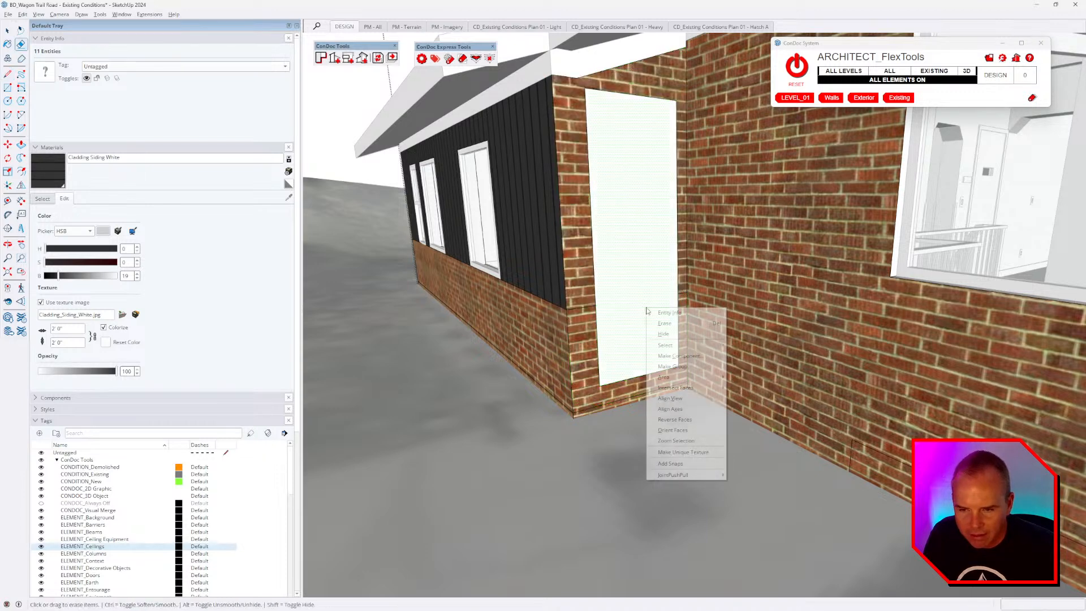
pyautogui.click(665, 324)
# Paint the door return wall above the sill line with the dark siding and turn its boards vertical.
pyautogui.press('b')
pyautogui.click(583, 280)
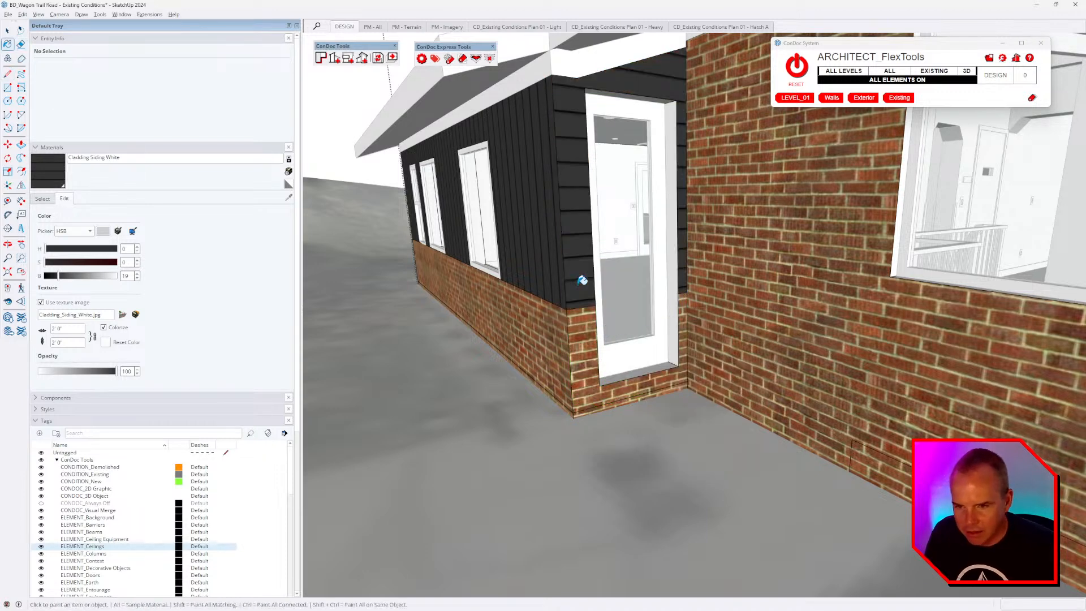
pyautogui.scroll(-3, 659, 271)
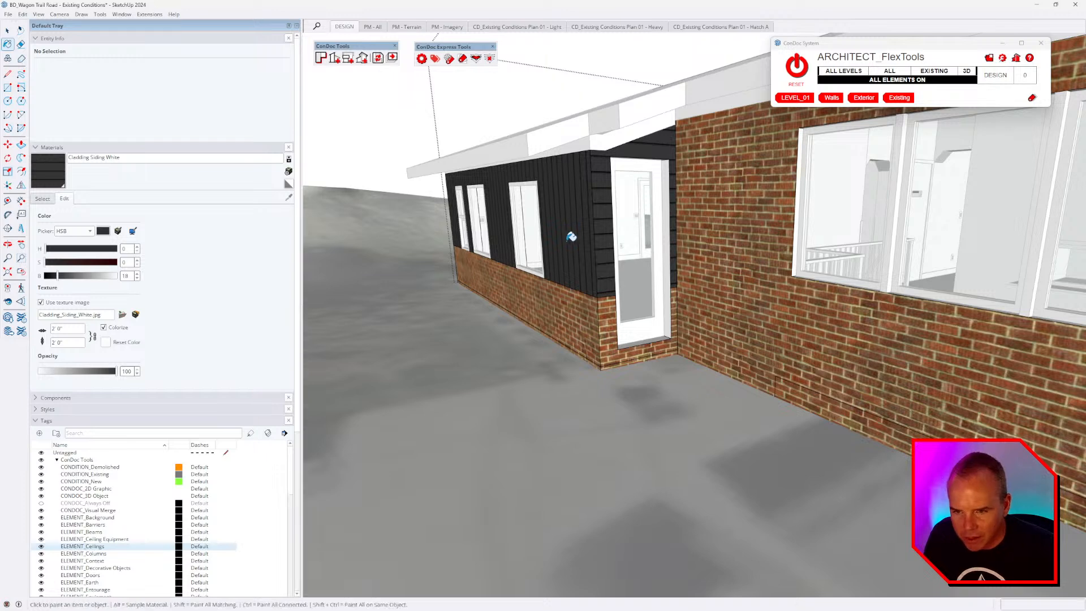
pyautogui.moveTo(604, 276); pyautogui.dragTo(638, 267, button='middle')
pyautogui.scroll(2, 614, 237)
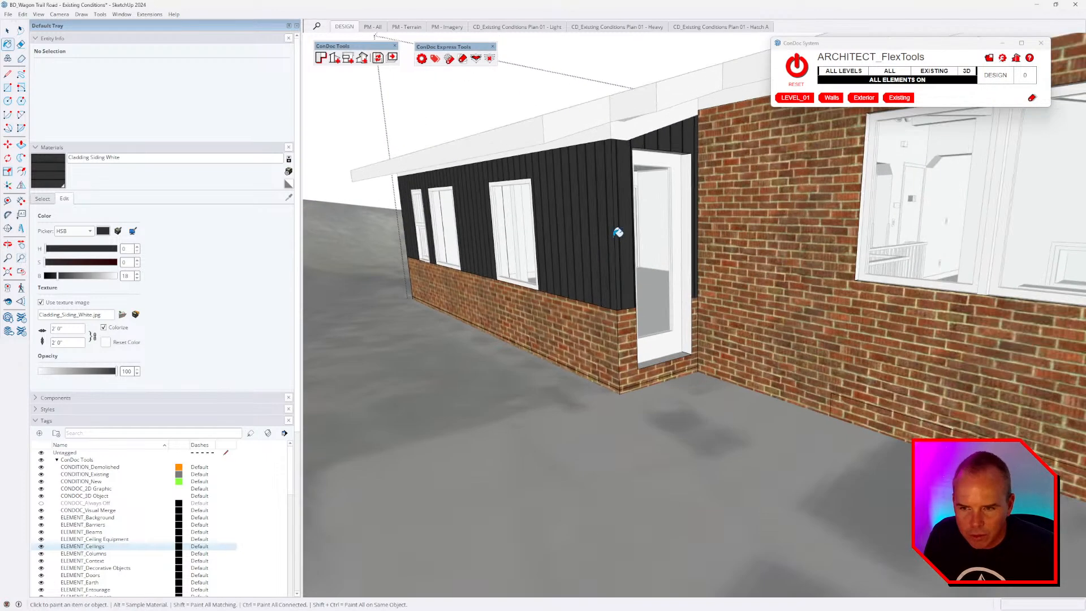
# Open the texture position of the dark siding on the long window wall and accept its placement.
pyautogui.rightClick(592, 249)
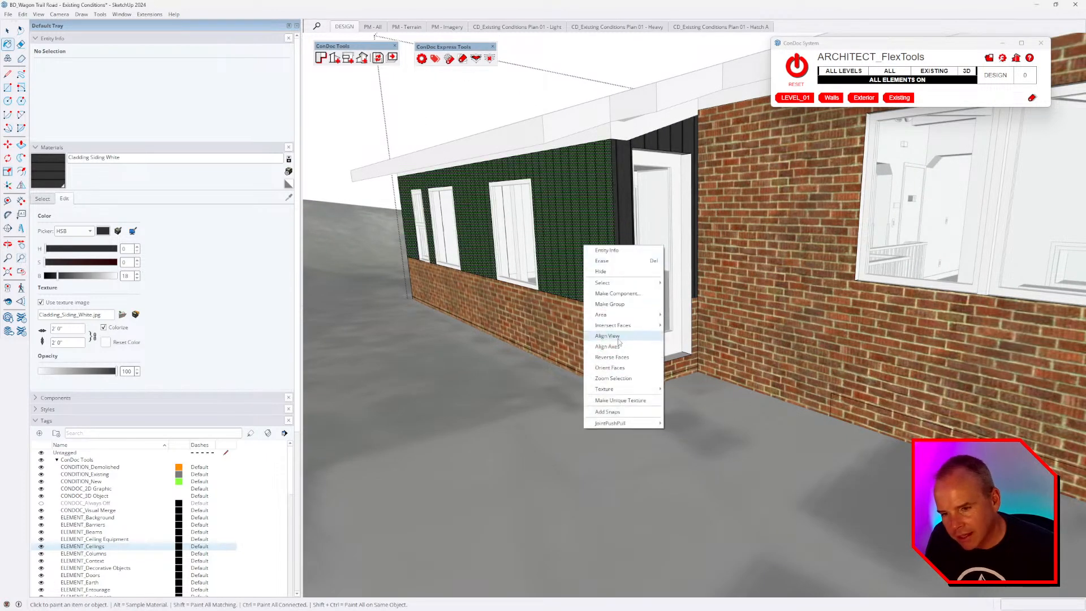
pyautogui.moveTo(636, 388)
pyautogui.click(697, 389)
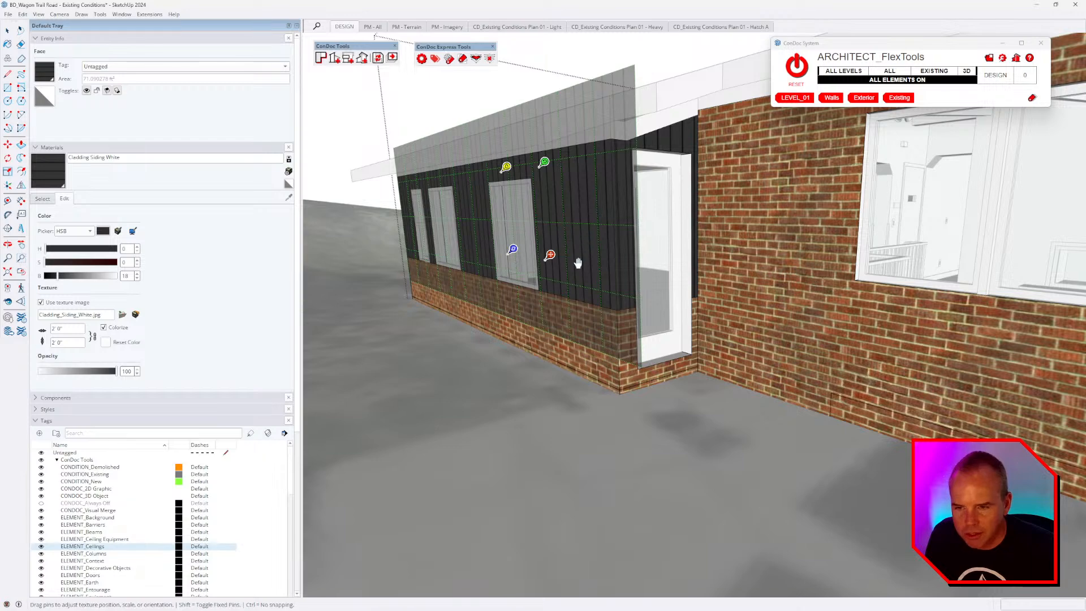
pyautogui.press('Return')
pyautogui.press('b')
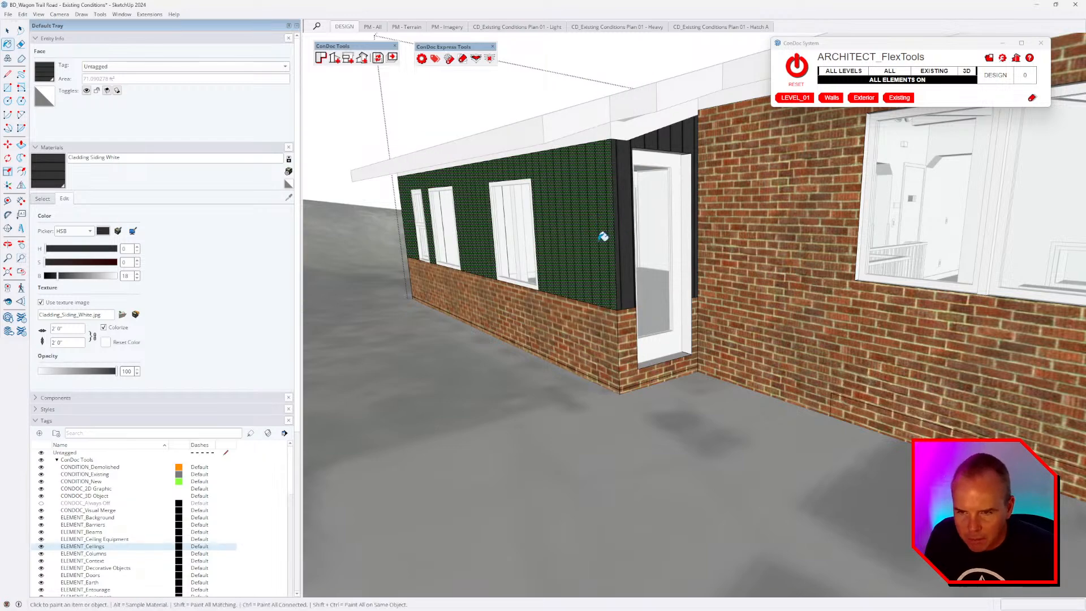
# Open the ceiling group at the brick corner and push the ceiling's long outer side face inward 6 1/2".
pyautogui.moveTo(604, 237); pyautogui.dragTo(506, 223, button='middle')
pyautogui.scroll(3, 960, 232)
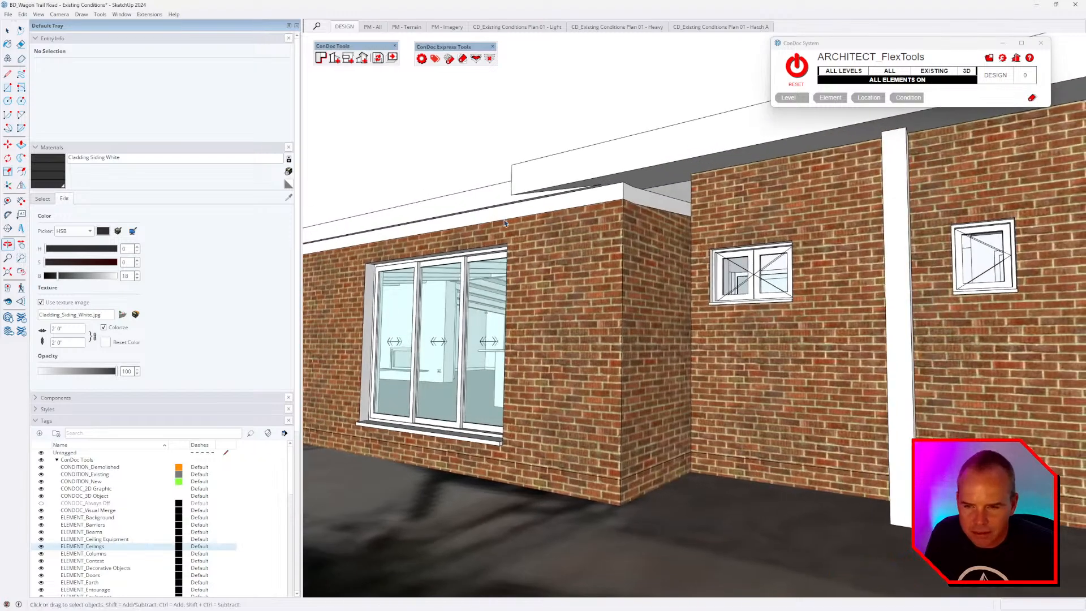
pyautogui.scroll(2, 623, 187)
pyautogui.moveTo(623, 189); pyautogui.dragTo(515, 244, button='middle')
pyautogui.scroll(2, 527, 218)
pyautogui.tripleClick(545, 229)
pyautogui.scroll(1, 515, 241)
pyautogui.press('p')
pyautogui.click(515, 240)
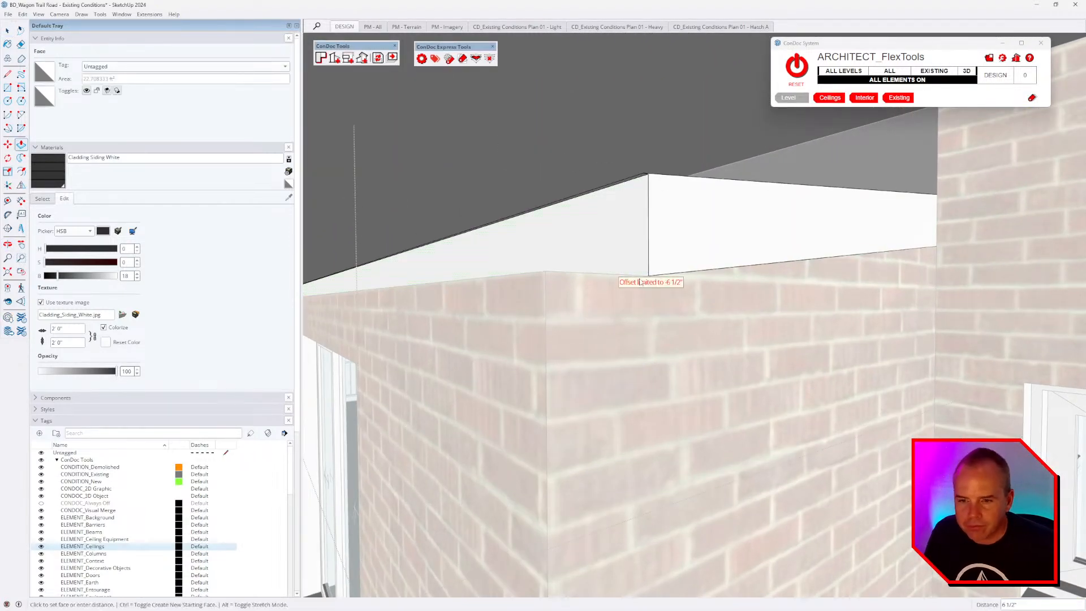
pyautogui.click(650, 279)
# Push the ceiling's adjacent end face inward at the same brick corner.
pyautogui.moveTo(675, 293)
pyautogui.mouseDown(button='middle')
pyautogui.moveTo(570, 316)
pyautogui.moveTo(669, 283)
pyautogui.mouseUp(button='middle')
pyautogui.moveTo(694, 380); pyautogui.dragTo(662, 254, button='middle')
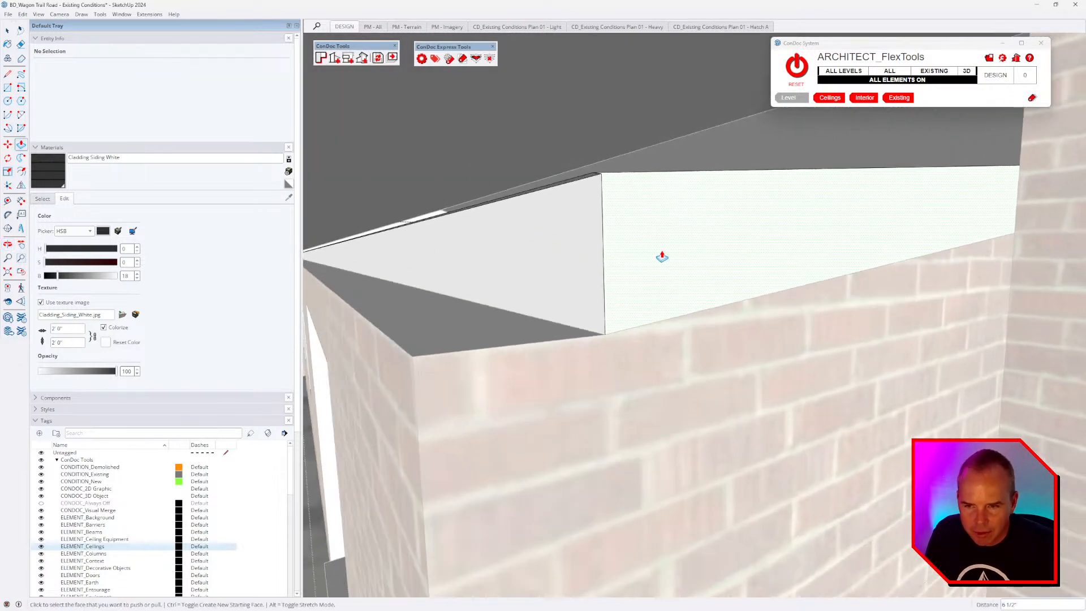
pyautogui.click(659, 256)
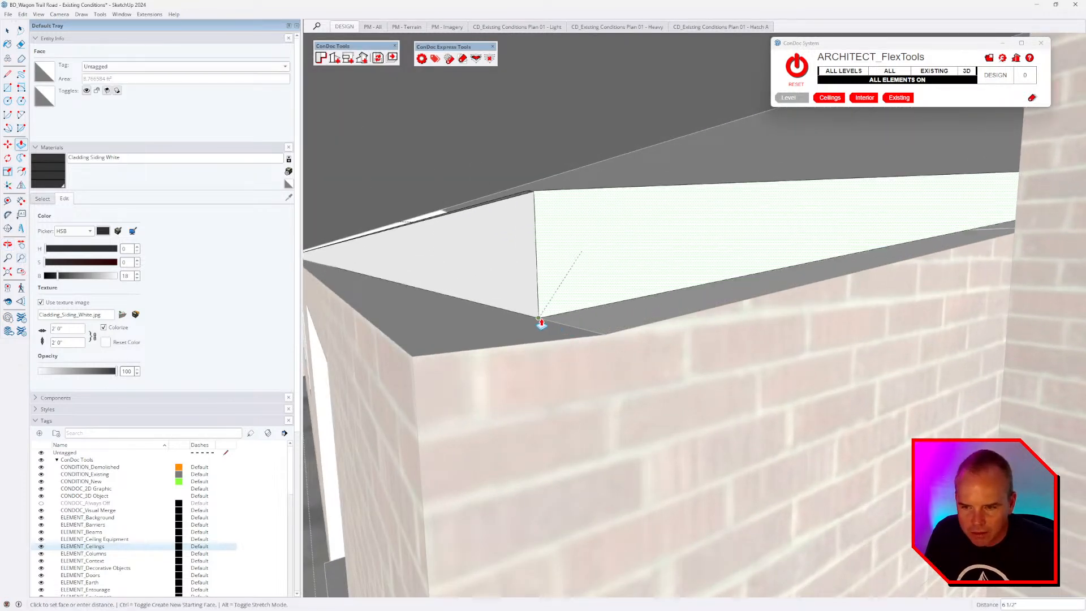
pyautogui.click(540, 327)
pyautogui.moveTo(540, 327); pyautogui.dragTo(558, 199, button='middle')
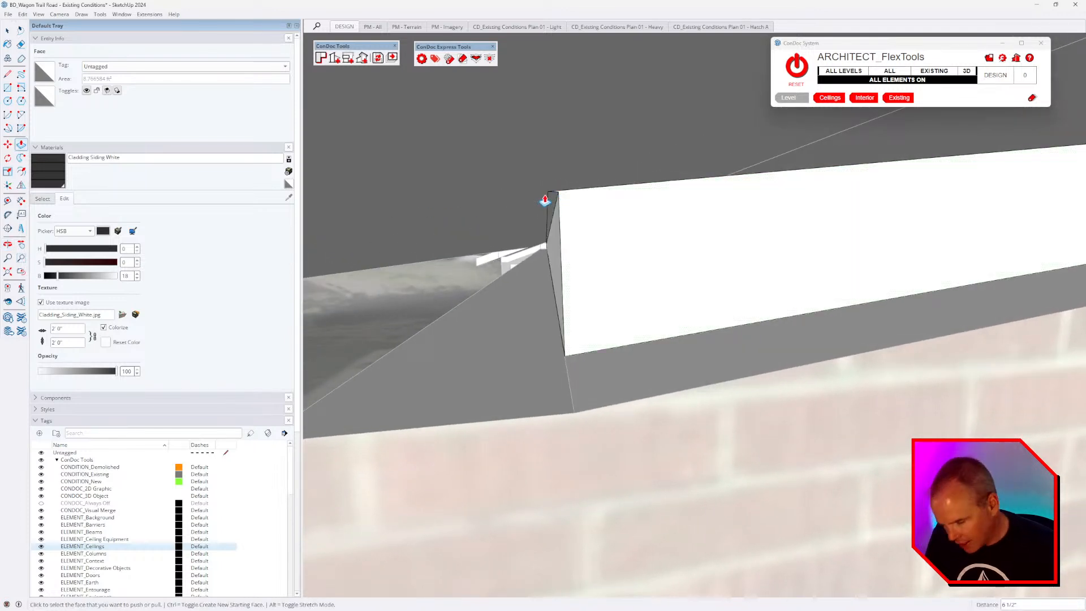
# Move the end face's upper edge at the ceiling corner vertically to line up with the long side face's edge.
pyautogui.press('l')
pyautogui.moveTo(558, 191); pyautogui.dragTo(519, 222, button='middle')
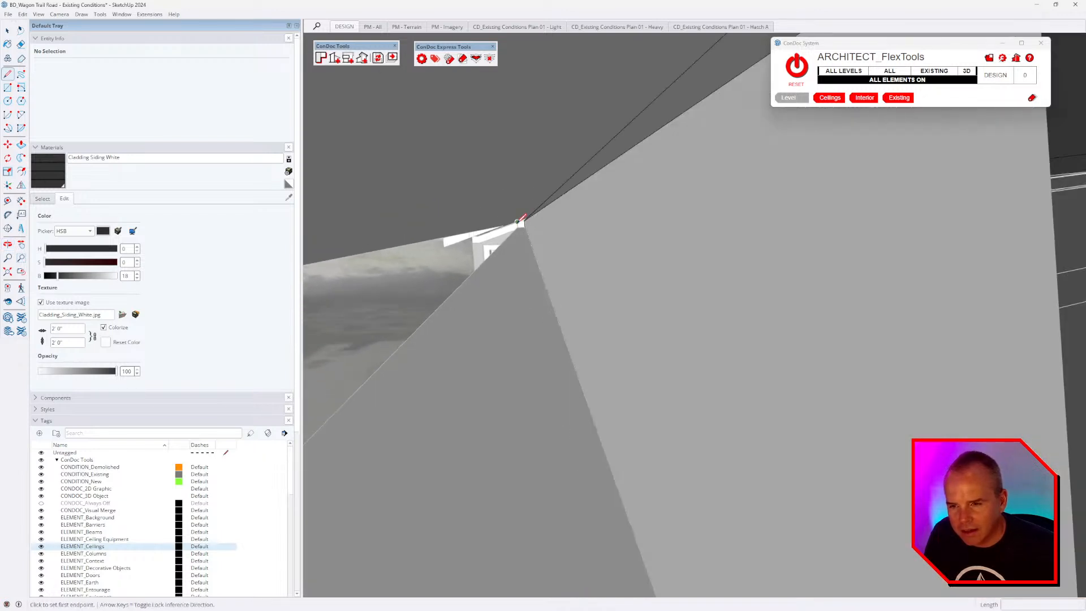
pyautogui.scroll(5, 518, 222)
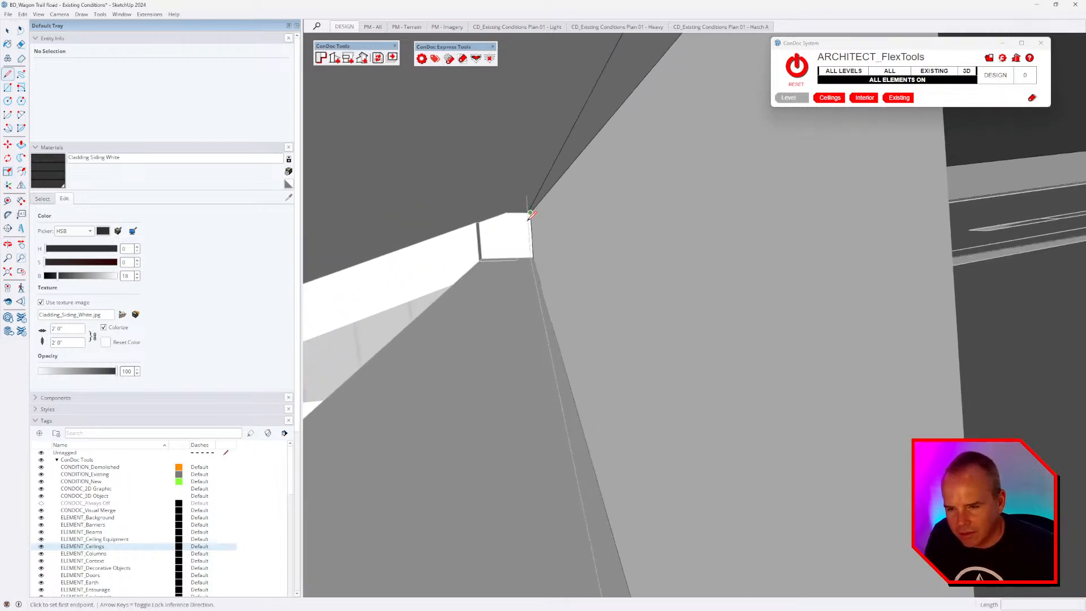
pyautogui.press('h')
pyautogui.moveTo(527, 225); pyautogui.dragTo(647, 269, button='middle')
pyautogui.scroll(-4, 647, 269)
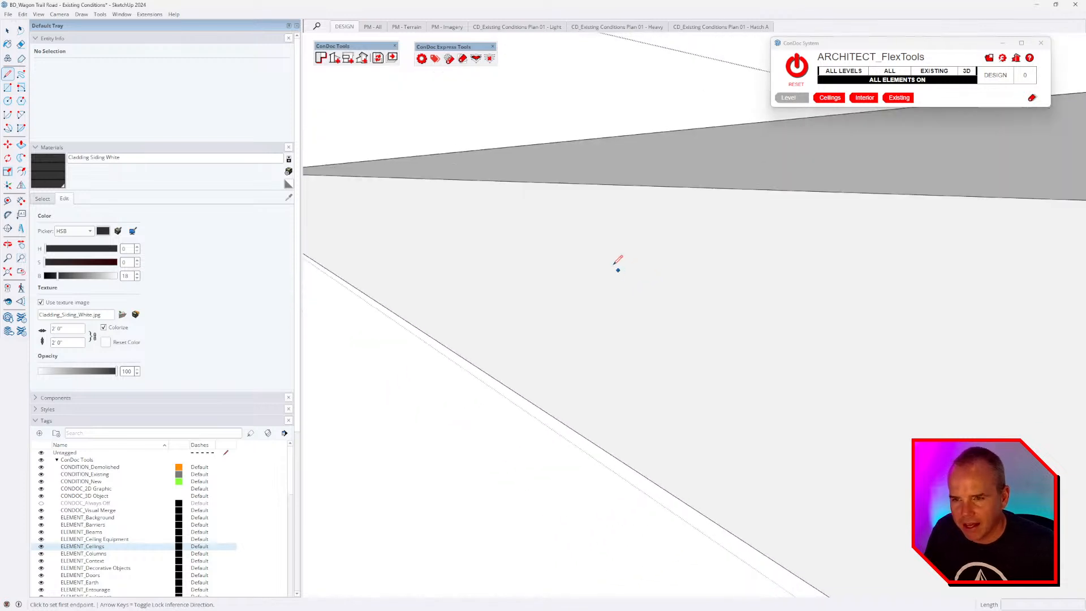
pyautogui.moveTo(554, 244); pyautogui.dragTo(724, 308, button='middle')
pyautogui.scroll(4, 699, 341)
pyautogui.press('m')
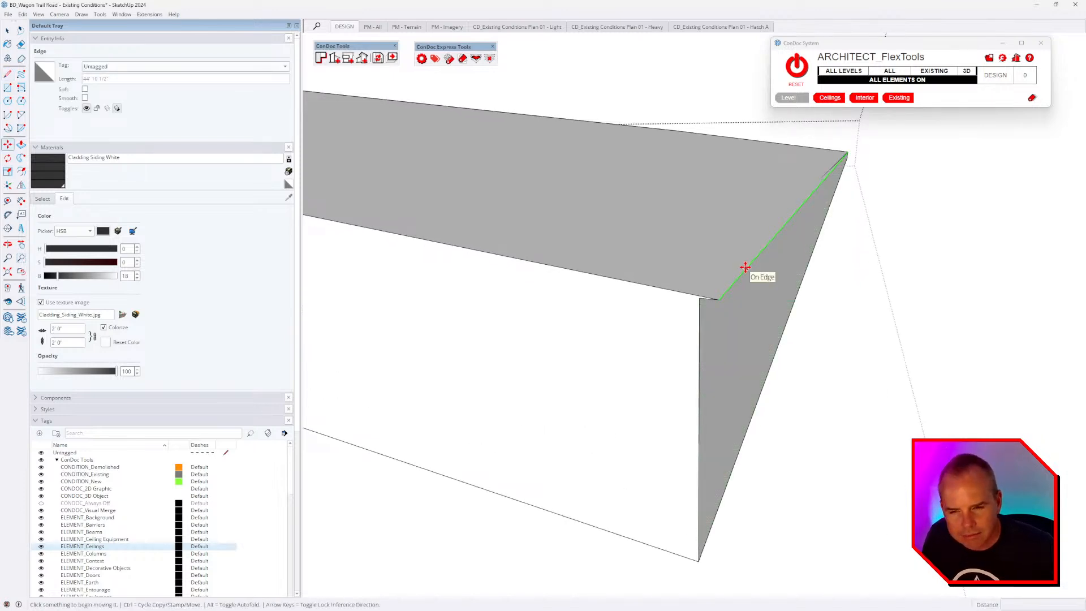
pyautogui.moveTo(746, 267); pyautogui.dragTo(715, 258, button='middle')
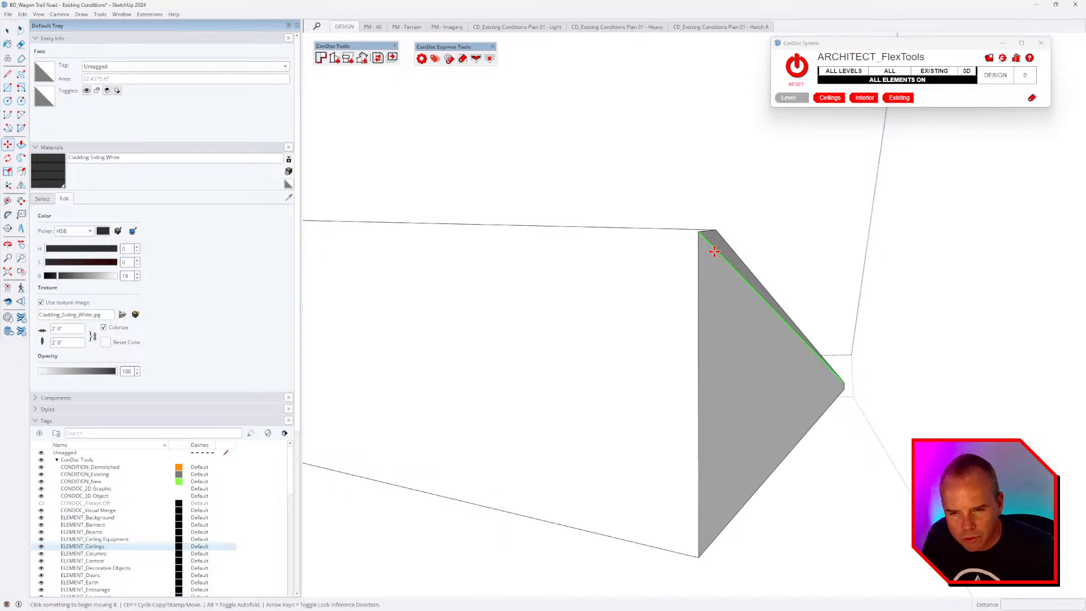
pyautogui.click(715, 251)
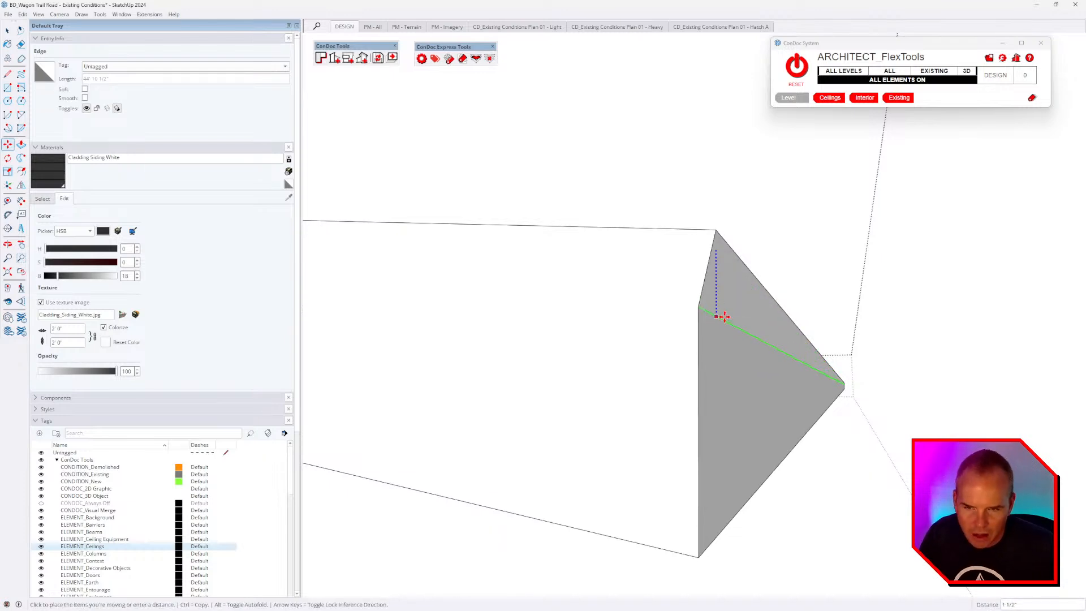
pyautogui.moveTo(725, 315); pyautogui.dragTo(752, 429, button='middle')
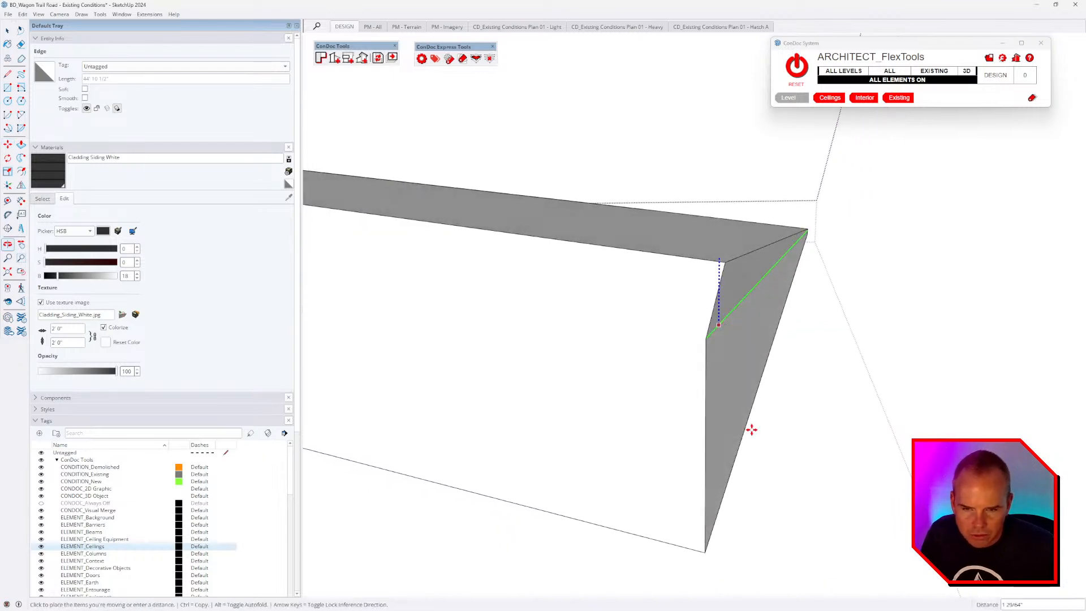
pyautogui.click(607, 222)
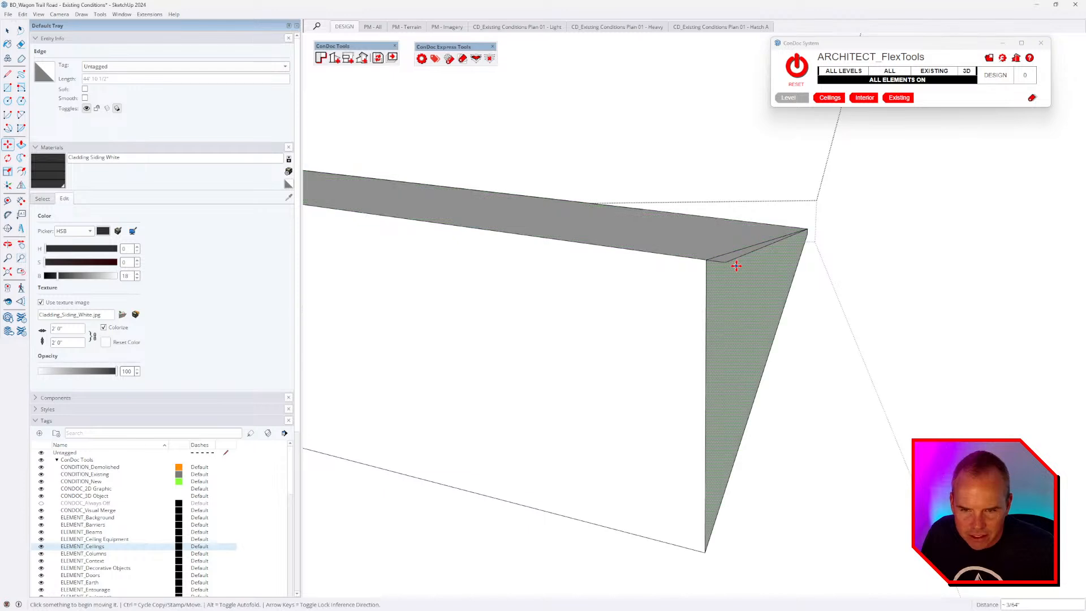
# Try to delete the narrow sliver geometry at the ceiling corner and undo the deletion.
pyautogui.press('space')
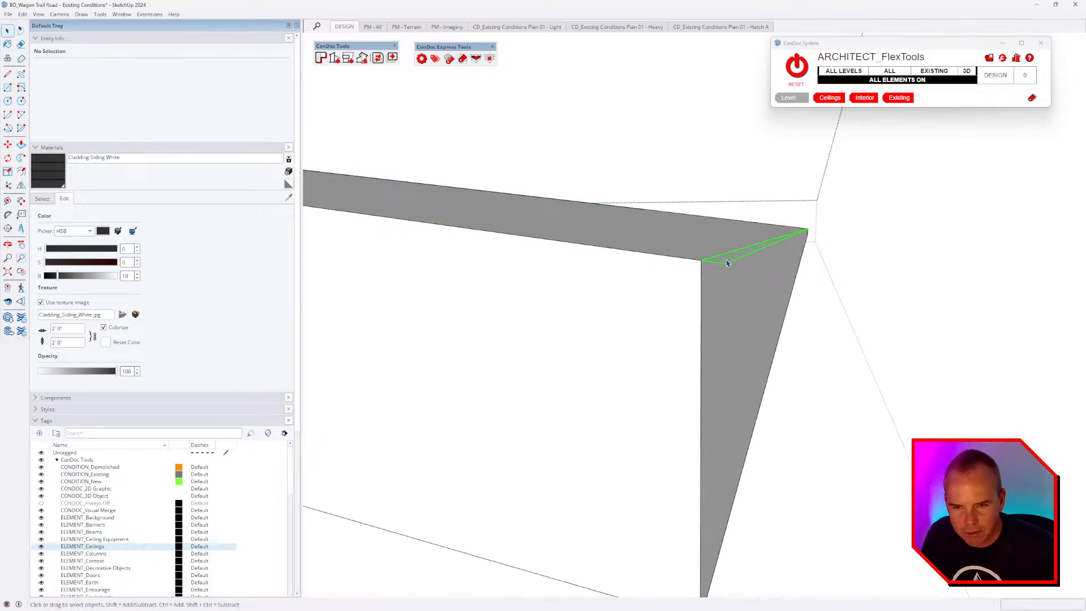
pyautogui.doubleClick(728, 263)
pyautogui.press('Delete')
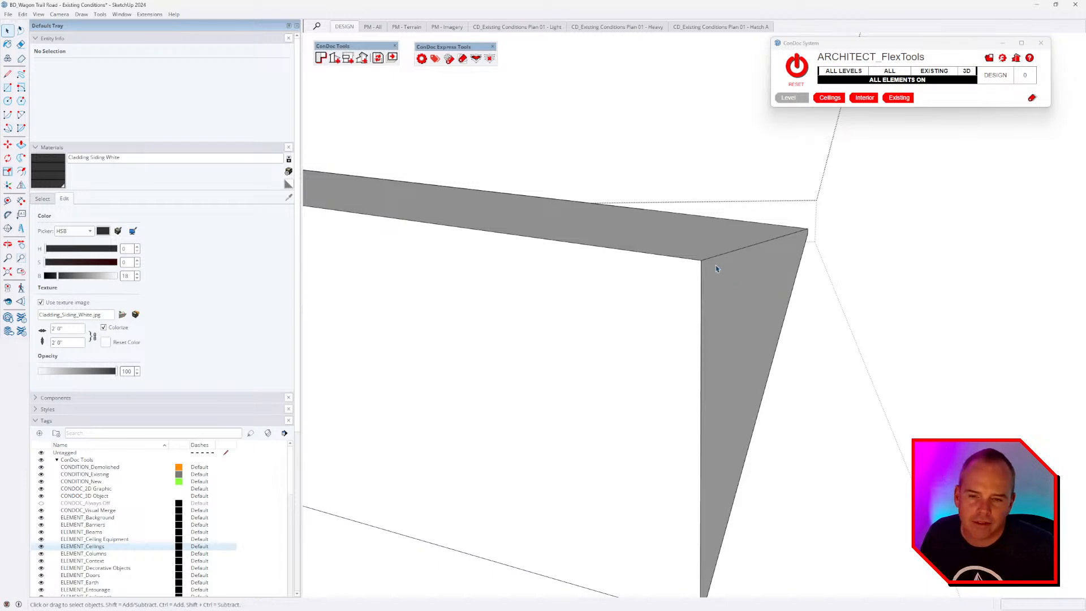
pyautogui.hotkey('ctrl', 'z')
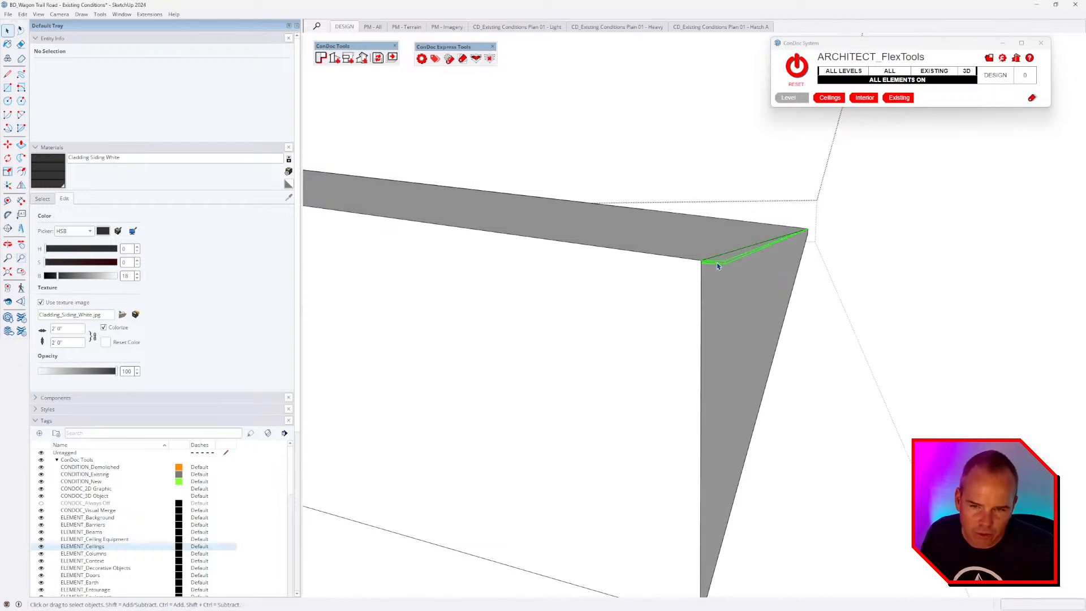
pyautogui.click(717, 266)
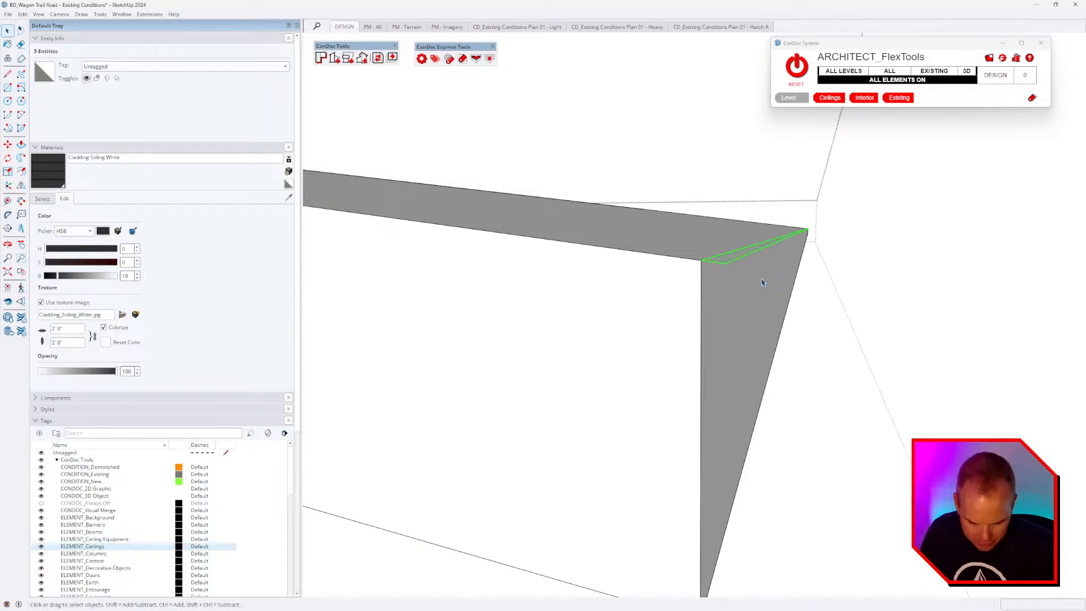
pyautogui.press('Delete')
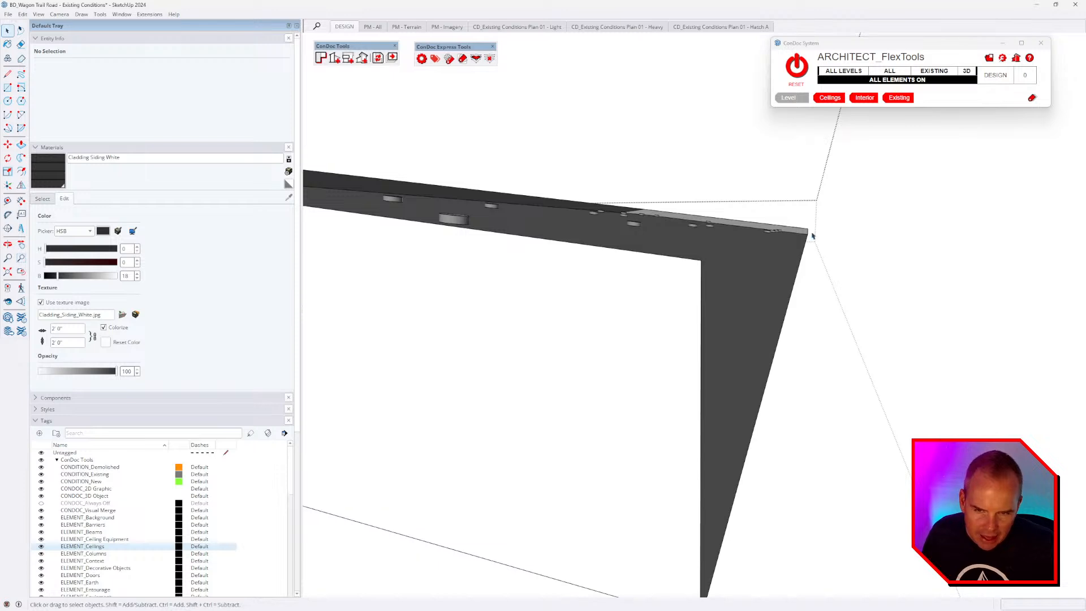
pyautogui.hotkey('ctrl', 'z')
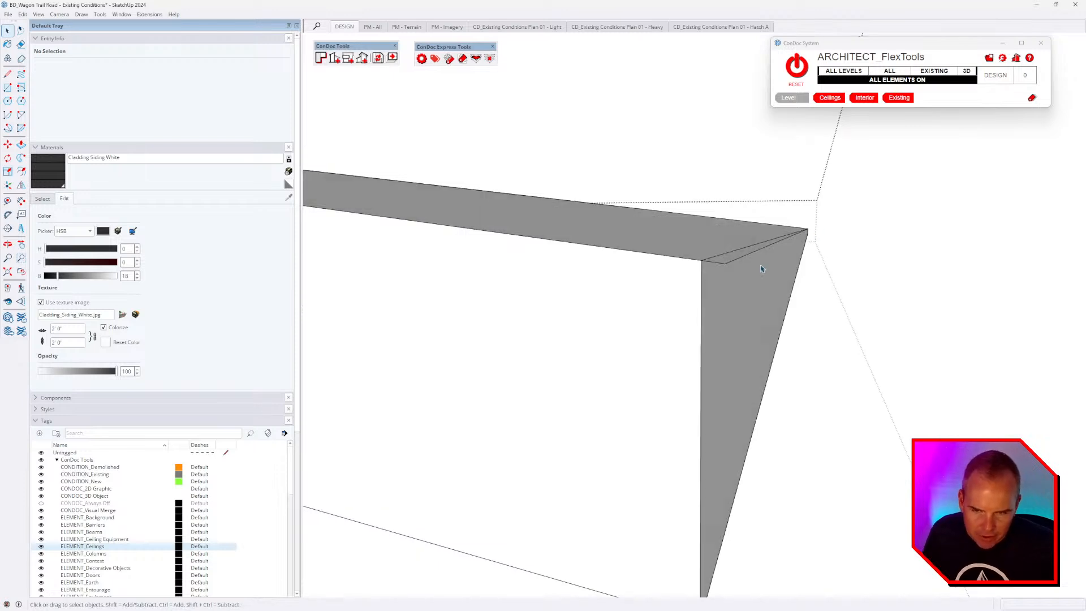
# Delete the leftover sliver face and its surplus edges at the ceiling corner, and leave the ceiling group.
pyautogui.doubleClick(753, 298)
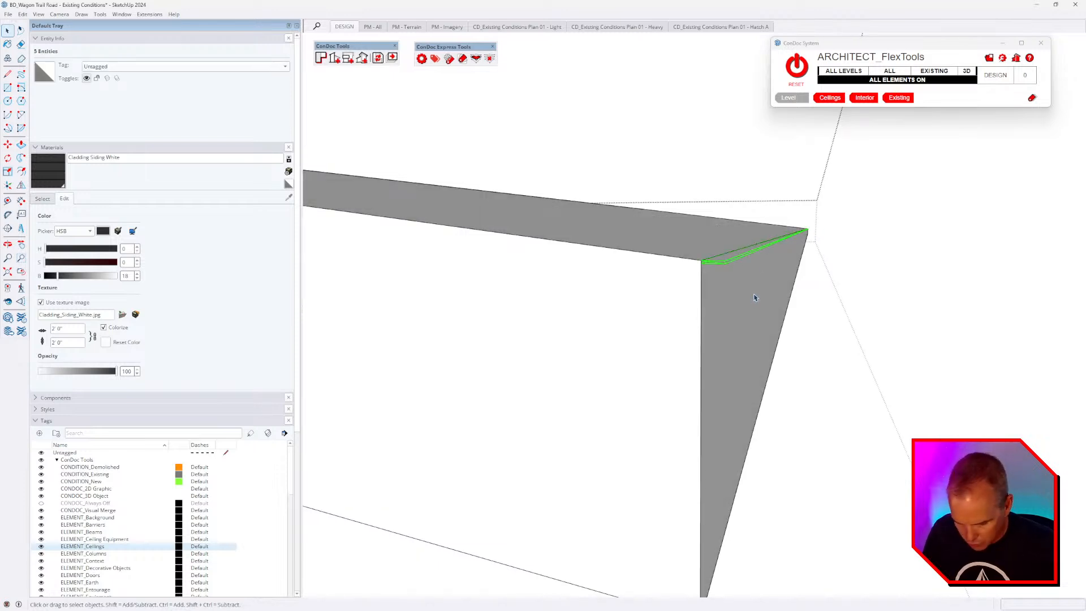
pyautogui.press('Delete')
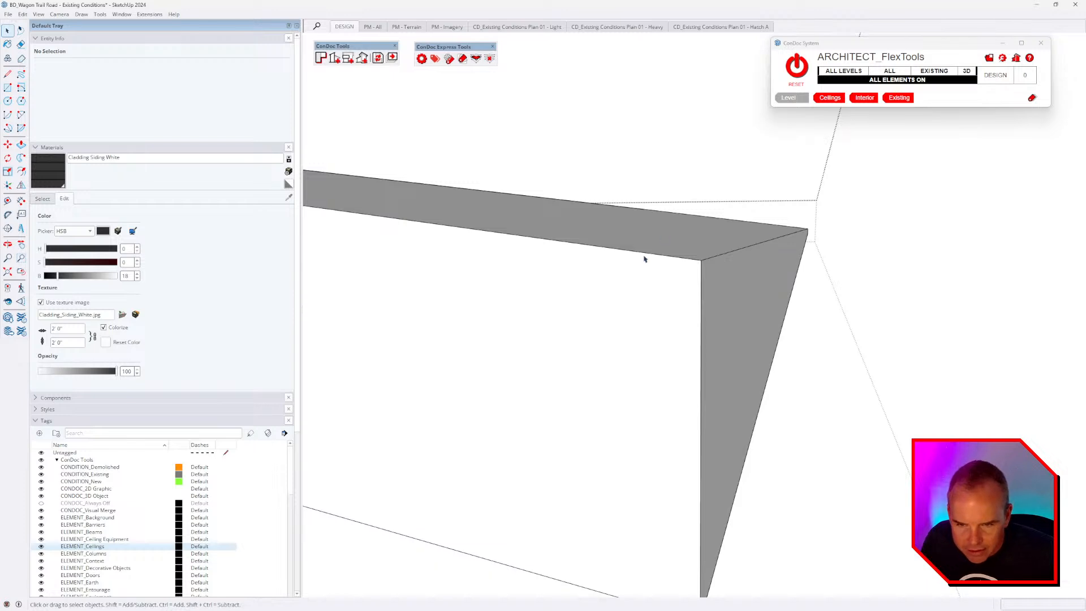
pyautogui.moveTo(759, 284); pyautogui.dragTo(800, 298, button='middle')
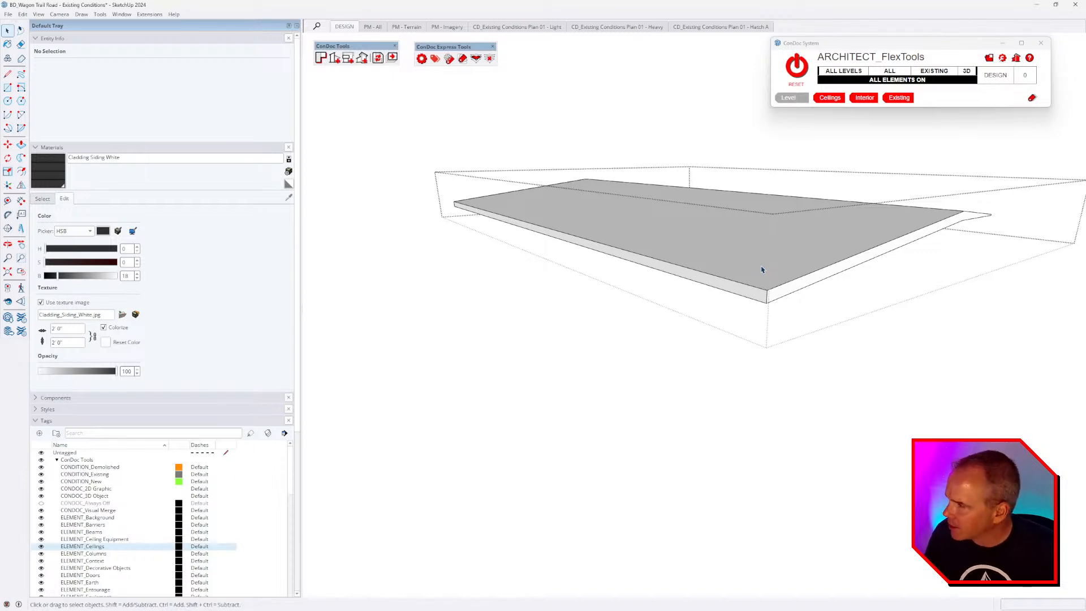
pyautogui.moveTo(808, 265); pyautogui.dragTo(649, 171, button='middle')
pyautogui.press('Escape')
pyautogui.press('Escape')
# Open the exterior walls group at the brick corner, select all its geometry and show the rest of the model.
pyautogui.scroll(5, 710, 264)
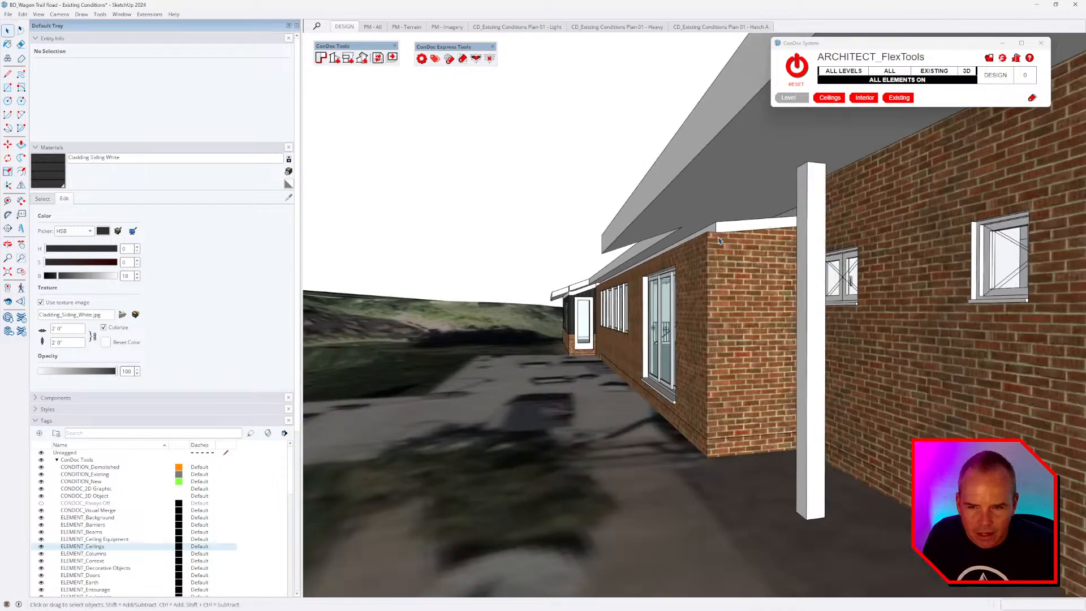
pyautogui.moveTo(716, 249); pyautogui.dragTo(652, 262, button='middle')
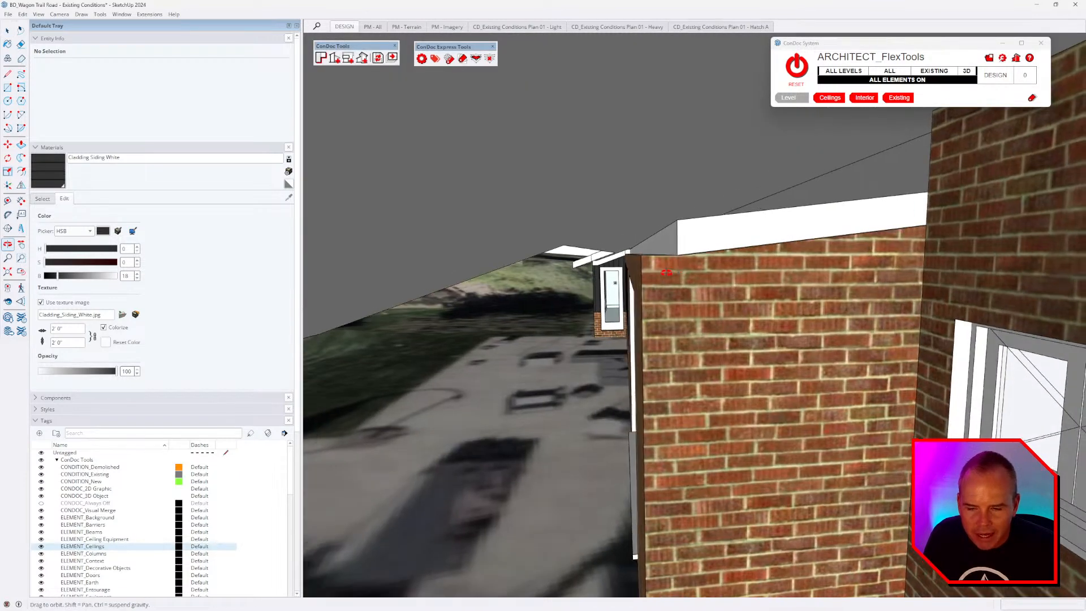
pyautogui.scroll(3, 651, 259)
pyautogui.doubleClick(649, 257)
pyautogui.hotkey('ctrl', 'a')
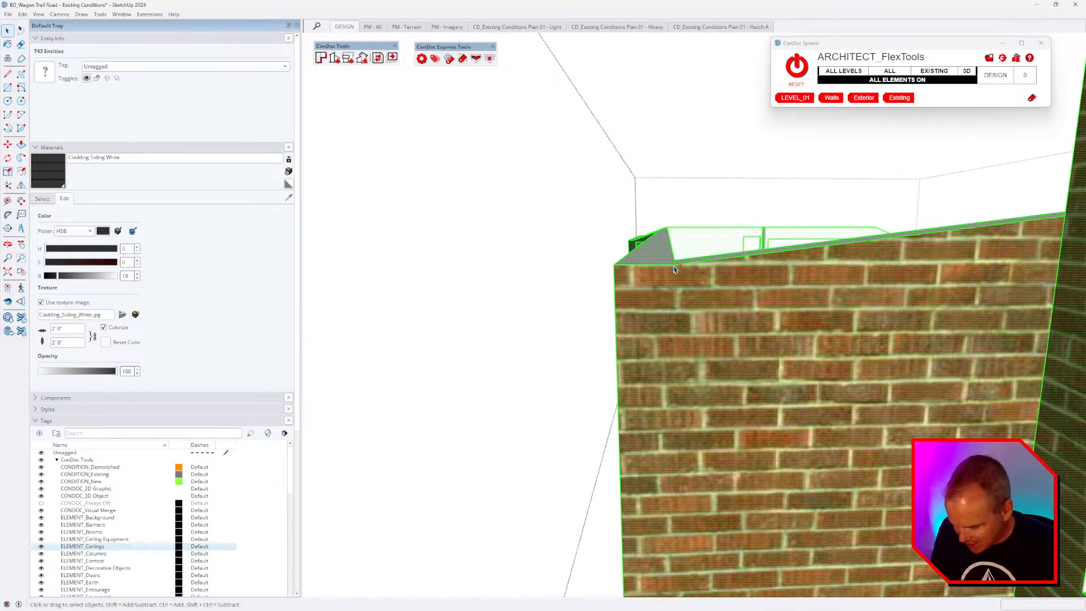
pyautogui.press('i')
pyautogui.moveTo(679, 288); pyautogui.dragTo(682, 286, button='middle')
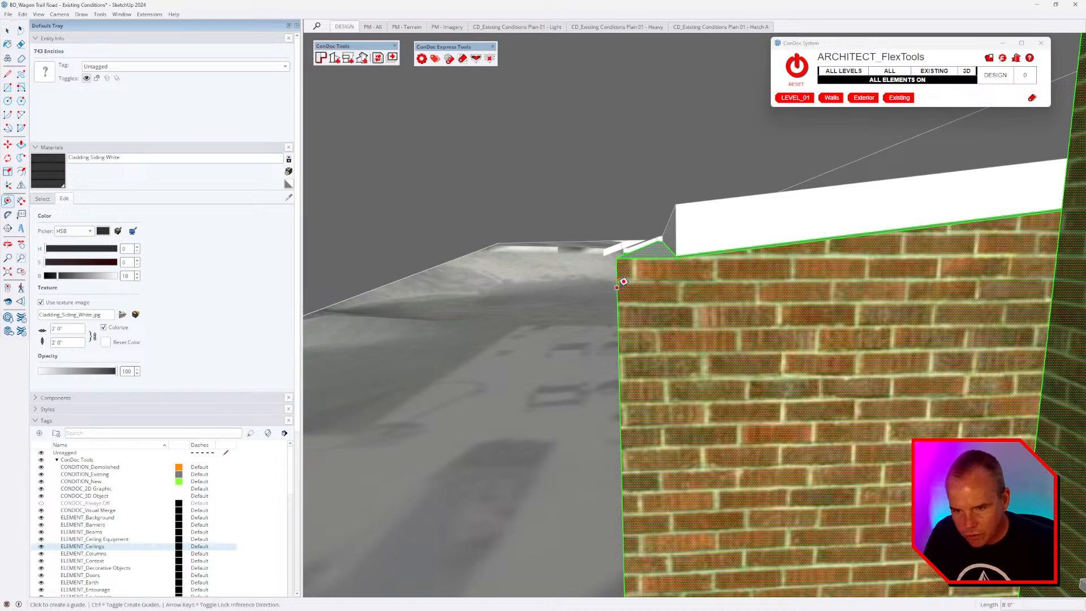
# Raise the top face of the long brick wall at the corner by 6".
pyautogui.press('p')
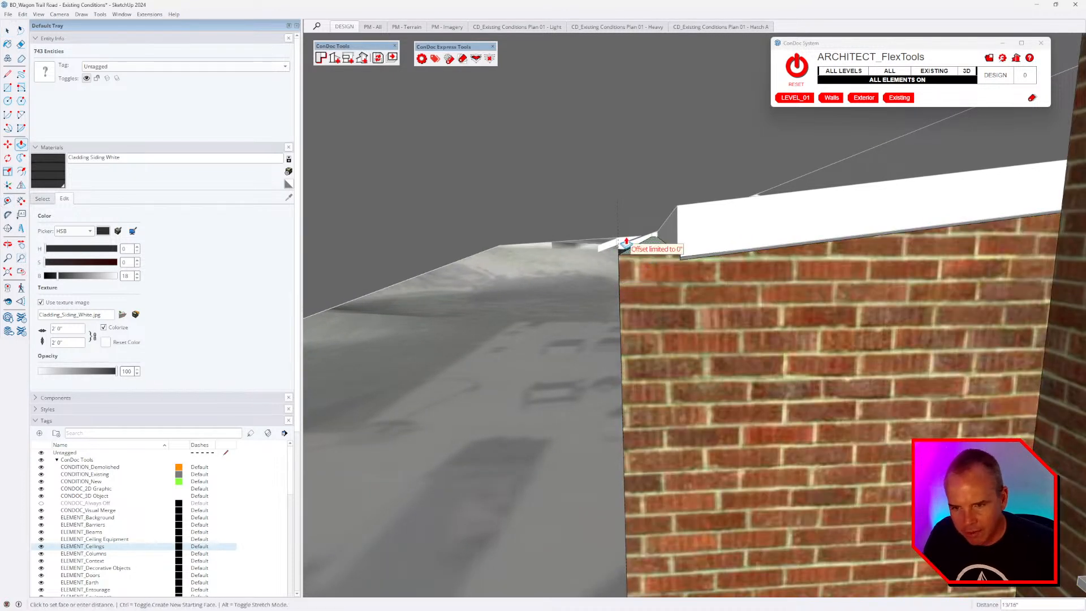
pyautogui.click(634, 249)
pyautogui.write('6')
pyautogui.press('Return')
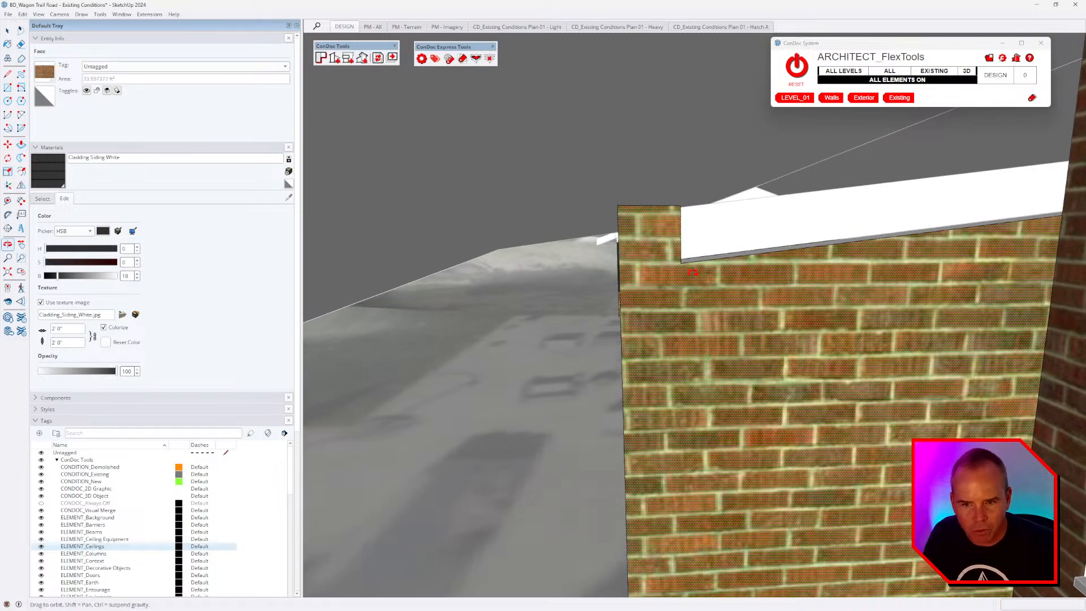
pyautogui.moveTo(900, 274); pyautogui.dragTo(960, 209, button='middle')
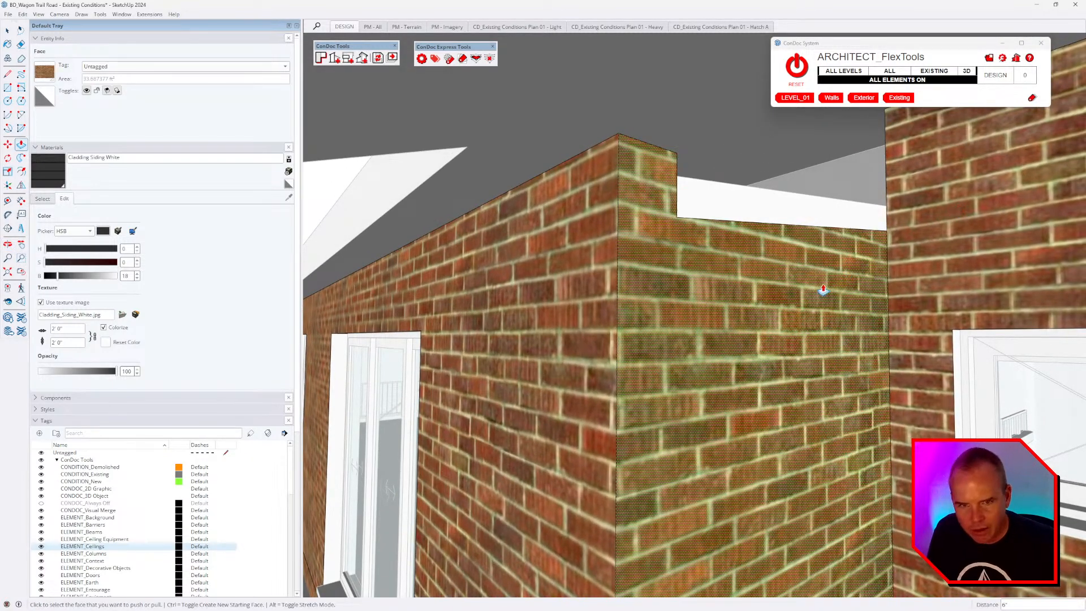
# Draw a sloped edge from the lower brick wall's outer top corner to the top corner of the adjoining taller brick wall.
pyautogui.scroll(-2, 823, 290)
pyautogui.press('i')
pyautogui.moveTo(790, 309); pyautogui.dragTo(900, 470, button='middle')
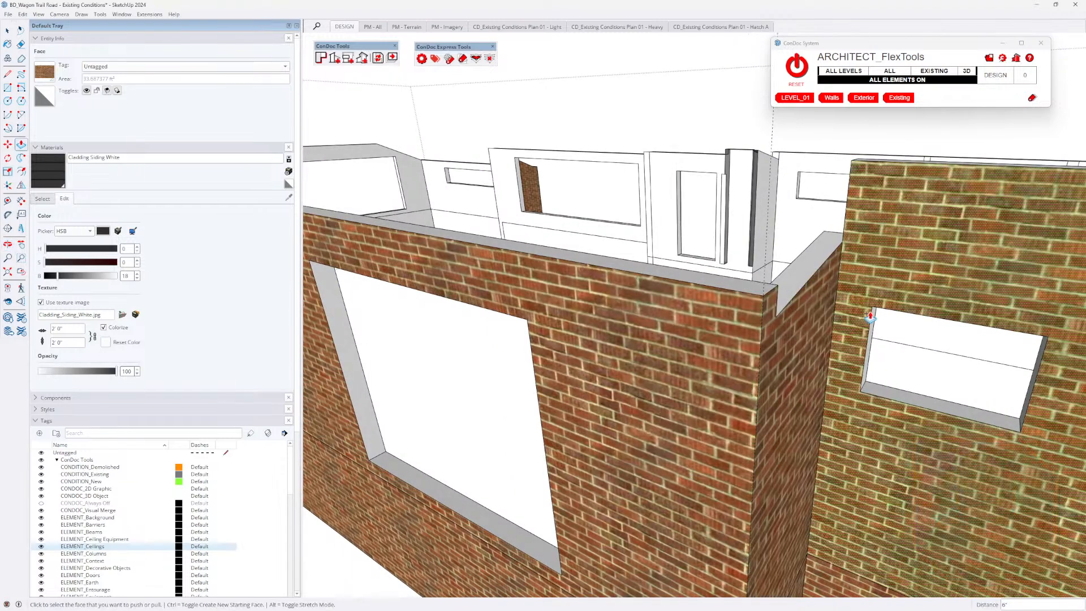
pyautogui.moveTo(870, 317); pyautogui.dragTo(761, 312, button='middle')
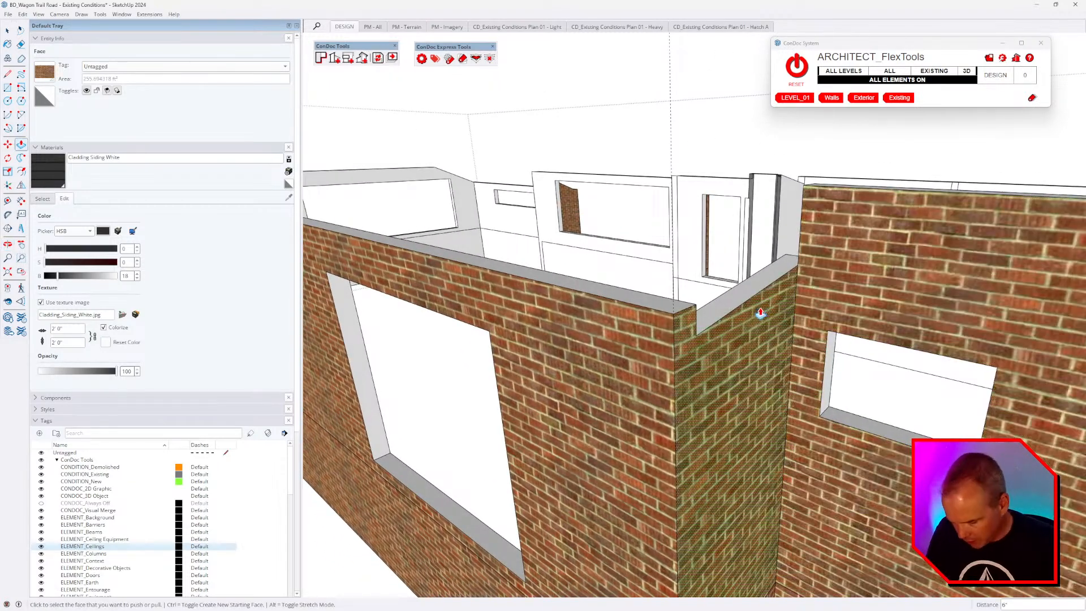
pyautogui.press('l')
pyautogui.click(674, 314)
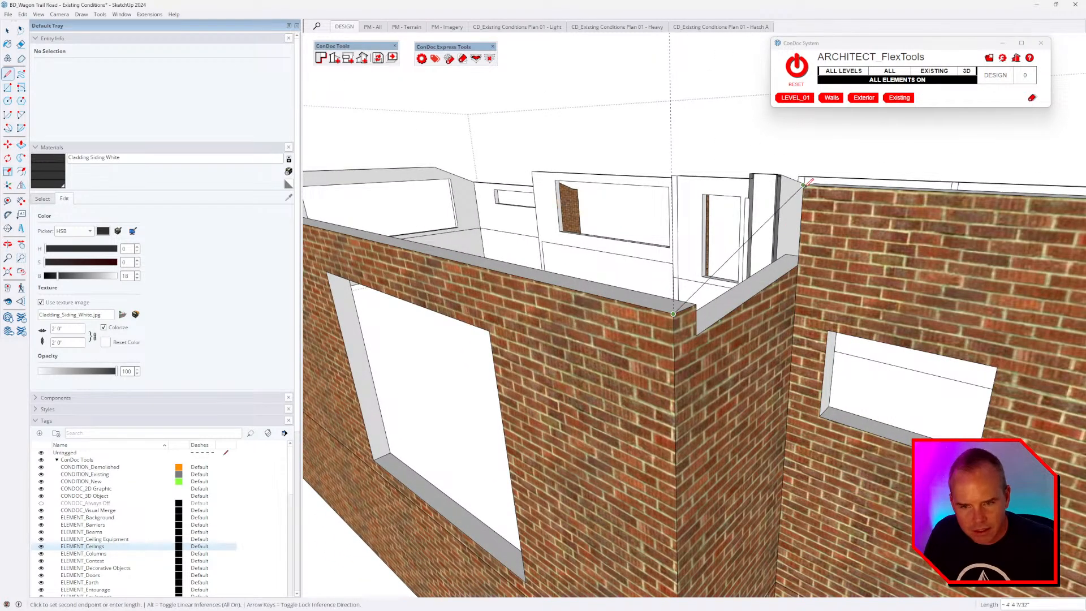
pyautogui.click(803, 185)
pyautogui.scroll(2, 810, 296)
pyautogui.moveTo(810, 306); pyautogui.dragTo(990, 362, button='middle')
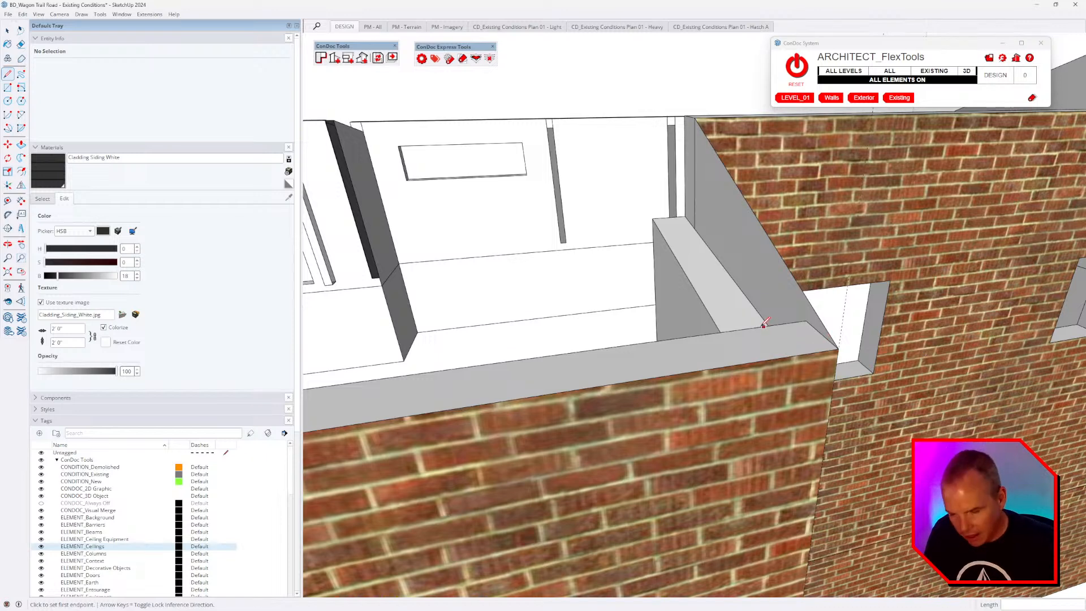
# Extrude the new triangular face 6 1/2" to the short wall's inner side and repeat the extrusion on the narrow end face.
pyautogui.press('f')
pyautogui.moveTo(721, 299); pyautogui.dragTo(740, 269, button='middle')
pyautogui.press('p')
pyautogui.click(740, 266)
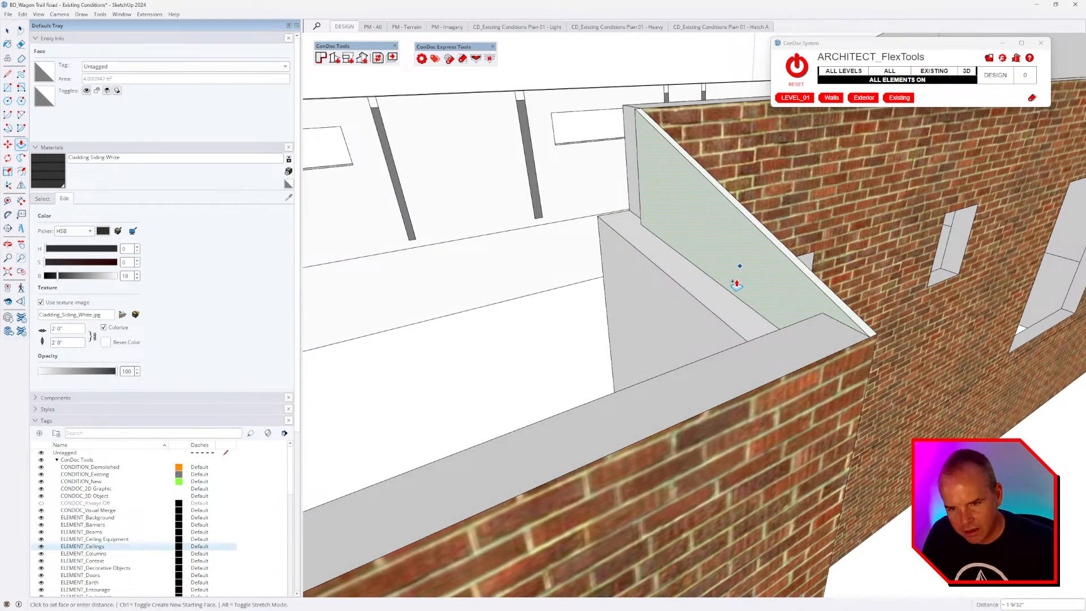
pyautogui.click(714, 315)
pyautogui.moveTo(714, 316); pyautogui.dragTo(542, 185, button='middle')
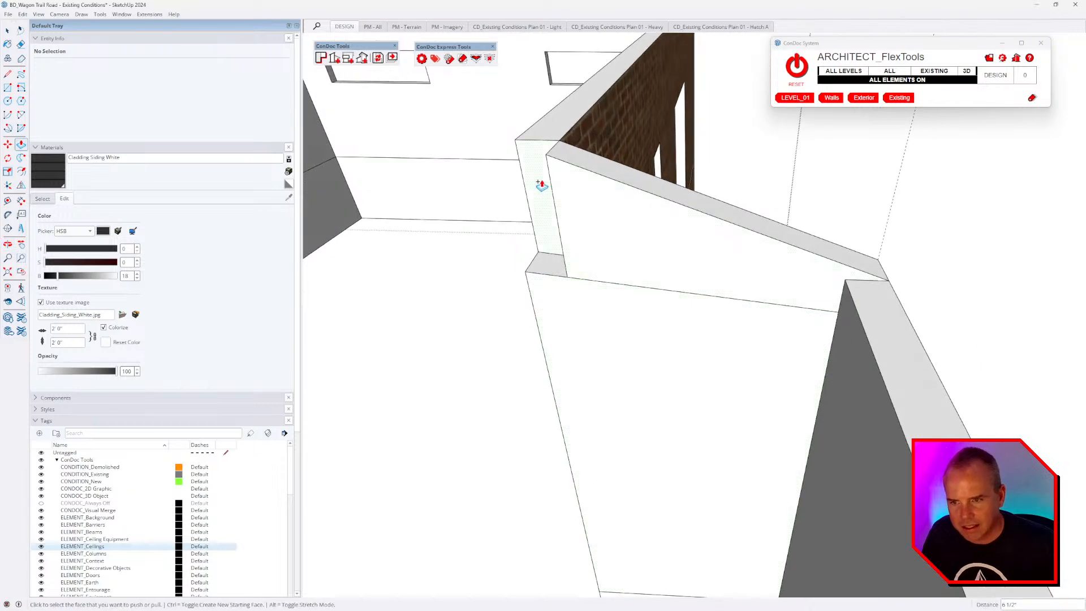
pyautogui.doubleClick(541, 185)
# Erase the surplus edge on the extended short wall at the brick corner.
pyautogui.press('e')
pyautogui.moveTo(723, 213); pyautogui.dragTo(695, 235, button='middle')
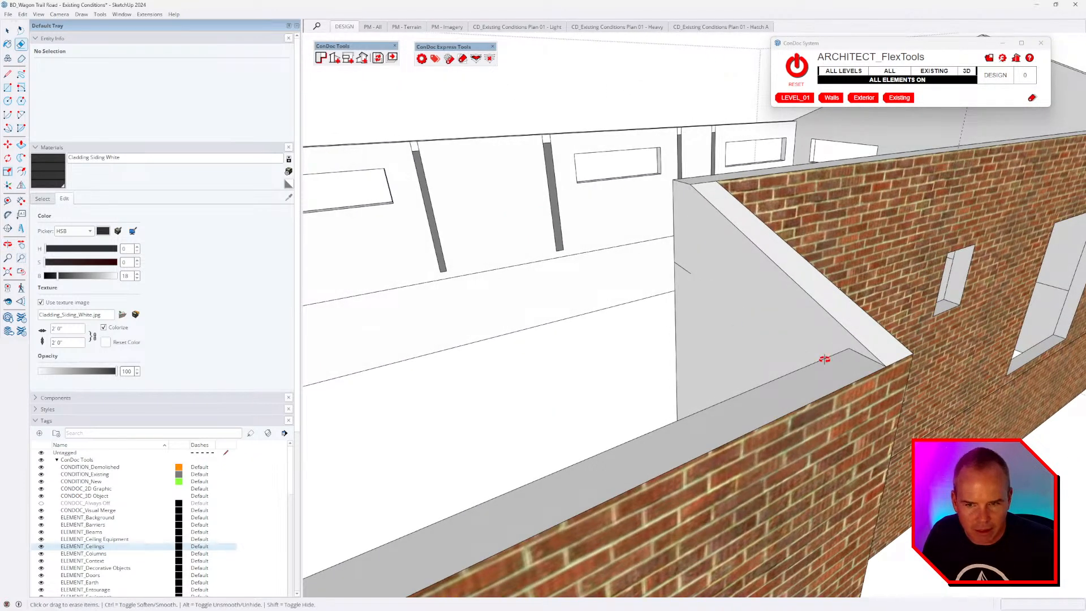
pyautogui.moveTo(824, 360); pyautogui.dragTo(712, 276, button='middle')
pyautogui.moveTo(873, 371)
pyautogui.mouseDown(button='middle')
pyautogui.moveTo(485, 298)
pyautogui.moveTo(572, 264)
pyautogui.moveTo(780, 315)
pyautogui.moveTo(546, 218)
pyautogui.moveTo(575, 206)
pyautogui.mouseUp(button='middle')
pyautogui.click(529, 184)
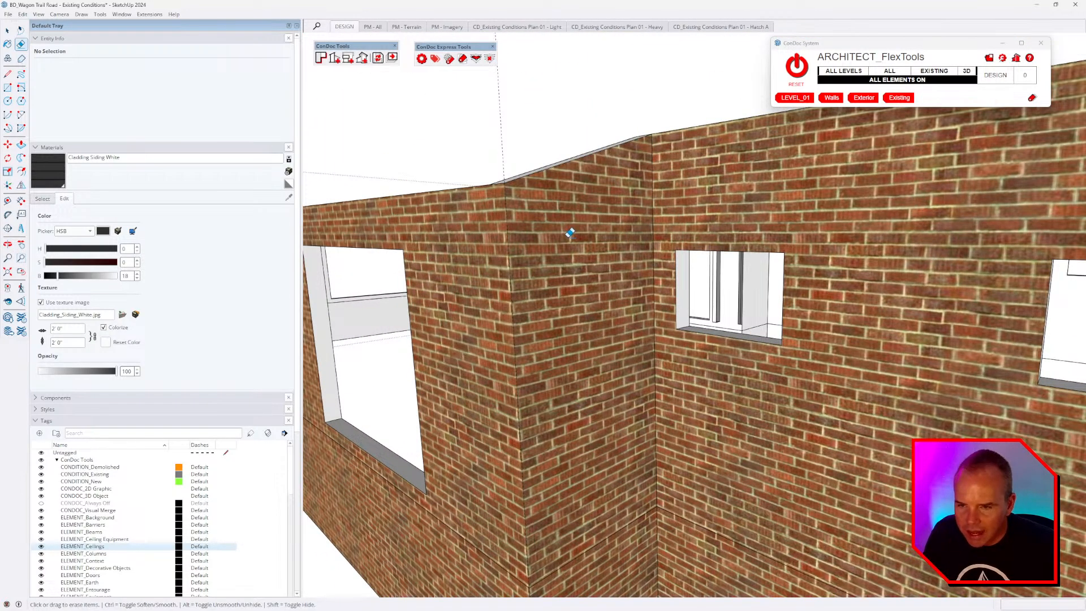
# Try removing the short wall's outer brick face at the corner, and undo the removal.
pyautogui.rightClick(570, 232)
pyautogui.click(572, 250)
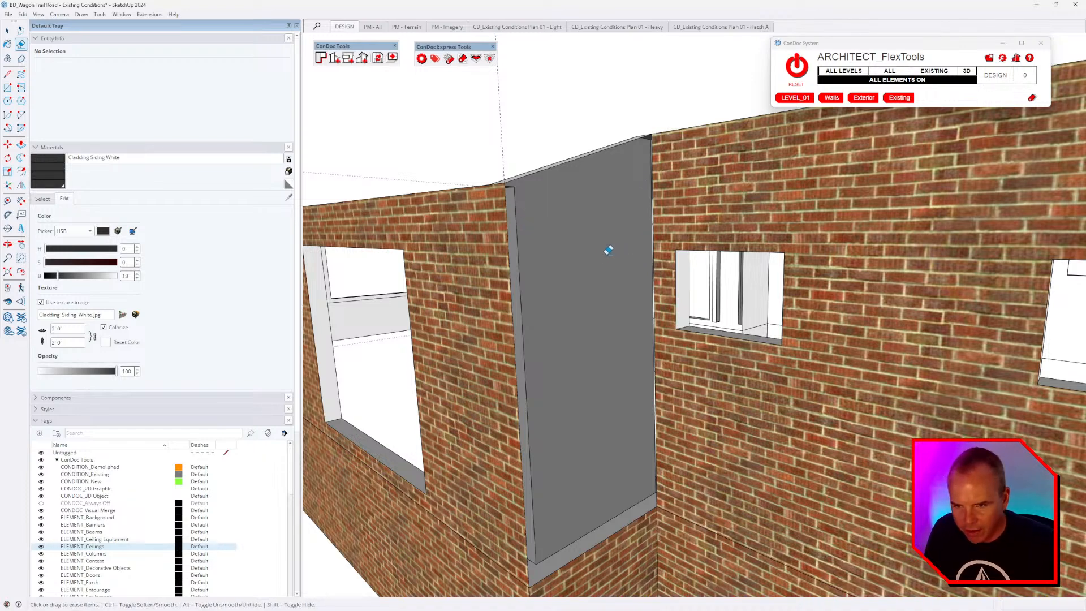
pyautogui.moveTo(608, 249); pyautogui.dragTo(749, 337, button='middle')
pyautogui.hotkey('ctrl', 'z')
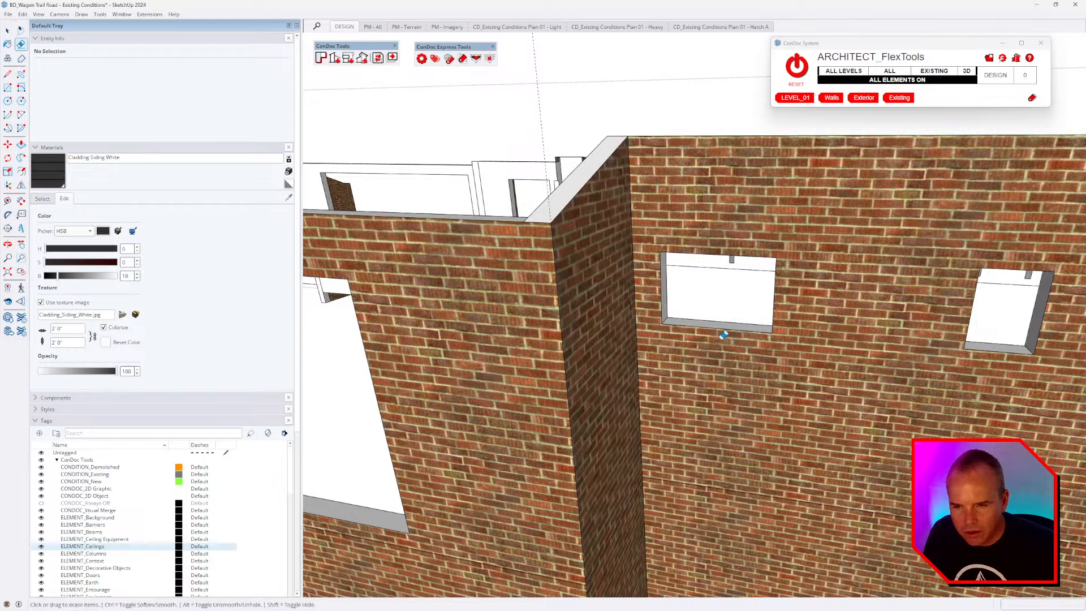
# Erase the leftover edge behind the short wall's brick face with that face temporarily hidden, and leave the walls group.
pyautogui.rightClick(604, 318)
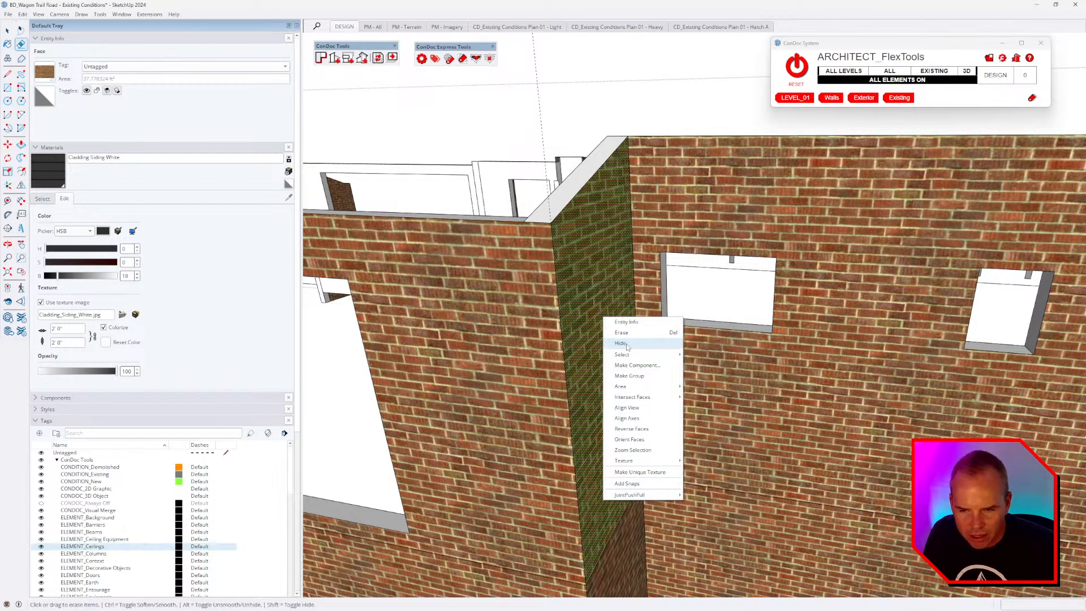
pyautogui.click(621, 344)
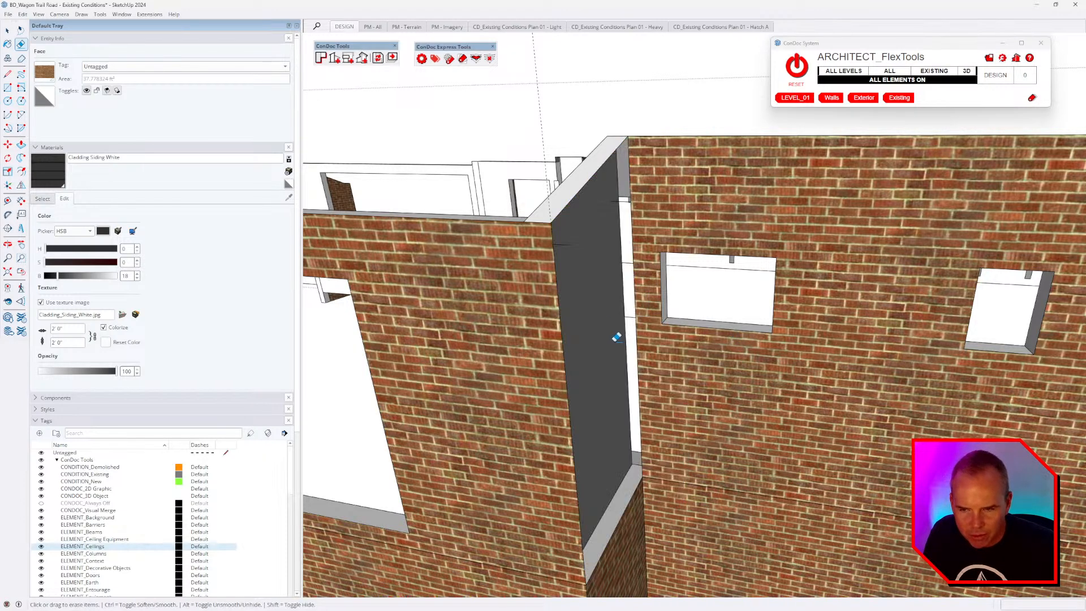
pyautogui.click(612, 201)
pyautogui.moveTo(612, 247); pyautogui.dragTo(598, 246, button='middle')
pyautogui.press('u')
pyautogui.scroll(-3, 597, 247)
pyautogui.press('space')
pyautogui.press('Escape')
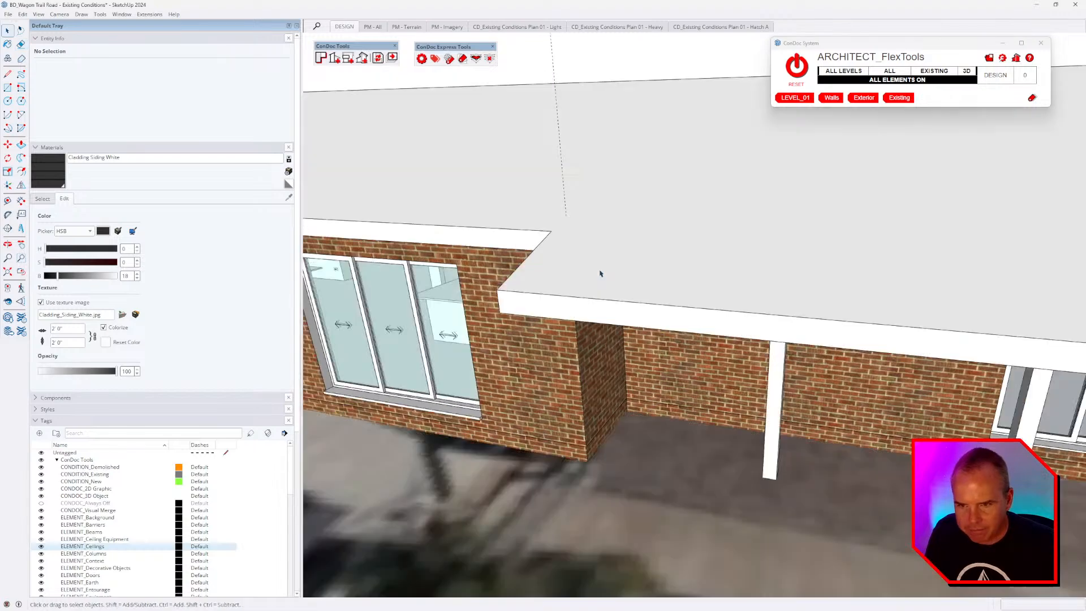
# Create a new plain dark material based on Cladding Siding White with its texture image turned off.
pyautogui.moveTo(656, 362); pyautogui.dragTo(609, 228, button='middle')
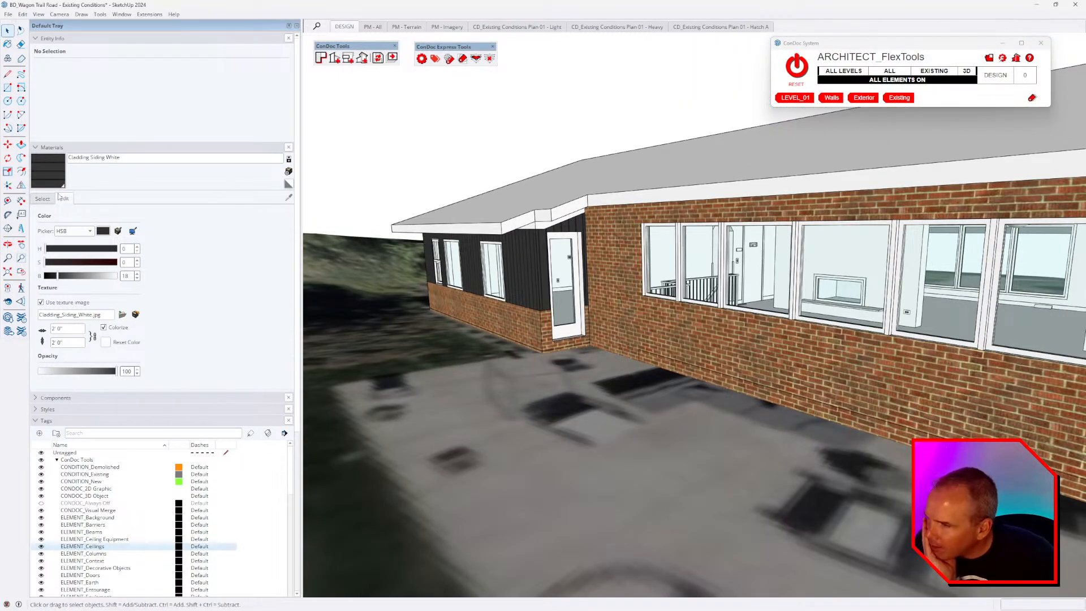
pyautogui.click(289, 171)
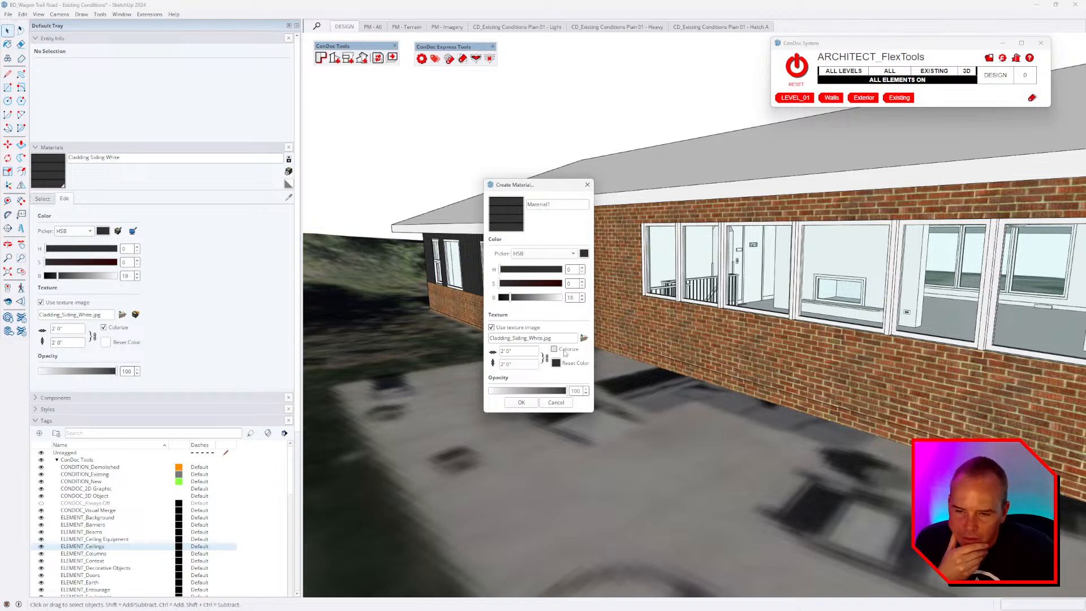
pyautogui.click(492, 327)
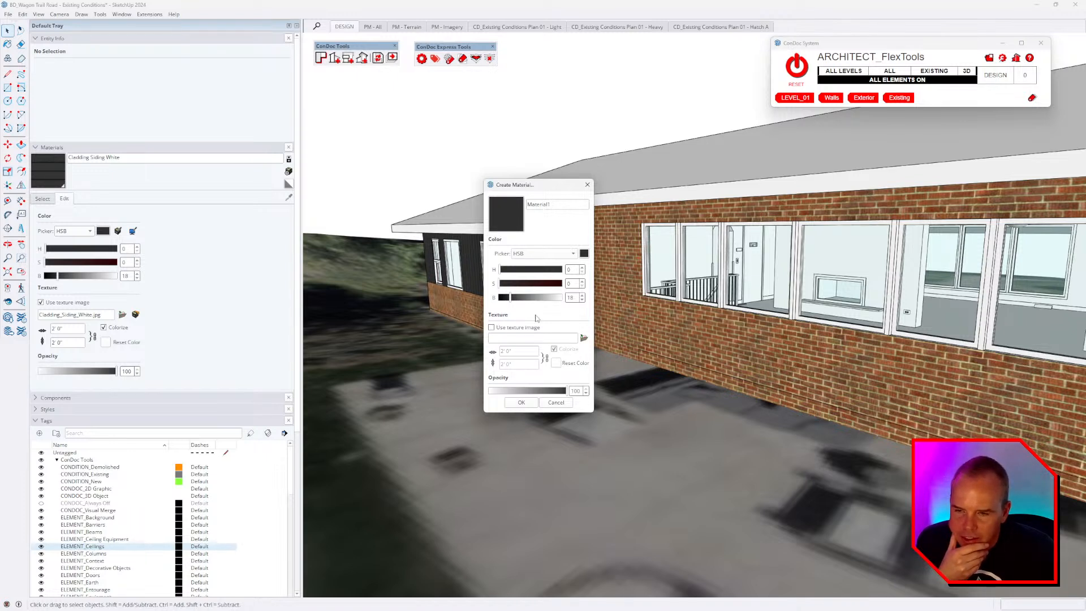
pyautogui.click(522, 400)
# Try painting the windows near the dark siding with the plain dark material, undo it, and select a glass pane.
pyautogui.moveTo(612, 314)
pyautogui.mouseDown(button='middle')
pyautogui.moveTo(607, 304)
pyautogui.moveTo(646, 297)
pyautogui.moveTo(597, 275)
pyautogui.moveTo(631, 312)
pyautogui.moveTo(670, 253)
pyautogui.mouseUp(button='middle')
pyautogui.click(527, 281)
pyautogui.scroll(1, 631, 296)
pyautogui.click(759, 241)
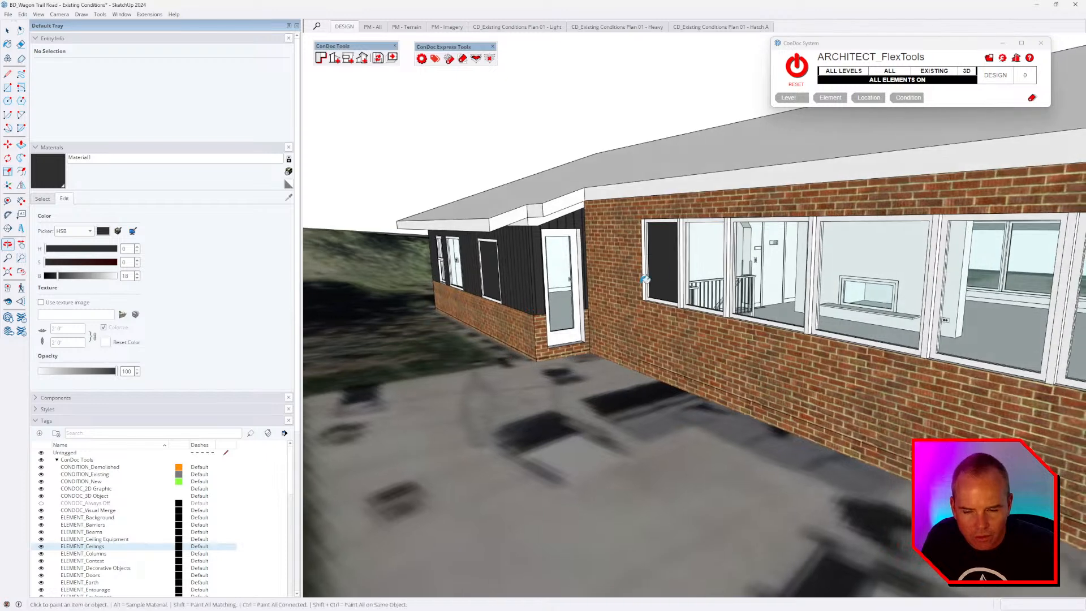
pyautogui.press('space')
pyautogui.click(671, 253)
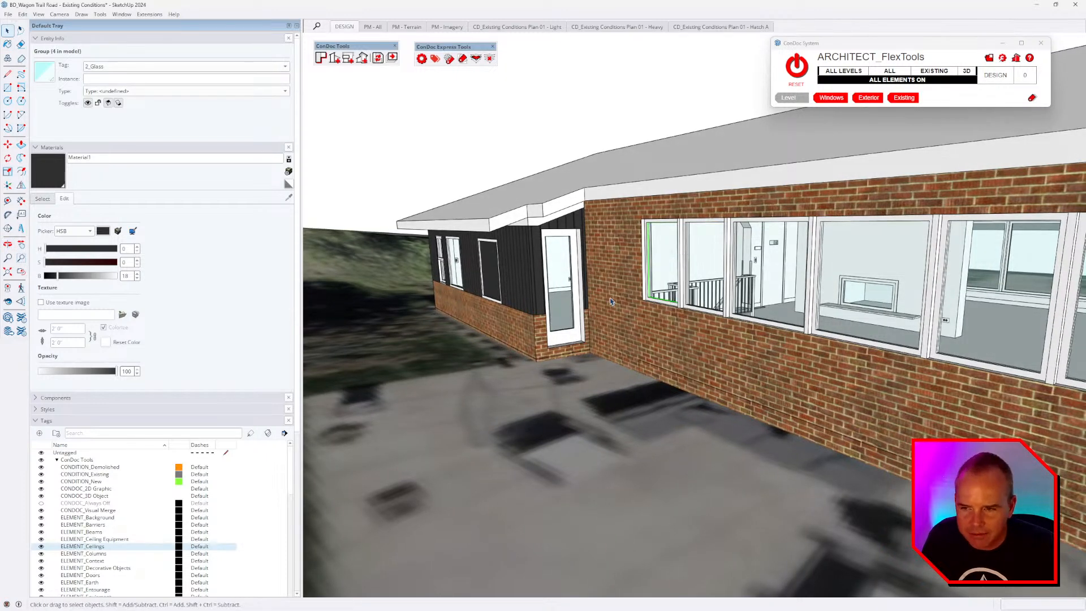
pyautogui.moveTo(490, 274); pyautogui.dragTo(477, 261, button='middle')
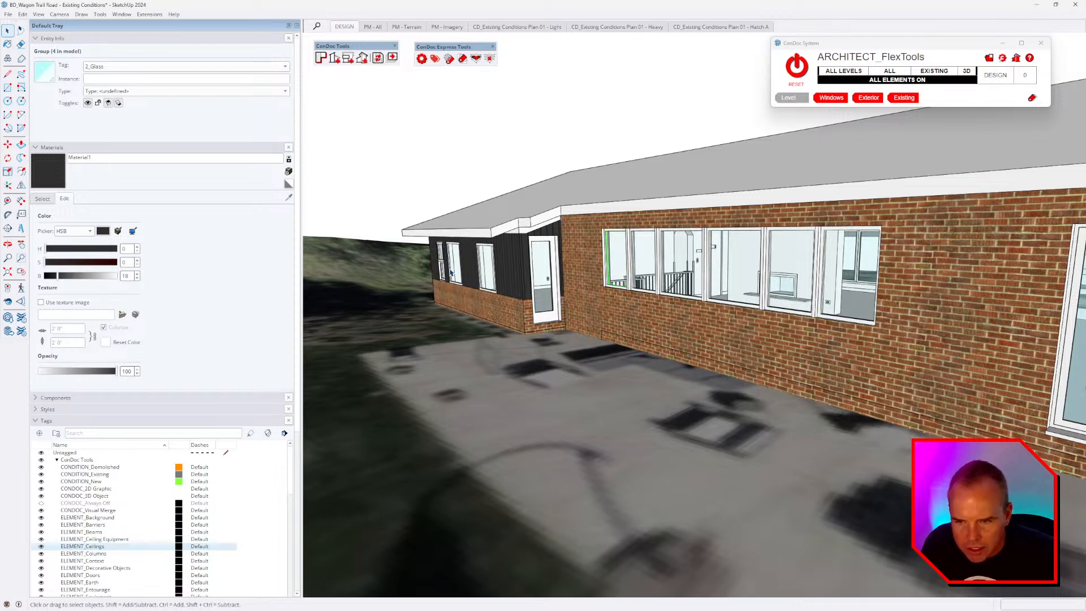
# Paint the large glazed door, the two small porch windows and the porch sliding door frames with the plain dark material.
pyautogui.moveTo(451, 272)
pyautogui.mouseDown(button='middle')
pyautogui.moveTo(725, 283)
pyautogui.moveTo(757, 306)
pyautogui.moveTo(759, 234)
pyautogui.mouseUp(button='middle')
pyautogui.press('b')
pyautogui.click(730, 274)
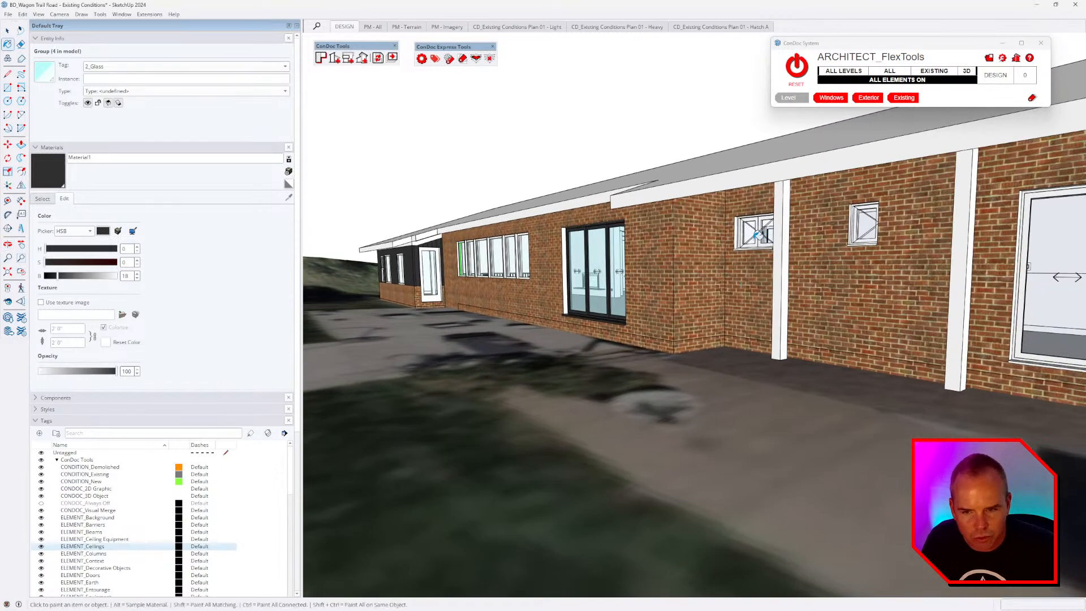
pyautogui.click(756, 236)
pyautogui.click(867, 232)
pyautogui.keyDown('shift'); pyautogui.moveTo(869, 233); pyautogui.dragTo(703, 273, button='middle'); pyautogui.keyUp('shift')
pyautogui.click(838, 281)
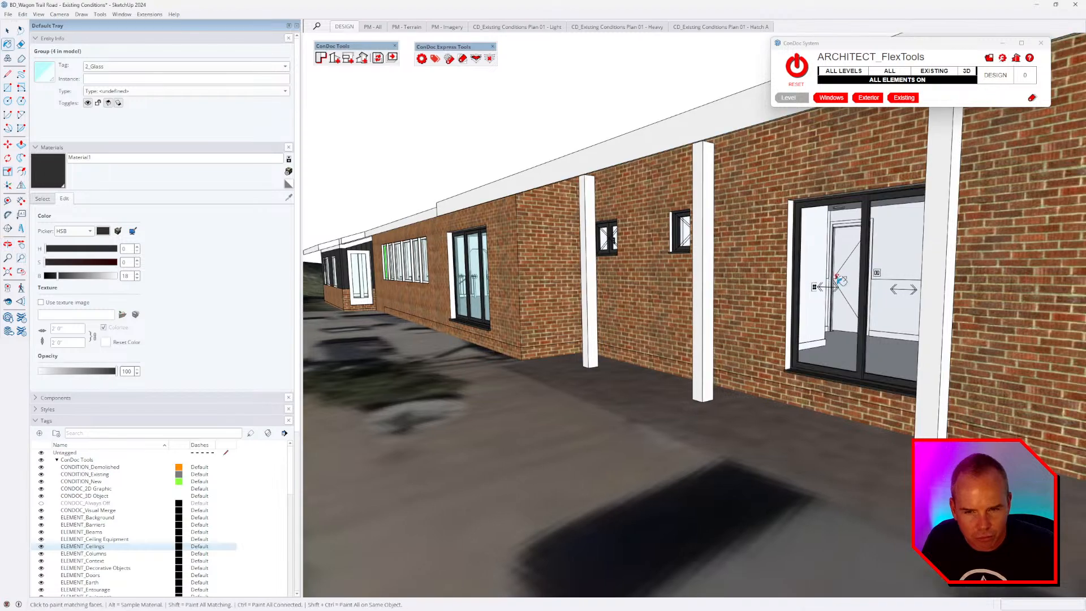
# Paint the frames of both windows on the brick gable wall with the plain dark material.
pyautogui.keyDown('shift'); pyautogui.moveTo(838, 281); pyautogui.dragTo(582, 297, button='middle'); pyautogui.keyUp('shift')
pyautogui.scroll(-2, 582, 297)
pyautogui.keyDown('shift'); pyautogui.moveTo(806, 311); pyautogui.dragTo(640, 305, button='middle'); pyautogui.keyUp('shift')
pyautogui.click(789, 269)
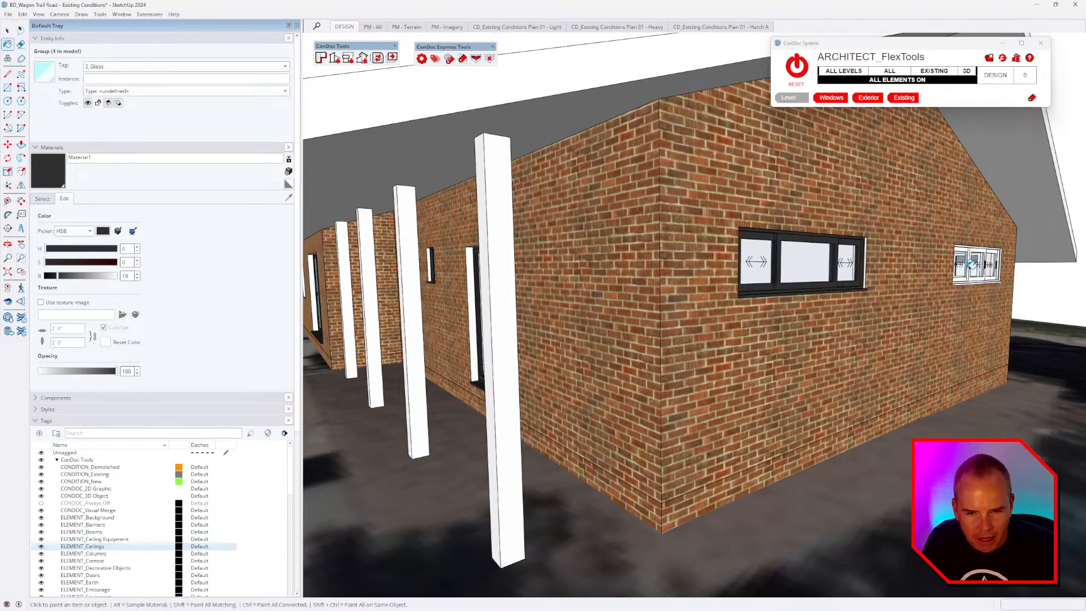
pyautogui.click(971, 265)
pyautogui.moveTo(924, 325)
pyautogui.mouseDown(button='middle')
pyautogui.moveTo(741, 315)
pyautogui.moveTo(873, 354)
pyautogui.mouseUp(button='middle')
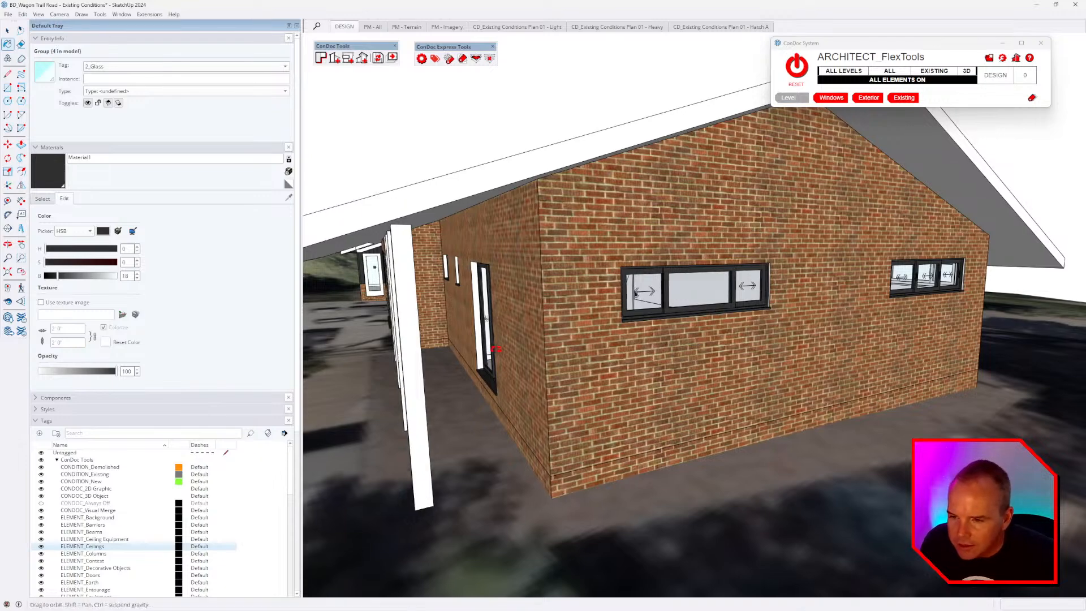
# Open the white porch column component, paint all its geometry with the plain dark material, and close the component.
pyautogui.moveTo(497, 349); pyautogui.dragTo(665, 344, button='middle')
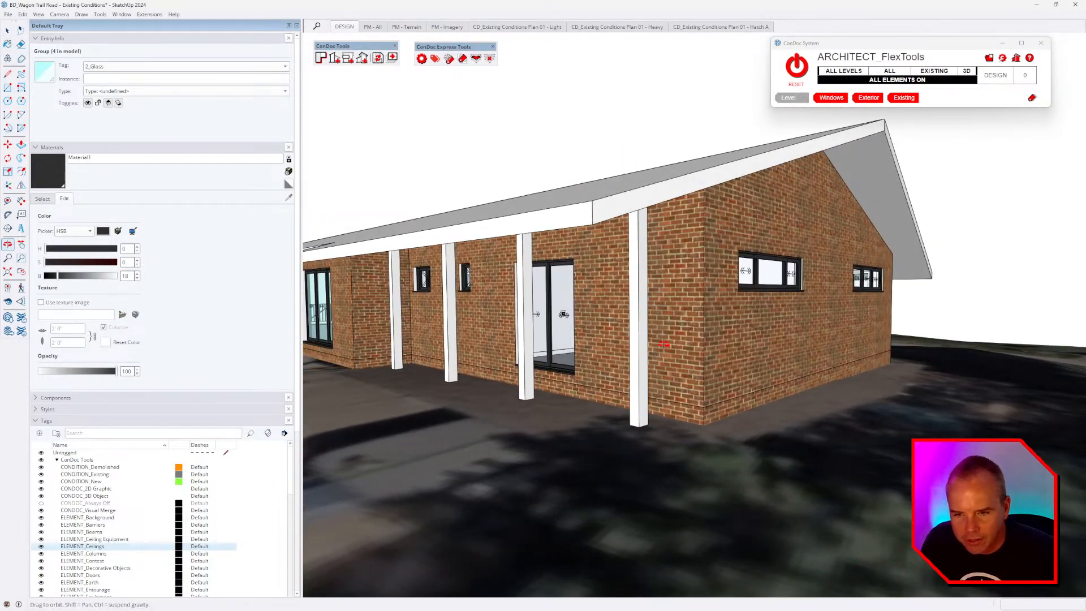
pyautogui.click(645, 333)
pyautogui.scroll(-3, 649, 333)
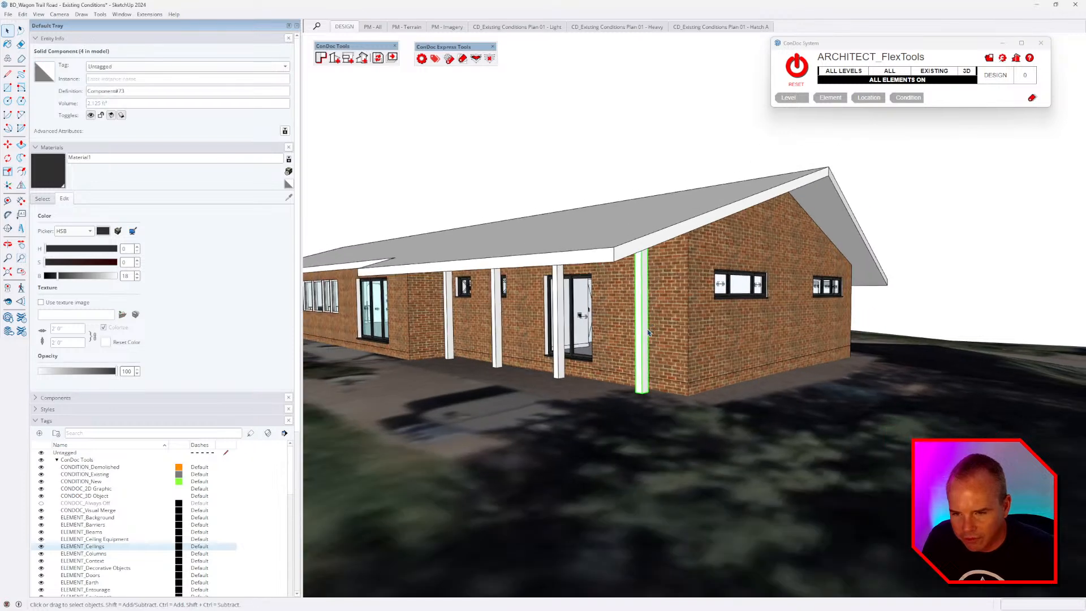
pyautogui.doubleClick(645, 334)
pyautogui.scroll(2, 647, 336)
pyautogui.hotkey('ctrl', 'a')
pyautogui.press('b')
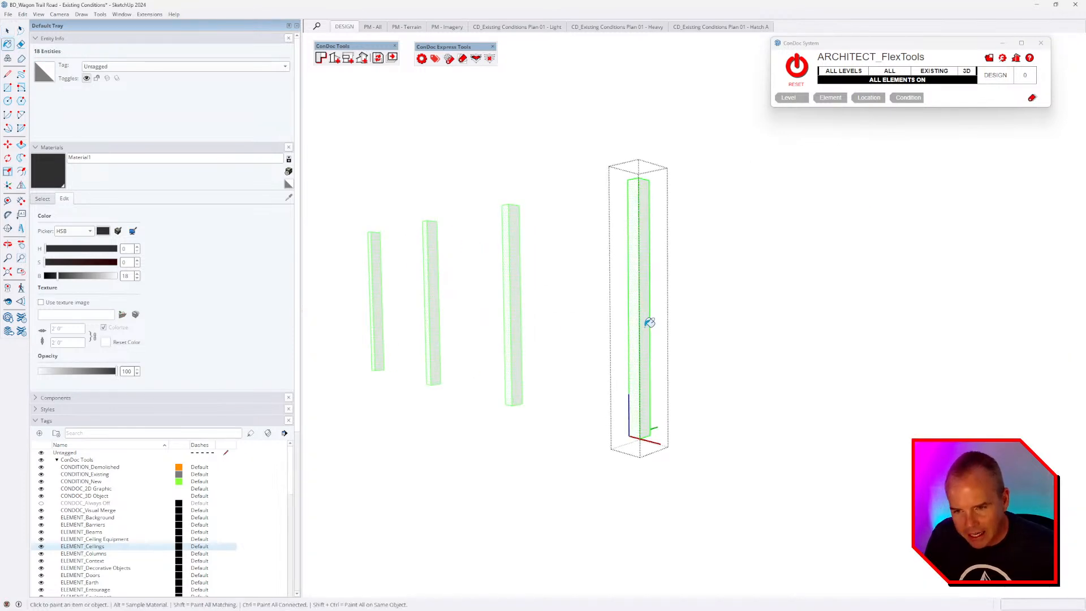
pyautogui.click(650, 323)
pyautogui.press('space')
pyautogui.press('Escape')
pyautogui.scroll(3, 677, 366)
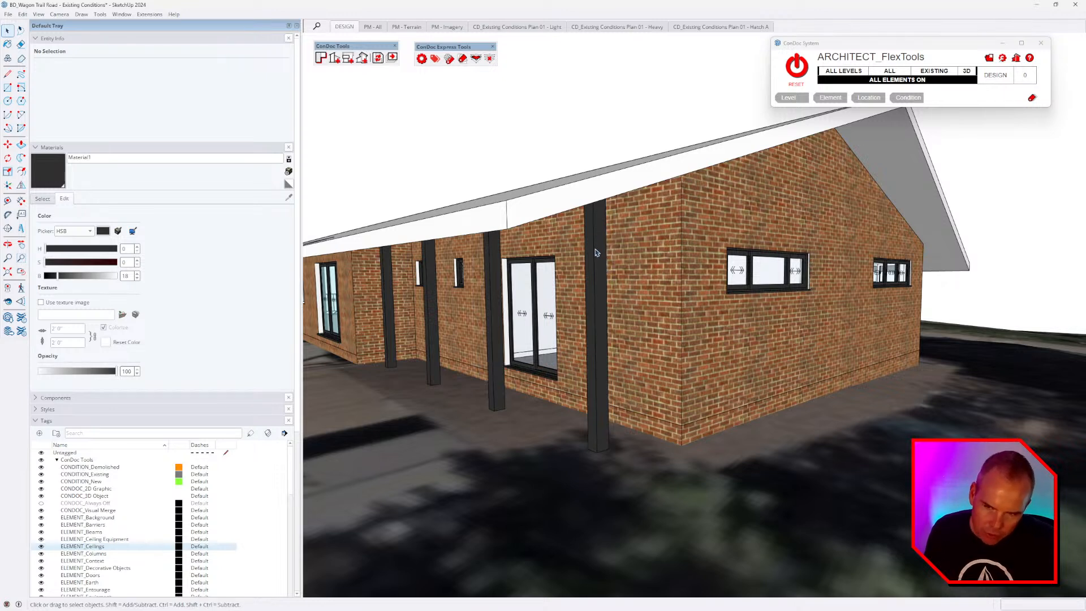
# Inspect the porch sliding door and the nested frame faces of the nearer gable window to see where their material is applied.
pyautogui.click(534, 301)
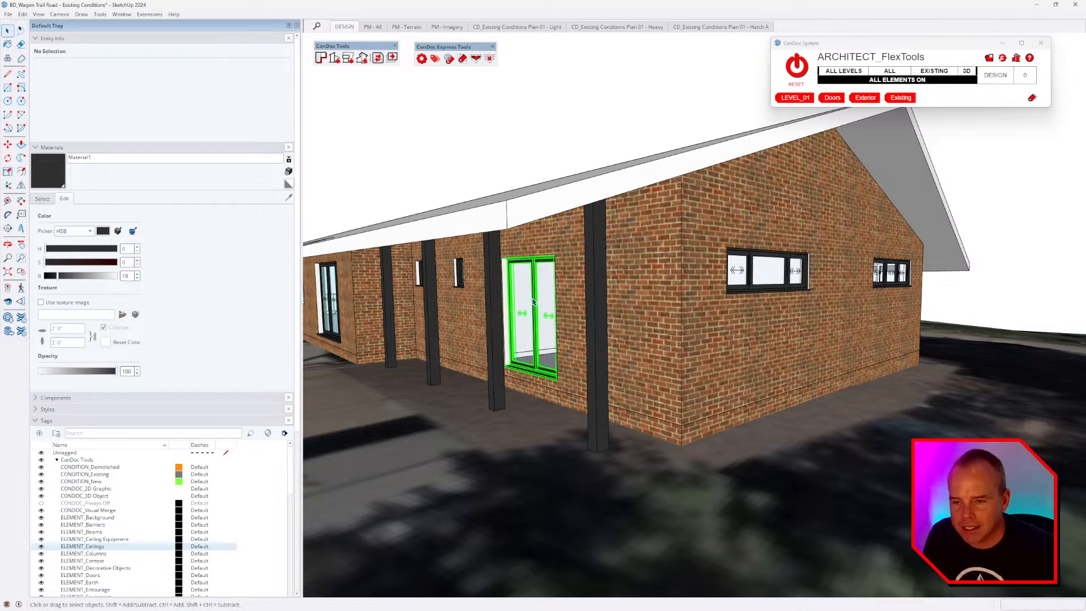
pyautogui.moveTo(585, 306); pyautogui.dragTo(747, 284, button='middle')
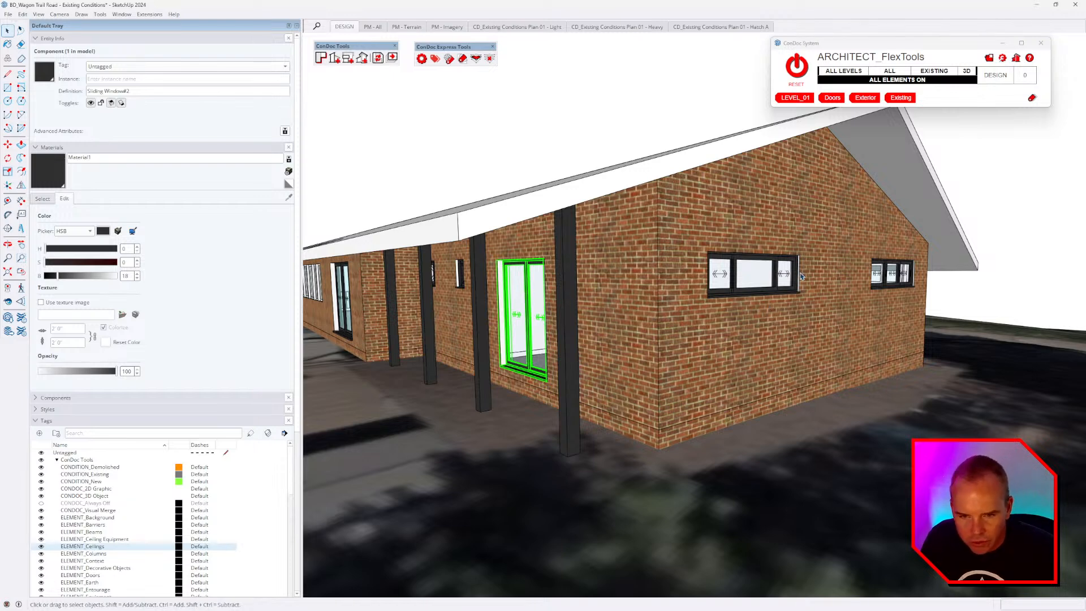
pyautogui.moveTo(728, 308); pyautogui.dragTo(768, 260, button='middle')
pyautogui.click(769, 260)
pyautogui.doubleClick(768, 260)
pyautogui.doubleClick(769, 244)
pyautogui.tripleClick(769, 244)
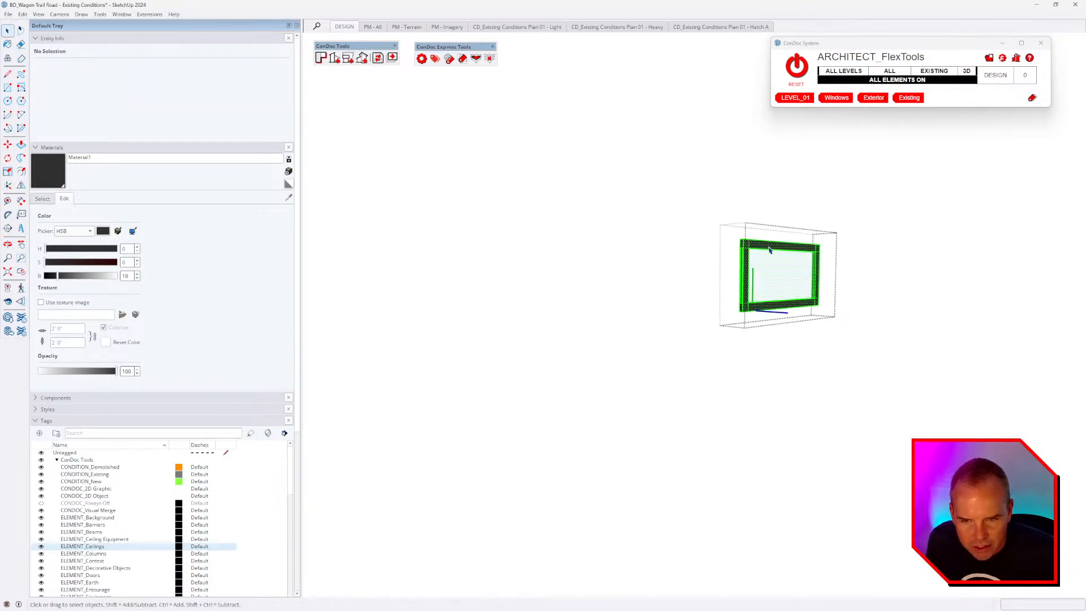
pyautogui.click(767, 246)
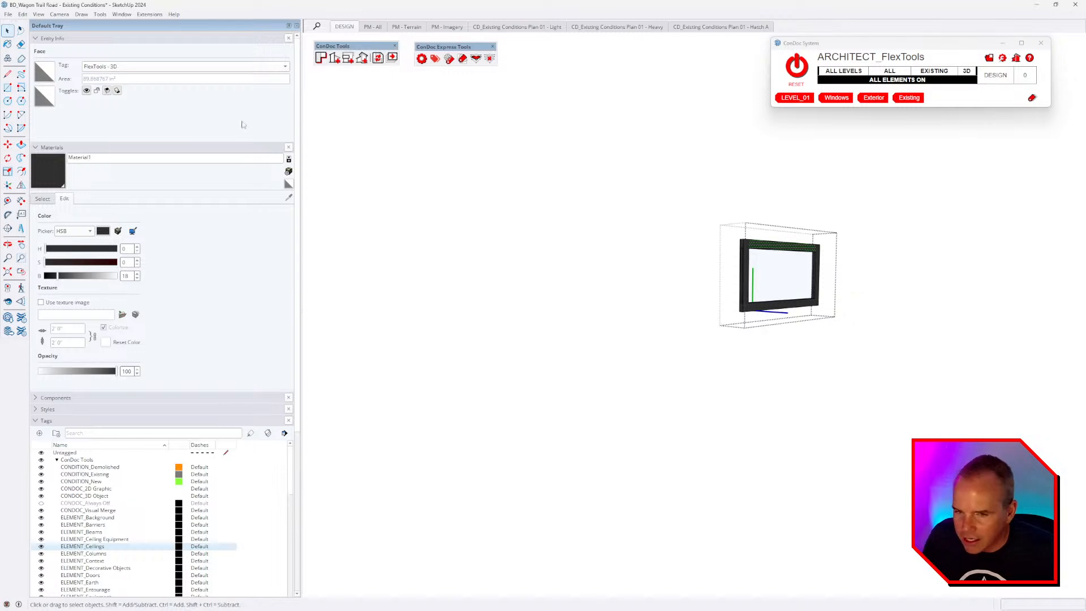
pyautogui.press('Escape')
pyautogui.press('Escape')
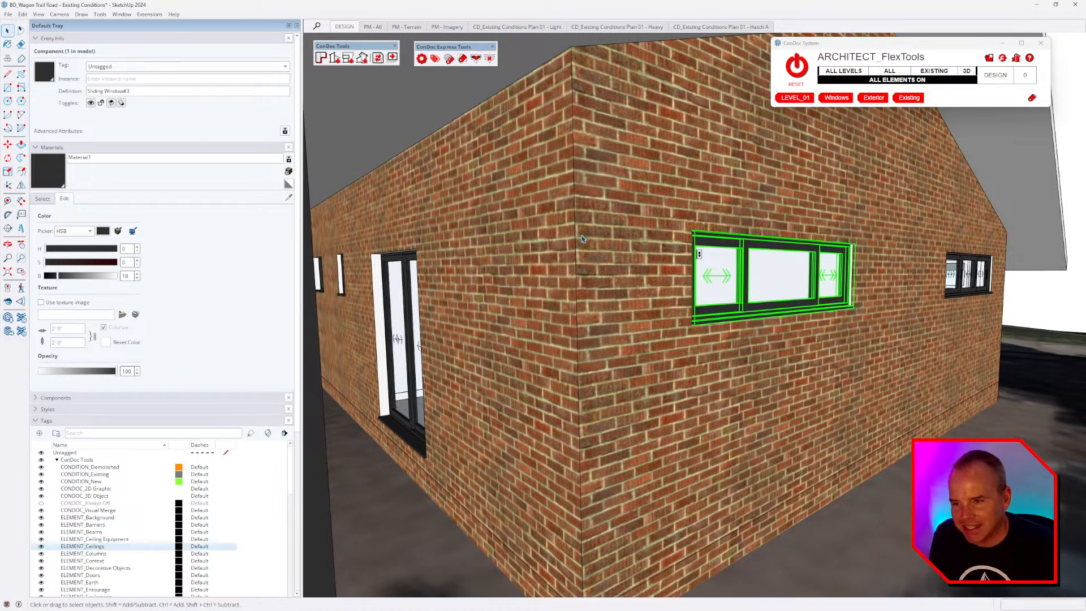
# Open the corner porch column, select all its geometry to check how it is painted, and close the component.
pyautogui.scroll(-5, 905, 287)
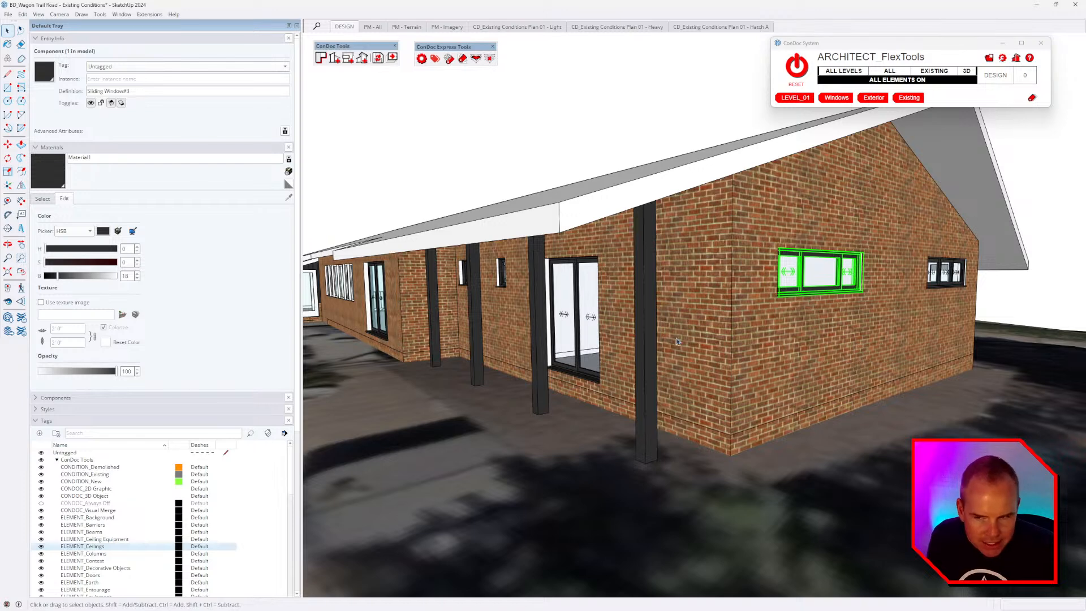
pyautogui.tripleClick(643, 320)
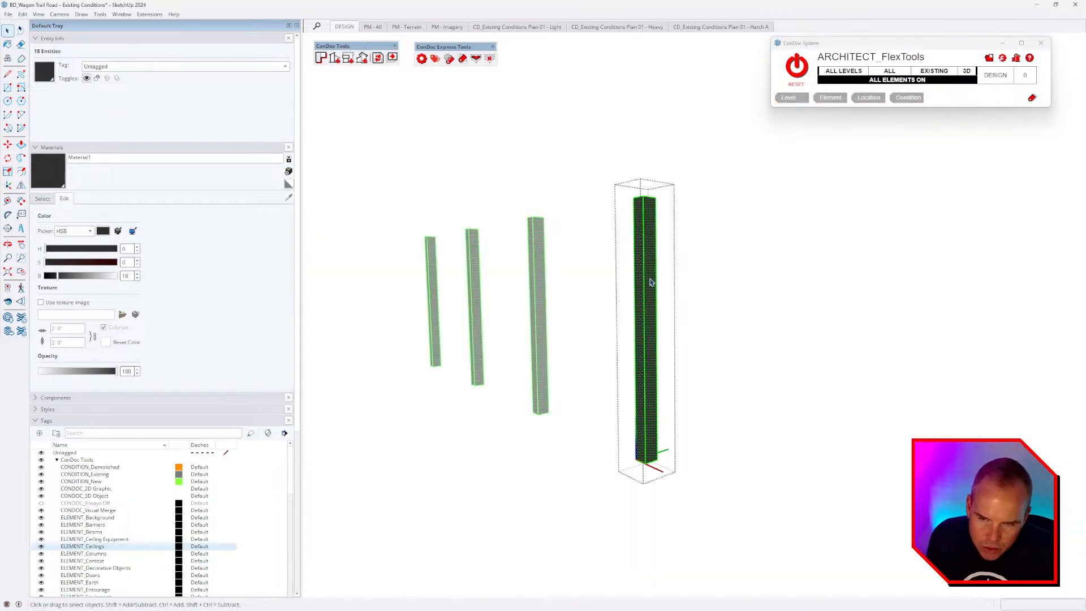
pyautogui.scroll(-2, 674, 344)
pyautogui.click(712, 344)
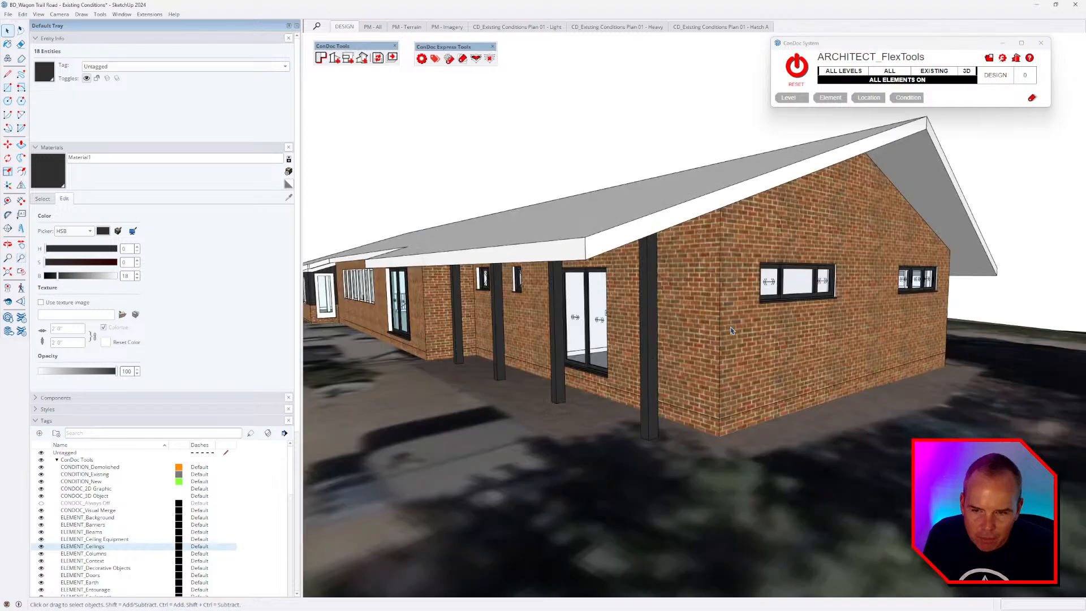
# Isolate the window elements, using a glass pane of the six-pane window in the brick wall as the reference.
pyautogui.moveTo(695, 331); pyautogui.dragTo(731, 286, button='middle')
pyautogui.scroll(2, 565, 270)
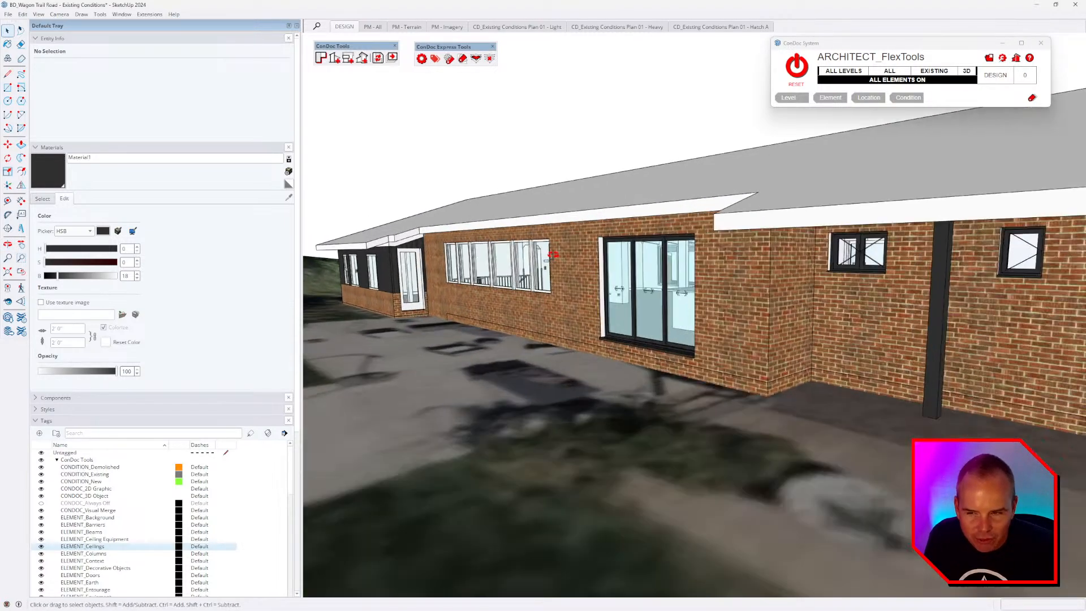
pyautogui.moveTo(565, 270); pyautogui.dragTo(635, 274, button='middle')
pyautogui.click(563, 277)
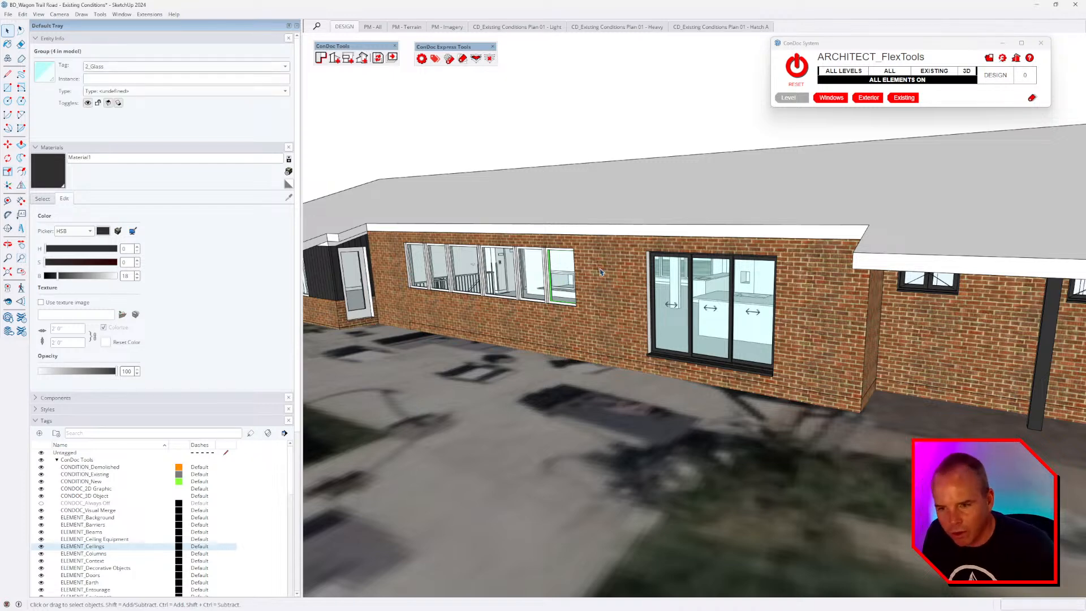
pyautogui.click(461, 60)
pyautogui.moveTo(601, 271); pyautogui.dragTo(626, 304, button='middle')
pyautogui.scroll(-5, 610, 242)
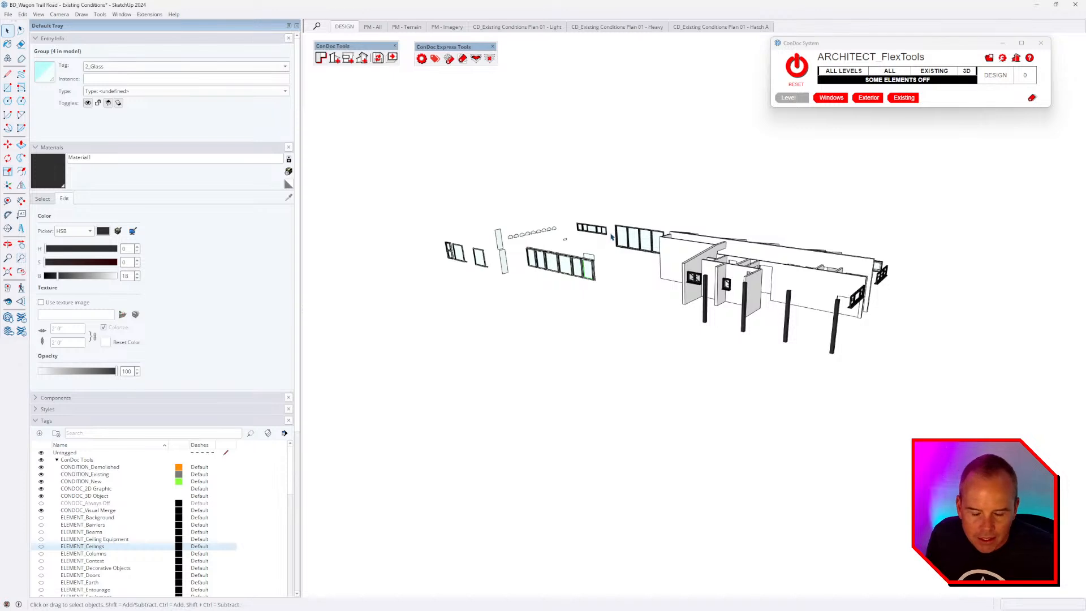
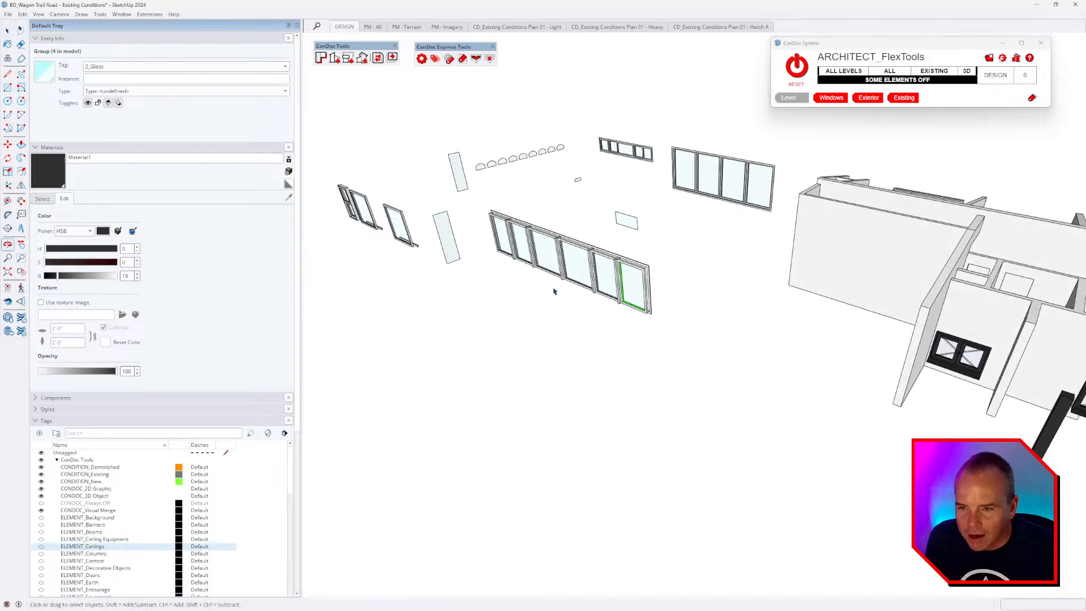
# Open the end pane's nested group in the six-pane window, examine the material on its frame face, and close the group.
pyautogui.scroll(4, 624, 299)
pyautogui.doubleClick(622, 288)
pyautogui.tripleClick(622, 284)
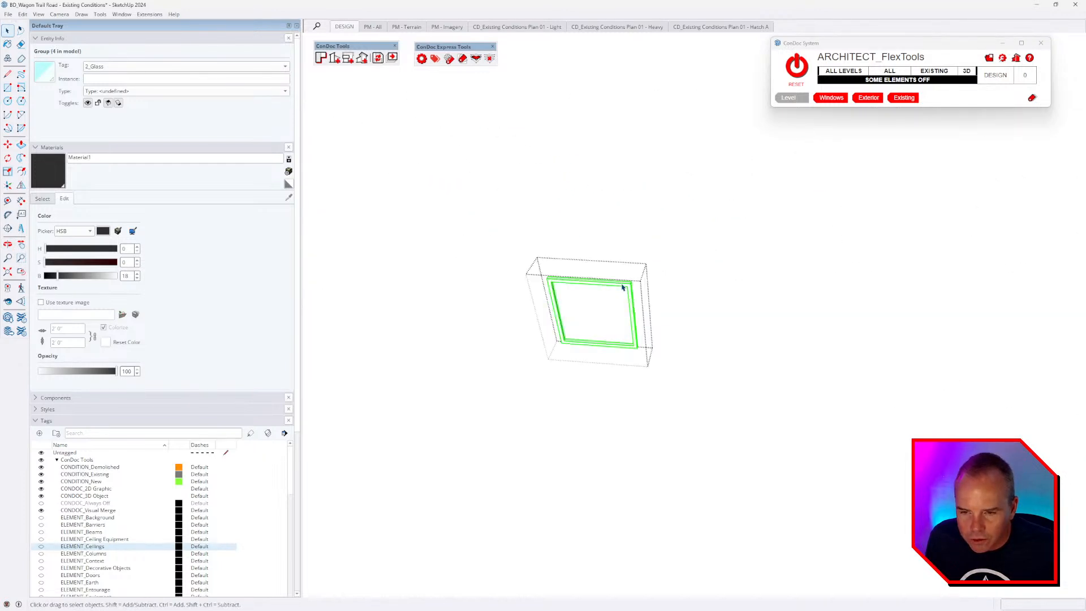
pyautogui.scroll(3, 623, 287)
pyautogui.click(623, 290)
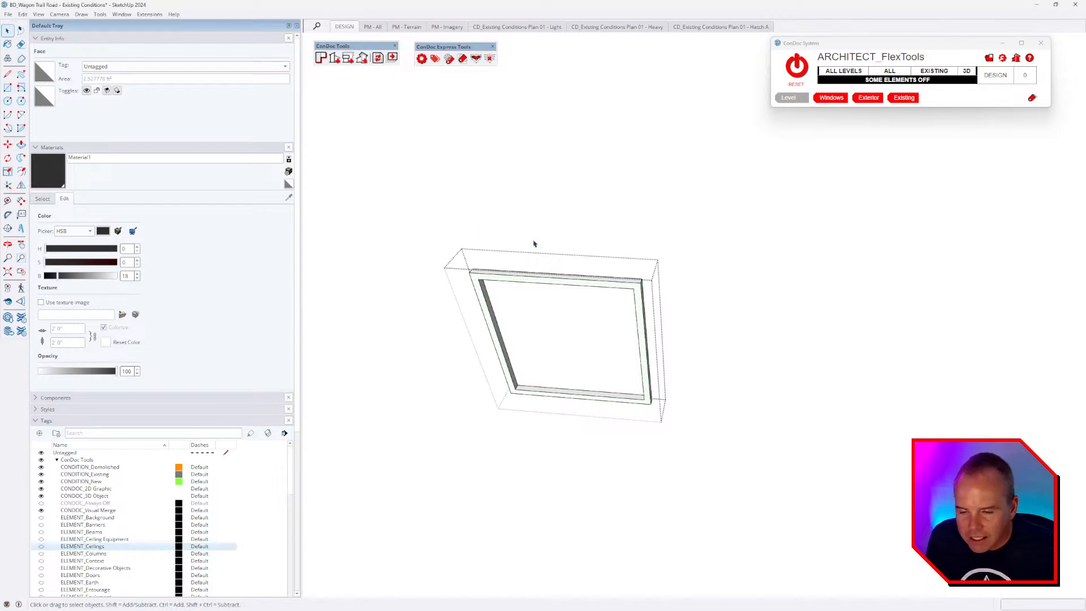
pyautogui.moveTo(640, 294); pyautogui.dragTo(617, 325, button='middle')
pyautogui.press('Escape')
pyautogui.scroll(-2, 618, 281)
pyautogui.scroll(-2, 617, 326)
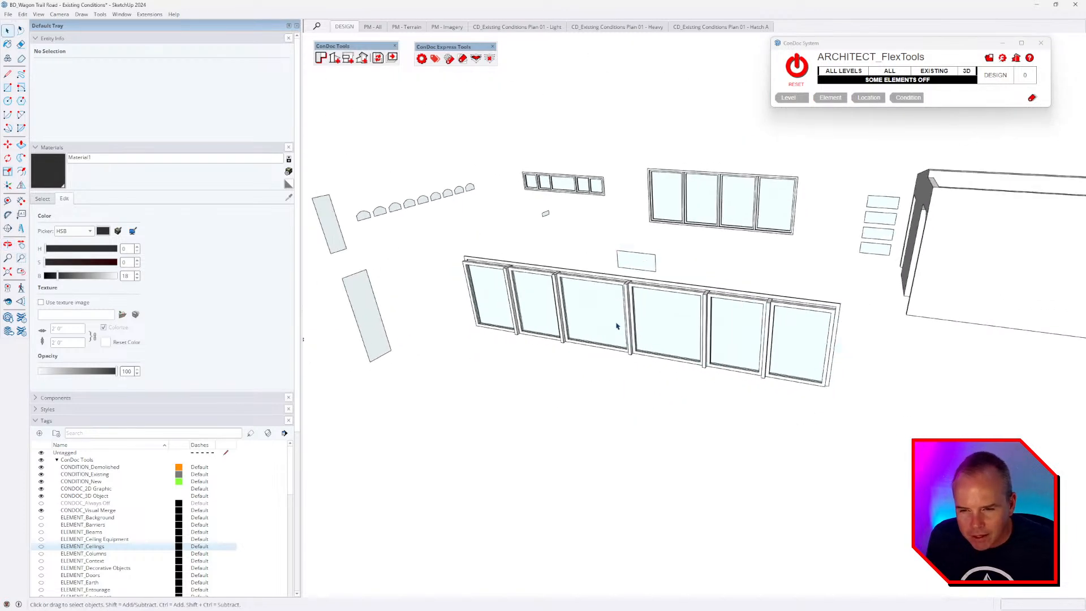
# Open the third pane's glass group in the six-pane window, examine its contents, and close the group.
pyautogui.doubleClick(617, 326)
pyautogui.doubleClick(586, 307)
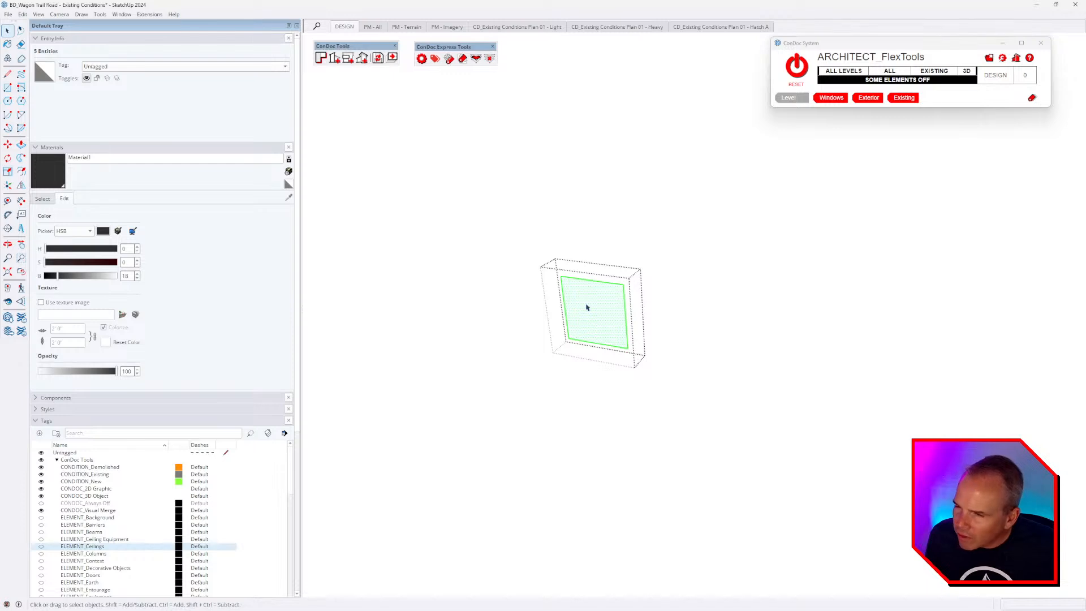
pyautogui.click(587, 311)
pyautogui.press('Escape')
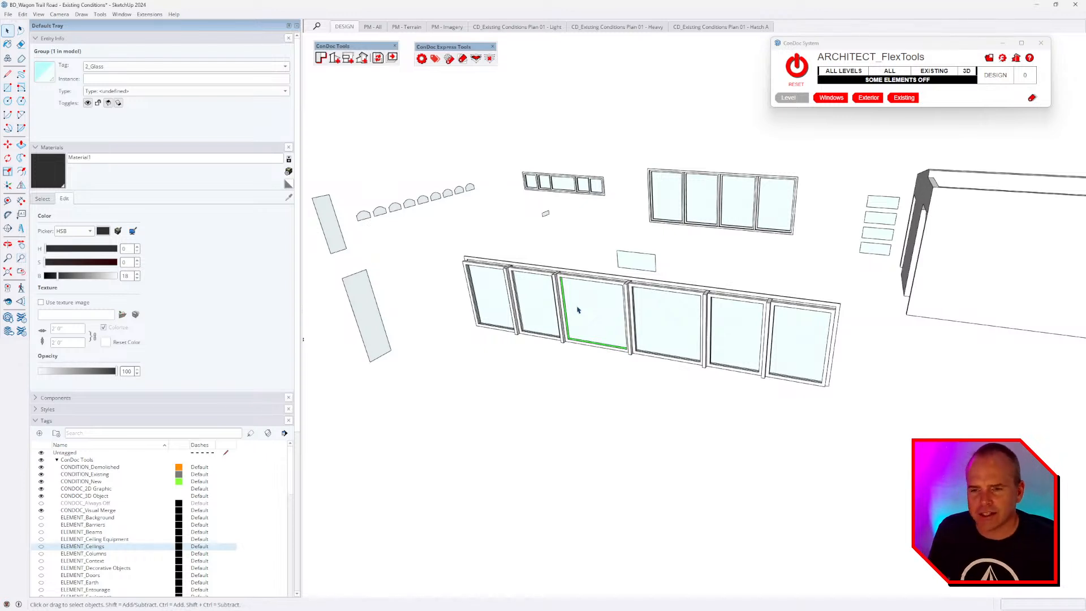
# Select every nested group of the six-pane window and explode them all into loose geometry.
pyautogui.scroll(-1, 589, 308)
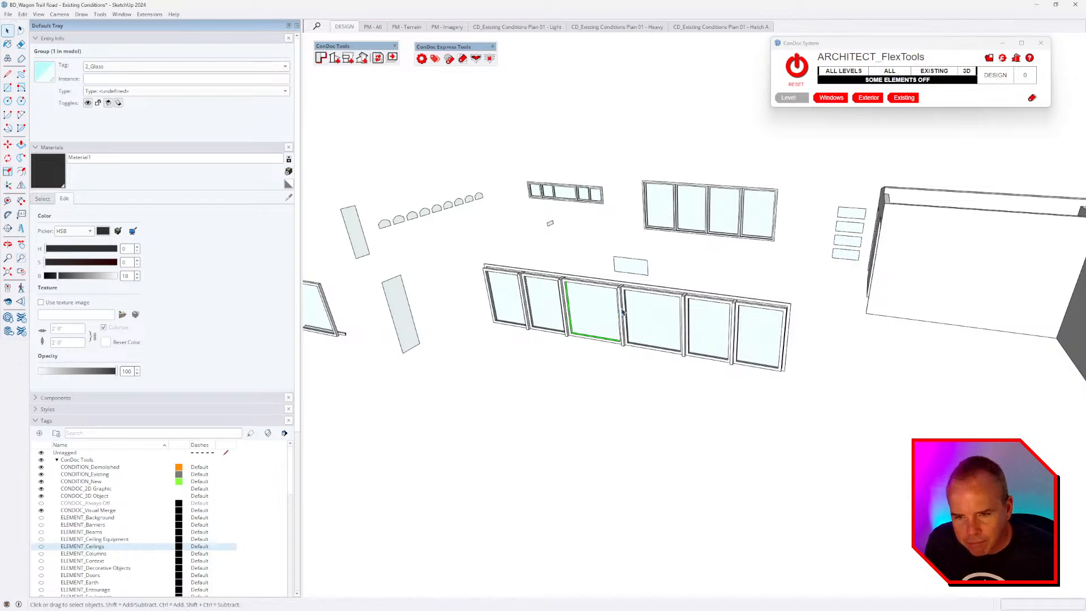
pyautogui.scroll(-1, 623, 316)
pyautogui.moveTo(628, 310); pyautogui.dragTo(734, 365, button='middle')
pyautogui.moveTo(564, 308); pyautogui.dragTo(835, 406)
pyautogui.moveTo(763, 357); pyautogui.dragTo(665, 303, button='middle')
pyautogui.hotkey('shift', 'x')
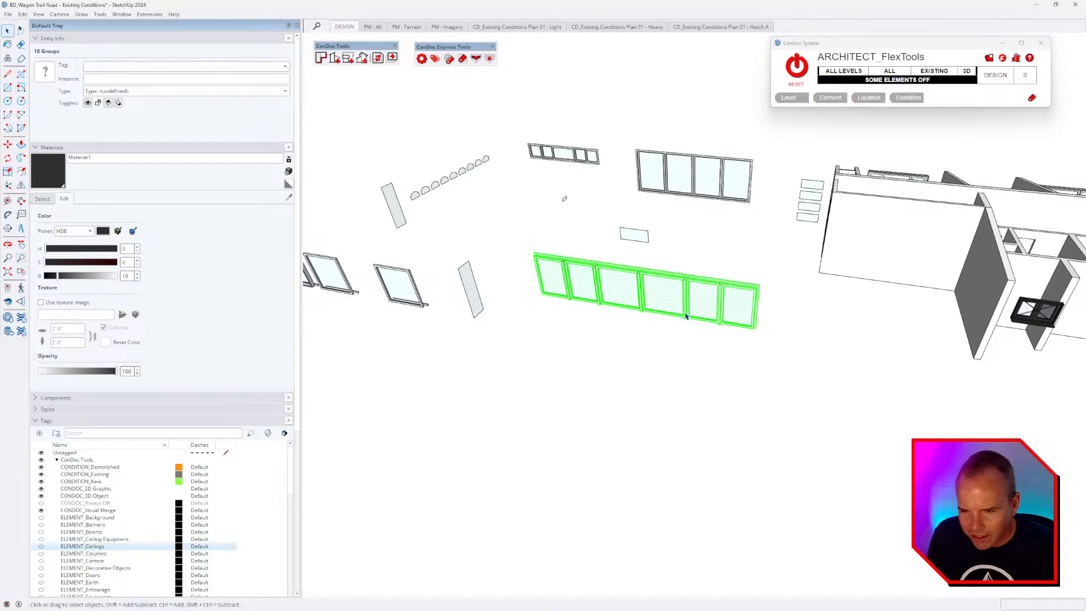
pyautogui.scroll(3, 687, 317)
pyautogui.click(793, 378)
pyautogui.moveTo(750, 396); pyautogui.dragTo(588, 253, button='middle')
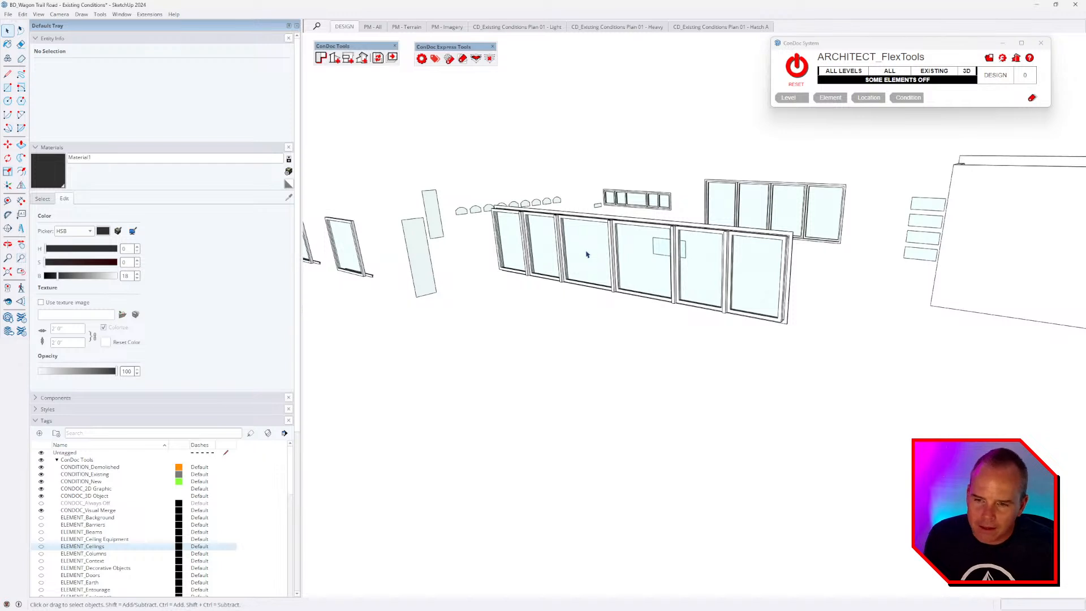
# Select all the connected geometry of the six-pane window and make it a single group.
pyautogui.click(587, 253)
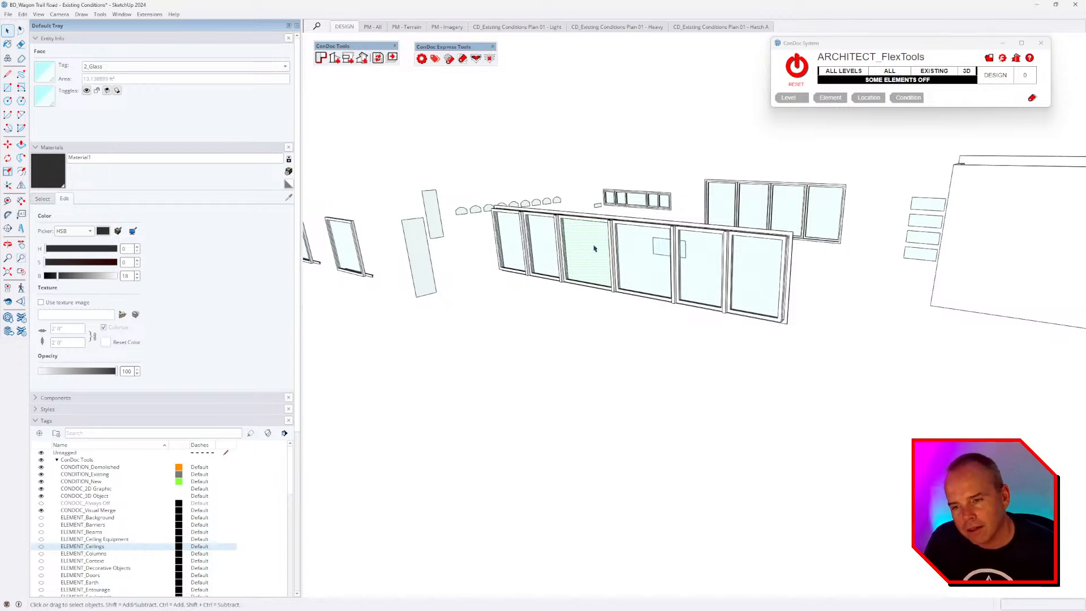
pyautogui.tripleClick(593, 247)
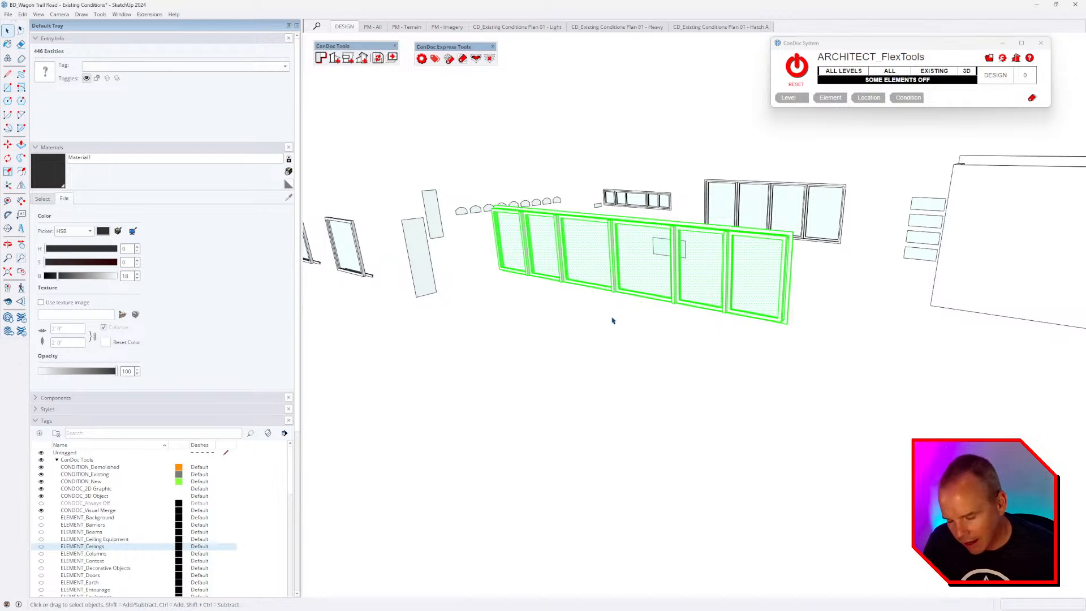
pyautogui.hotkey('ctrl', 'g')
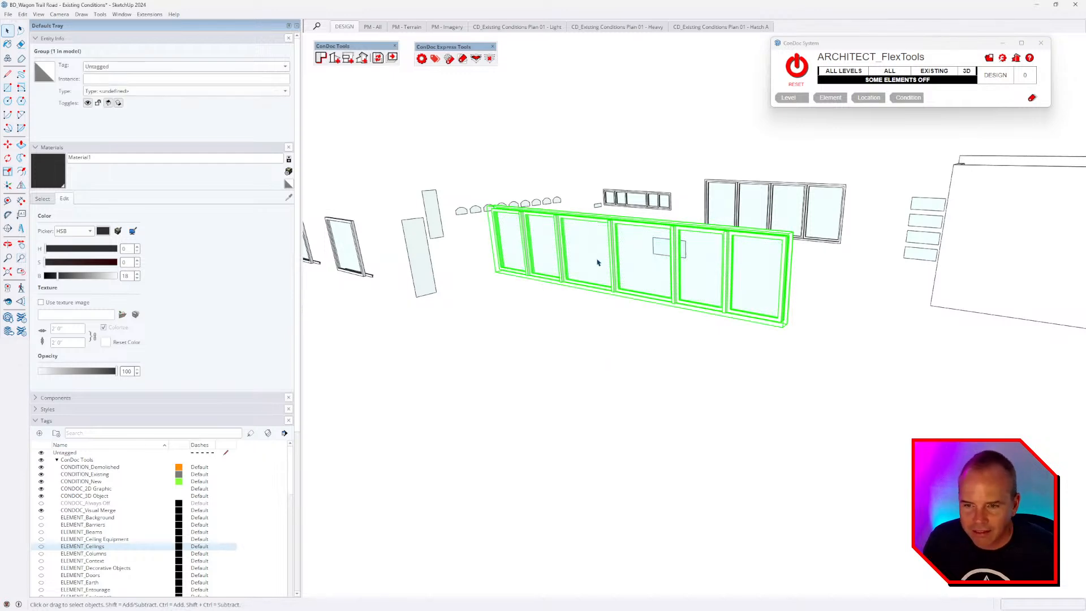
# Open the six-pane window group, paint all its frame faces with the plain dark material, check a frame face, and close the group.
pyautogui.doubleClick(597, 261)
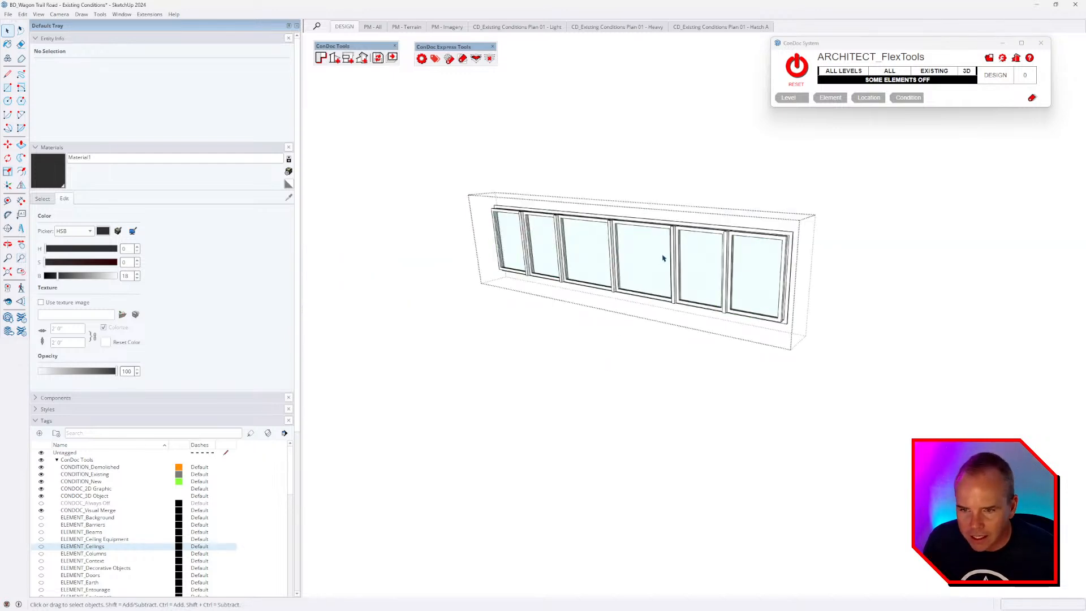
pyautogui.scroll(2, 663, 254)
pyautogui.press('b')
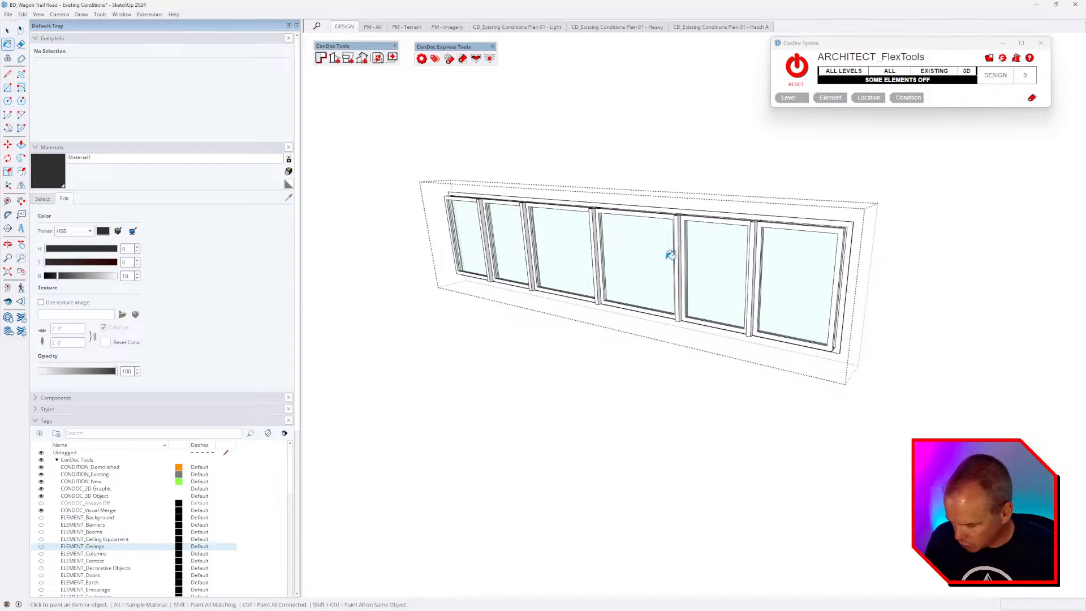
pyautogui.click(654, 211)
pyautogui.press('space')
pyautogui.scroll(1, 679, 229)
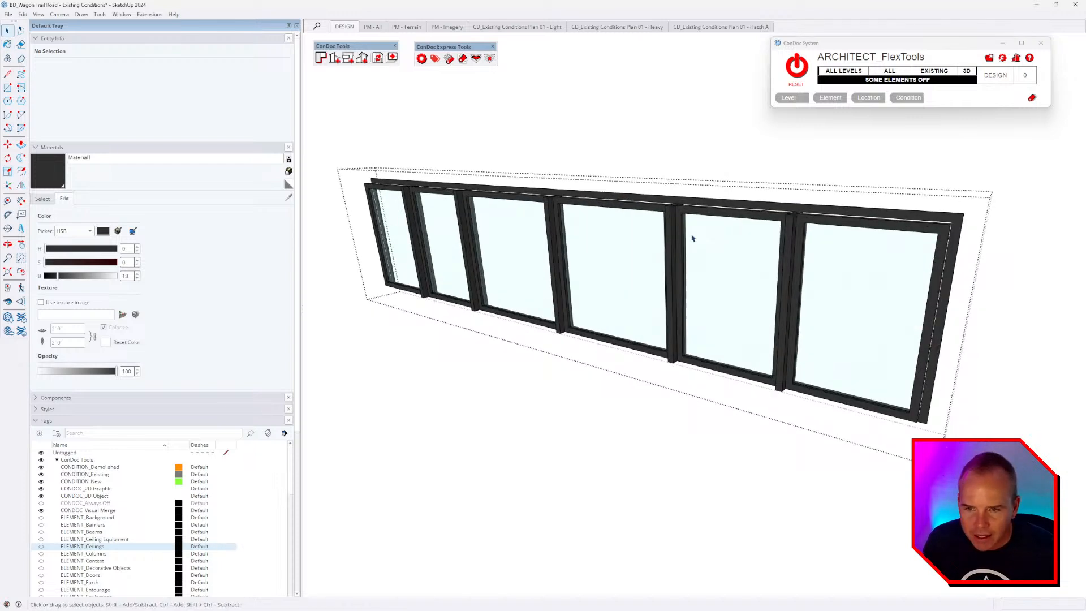
pyautogui.click(666, 213)
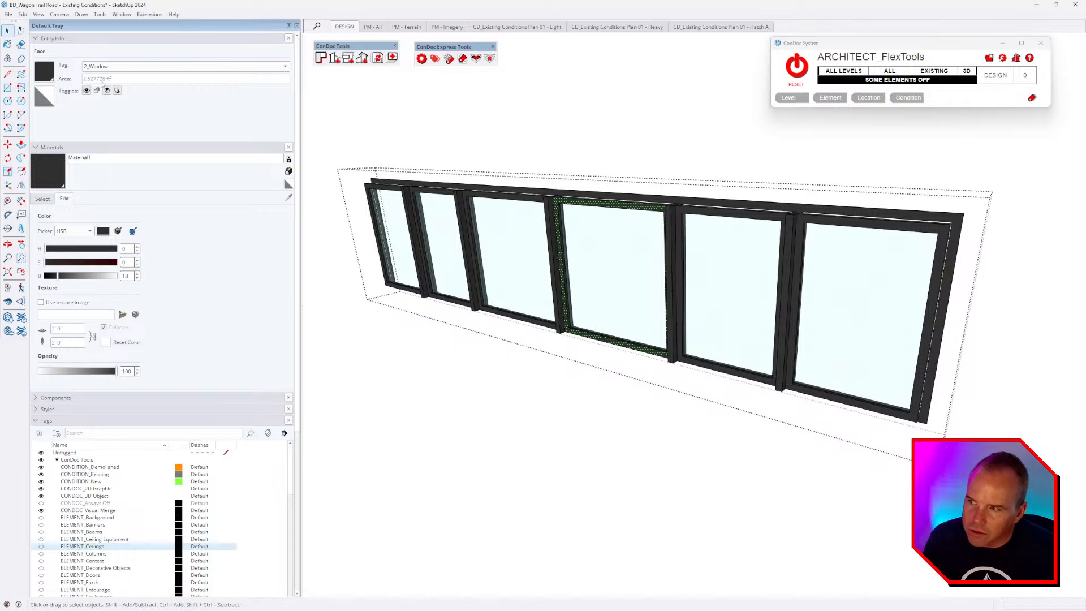
pyautogui.moveTo(684, 288)
pyautogui.mouseDown(button='middle')
pyautogui.moveTo(718, 296)
pyautogui.moveTo(694, 353)
pyautogui.moveTo(698, 289)
pyautogui.mouseUp(button='middle')
pyautogui.scroll(-2, 697, 288)
pyautogui.press('Escape')
pyautogui.scroll(-4, 656, 293)
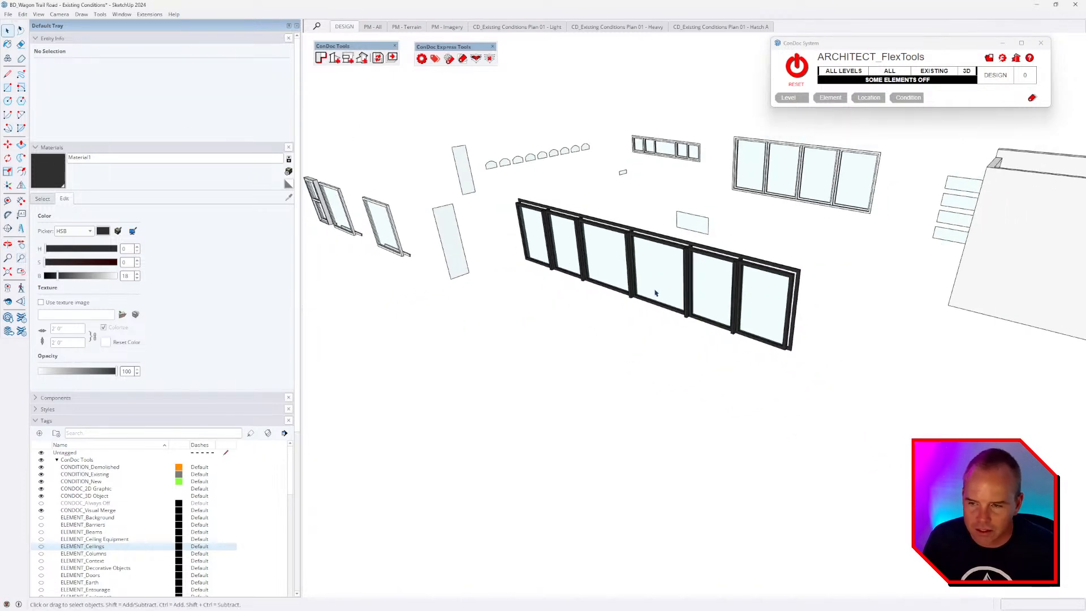
# Select the tall glass panel beside the six-pane window and restore the visibility of all elements.
pyautogui.moveTo(502, 296); pyautogui.dragTo(671, 263, button='middle')
pyautogui.scroll(3, 688, 286)
pyautogui.click(688, 283)
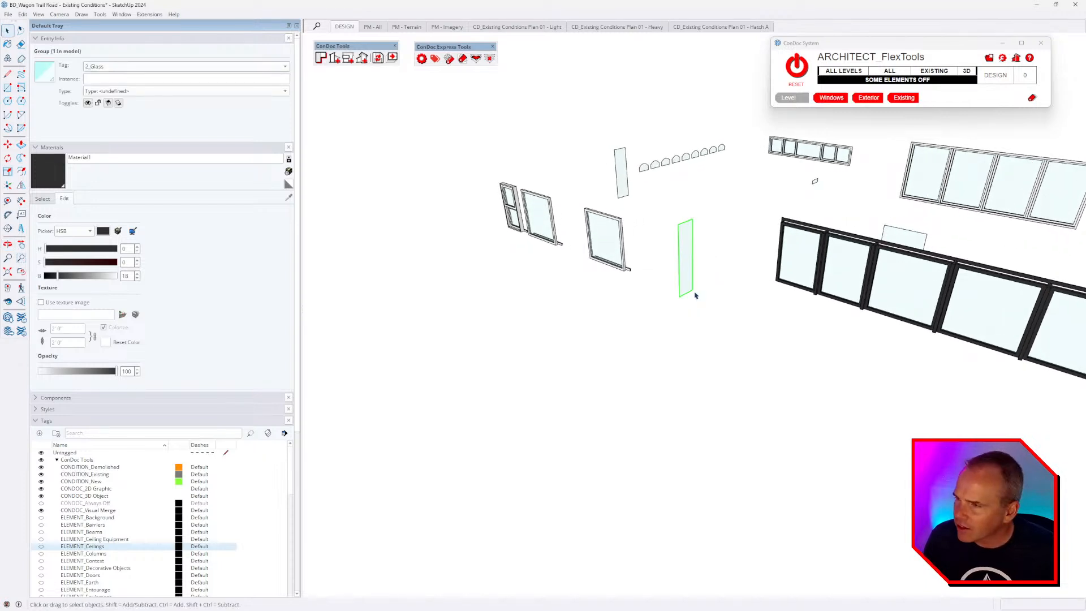
pyautogui.click(796, 64)
# Merge the frame and glass groups of the tall narrow door at the siding corner into one group and open it.
pyautogui.moveTo(733, 237); pyautogui.dragTo(622, 176, button='middle')
pyautogui.scroll(2, 648, 187)
pyautogui.click(641, 164)
pyautogui.keyDown('shift'); pyautogui.click(626, 228); pyautogui.keyUp('shift')
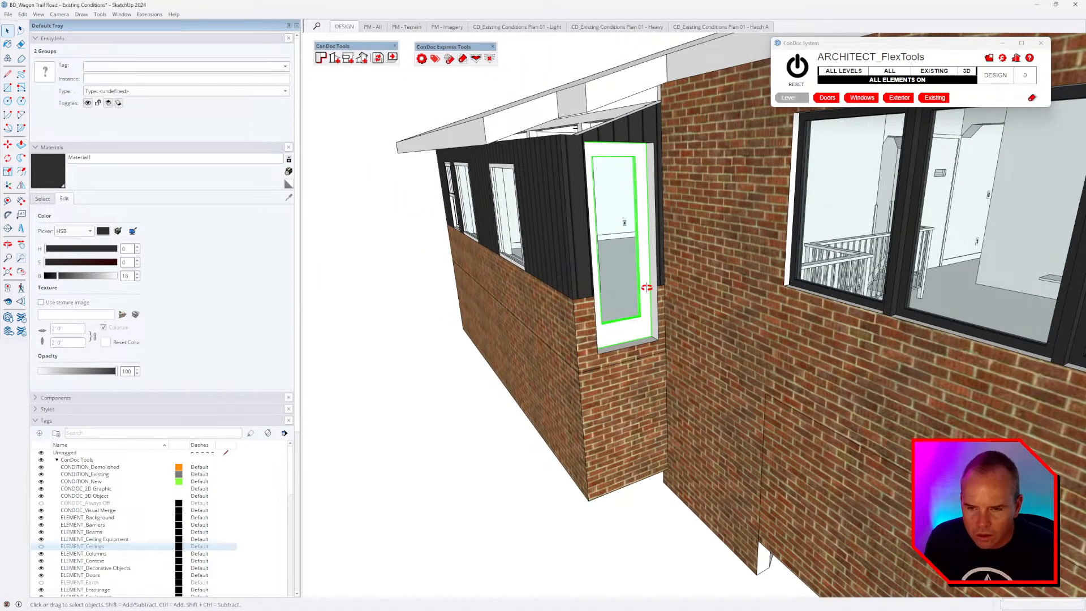
pyautogui.scroll(3, 646, 288)
pyautogui.doubleClick(625, 269)
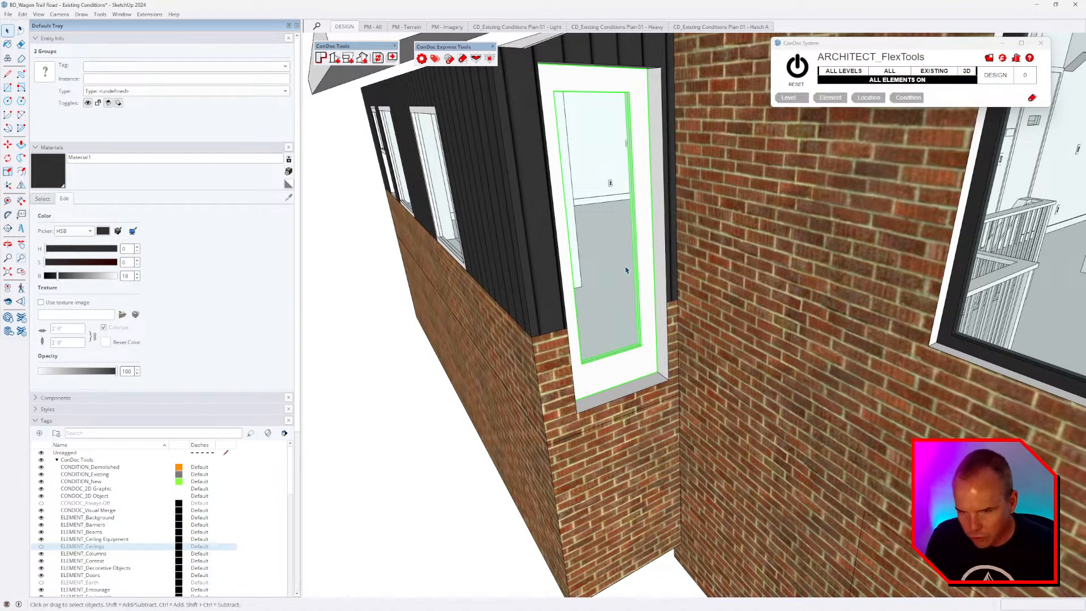
pyautogui.press('h')
pyautogui.moveTo(724, 207); pyautogui.dragTo(535, 453)
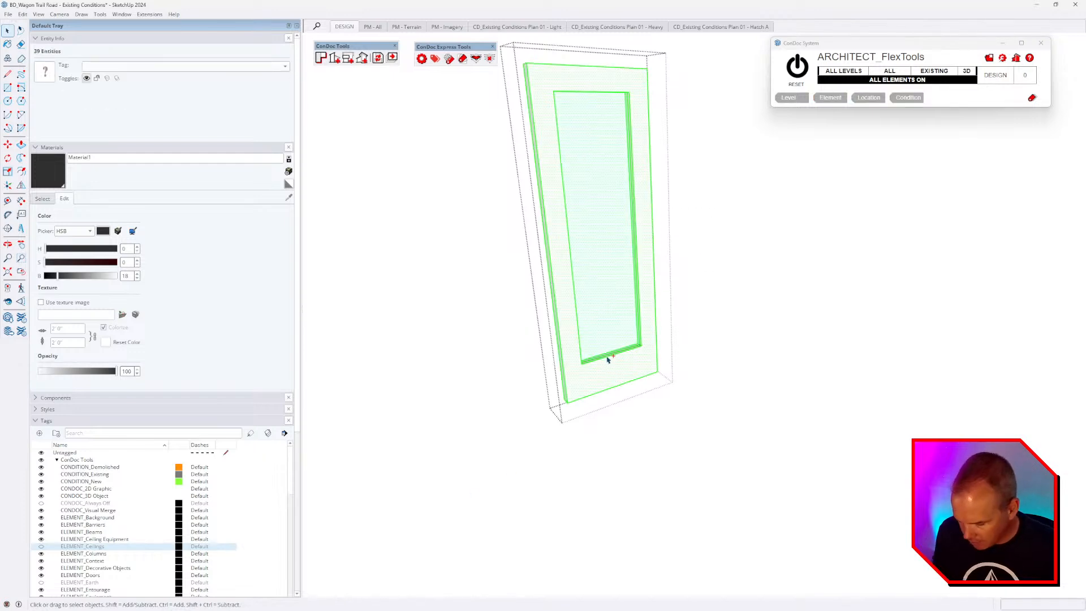
# Paint all the frame faces of the tall narrow corner door with the plain dark material and close its group.
pyautogui.hotkey('ctrl', 't')
pyautogui.press('b')
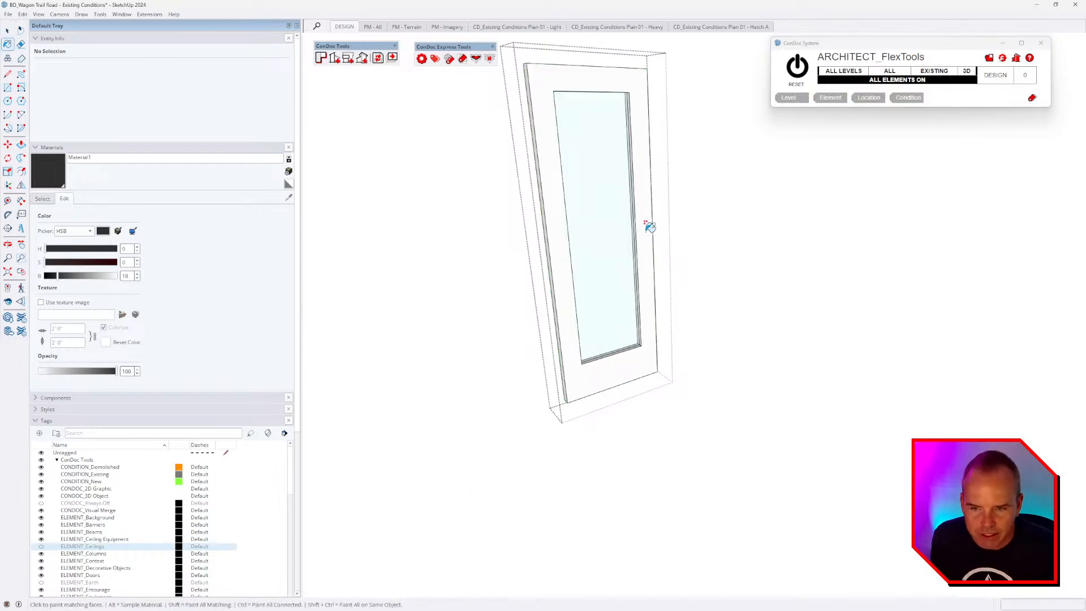
pyautogui.keyDown('shift'); pyautogui.click(651, 234); pyautogui.keyUp('shift')
pyautogui.scroll(-3, 649, 323)
pyautogui.press('space')
pyautogui.press('Escape')
pyautogui.moveTo(636, 324); pyautogui.dragTo(706, 343, button='middle')
pyautogui.click(637, 273)
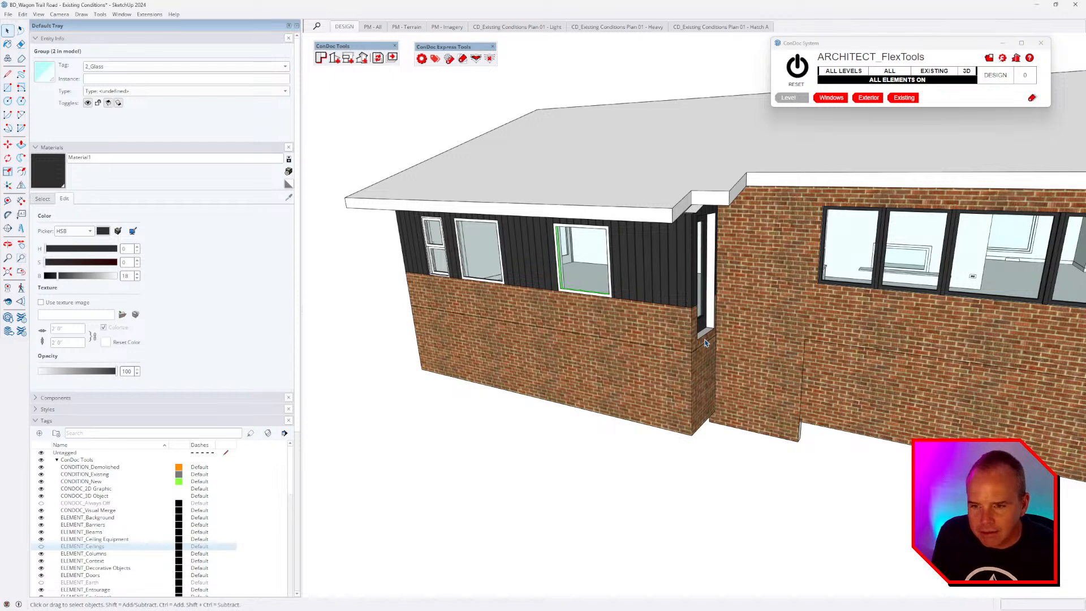
pyautogui.moveTo(650, 243); pyautogui.dragTo(433, 132, button='middle')
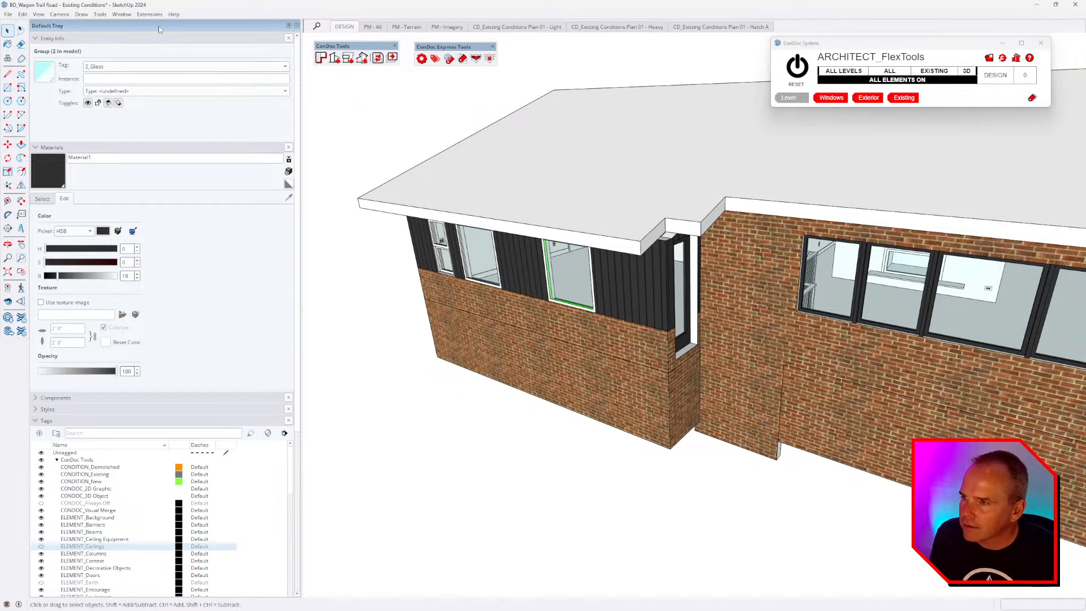
pyautogui.moveTo(630, 187); pyautogui.dragTo(625, 184, button='middle')
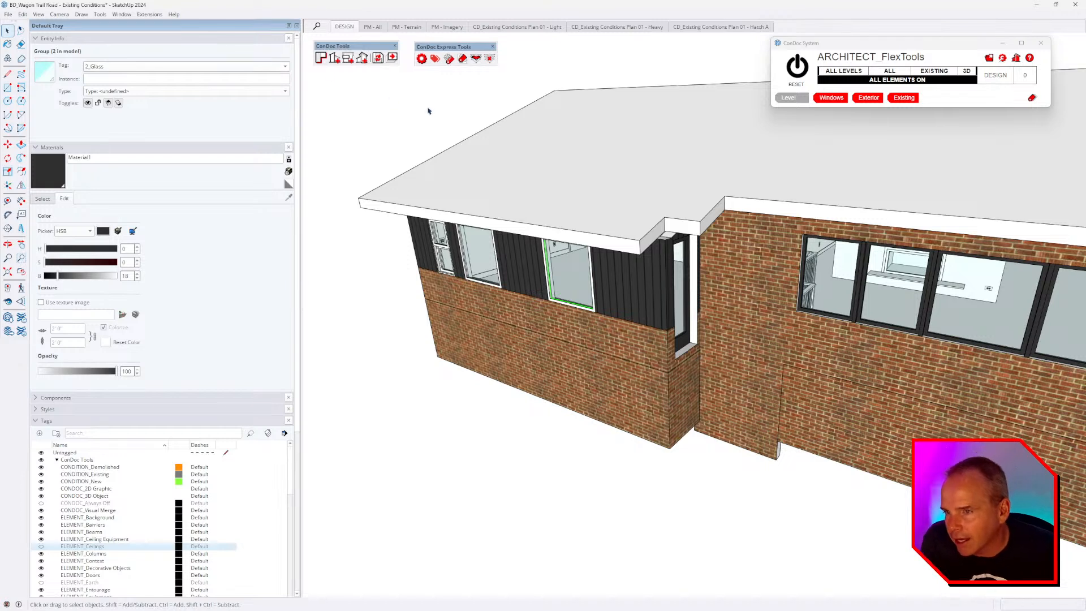
pyautogui.click(462, 60)
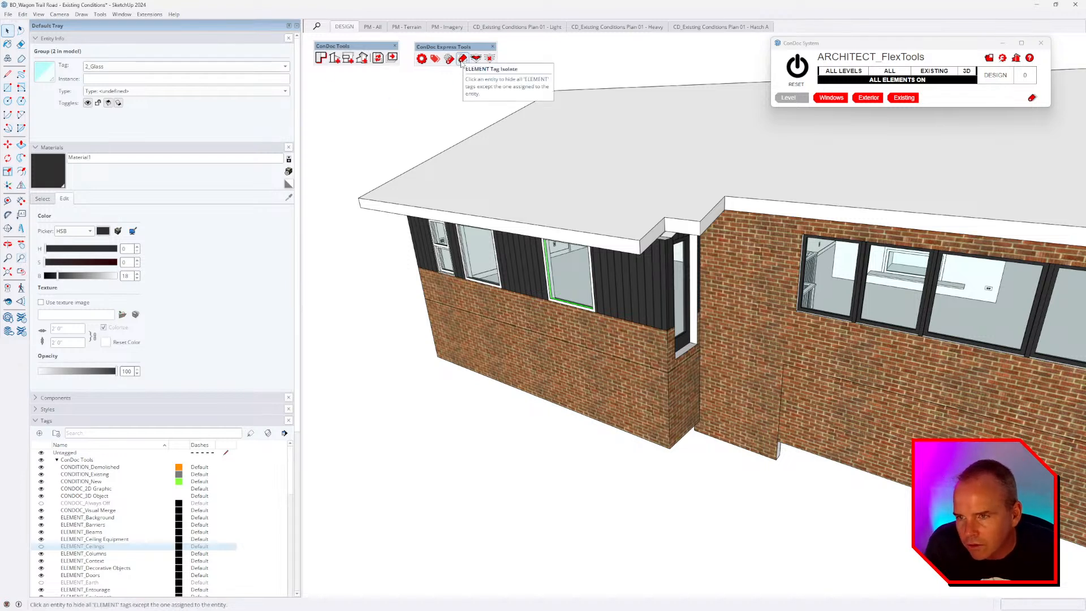
pyautogui.press('Escape')
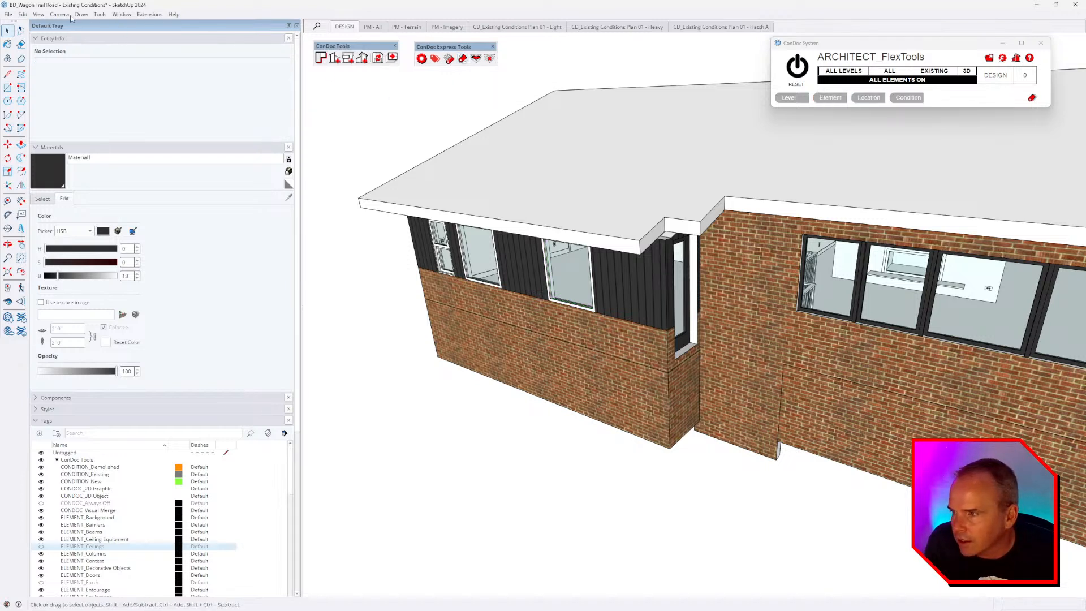
# Assign the shortcut I to the ConDoc Express Tools function ELEMENT Tag Isolate, accept its reassignment, and save the preferences.
pyautogui.click(38, 14)
pyautogui.moveTo(23, 17)
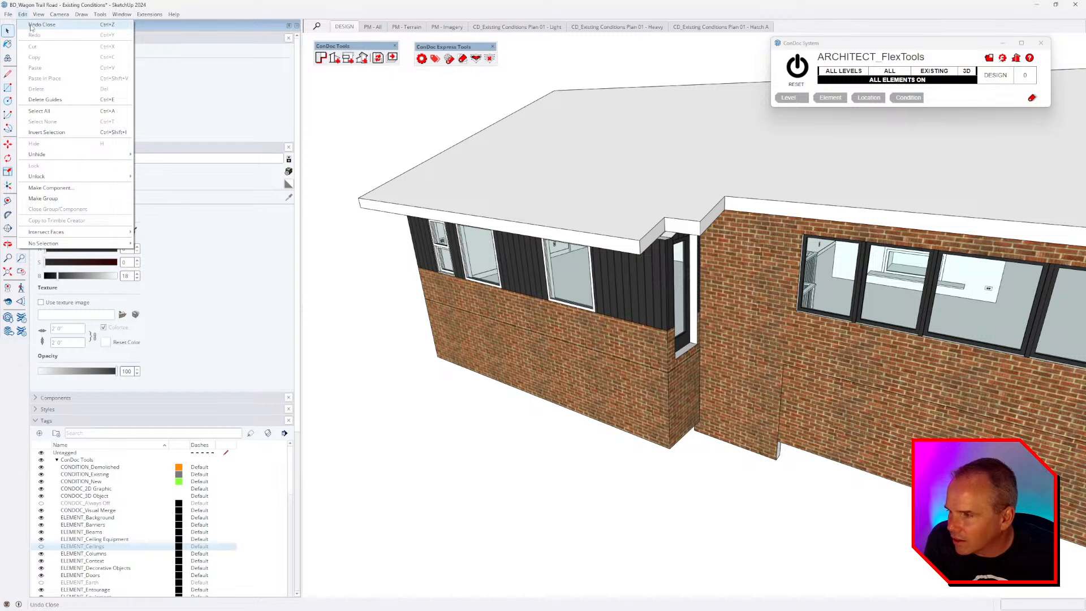
pyautogui.moveTo(121, 14)
pyautogui.click(137, 68)
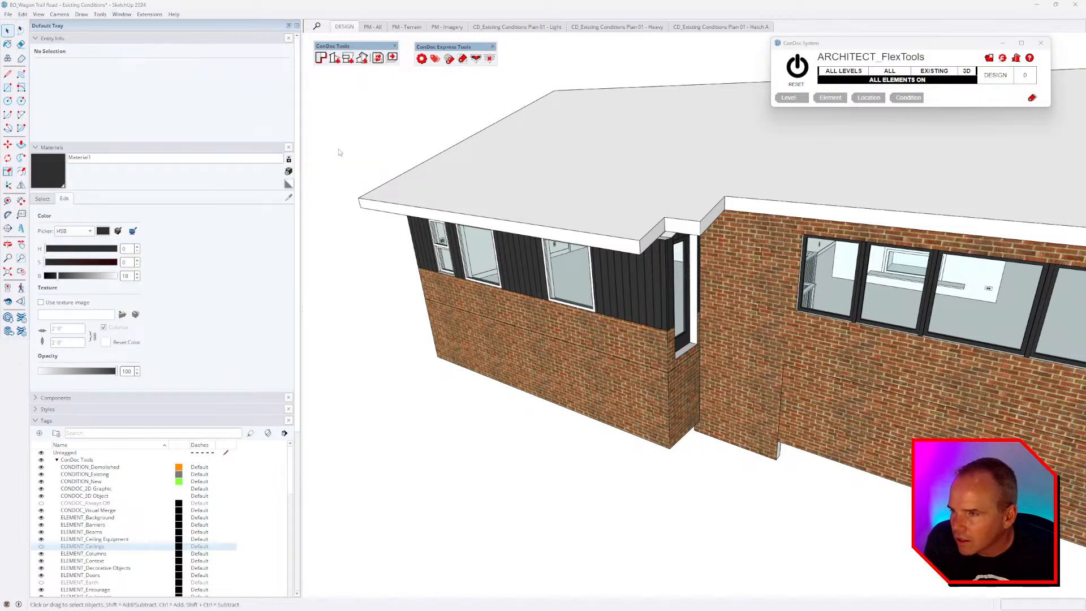
pyautogui.click(374, 111)
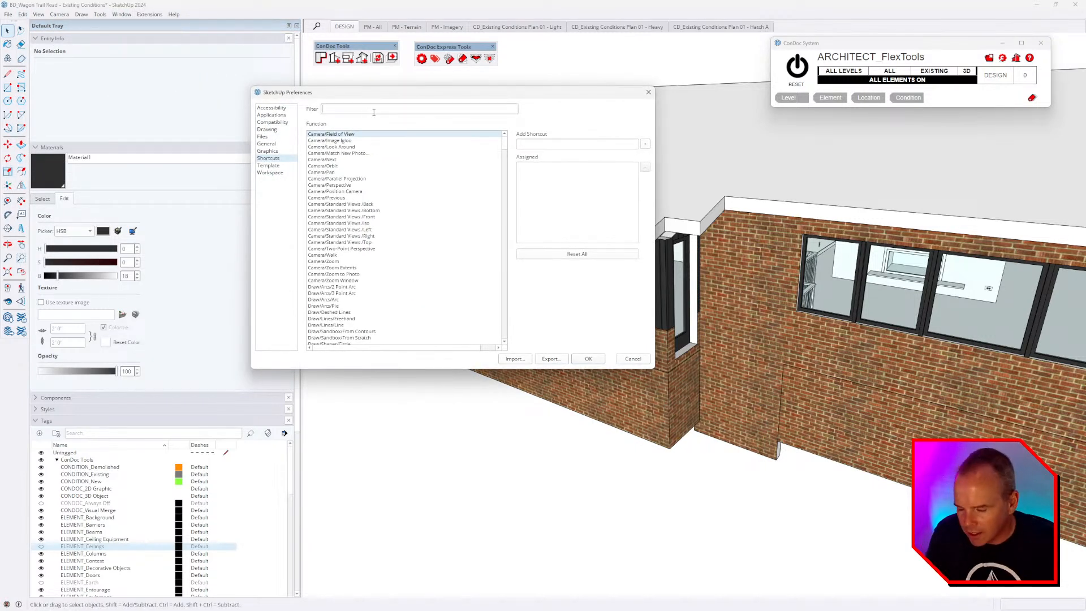
pyautogui.write('isol')
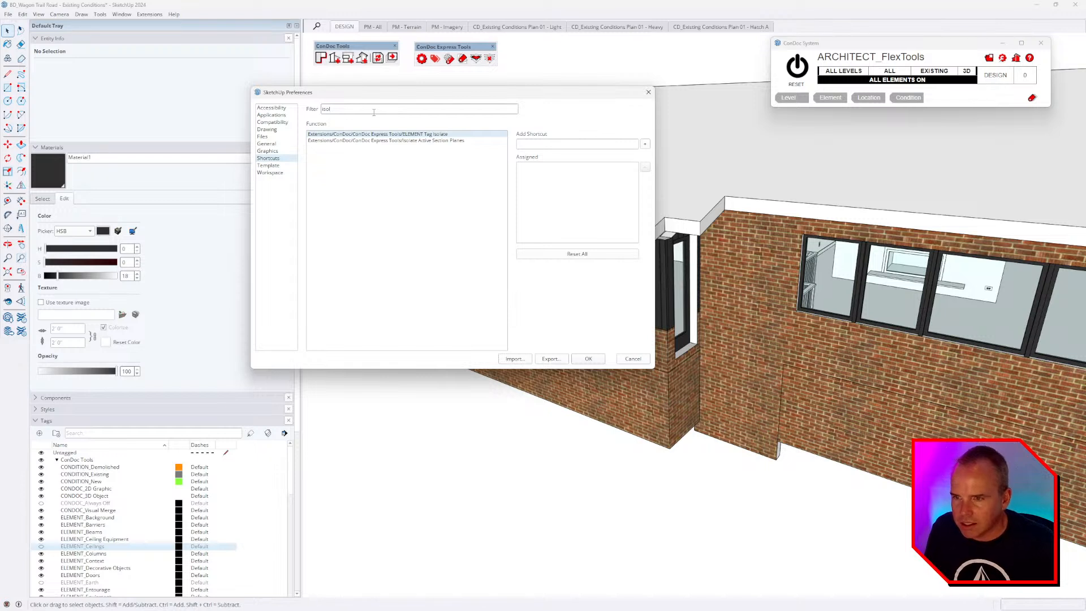
pyautogui.click(566, 145)
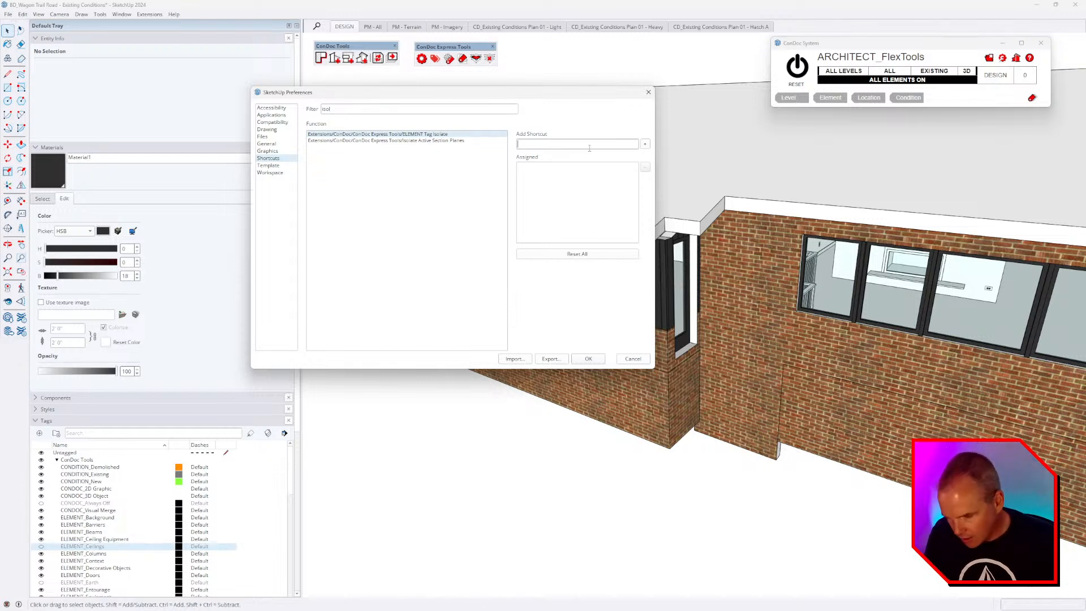
pyautogui.click(645, 143)
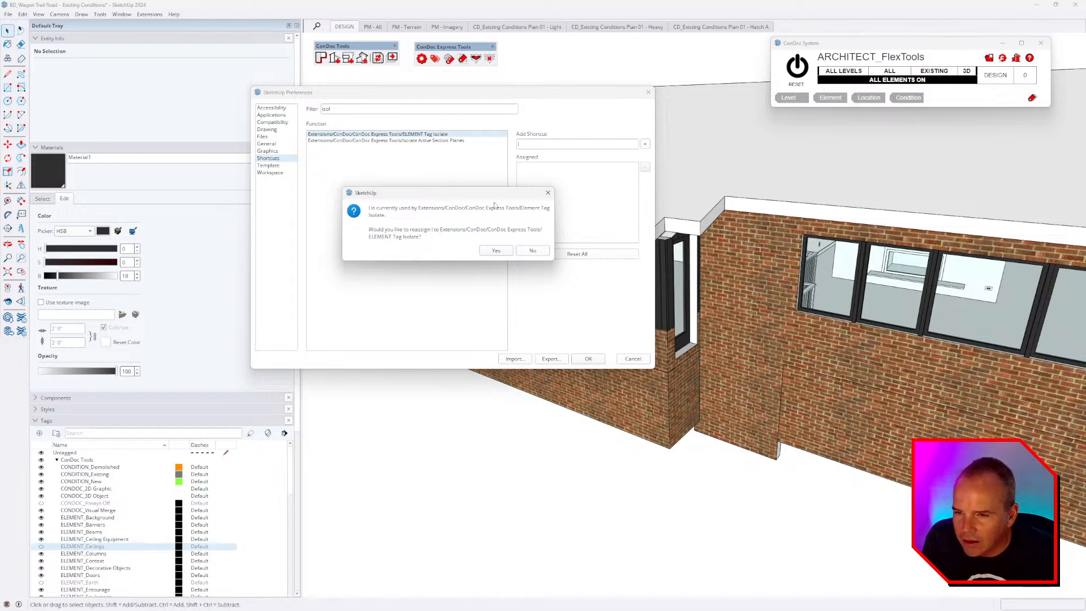
pyautogui.click(498, 253)
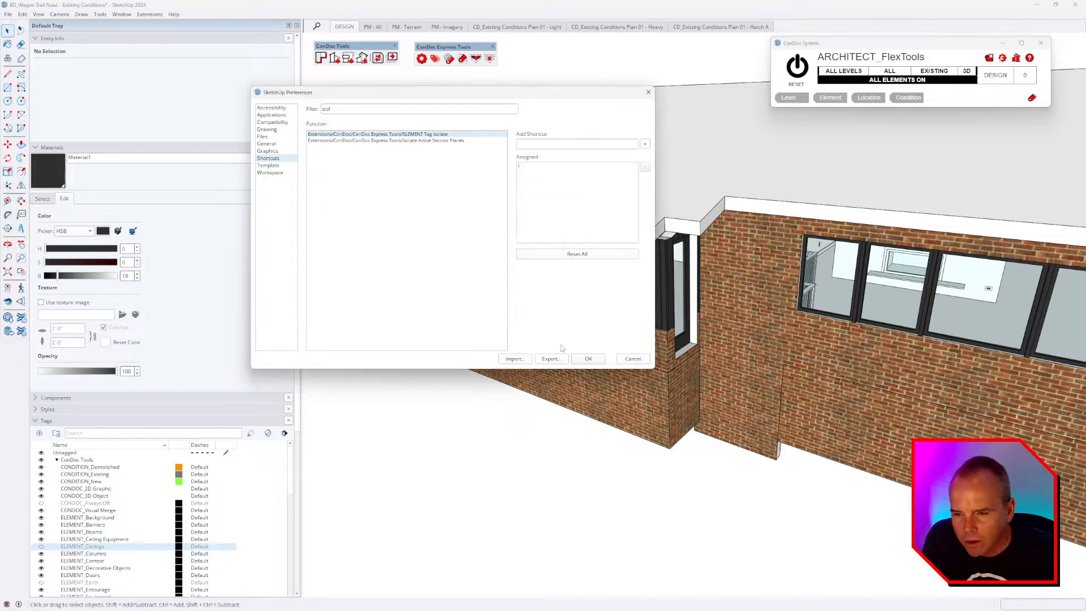
pyautogui.click(591, 360)
# Select the glass of the siding window nearest the corner and isolate the Windows elements.
pyautogui.rightClick(446, 59)
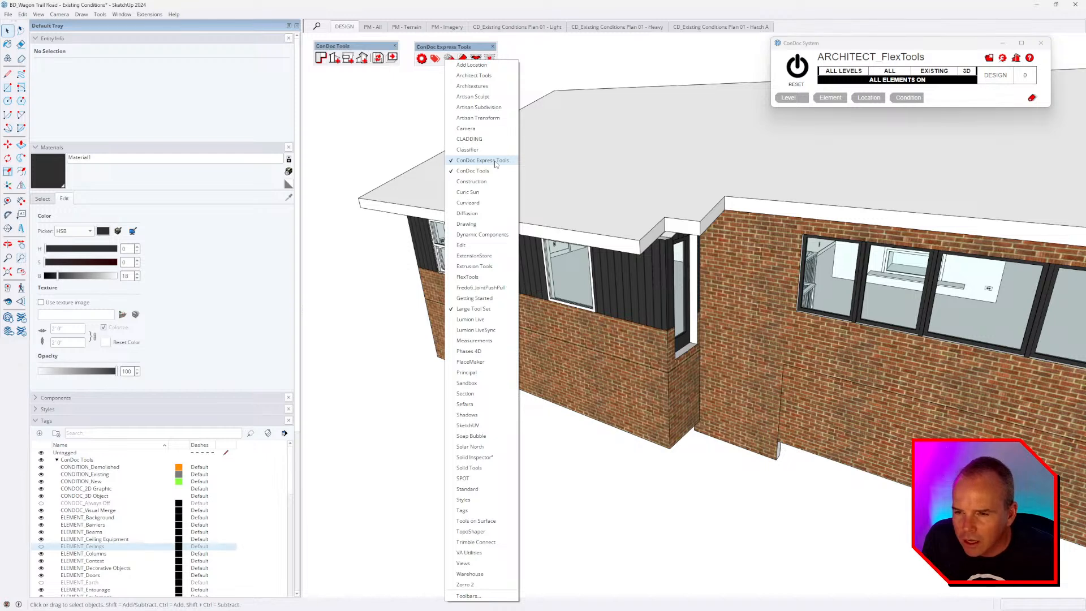
pyautogui.click(426, 168)
pyautogui.click(589, 306)
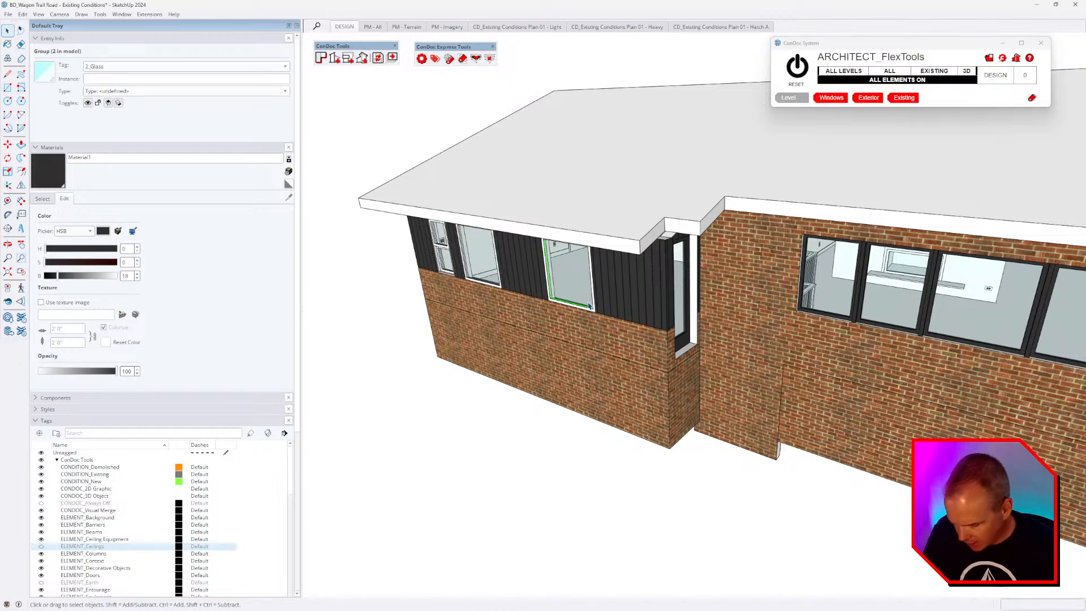
pyautogui.press('i')
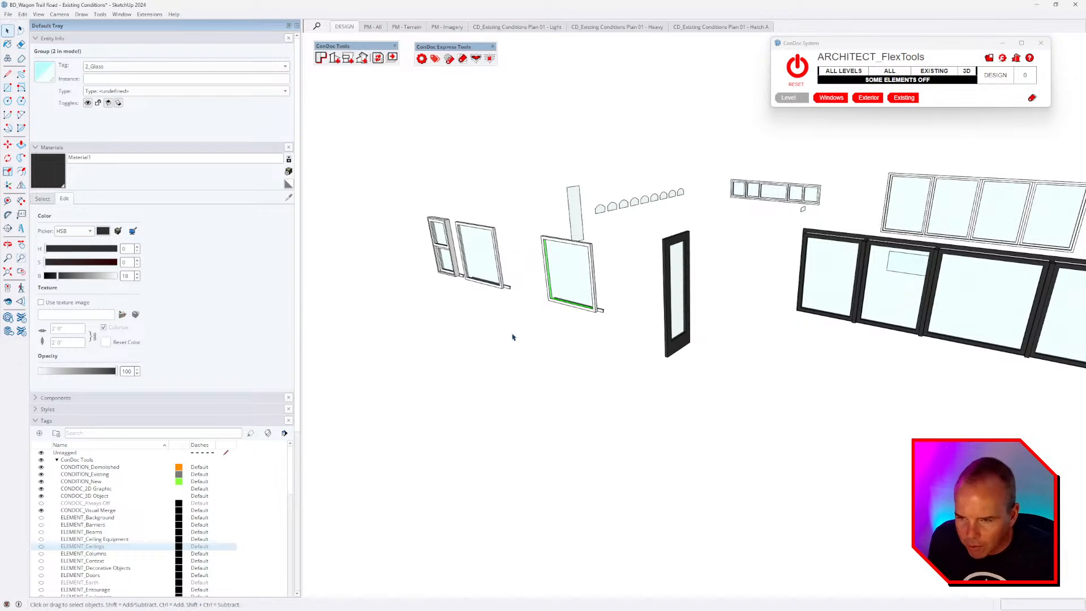
# Clear the selection, reposition the ConDoc Express Tools toolbar, and open the ConDoc Tags window.
pyautogui.click(497, 159)
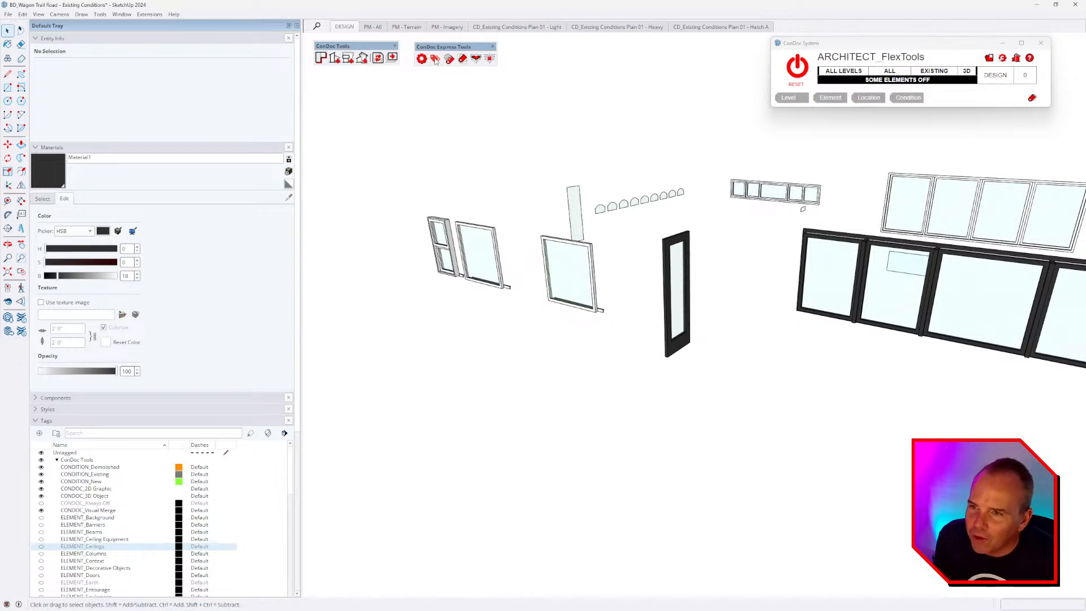
pyautogui.moveTo(435, 59); pyautogui.dragTo(475, 64)
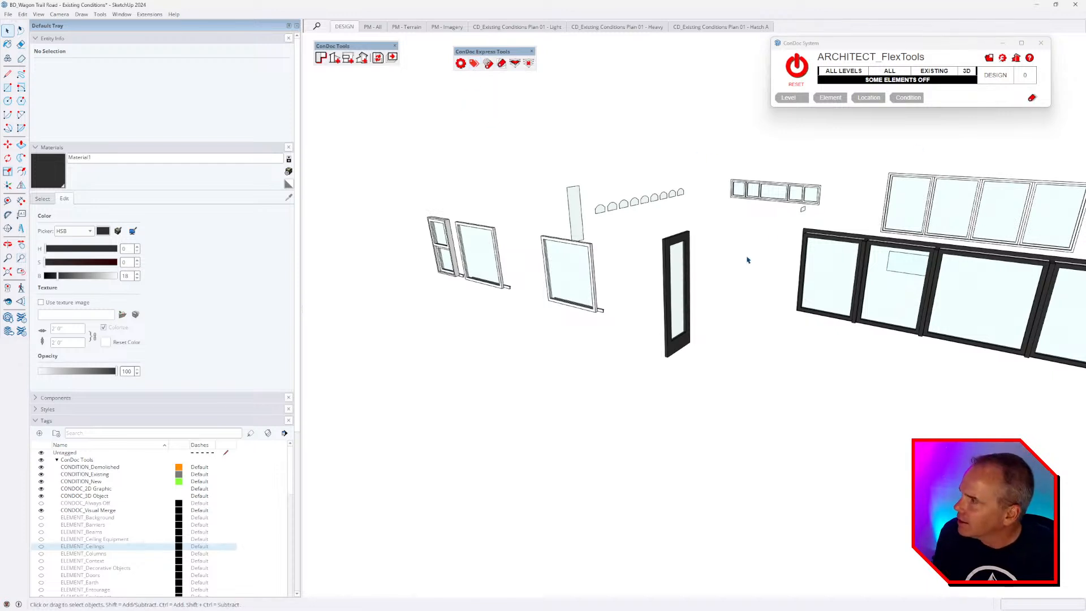
pyautogui.click(1032, 98)
pyautogui.moveTo(946, 158); pyautogui.dragTo(954, 129)
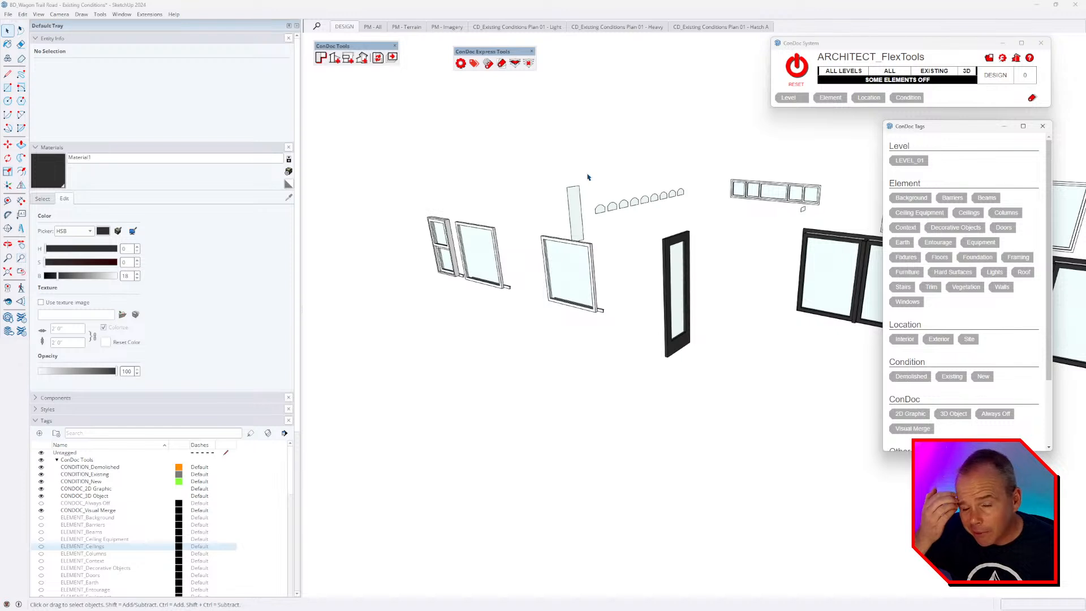
pyautogui.click(1042, 126)
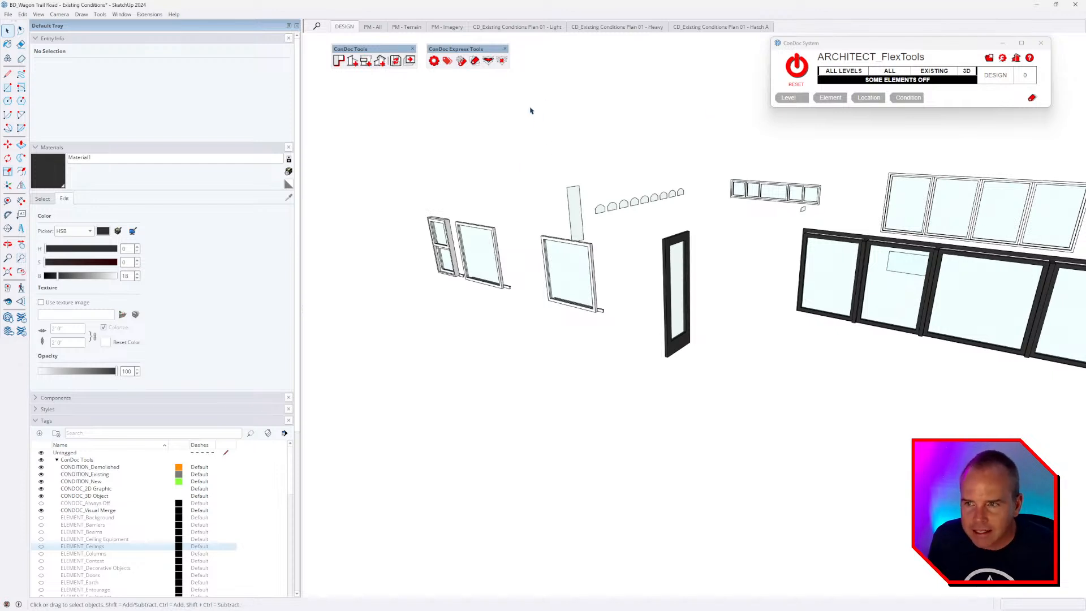
pyautogui.moveTo(456, 49); pyautogui.dragTo(469, 49)
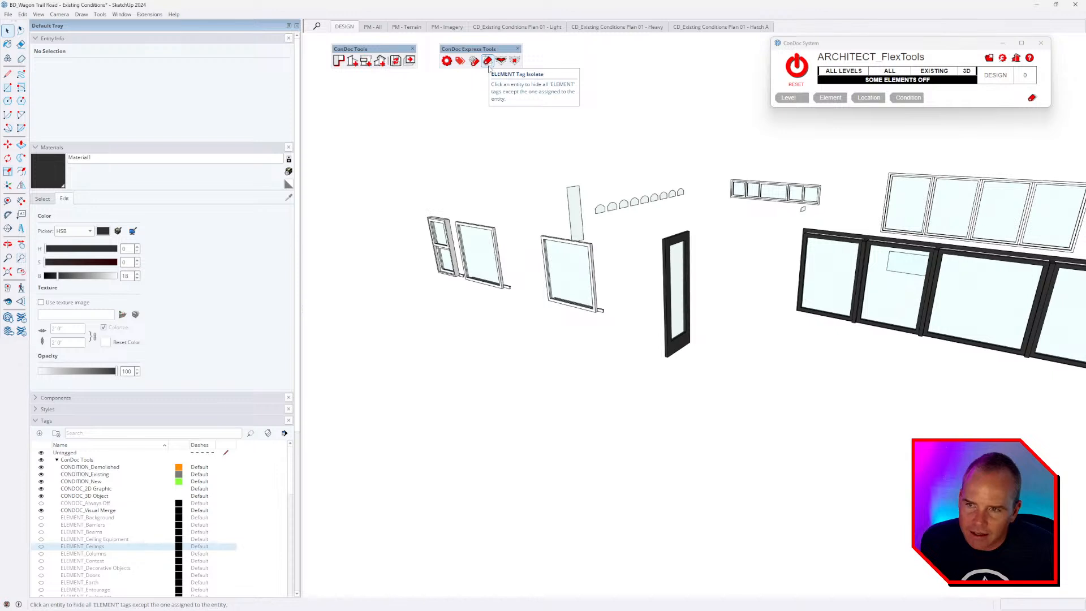
pyautogui.click(447, 61)
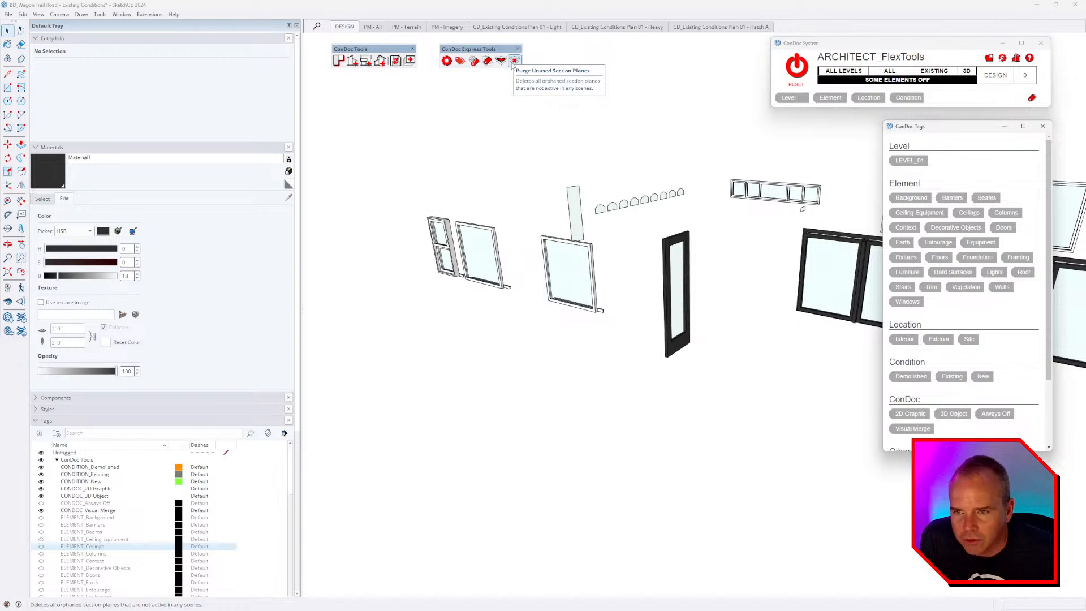
pyautogui.scroll(1, 622, 229)
pyautogui.scroll(-3, 573, 283)
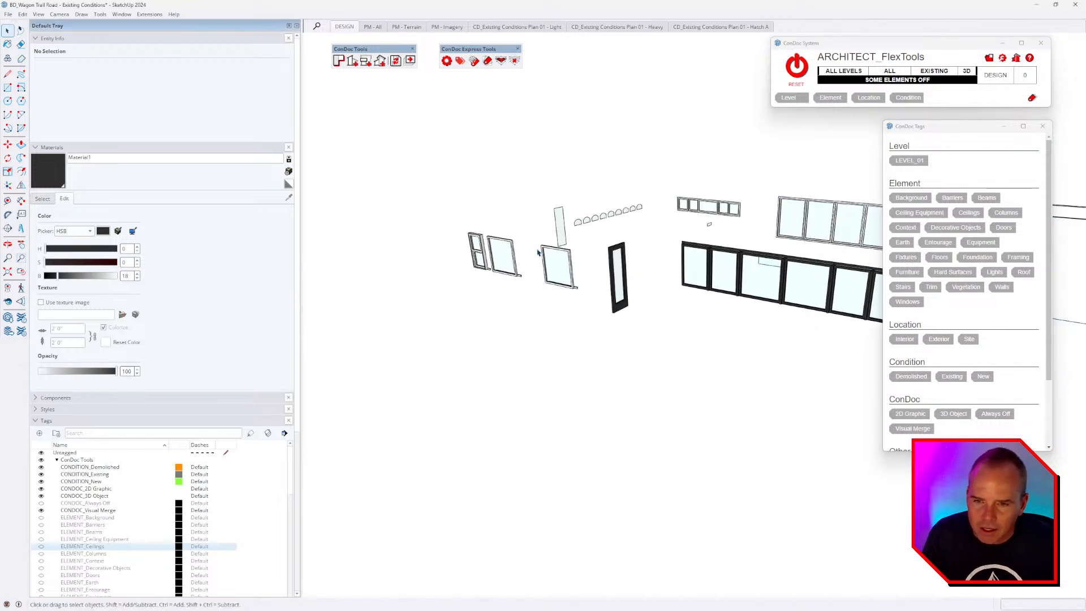
pyautogui.scroll(3, 634, 277)
pyautogui.click(605, 303)
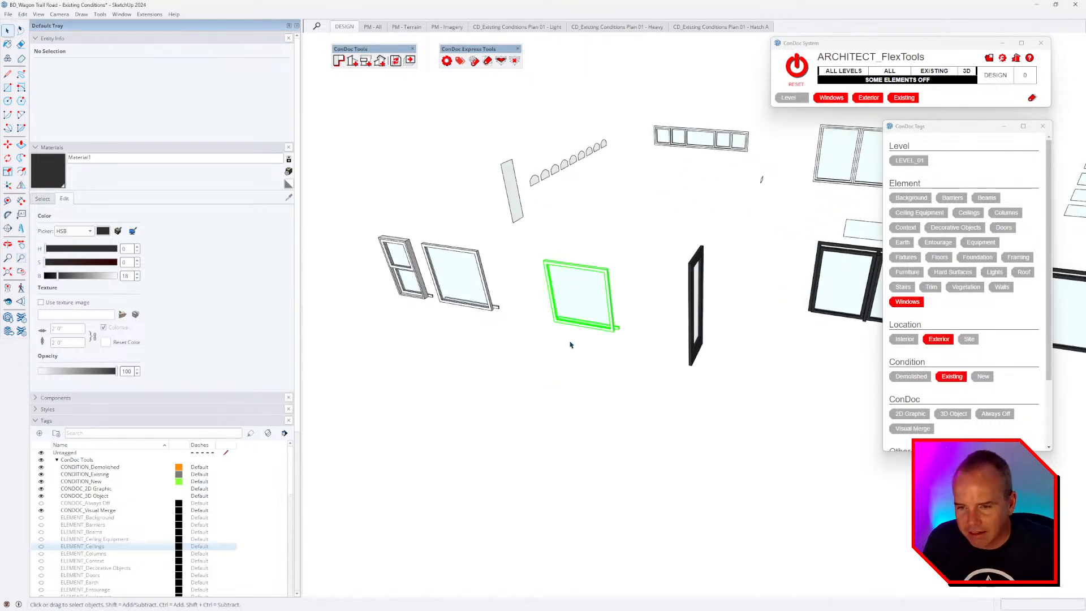
pyautogui.scroll(2, 569, 304)
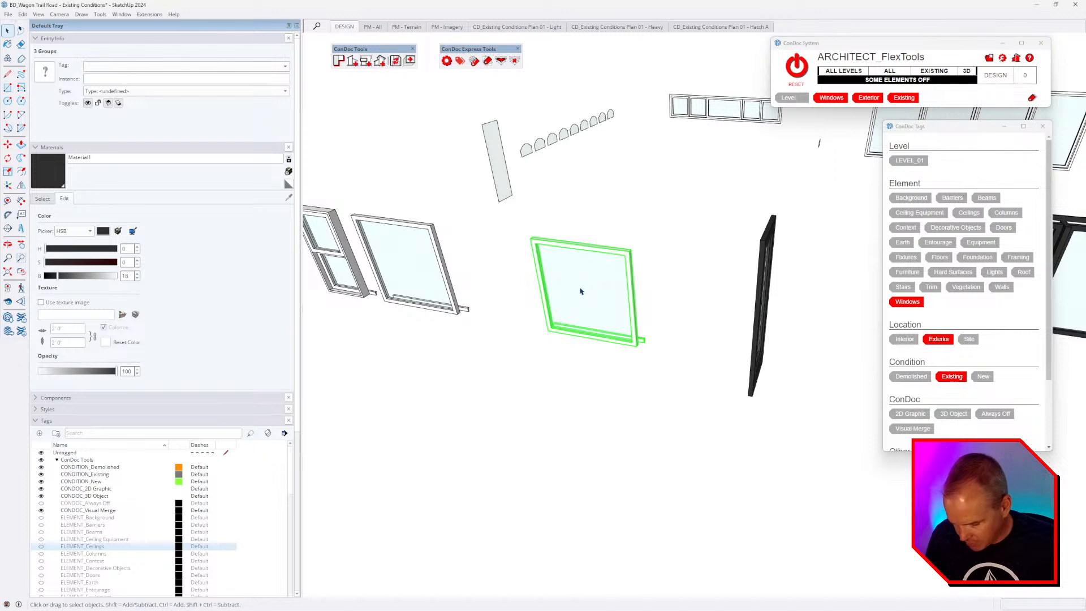
pyautogui.click(583, 293)
pyautogui.moveTo(594, 299); pyautogui.dragTo(724, 223, button='middle')
pyautogui.moveTo(722, 207); pyautogui.dragTo(560, 371)
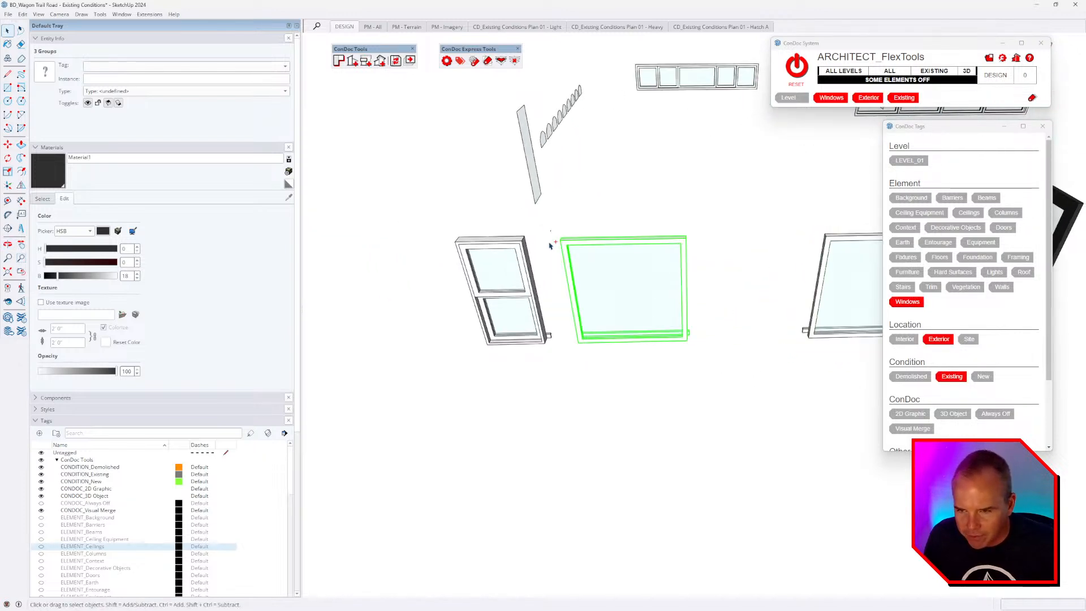
# Merge the six groups of the two-pane sash window into one group, open it, and explode the nested groups.
pyautogui.keyDown('ctrl'); pyautogui.moveTo(550, 246); pyautogui.dragTo(424, 398); pyautogui.keyUp('ctrl')
pyautogui.keyDown('shift'); pyautogui.click(560, 257); pyautogui.keyUp('shift')
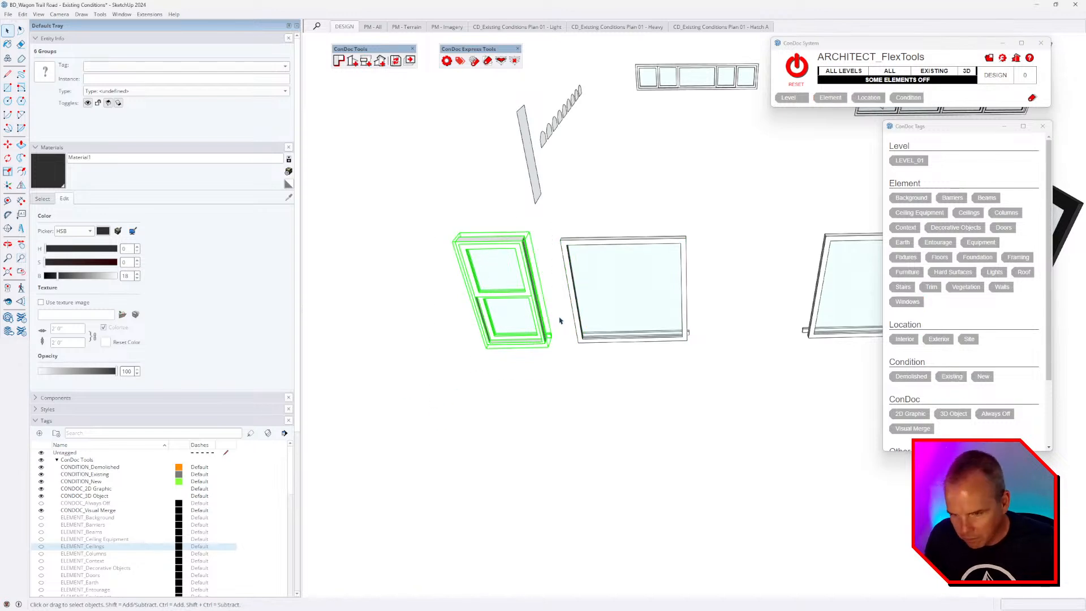
pyautogui.doubleClick(533, 292)
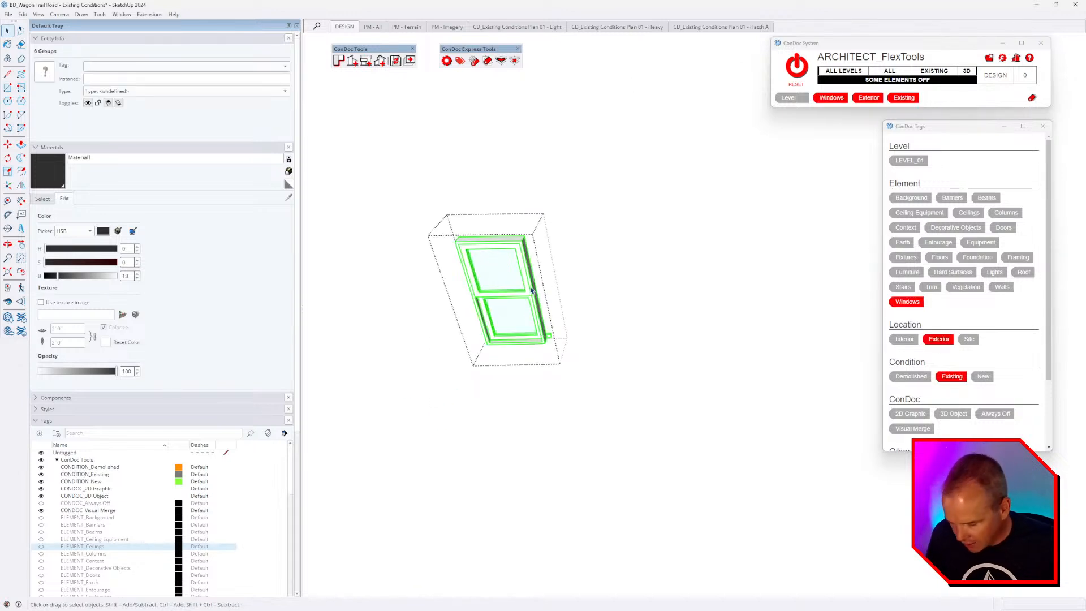
pyautogui.hotkey('shift', 'x')
pyautogui.scroll(2, 520, 293)
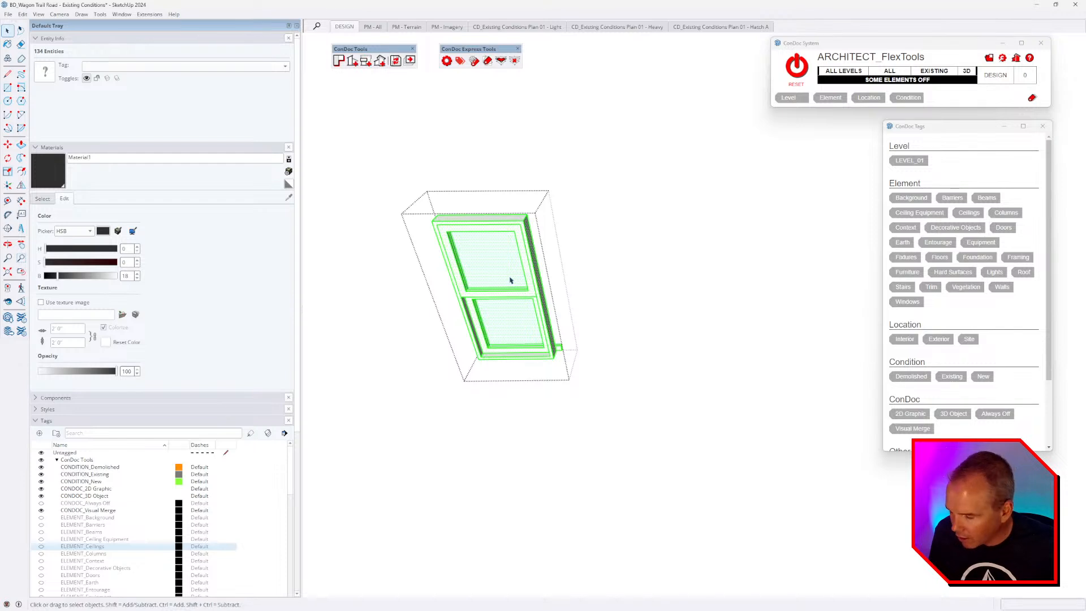
pyautogui.hotkey('ctrl', 't')
# Paint all the frame faces of the two-pane sash window with the plain dark material and close its group.
pyautogui.moveTo(510, 280); pyautogui.dragTo(504, 271, button='middle')
pyautogui.press('b')
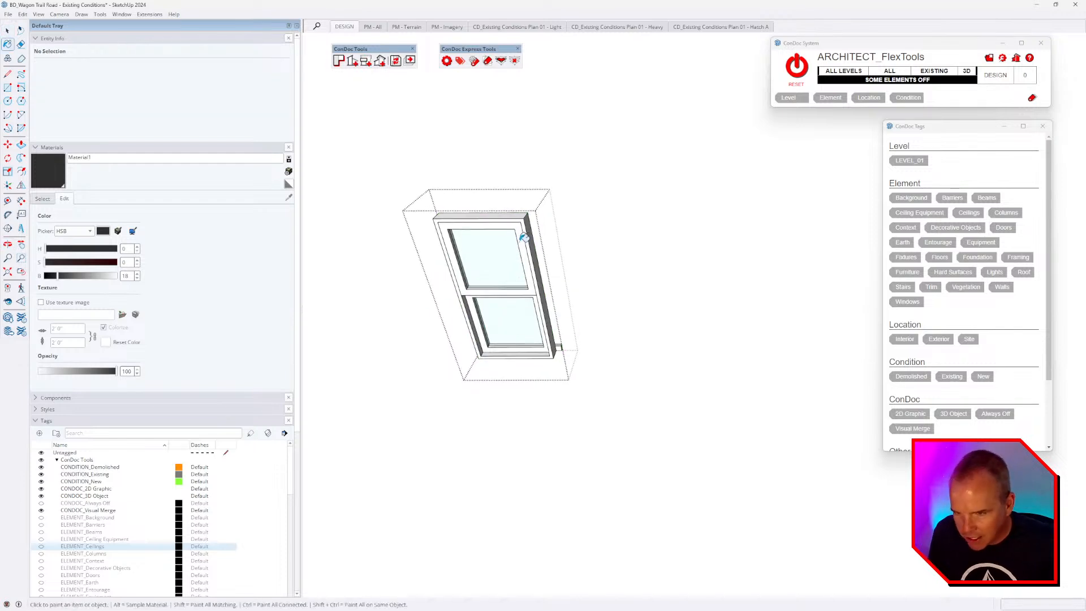
pyautogui.scroll(1, 526, 235)
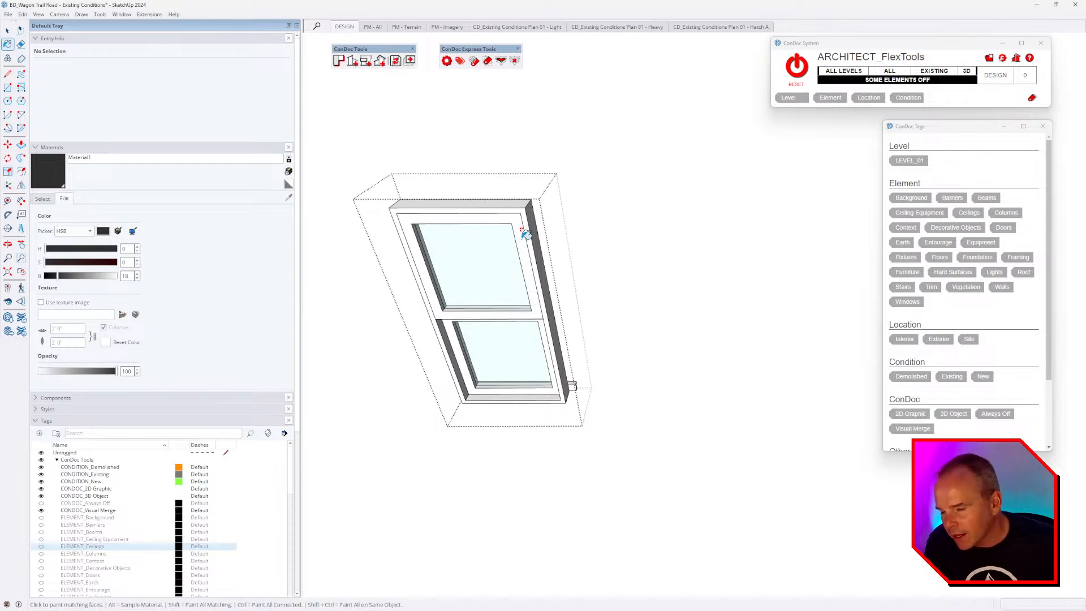
pyautogui.click(524, 235)
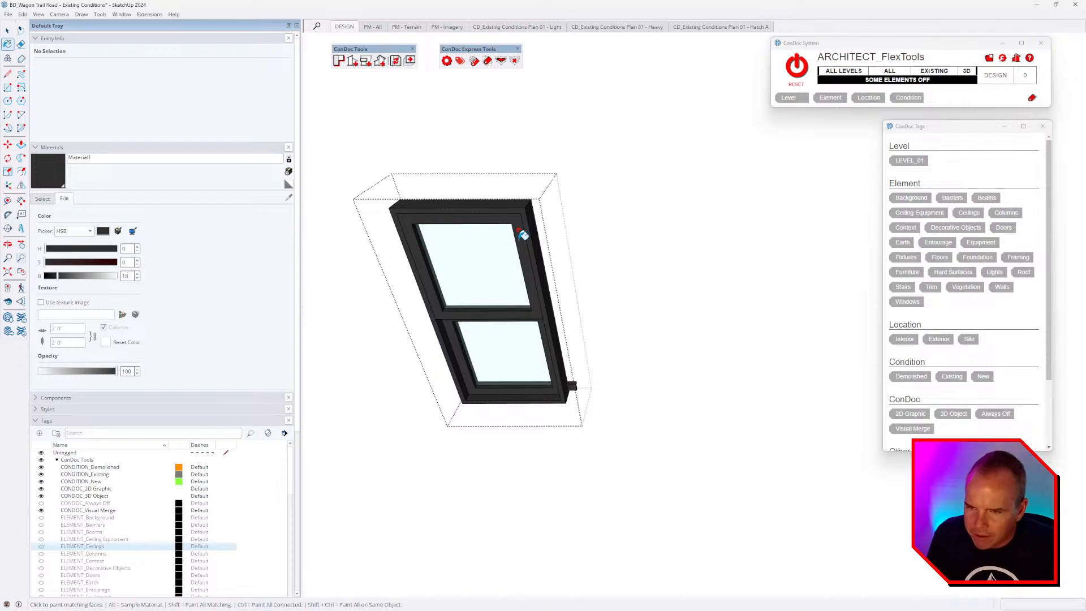
pyautogui.scroll(-2, 522, 237)
pyautogui.press('space')
pyautogui.click(368, 243)
# Merge the parts of the single-pane window beside the sash window into one group, open it, and explode the nested groups.
pyautogui.scroll(-2, 484, 242)
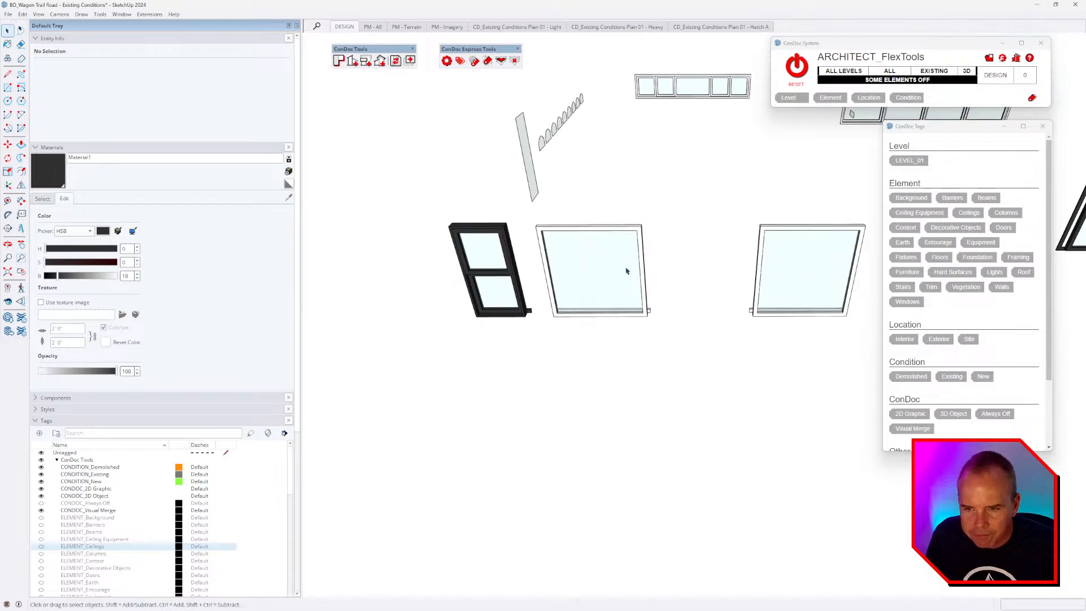
pyautogui.doubleClick(626, 271)
pyautogui.click(688, 206)
pyautogui.moveTo(689, 206); pyautogui.dragTo(587, 390)
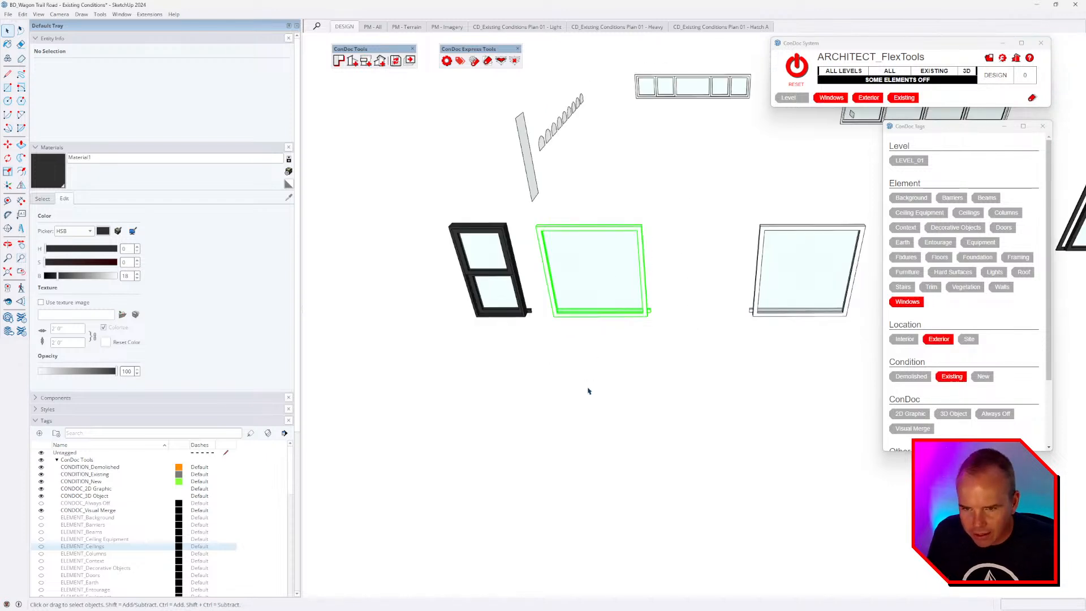
pyautogui.hotkey('shift', 'x')
pyautogui.doubleClick(601, 294)
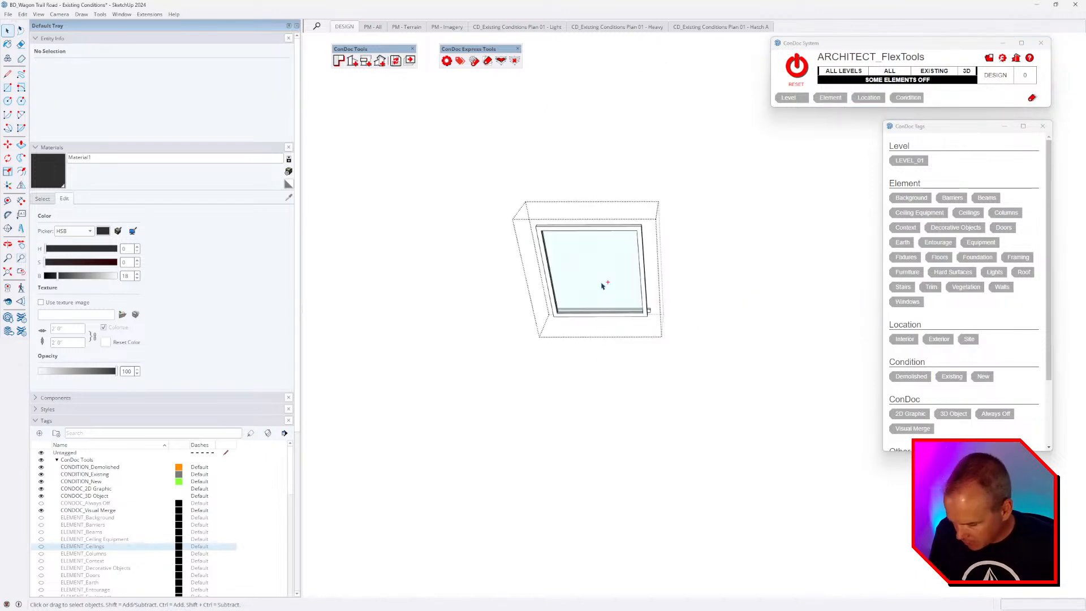
pyautogui.click(601, 286)
pyautogui.hotkey('ctrl', 't')
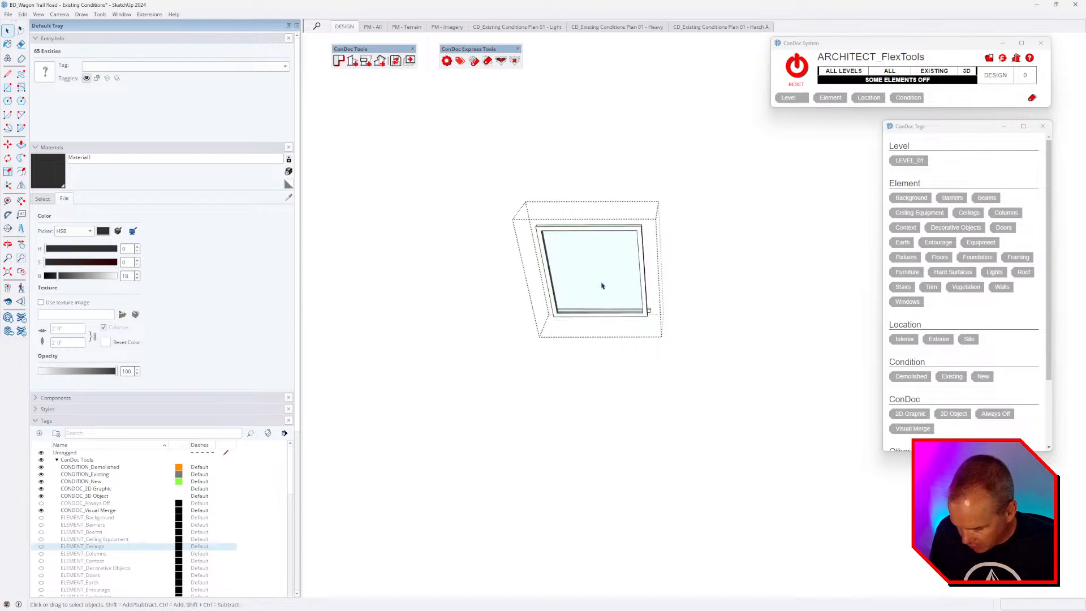
# Paint all the frame faces of the single-pane window beside the sash window with the plain dark material and close its group.
pyautogui.press('m')
pyautogui.scroll(2, 638, 273)
pyautogui.press('b')
pyautogui.press('alt')
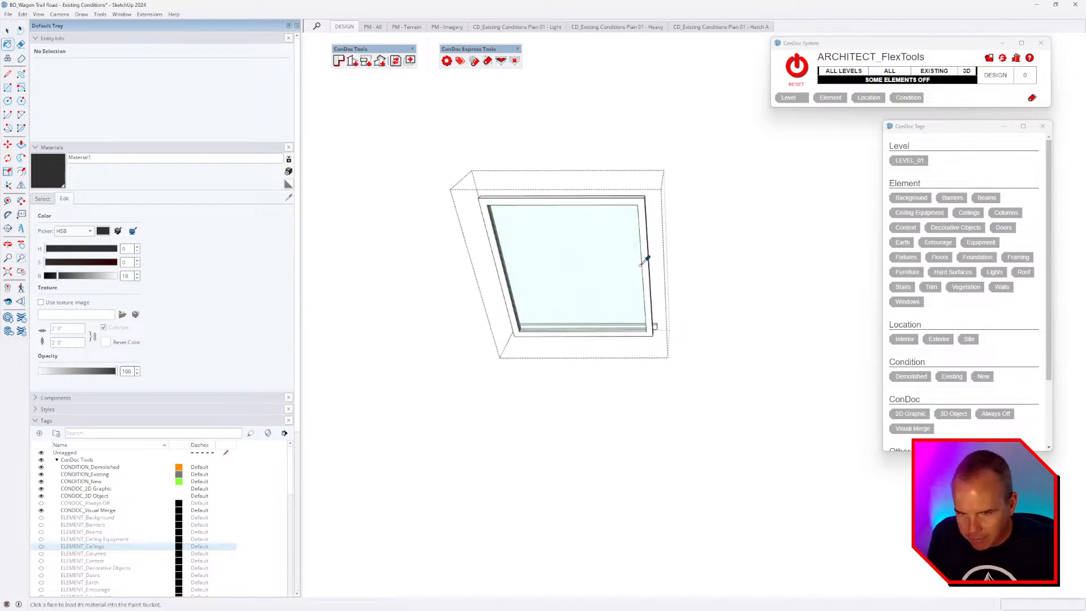
pyautogui.keyDown('shift'); pyautogui.click(648, 259); pyautogui.keyUp('shift')
pyautogui.scroll(-2, 622, 313)
pyautogui.press('space')
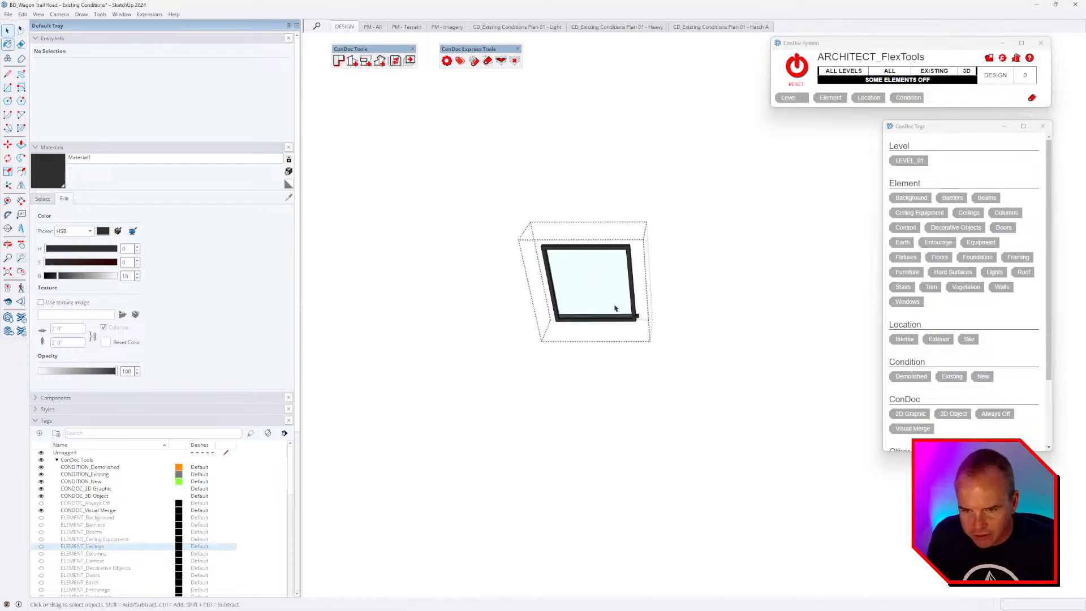
pyautogui.press('Escape')
# Merge the parts of the single-pane window nearest the tall corner door into one group, open it, and explode the nested groups.
pyautogui.keyDown('shift'); pyautogui.moveTo(788, 330); pyautogui.dragTo(636, 344, button='middle'); pyautogui.keyUp('shift')
pyautogui.doubleClick(648, 293)
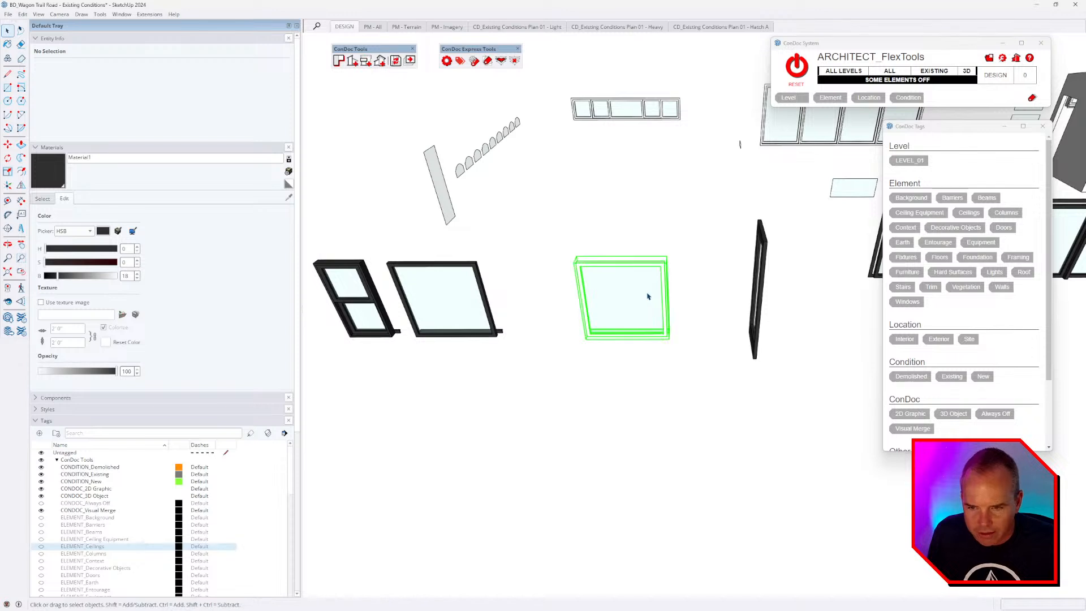
pyautogui.hotkey('ctrl', 'a')
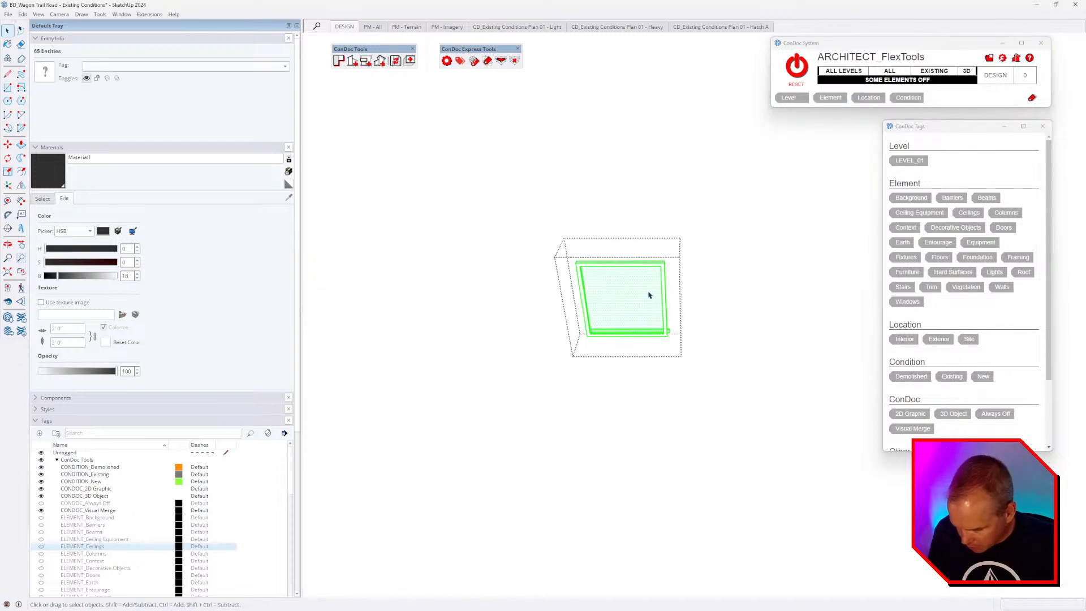
pyautogui.hotkey('ctrl', 't')
# Paint all the frame faces of the single-pane window nearest the tall corner door with the plain dark material and close its group.
pyautogui.press('b')
pyautogui.scroll(1, 666, 276)
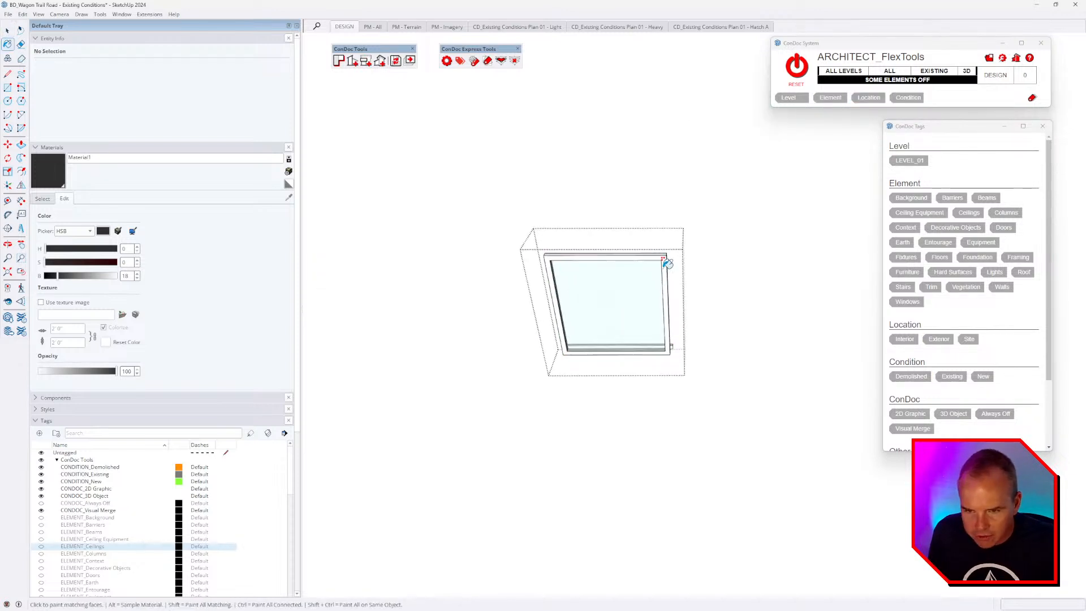
pyautogui.keyDown('shift'); pyautogui.click(663, 267); pyautogui.keyUp('shift')
pyautogui.scroll(-2, 669, 314)
pyautogui.press('space')
pyautogui.click(696, 330)
# Reset the element isolation to turn all elements on and review the exterior finishes around the house.
pyautogui.keyDown('shift'); pyautogui.moveTo(648, 317); pyautogui.dragTo(434, 320, button='middle'); pyautogui.keyUp('shift')
pyautogui.scroll(-2, 434, 320)
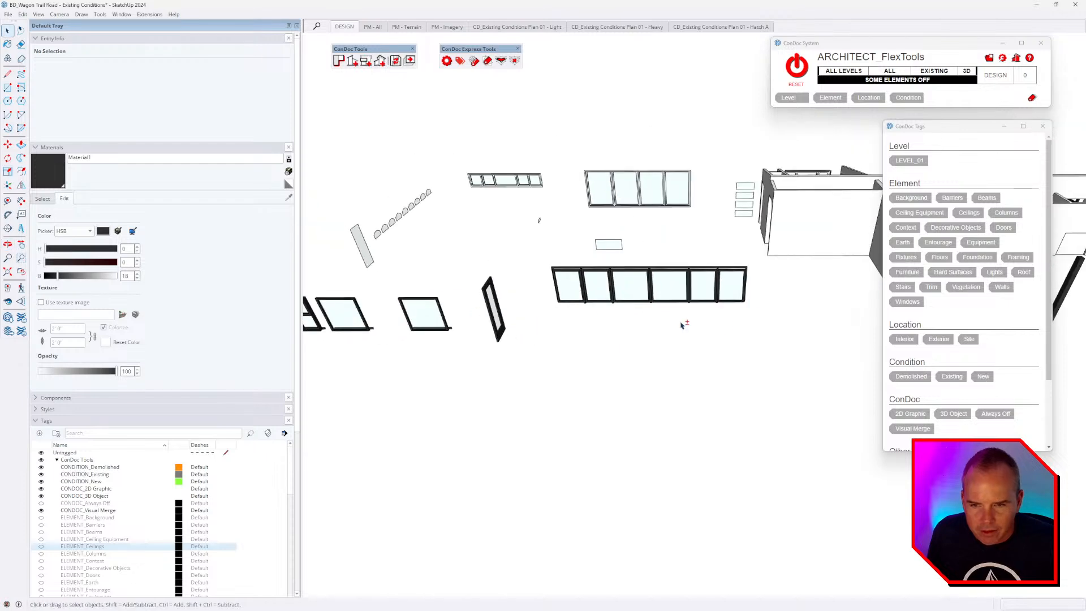
pyautogui.scroll(-2, 641, 306)
pyautogui.moveTo(642, 307); pyautogui.dragTo(600, 291, button='middle')
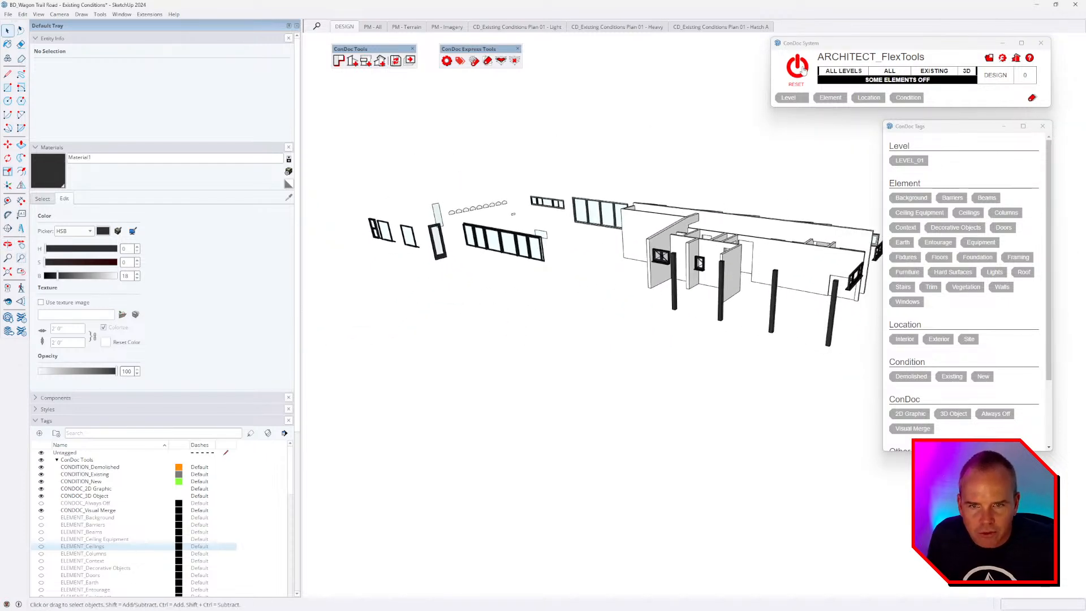
pyautogui.moveTo(675, 297); pyautogui.dragTo(587, 225, button='middle')
pyautogui.moveTo(516, 259); pyautogui.dragTo(634, 215, button='middle')
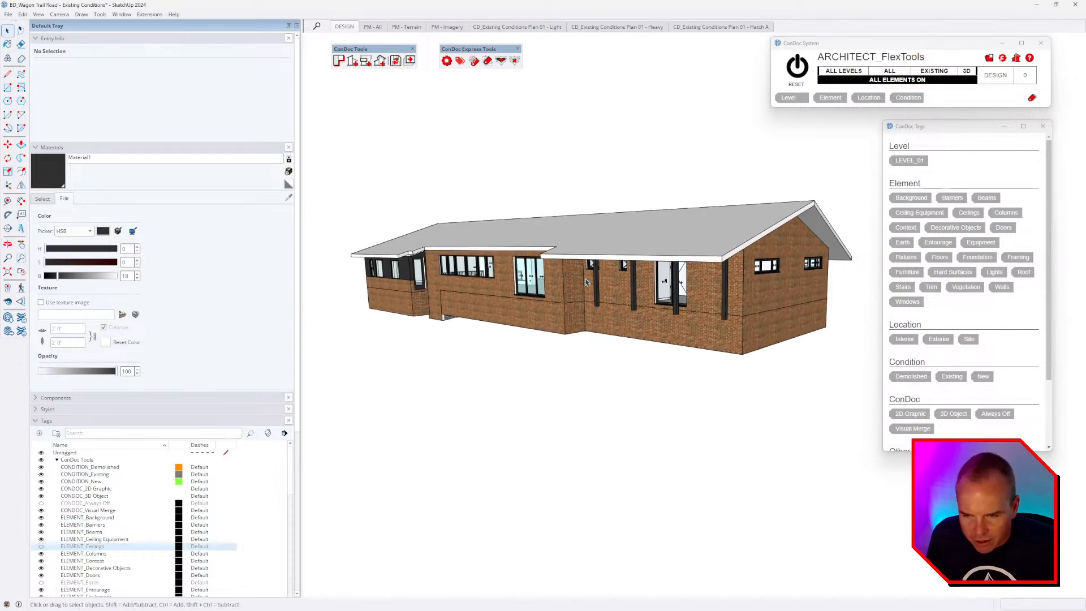
pyautogui.moveTo(476, 321); pyautogui.dragTo(646, 260, button='middle')
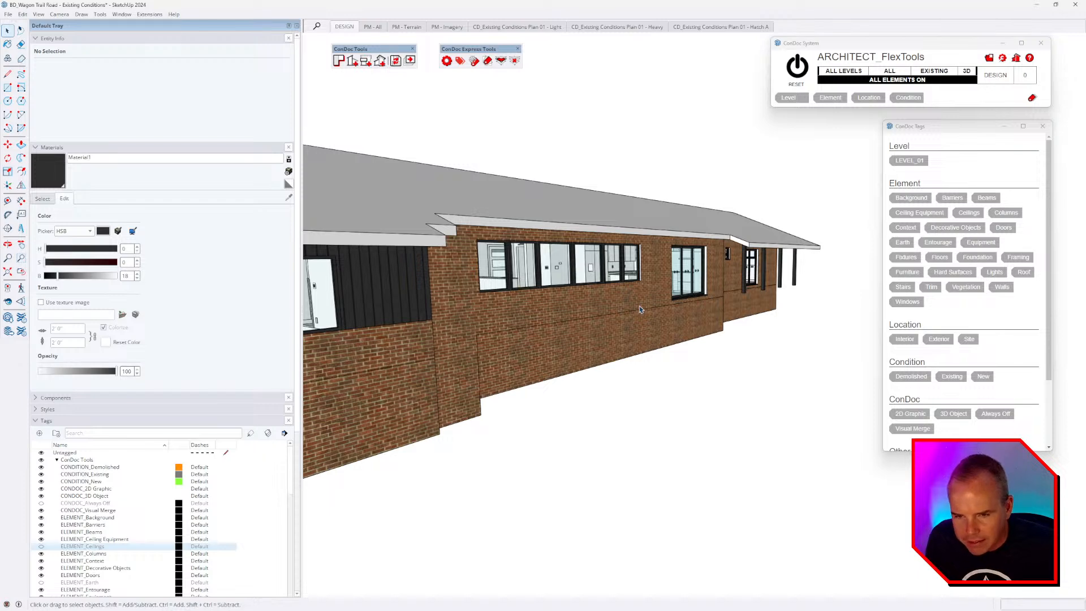
pyautogui.moveTo(639, 309); pyautogui.dragTo(730, 295, button='middle')
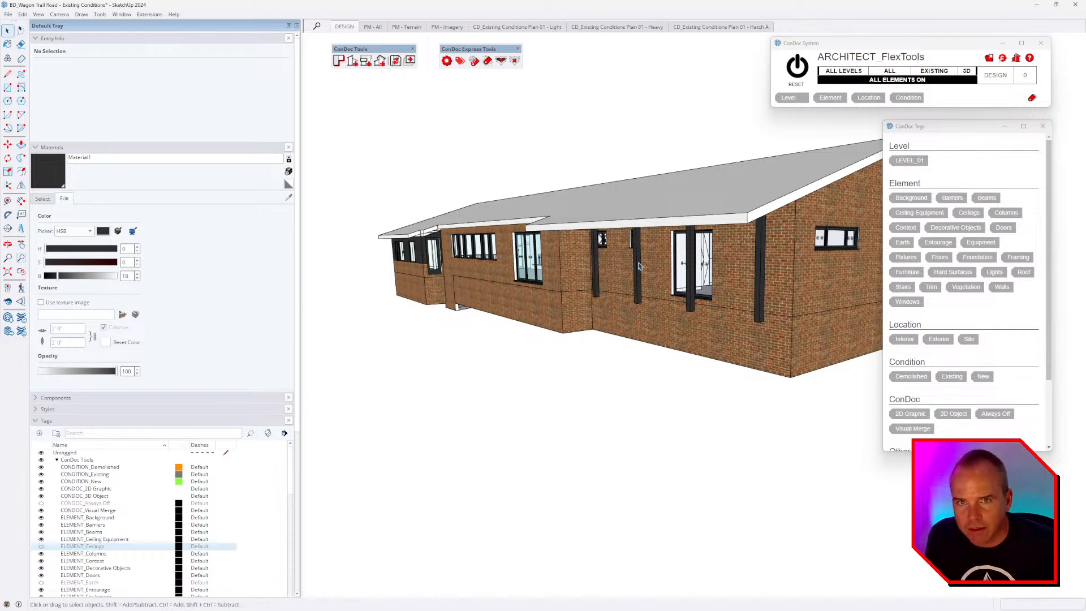
pyautogui.moveTo(640, 266); pyautogui.dragTo(662, 315, button='middle')
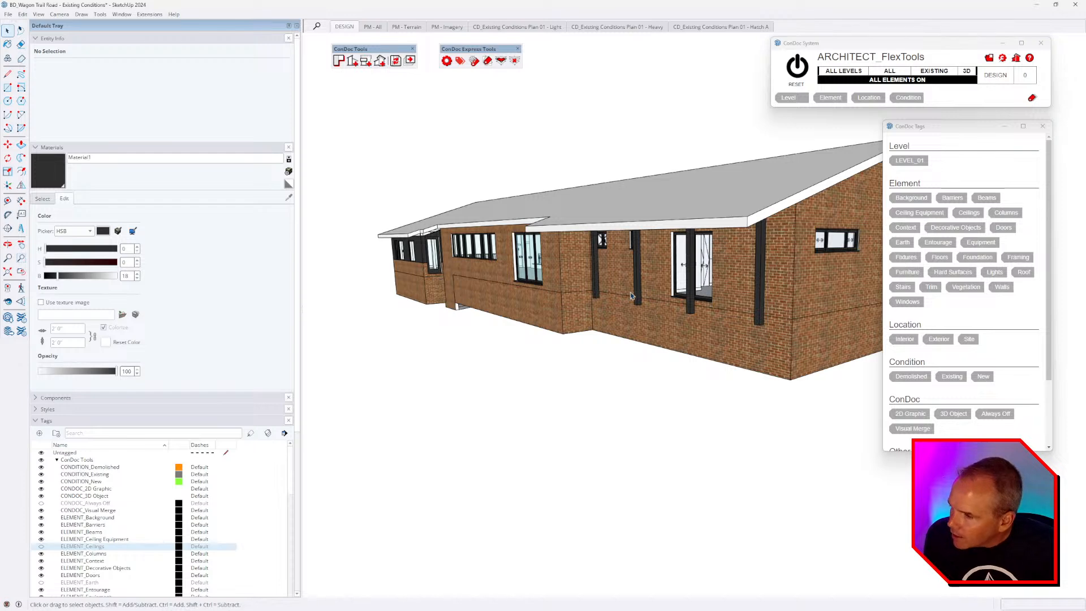
pyautogui.moveTo(700, 270); pyautogui.dragTo(635, 292, button='middle')
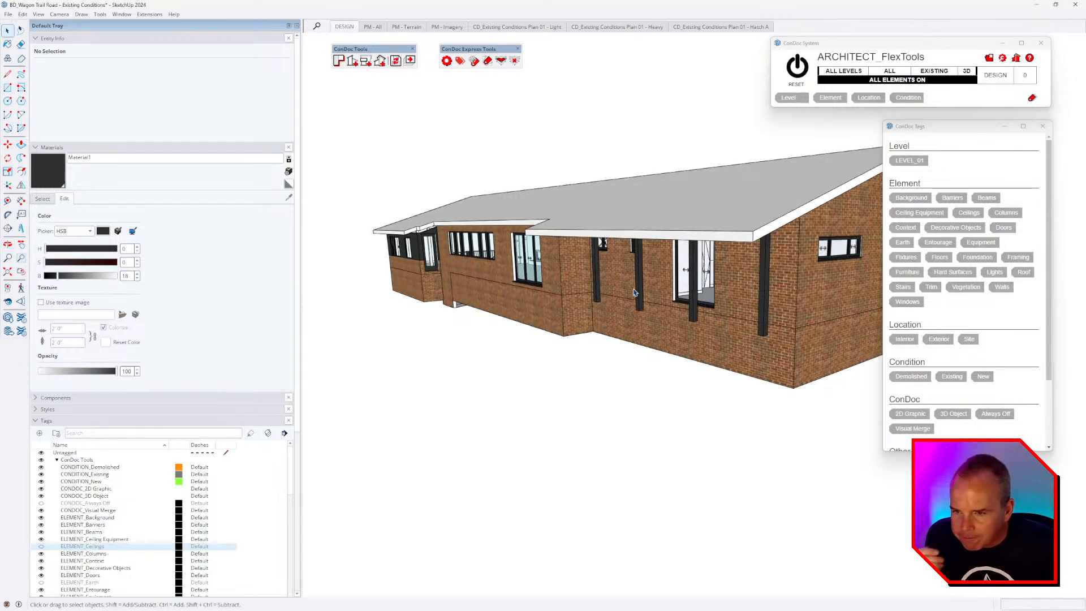
# Open the existing exterior walls group down to its faces and hide the rest of the model.
pyautogui.doubleClick(554, 280)
pyautogui.tripleClick(554, 280)
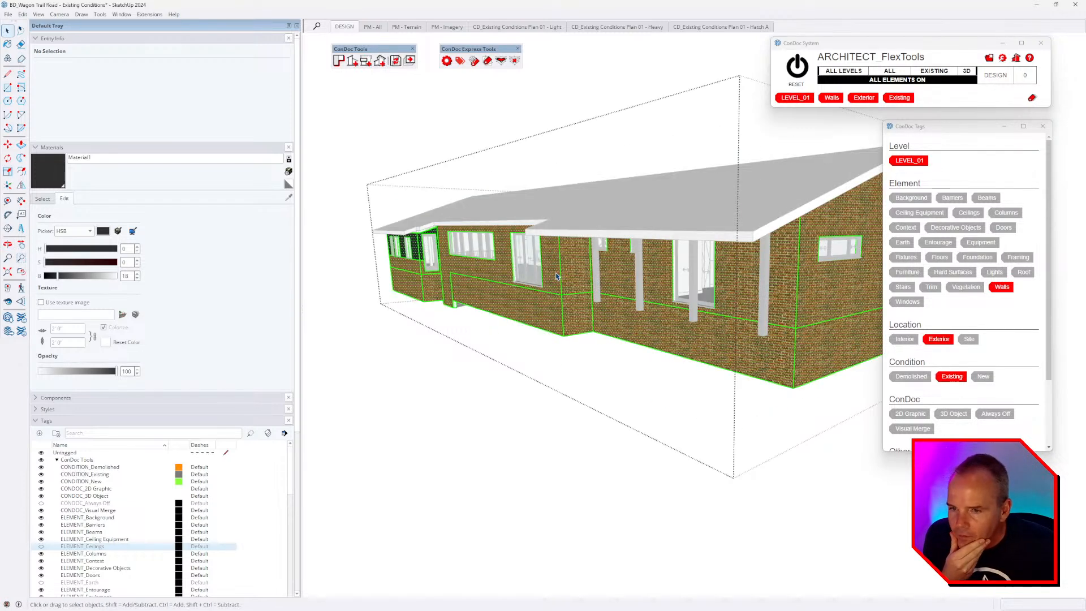
pyautogui.press('h')
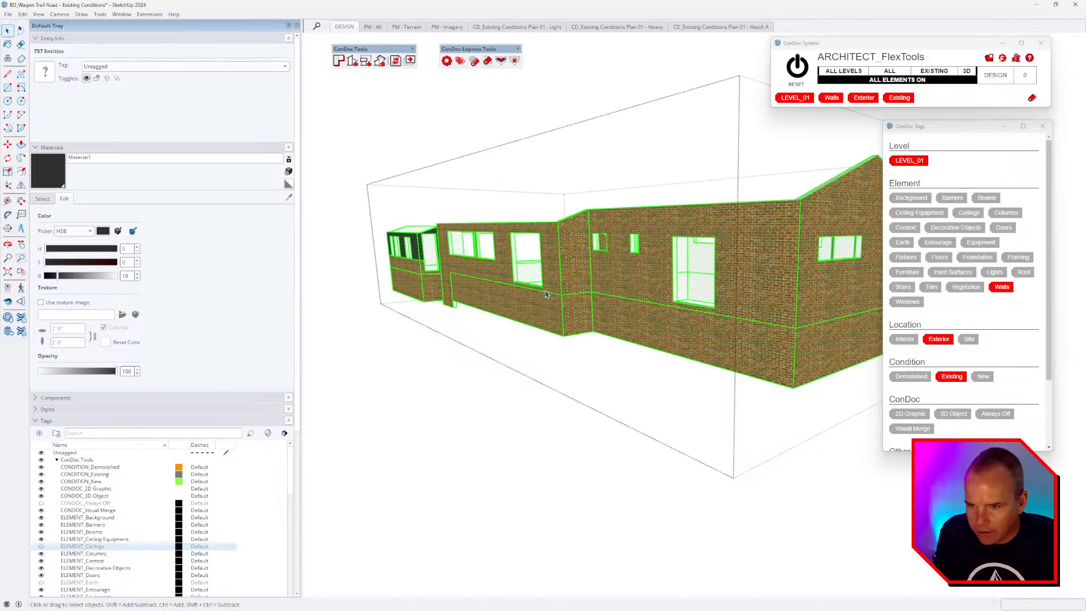
pyautogui.moveTo(554, 276); pyautogui.dragTo(562, 307, button='middle')
pyautogui.hotkey('ctrl', 't')
pyautogui.scroll(4, 490, 262)
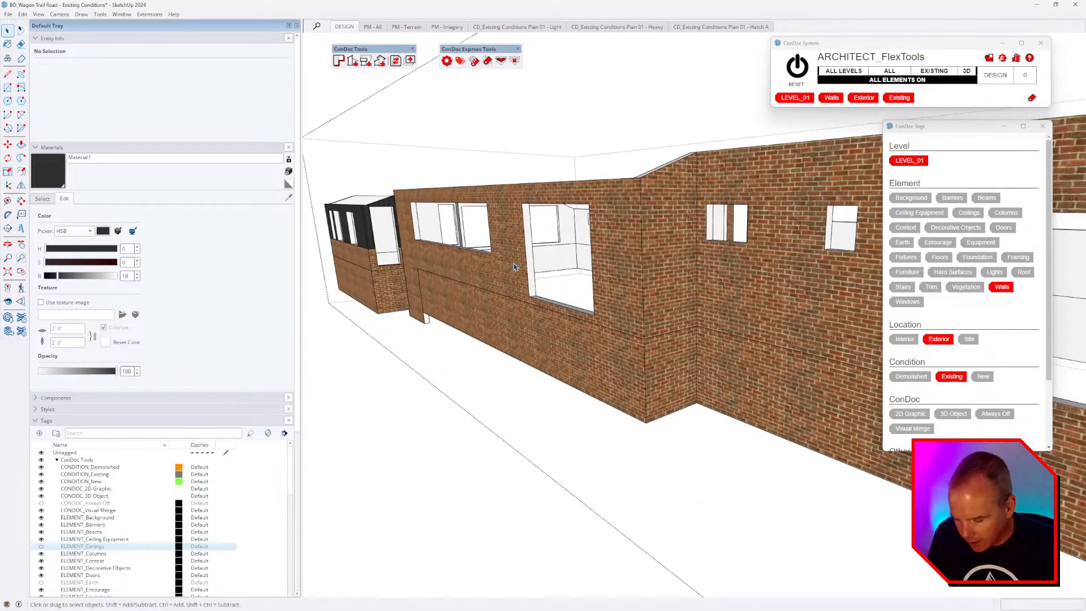
# Sample Brick Antique 01 from the wall and paint the reveal faces of the large window opening beside the wall jog.
pyautogui.press('b')
pyautogui.press('alt')
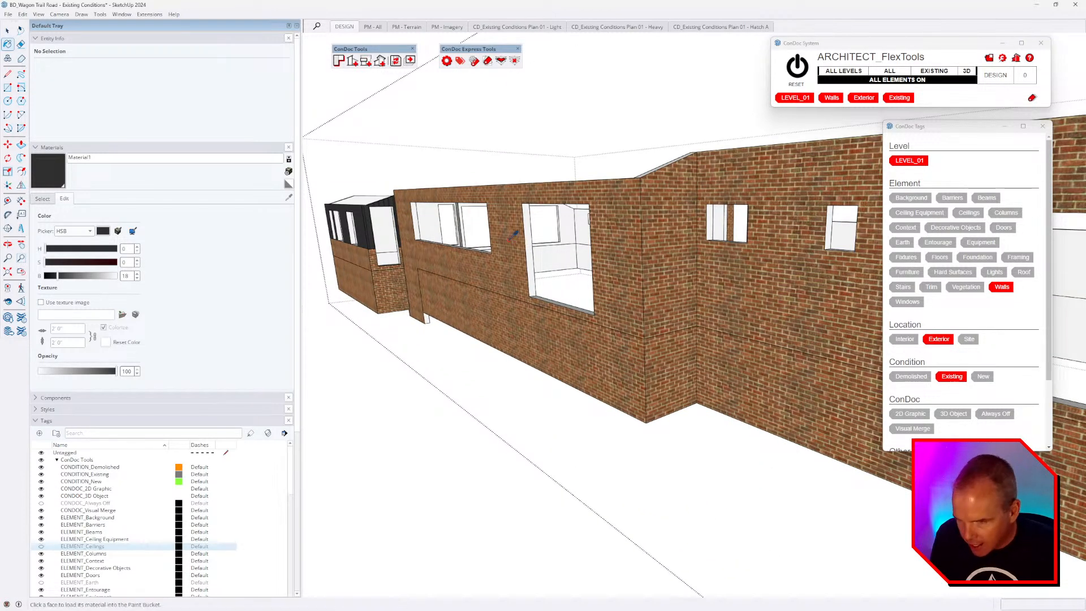
pyautogui.keyDown('alt'); pyautogui.click(510, 249); pyautogui.keyUp('alt')
pyautogui.scroll(3, 531, 238)
pyautogui.click(528, 249)
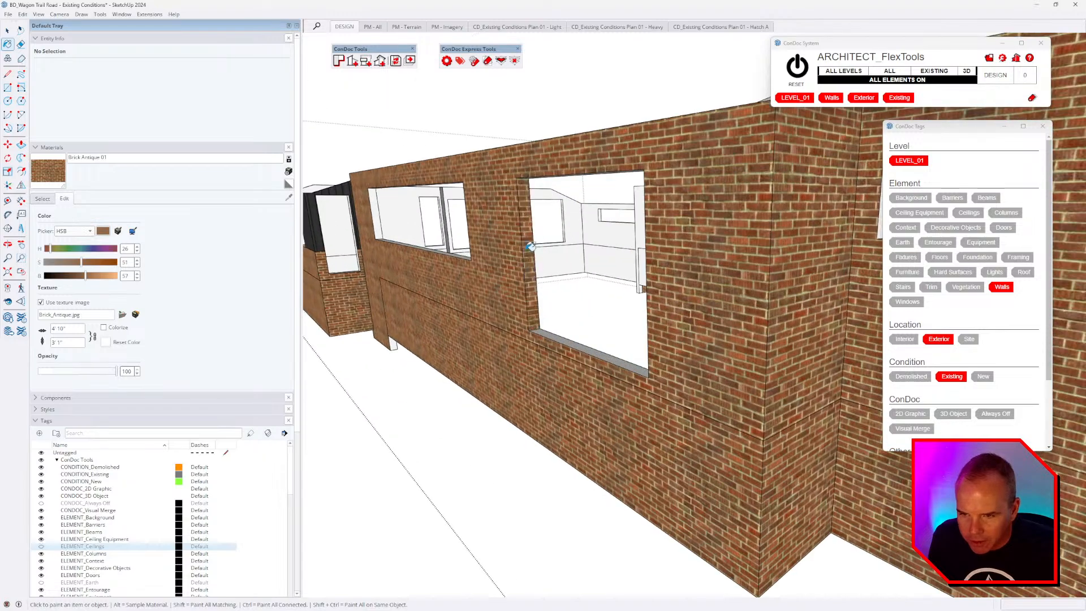
pyautogui.moveTo(559, 383)
pyautogui.mouseDown(button='middle')
pyautogui.moveTo(652, 387)
pyautogui.moveTo(655, 360)
pyautogui.moveTo(982, 242)
pyautogui.moveTo(711, 165)
pyautogui.mouseUp(button='middle')
pyautogui.click(655, 362)
pyautogui.click(679, 153)
pyautogui.click(689, 170)
# Select the reveals of the large opening near the gable end and of the two small window openings beside it from inside.
pyautogui.scroll(-5, 807, 306)
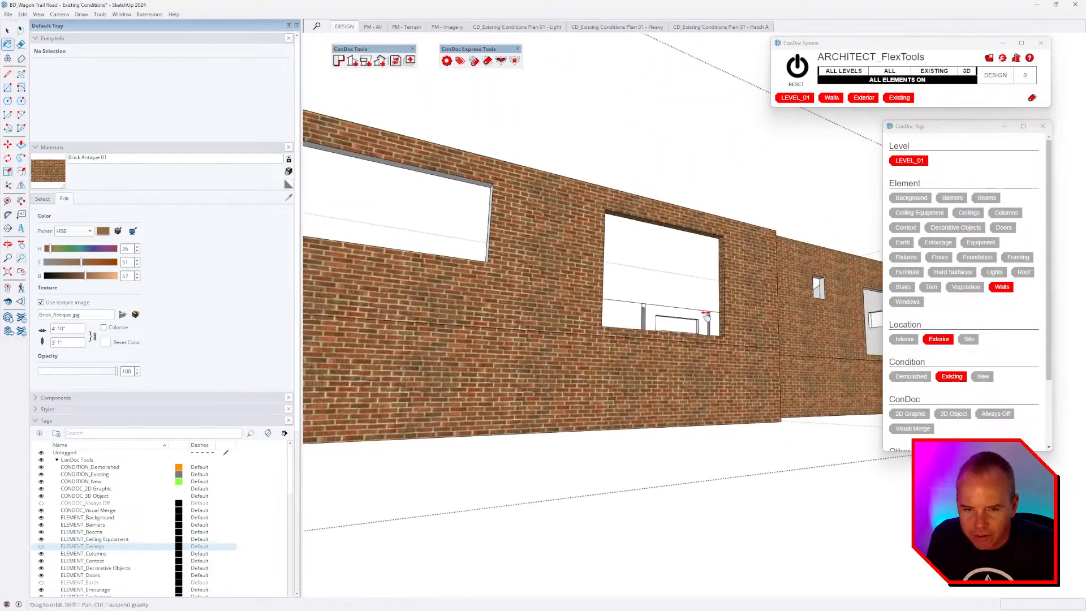
pyautogui.scroll(5, 865, 308)
pyautogui.moveTo(685, 310)
pyautogui.mouseDown(button='middle')
pyautogui.moveTo(518, 353)
pyautogui.moveTo(602, 322)
pyautogui.moveTo(560, 321)
pyautogui.mouseUp(button='middle')
pyautogui.scroll(-3, 566, 396)
pyautogui.moveTo(575, 466)
pyautogui.mouseDown(button='middle')
pyautogui.moveTo(807, 451)
pyautogui.moveTo(504, 454)
pyautogui.moveTo(655, 357)
pyautogui.moveTo(788, 380)
pyautogui.moveTo(635, 381)
pyautogui.moveTo(686, 342)
pyautogui.moveTo(667, 366)
pyautogui.moveTo(645, 368)
pyautogui.moveTo(681, 378)
pyautogui.mouseUp(button='middle')
pyautogui.press('space')
pyautogui.moveTo(452, 280); pyautogui.dragTo(670, 500)
pyautogui.moveTo(669, 501); pyautogui.dragTo(547, 373, button='middle')
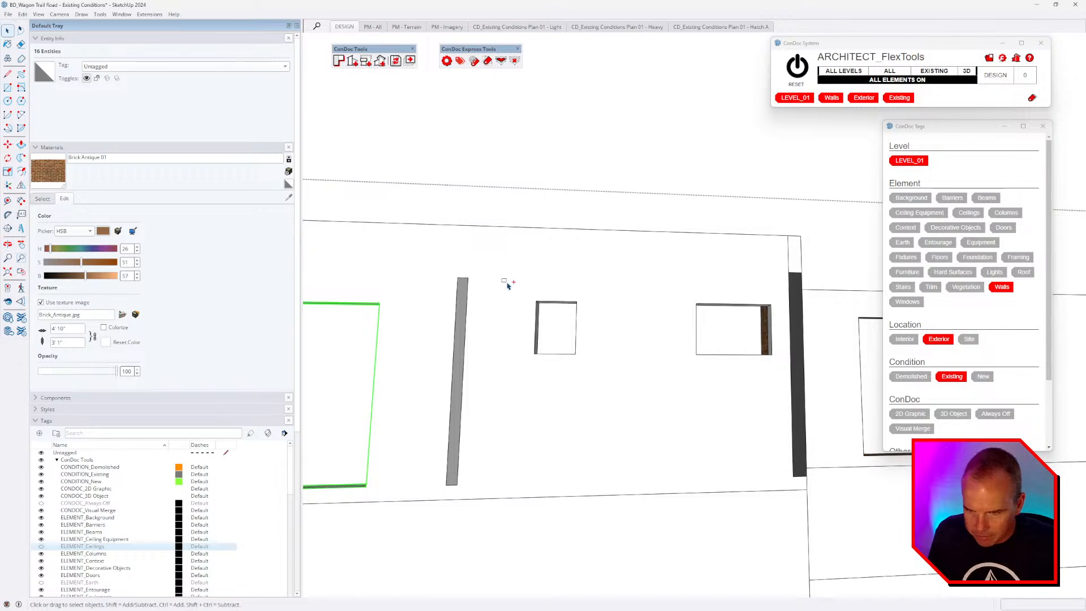
pyautogui.moveTo(505, 283); pyautogui.dragTo(620, 407)
pyautogui.moveTo(736, 401); pyautogui.dragTo(477, 296, button='middle')
pyautogui.moveTo(476, 282); pyautogui.dragTo(605, 408)
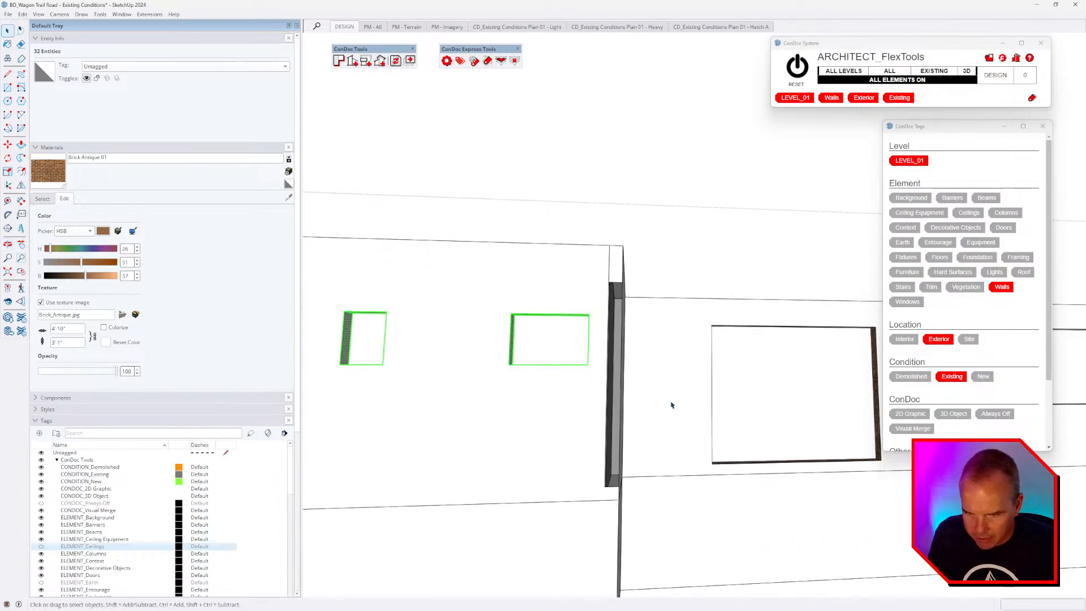
# Add the reveals of the large window opening beside the wall jog and the long strip window opening to the selection.
pyautogui.keyDown('shift'); pyautogui.moveTo(766, 402); pyautogui.dragTo(557, 385, button='middle'); pyautogui.keyUp('shift')
pyautogui.keyDown('ctrl'); pyautogui.moveTo(478, 296); pyautogui.dragTo(723, 454); pyautogui.keyUp('ctrl')
pyautogui.keyDown('shift'); pyautogui.moveTo(723, 453); pyautogui.dragTo(515, 350, button='middle'); pyautogui.keyUp('shift')
pyautogui.keyDown('ctrl'); pyautogui.moveTo(463, 284); pyautogui.dragTo(854, 388); pyautogui.keyUp('ctrl')
# Add the reveals of the three window openings in the dark siding wall to the selection.
pyautogui.moveTo(854, 388); pyautogui.dragTo(329, 396, button='middle')
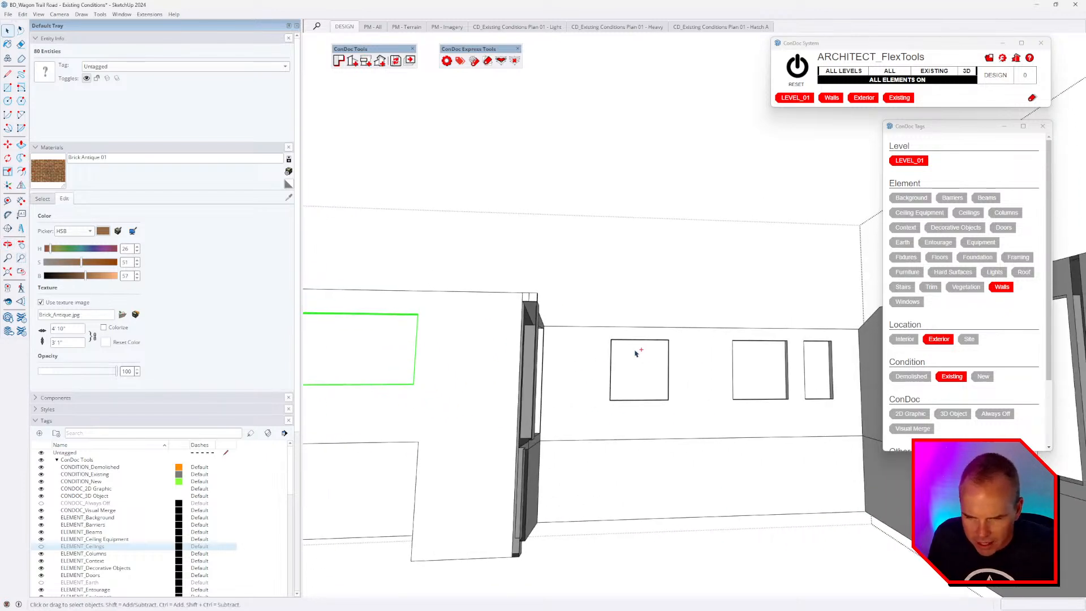
pyautogui.keyDown('ctrl'); pyautogui.moveTo(600, 335); pyautogui.dragTo(669, 396); pyautogui.keyUp('ctrl')
pyautogui.keyDown('shift'); pyautogui.moveTo(723, 419); pyautogui.dragTo(626, 411, button='middle'); pyautogui.keyUp('shift')
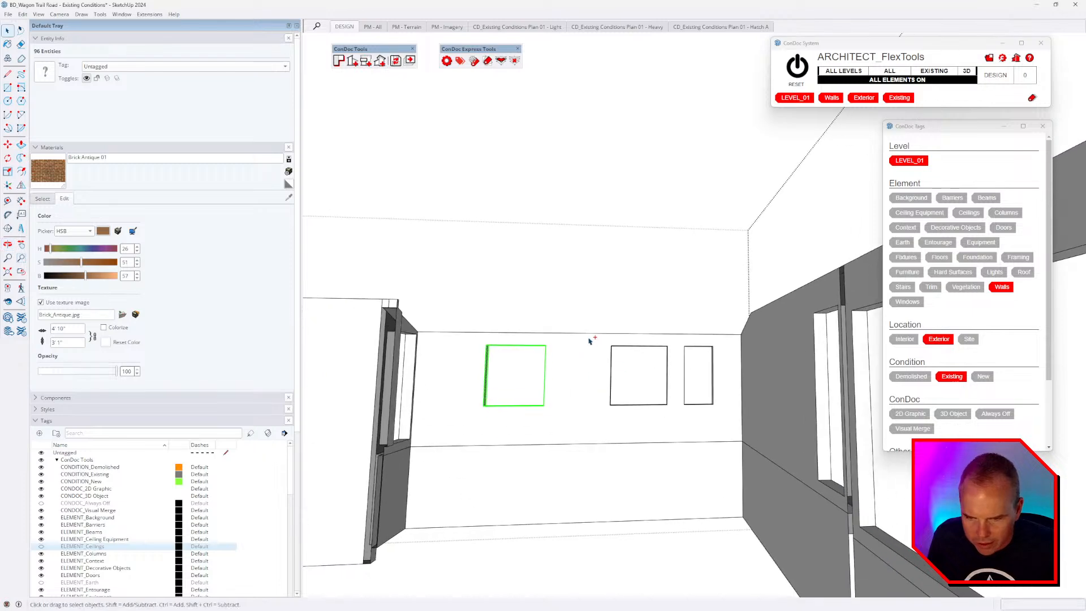
pyautogui.keyDown('ctrl'); pyautogui.moveTo(589, 340); pyautogui.dragTo(729, 421); pyautogui.keyUp('ctrl')
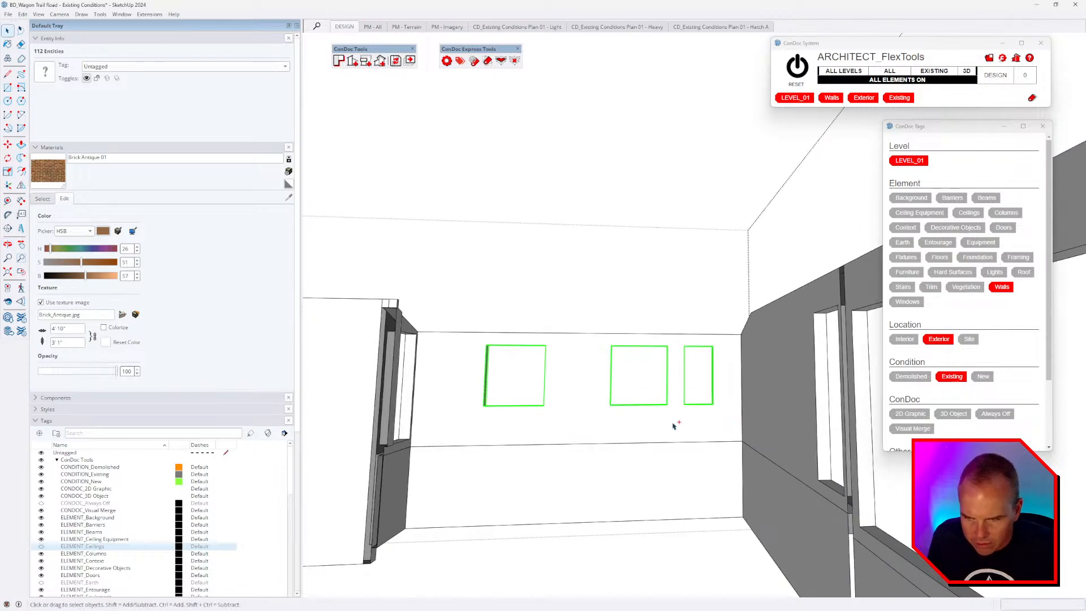
pyautogui.moveTo(677, 425); pyautogui.dragTo(441, 419, button='middle')
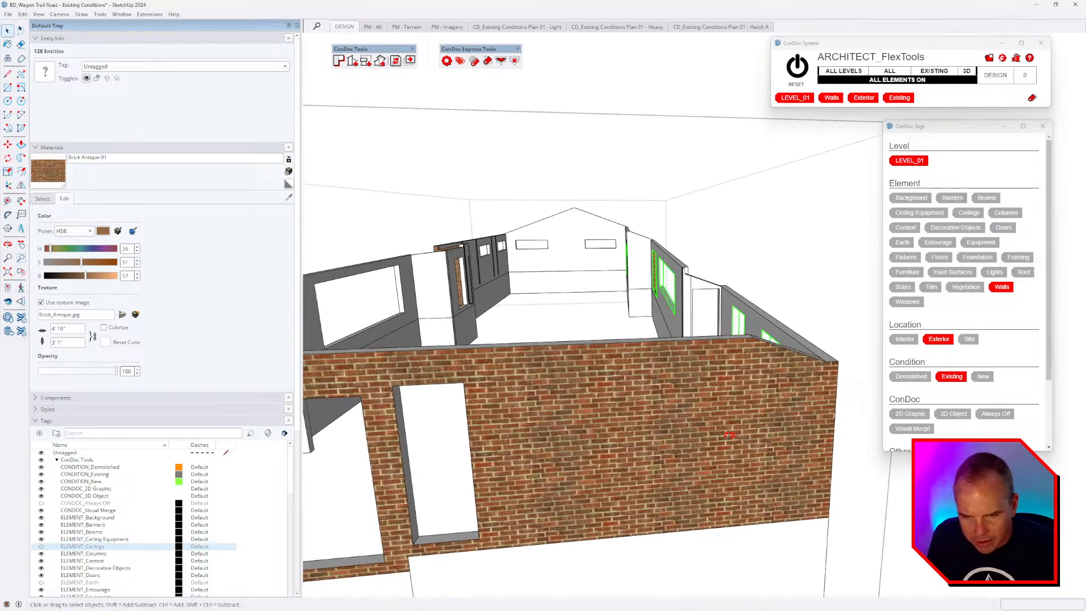
pyautogui.moveTo(803, 430); pyautogui.dragTo(587, 378, button='middle')
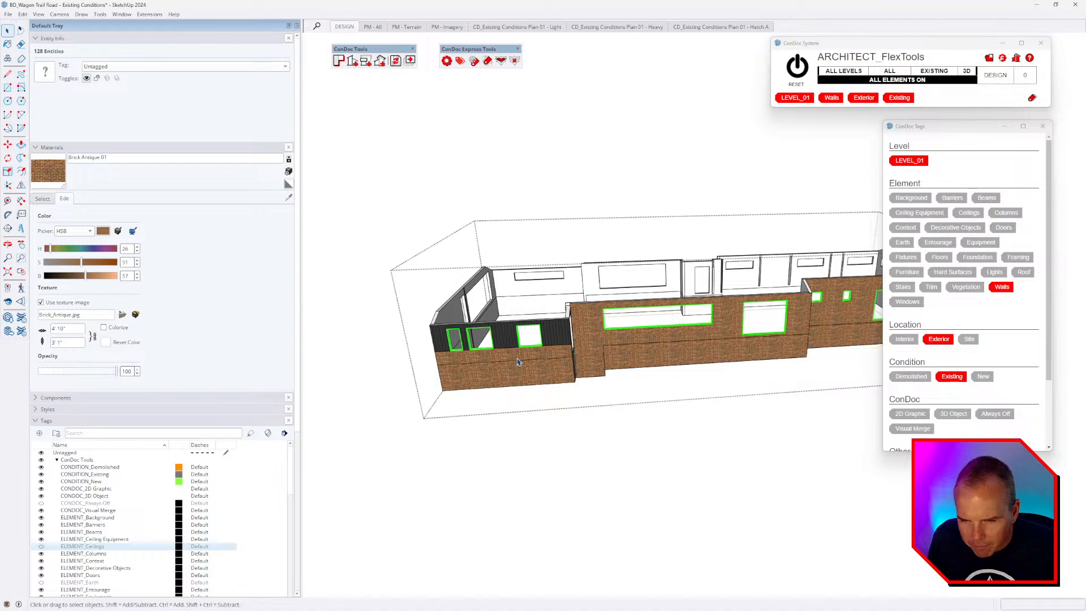
# Paint all the selected opening reveals with Brick Antique 01 and check them along the wall.
pyautogui.scroll(10, 518, 362)
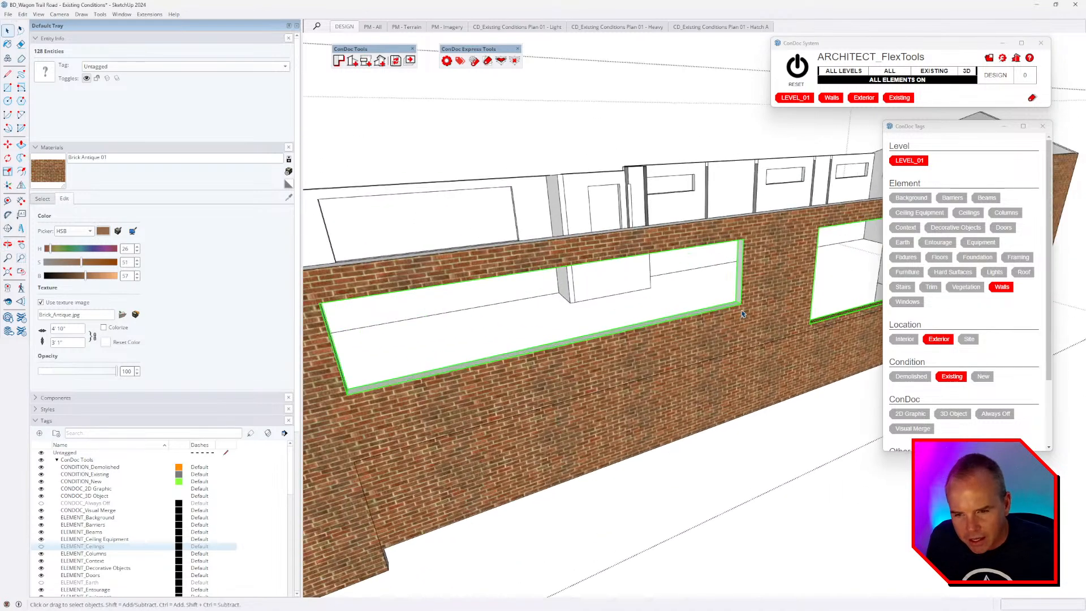
pyautogui.press('b')
pyautogui.scroll(2, 747, 277)
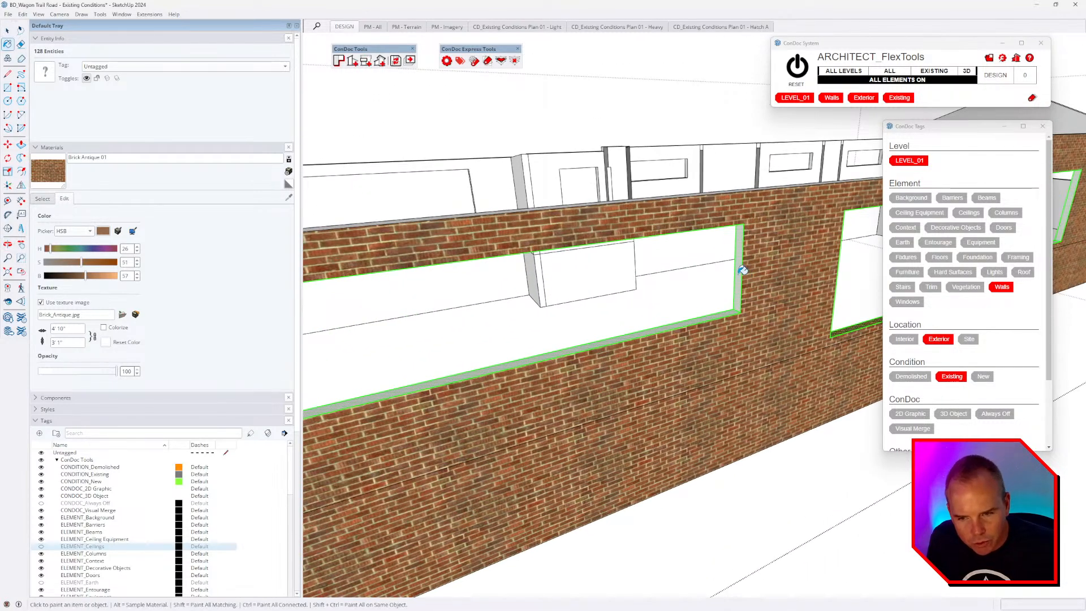
pyautogui.moveTo(743, 271)
pyautogui.mouseDown(button='middle')
pyautogui.moveTo(764, 368)
pyautogui.moveTo(497, 162)
pyautogui.moveTo(623, 362)
pyautogui.moveTo(371, 381)
pyautogui.moveTo(623, 358)
pyautogui.moveTo(442, 359)
pyautogui.moveTo(623, 373)
pyautogui.moveTo(427, 396)
pyautogui.moveTo(501, 429)
pyautogui.mouseUp(button='middle')
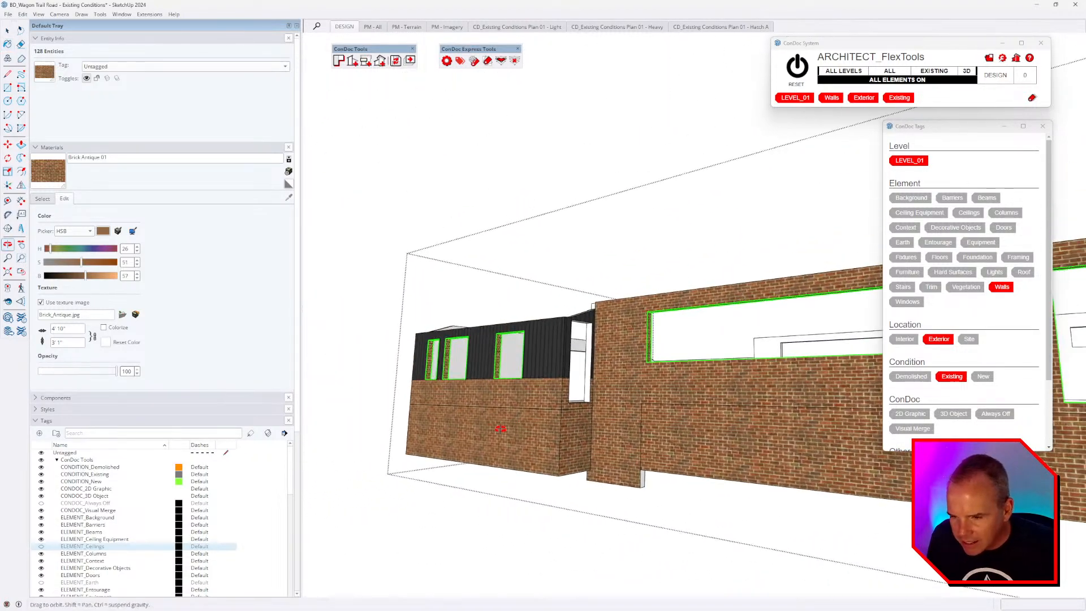
pyautogui.moveTo(428, 348); pyautogui.dragTo(718, 439, button='middle')
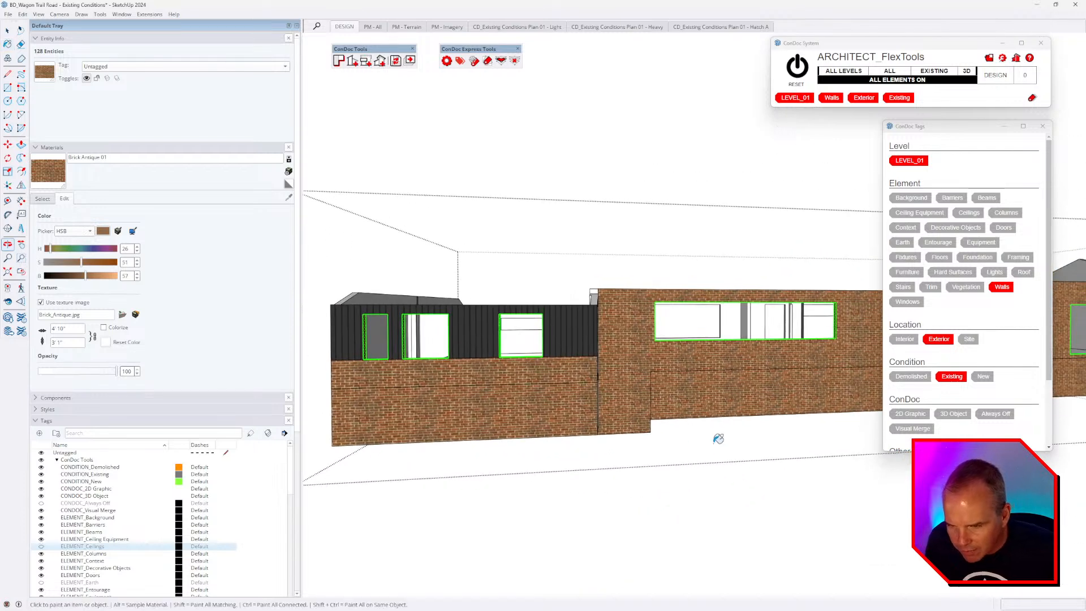
pyautogui.scroll(-2, 502, 393)
pyautogui.keyDown('shift'); pyautogui.moveTo(718, 393); pyautogui.dragTo(548, 376, button='middle'); pyautogui.keyUp('shift')
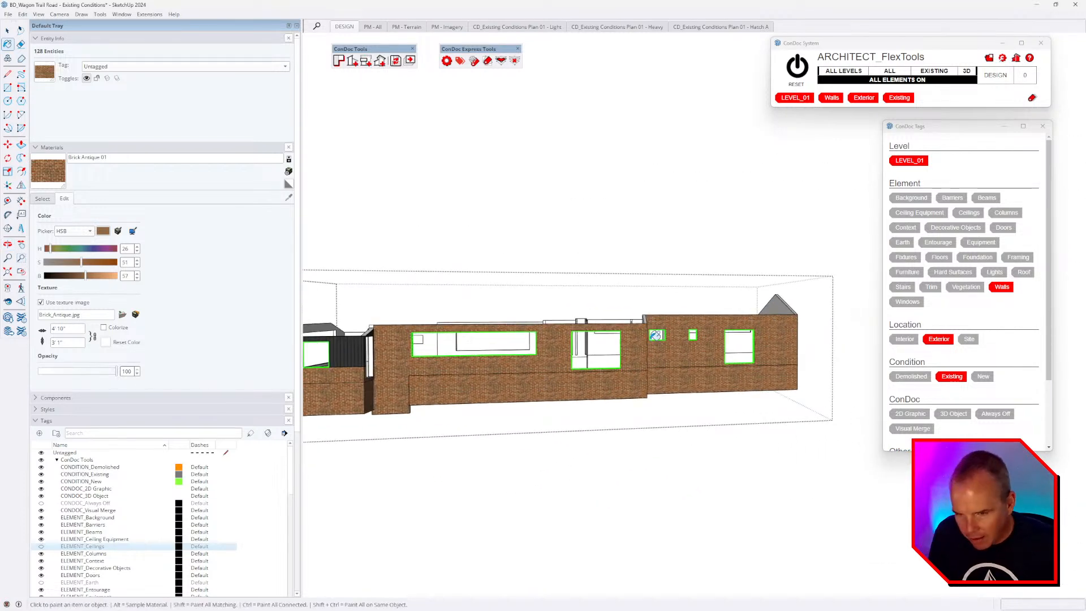
# Remove the brick wall openings from the selection, keeping only the three window openings in the dark siding.
pyautogui.press('space')
pyautogui.moveTo(838, 248); pyautogui.dragTo(454, 421)
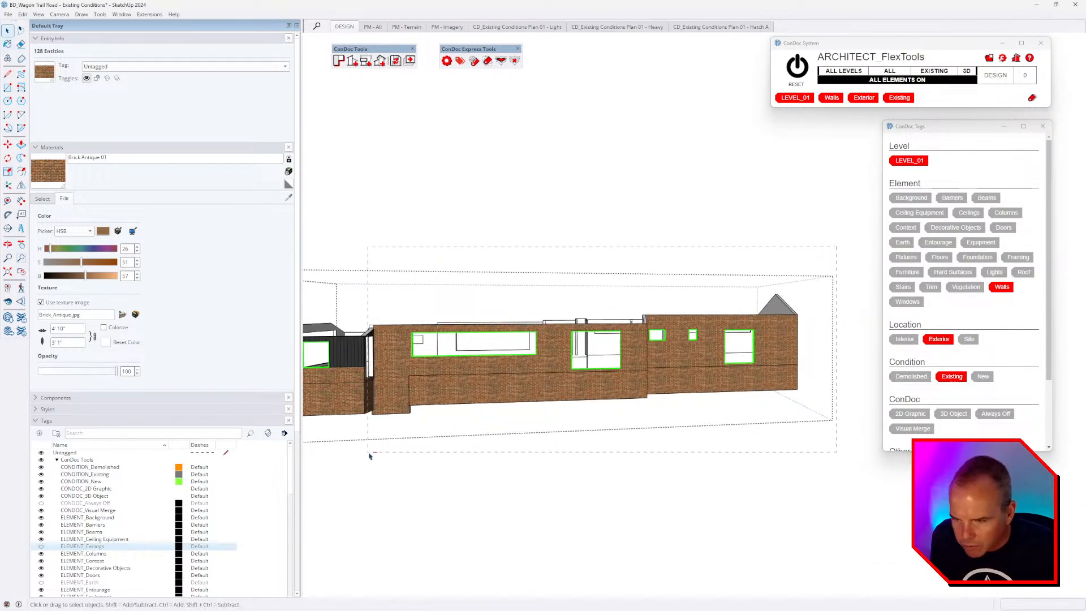
pyautogui.moveTo(400, 452); pyautogui.dragTo(400, 452)
pyautogui.moveTo(421, 435); pyautogui.dragTo(752, 375, button='middle')
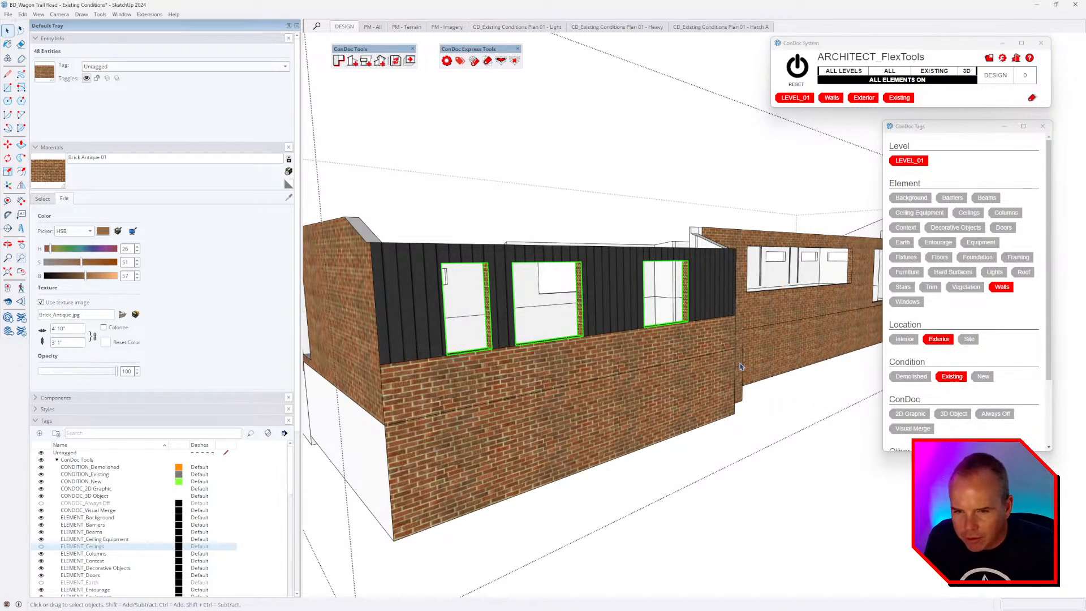
# Sample the plain dark Material1 and paint the selected reveals of the three siding window openings with it.
pyautogui.press('h')
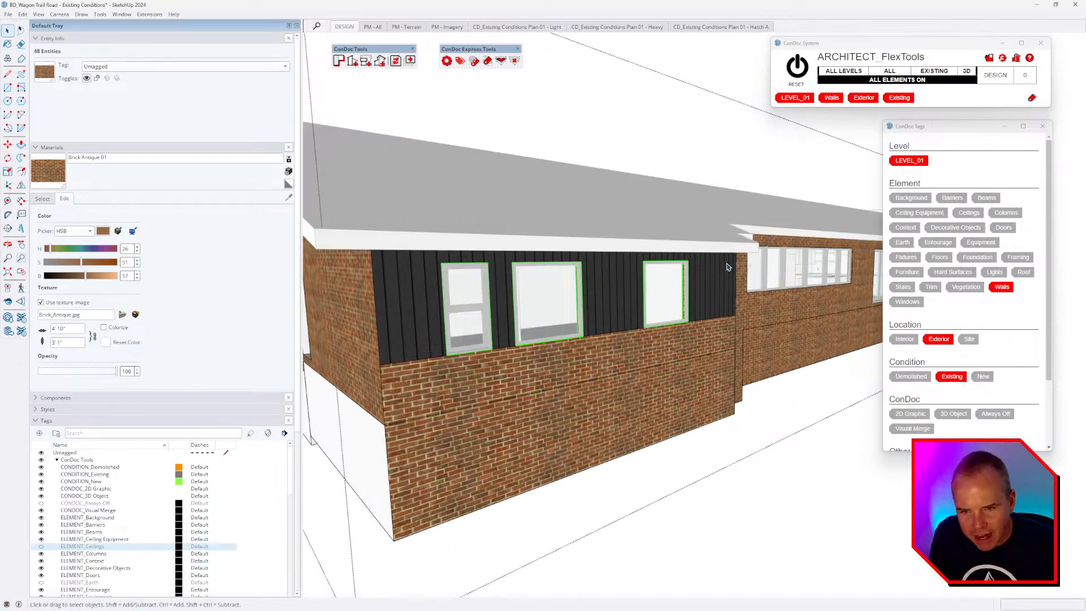
pyautogui.scroll(1, 722, 270)
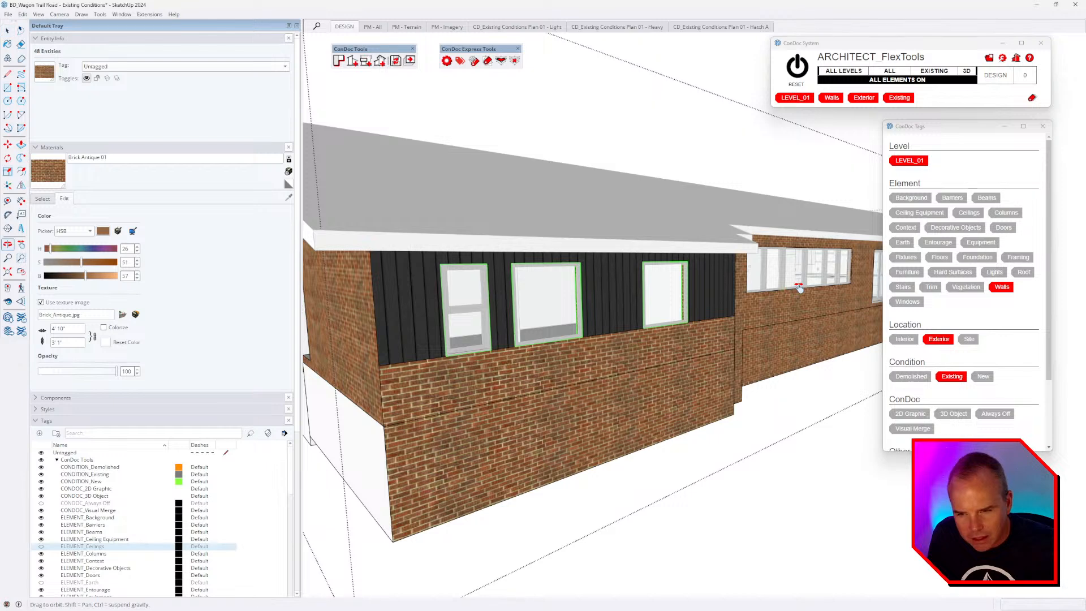
pyautogui.scroll(3, 581, 284)
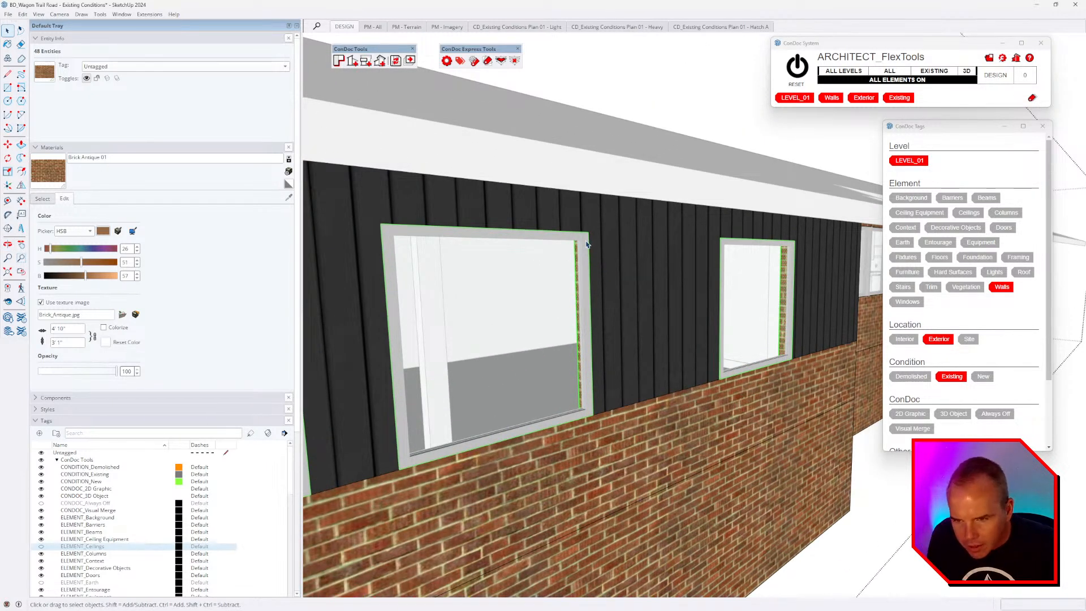
pyautogui.press('b')
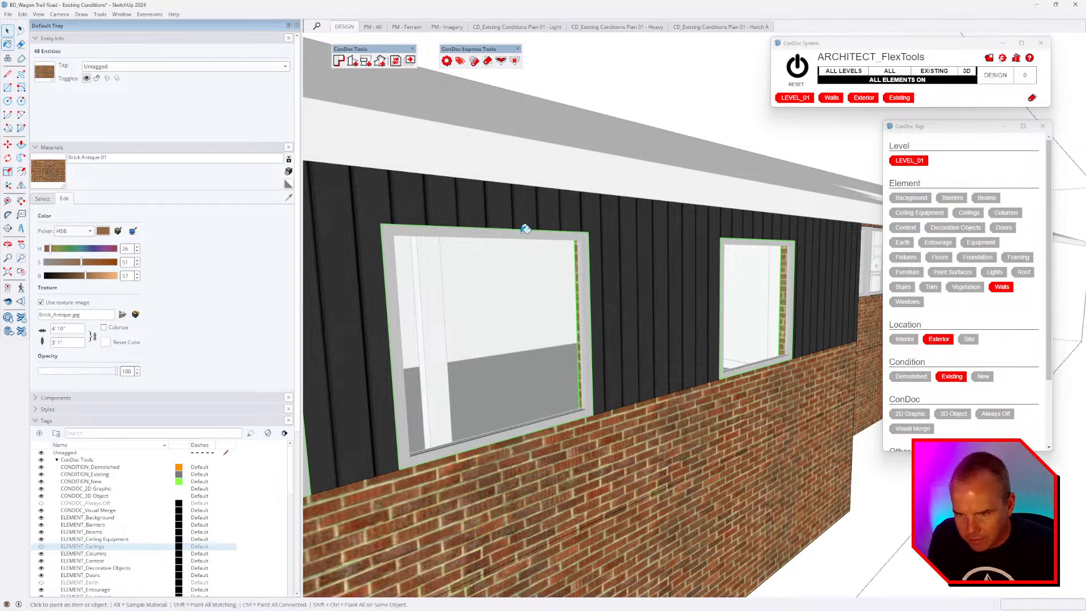
pyautogui.keyDown('alt'); pyautogui.click(526, 229); pyautogui.keyUp('alt')
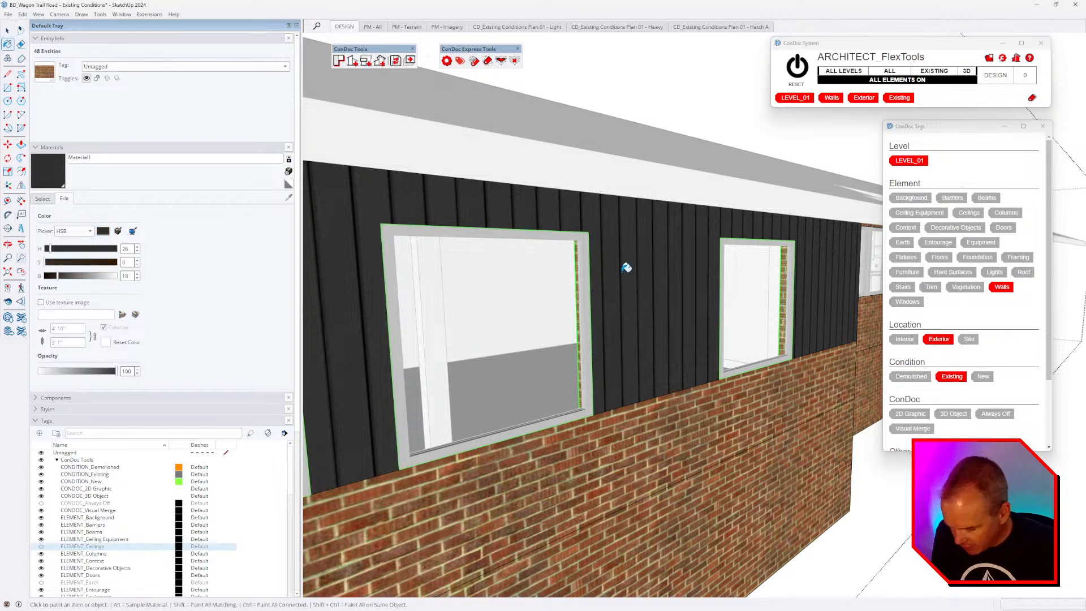
pyautogui.hotkey('ctrl', 'shift', 'h')
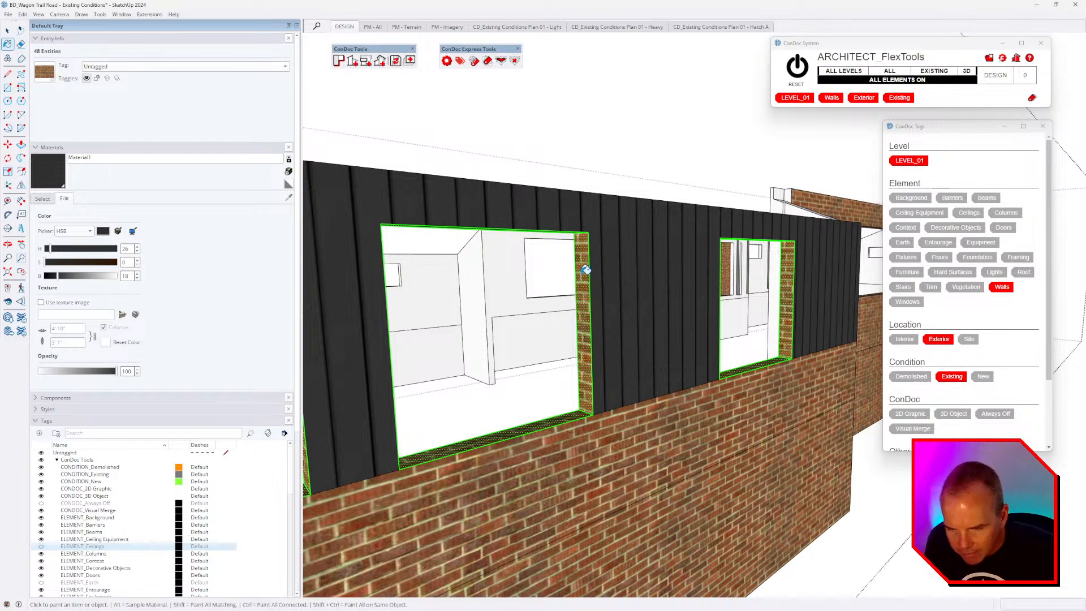
pyautogui.click(586, 270)
# Paint the reveals of the tall corner opening beside the brick wall with dark Material1 and leave the wall group.
pyautogui.moveTo(587, 266)
pyautogui.mouseDown(button='middle')
pyautogui.moveTo(643, 319)
pyautogui.moveTo(670, 306)
pyautogui.moveTo(405, 306)
pyautogui.moveTo(475, 362)
pyautogui.moveTo(458, 349)
pyautogui.moveTo(634, 297)
pyautogui.mouseUp(button='middle')
pyautogui.click(628, 251)
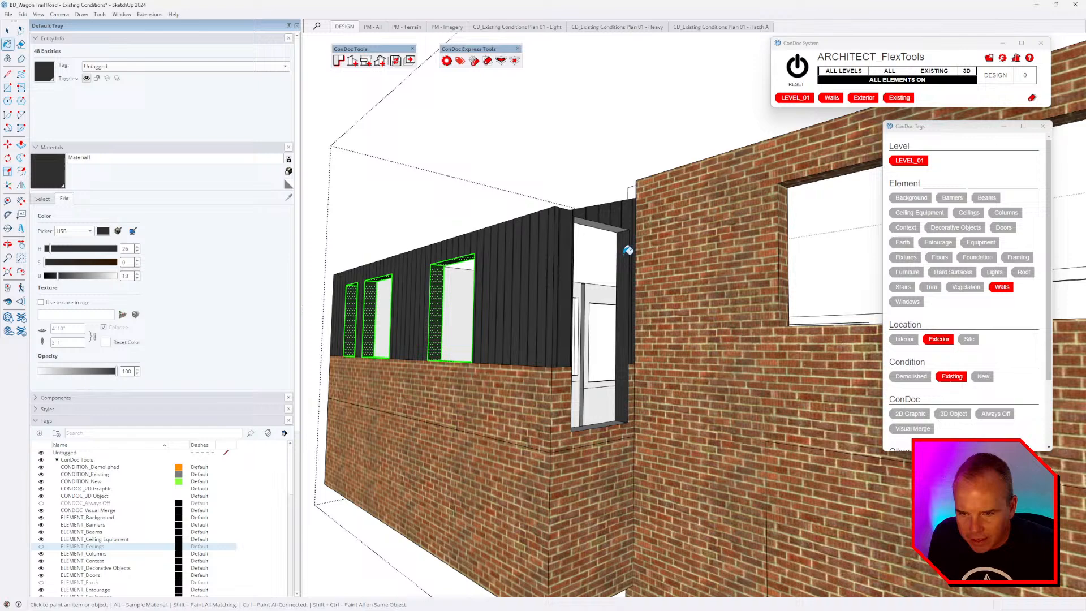
pyautogui.click(606, 225)
pyautogui.scroll(3, 617, 230)
pyautogui.moveTo(625, 237); pyautogui.dragTo(375, 227, button='middle')
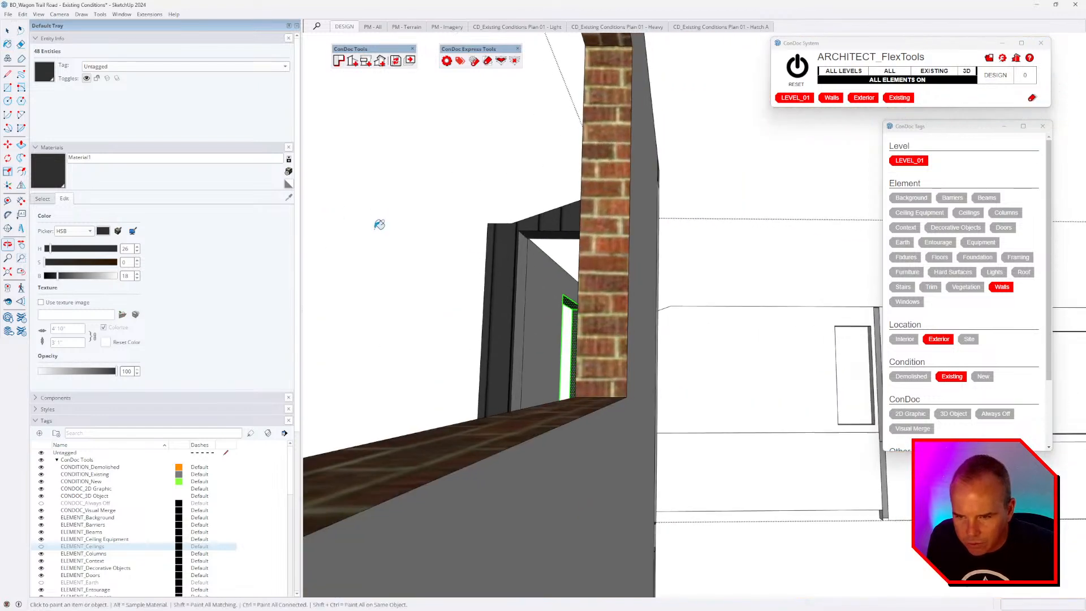
pyautogui.click(520, 255)
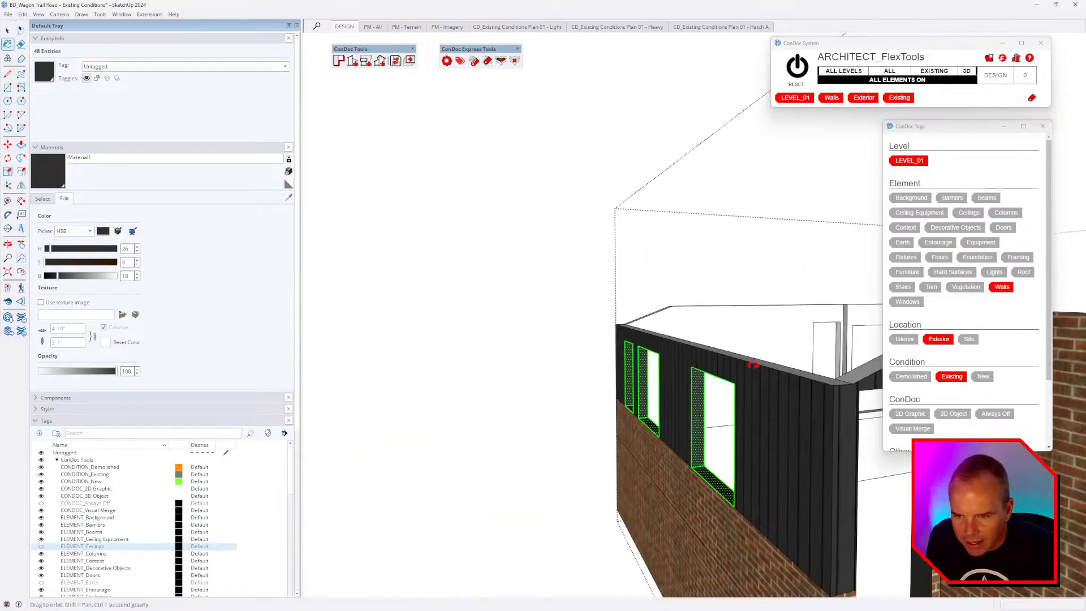
pyautogui.scroll(-10, 574, 346)
pyautogui.press('space')
pyautogui.click(574, 346)
# Open the roof group for editing.
pyautogui.scroll(-3, 573, 347)
pyautogui.moveTo(849, 356); pyautogui.dragTo(855, 365, button='middle')
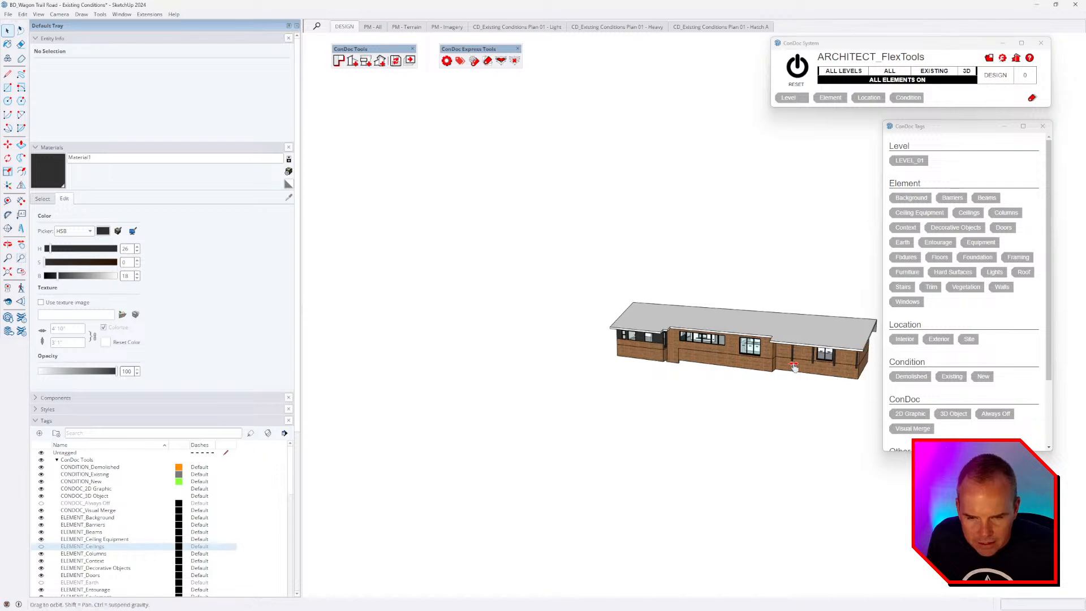
pyautogui.scroll(3, 854, 365)
pyautogui.moveTo(789, 309); pyautogui.dragTo(733, 361, button='middle')
pyautogui.scroll(1, 770, 360)
pyautogui.scroll(2, 758, 326)
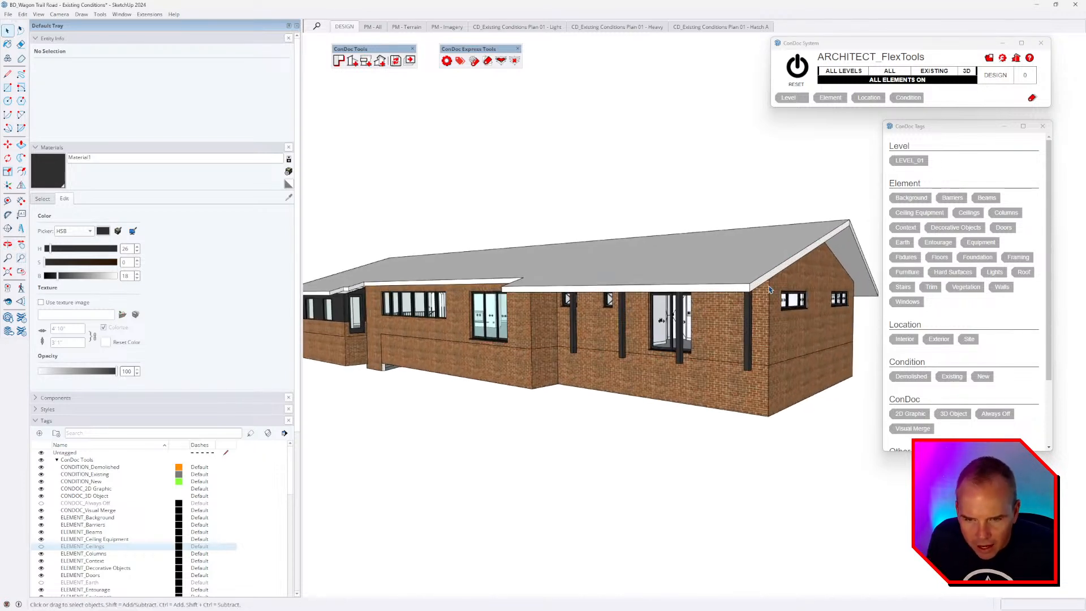
pyautogui.tripleClick(756, 282)
pyautogui.click(700, 315)
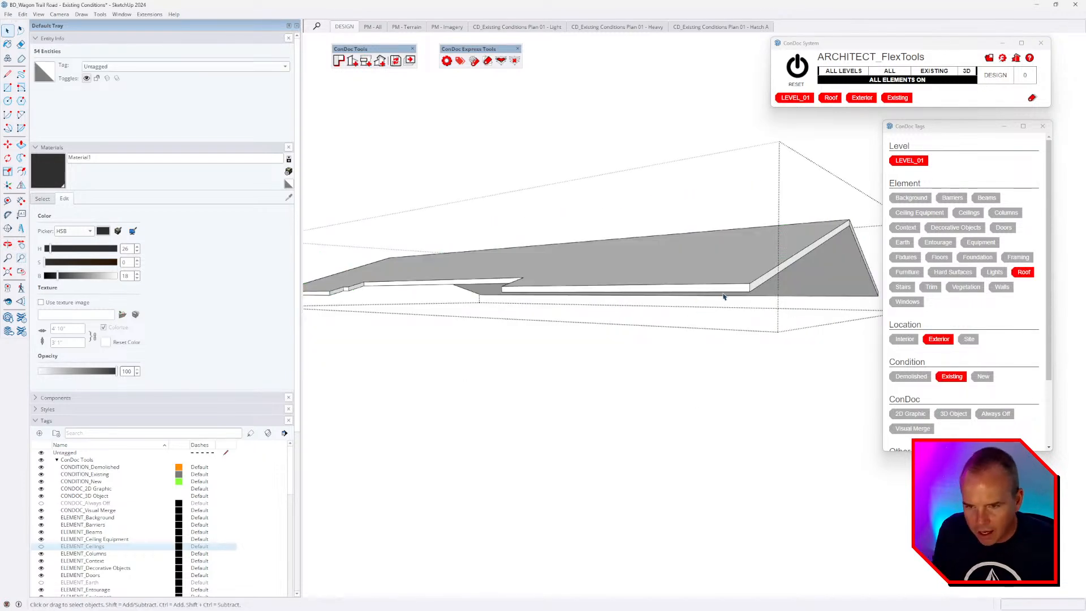
pyautogui.moveTo(723, 296); pyautogui.dragTo(702, 380, button='middle')
# Paint the front roof slope with Roofing Shingles Multi from the Roofing materials collection.
pyautogui.click(43, 199)
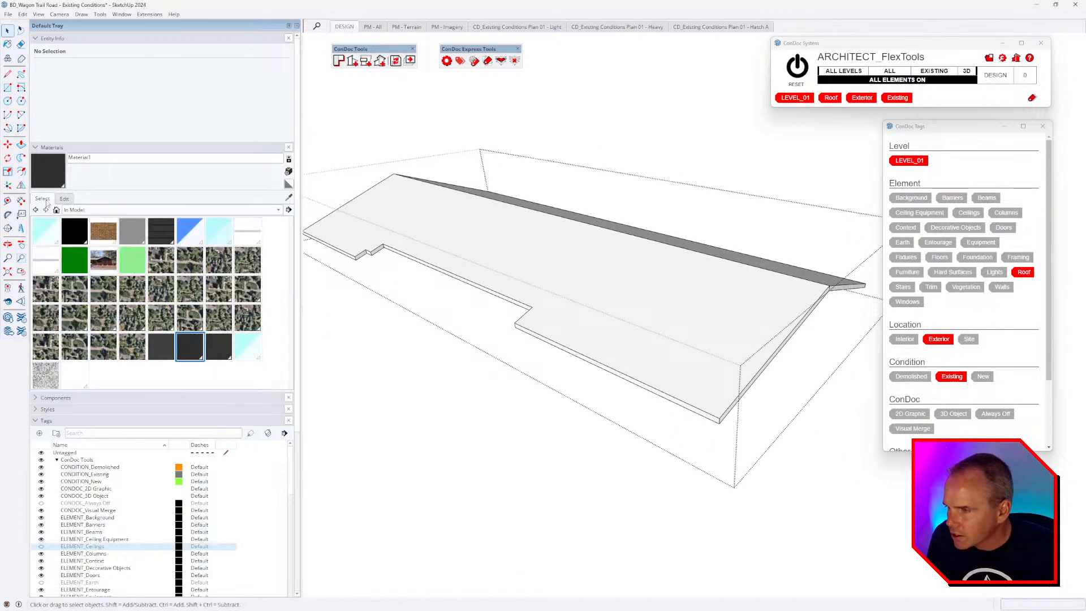
pyautogui.click(101, 210)
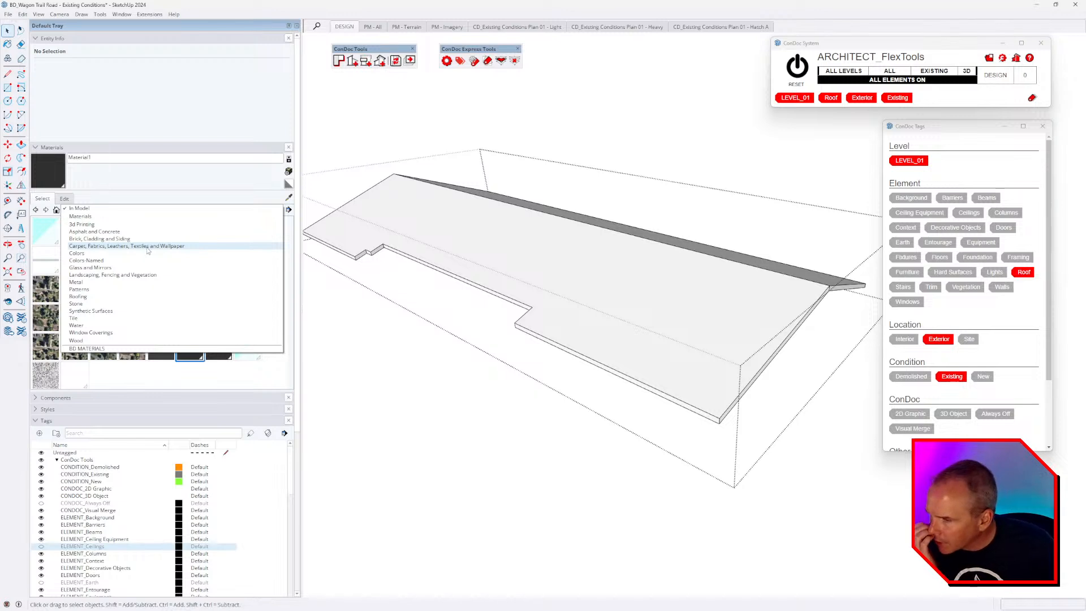
pyautogui.click(119, 298)
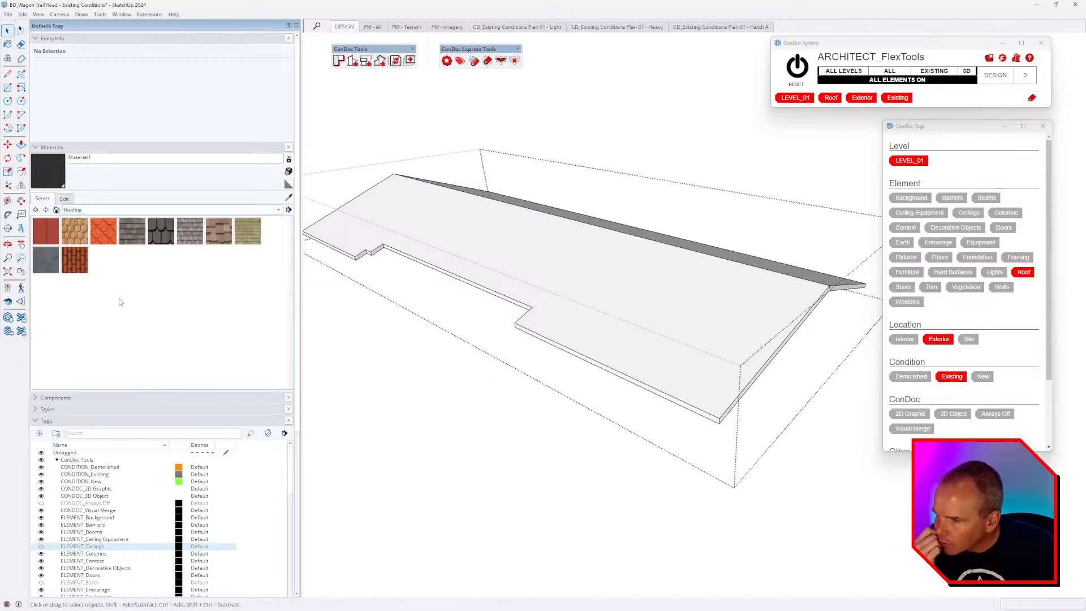
pyautogui.click(190, 232)
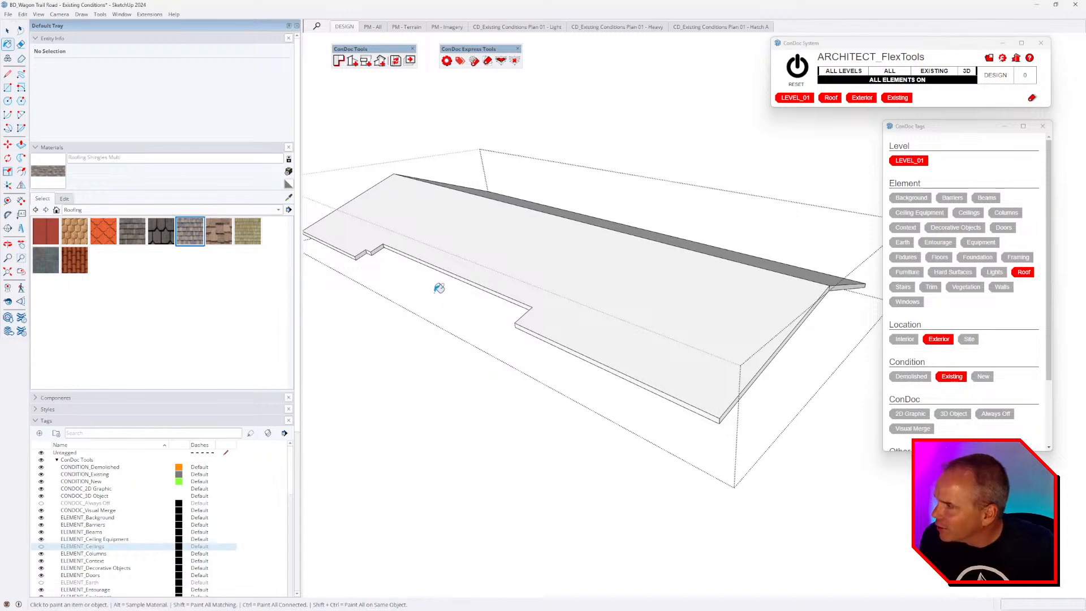
pyautogui.click(670, 333)
pyautogui.scroll(3, 697, 342)
pyautogui.moveTo(697, 342); pyautogui.dragTo(857, 407, button='middle')
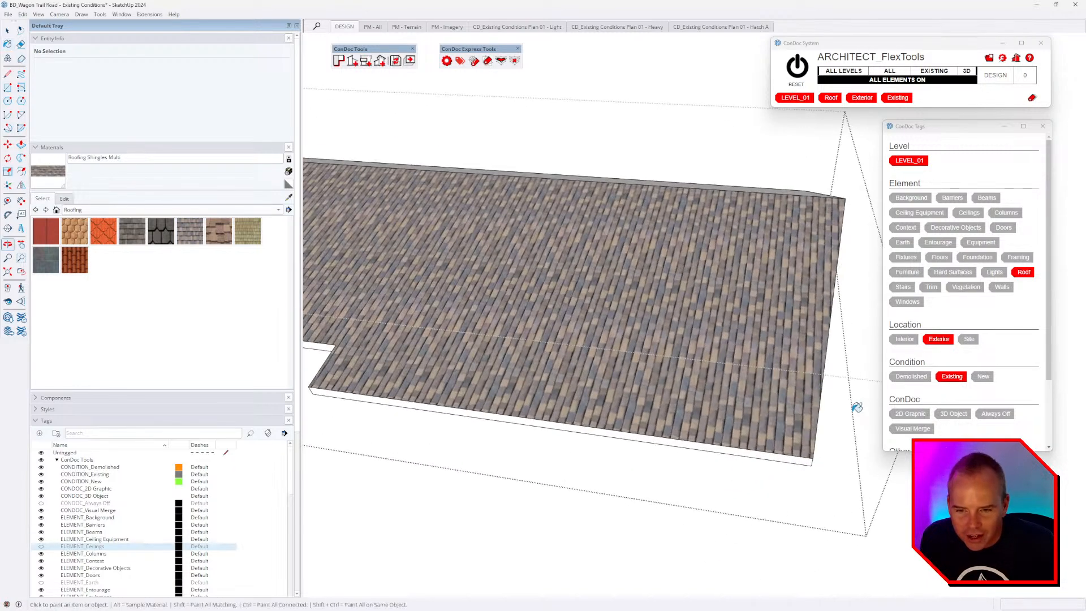
# Start positioning the shingle texture on the front roof slope and reset its position.
pyautogui.rightClick(655, 252)
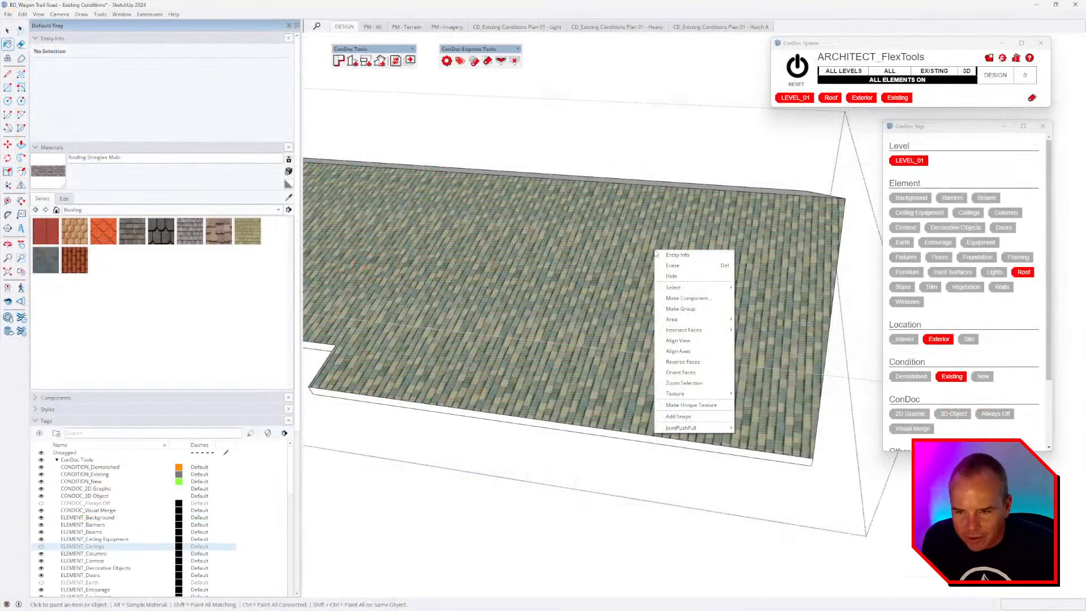
pyautogui.moveTo(686, 394)
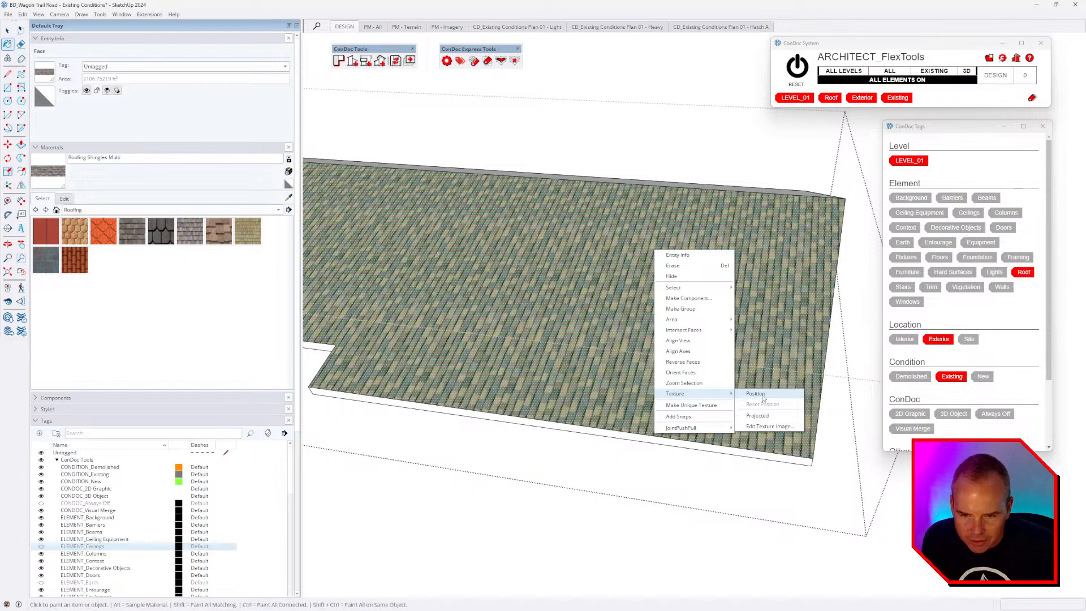
pyautogui.click(763, 394)
pyautogui.rightClick(711, 311)
pyautogui.moveTo(744, 350)
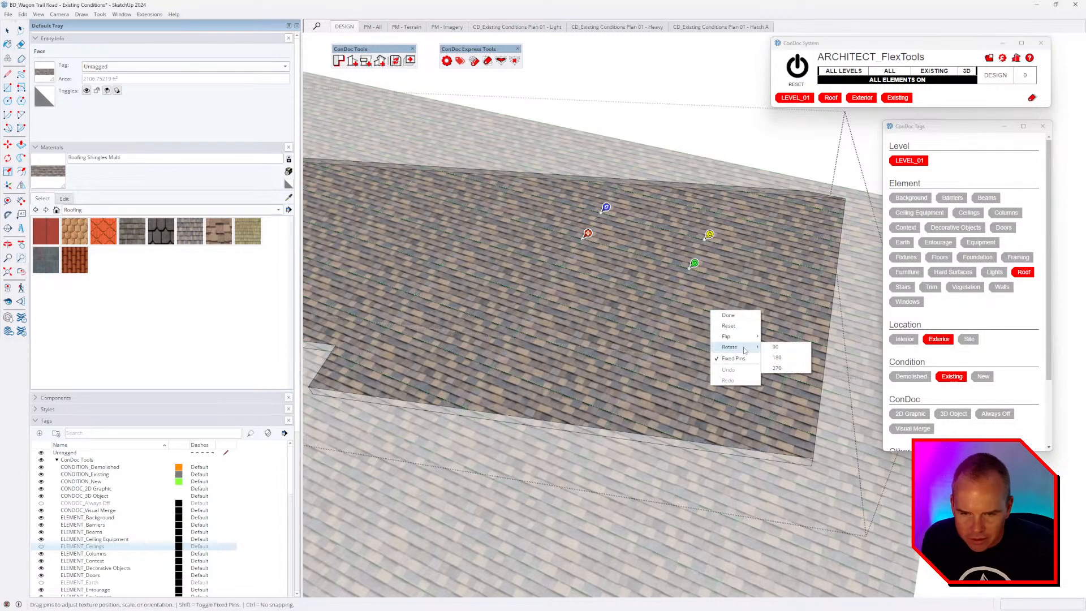
pyautogui.click(746, 326)
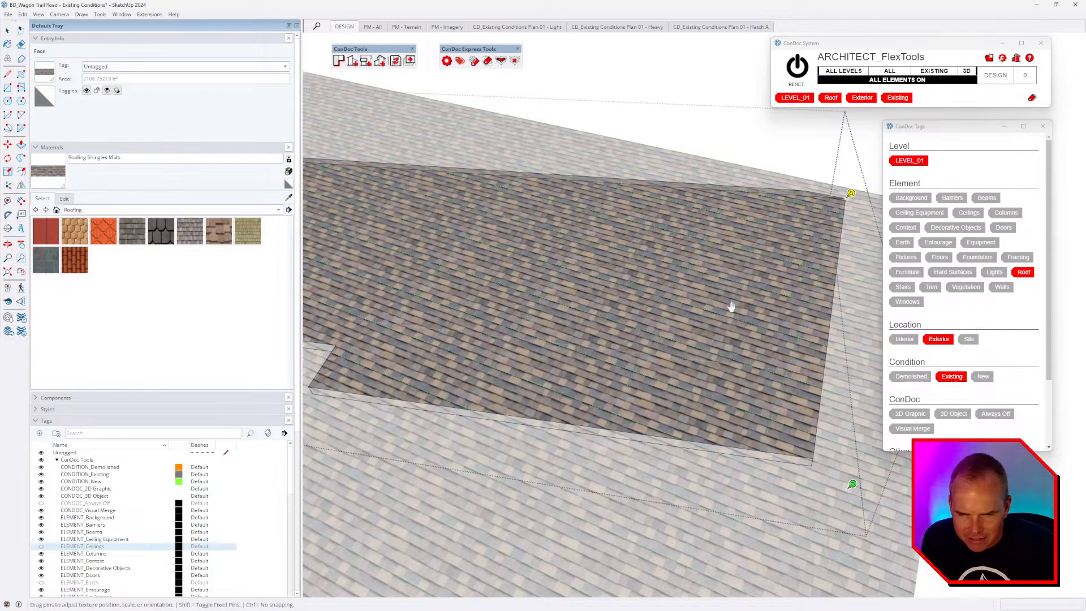
# Try to realign the shingle texture with the roof by moving its green scale/rotate pin, and finish positioning.
pyautogui.scroll(-6, 792, 311)
pyautogui.scroll(-2, 806, 325)
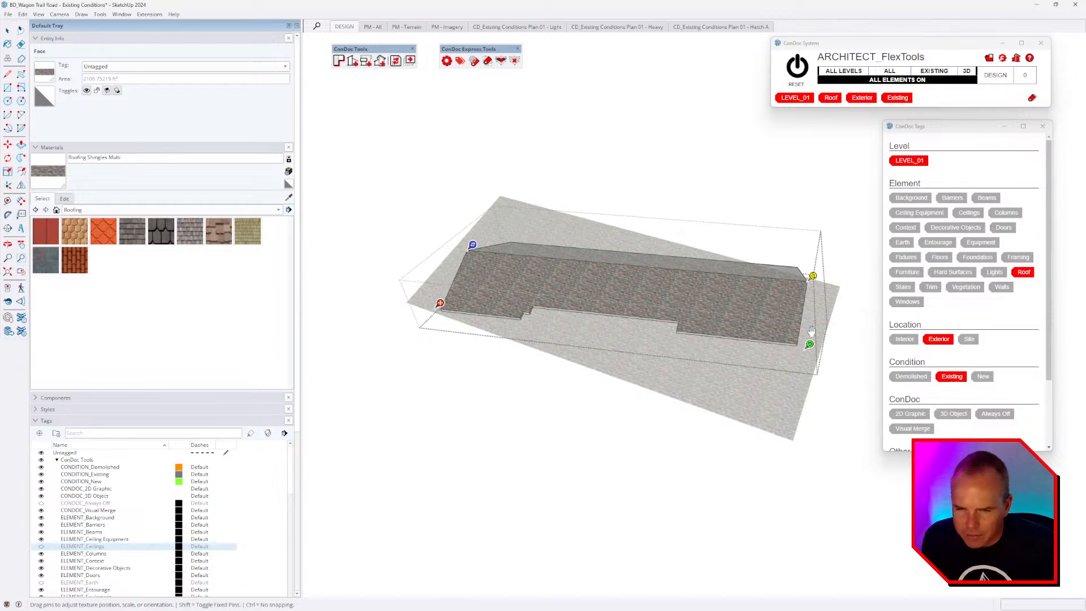
pyautogui.scroll(5, 515, 315)
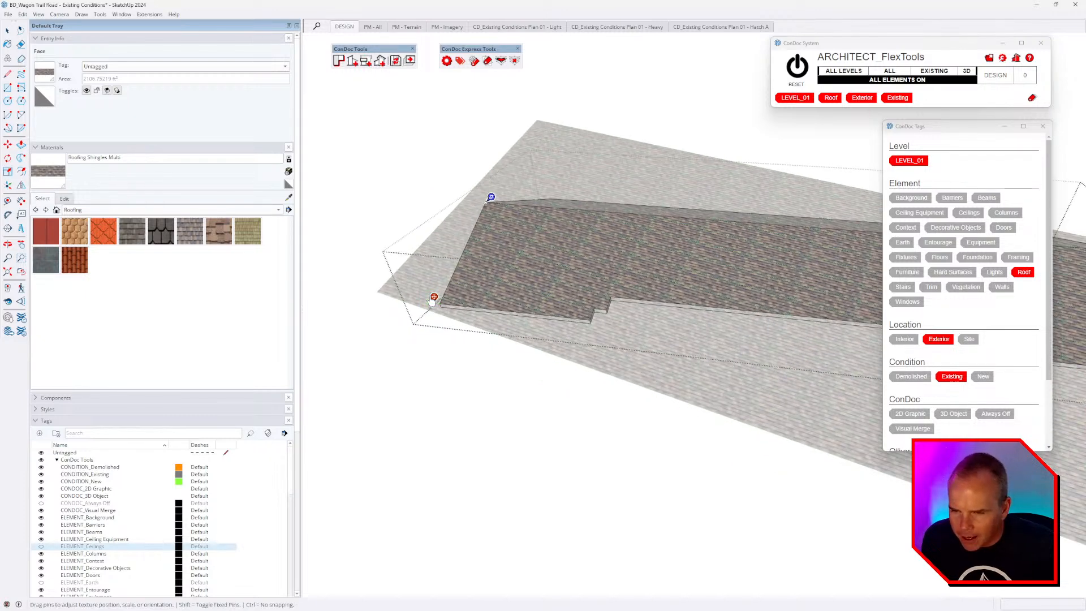
pyautogui.scroll(-2, 447, 299)
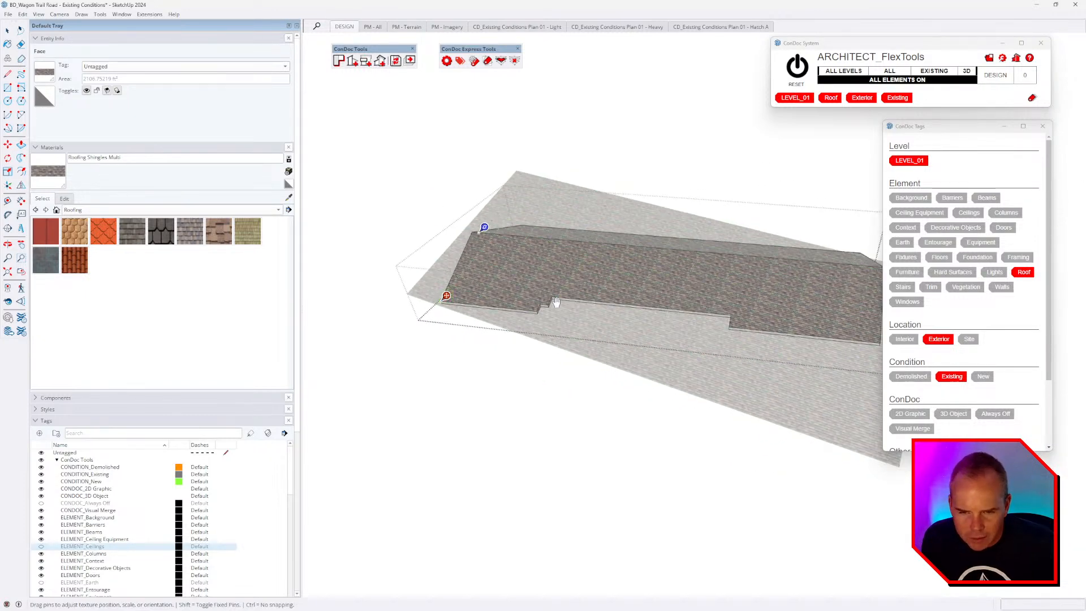
pyautogui.scroll(-1, 555, 303)
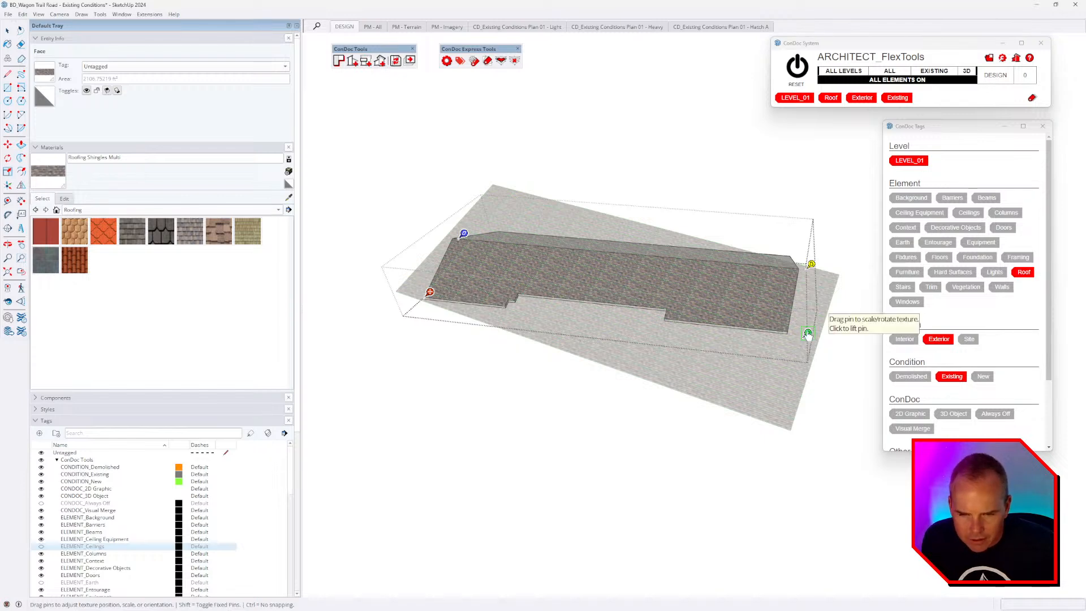
pyautogui.moveTo(808, 334); pyautogui.dragTo(798, 321)
pyautogui.scroll(3, 541, 271)
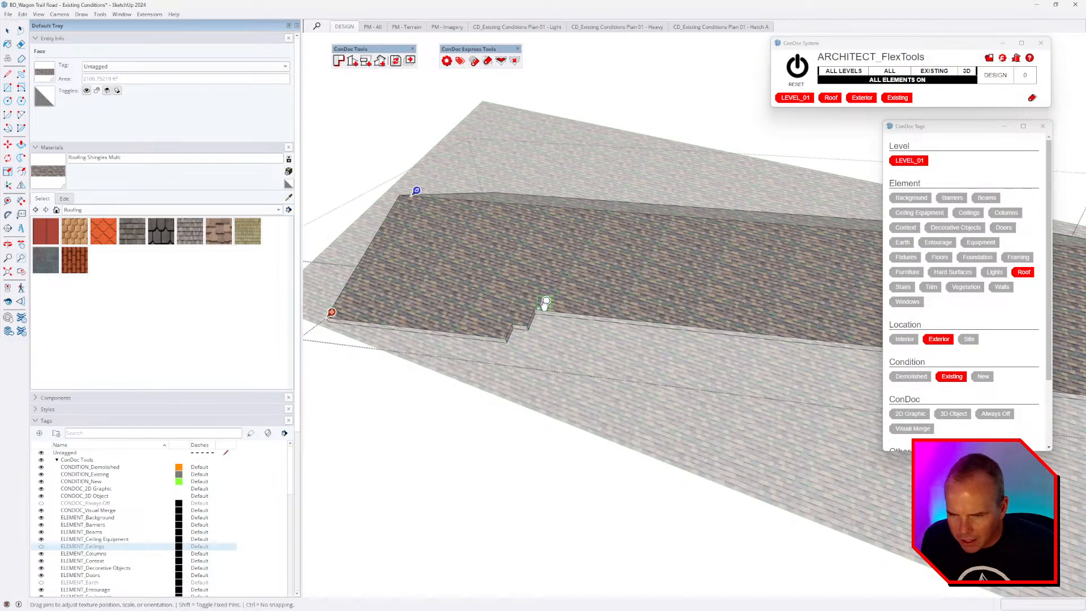
pyautogui.scroll(-1, 500, 286)
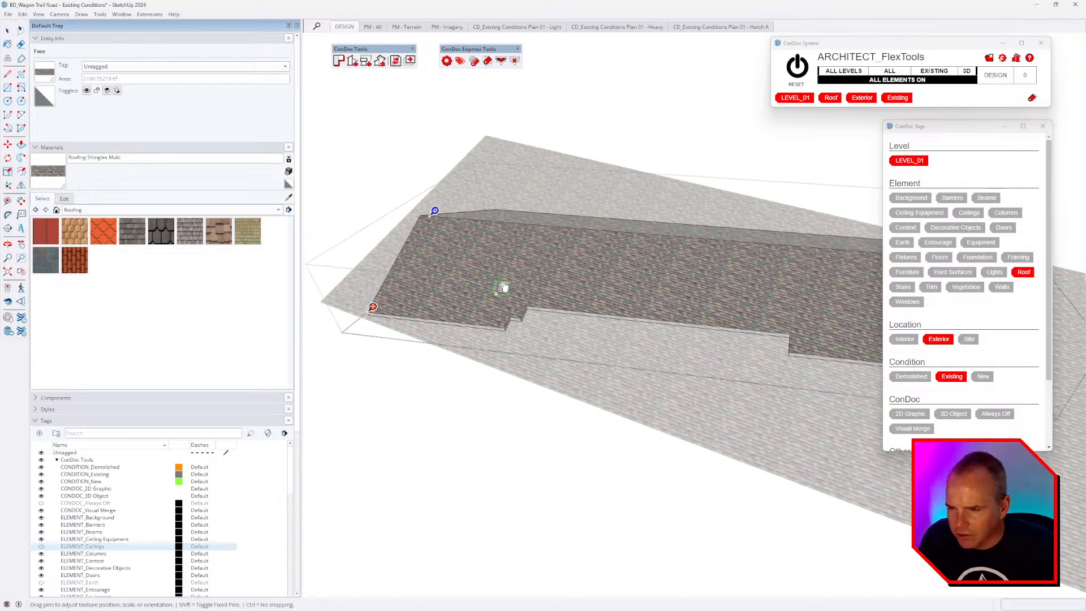
pyautogui.scroll(-2, 501, 299)
pyautogui.press('Return')
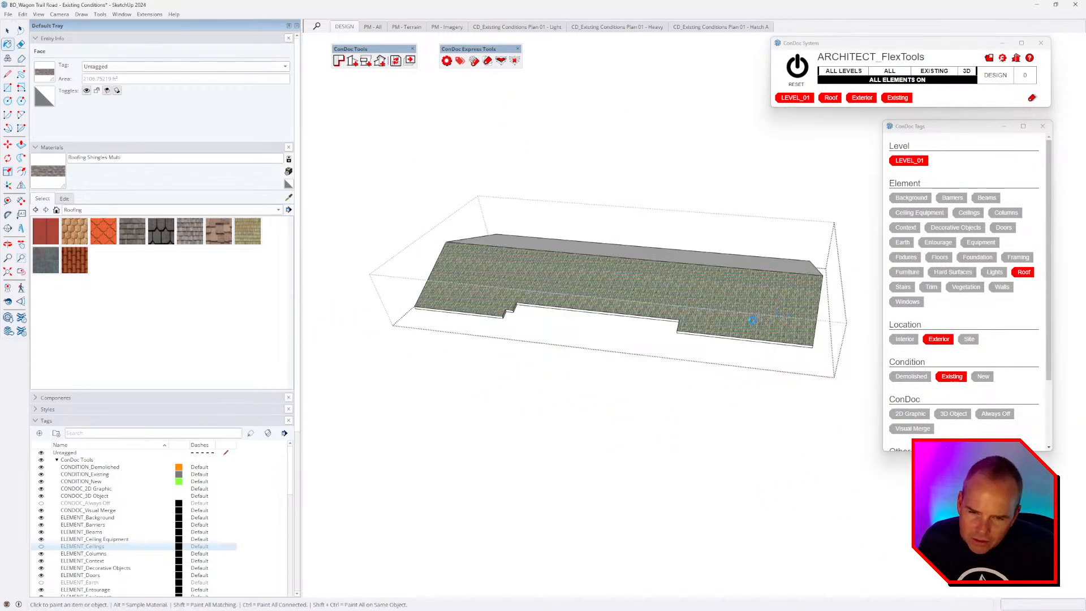
# Rotate the shingle texture on the front roof slope by 90 degrees and leave the roof group.
pyautogui.scroll(3, 781, 316)
pyautogui.rightClick(778, 308)
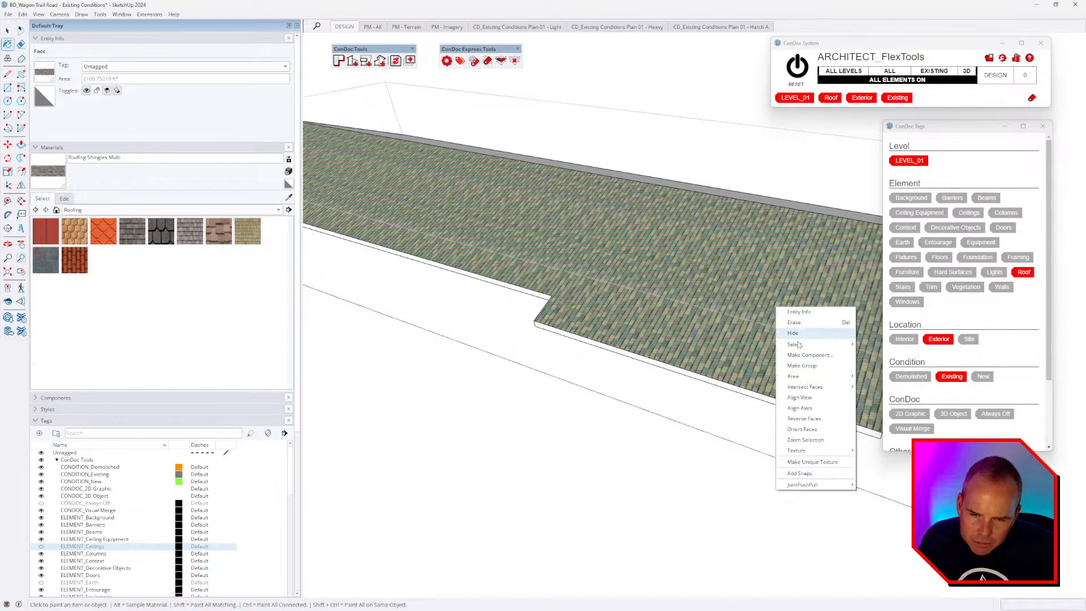
pyautogui.click(813, 460)
pyautogui.rightClick(810, 372)
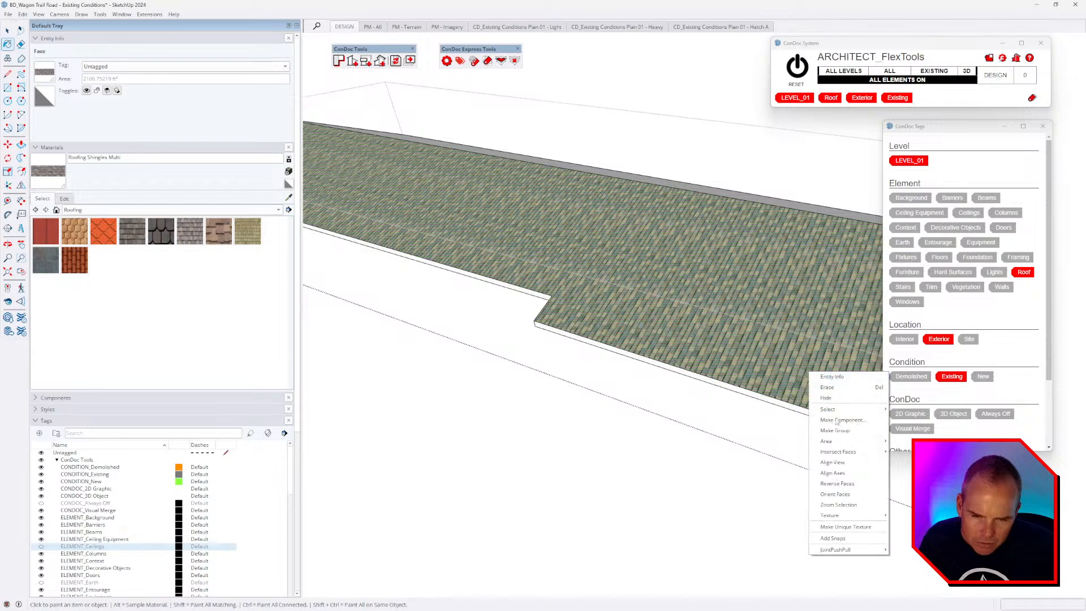
pyautogui.moveTo(829, 516)
pyautogui.click(908, 515)
pyautogui.rightClick(777, 346)
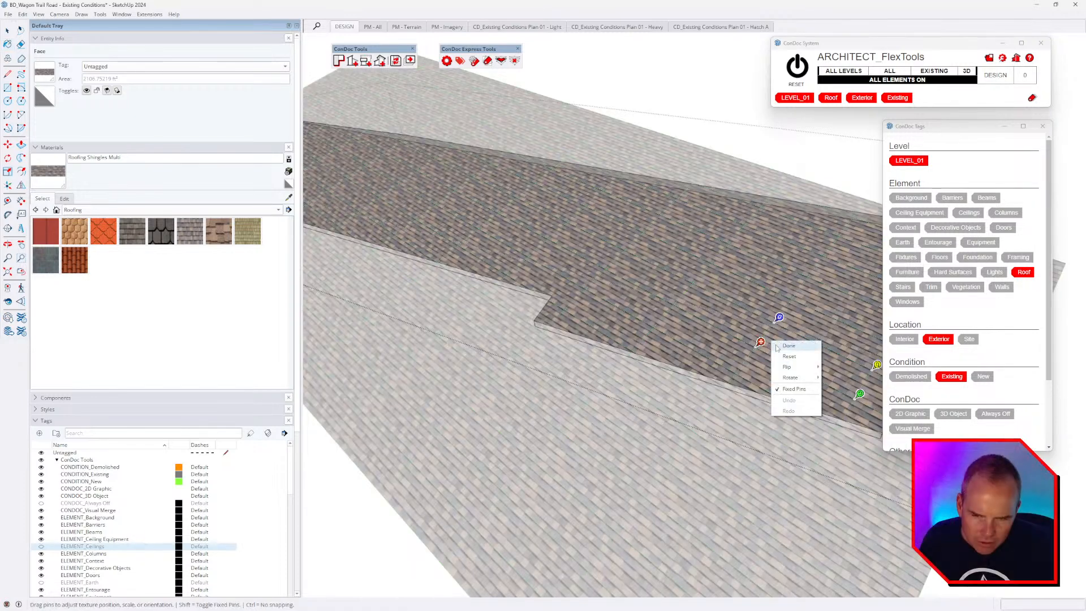
pyautogui.moveTo(800, 377)
pyautogui.click(840, 377)
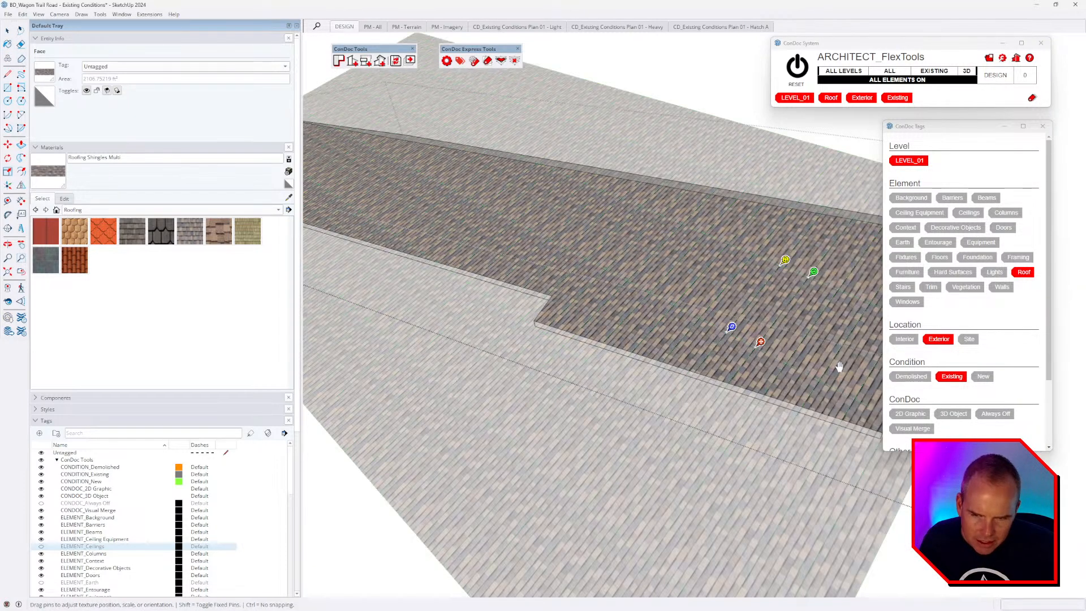
pyautogui.press('Return')
pyautogui.moveTo(840, 367)
pyautogui.mouseDown(button='middle')
pyautogui.moveTo(689, 296)
pyautogui.moveTo(754, 311)
pyautogui.mouseUp(button='middle')
pyautogui.scroll(-2, 738, 312)
pyautogui.press('space')
pyautogui.press('Escape')
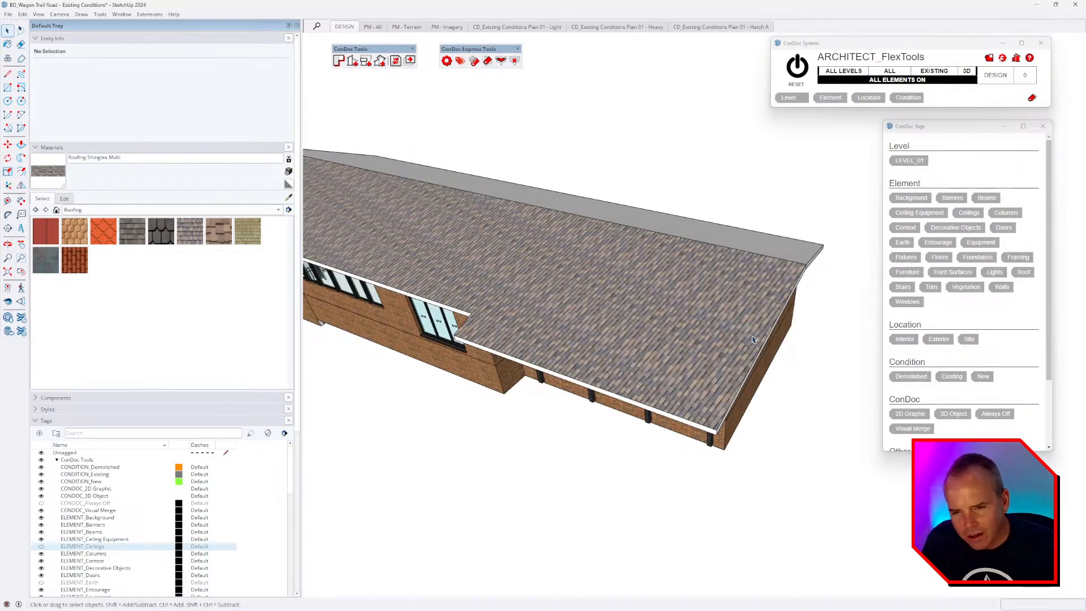
# Repaint the whole roof with the Default material, removing the shingles, and leave the roof group.
pyautogui.scroll(-1, 739, 311)
pyautogui.tripleClick(675, 307)
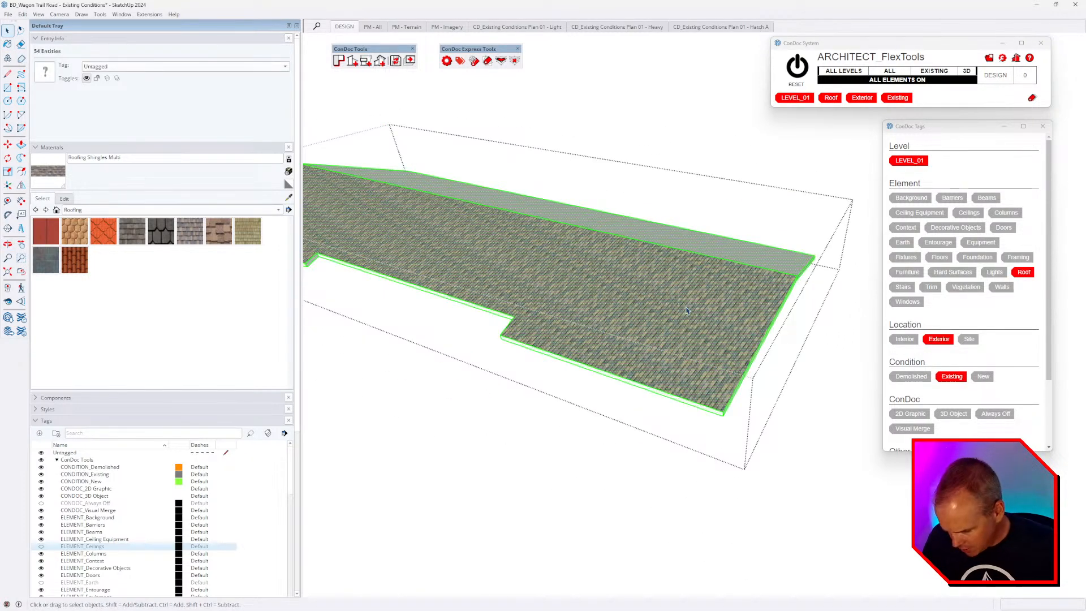
pyautogui.press('b')
pyautogui.keyDown('alt'); pyautogui.click(739, 274); pyautogui.keyUp('alt')
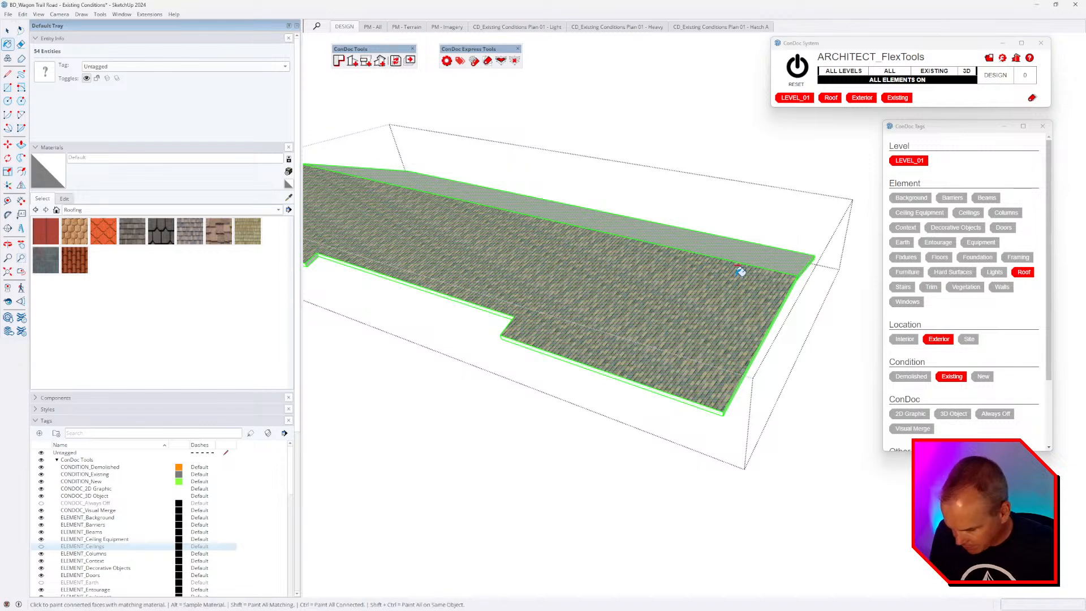
pyautogui.click(739, 274)
pyautogui.moveTo(738, 317)
pyautogui.mouseDown(button='middle')
pyautogui.moveTo(675, 278)
pyautogui.moveTo(714, 305)
pyautogui.moveTo(743, 276)
pyautogui.mouseUp(button='middle')
pyautogui.press('space')
pyautogui.press('Escape')
pyautogui.scroll(-2, 690, 323)
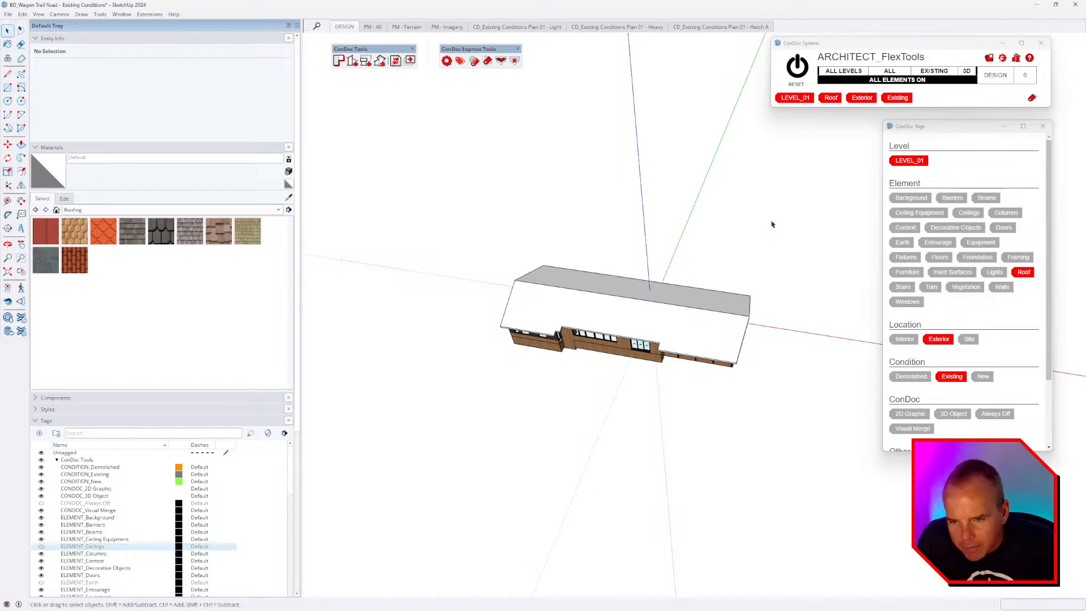
# Reset the model's drawing axes to their original orientation.
pyautogui.rightClick(704, 189)
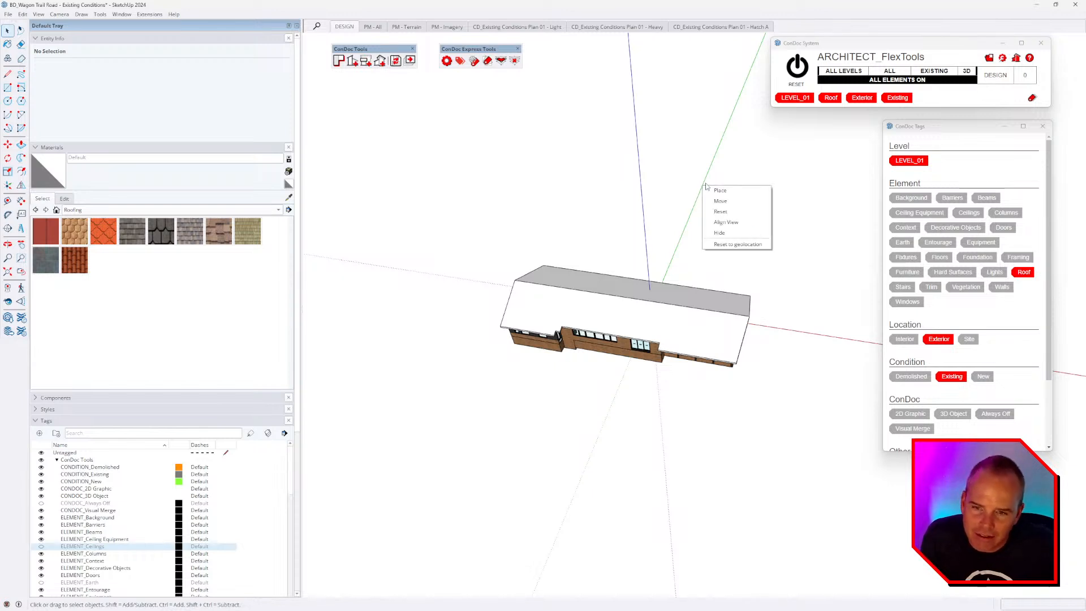
pyautogui.click(721, 212)
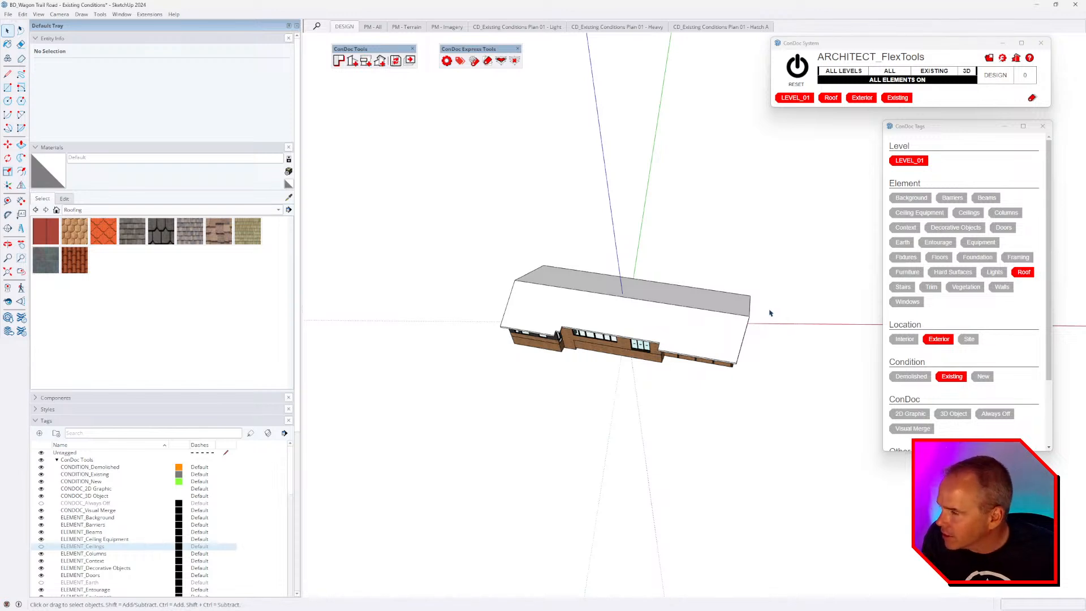
pyautogui.moveTo(685, 215); pyautogui.dragTo(739, 211, button='middle')
# Reset the ConDoc System display and reopen the roof group for editing.
pyautogui.click(797, 67)
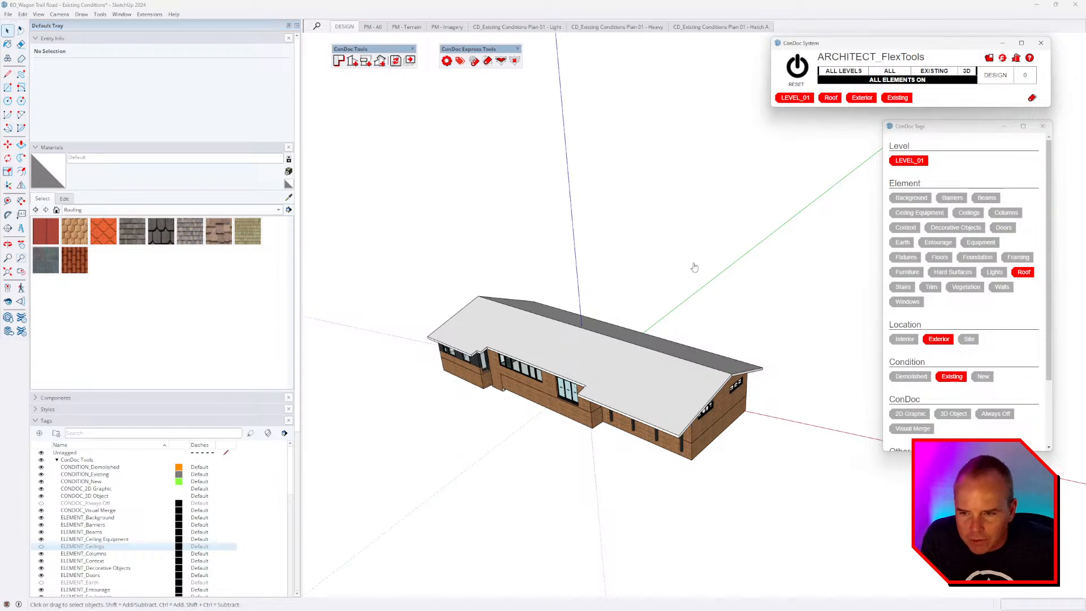
pyautogui.click(606, 288)
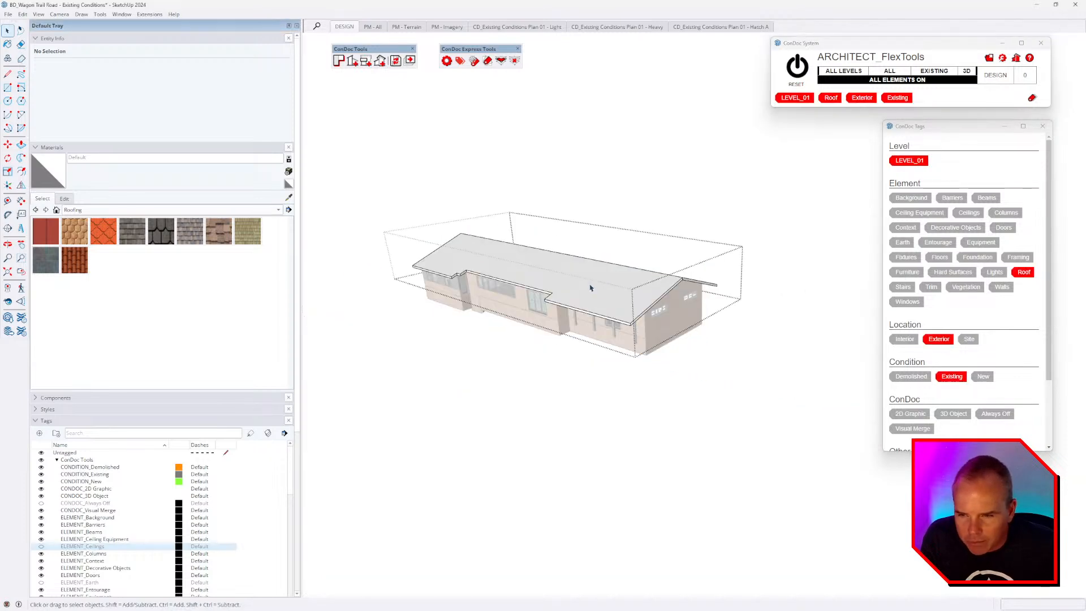
pyautogui.moveTo(606, 288); pyautogui.dragTo(609, 325, button='middle')
pyautogui.scroll(2, 610, 325)
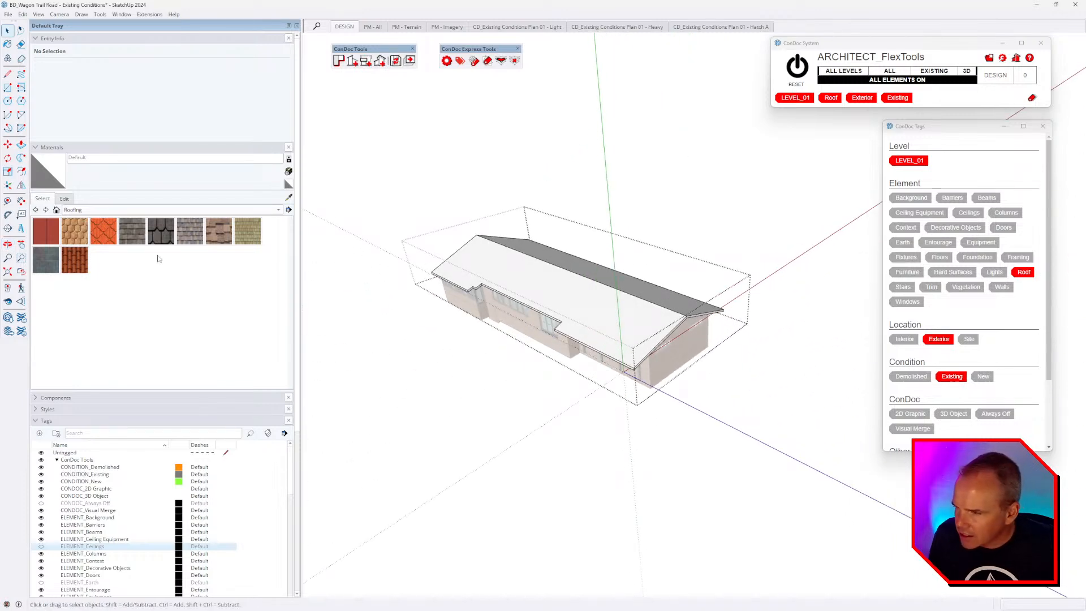
# Paint the front roof slope with the Roofing Shingles Asphalt material.
pyautogui.click(132, 231)
pyautogui.scroll(2, 573, 317)
pyautogui.click(643, 368)
# Rotate the asphalt shingle texture on the front roof slope by 90 degrees using texture positioning.
pyautogui.scroll(1, 641, 365)
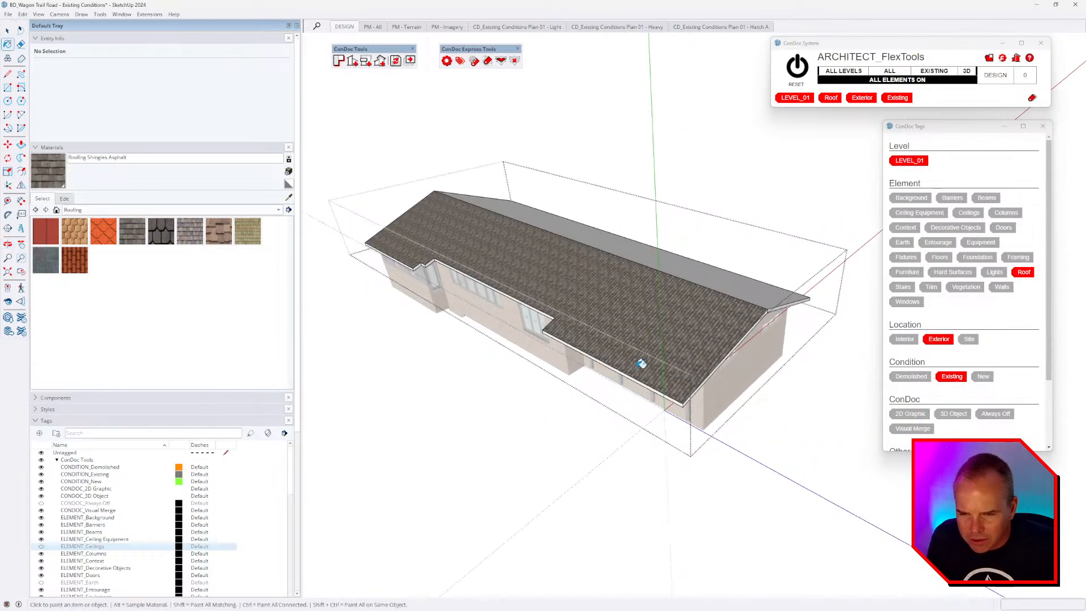
pyautogui.scroll(2, 642, 364)
pyautogui.moveTo(718, 405); pyautogui.dragTo(787, 411, button='middle')
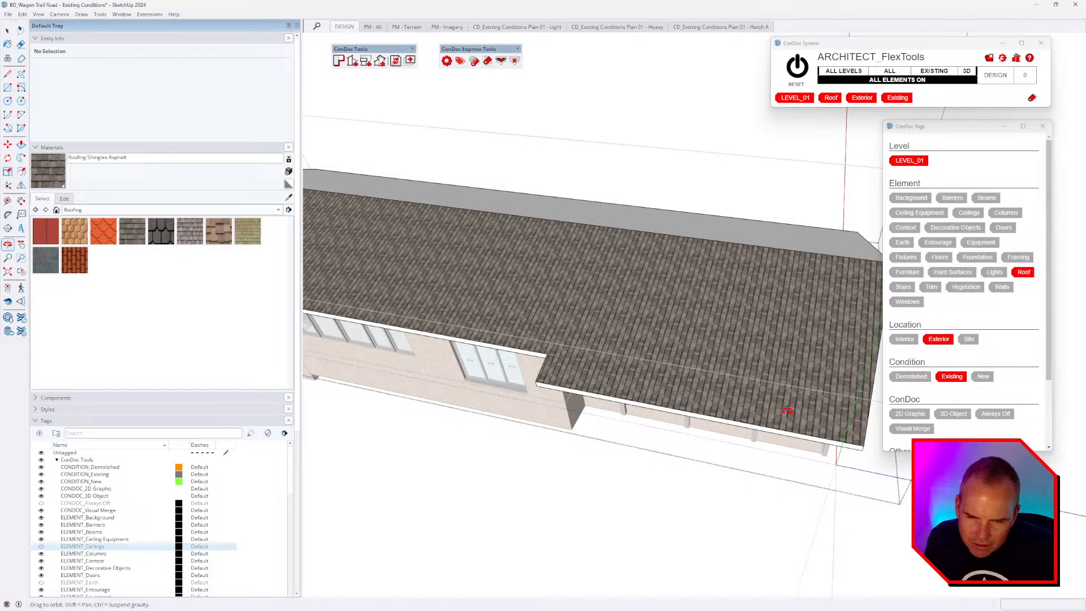
pyautogui.rightClick(686, 311)
pyautogui.moveTo(752, 454)
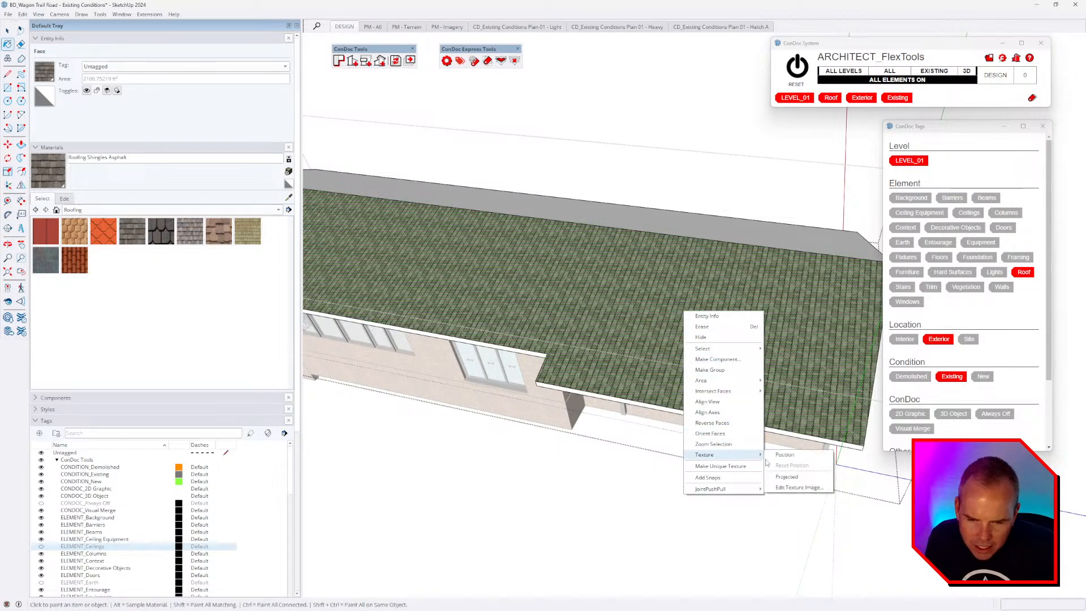
pyautogui.click(785, 455)
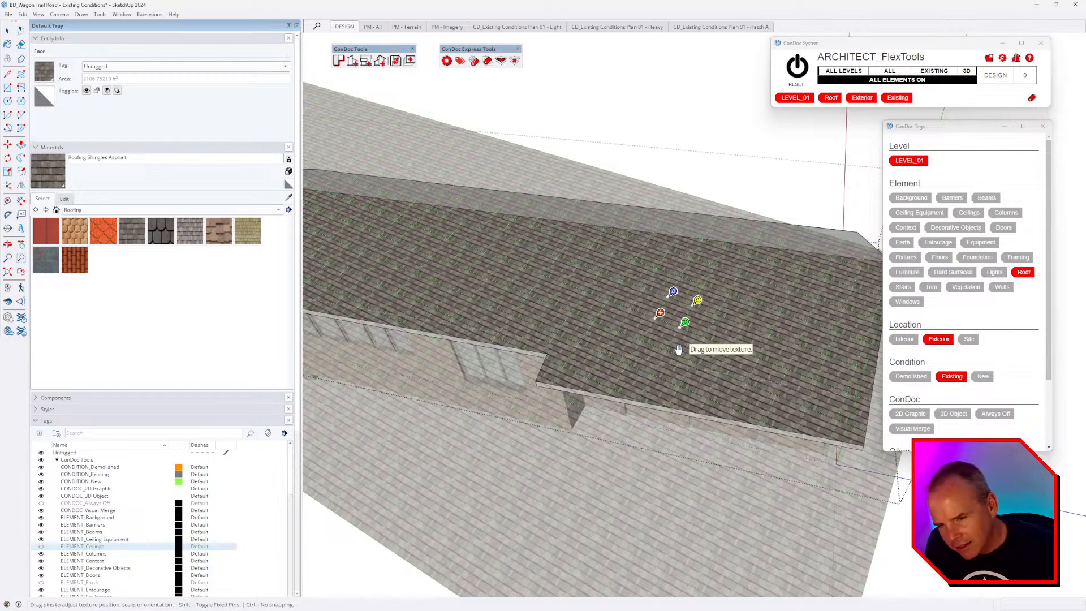
pyautogui.rightClick(701, 343)
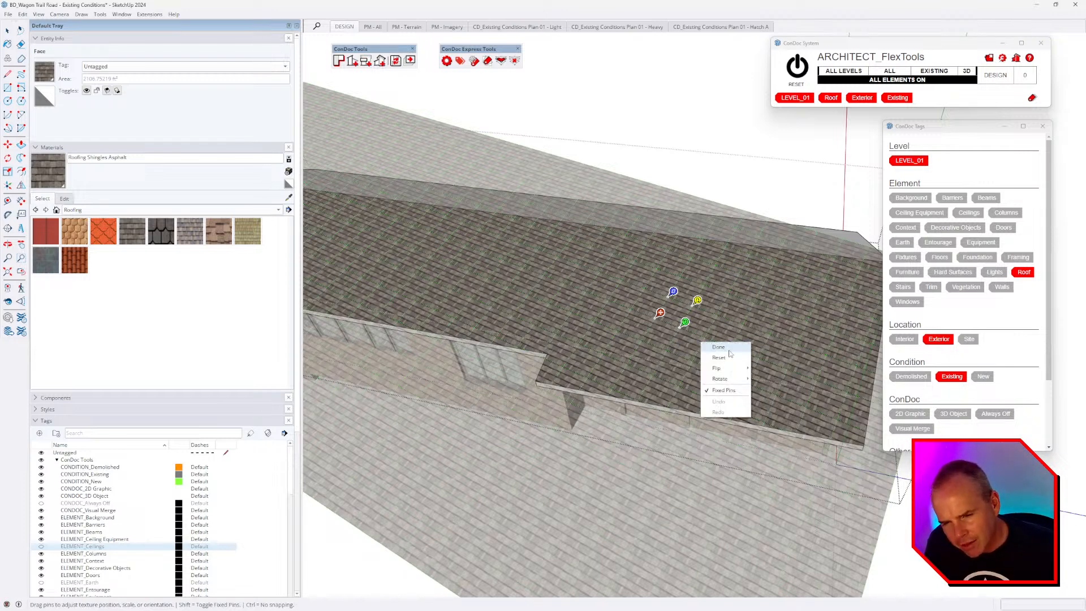
pyautogui.moveTo(730, 381)
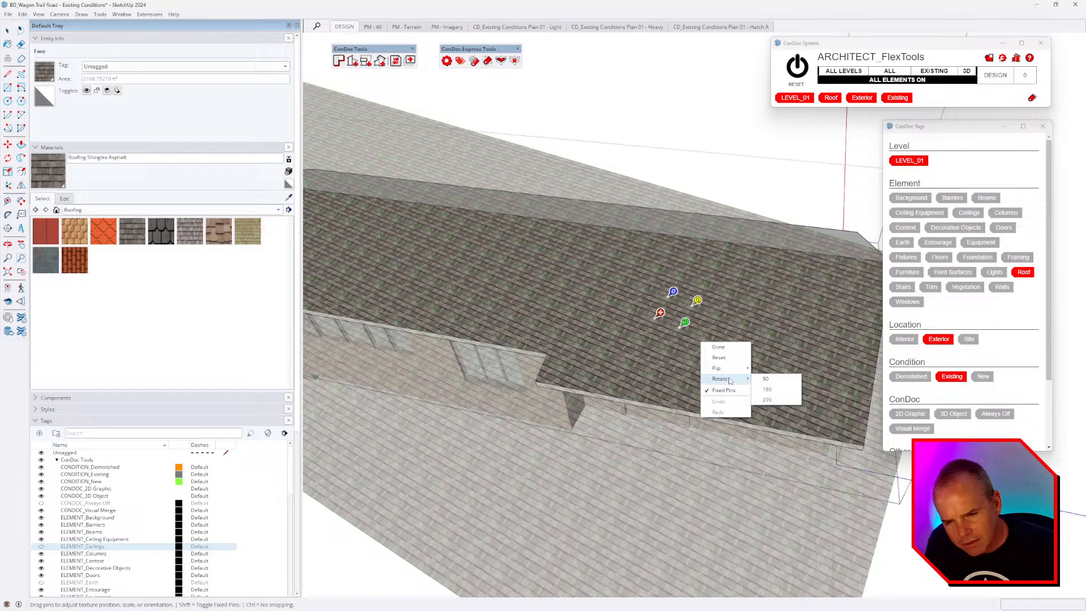
pyautogui.click(765, 380)
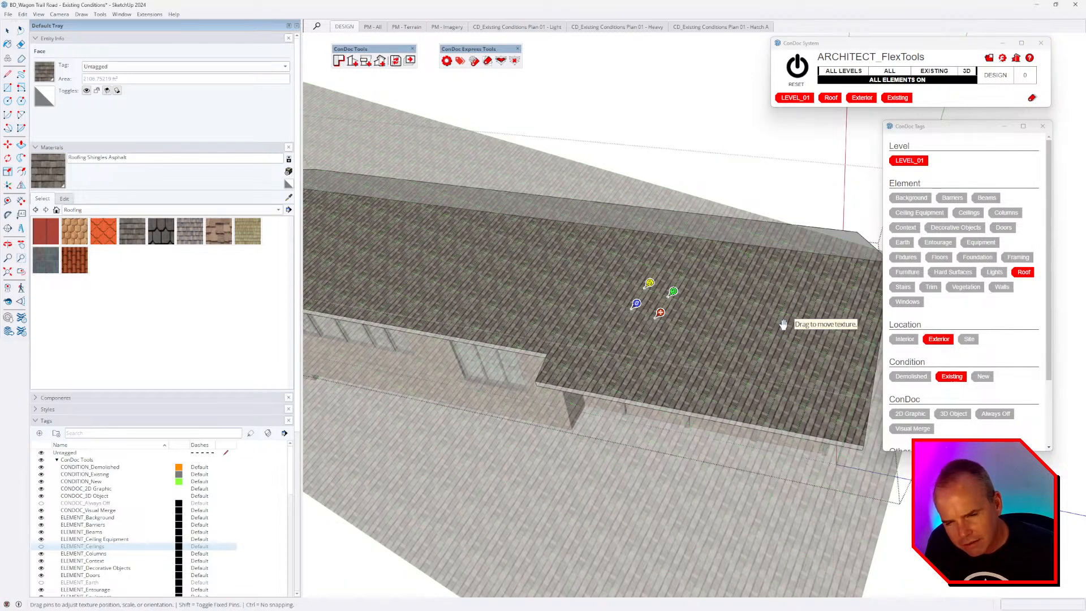
pyautogui.press('Return')
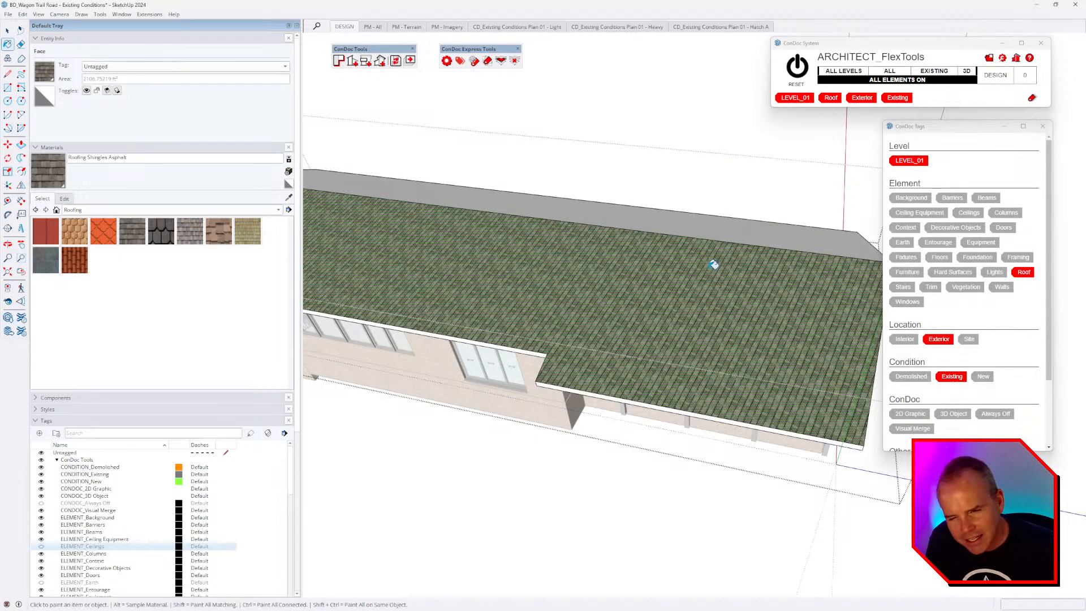
pyautogui.moveTo(706, 323)
pyautogui.mouseDown(button='middle')
pyautogui.moveTo(701, 331)
pyautogui.moveTo(504, 245)
pyautogui.moveTo(715, 283)
pyautogui.moveTo(684, 287)
pyautogui.mouseUp(button='middle')
pyautogui.scroll(-3, 685, 317)
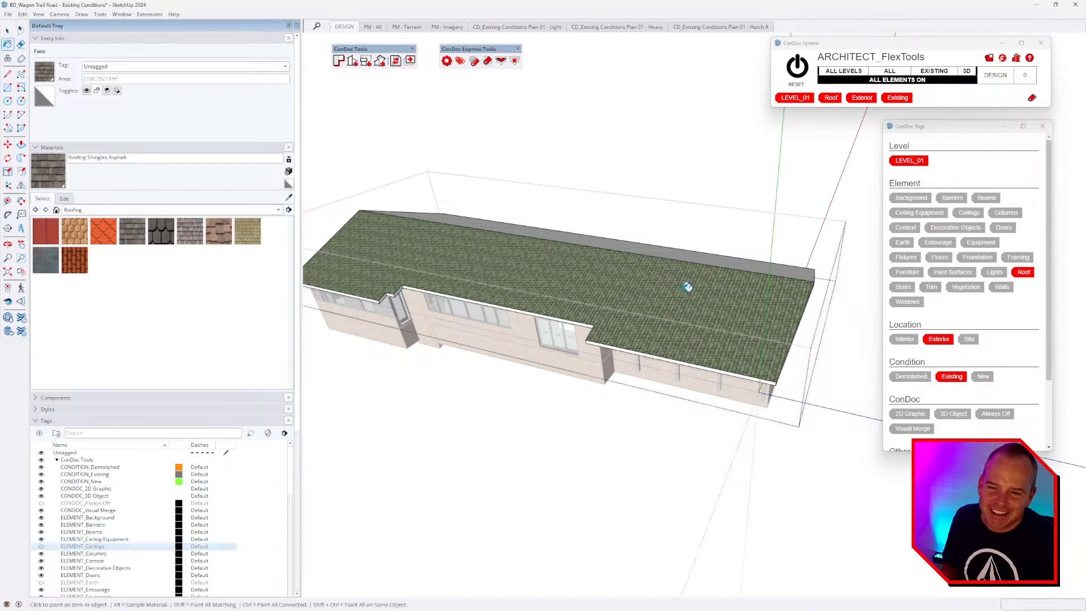
# Open the Roofing Shingles Asphalt texture image in Photoshop and rotate the canvas 90° clockwise.
pyautogui.click(64, 199)
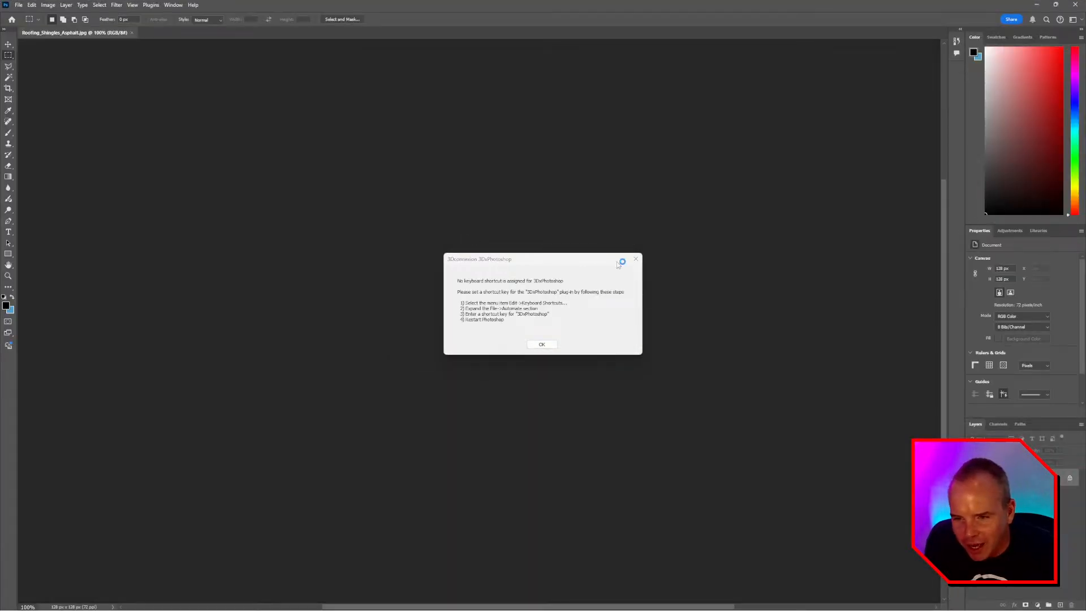
pyautogui.click(637, 260)
pyautogui.click(48, 5)
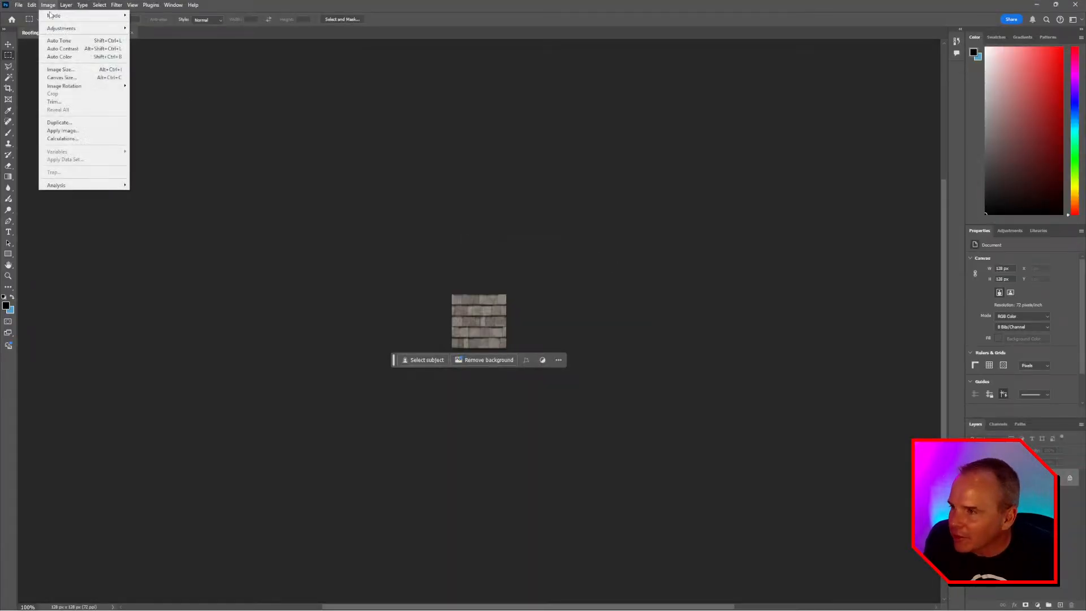
pyautogui.moveTo(72, 89)
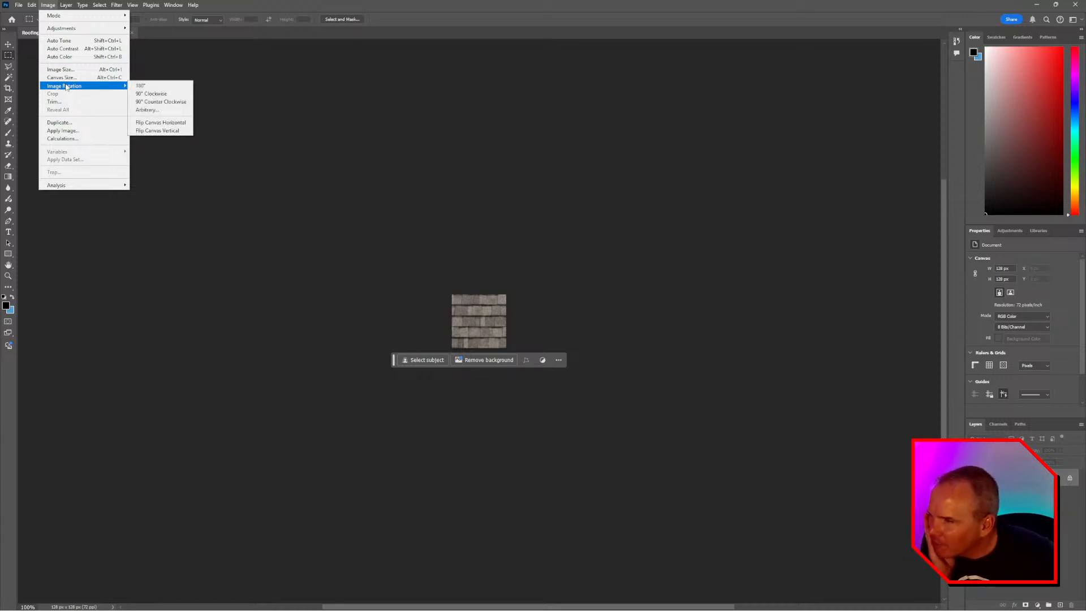
pyautogui.click(160, 93)
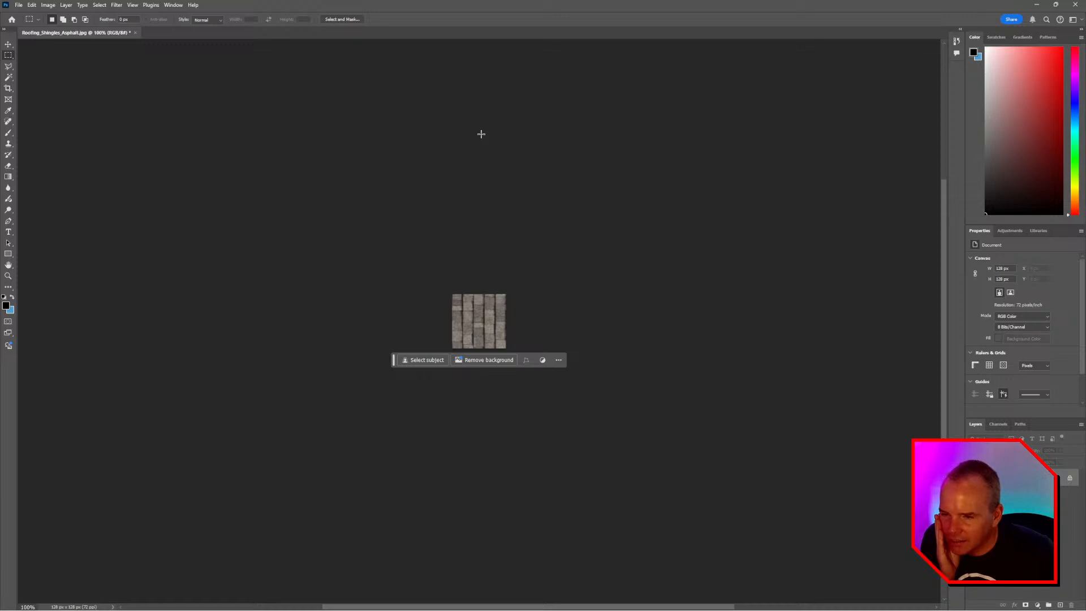
# Save the rotated texture as a JPEG at quality 8, then switch back to SketchUp and check it on the roof.
pyautogui.hotkey('ctrl', 's')
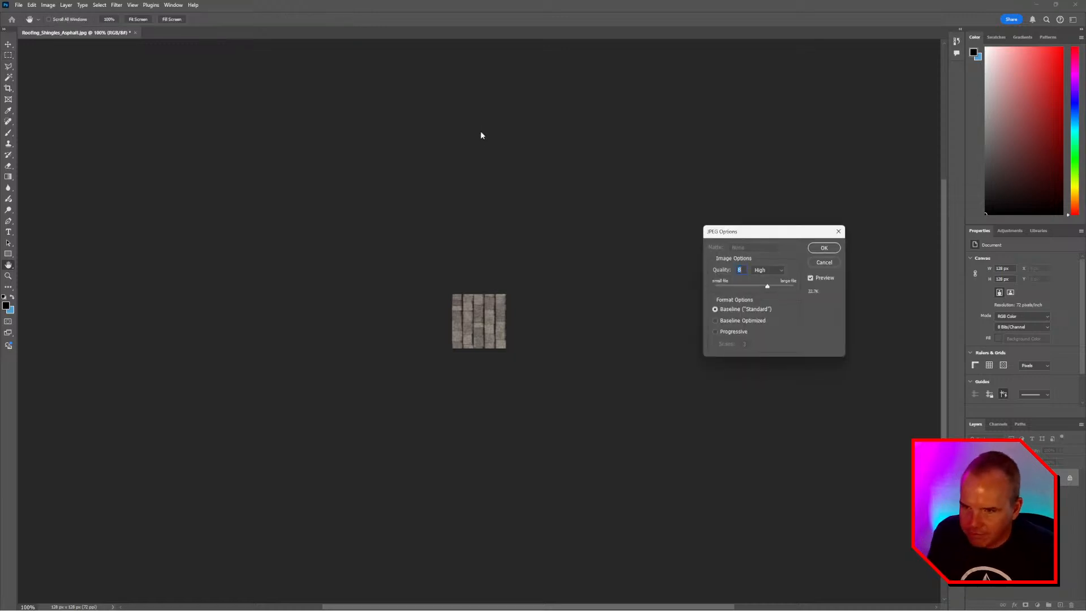
pyautogui.hotkey('alt', 'Tab')
pyautogui.press('Escape')
pyautogui.click(819, 249)
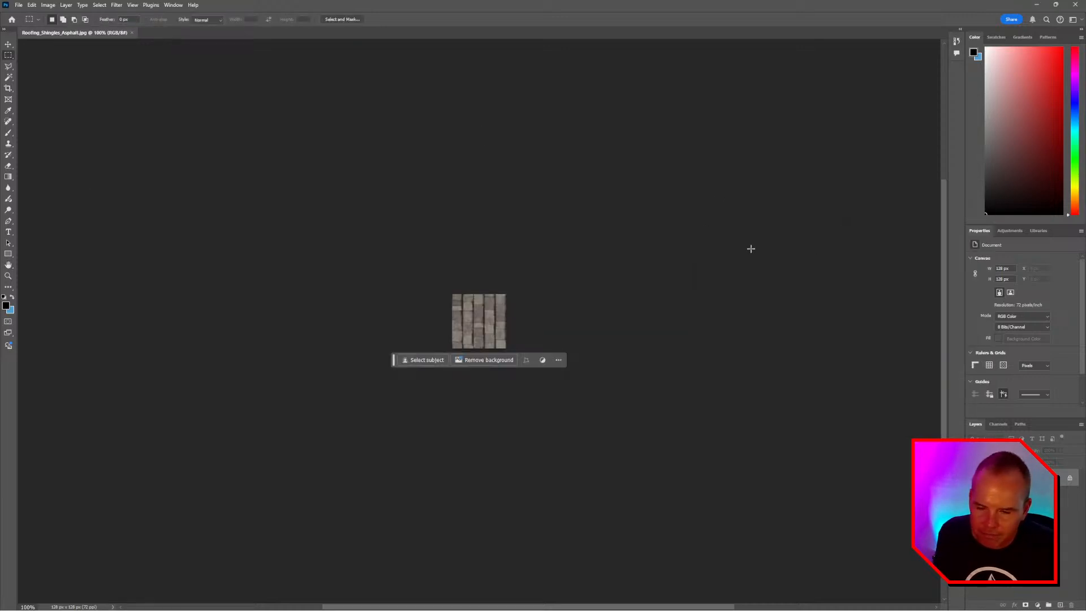
pyautogui.hotkey('alt', 'Tab')
pyautogui.scroll(4, 709, 332)
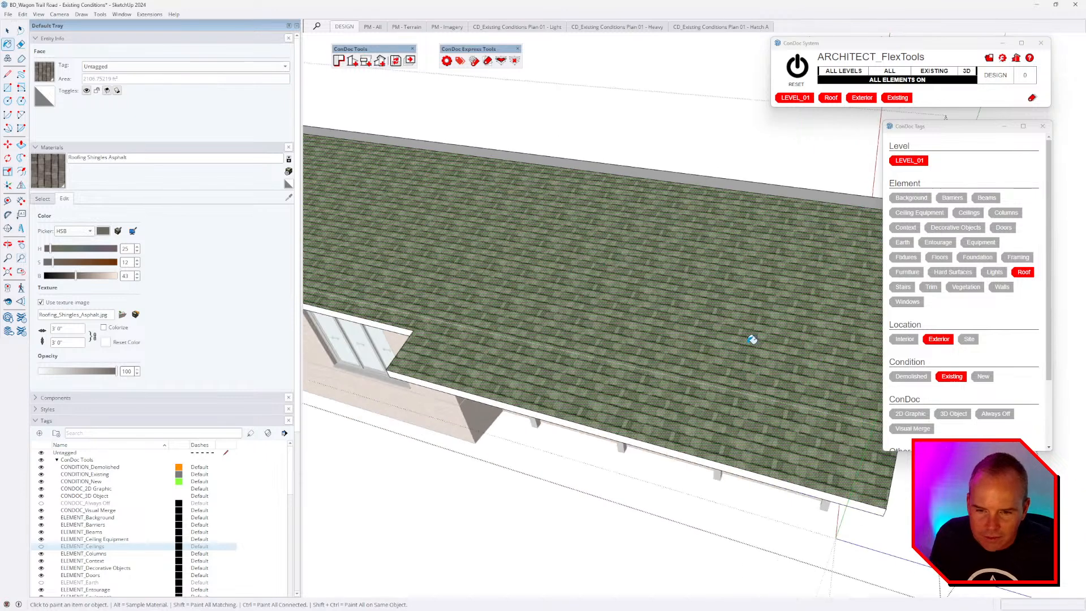
pyautogui.scroll(-4, 754, 328)
pyautogui.click(706, 294)
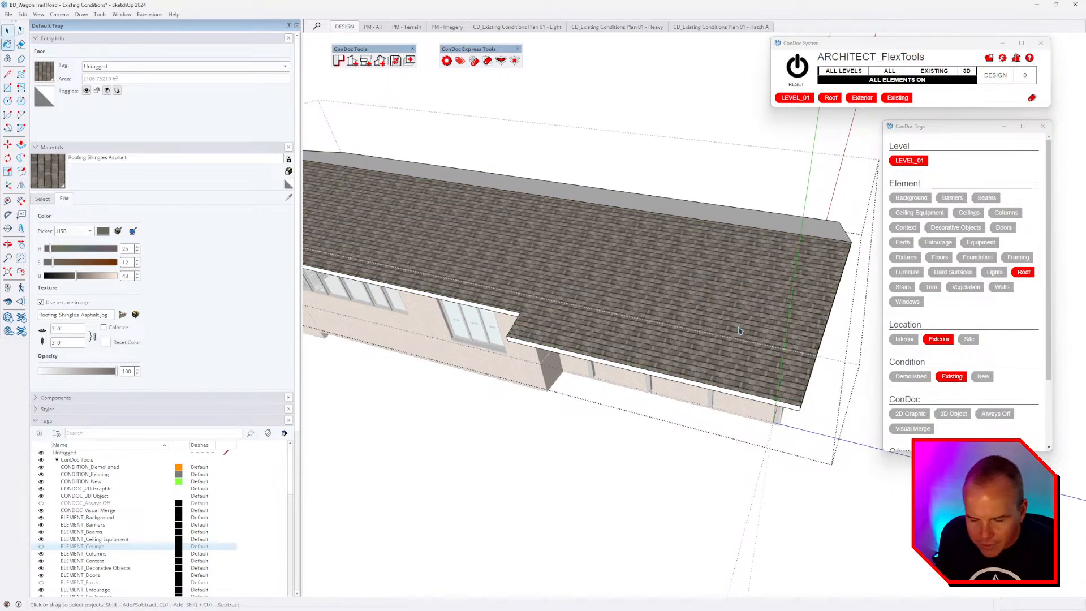
pyautogui.moveTo(706, 294)
pyautogui.mouseDown(button='middle')
pyautogui.moveTo(724, 318)
pyautogui.moveTo(644, 288)
pyautogui.mouseUp(button='middle')
pyautogui.press('Escape')
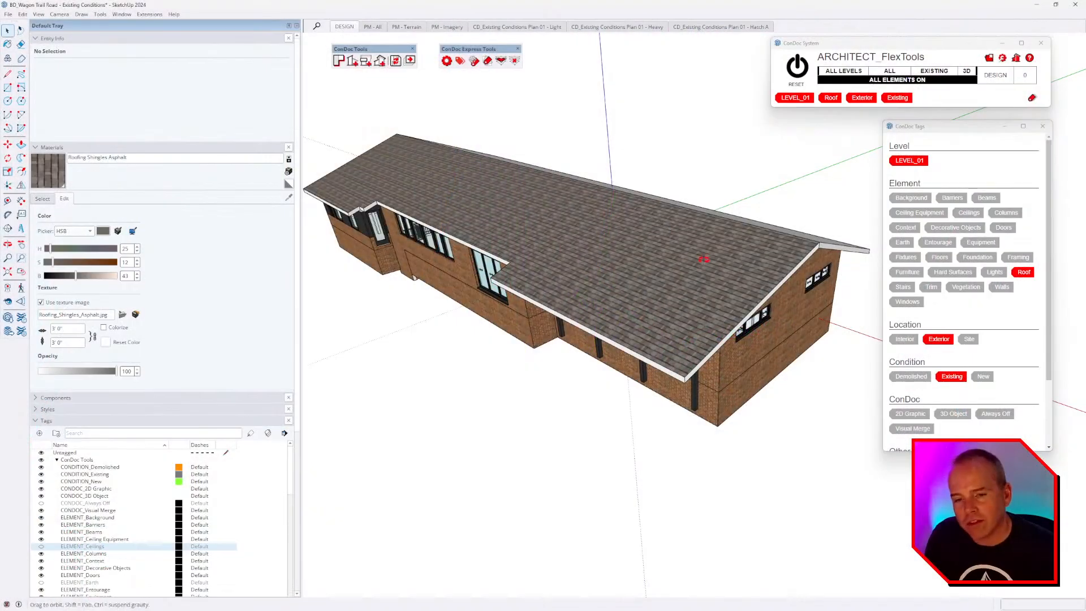
# Open the roof group for editing and paint the shingled roof slope with the Roofing Shingles Multi material.
pyautogui.moveTo(703, 260)
pyautogui.mouseDown(button='middle')
pyautogui.moveTo(801, 342)
pyautogui.moveTo(727, 308)
pyautogui.moveTo(697, 327)
pyautogui.moveTo(613, 303)
pyautogui.moveTo(589, 316)
pyautogui.moveTo(582, 289)
pyautogui.moveTo(564, 294)
pyautogui.mouseUp(button='middle')
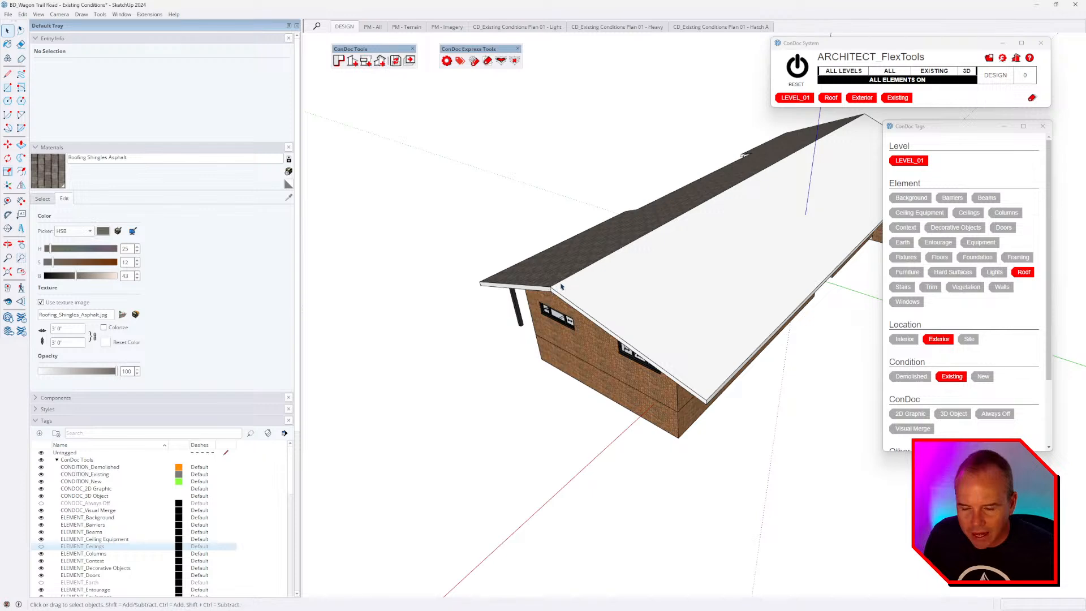
pyautogui.moveTo(549, 291); pyautogui.dragTo(834, 333, button='middle')
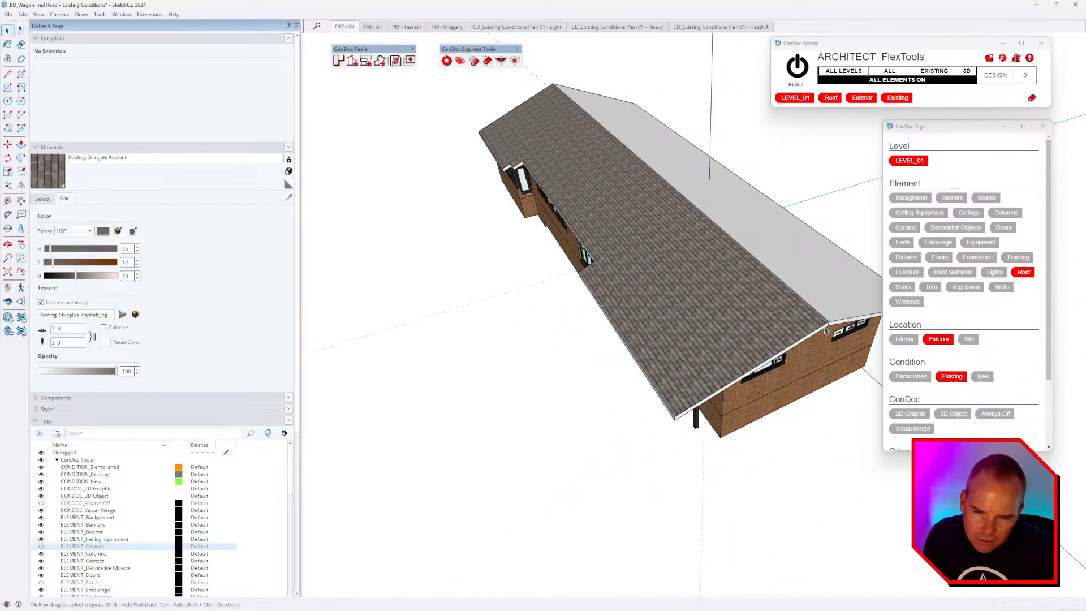
pyautogui.moveTo(740, 311); pyautogui.dragTo(689, 298, button='middle')
pyautogui.scroll(-2, 683, 293)
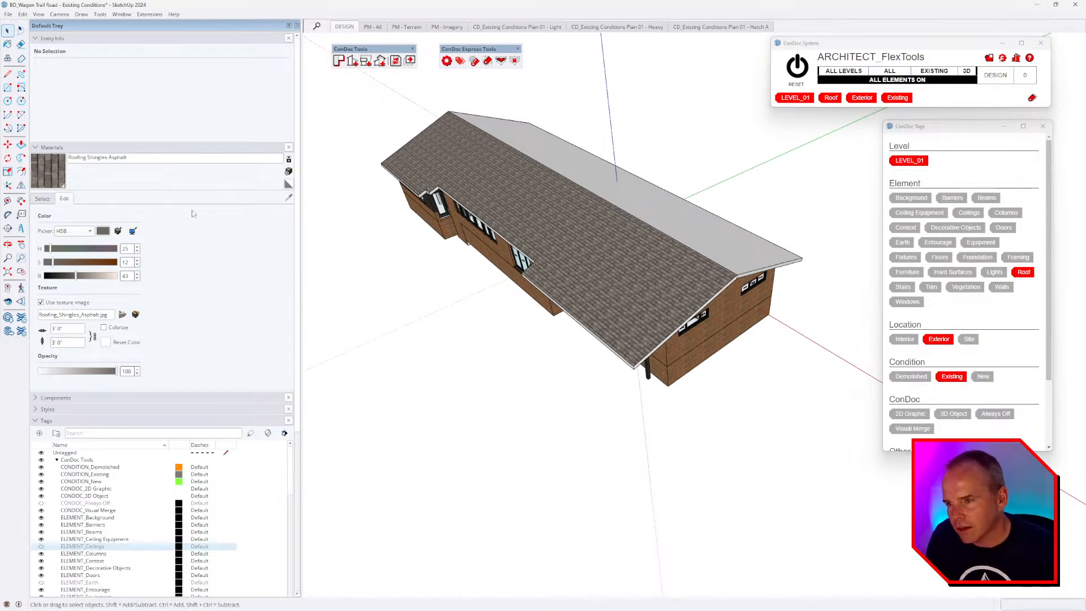
pyautogui.doubleClick(535, 224)
pyautogui.click(43, 198)
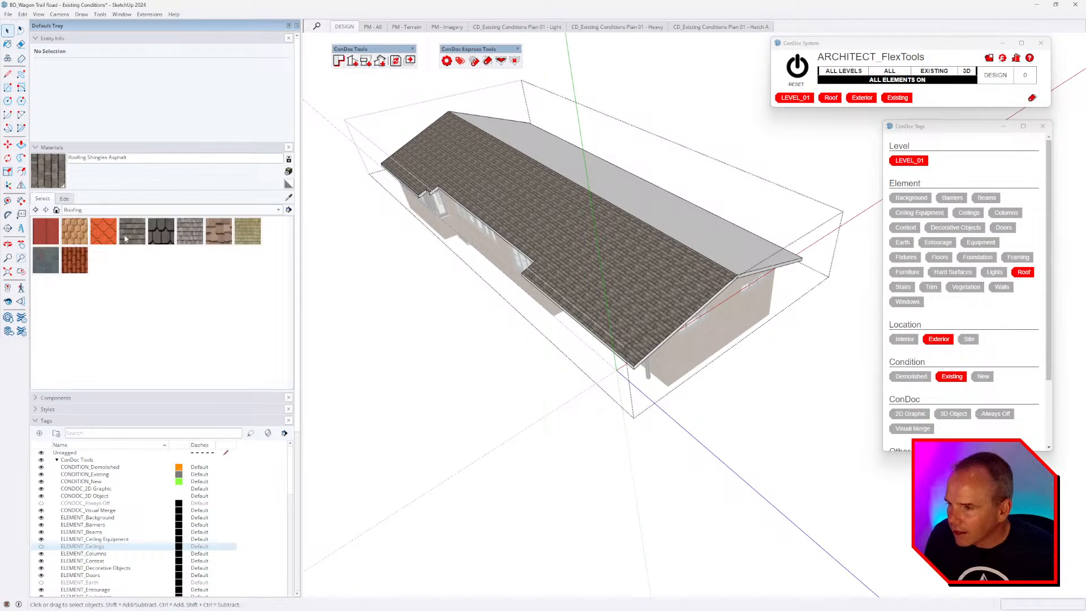
pyautogui.click(189, 232)
pyautogui.click(543, 225)
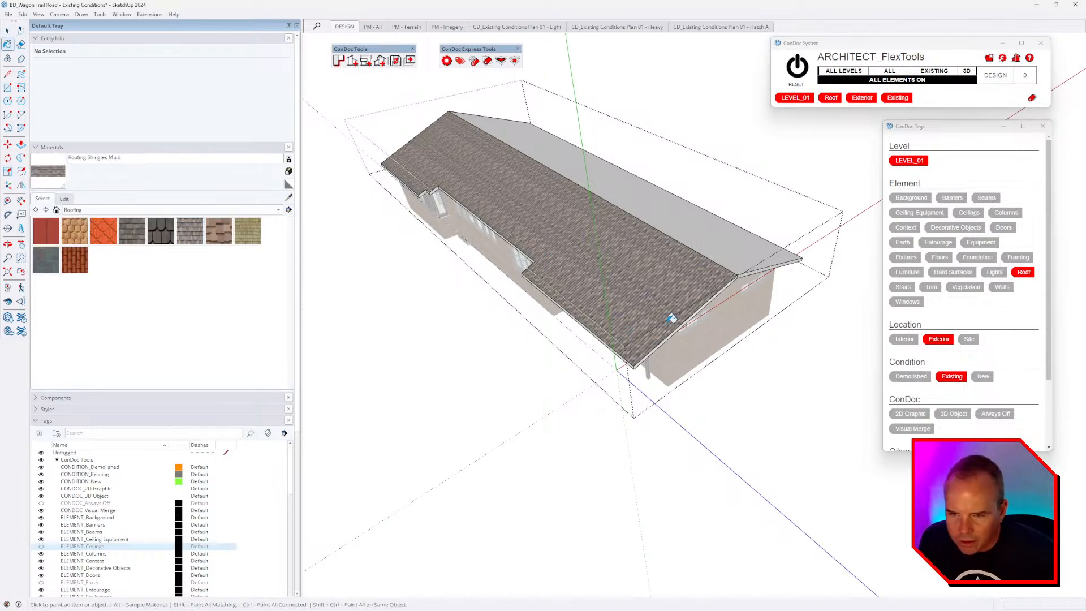
# Examine the roof slope's shingle texture in texture positioning mode and exit it.
pyautogui.scroll(5, 602, 274)
pyautogui.rightClick(570, 258)
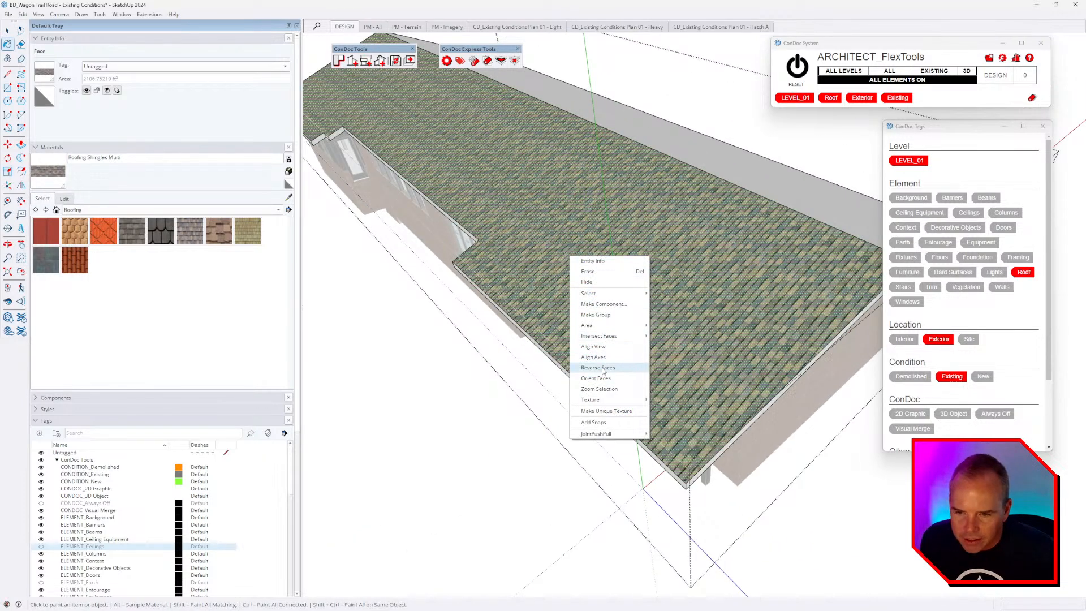
pyautogui.moveTo(601, 400)
pyautogui.click(670, 399)
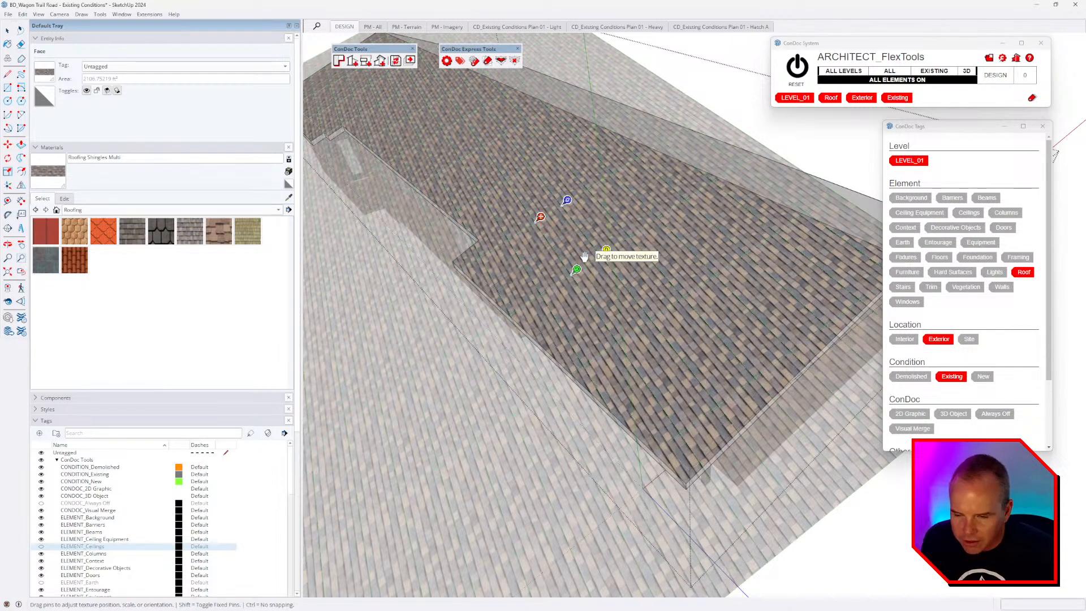
pyautogui.press('Return')
# Draw a sloped test rectangle about 21' long beside the gable end, parallel to the shingled roof plane.
pyautogui.scroll(-3, 543, 245)
pyautogui.moveTo(632, 358); pyautogui.dragTo(674, 239, button='middle')
pyautogui.click(784, 238)
pyautogui.press('q')
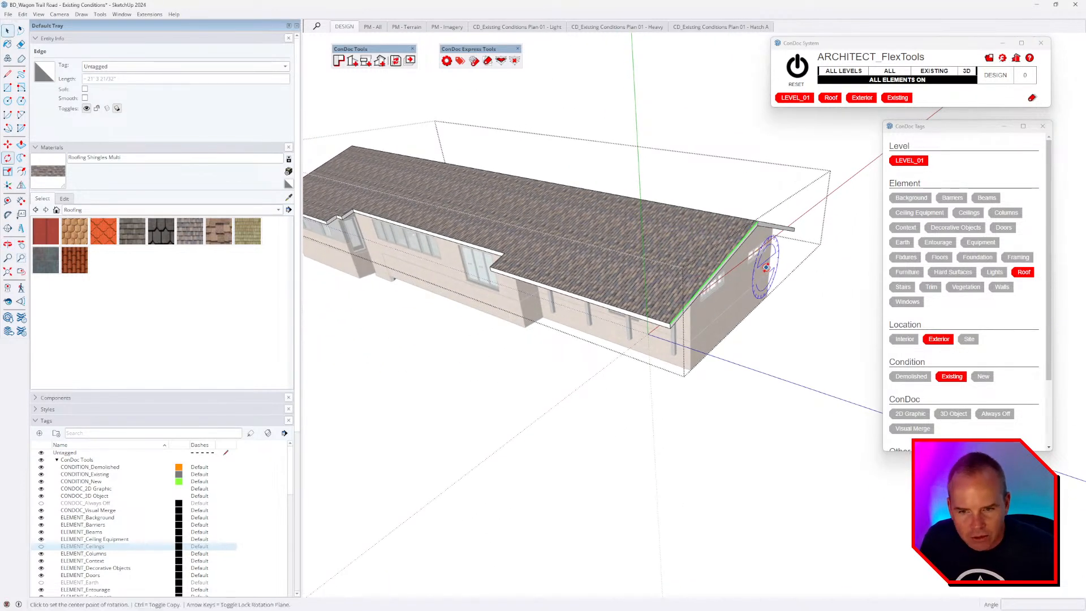
pyautogui.press('r')
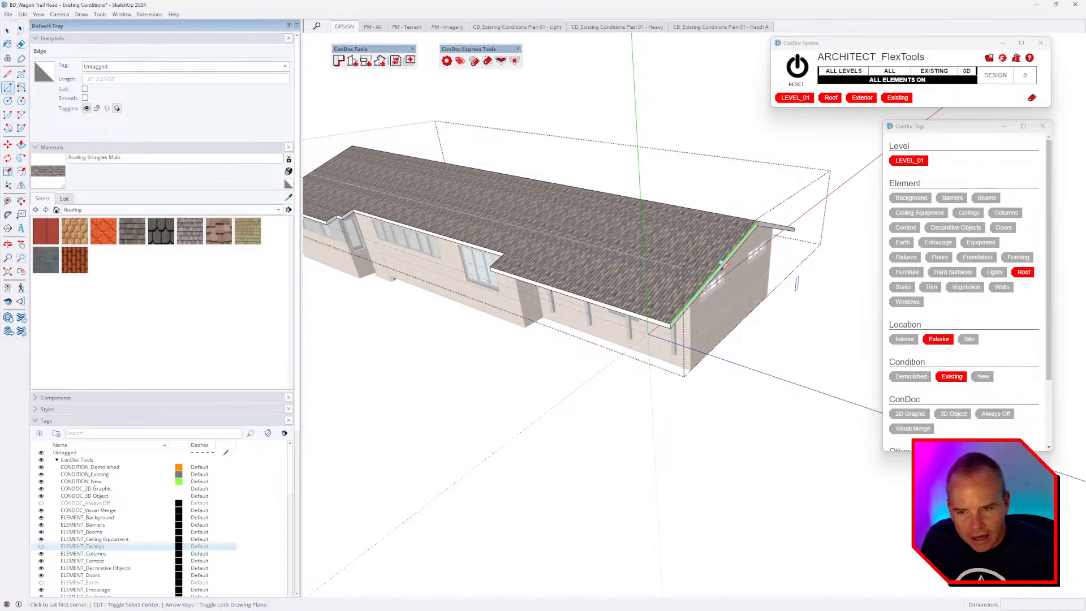
pyautogui.scroll(-2, 600, 224)
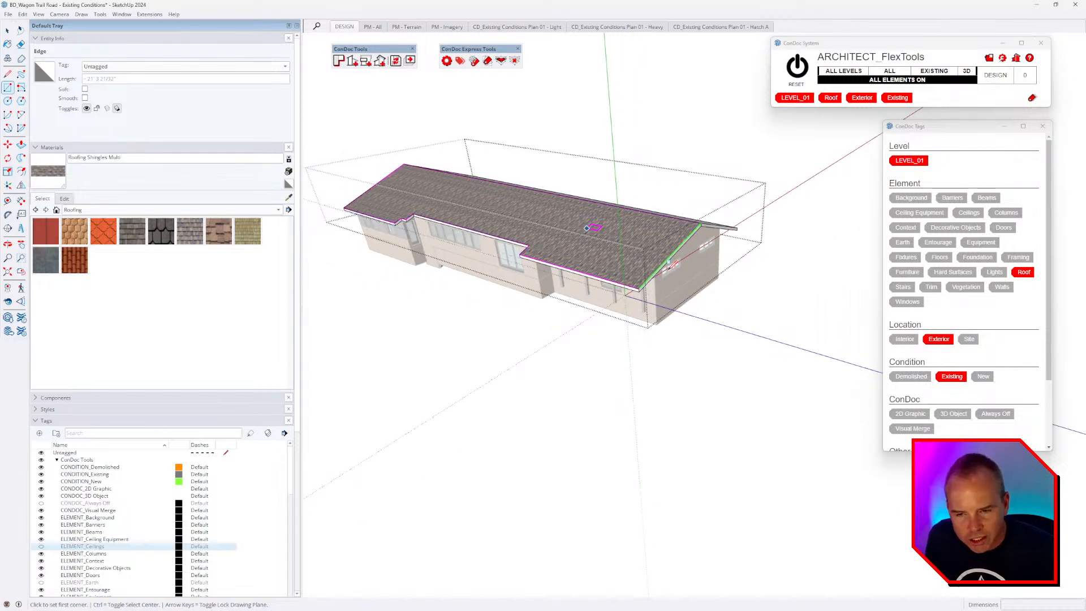
pyautogui.click(763, 357)
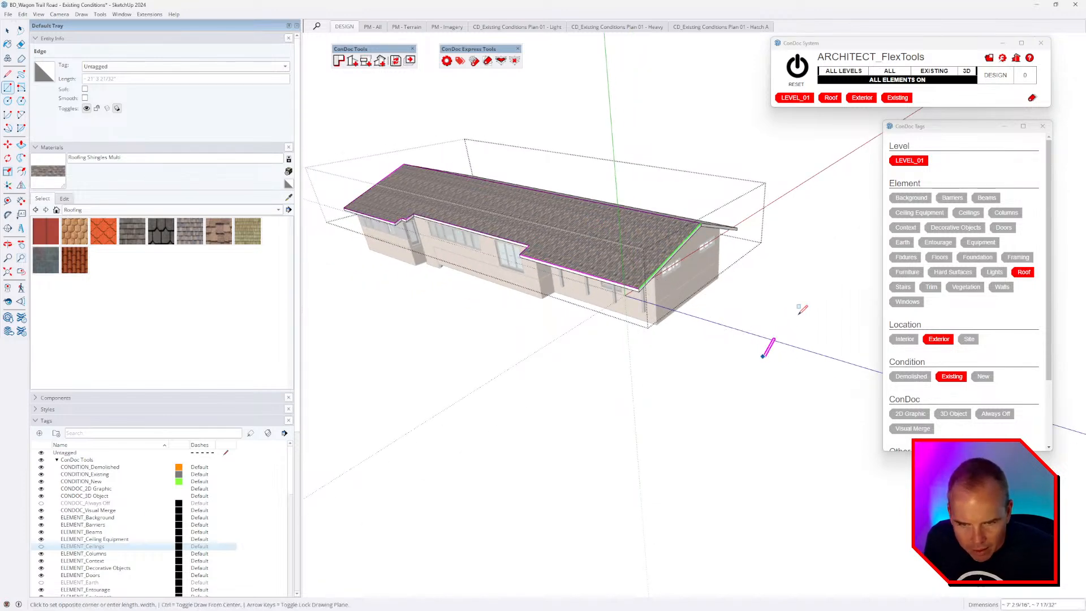
pyautogui.moveTo(870, 276)
pyautogui.mouseDown(button='middle')
pyautogui.moveTo(708, 290)
pyautogui.moveTo(549, 249)
pyautogui.moveTo(524, 233)
pyautogui.moveTo(788, 326)
pyautogui.mouseUp(button='middle')
pyautogui.scroll(2, 798, 322)
pyautogui.press('space')
pyautogui.click(829, 310)
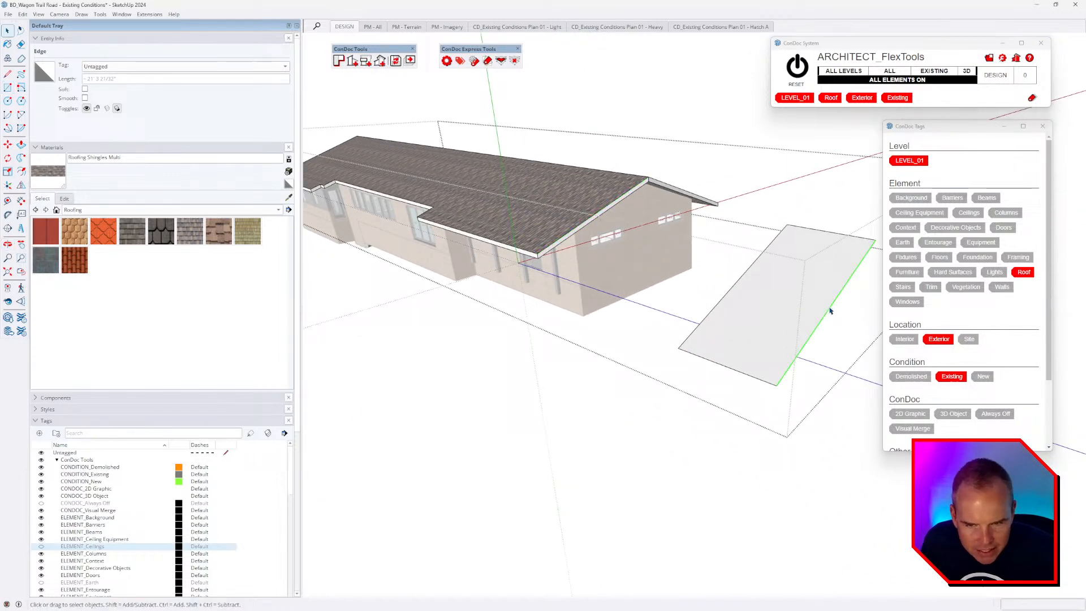
pyautogui.click(744, 279)
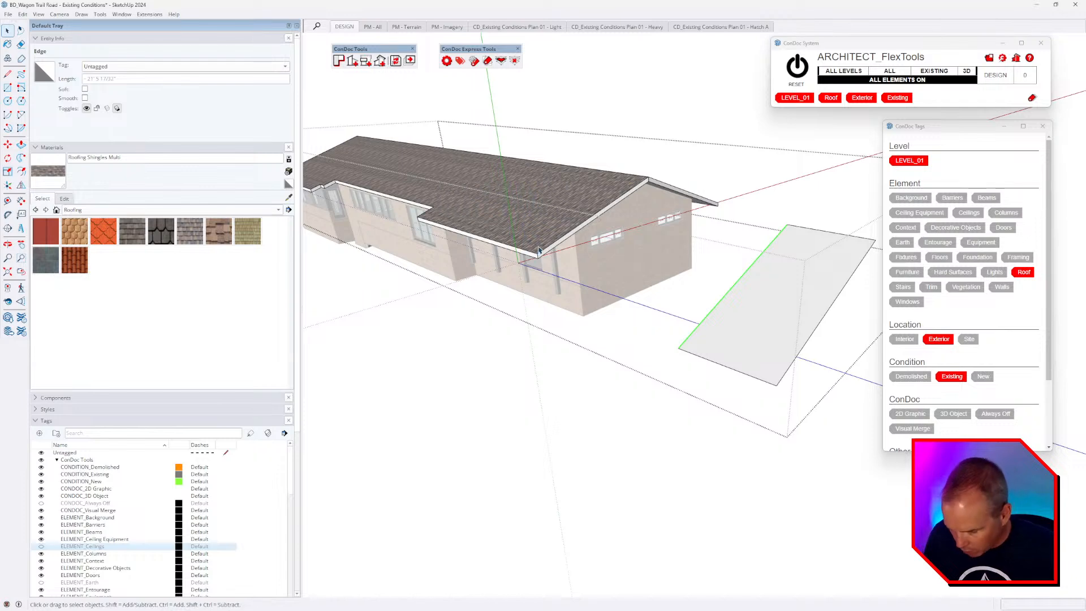
# Paint the test rectangle with Roofing Shingles Multi and rotate its texture a quarter turn.
pyautogui.press('b')
pyautogui.click(789, 308)
pyautogui.rightClick(768, 303)
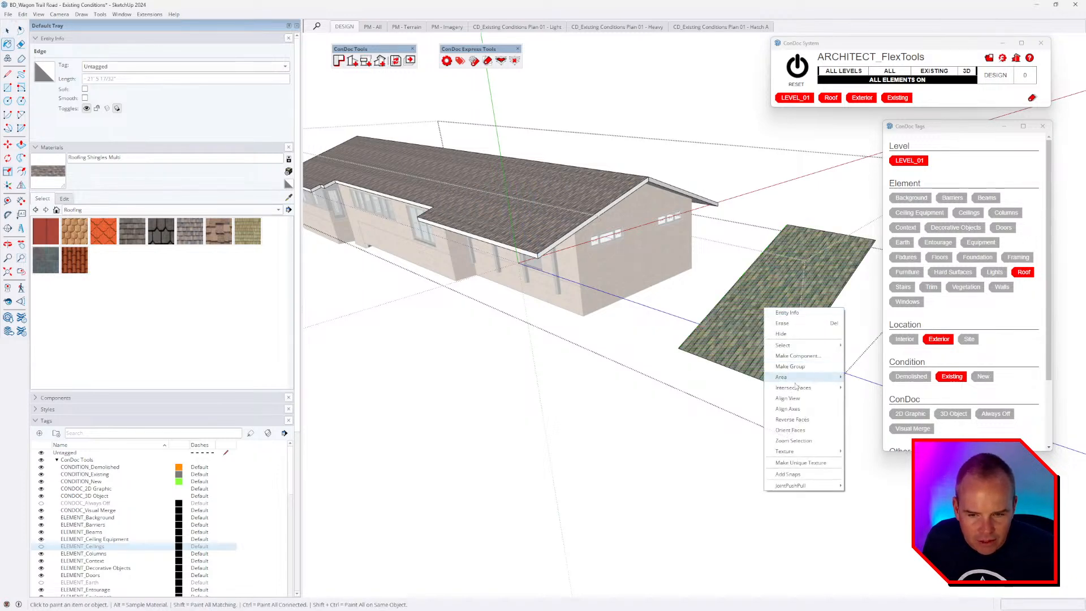
pyautogui.moveTo(806, 453)
pyautogui.click(861, 447)
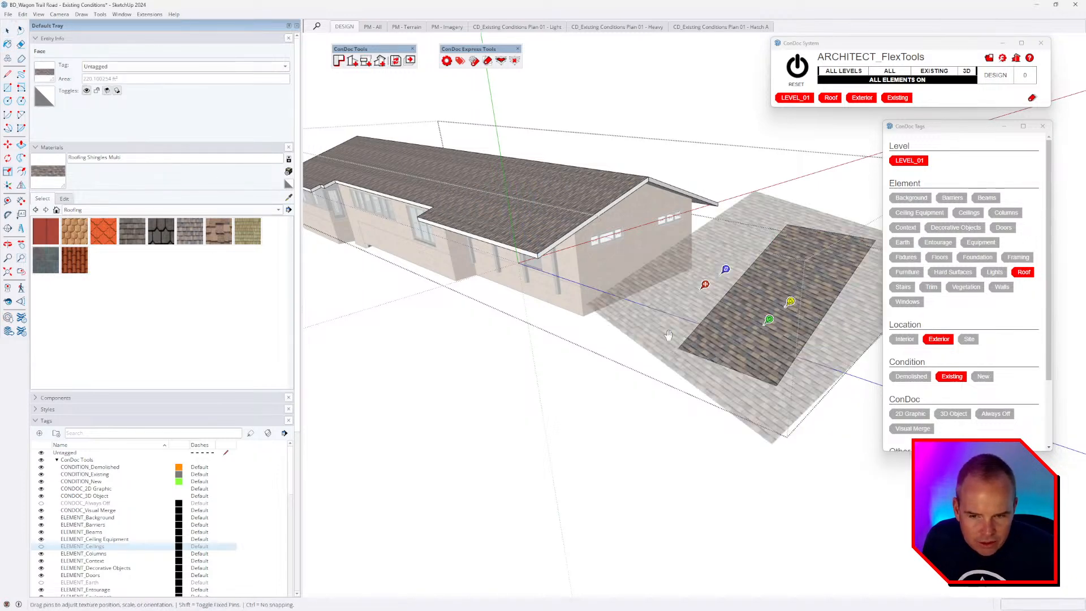
pyautogui.scroll(4, 764, 303)
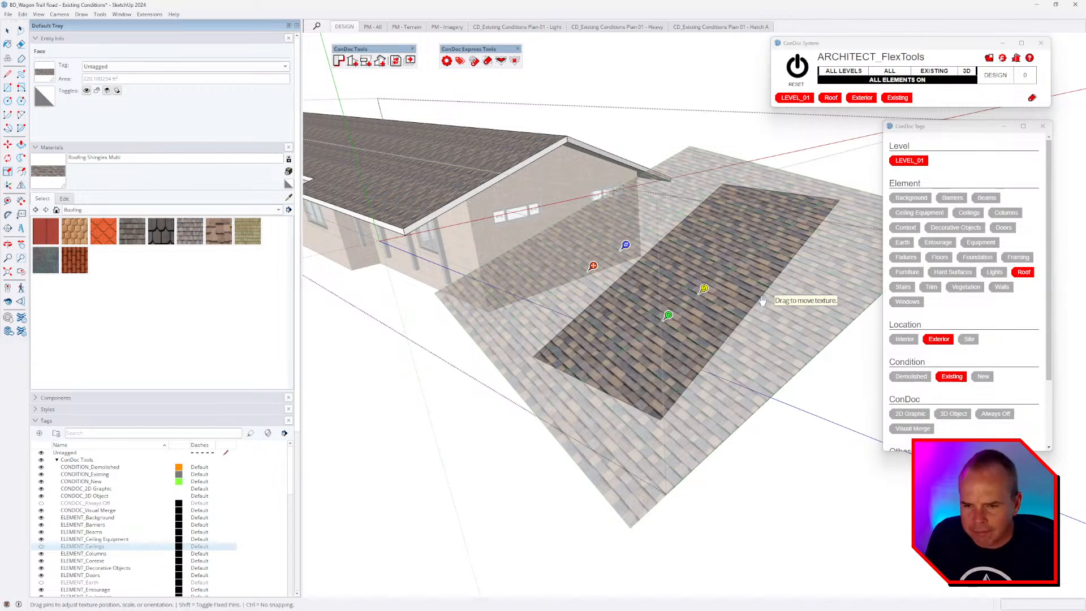
pyautogui.rightClick(731, 253)
pyautogui.moveTo(765, 293)
pyautogui.click(799, 296)
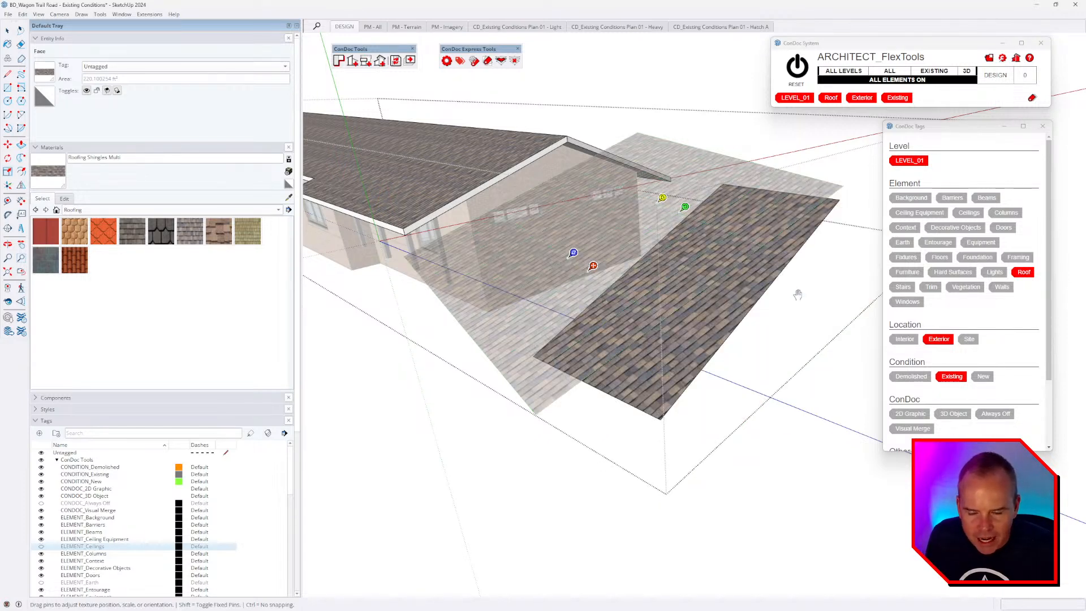
pyautogui.press('b')
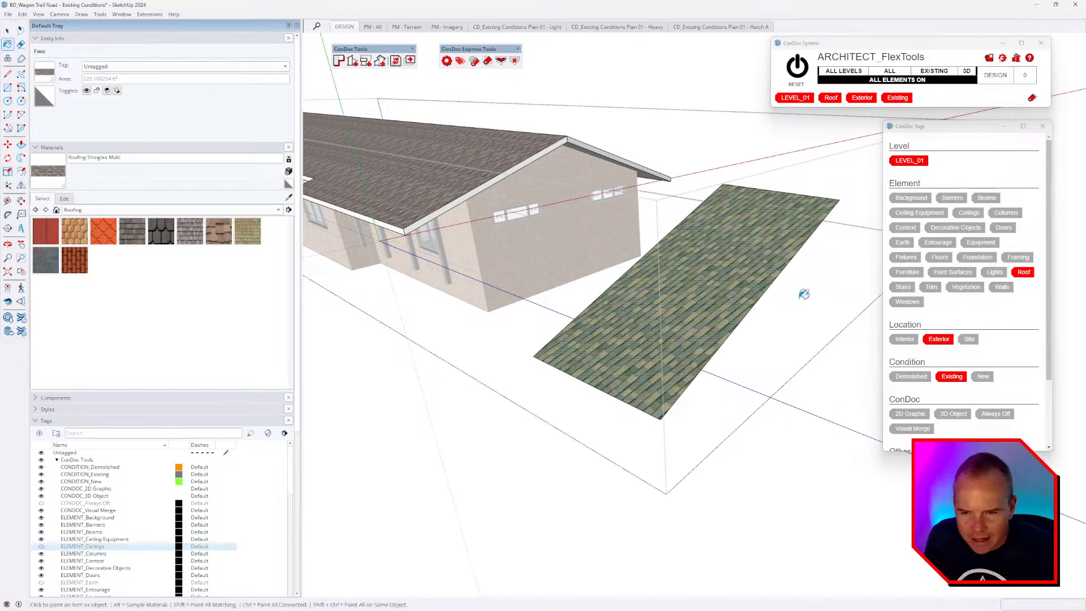
# Reposition the test rectangle's texture with the green pin so the shingle courses line up with its short edges.
pyautogui.rightClick(715, 280)
pyautogui.moveTo(758, 423)
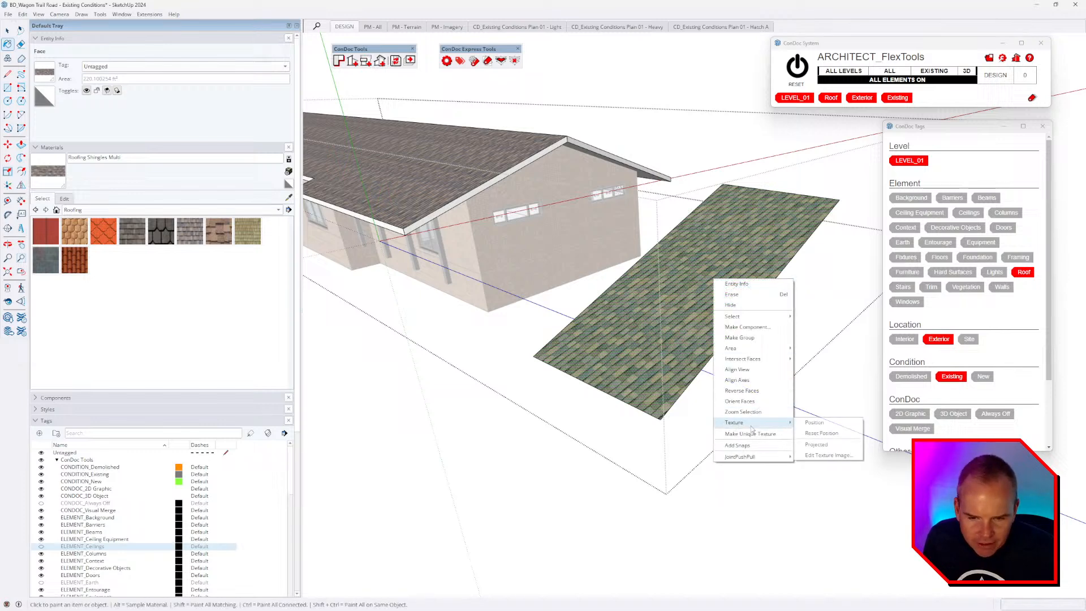
pyautogui.click(816, 423)
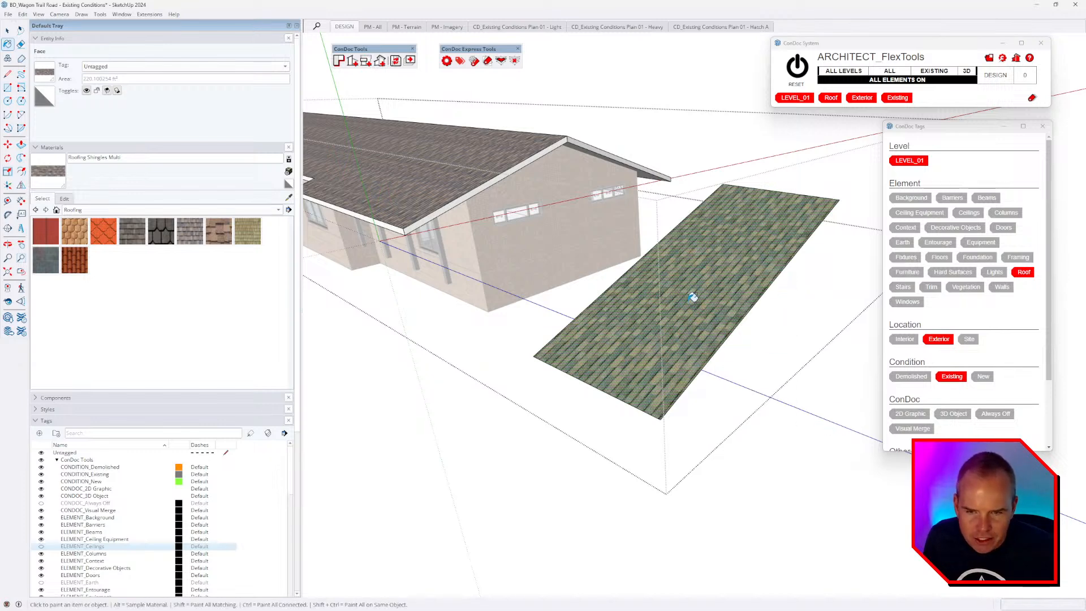
pyautogui.moveTo(692, 297); pyautogui.dragTo(805, 371, button='middle')
pyautogui.rightClick(743, 325)
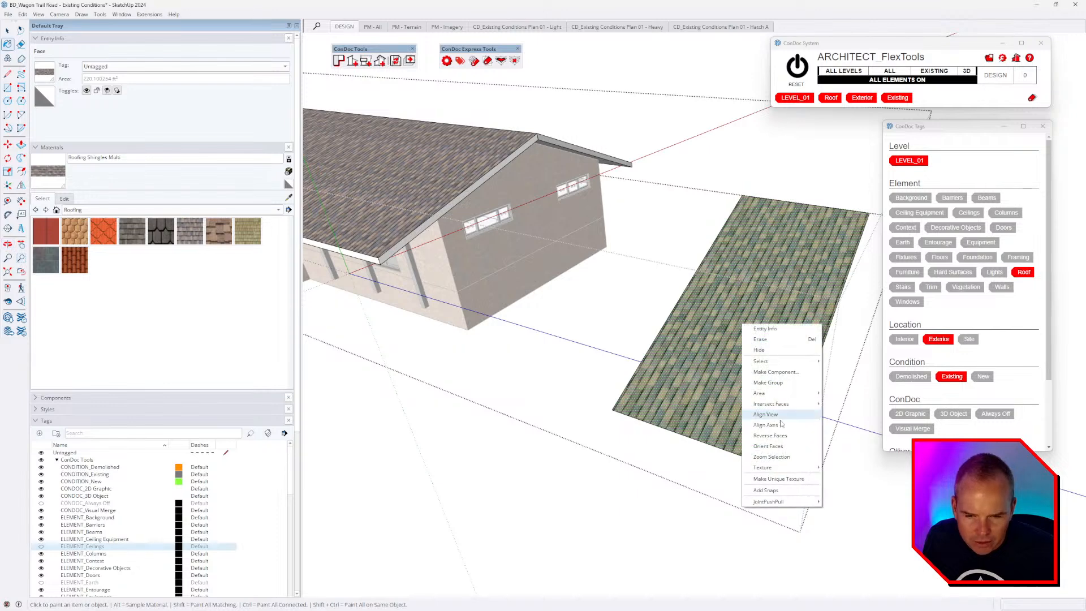
pyautogui.moveTo(781, 467)
pyautogui.click(843, 469)
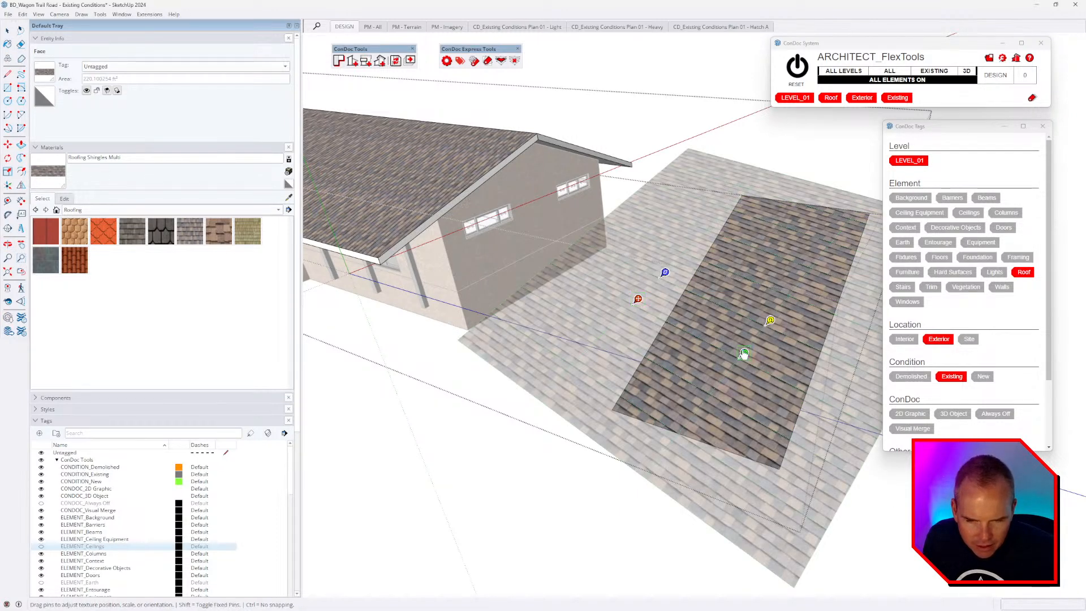
pyautogui.moveTo(744, 353); pyautogui.dragTo(759, 331)
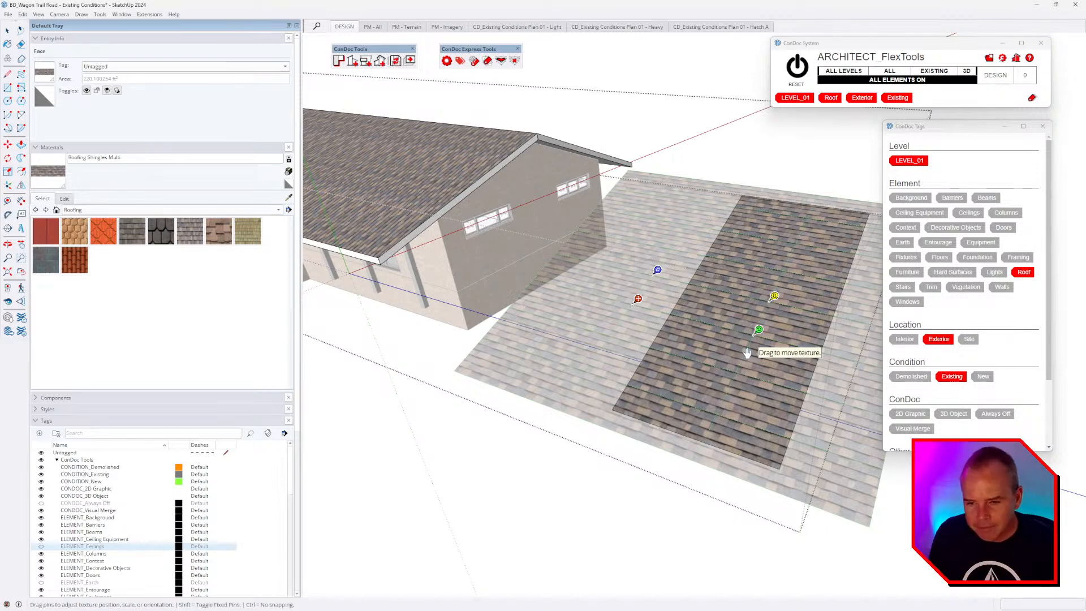
pyautogui.press('Return')
# Delete the test rectangle beside the house together with its edges.
pyautogui.scroll(-3, 758, 314)
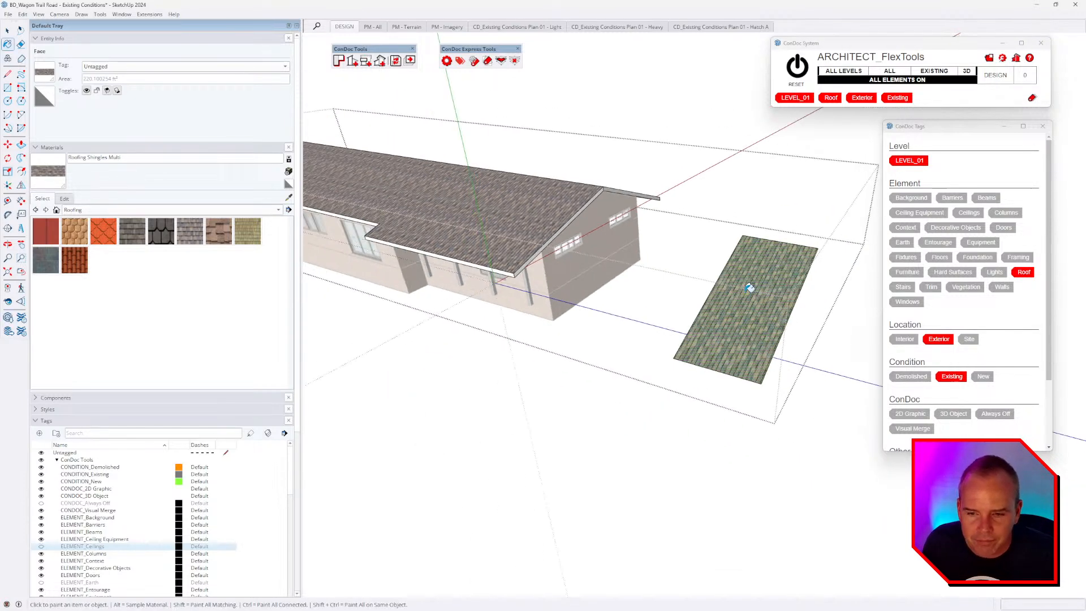
pyautogui.doubleClick(738, 310)
pyautogui.press('Delete')
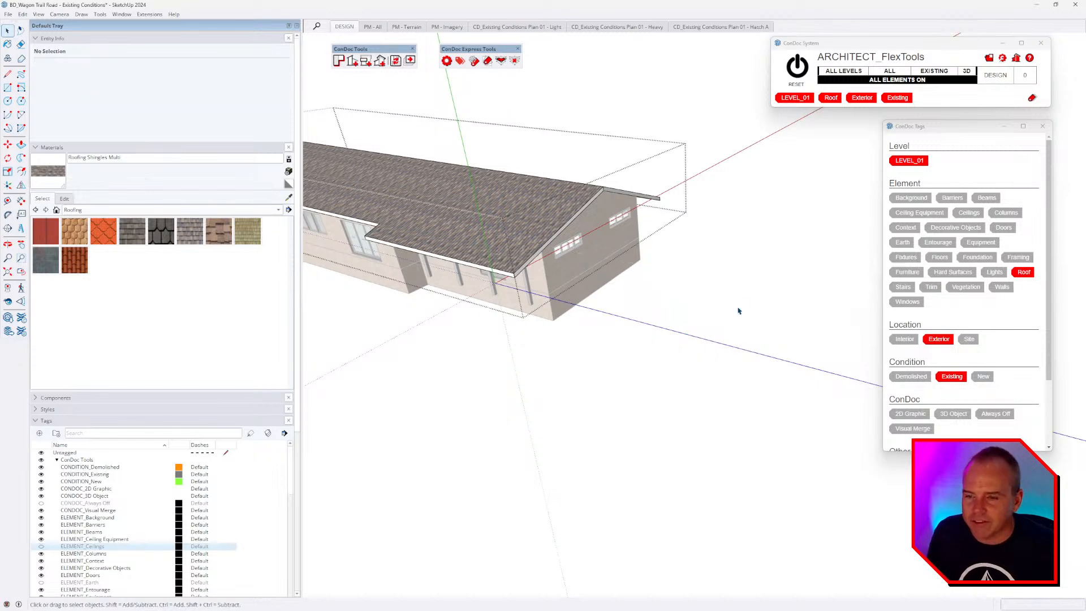
pyautogui.moveTo(739, 308); pyautogui.dragTo(593, 313, button='middle')
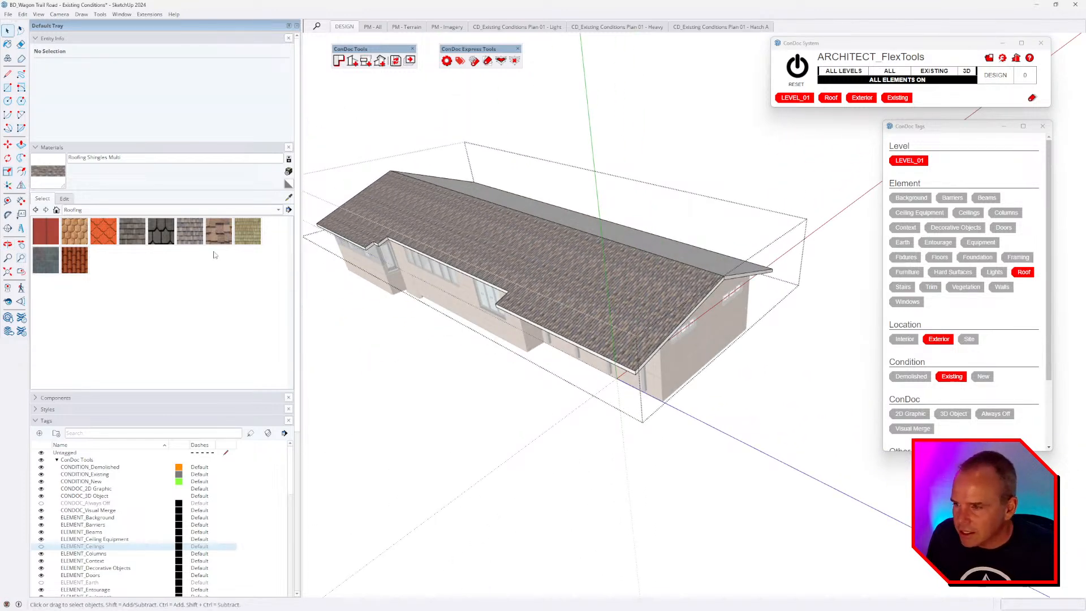
# Paint the large front roof slope with the asphalt roofing shingles from the Roofing material collection.
pyautogui.click(132, 231)
pyautogui.click(587, 300)
pyautogui.scroll(5, 622, 317)
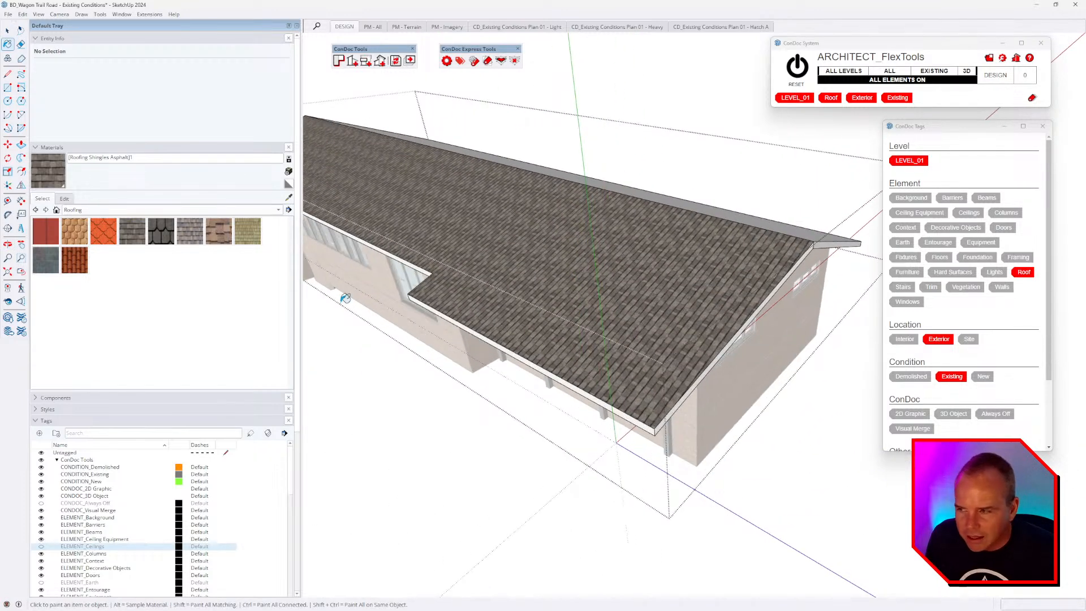
# Repaint the front roof slope with the rotated Roofing Shingles Asphalt already in the model and purge the unused materials.
pyautogui.click(56, 210)
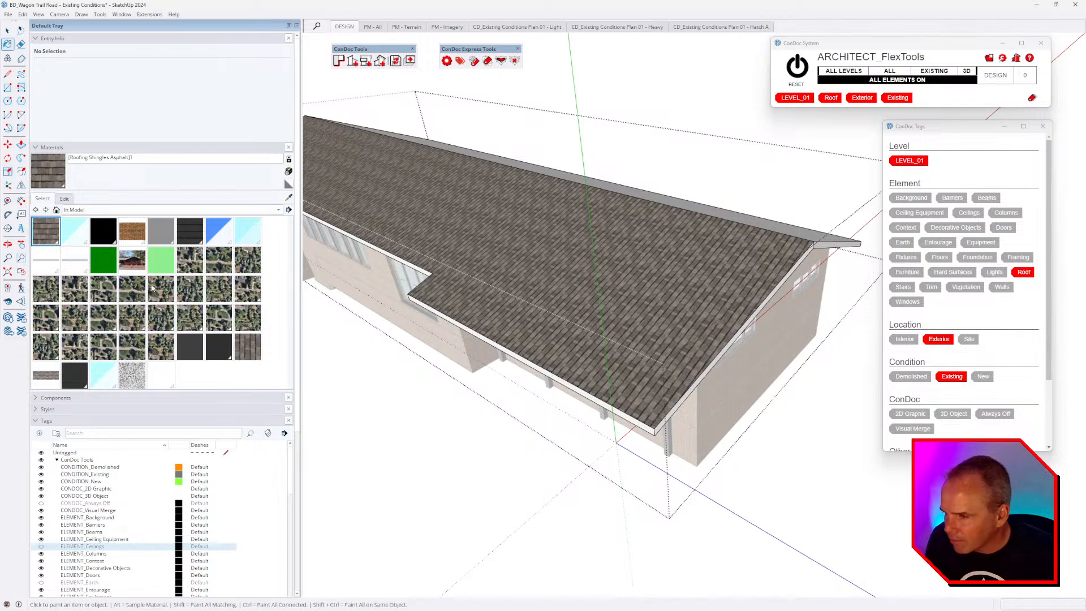
pyautogui.click(248, 346)
pyautogui.click(605, 254)
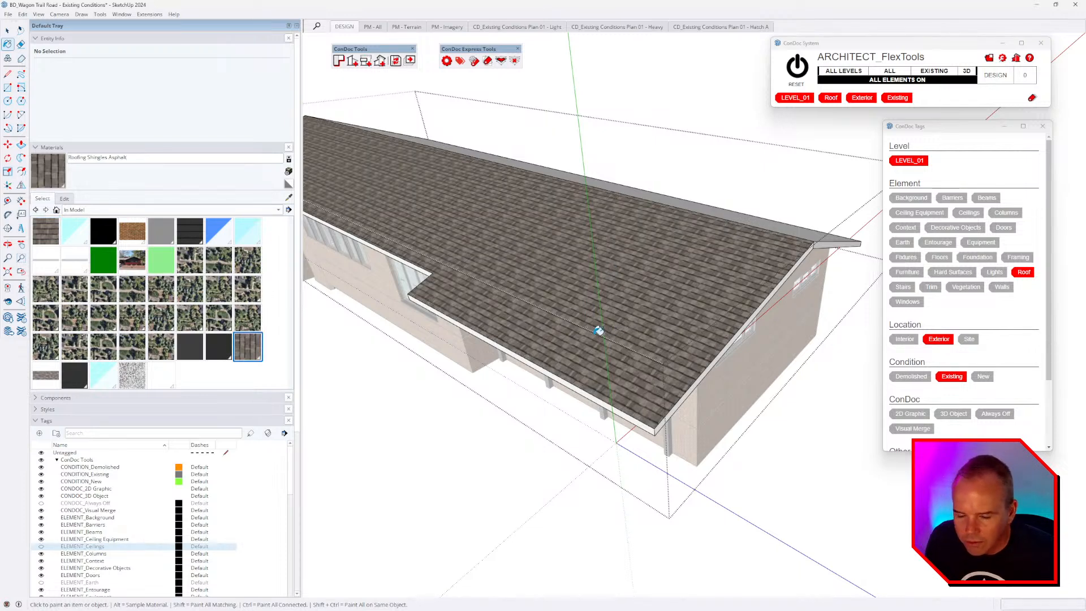
pyautogui.click(288, 210)
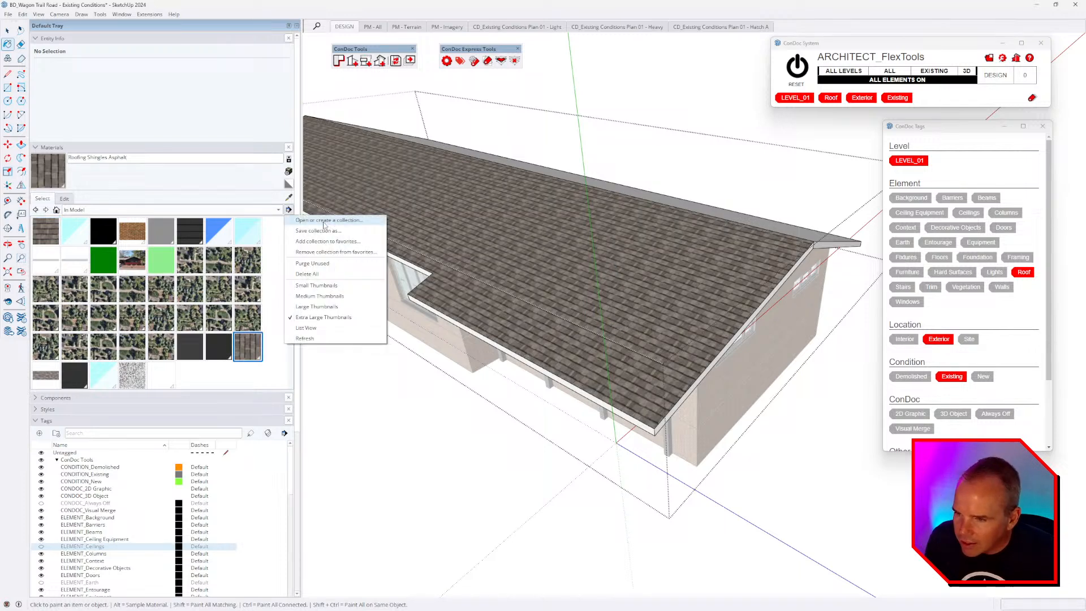
pyautogui.click(343, 266)
# Paint the rear roof slope with the same Roofing Shingles Asphalt material.
pyautogui.moveTo(693, 329); pyautogui.dragTo(688, 312, button='middle')
pyautogui.press('space')
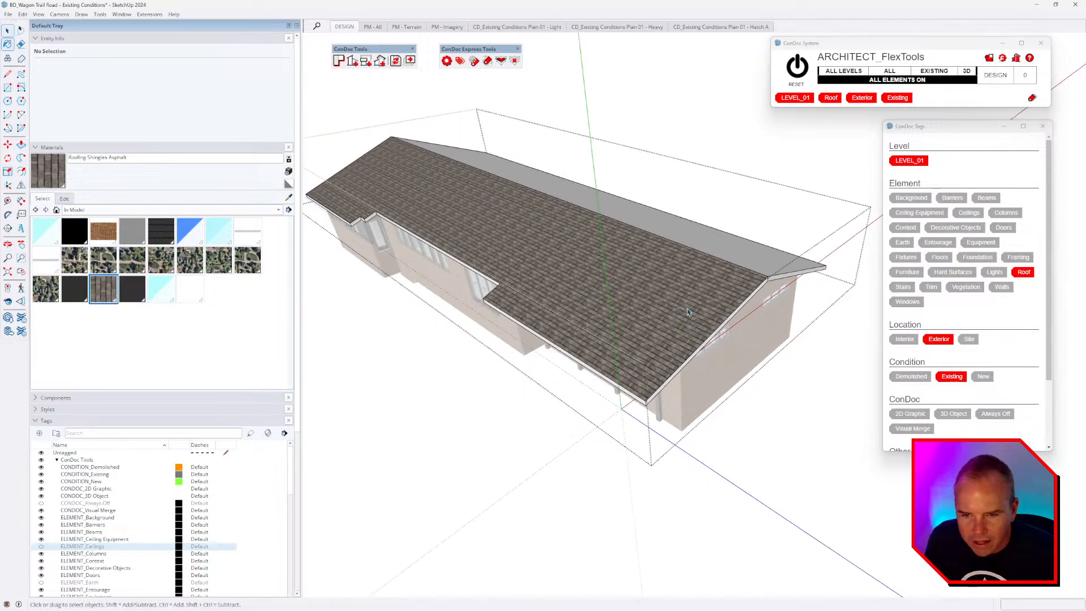
pyautogui.press('b')
pyautogui.click(771, 259)
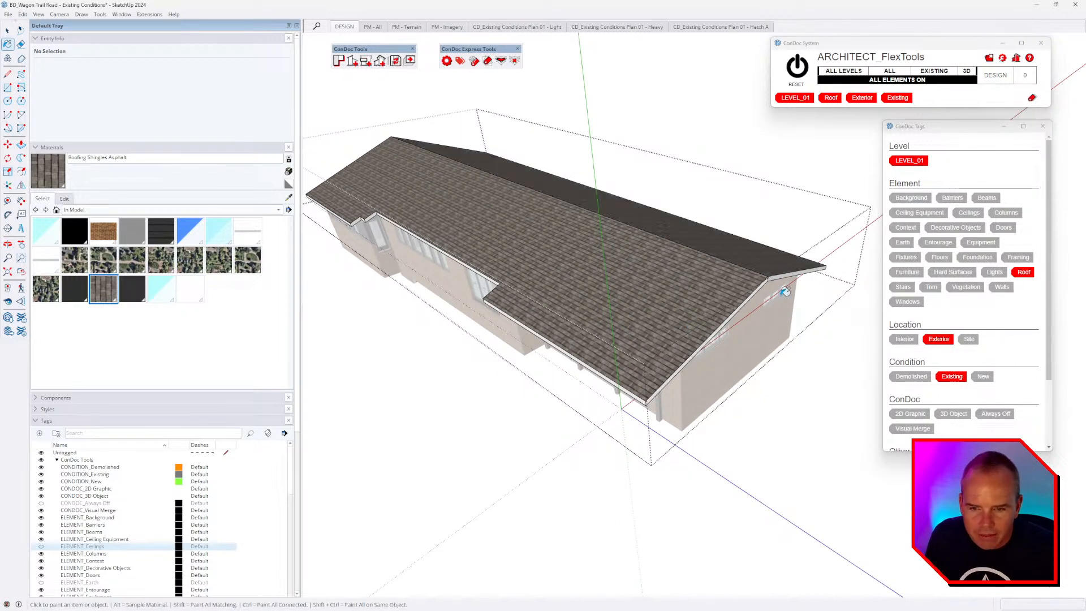
# Sample the dark Material1 from the corner post and hide the rest of the model around the roof.
pyautogui.moveTo(783, 292)
pyautogui.mouseDown(button='middle')
pyautogui.moveTo(628, 255)
pyautogui.moveTo(752, 248)
pyautogui.moveTo(728, 281)
pyautogui.moveTo(412, 333)
pyautogui.moveTo(632, 333)
pyautogui.moveTo(713, 320)
pyautogui.moveTo(632, 310)
pyautogui.mouseUp(button='middle')
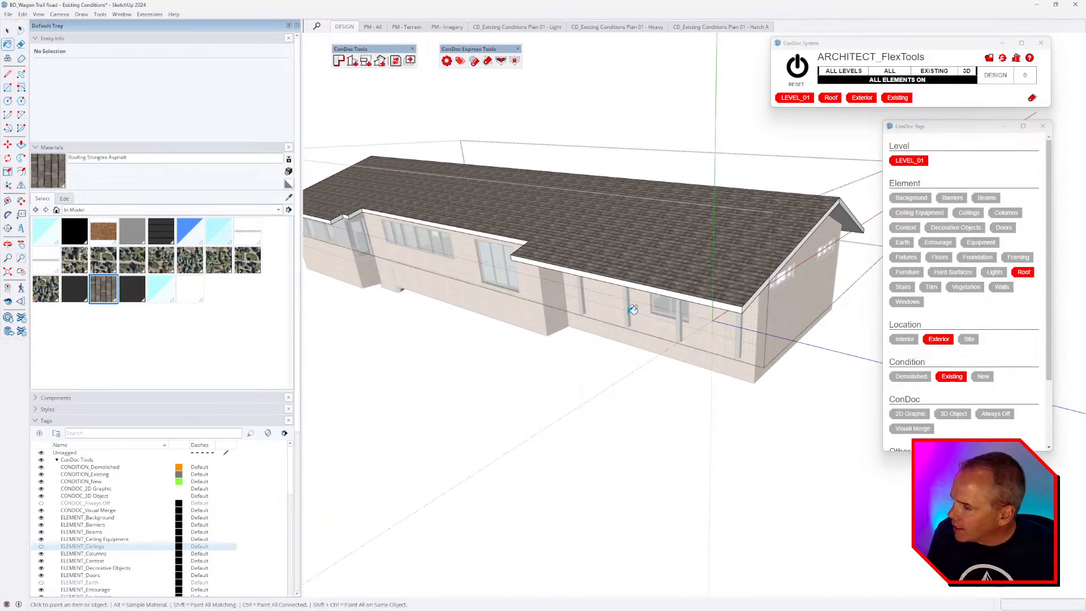
pyautogui.moveTo(759, 329); pyautogui.dragTo(771, 303, button='middle')
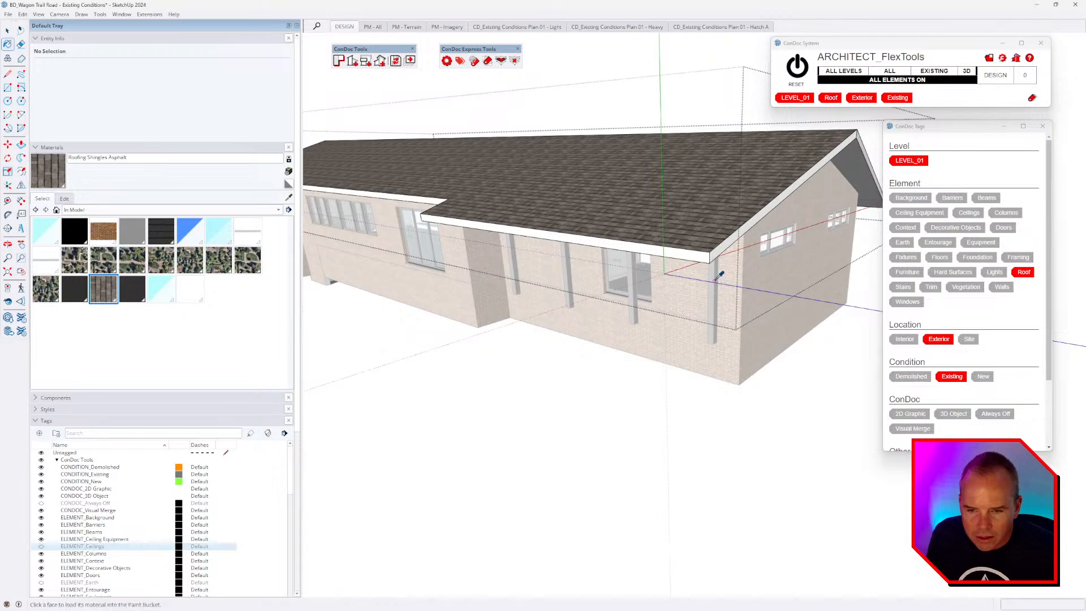
pyautogui.keyDown('alt'); pyautogui.click(719, 274); pyautogui.keyUp('alt')
pyautogui.scroll(-4, 728, 272)
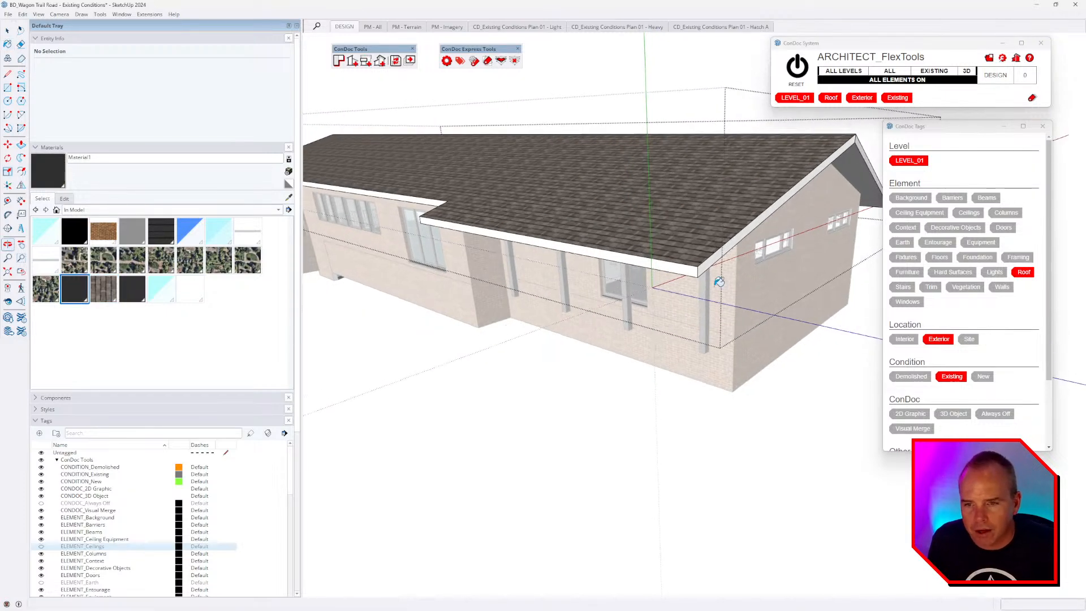
pyautogui.hotkey('ctrl', 'h')
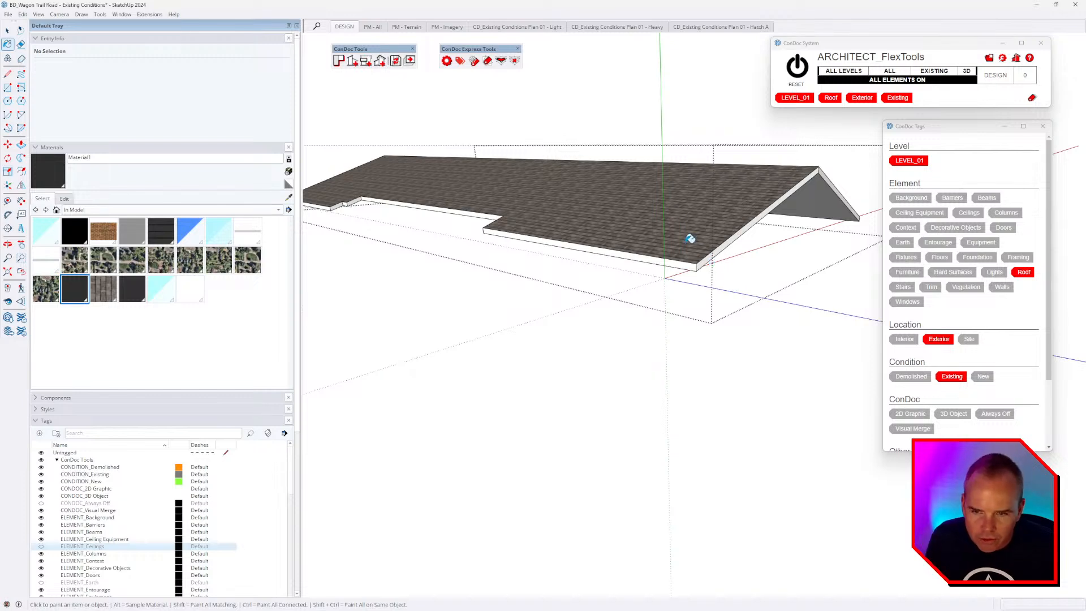
# Paint the roof's fascia faces with Material1, selecting the roof geometry but excluding the two shingled slopes.
pyautogui.press('space')
pyautogui.moveTo(776, 189); pyautogui.dragTo(645, 291, button='middle')
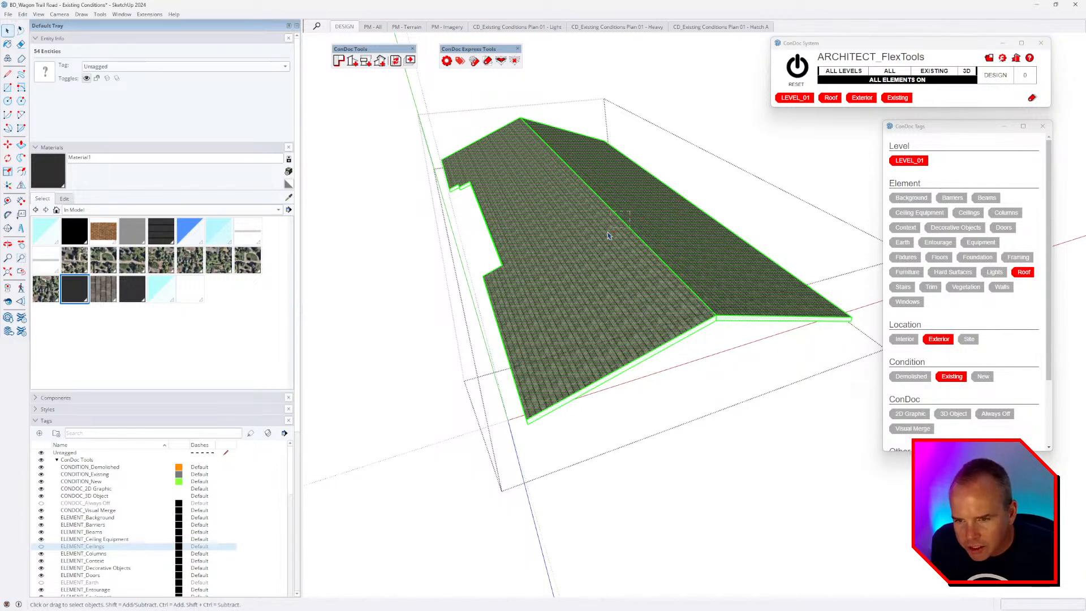
pyautogui.keyDown('shift'); pyautogui.moveTo(630, 211); pyautogui.dragTo(608, 235); pyautogui.keyUp('shift')
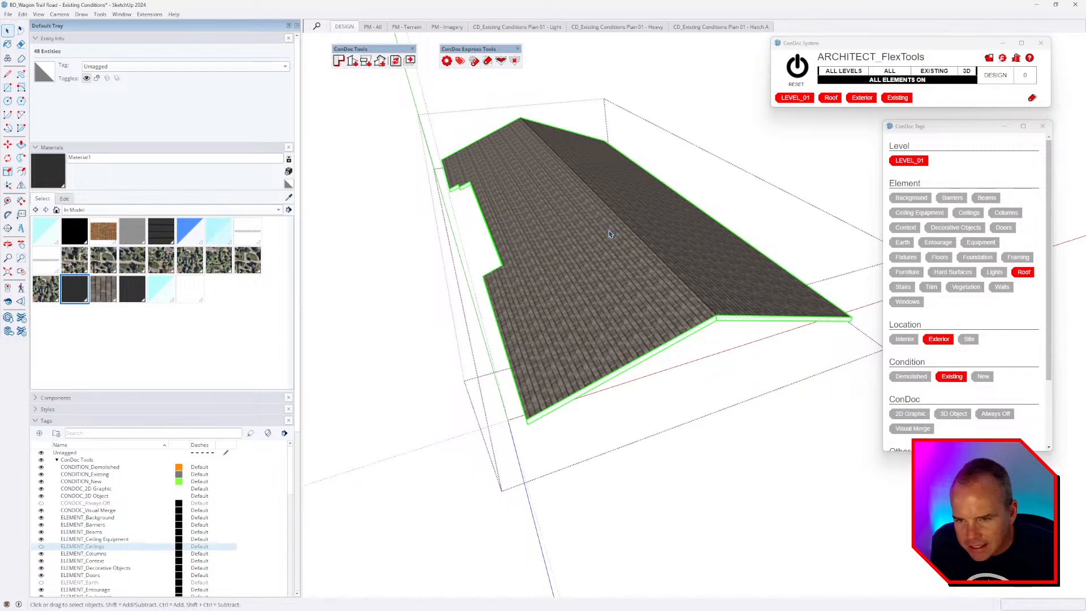
pyautogui.moveTo(659, 347); pyautogui.dragTo(654, 242, button='middle')
pyautogui.press('b')
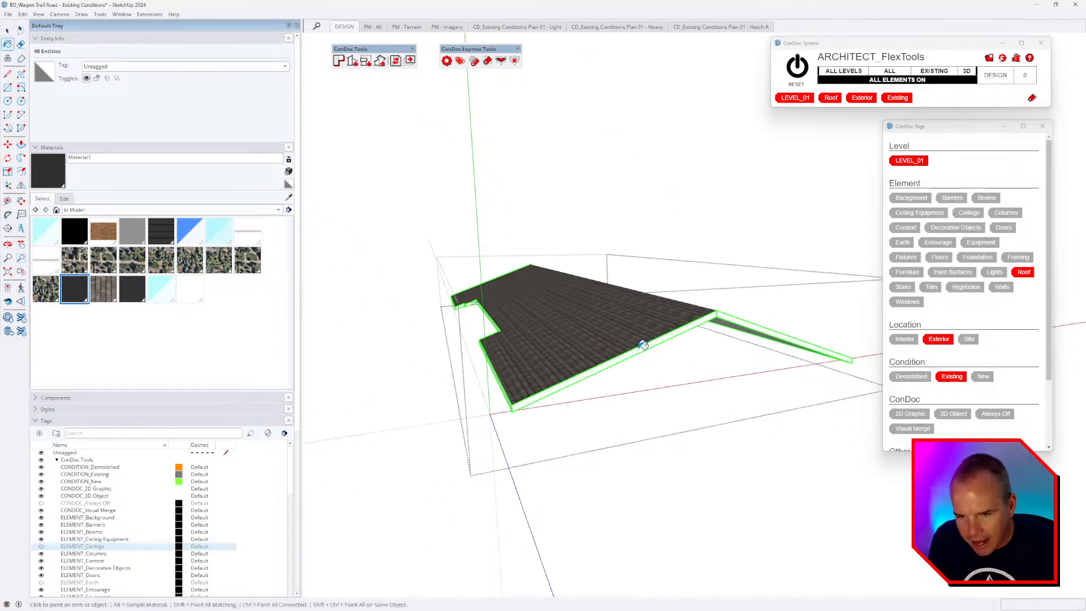
pyautogui.click(639, 349)
pyautogui.press('space')
pyautogui.press('Escape')
pyautogui.moveTo(640, 349)
pyautogui.mouseDown(button='middle')
pyautogui.moveTo(643, 335)
pyautogui.moveTo(824, 252)
pyautogui.moveTo(732, 229)
pyautogui.moveTo(605, 250)
pyautogui.moveTo(581, 314)
pyautogui.mouseUp(button='middle')
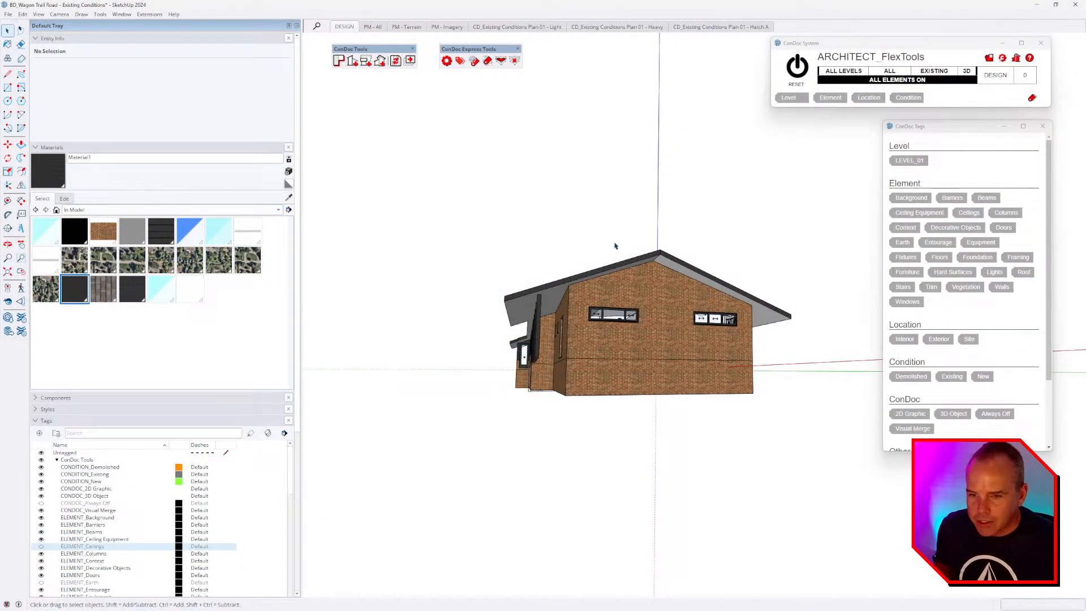
# Trace the wall outline on the roof's underside with lines along both gable slopes and the adjoining side wall.
pyautogui.moveTo(614, 245); pyautogui.dragTo(653, 318, button='middle')
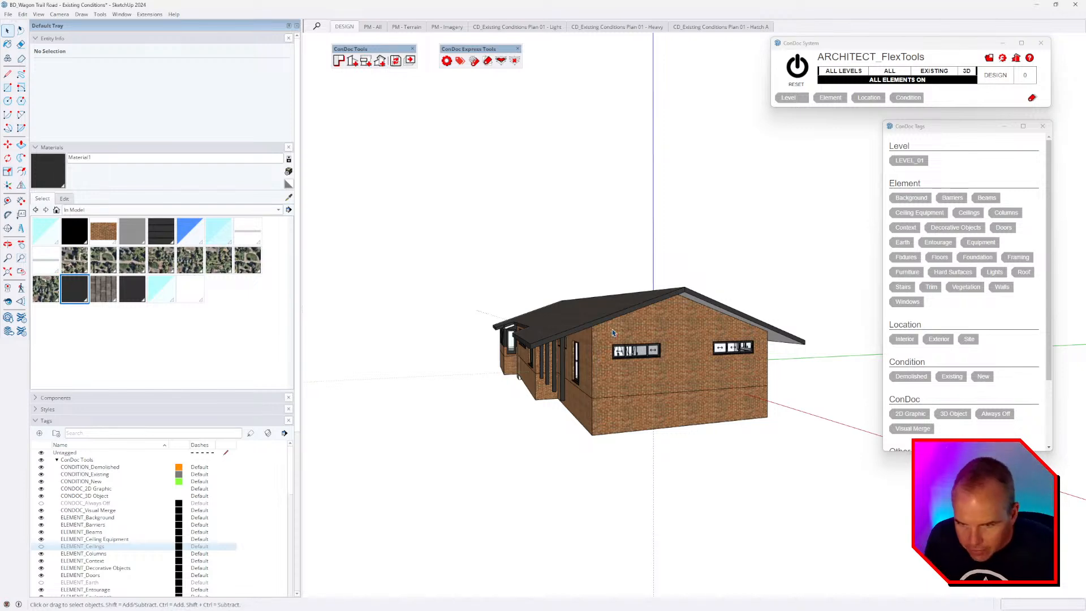
pyautogui.moveTo(613, 333)
pyautogui.mouseDown(button='middle')
pyautogui.moveTo(555, 256)
pyautogui.moveTo(638, 227)
pyautogui.mouseUp(button='middle')
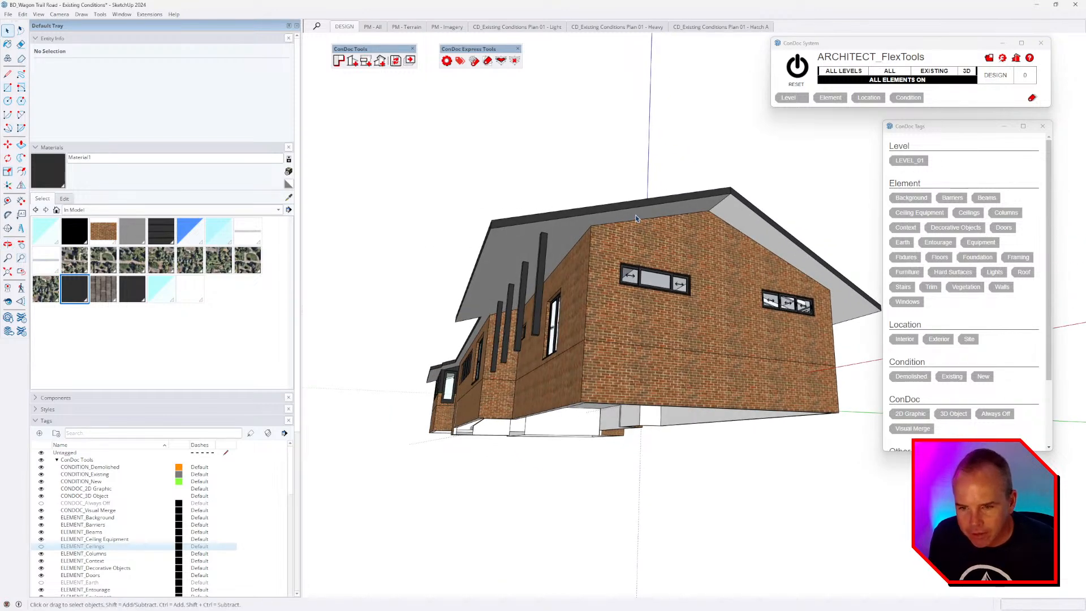
pyautogui.tripleClick(728, 218)
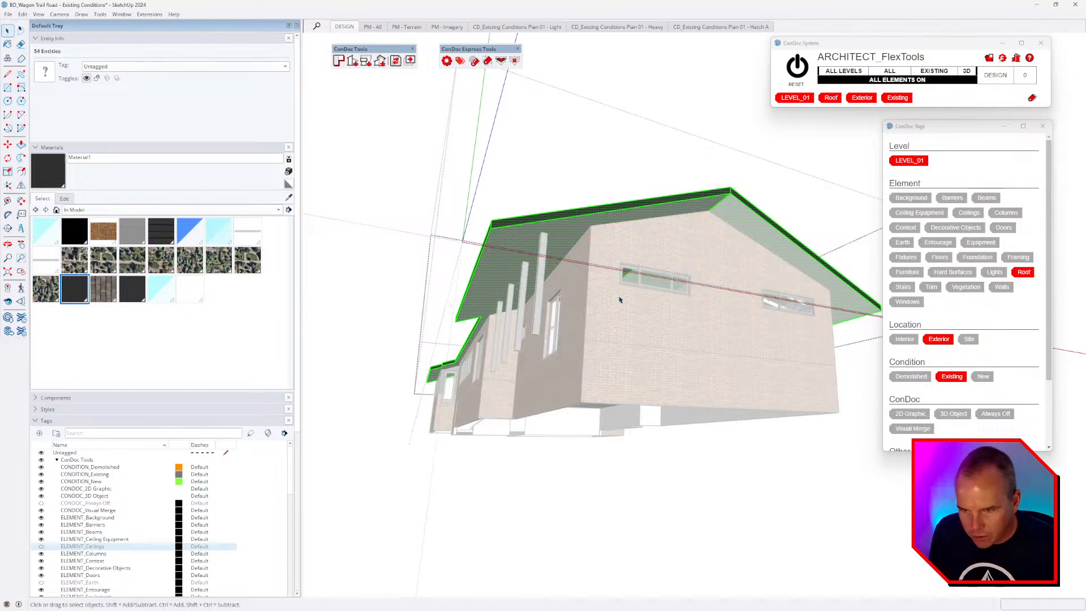
pyautogui.press('l')
pyautogui.scroll(2, 615, 259)
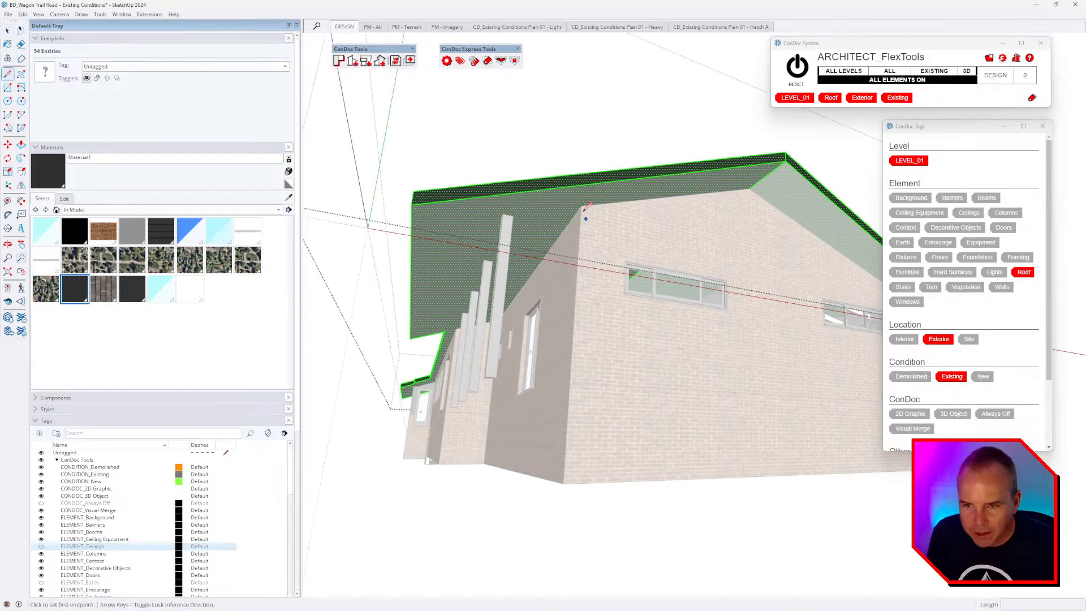
pyautogui.click(581, 206)
pyautogui.moveTo(792, 263); pyautogui.dragTo(521, 241, button='middle')
pyautogui.click(706, 272)
pyautogui.click(707, 271)
pyautogui.moveTo(706, 271)
pyautogui.mouseDown(button='middle')
pyautogui.moveTo(425, 250)
pyautogui.moveTo(654, 352)
pyautogui.mouseUp(button='middle')
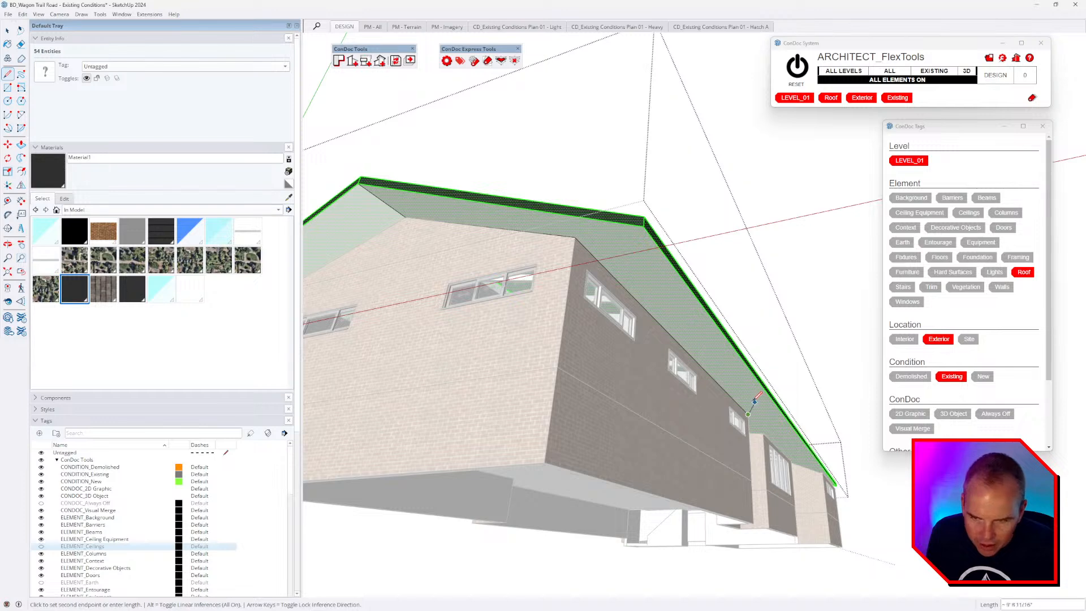
# Hide the rest of the model, clear the selection and inspect the traced lines on the roof's underside.
pyautogui.press('i')
pyautogui.press('space')
pyautogui.scroll(-1, 736, 380)
pyautogui.moveTo(635, 354); pyautogui.dragTo(695, 309, button='middle')
pyautogui.hotkey('ctrl', 't')
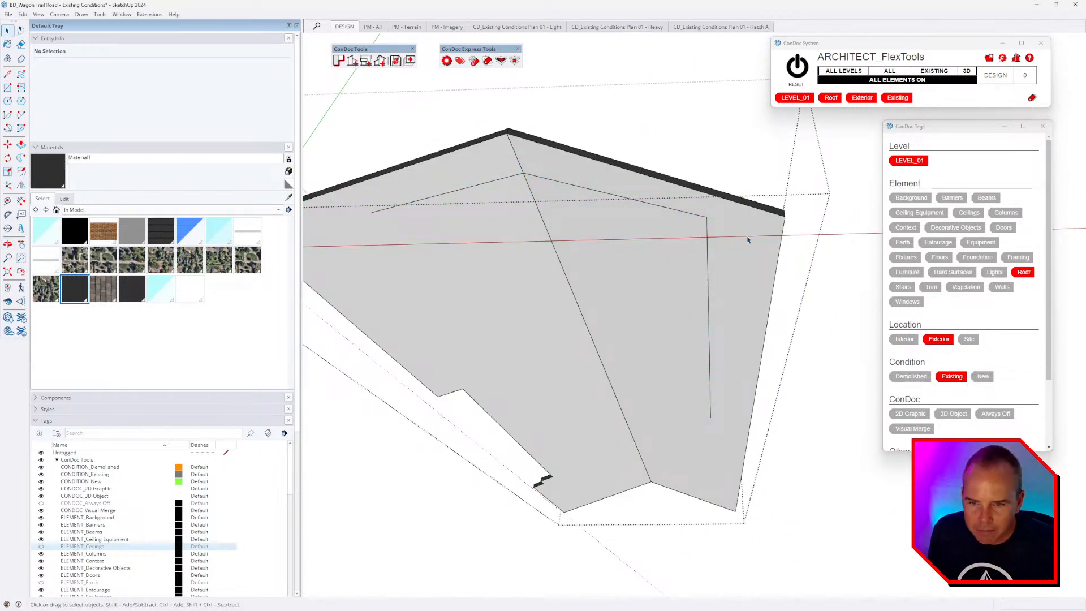
pyautogui.moveTo(478, 280); pyautogui.dragTo(668, 439, button='middle')
pyautogui.press('Escape')
# Open the exterior walls for editing and show the SketchUV toolbar.
pyautogui.scroll(2, 690, 401)
pyautogui.doubleClick(677, 384)
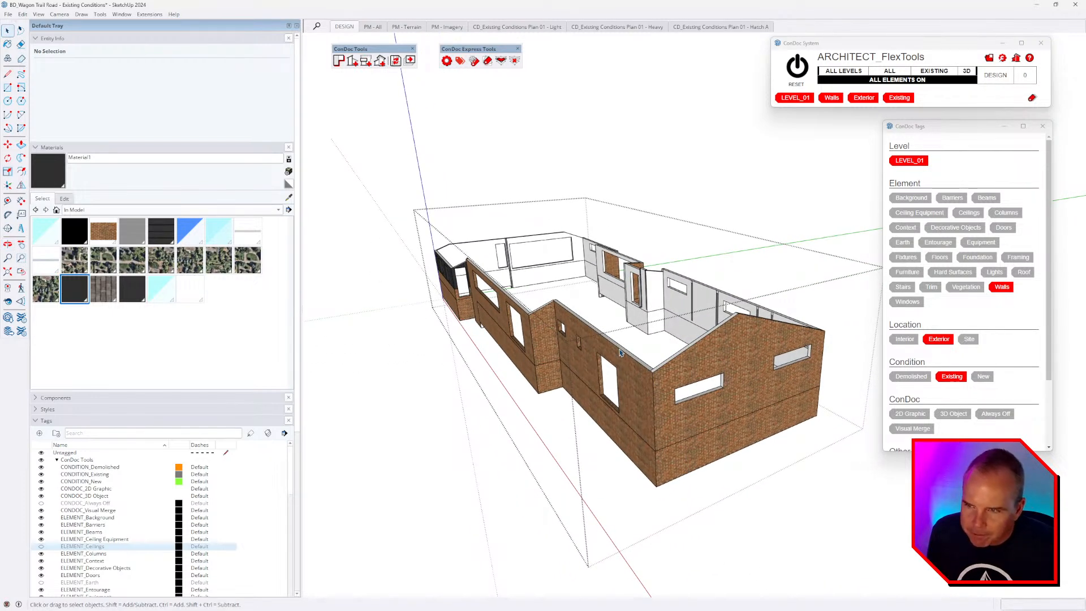
pyautogui.rightClick(490, 64)
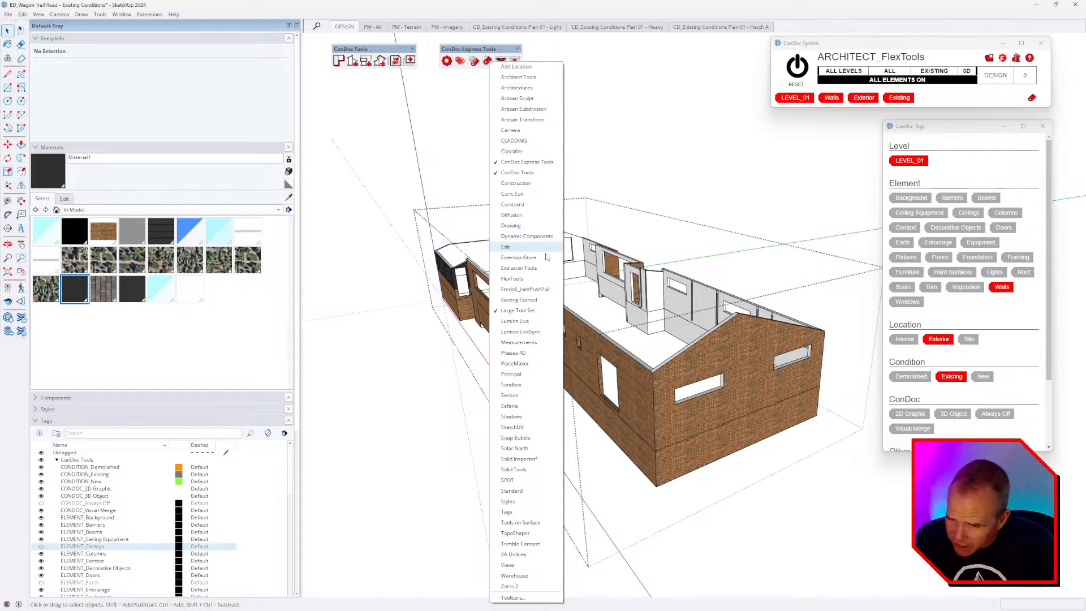
pyautogui.click(515, 427)
# Try to select the top edges of the exterior walls as one continuous path along the front, gable end and rear.
pyautogui.click(281, 163)
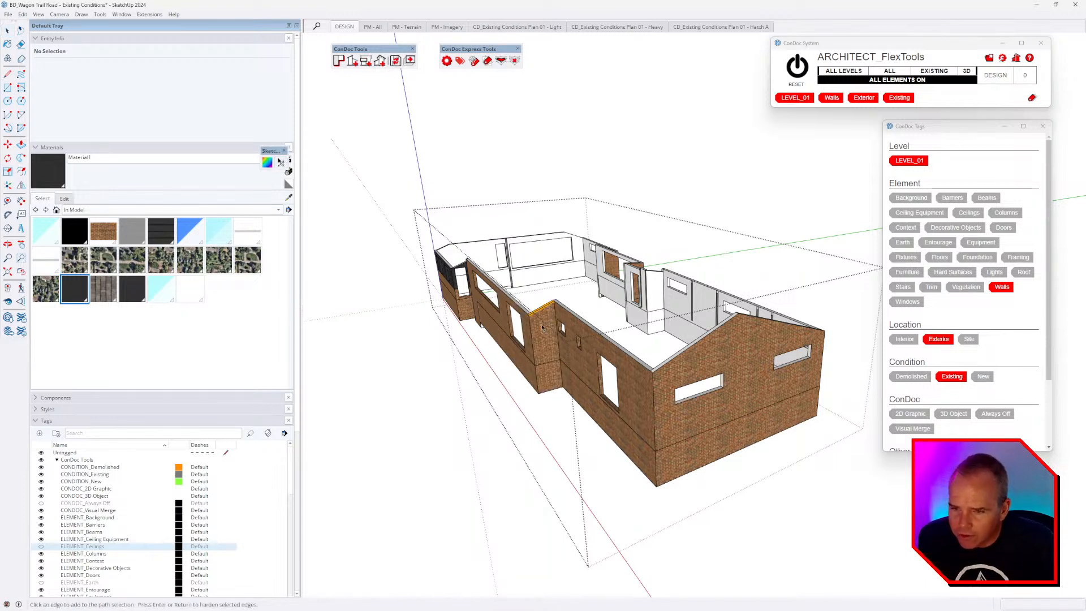
pyautogui.click(543, 310)
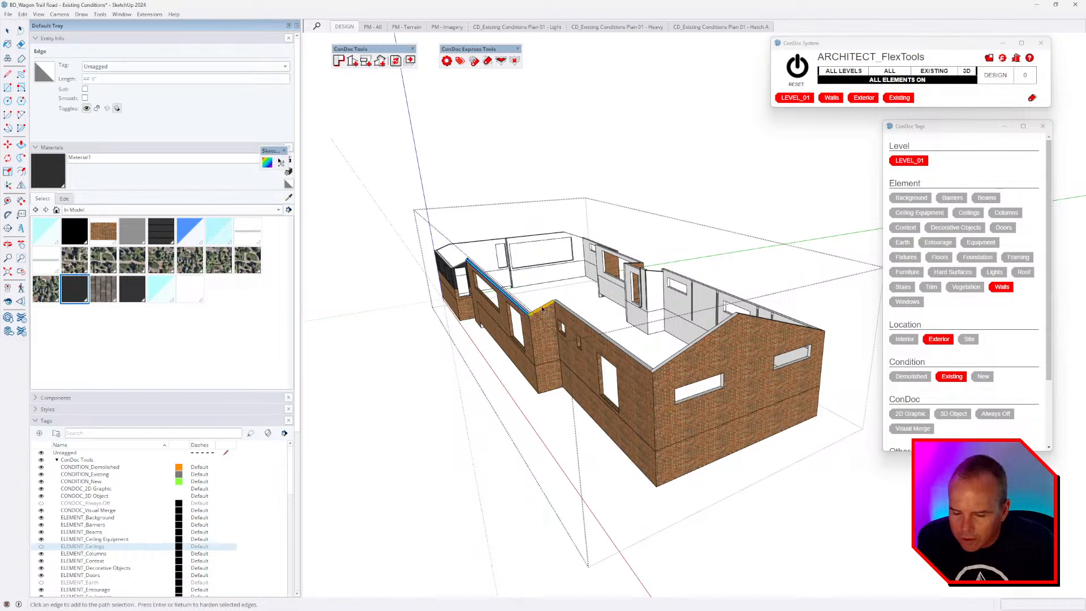
pyautogui.click(602, 335)
pyautogui.moveTo(603, 335)
pyautogui.mouseDown(button='middle')
pyautogui.moveTo(686, 405)
pyautogui.moveTo(618, 347)
pyautogui.mouseUp(button='middle')
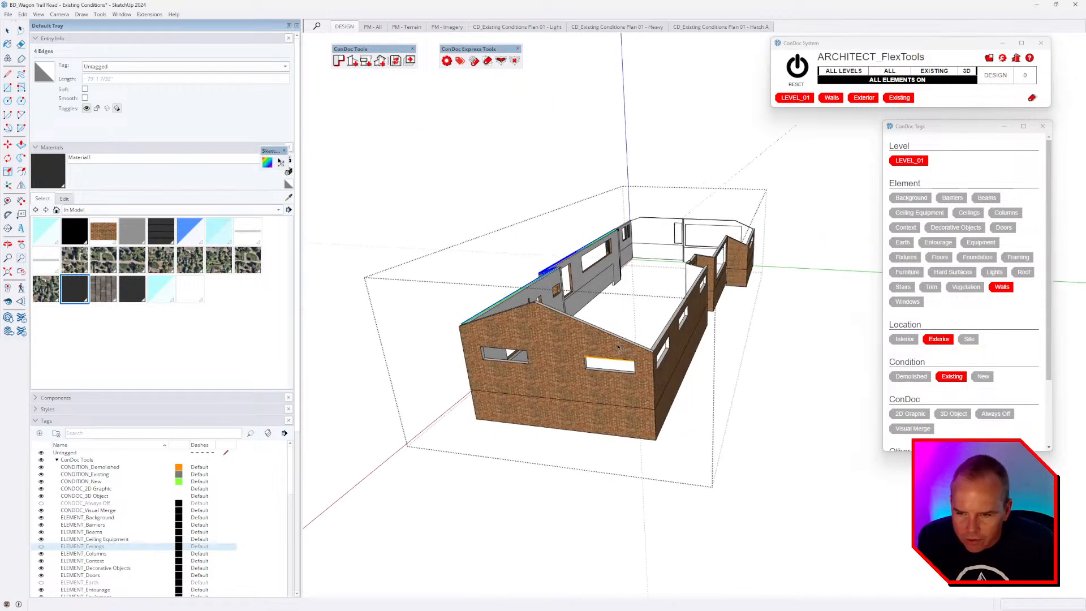
pyautogui.click(623, 342)
pyautogui.scroll(8, 651, 312)
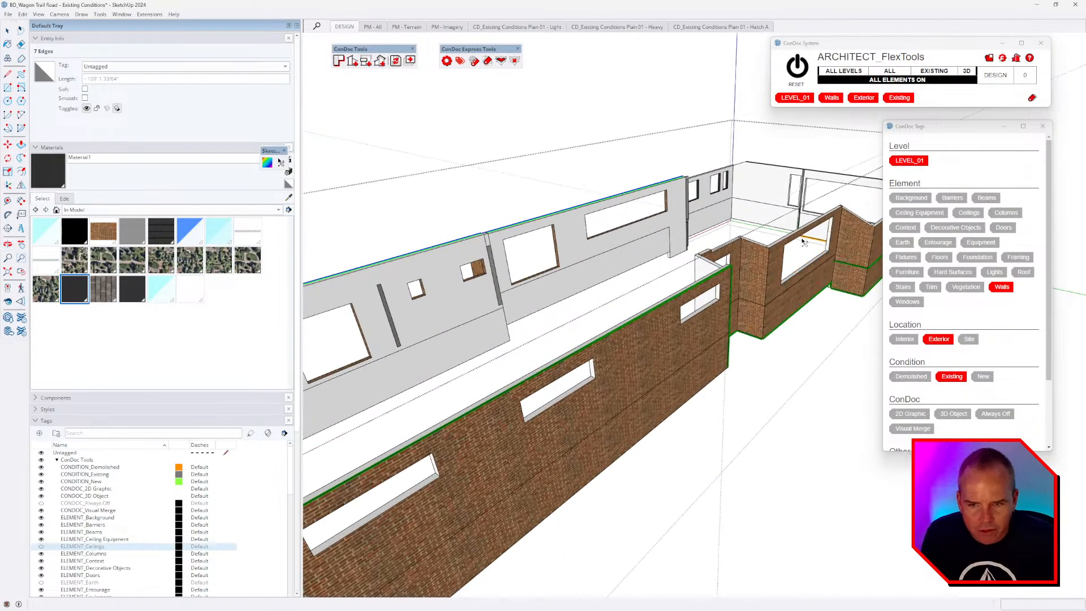
pyautogui.click(649, 293)
pyautogui.scroll(-5, 650, 293)
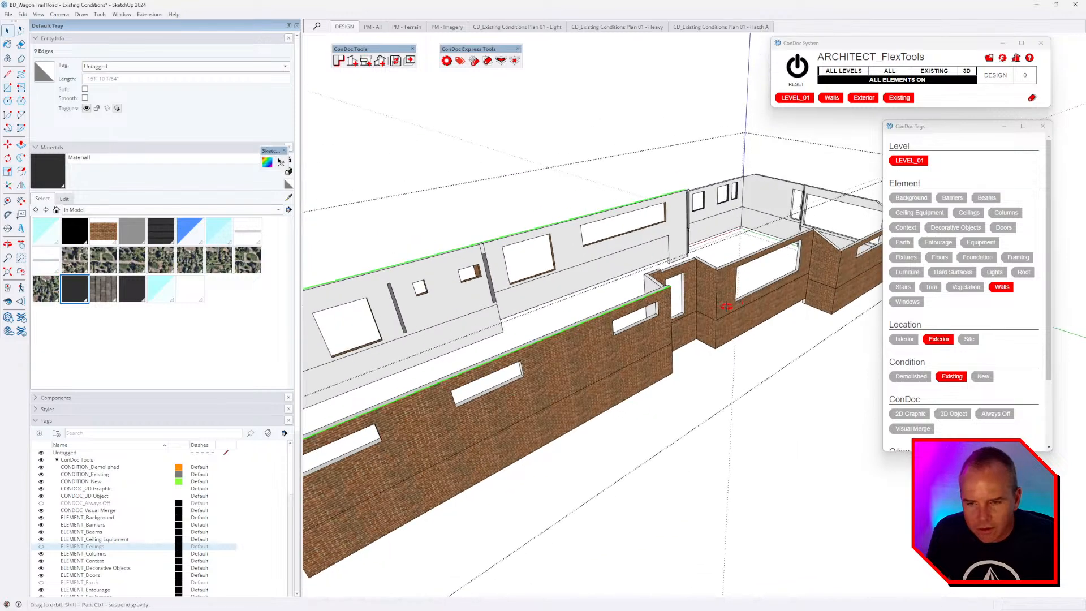
pyautogui.moveTo(649, 293); pyautogui.dragTo(750, 230, button='middle')
pyautogui.press('Escape')
# Open the roof for editing, select all its geometry and intersect its faces with the model.
pyautogui.scroll(-5, 694, 276)
pyautogui.moveTo(485, 206); pyautogui.dragTo(557, 205, button='middle')
pyautogui.doubleClick(558, 205)
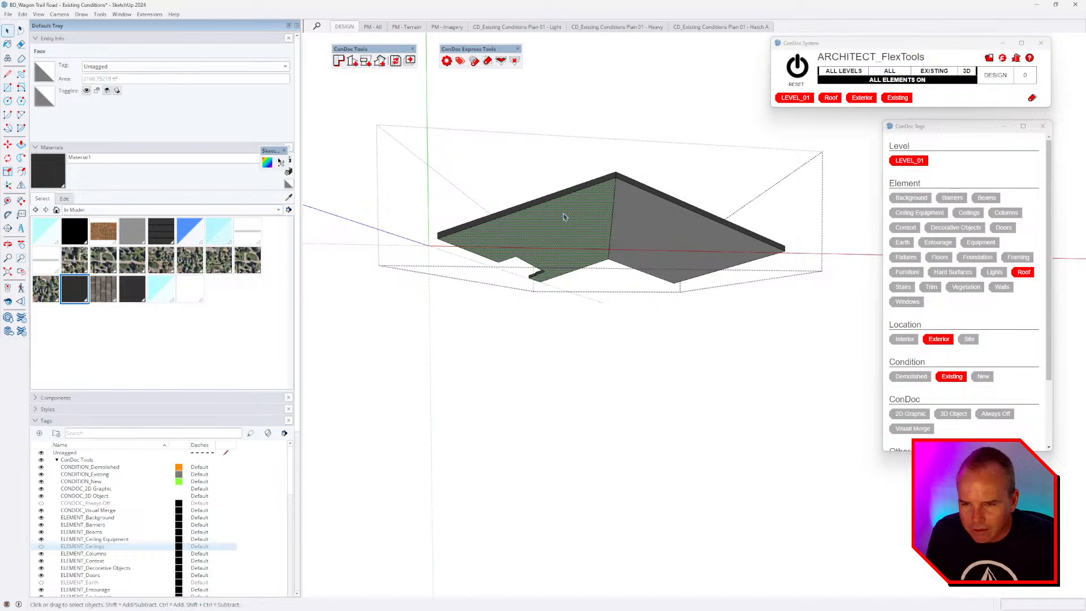
pyautogui.click(564, 217)
pyautogui.rightClick(564, 216)
pyautogui.moveTo(616, 304)
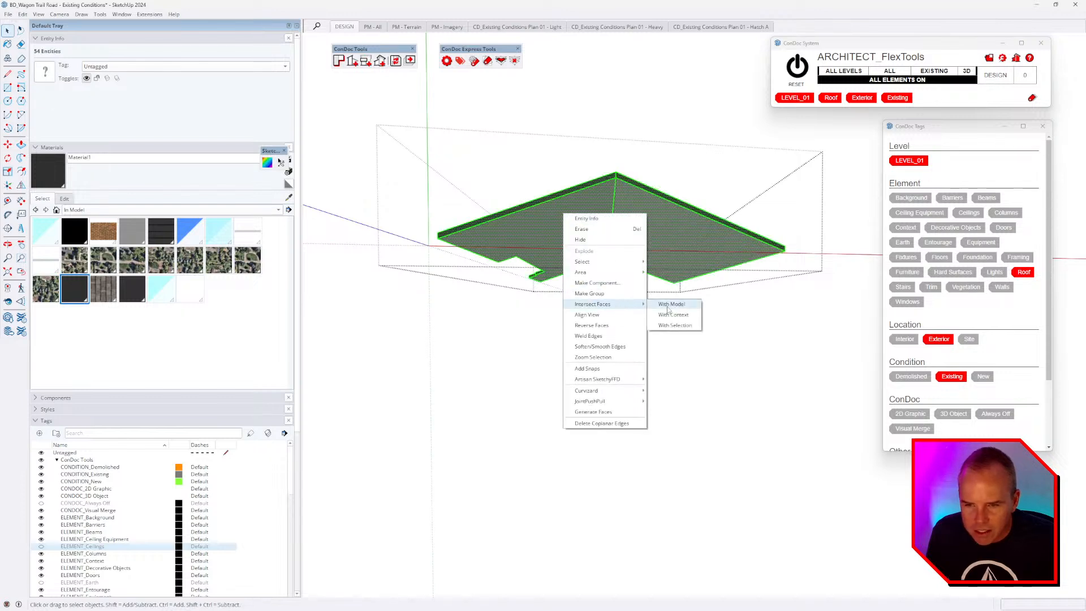
pyautogui.click(670, 311)
pyautogui.click(674, 303)
# Erase the small intersection marks of the porch posts from the underside of the roof overhang.
pyautogui.moveTo(601, 242); pyautogui.dragTo(519, 145, button='middle')
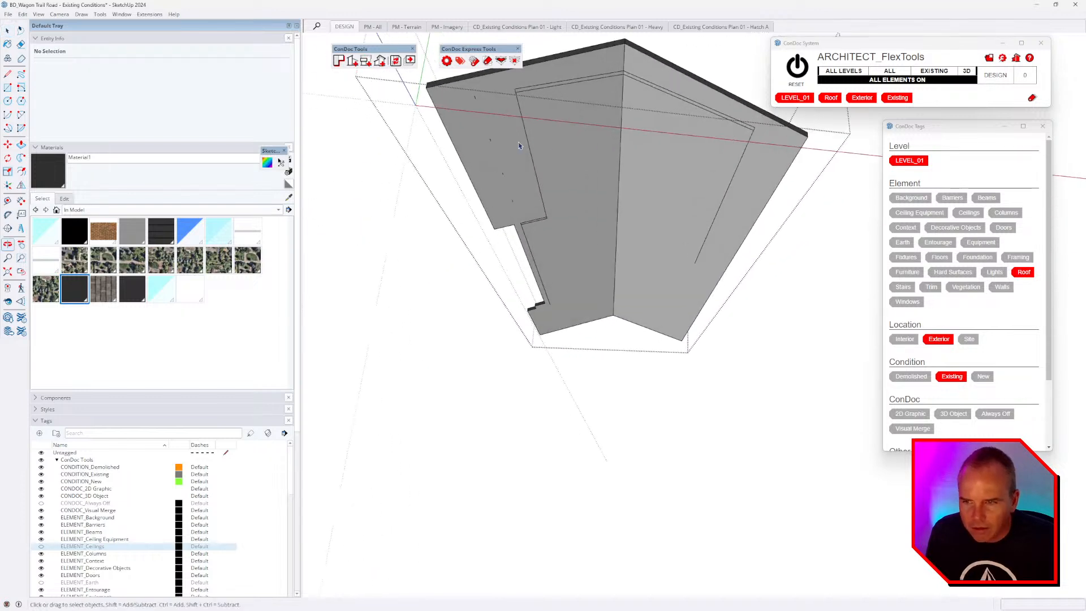
pyautogui.scroll(1, 504, 123)
pyautogui.press('e')
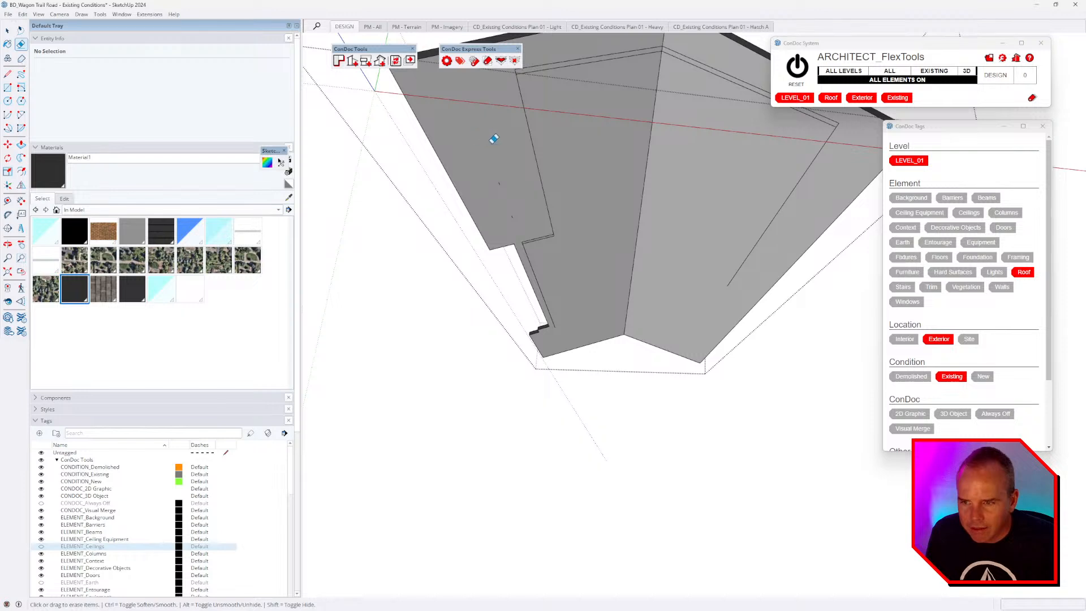
pyautogui.scroll(1, 508, 190)
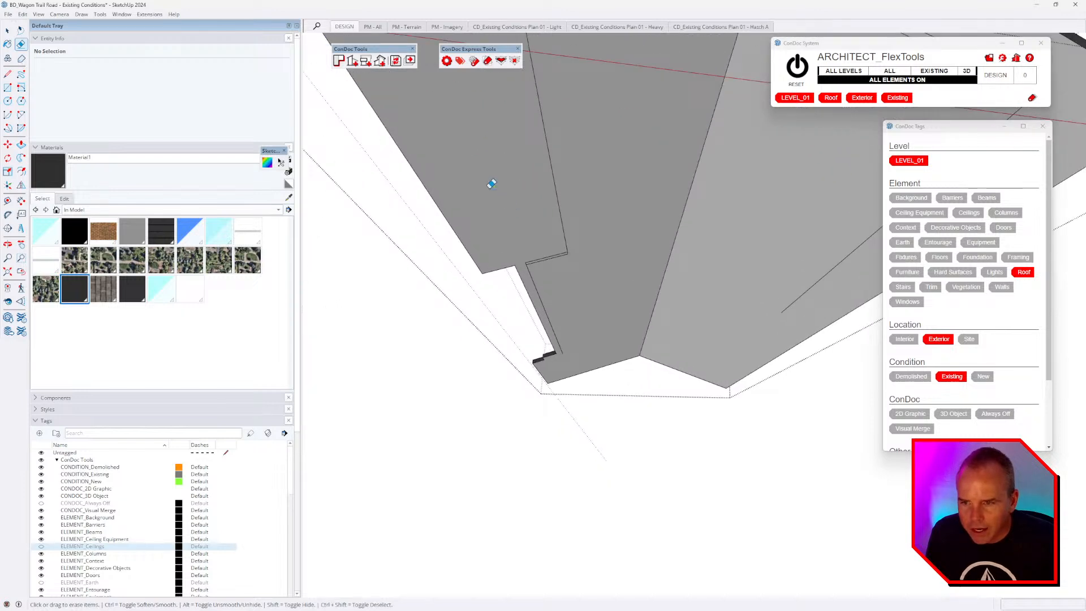
pyautogui.scroll(-3, 625, 235)
pyautogui.scroll(2, 788, 145)
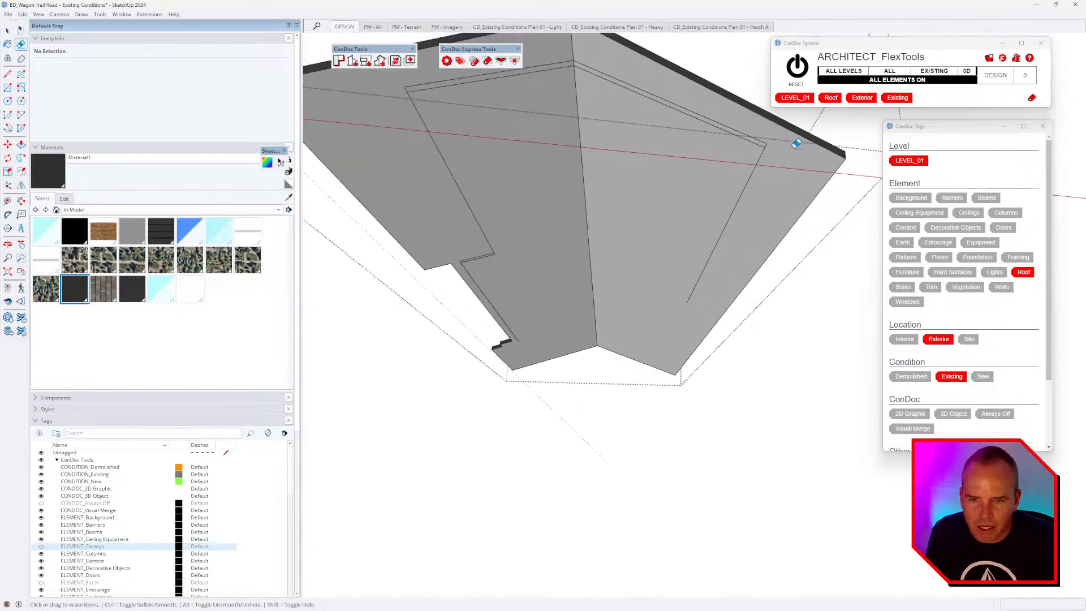
# Erase the redundant parallel wall lines at the gable end and wall jog on the roof's underside.
pyautogui.click(532, 60)
pyautogui.keyDown('shift'); pyautogui.moveTo(578, 123); pyautogui.dragTo(688, 148, button='middle'); pyautogui.keyUp('shift')
pyautogui.scroll(2, 541, 288)
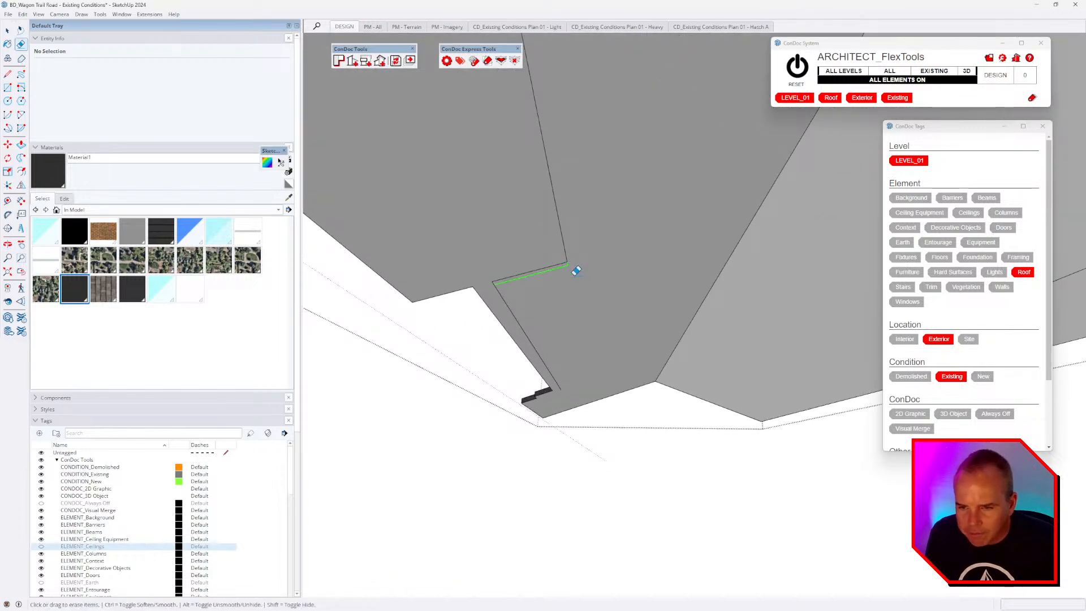
pyautogui.moveTo(608, 290)
pyautogui.mouseDown(button='middle')
pyautogui.moveTo(628, 271)
pyautogui.moveTo(727, 282)
pyautogui.moveTo(650, 291)
pyautogui.moveTo(698, 282)
pyautogui.moveTo(707, 262)
pyautogui.mouseUp(button='middle')
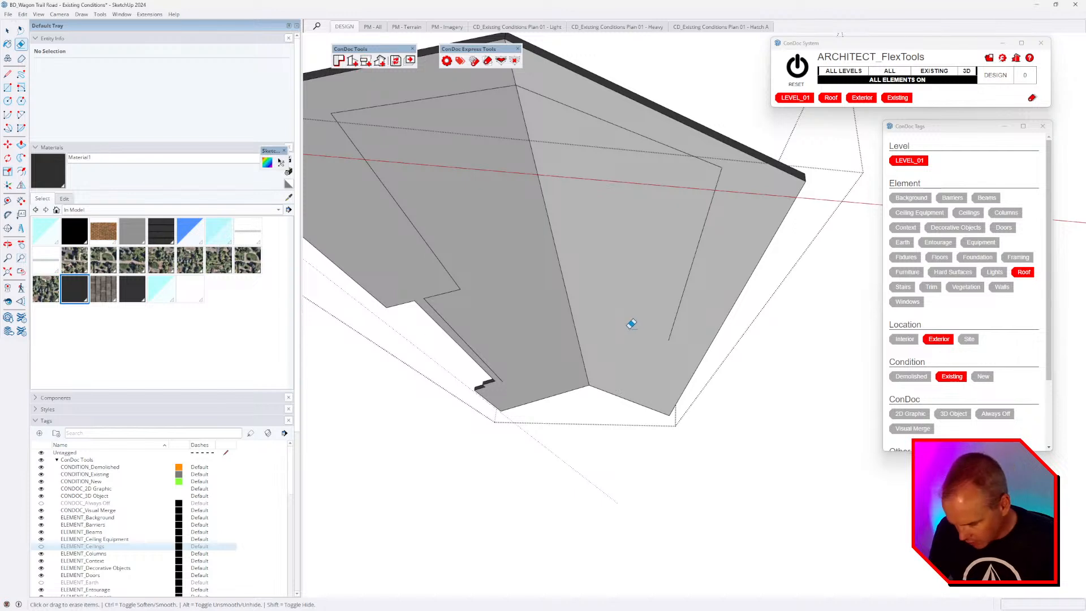
# Draw lines extending the open wall outlines on the roof's underside to its gable-end edge on both slopes.
pyautogui.press('l')
pyautogui.scroll(3, 658, 325)
pyautogui.click(657, 331)
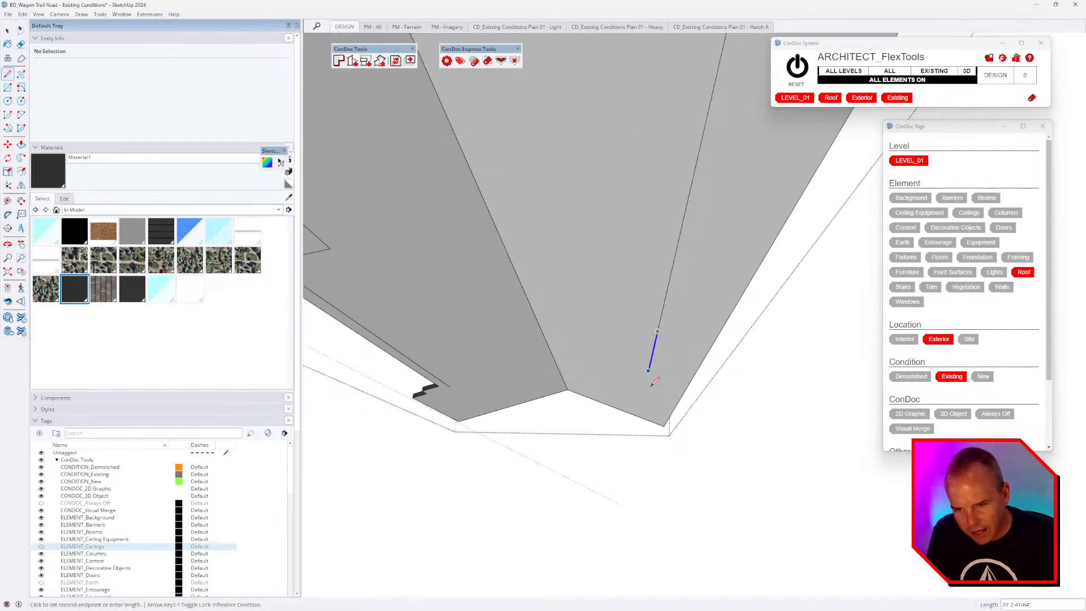
pyautogui.click(656, 423)
pyautogui.click(450, 387)
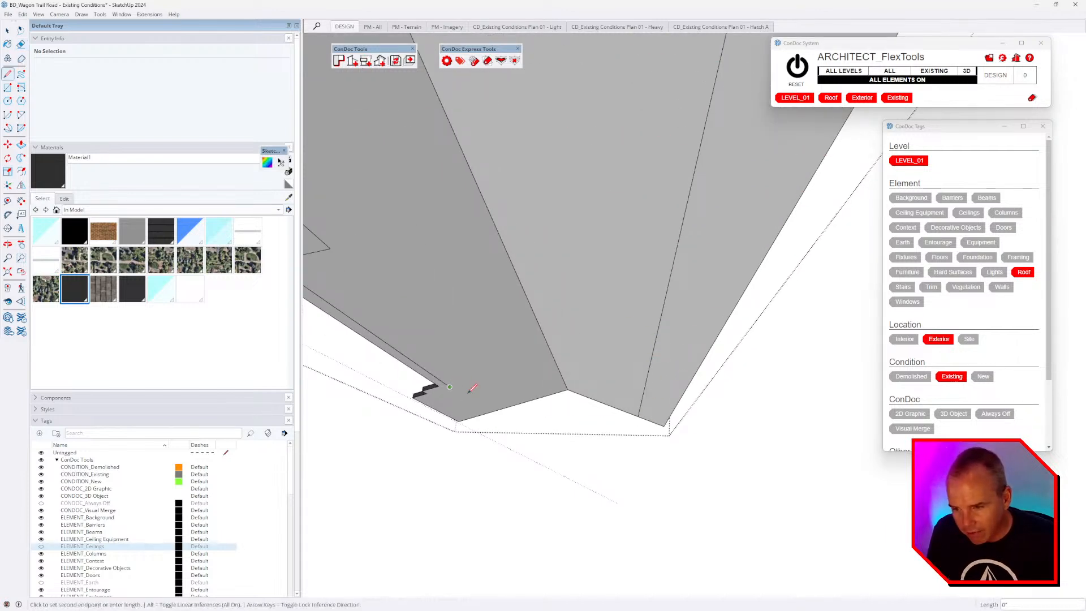
pyautogui.click(494, 412)
pyautogui.scroll(-3, 640, 378)
pyautogui.moveTo(640, 378); pyautogui.dragTo(704, 245, button='middle')
# Sample the dark fascia material, paint the soffit area outside the wall outline with it, and close the roof group.
pyautogui.press('b')
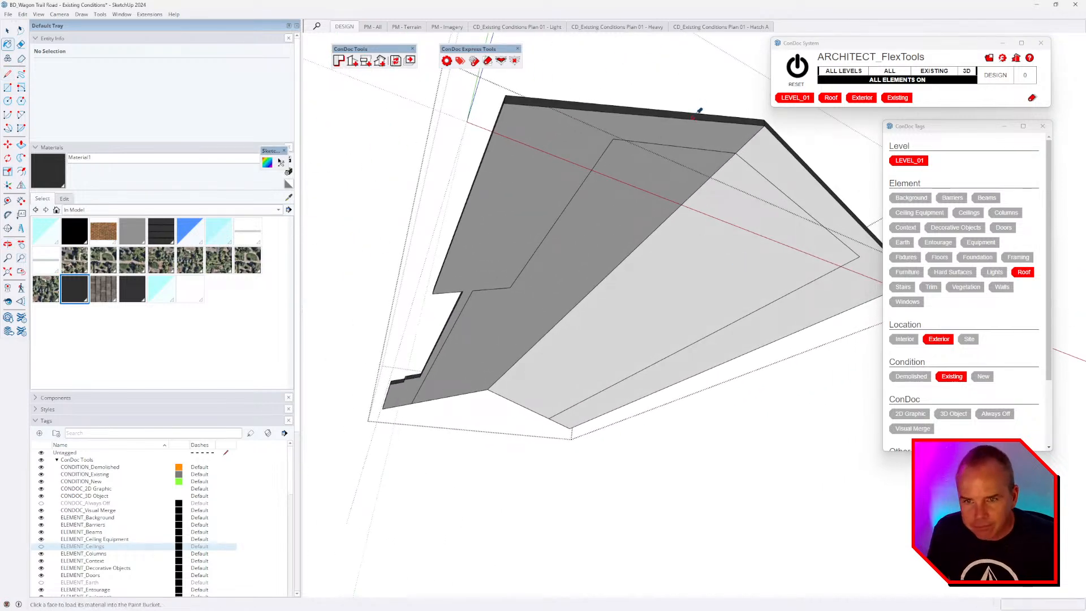
pyautogui.click(697, 110)
pyautogui.click(766, 165)
pyautogui.moveTo(690, 256); pyautogui.dragTo(535, 352, button='middle')
pyautogui.press('Escape')
pyautogui.scroll(2, 638, 315)
pyautogui.moveTo(792, 188); pyautogui.dragTo(794, 188, button='middle')
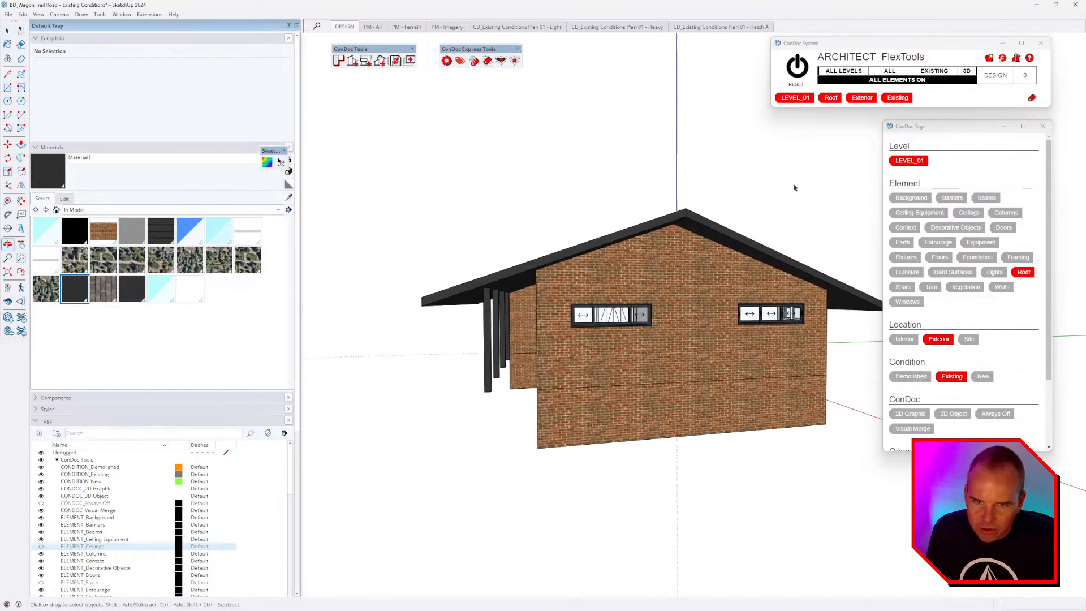
# Isolate the interior elements to view the room, and reset the visibility to all elements.
pyautogui.click(898, 76)
pyautogui.moveTo(703, 364); pyautogui.dragTo(696, 205, button='middle')
pyautogui.scroll(3, 622, 306)
pyautogui.scroll(3, 622, 306)
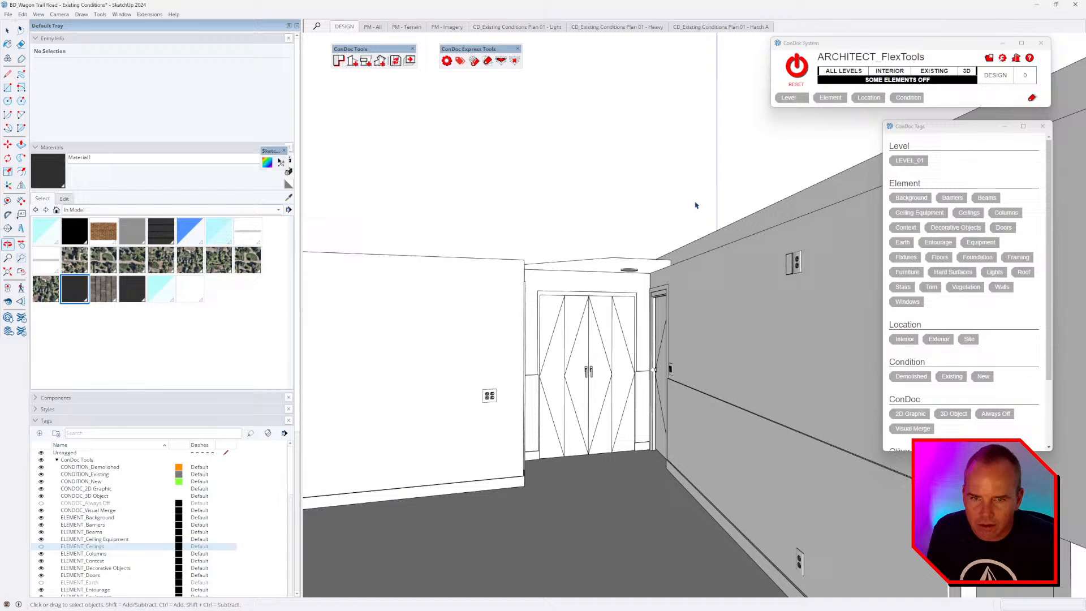
pyautogui.click(797, 66)
pyautogui.moveTo(621, 274); pyautogui.dragTo(630, 273, button='middle')
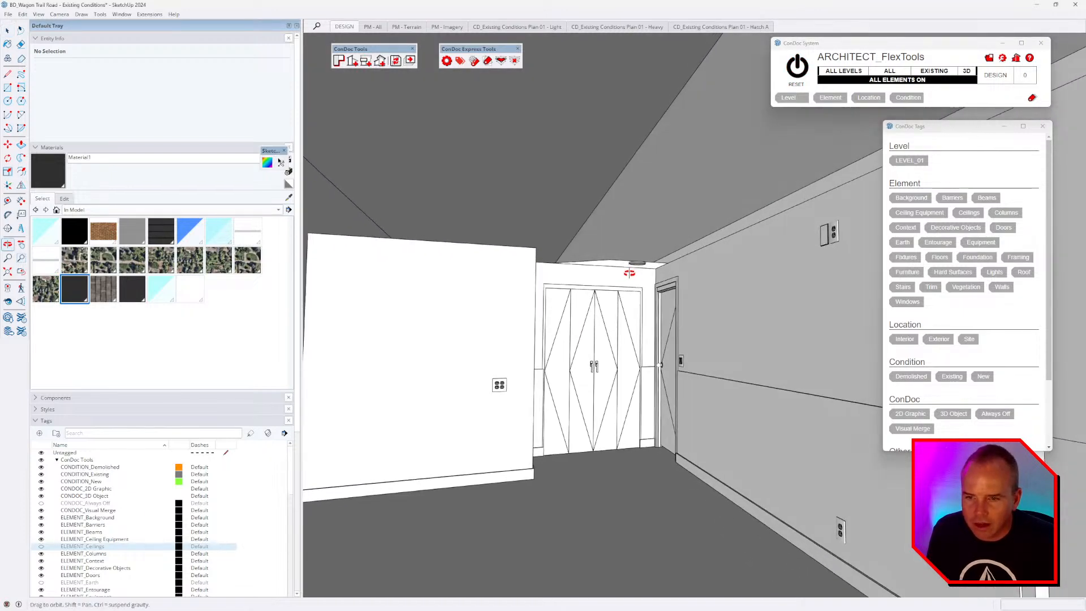
# Turn the ceiling elements' visibility back on.
pyautogui.click(62, 148)
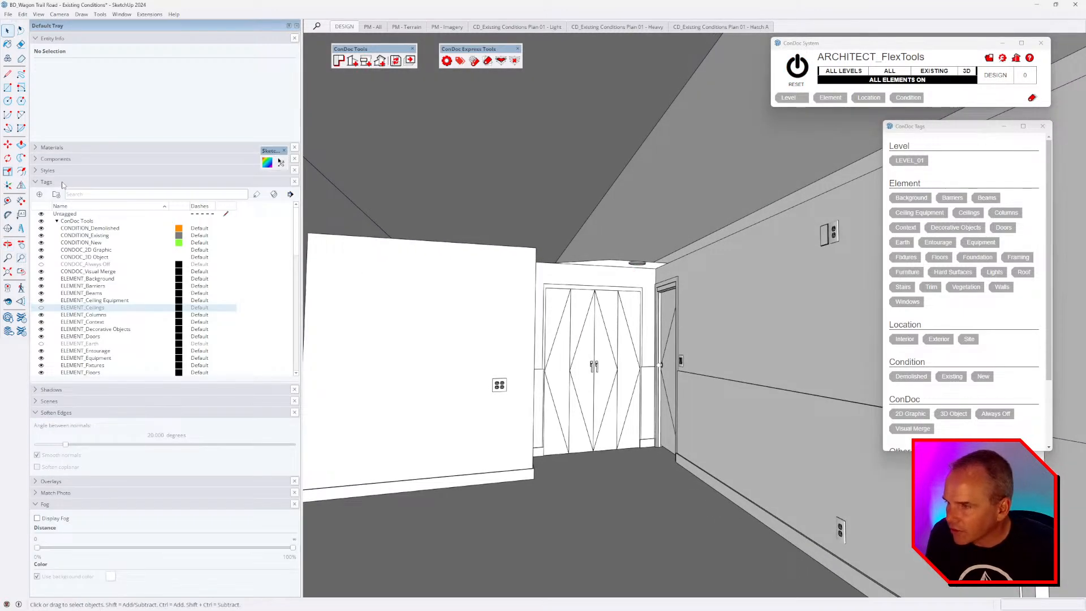
pyautogui.click(887, 81)
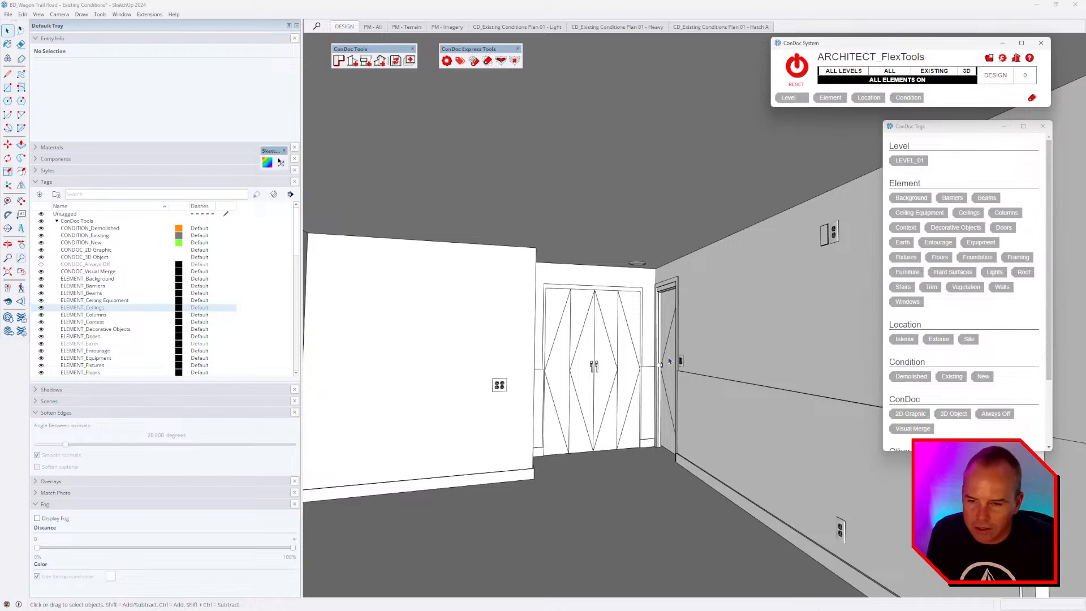
pyautogui.moveTo(669, 361); pyautogui.dragTo(709, 390, button='middle')
pyautogui.scroll(-4, 709, 390)
pyautogui.moveTo(649, 359); pyautogui.dragTo(690, 281, button='middle')
pyautogui.scroll(2, 690, 282)
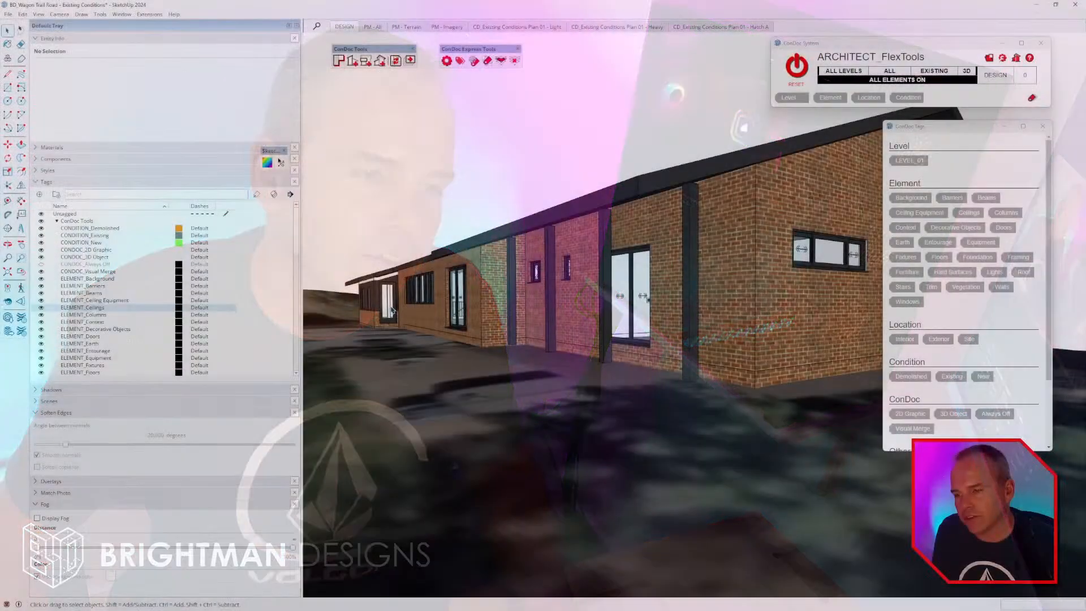
# Open the ceiling group that protrudes above the dark-clad entry walls for editing and select all its geometry.
pyautogui.scroll(5, 392, 311)
pyautogui.keyDown('shift'); pyautogui.moveTo(378, 266); pyautogui.dragTo(529, 254, button='middle'); pyautogui.keyUp('shift')
pyautogui.scroll(2, 441, 264)
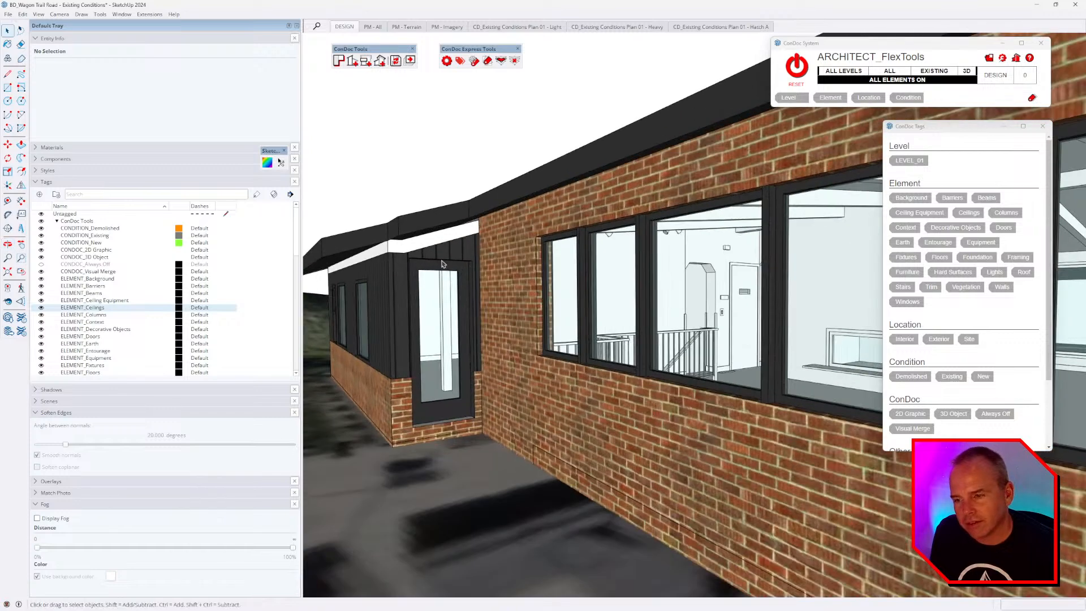
pyautogui.scroll(2, 442, 264)
pyautogui.click(444, 232)
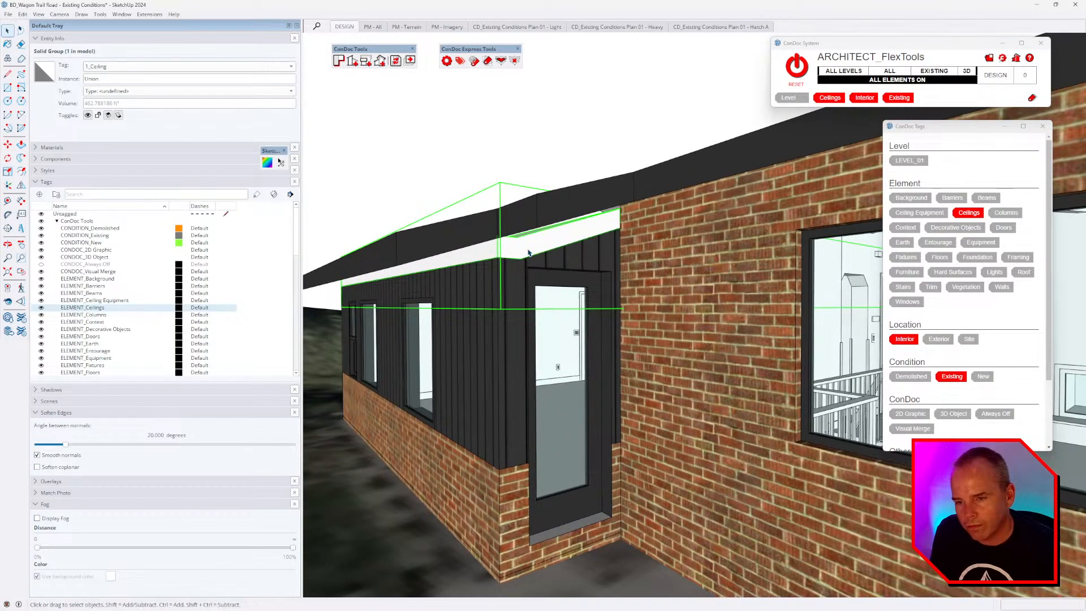
pyautogui.doubleClick(529, 248)
pyautogui.press('Escape')
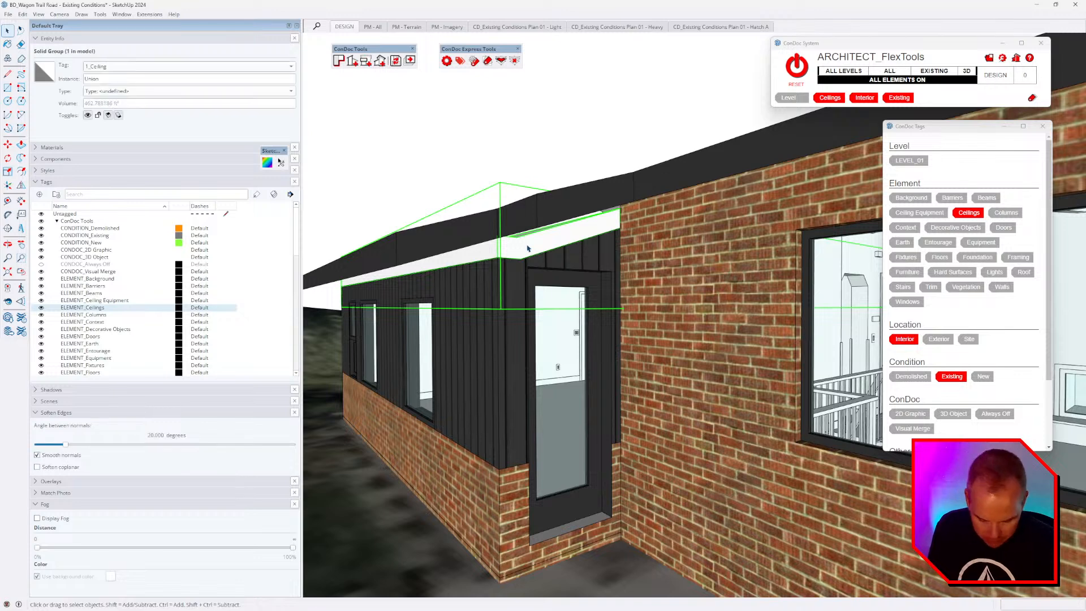
pyautogui.click(528, 248)
pyautogui.scroll(2, 490, 256)
pyautogui.scroll(1, 490, 256)
pyautogui.tripleClick(488, 254)
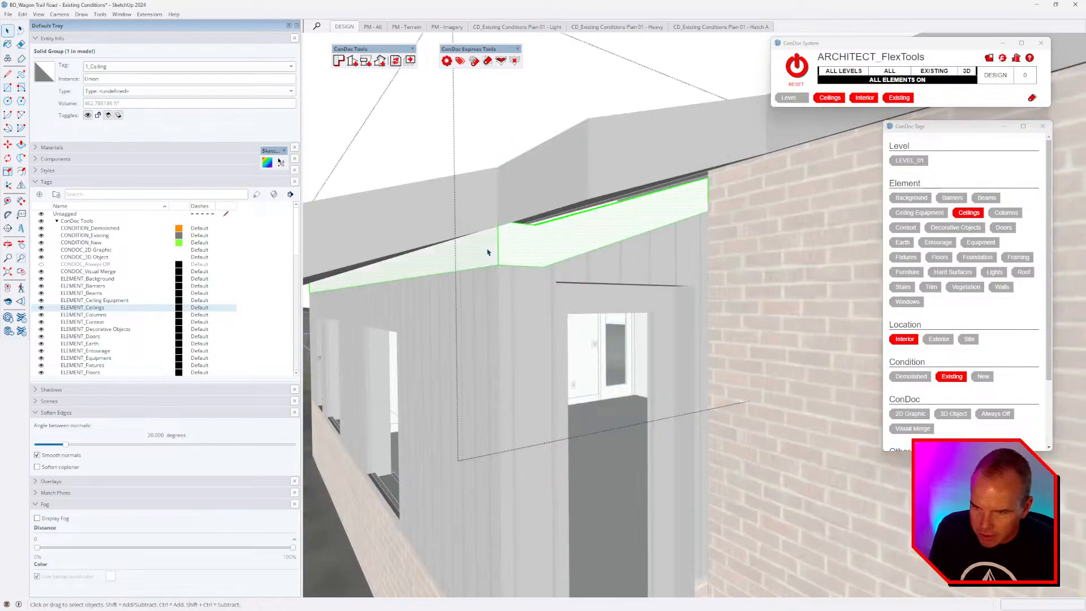
pyautogui.scroll(2, 488, 254)
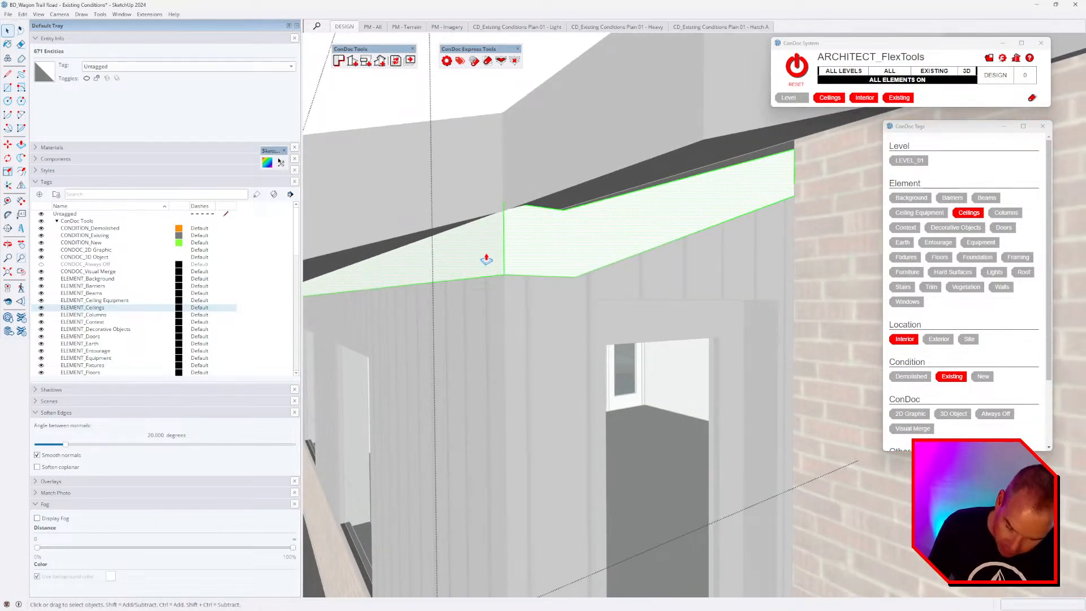
# Push the ceiling's exposed side faces inward at the entry corner, using a distance of 8, to clear the exterior walls.
pyautogui.press('p')
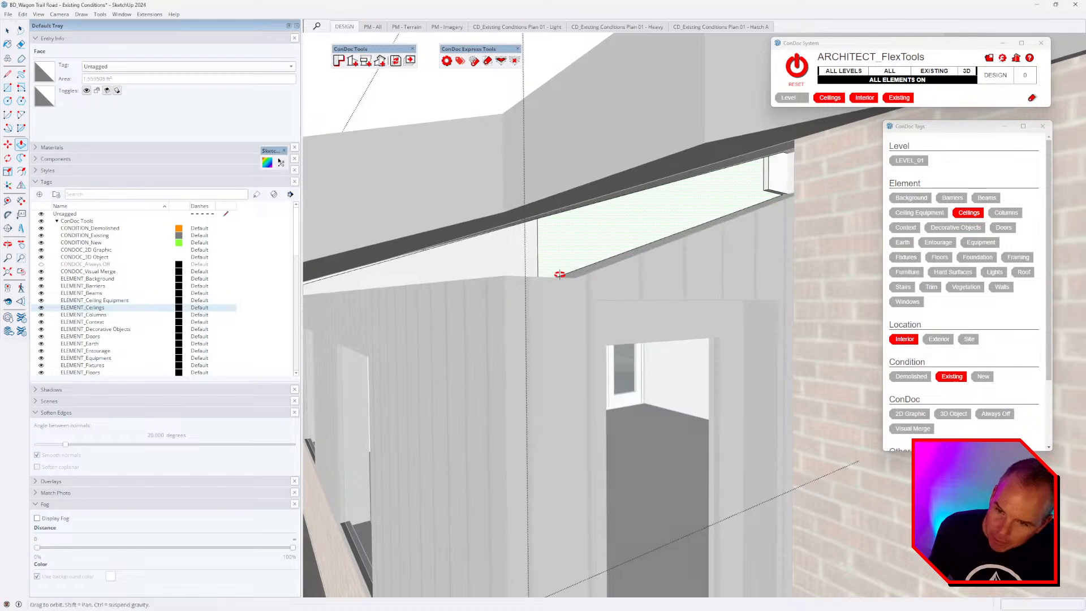
pyautogui.moveTo(498, 274); pyautogui.dragTo(618, 291, button='middle')
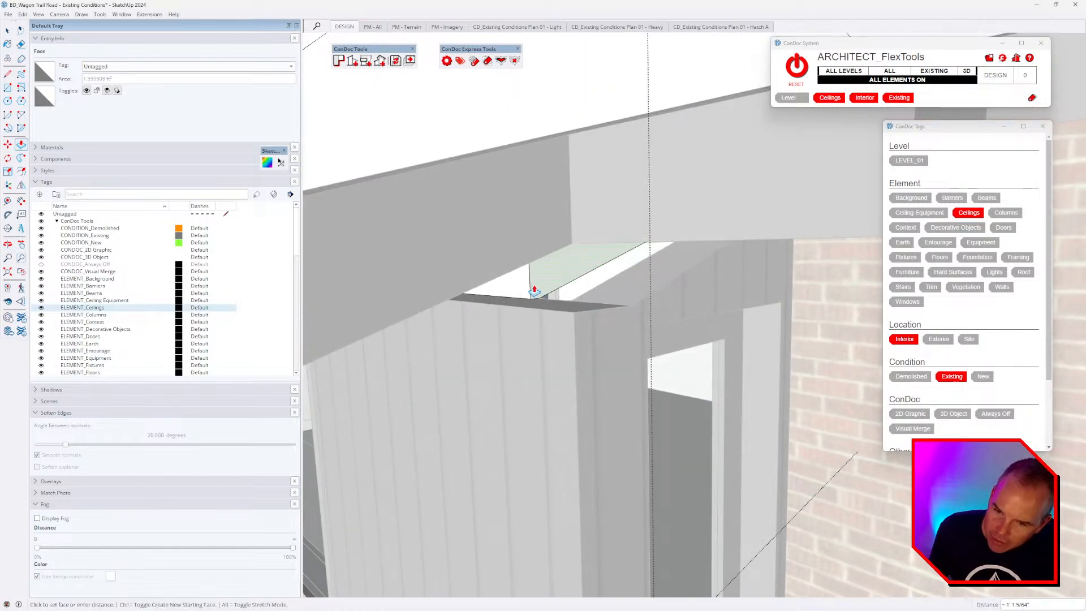
pyautogui.write('8')
pyautogui.press('Return')
pyautogui.moveTo(599, 334); pyautogui.dragTo(512, 283, button='middle')
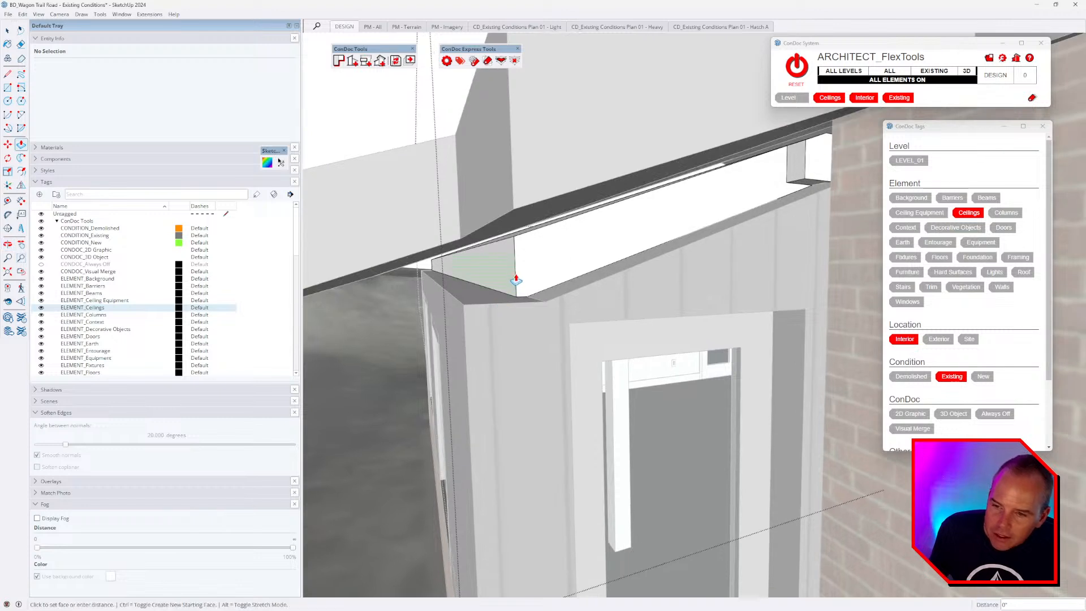
pyautogui.click(520, 286)
pyautogui.click(533, 304)
pyautogui.scroll(3, 540, 243)
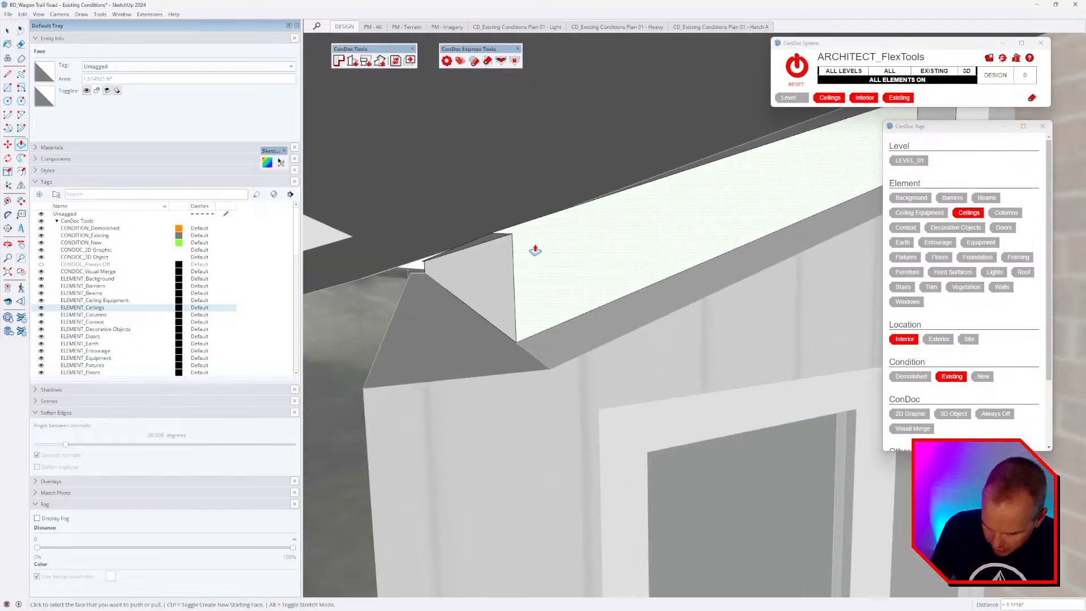
# Move the lower edge of the sliver face at the ceiling's upper corner to meet the adjoining corner point.
pyautogui.press('l')
pyautogui.press('space')
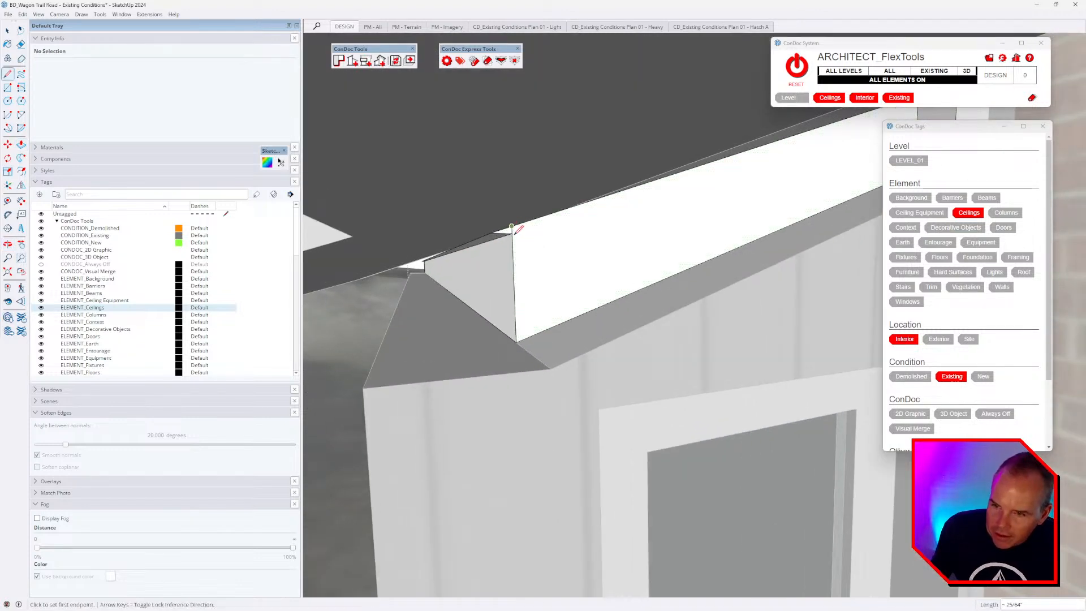
pyautogui.moveTo(517, 229)
pyautogui.mouseDown(button='middle')
pyautogui.moveTo(511, 245)
pyautogui.moveTo(498, 235)
pyautogui.mouseUp(button='middle')
pyautogui.doubleClick(497, 234)
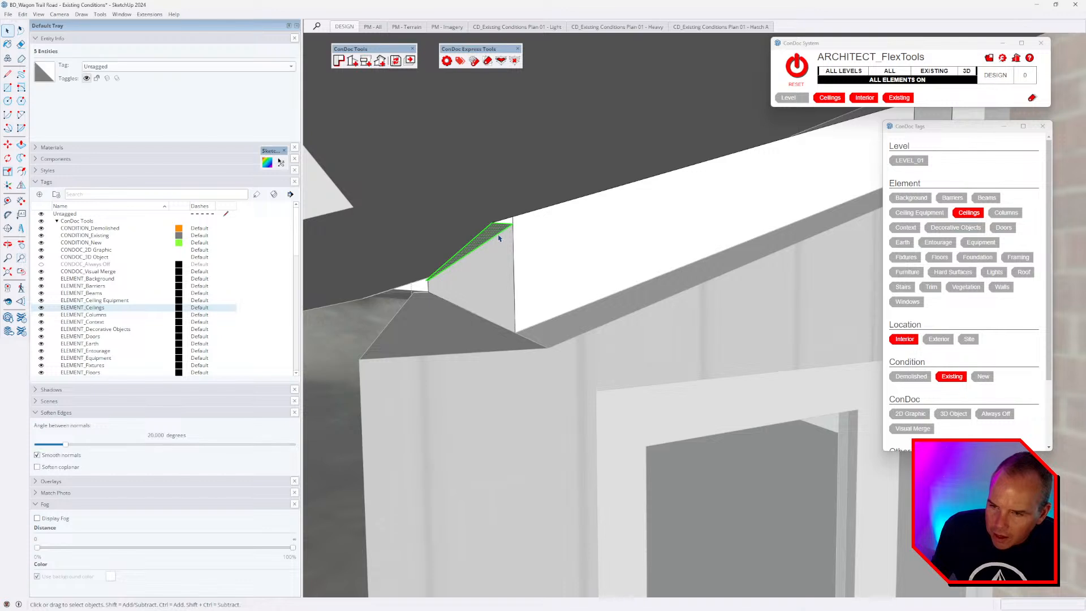
pyautogui.click(499, 237)
pyautogui.click(499, 233)
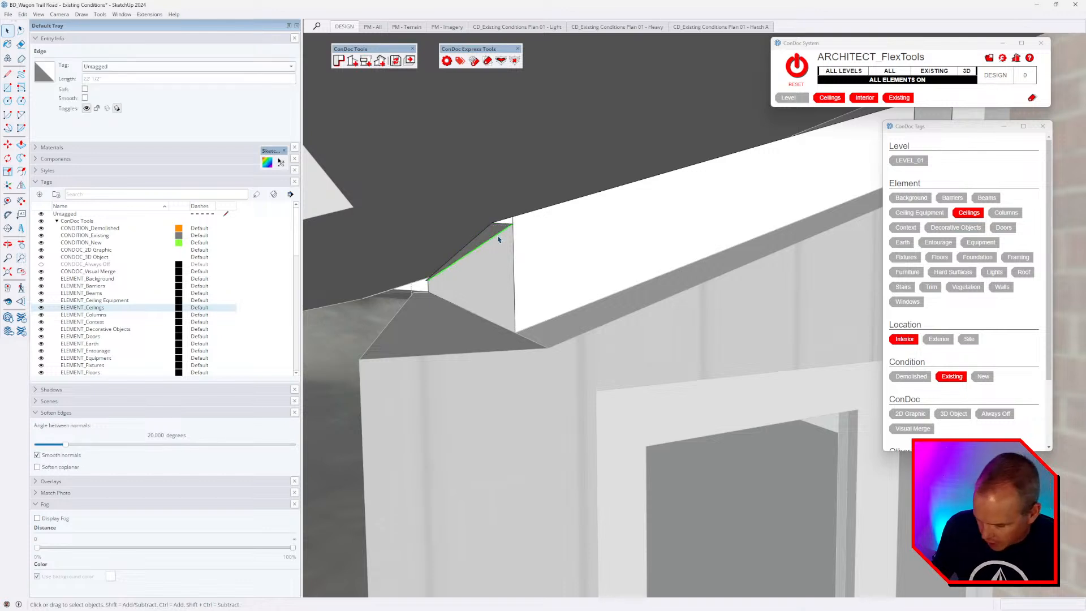
pyautogui.press('m')
pyautogui.click(500, 233)
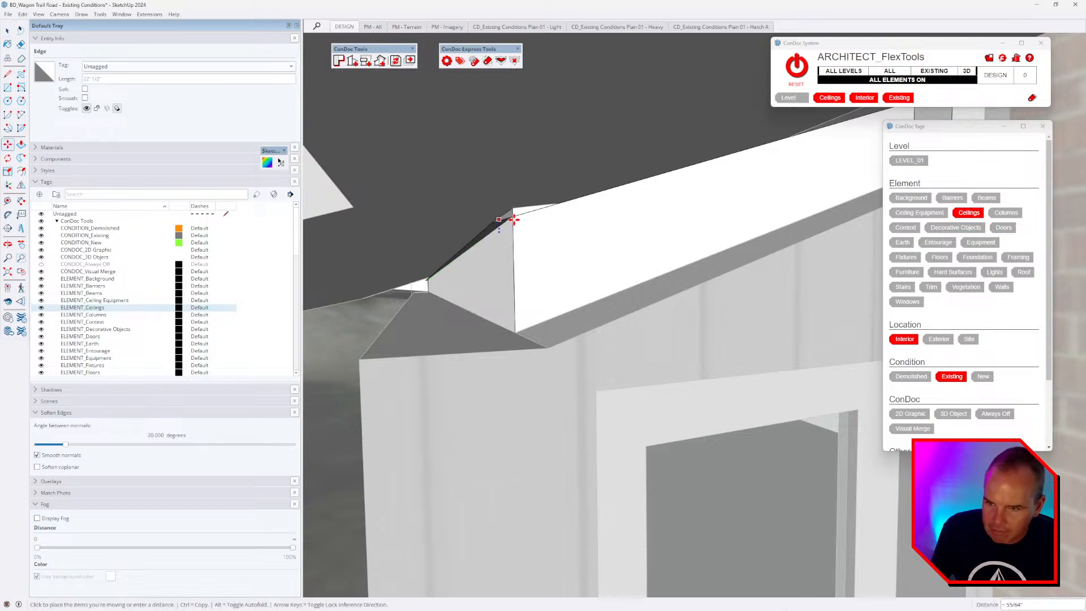
pyautogui.press('space')
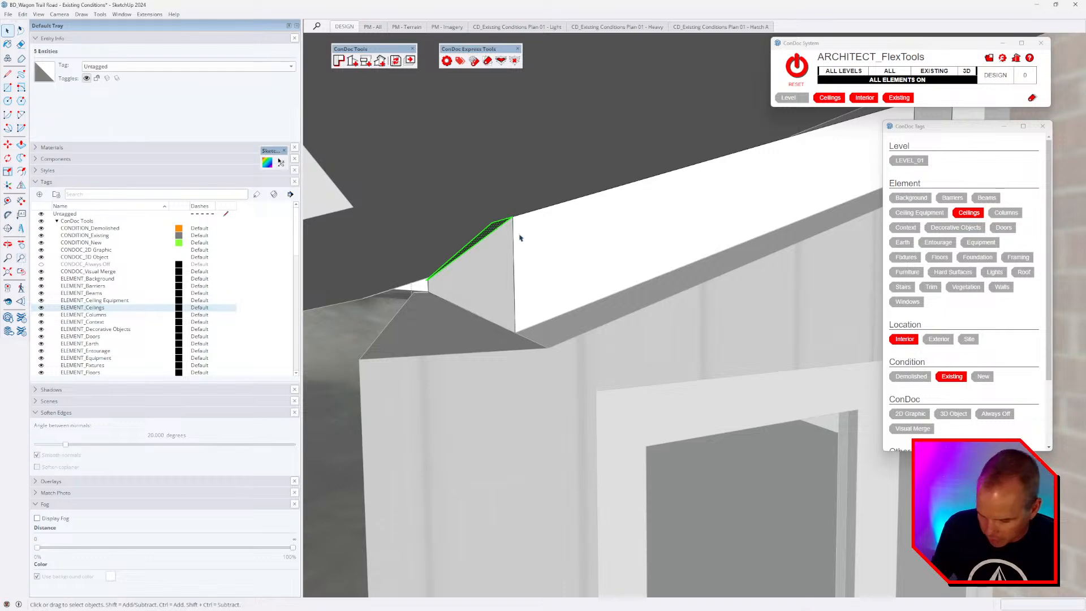
pyautogui.press('Escape')
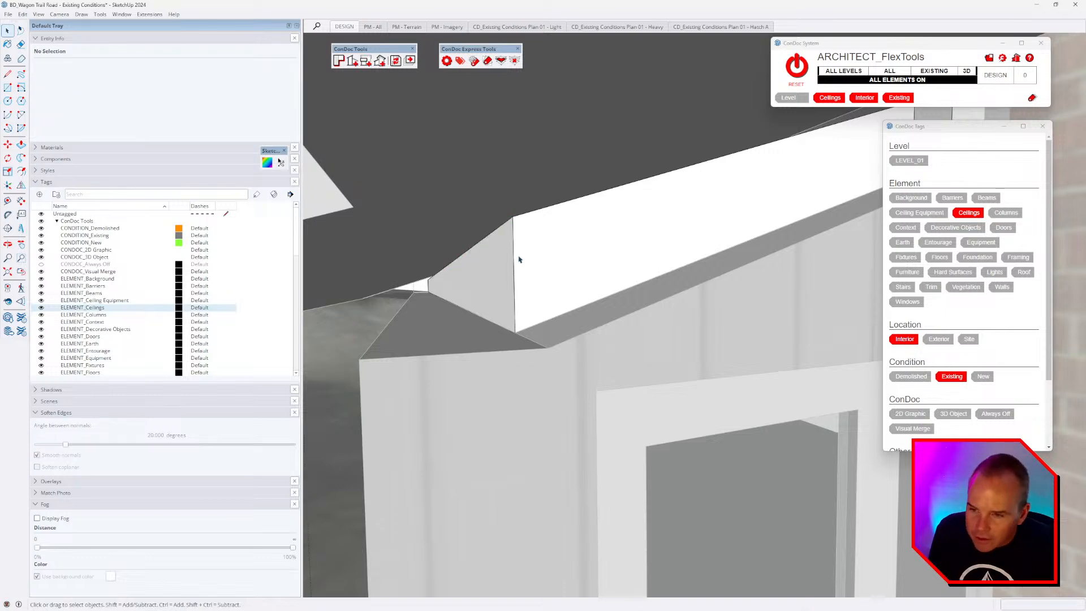
# Open the exterior walls for editing and draw lines from the brick wall along the roof underside to the cladding corner, closing the gap above the door.
pyautogui.scroll(-3, 567, 285)
pyautogui.tripleClick(573, 311)
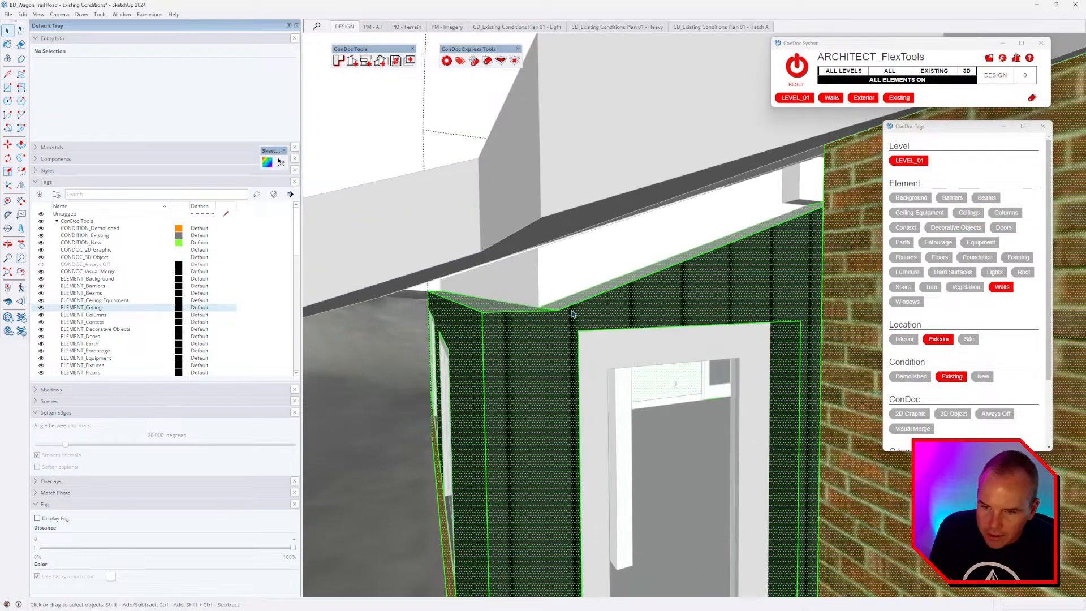
pyautogui.moveTo(573, 313); pyautogui.dragTo(589, 322, button='middle')
pyautogui.moveTo(815, 212); pyautogui.dragTo(822, 130, button='middle')
pyautogui.press('l')
pyautogui.scroll(3, 844, 209)
pyautogui.click(816, 134)
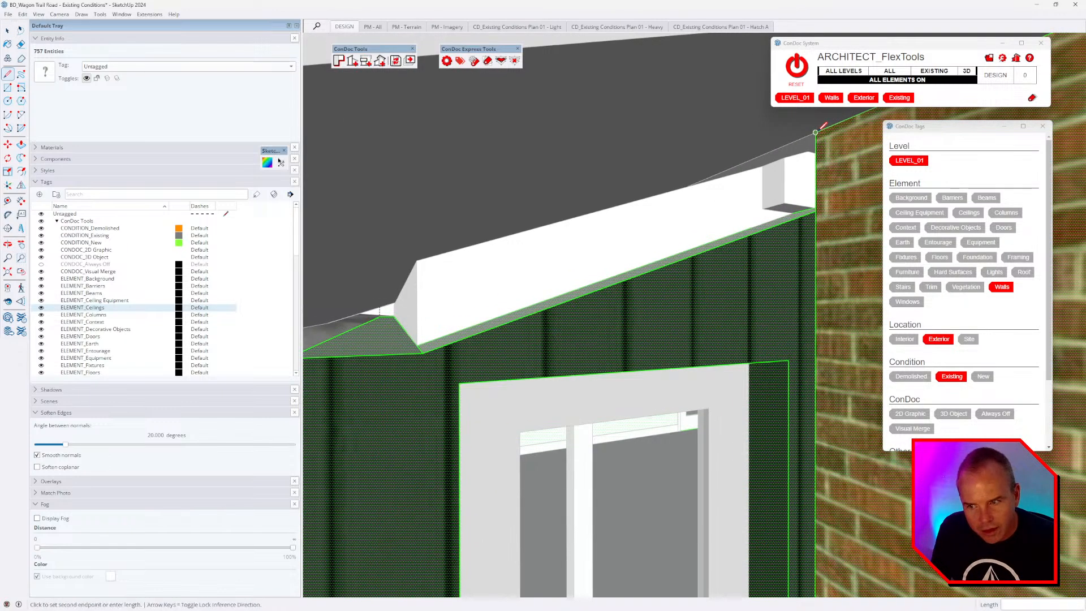
pyautogui.scroll(-4, 819, 130)
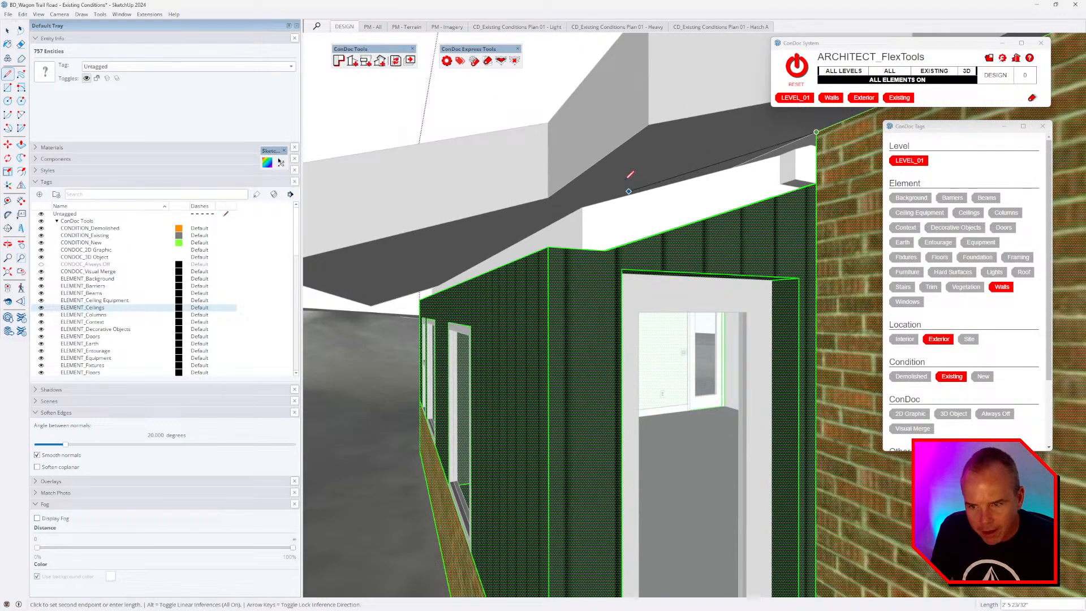
pyautogui.scroll(1, 696, 172)
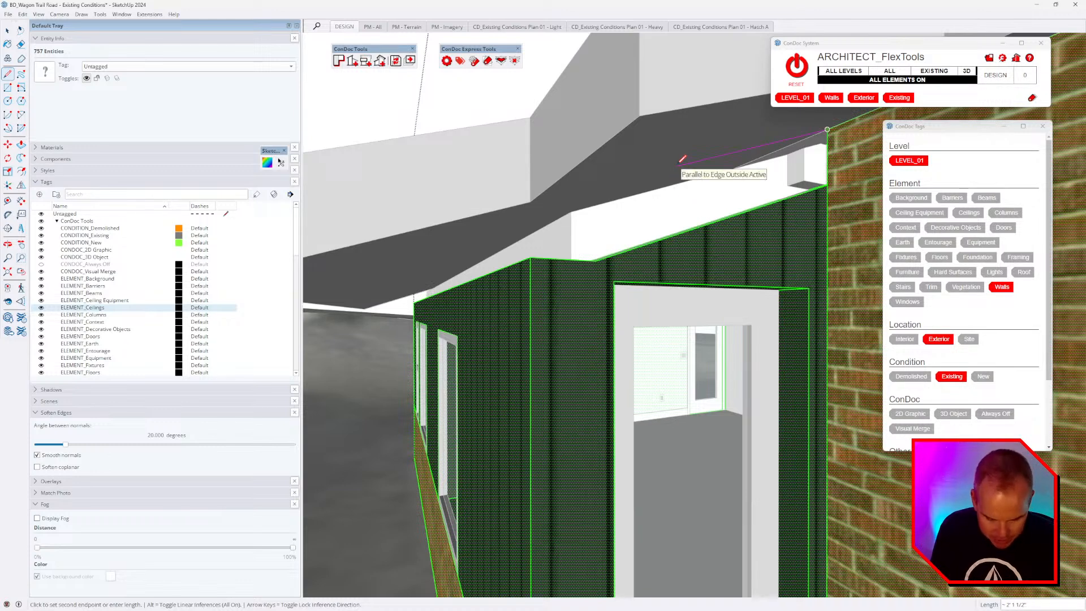
pyautogui.click(530, 305)
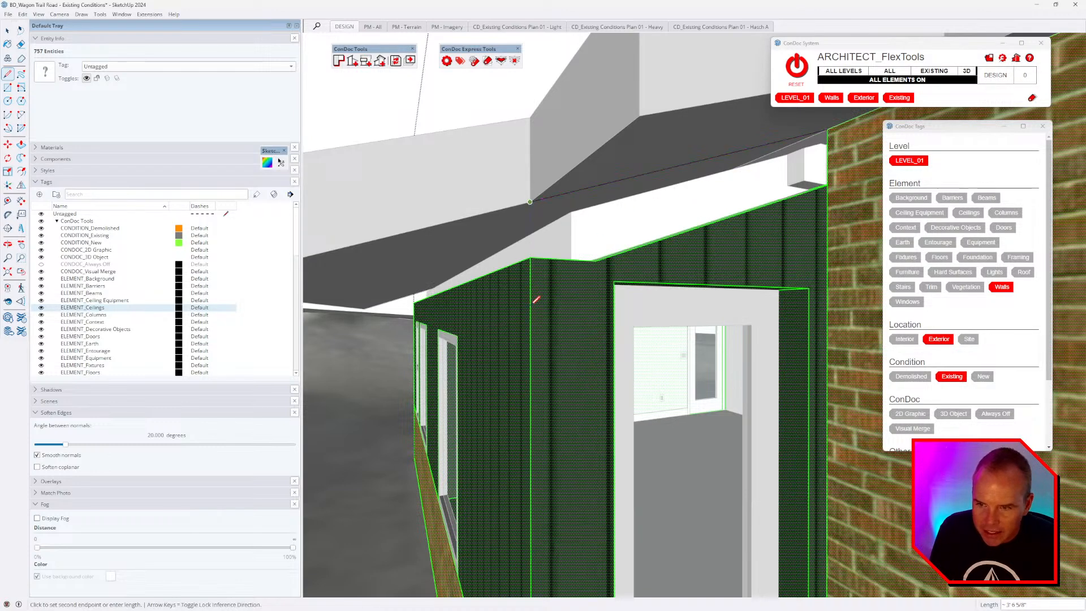
pyautogui.click(530, 258)
pyautogui.moveTo(569, 322); pyautogui.dragTo(845, 294, button='middle')
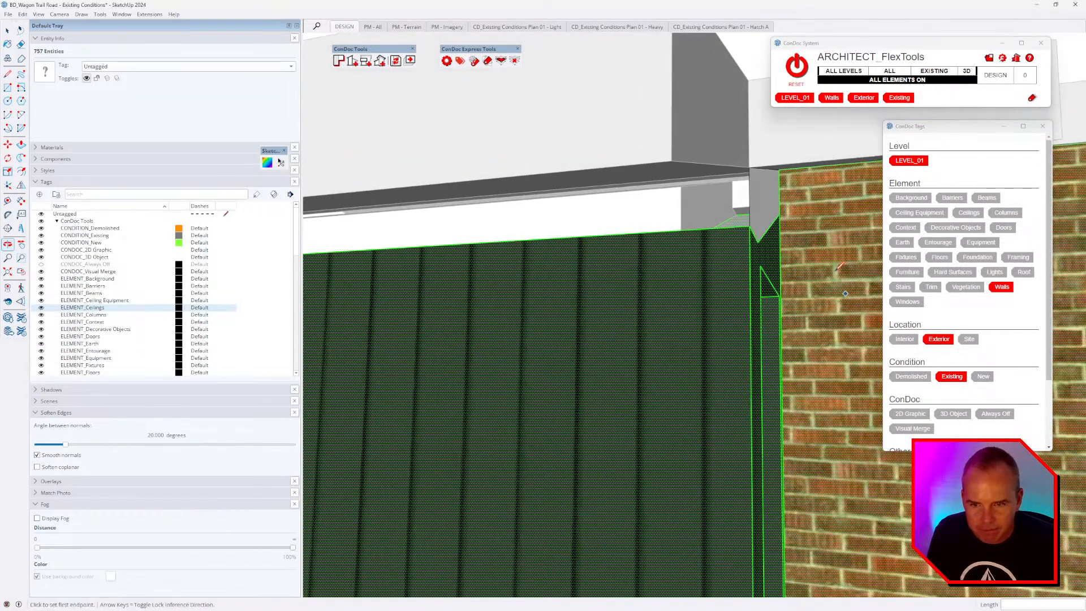
# Push/Pull the new face above the entry door back to the ceiling's side face to give it wall thickness.
pyautogui.press('p')
pyautogui.scroll(2, 782, 225)
pyautogui.click(766, 219)
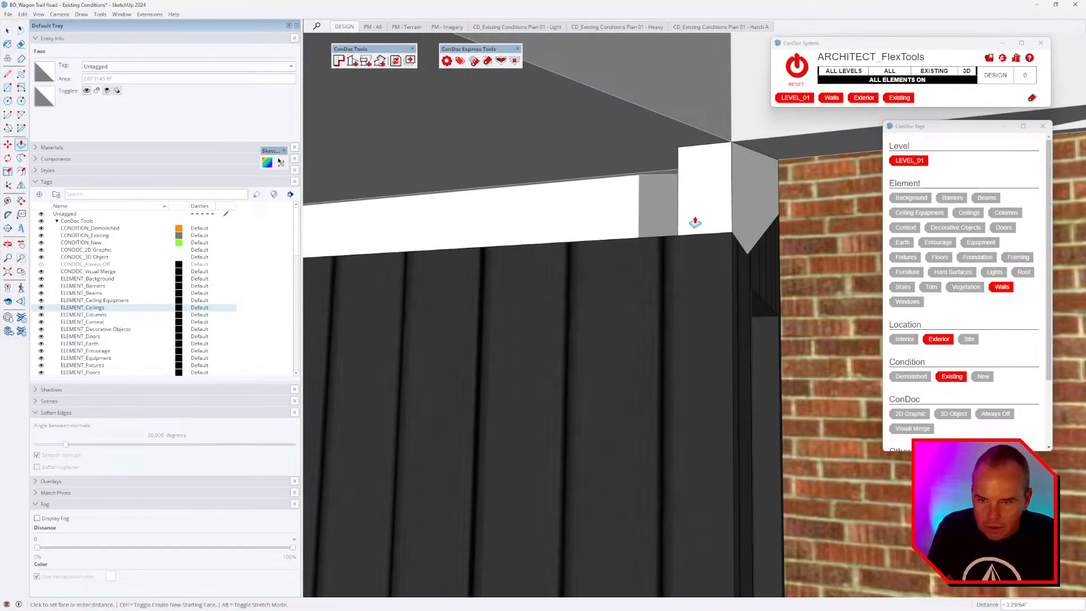
pyautogui.moveTo(670, 222); pyautogui.dragTo(762, 226, button='middle')
pyautogui.click(644, 177)
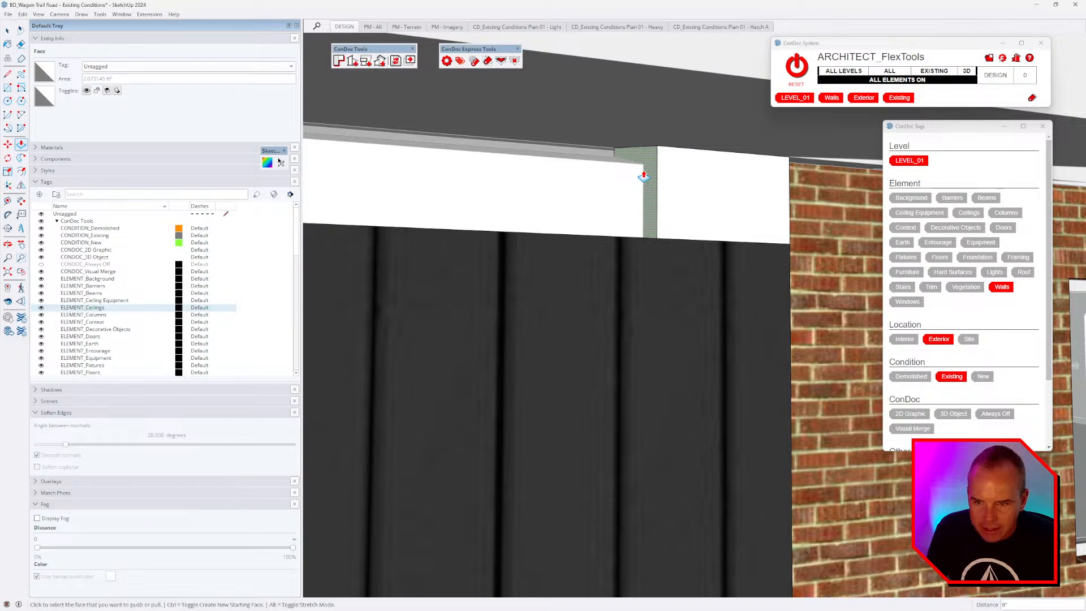
# Raise the adjoining side wall's top to match the new wall piece and erase the seam edges around the entry corner.
pyautogui.moveTo(643, 175); pyautogui.dragTo(701, 236, button='middle')
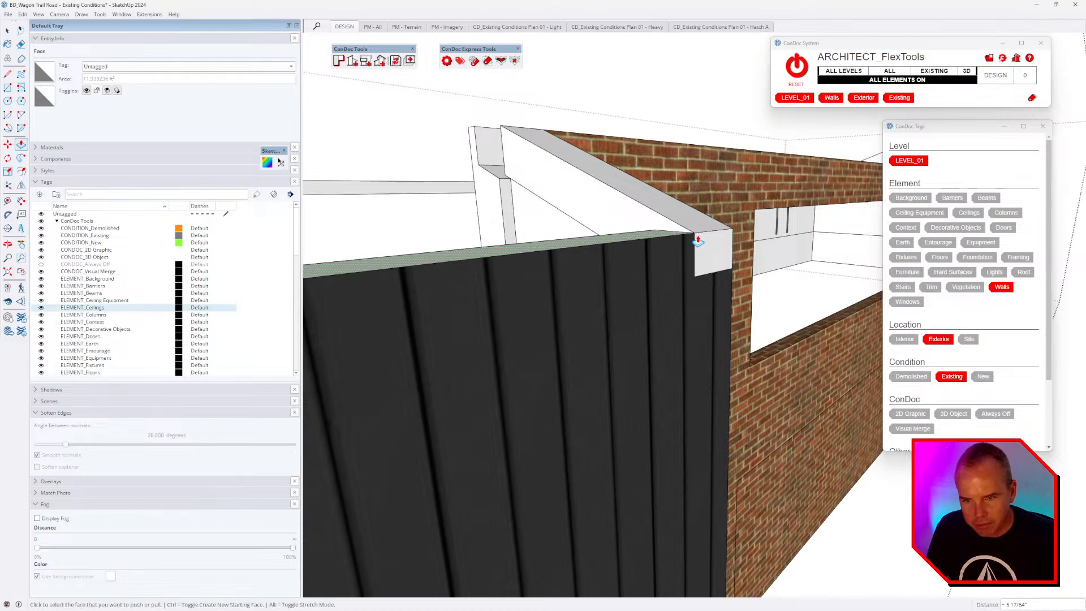
pyautogui.moveTo(711, 284)
pyautogui.mouseDown(button='middle')
pyautogui.moveTo(593, 295)
pyautogui.moveTo(715, 310)
pyautogui.mouseUp(button='middle')
pyautogui.press('e')
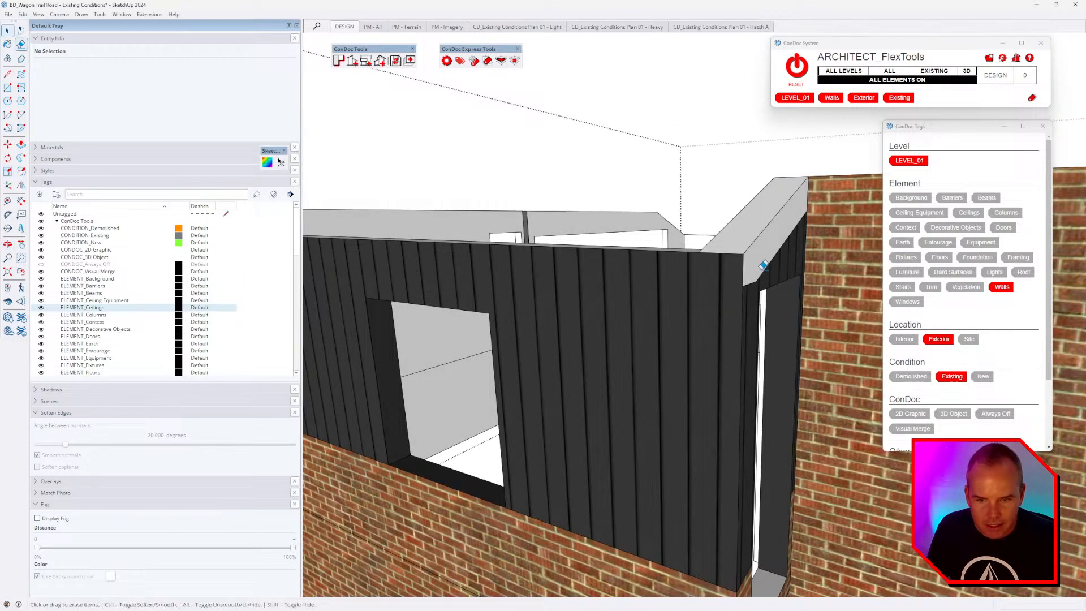
pyautogui.moveTo(793, 262); pyautogui.dragTo(669, 235, button='middle')
pyautogui.press('space')
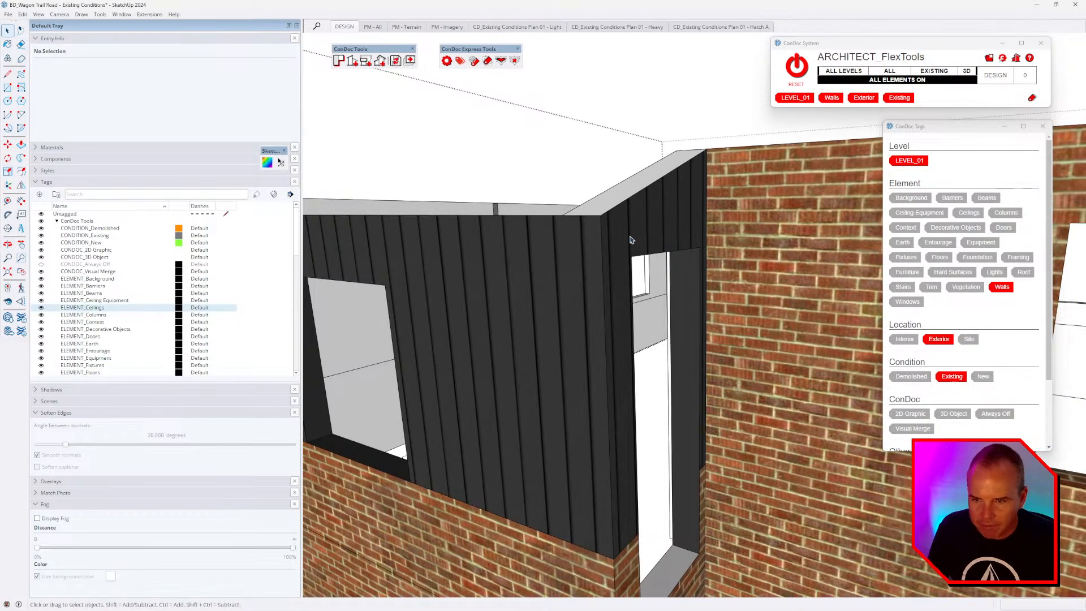
# Delete the front cladding face beside the entry to inspect inside the wall, undo the deletion, and close the exterior walls group.
pyautogui.click(589, 264)
pyautogui.press('Delete')
pyautogui.moveTo(600, 274); pyautogui.dragTo(575, 258, button='middle')
pyautogui.press('e')
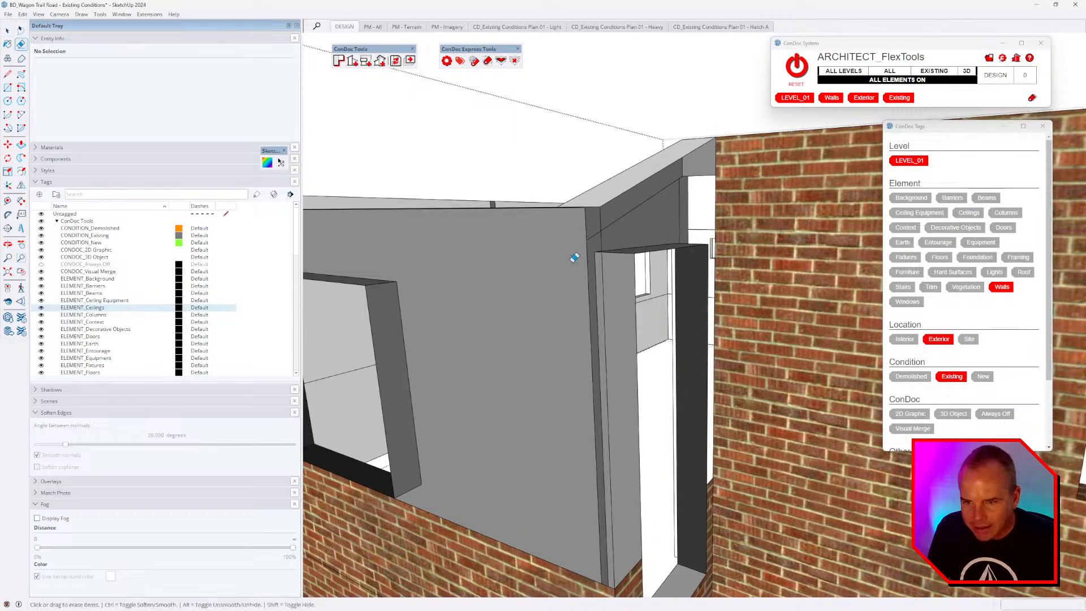
pyautogui.scroll(3, 631, 214)
pyautogui.moveTo(630, 214)
pyautogui.mouseDown(button='middle')
pyautogui.moveTo(741, 195)
pyautogui.moveTo(630, 199)
pyautogui.moveTo(604, 226)
pyautogui.mouseUp(button='middle')
pyautogui.scroll(-3, 591, 192)
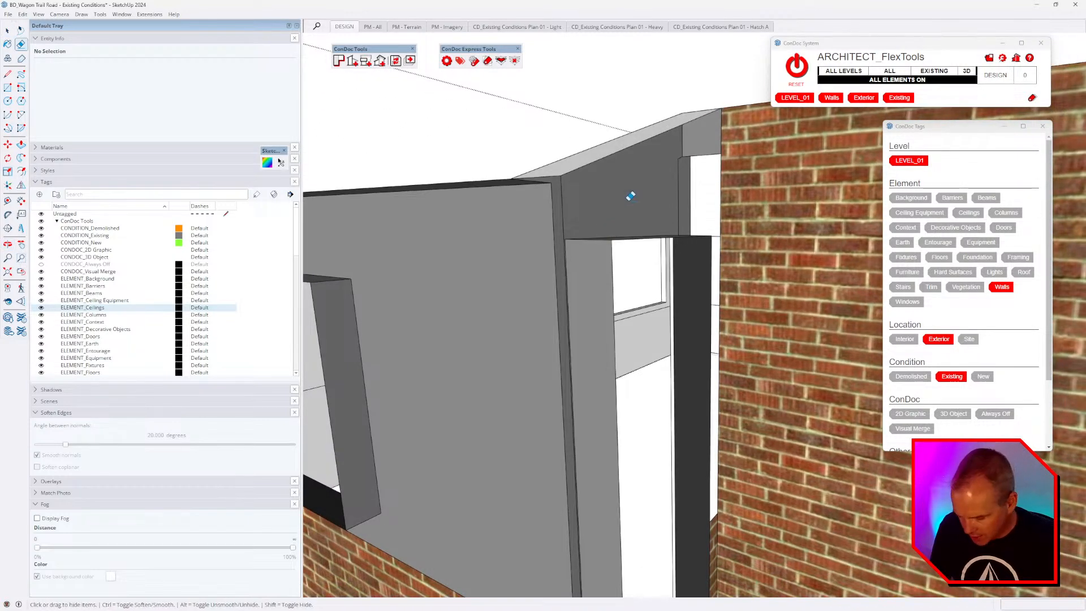
pyautogui.hotkey('ctrl', 'z')
pyautogui.scroll(-2, 657, 200)
pyautogui.scroll(-3, 659, 206)
pyautogui.press('Escape')
pyautogui.scroll(-2, 628, 226)
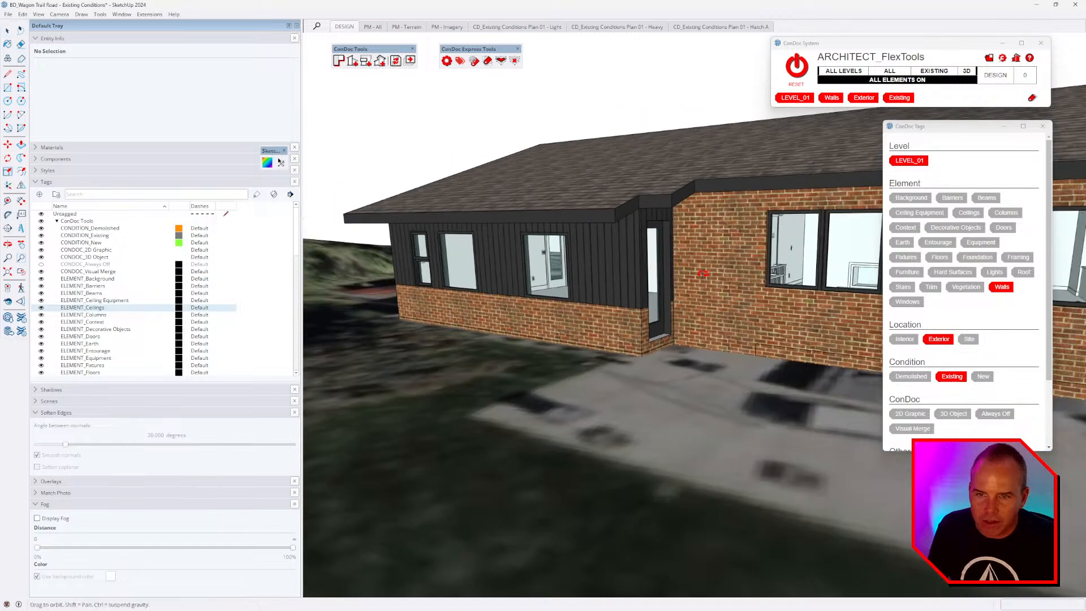
# Inspect the house exterior from all sides for remaining gaps and misplaced elements, including the covered porch.
pyautogui.moveTo(612, 243); pyautogui.dragTo(642, 264, button='middle')
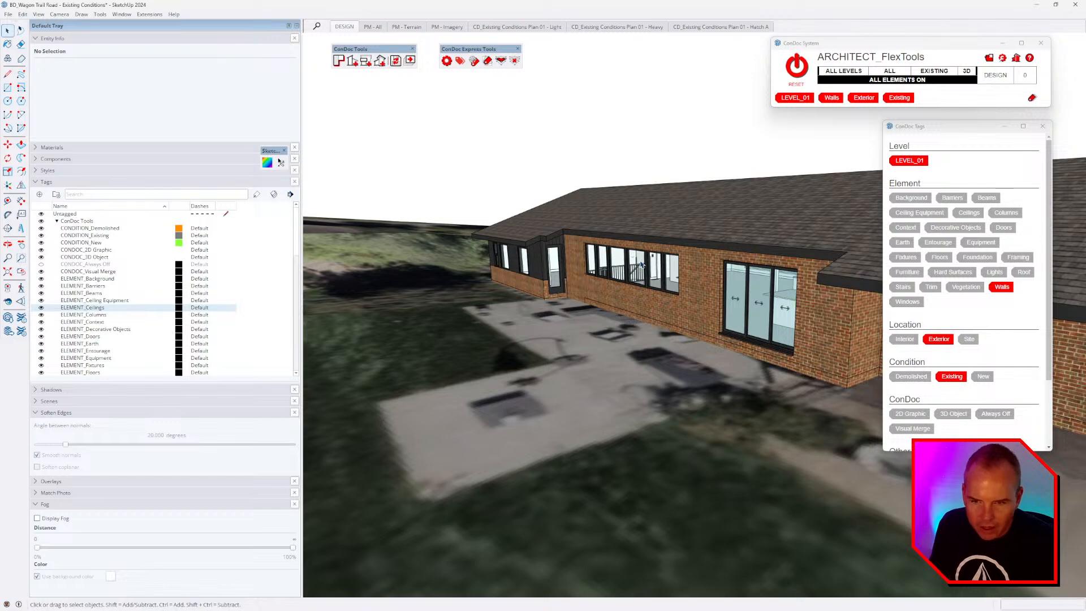
pyautogui.moveTo(642, 265); pyautogui.dragTo(581, 284, button='middle')
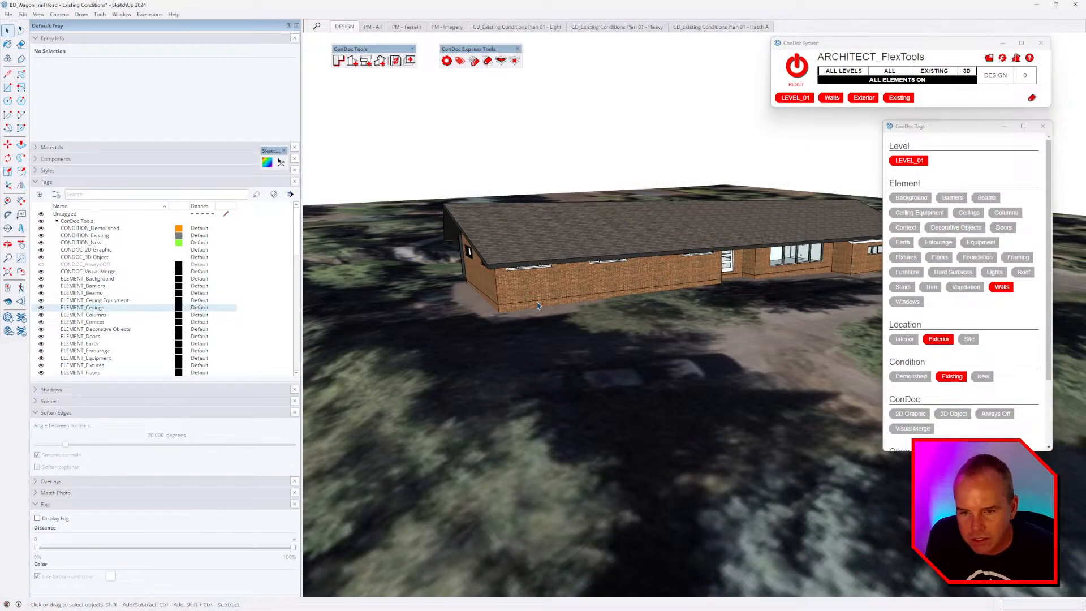
pyautogui.moveTo(537, 306); pyautogui.dragTo(795, 294, button='middle')
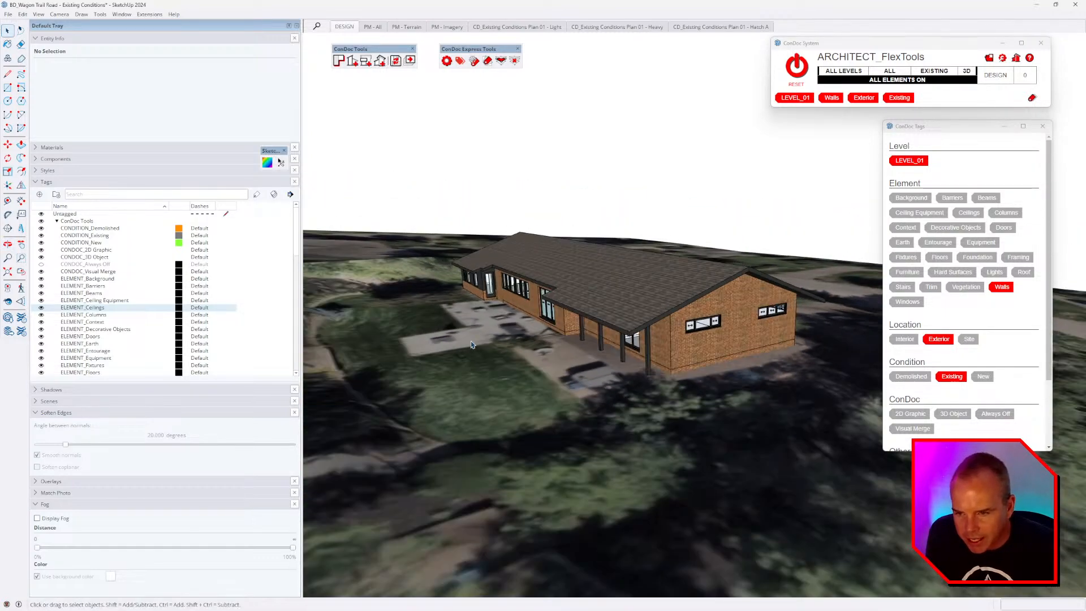
pyautogui.moveTo(472, 344); pyautogui.dragTo(739, 302, button='middle')
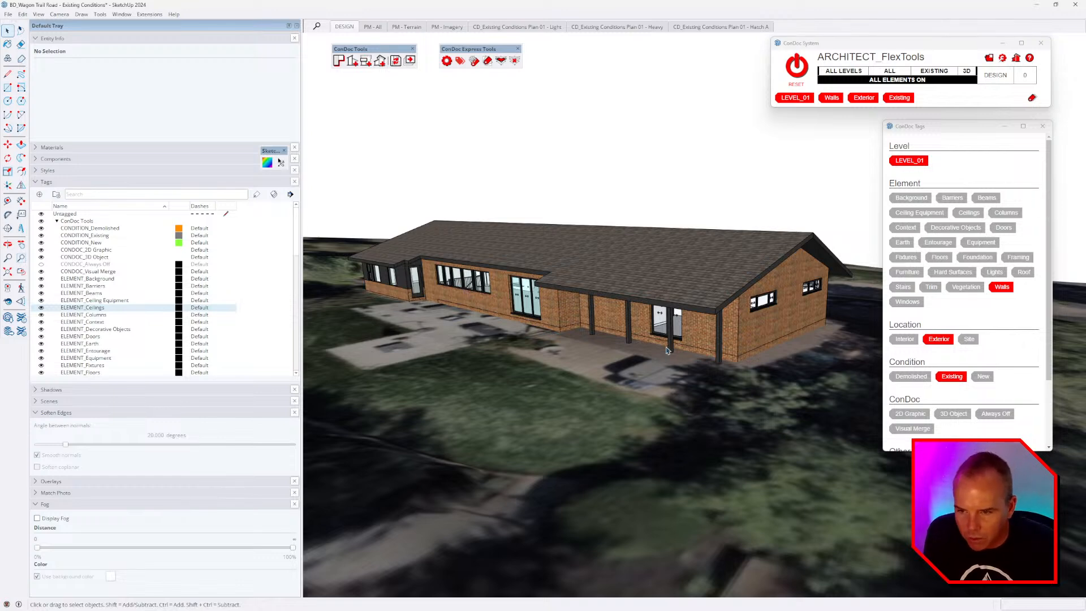
pyautogui.scroll(5, 667, 350)
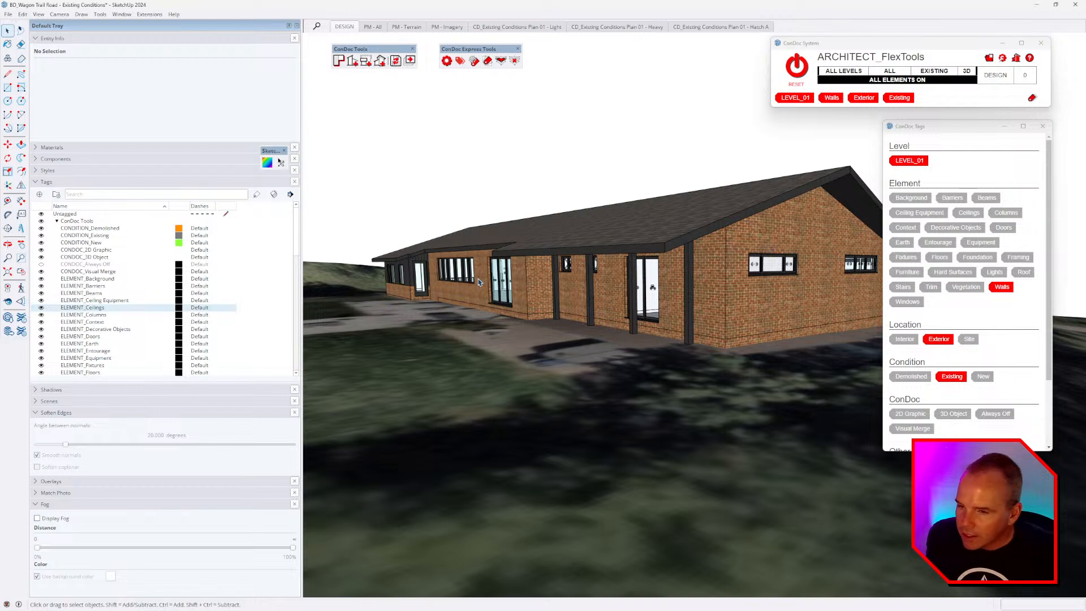
pyautogui.moveTo(478, 282); pyautogui.dragTo(511, 251, button='middle')
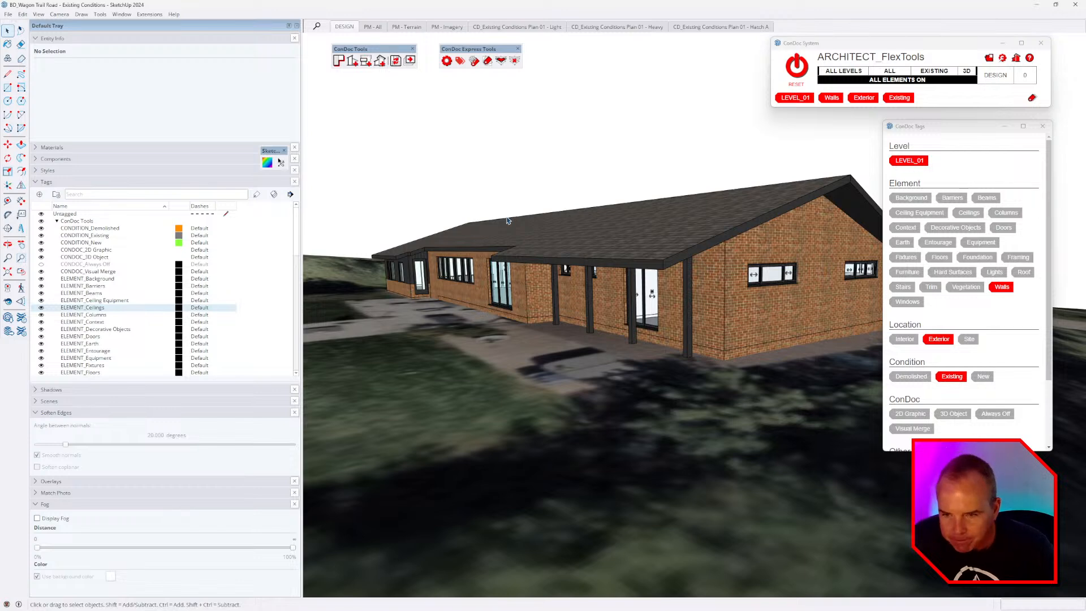
pyautogui.moveTo(652, 289); pyautogui.dragTo(645, 321, button='middle')
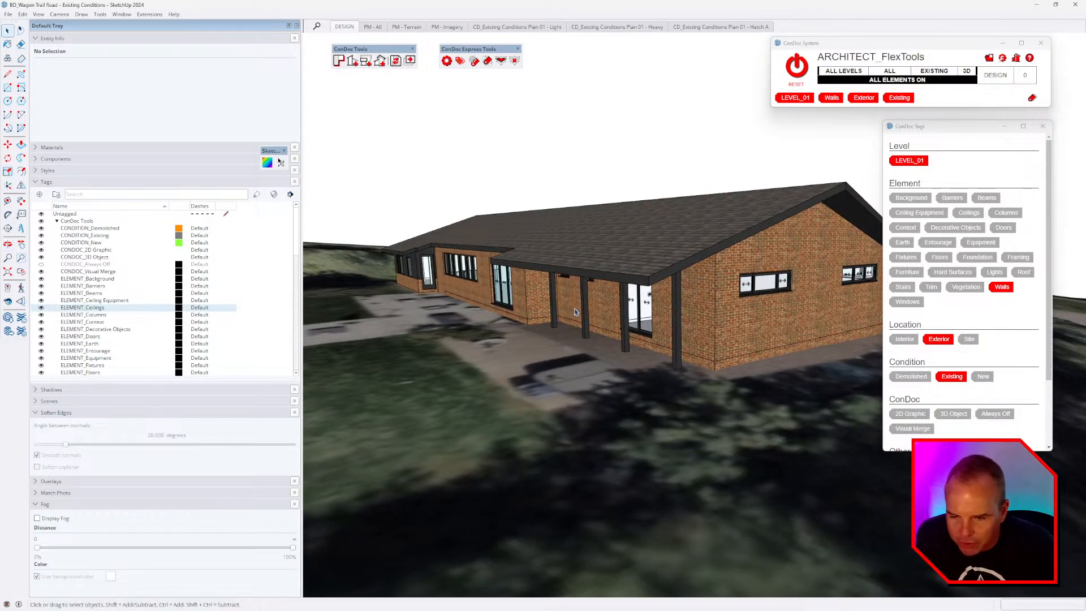
pyautogui.moveTo(574, 311); pyautogui.dragTo(558, 307, button='middle')
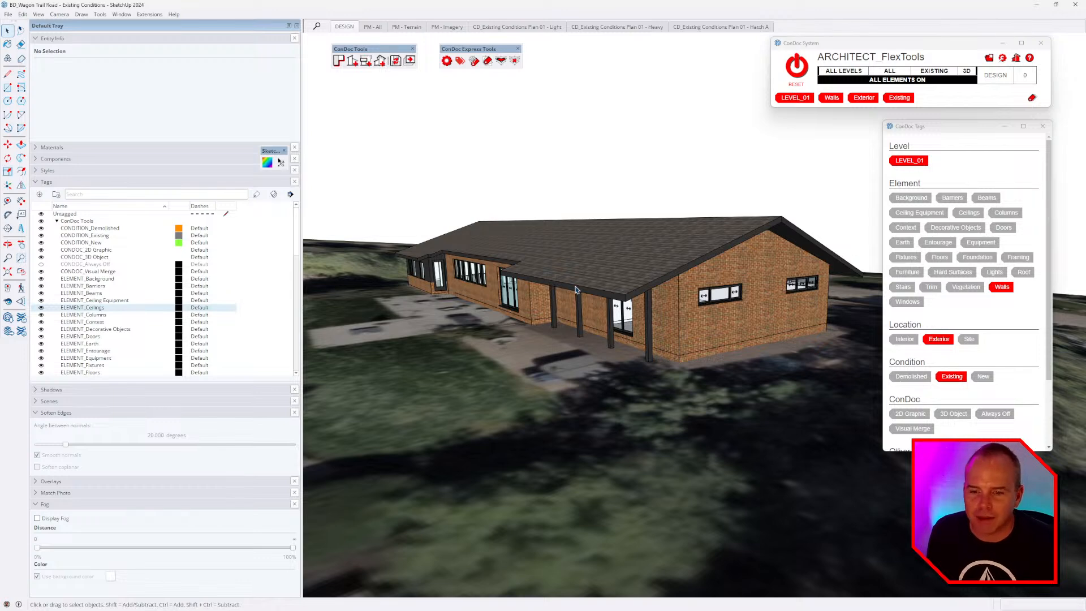
pyautogui.scroll(-4, 579, 284)
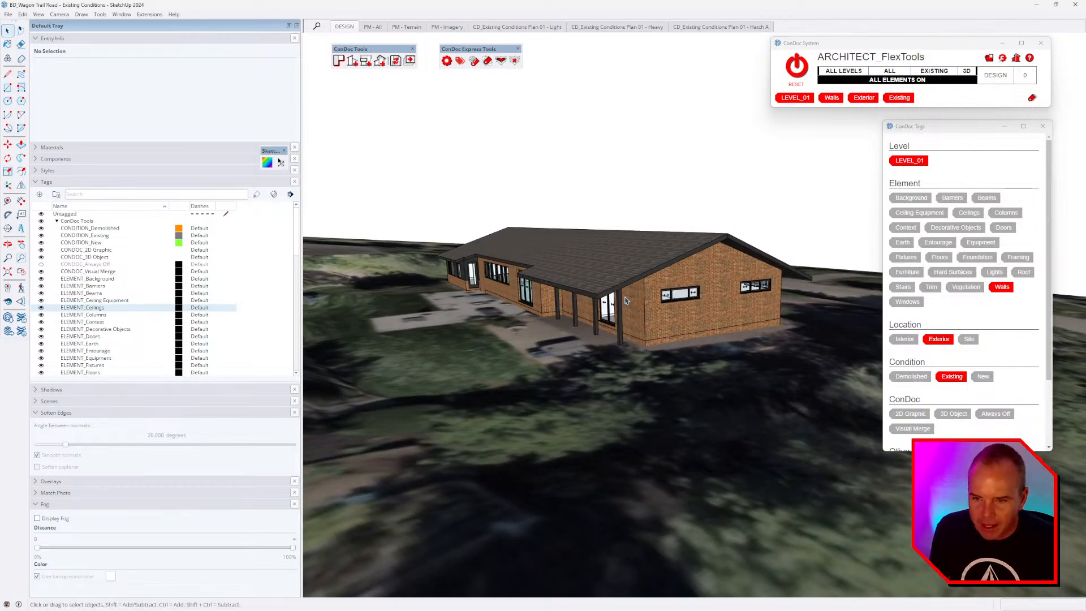
pyautogui.moveTo(582, 337); pyautogui.dragTo(875, 189, button='middle')
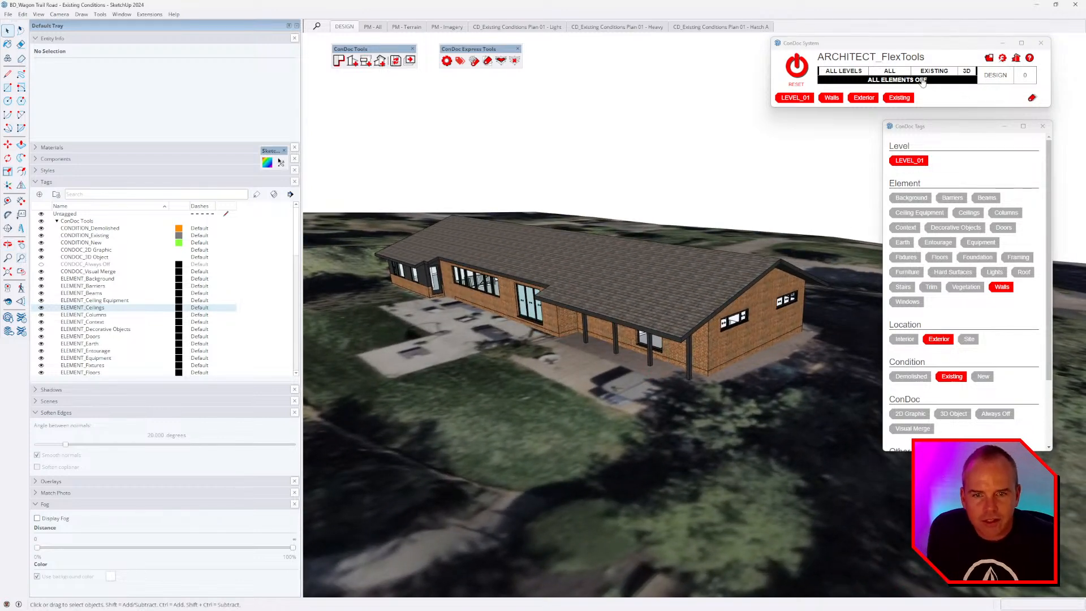
# Show only the interior elements and hide the ceilings element tag to expose the rooms and porch columns.
pyautogui.click(900, 73)
pyautogui.click(897, 73)
pyautogui.moveTo(730, 306); pyautogui.dragTo(707, 325, button='middle')
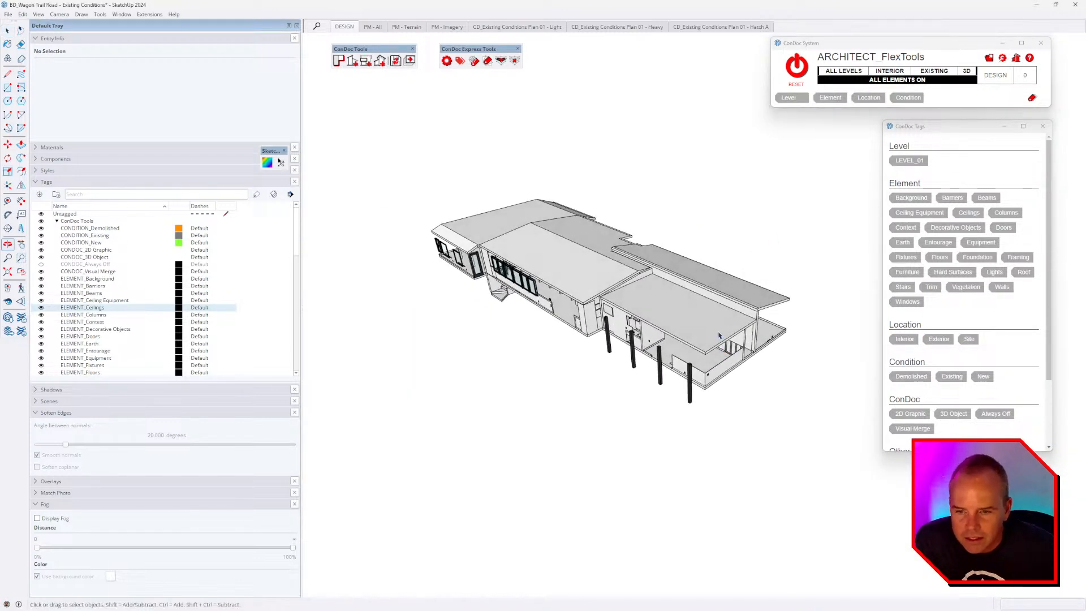
pyautogui.scroll(2, 707, 324)
pyautogui.click(707, 326)
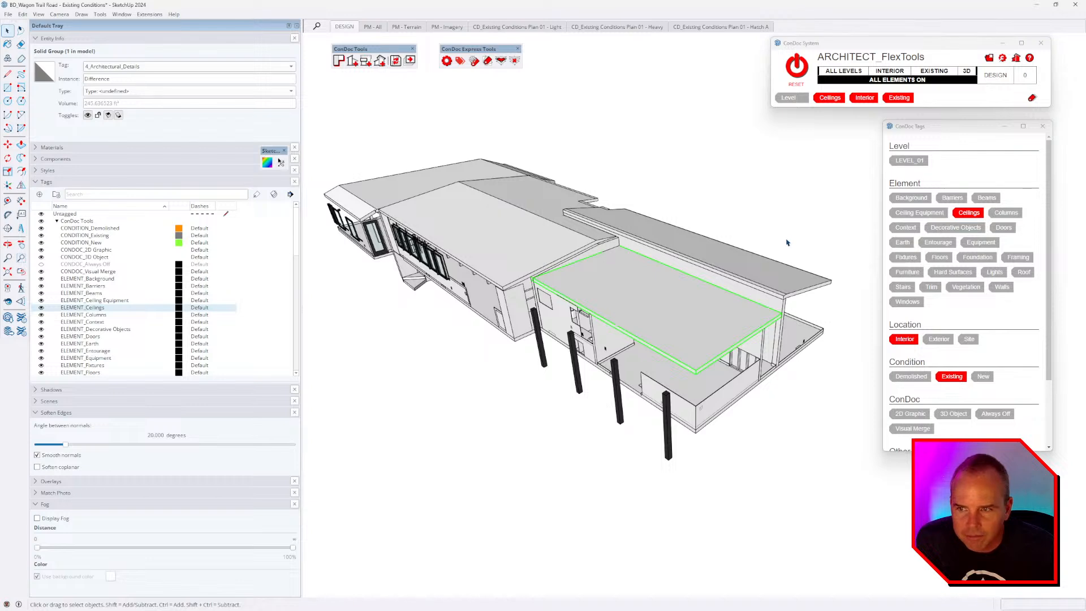
pyautogui.click(474, 61)
pyautogui.click(570, 116)
pyautogui.moveTo(705, 322); pyautogui.dragTo(706, 409, button='middle')
pyautogui.scroll(2, 704, 407)
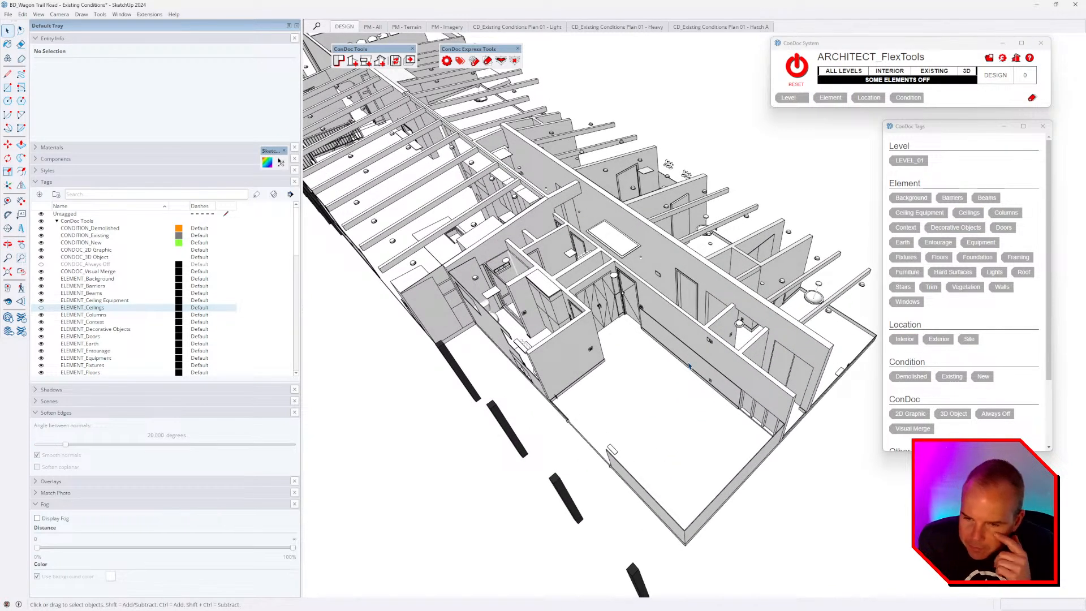
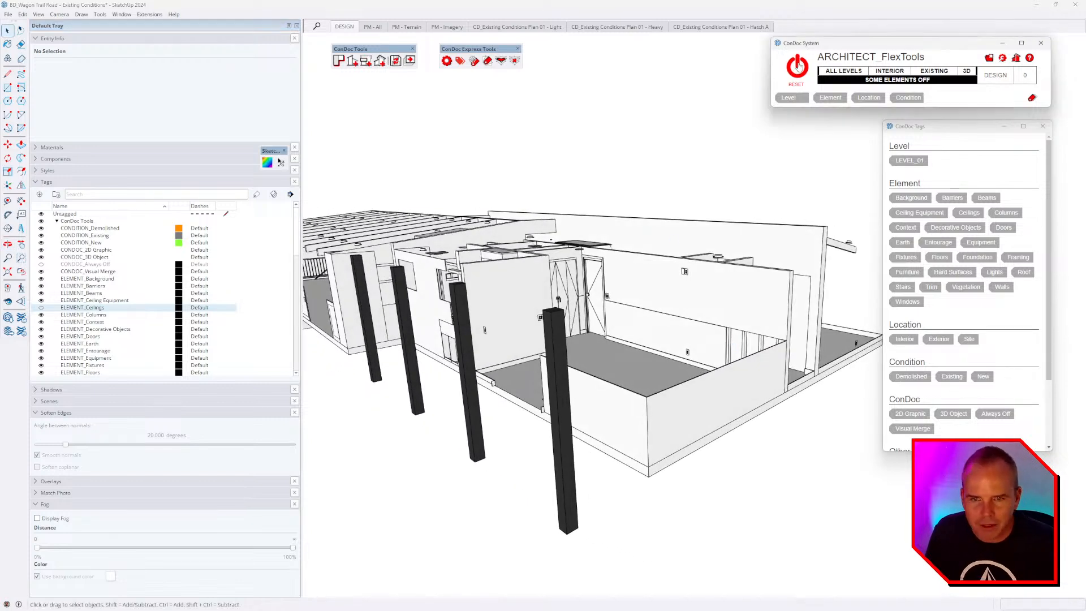
# Open a porch column for editing, select all its geometry, and move it by its top edge beneath the roof overhang.
pyautogui.scroll(-2, 608, 306)
pyautogui.moveTo(608, 305); pyautogui.dragTo(573, 291, button='middle')
pyautogui.scroll(2, 466, 228)
pyautogui.doubleClick(466, 228)
pyautogui.tripleClick(466, 228)
pyautogui.scroll(5, 467, 225)
pyautogui.press('t')
pyautogui.press('space')
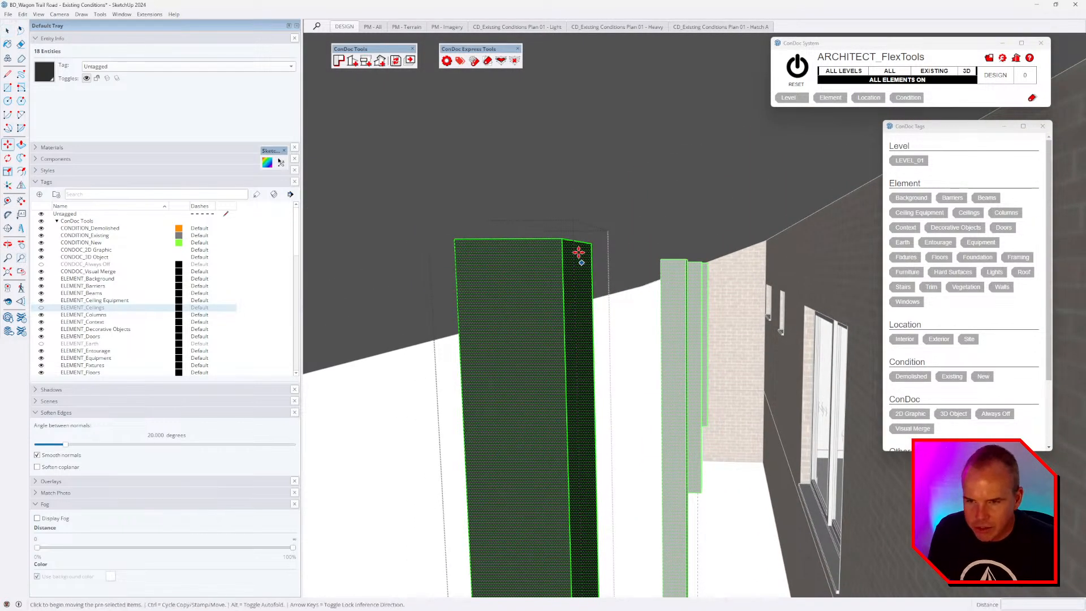
pyautogui.click(577, 241)
pyautogui.press('m')
pyautogui.click(577, 242)
pyautogui.click(659, 215)
pyautogui.moveTo(660, 215); pyautogui.dragTo(755, 390, button='middle')
pyautogui.press('space')
pyautogui.click(691, 366)
pyautogui.scroll(-2, 691, 366)
pyautogui.scroll(2, 734, 368)
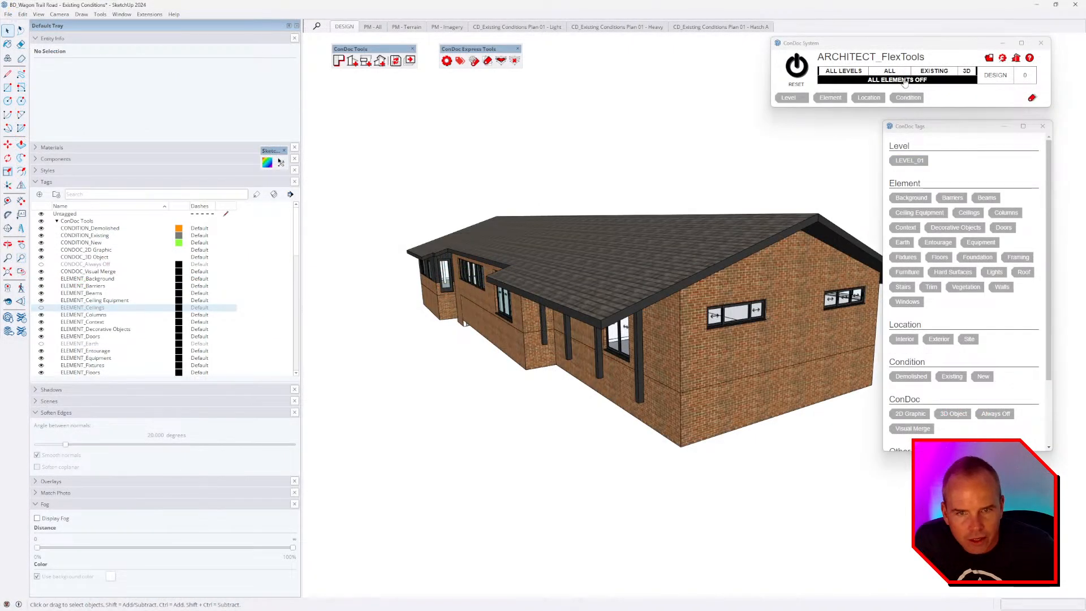
# Turn all model elements back on to show the terrain around the covered porch.
pyautogui.click(904, 80)
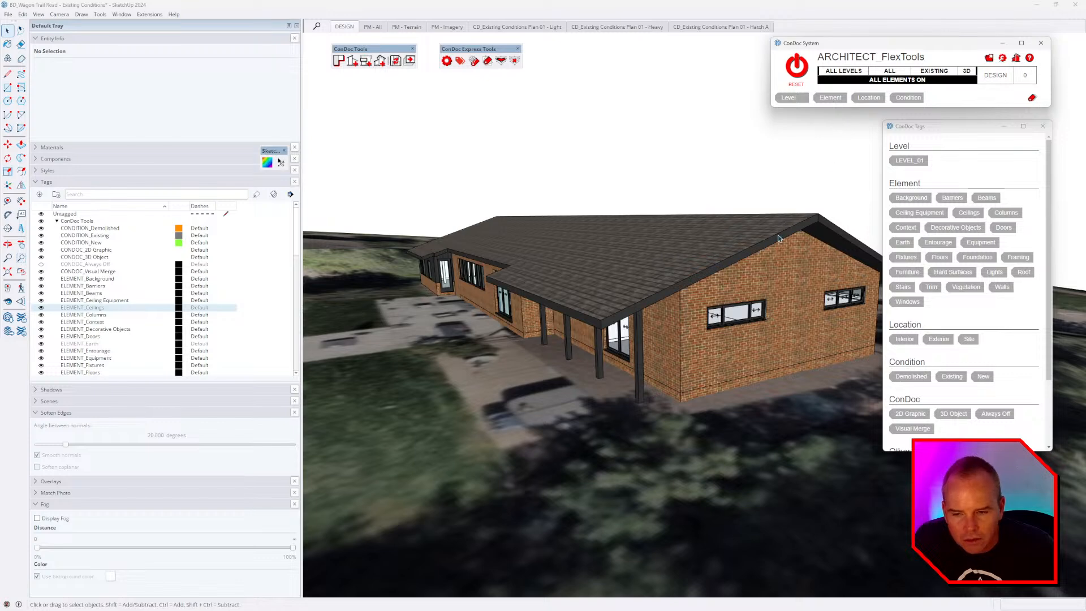
pyautogui.moveTo(721, 318); pyautogui.dragTo(548, 479, button='middle')
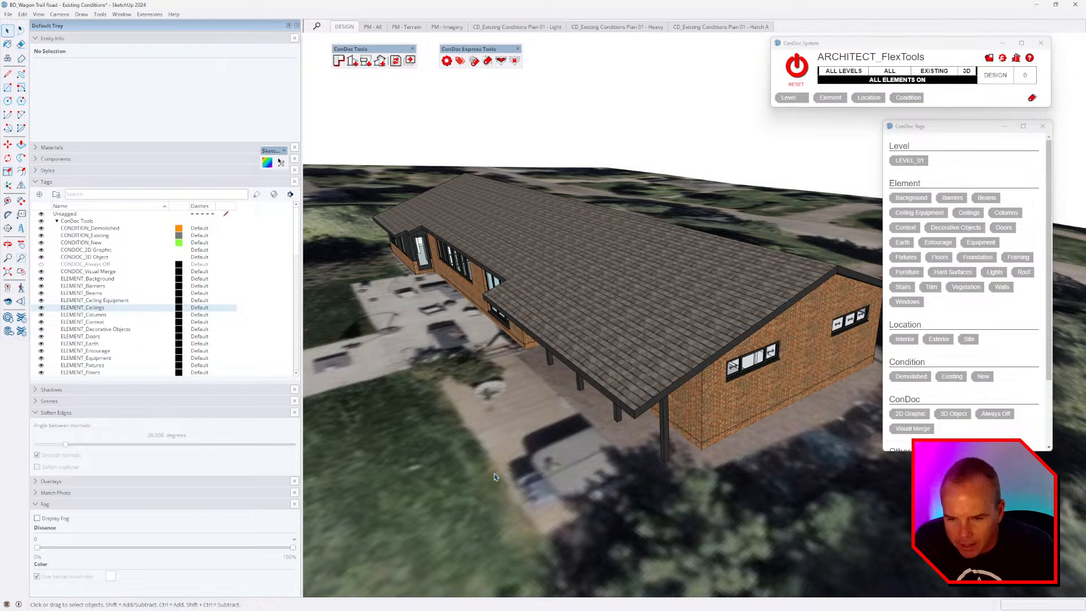
pyautogui.moveTo(526, 451); pyautogui.dragTo(622, 391, button='middle')
pyautogui.scroll(3, 626, 386)
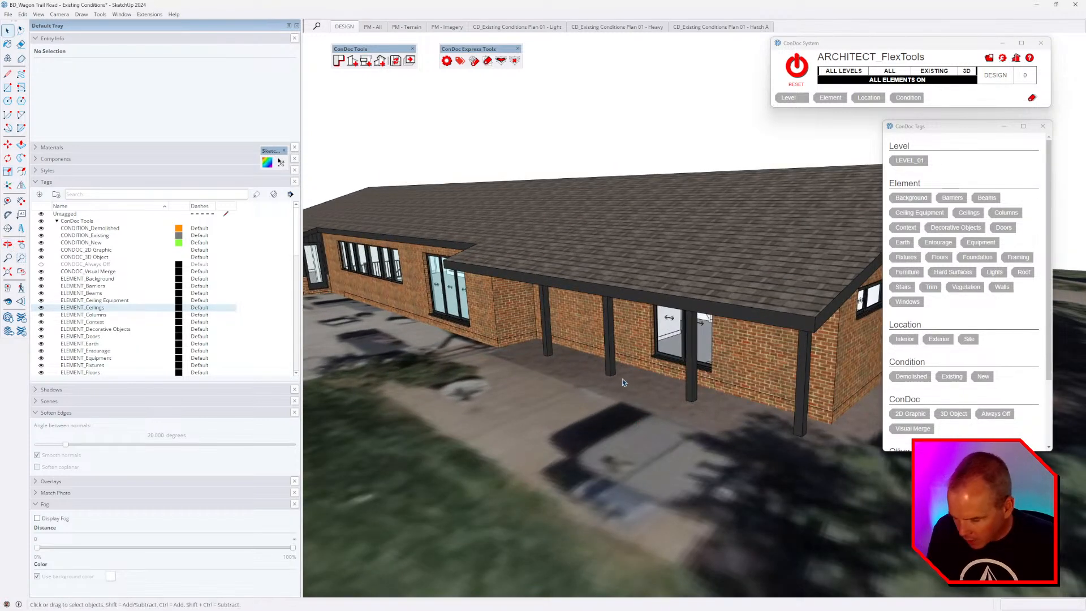
# Draw a ground rectangle about 30' 3" long under the porch between the projecting brick corner and the gable wall corner, and group it.
pyautogui.scroll(3, 622, 383)
pyautogui.press('r')
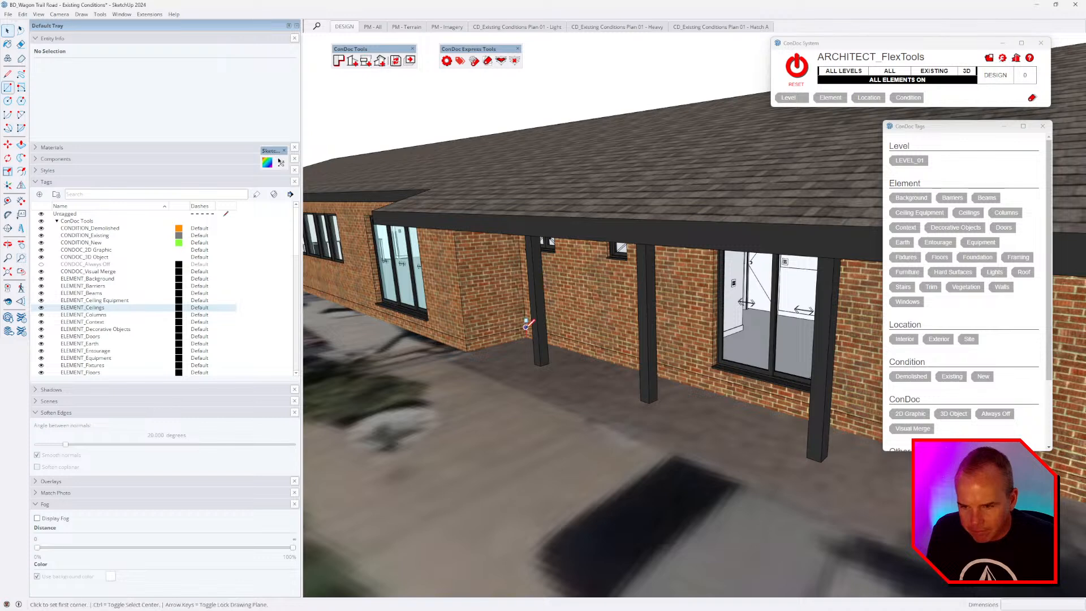
pyautogui.click(467, 337)
pyautogui.scroll(-3, 467, 337)
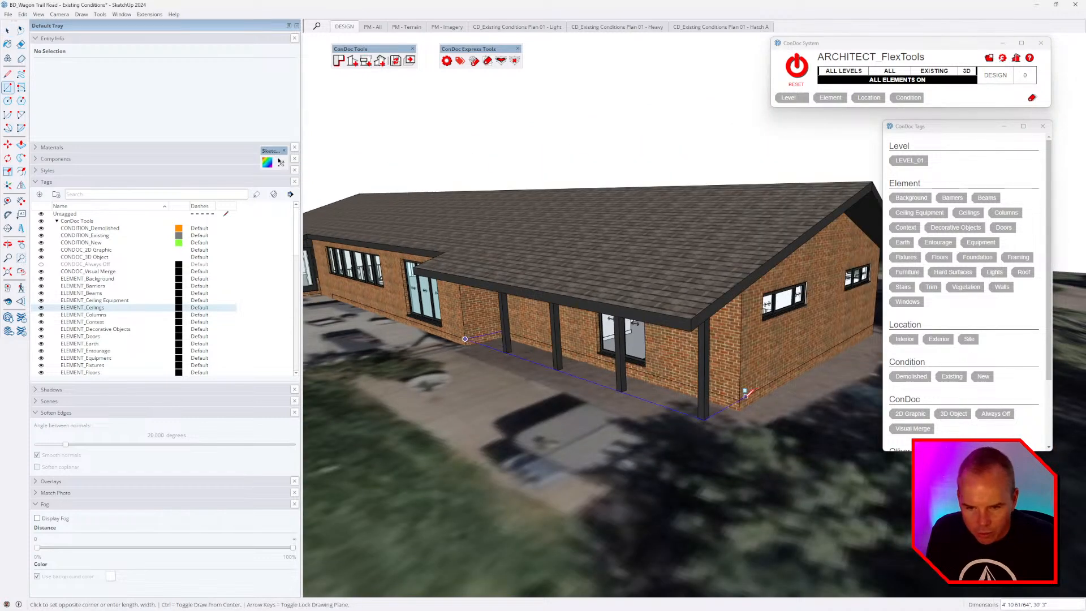
pyautogui.click(739, 401)
pyautogui.press('space')
pyautogui.doubleClick(673, 396)
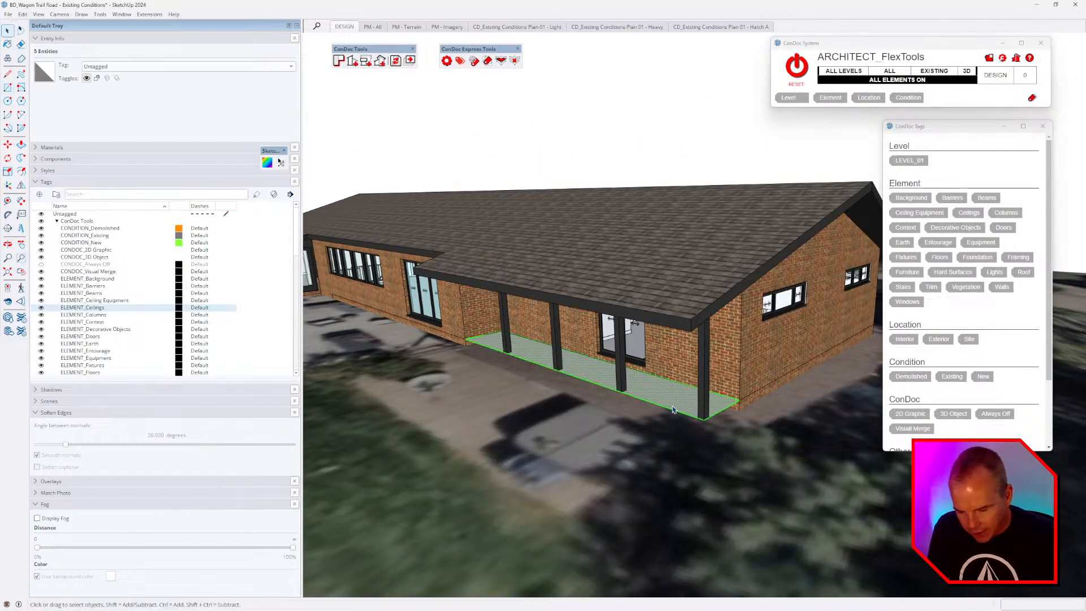
pyautogui.press('g')
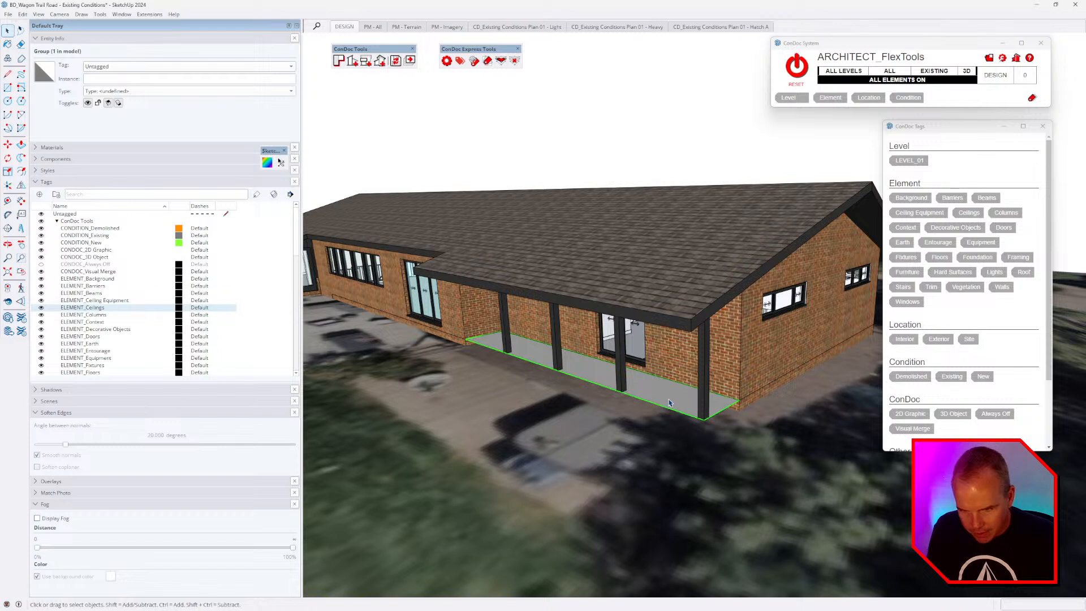
# Open the porch rectangle group and Push/Pull its face downward 6" to form a slab.
pyautogui.doubleClick(669, 403)
pyautogui.press('p')
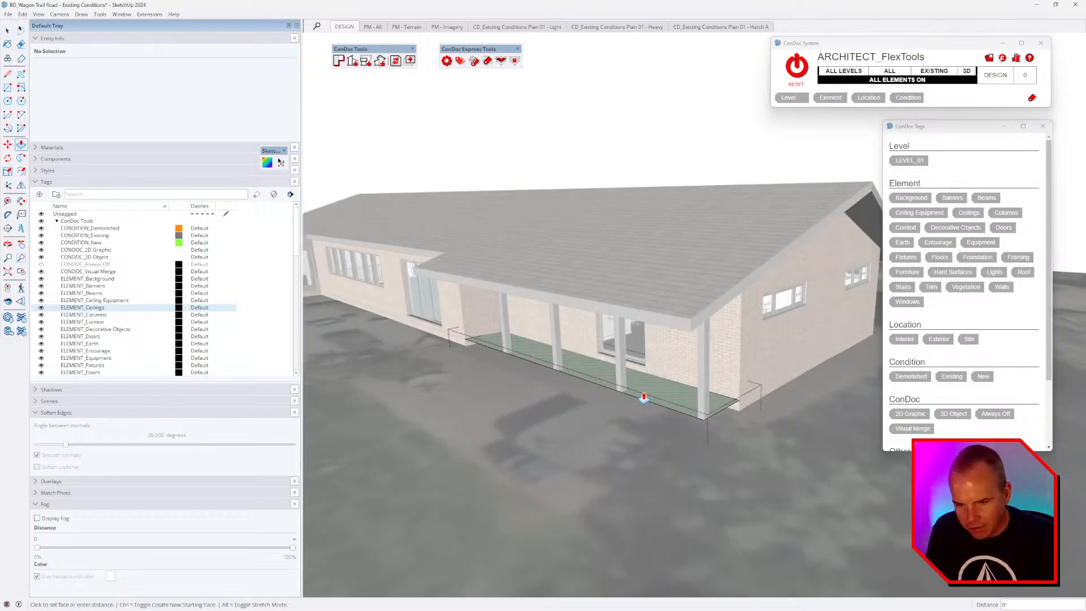
pyautogui.click(651, 402)
pyautogui.click(648, 400)
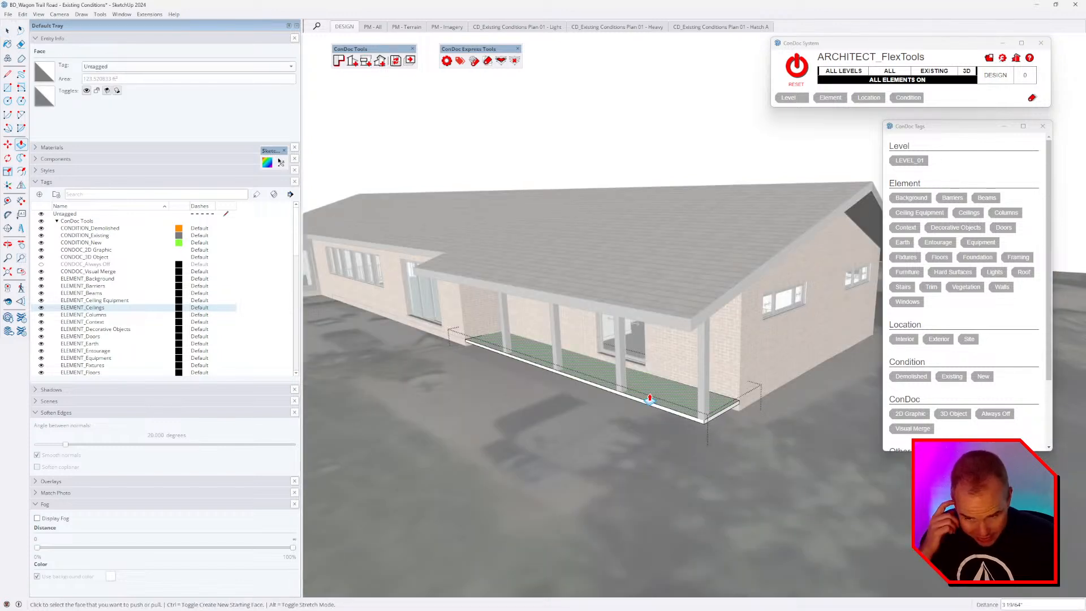
pyautogui.write('6')
pyautogui.press('Return')
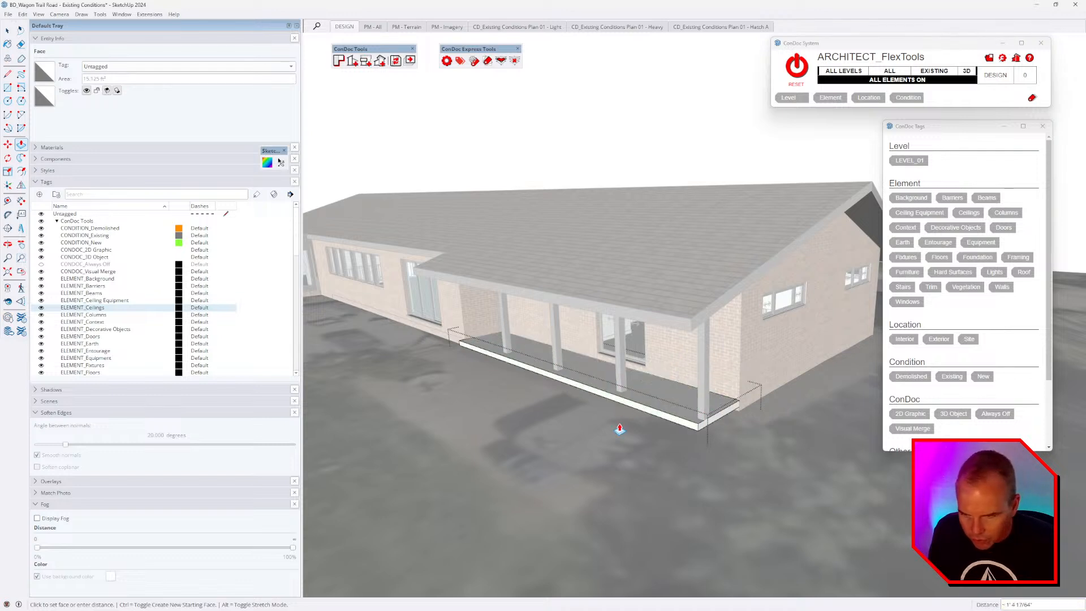
# Push/Pull the slab's outer long side 10' 11" away from the house and measure the slab's overall depth.
pyautogui.moveTo(565, 514); pyautogui.dragTo(453, 437, button='middle')
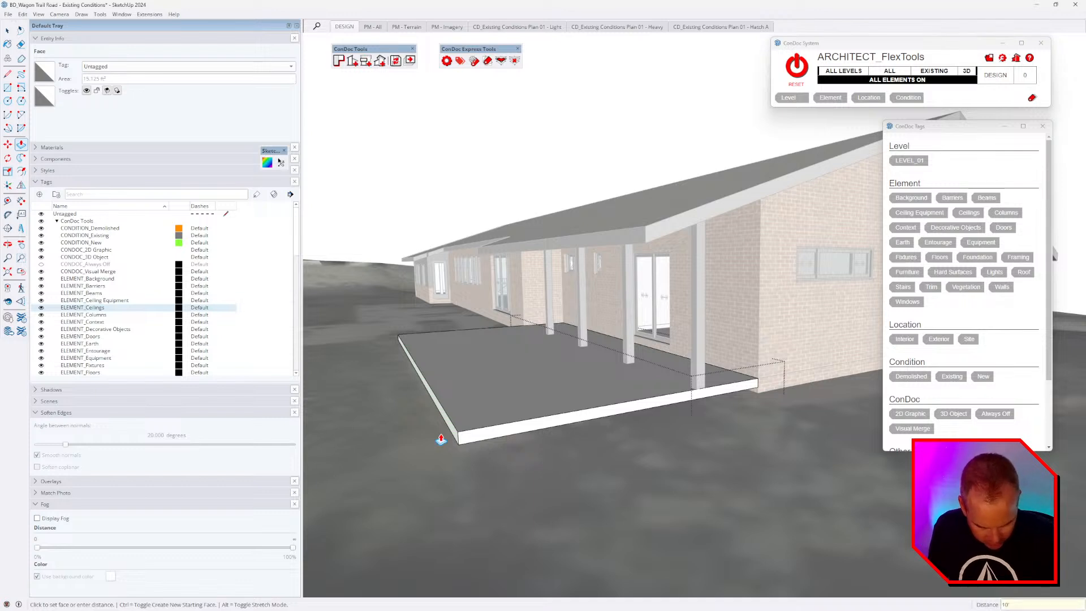
pyautogui.press('Return')
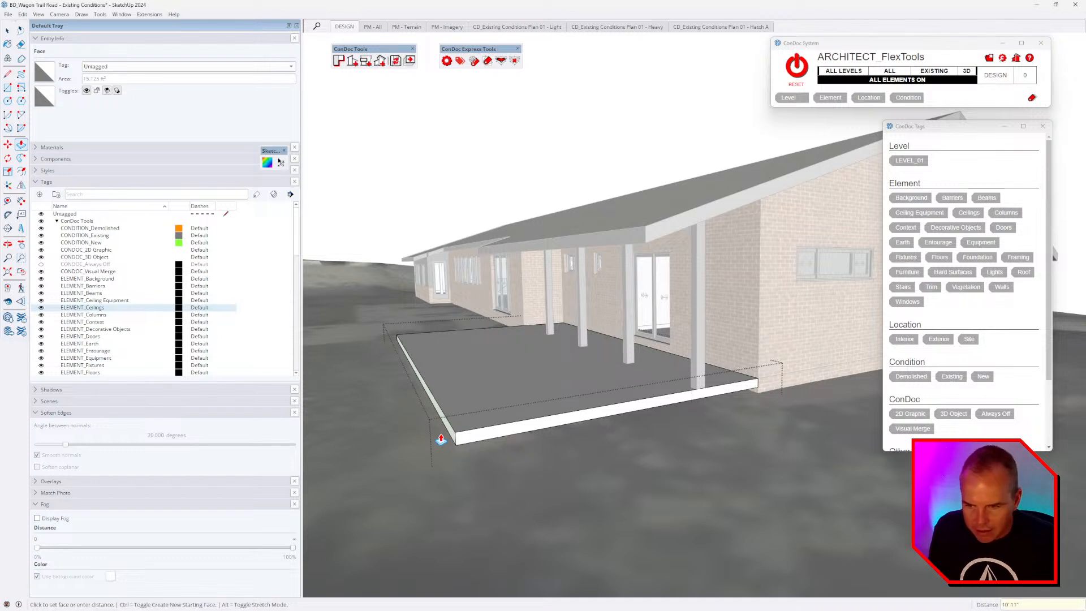
pyautogui.press('t')
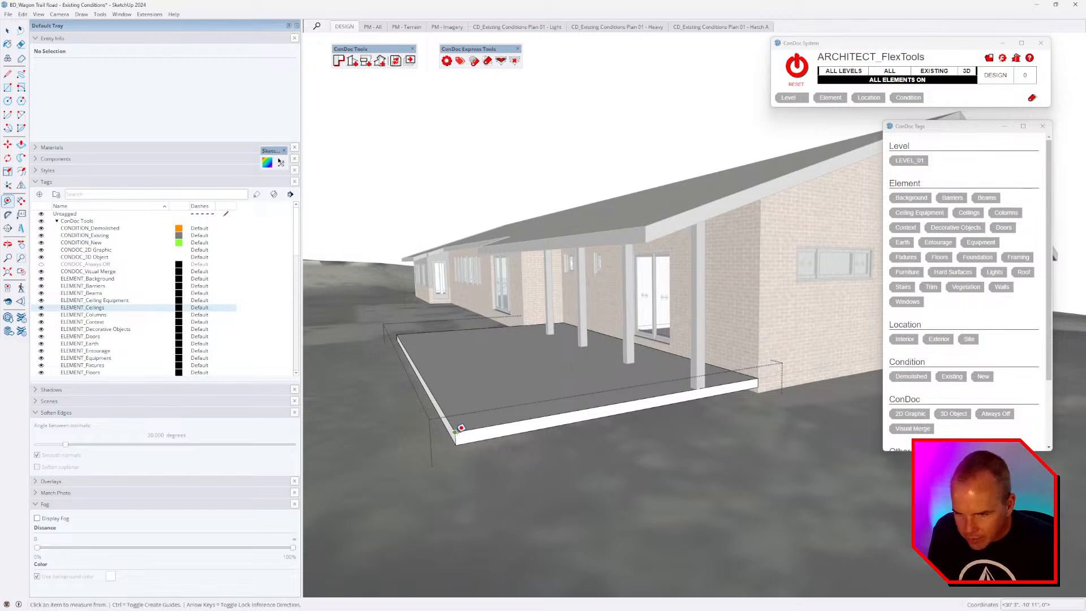
pyautogui.click(456, 432)
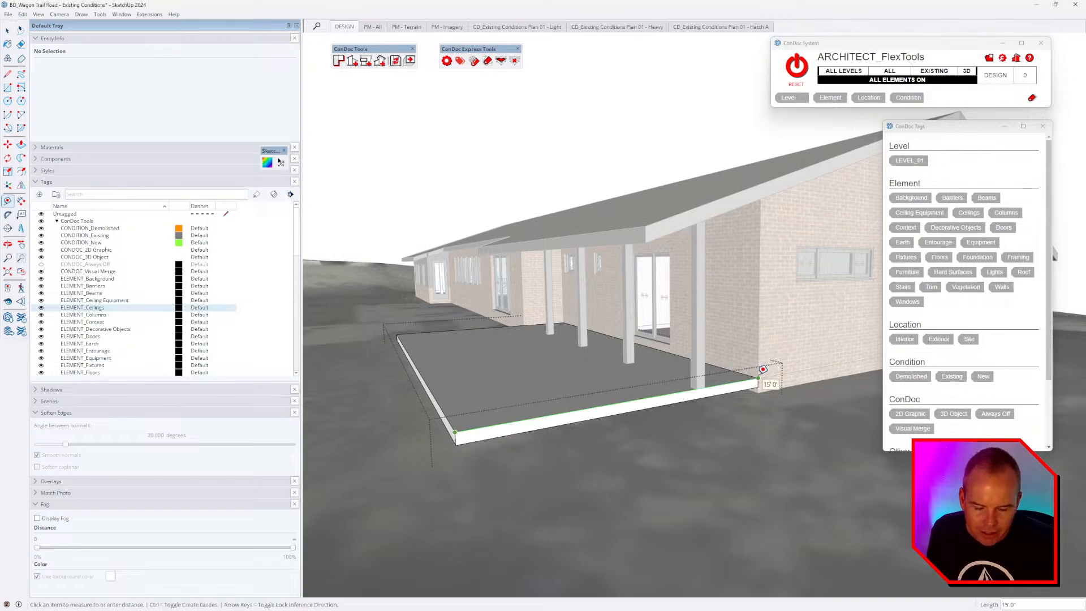
pyautogui.press('space')
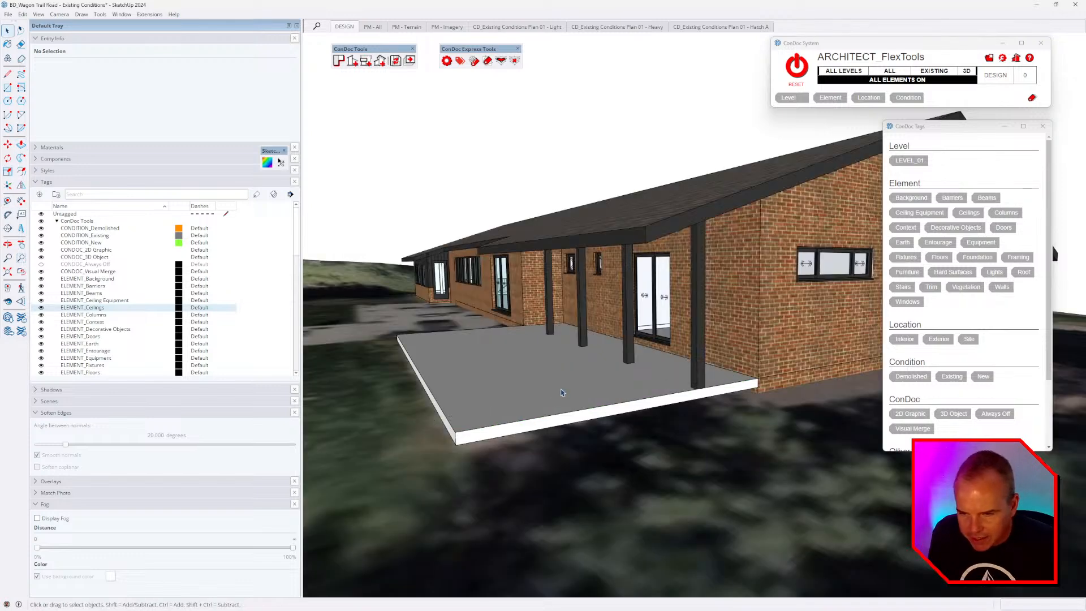
pyautogui.click(564, 393)
pyautogui.moveTo(442, 453); pyautogui.dragTo(474, 450, button='middle')
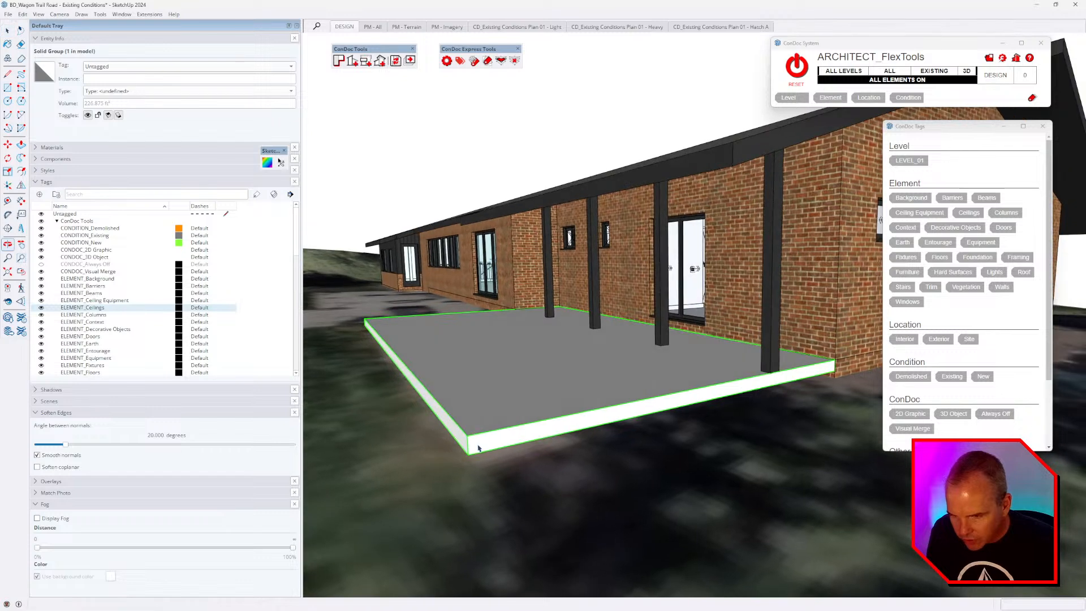
pyautogui.press('Delete')
pyautogui.hotkey('ctrl', 'z')
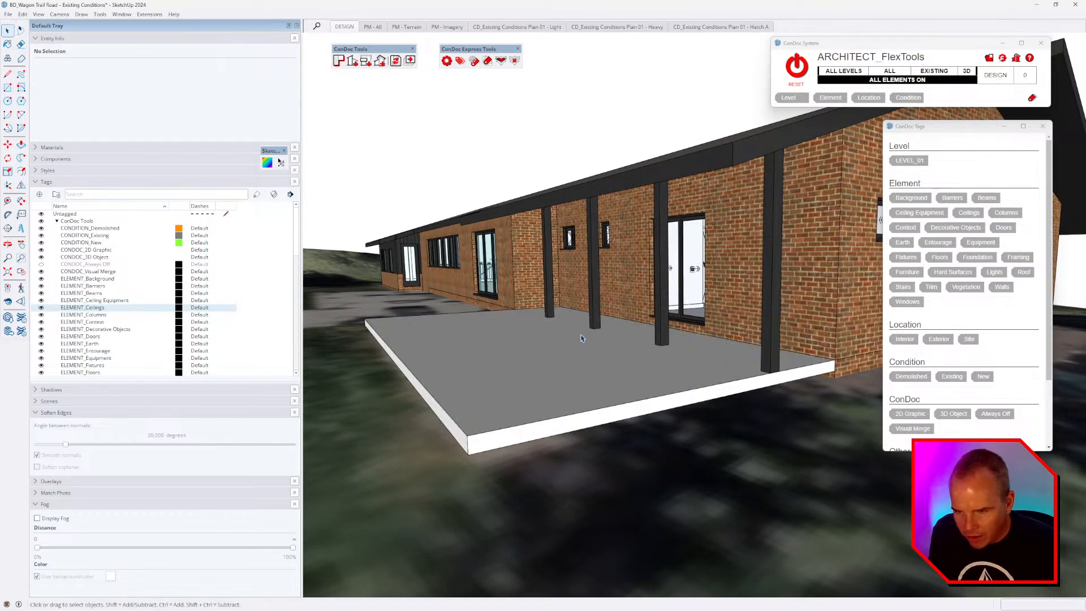
pyautogui.moveTo(481, 406); pyautogui.dragTo(770, 378, button='middle')
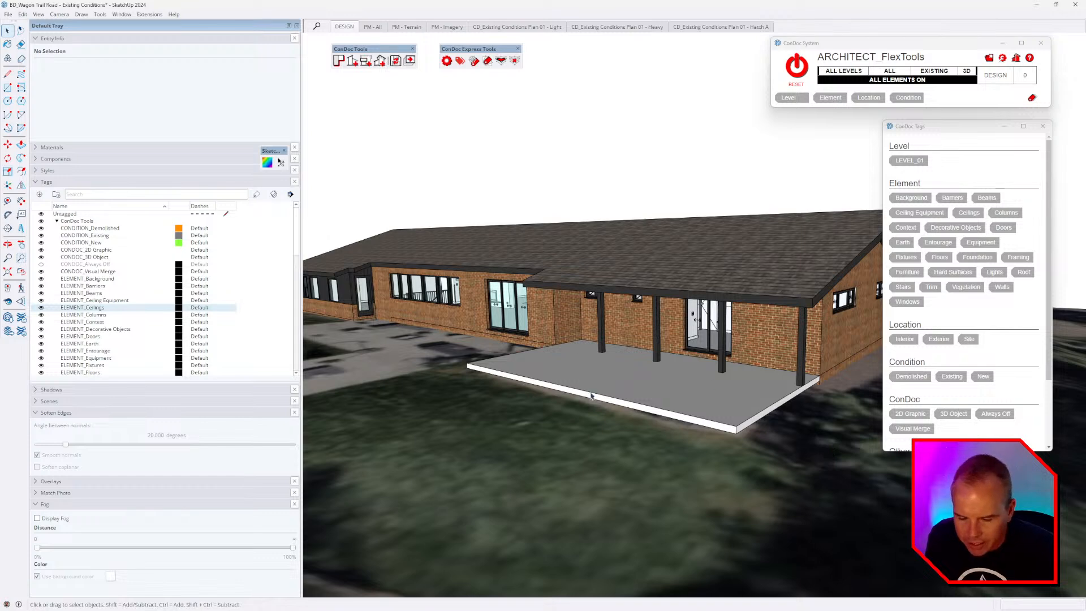
# Measure the height from the slab's top surface at the brick wall up to the underside of the sliding door.
pyautogui.moveTo(591, 396); pyautogui.dragTo(672, 336, button='middle')
pyautogui.click(597, 361)
pyautogui.scroll(4, 672, 336)
pyautogui.press('t')
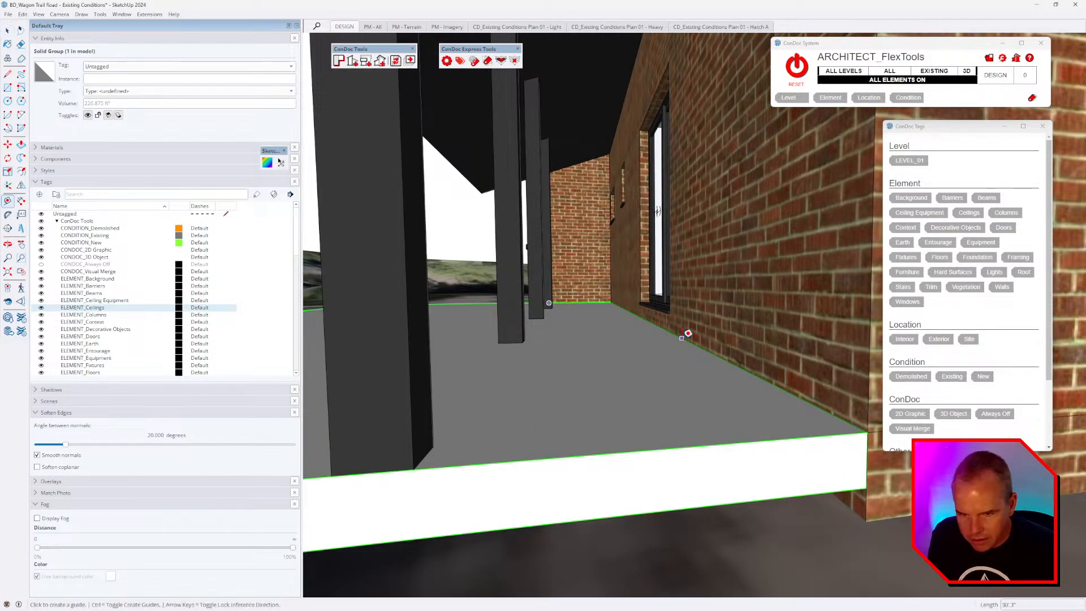
pyautogui.click(683, 340)
pyautogui.scroll(2, 678, 317)
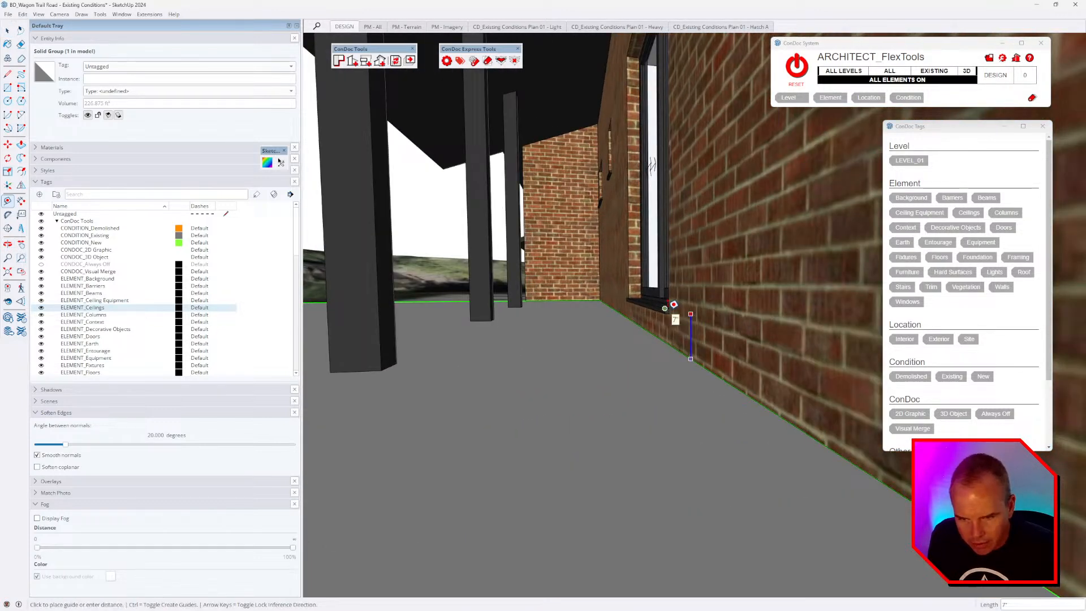
pyautogui.scroll(1, 673, 304)
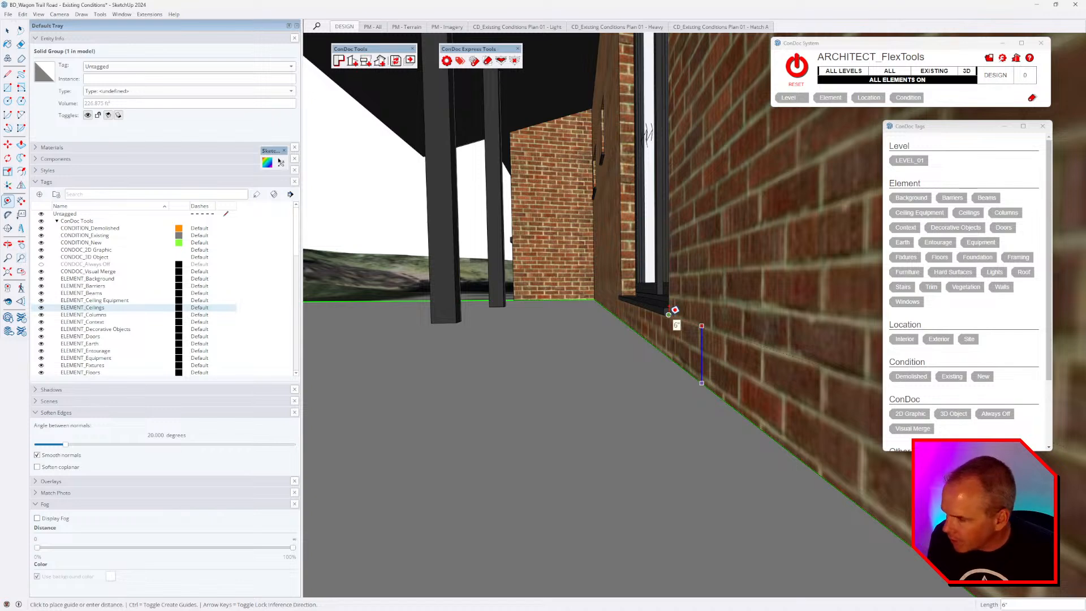
pyautogui.press('space')
pyautogui.scroll(-5, 710, 332)
pyautogui.moveTo(622, 362); pyautogui.dragTo(749, 397, button='middle')
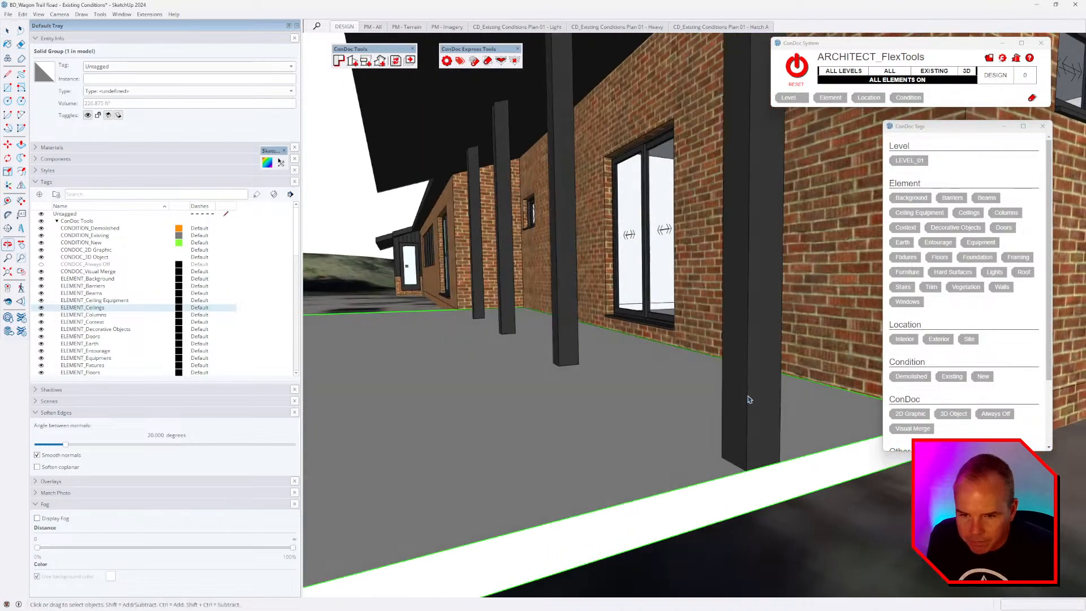
pyautogui.scroll(-2, 757, 380)
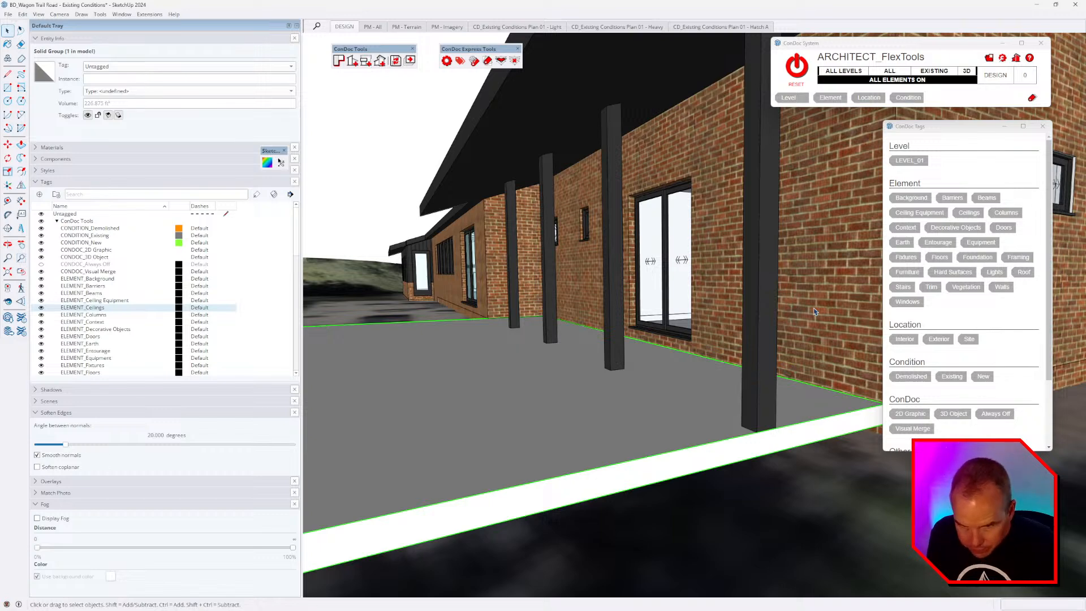
# Select the terrain mesh and examine how the ground meets the porch slab around the house, leaving nothing selected at the end.
pyautogui.scroll(-5, 815, 311)
pyautogui.moveTo(645, 385); pyautogui.dragTo(543, 351, button='middle')
pyautogui.click(539, 346)
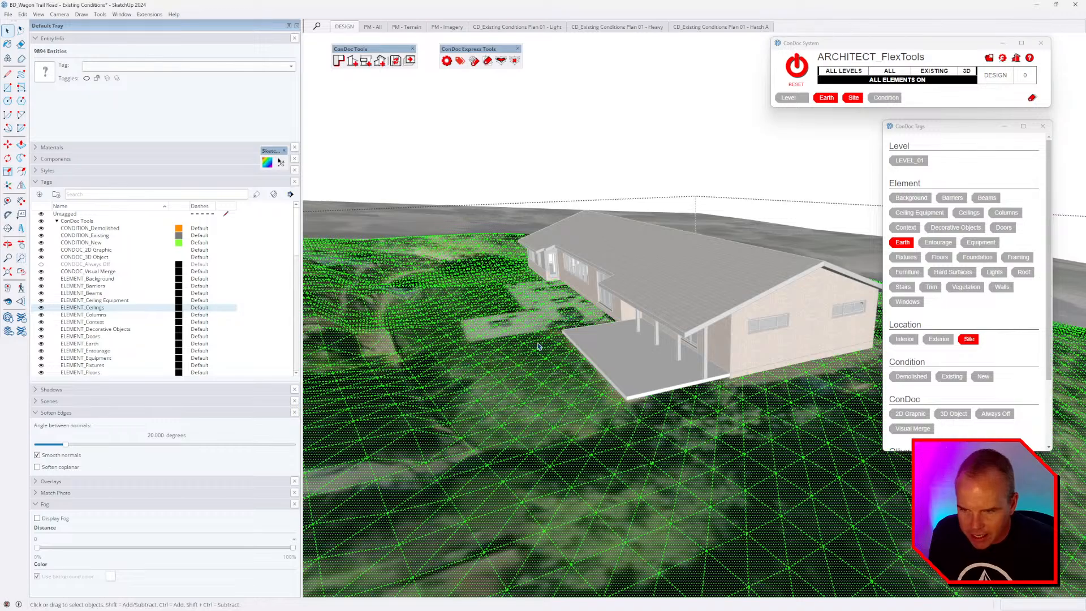
pyautogui.scroll(-4, 539, 346)
pyautogui.moveTo(673, 365); pyautogui.dragTo(803, 390, button='middle')
pyautogui.scroll(2, 641, 393)
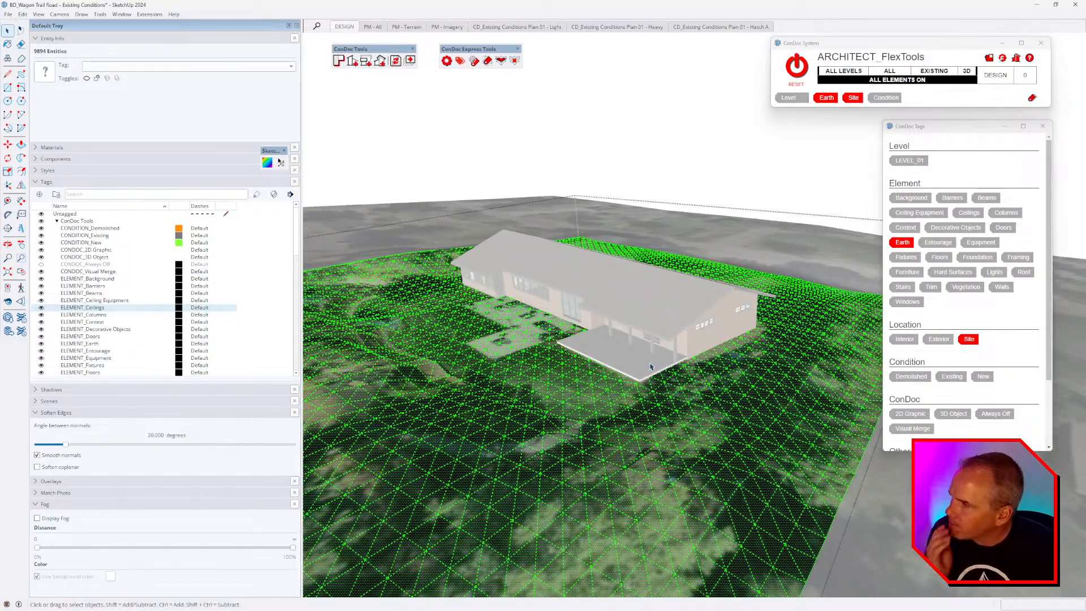
pyautogui.scroll(8, 656, 365)
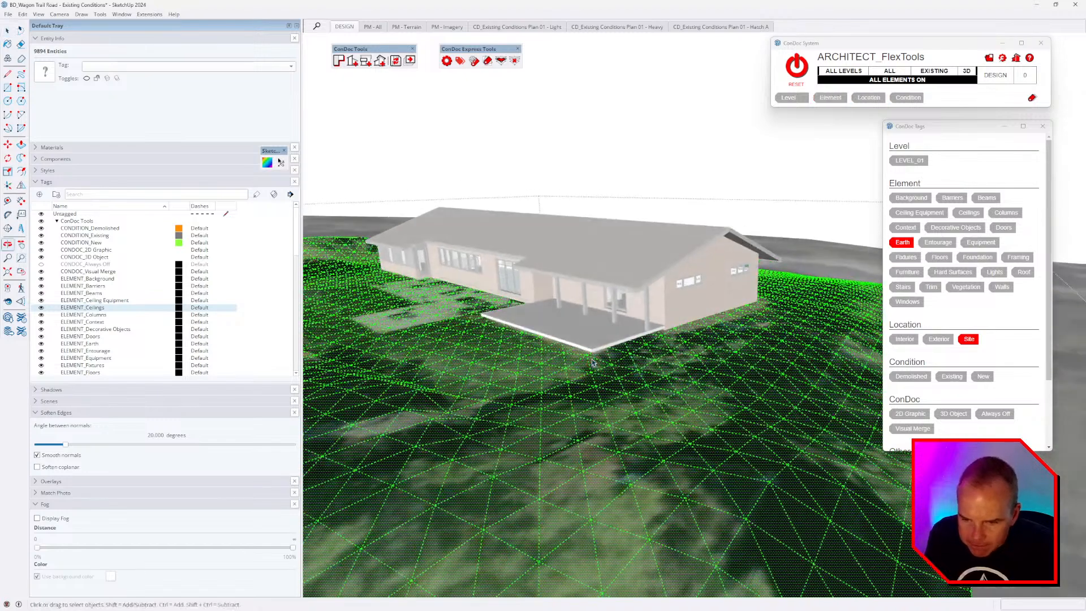
pyautogui.hotkey('ctrl', 't')
pyautogui.moveTo(588, 345); pyautogui.dragTo(499, 301, button='middle')
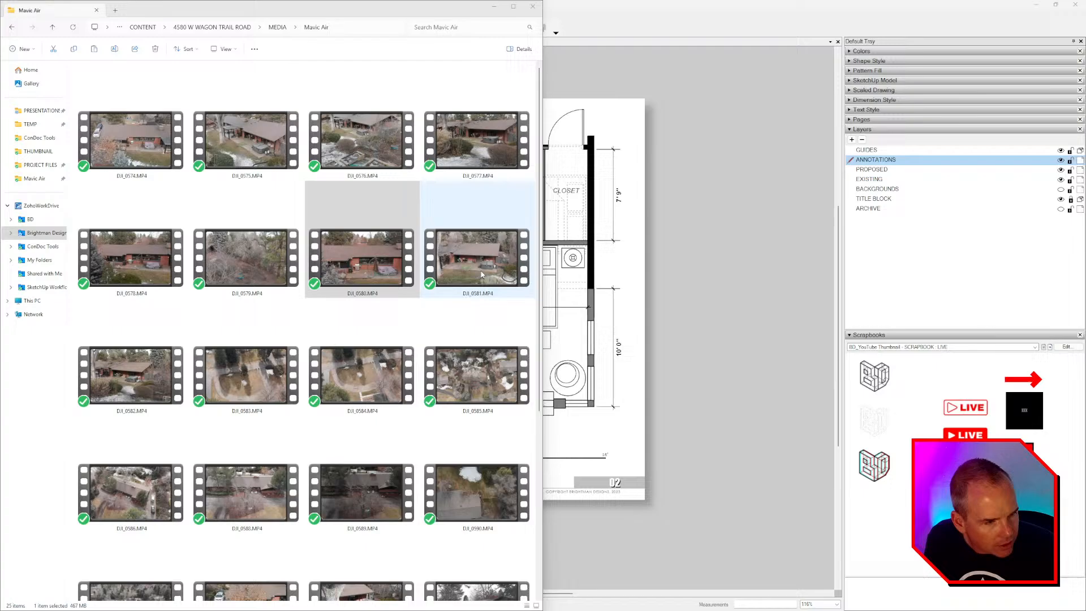
# Open the DJI_0581.MP4 drone video, pause it on the porch deck for reference, and return to the SketchUp model.
pyautogui.click(479, 272)
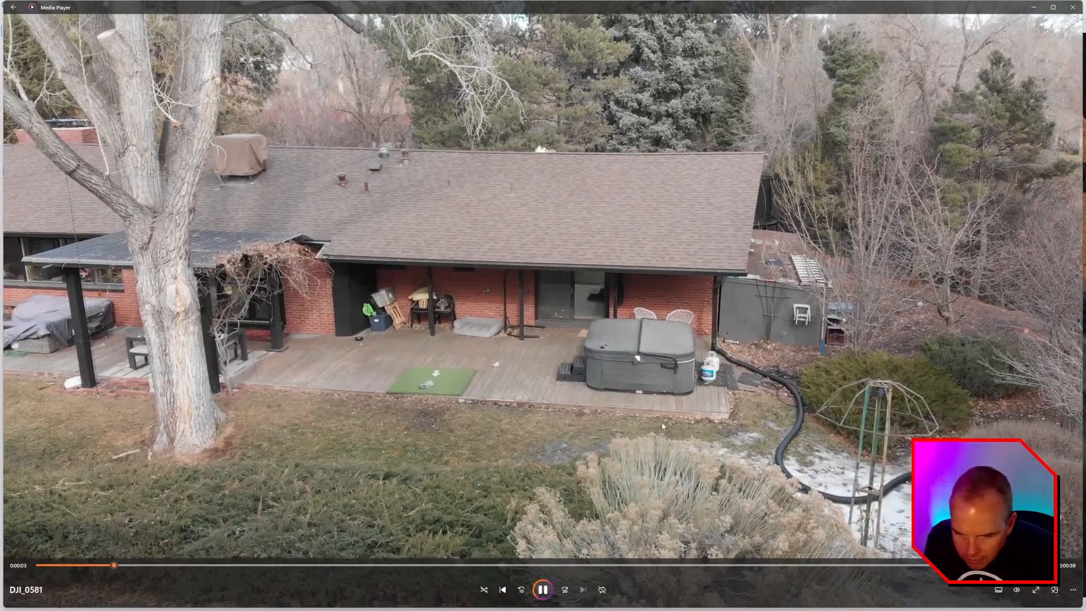
pyautogui.press('space')
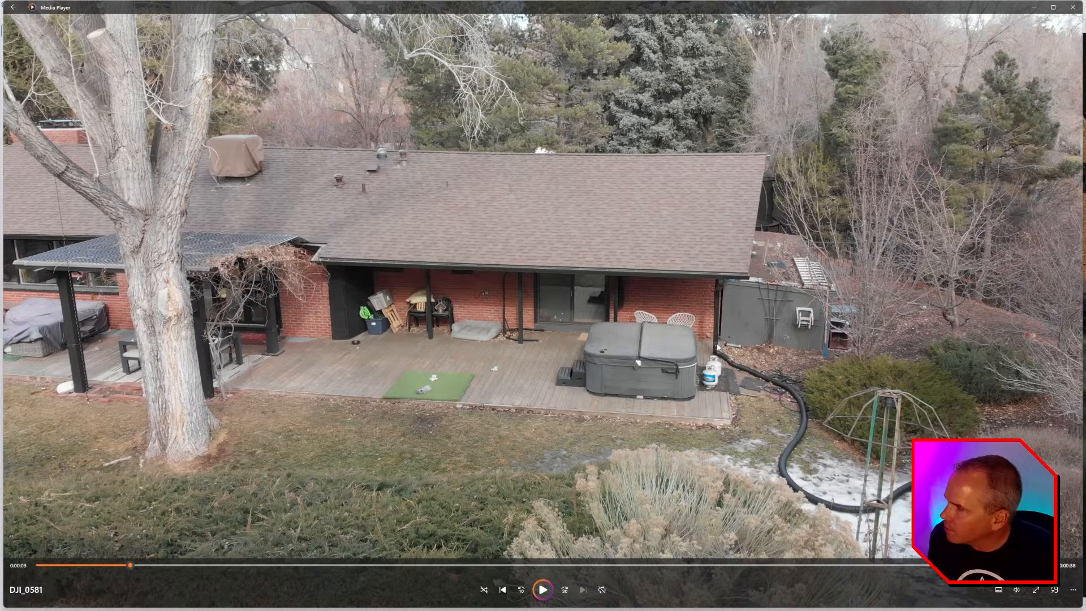
pyautogui.hotkey('alt', 'Tab')
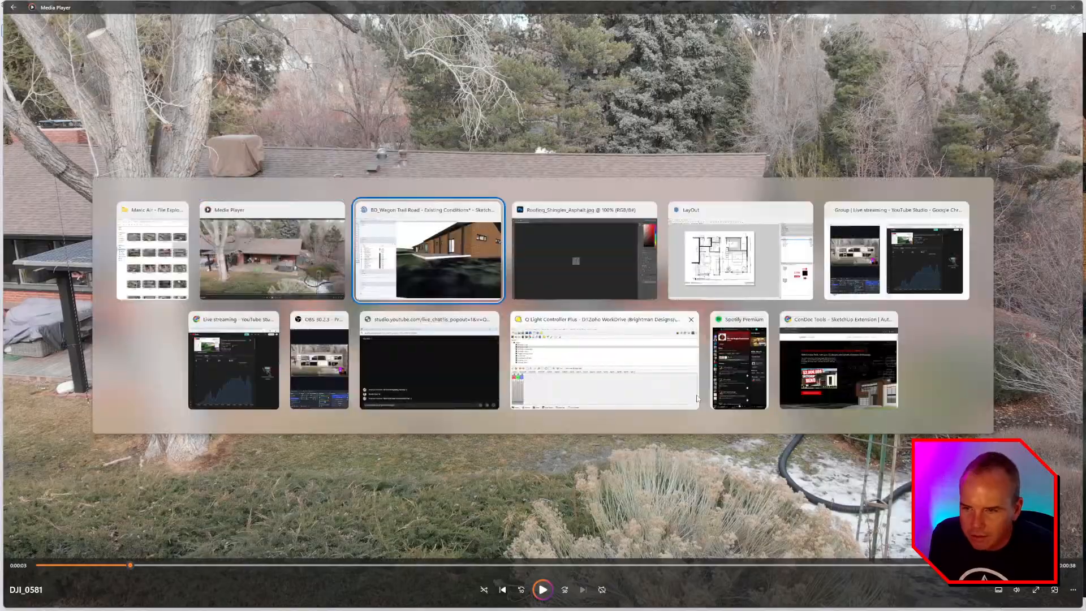
# Open the slab group, Push/Pull its underside down into the terrain, and close the group.
pyautogui.moveTo(679, 426)
pyautogui.mouseDown(button='middle')
pyautogui.moveTo(509, 439)
pyautogui.moveTo(752, 460)
pyautogui.moveTo(449, 291)
pyautogui.moveTo(538, 306)
pyautogui.moveTo(528, 276)
pyautogui.mouseUp(button='middle')
pyautogui.tripleClick(535, 273)
pyautogui.press('p')
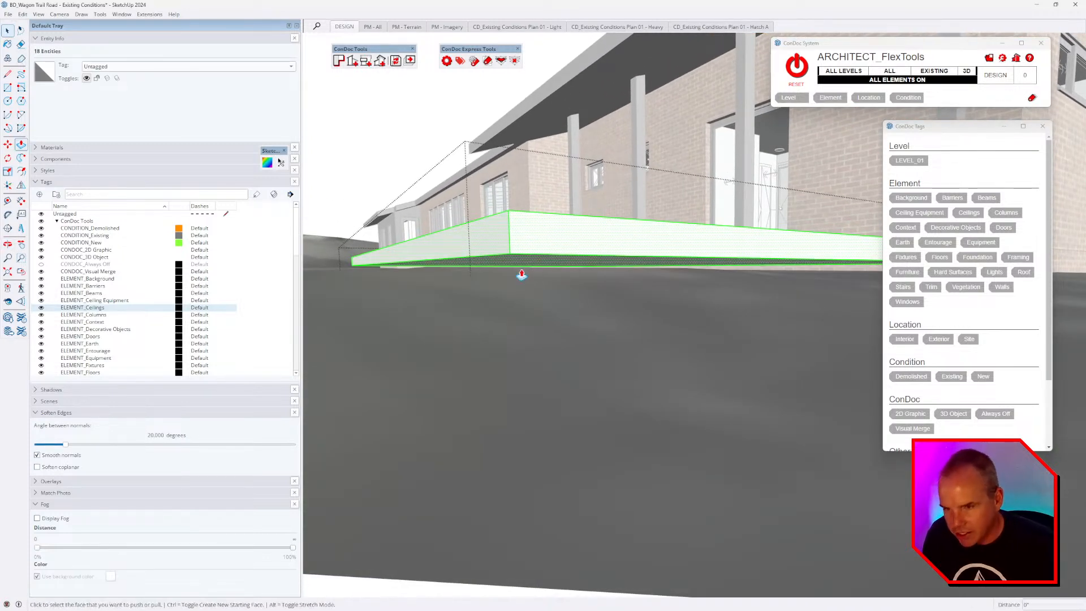
pyautogui.click(520, 263)
pyautogui.click(519, 276)
pyautogui.press('space')
pyautogui.moveTo(565, 277); pyautogui.dragTo(520, 306, button='middle')
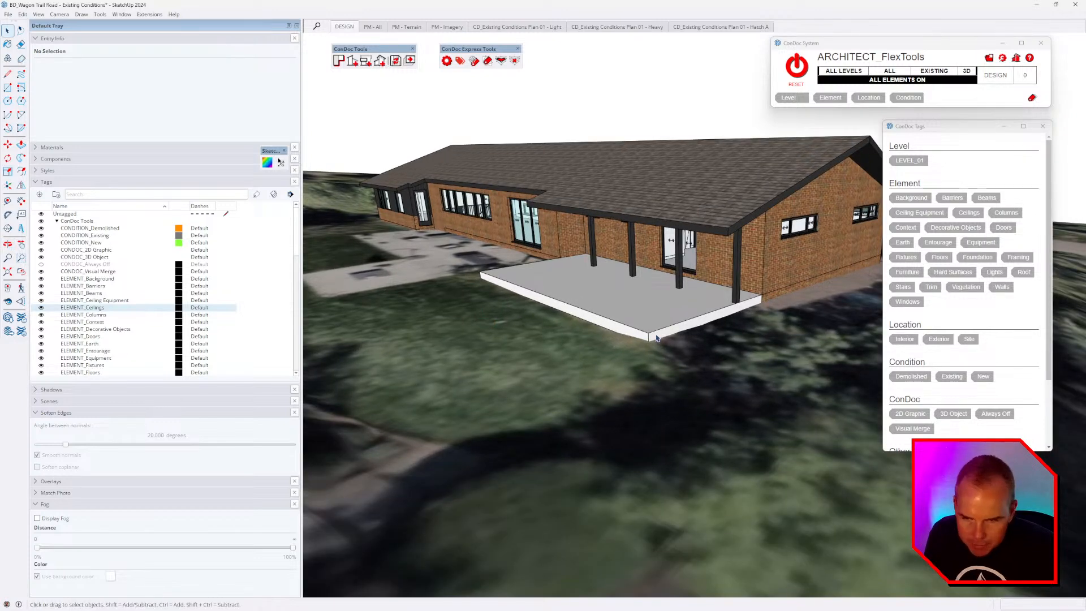
pyautogui.moveTo(750, 321); pyautogui.dragTo(726, 333, button='middle')
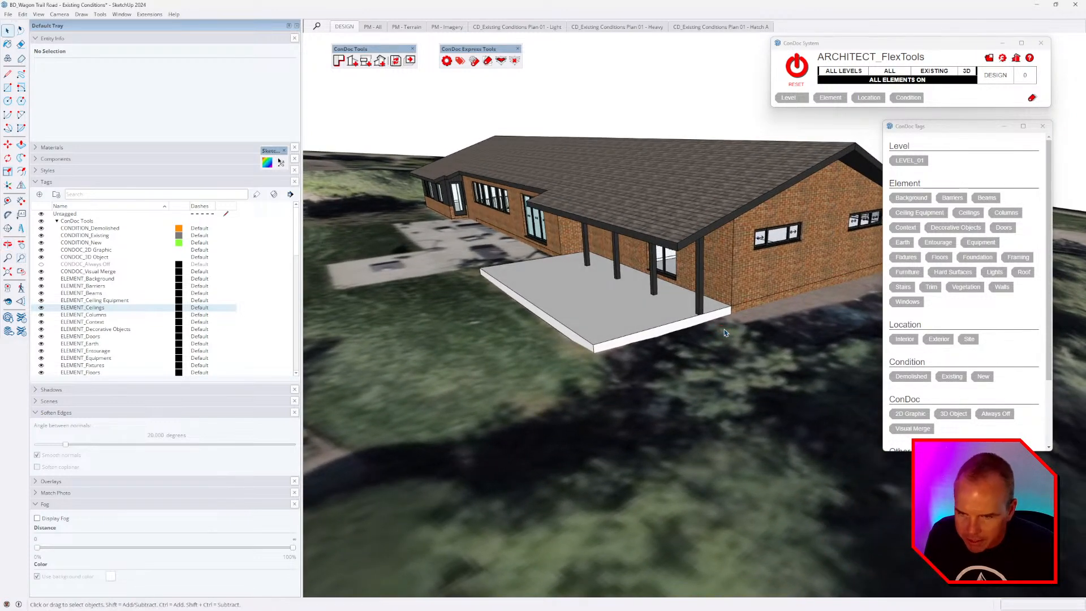
# Open the slab group and paint its top face with Modern Siding from the Brick, Cladding and Siding collection.
pyautogui.doubleClick(665, 334)
pyautogui.tripleClick(612, 323)
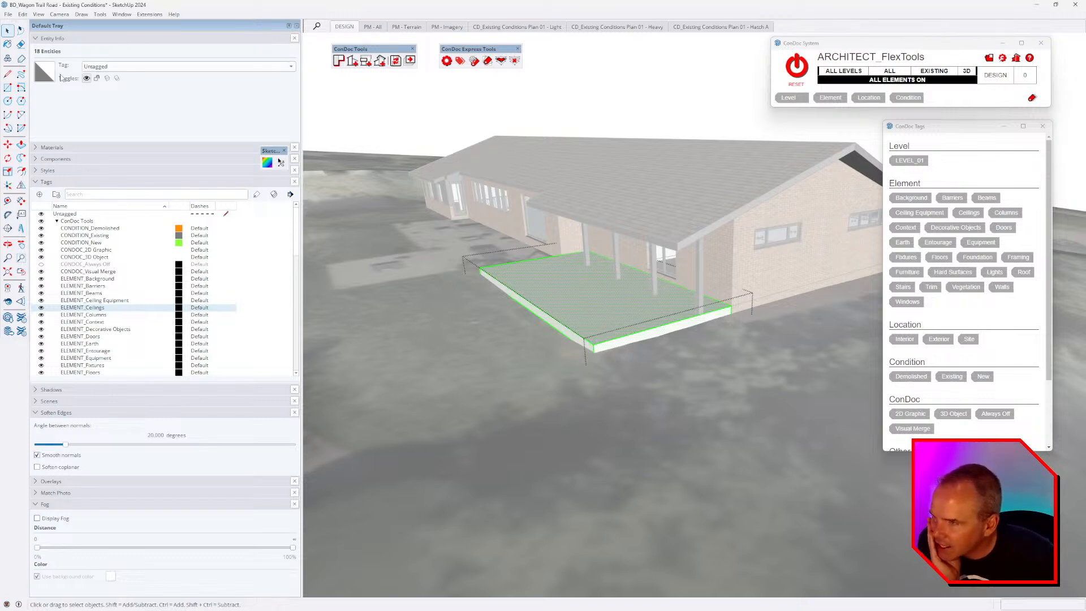
pyautogui.press('b')
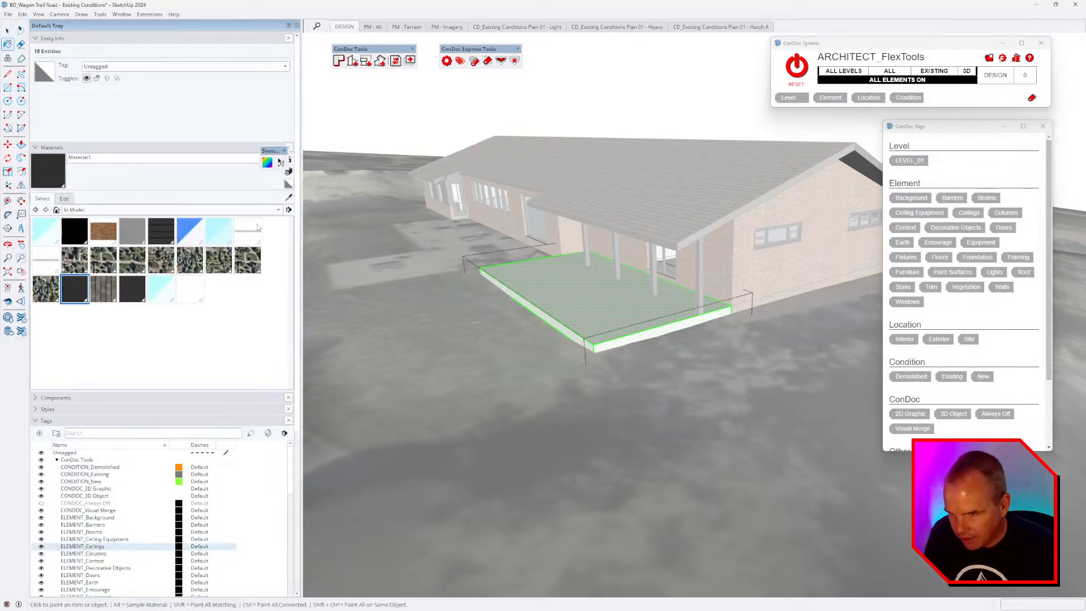
pyautogui.click(110, 210)
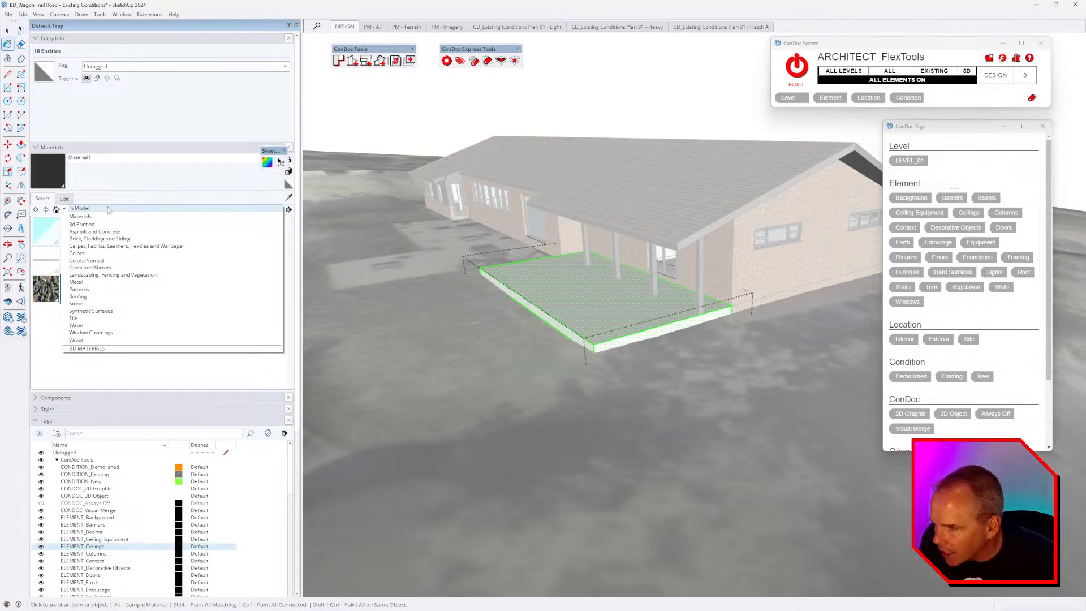
pyautogui.click(119, 239)
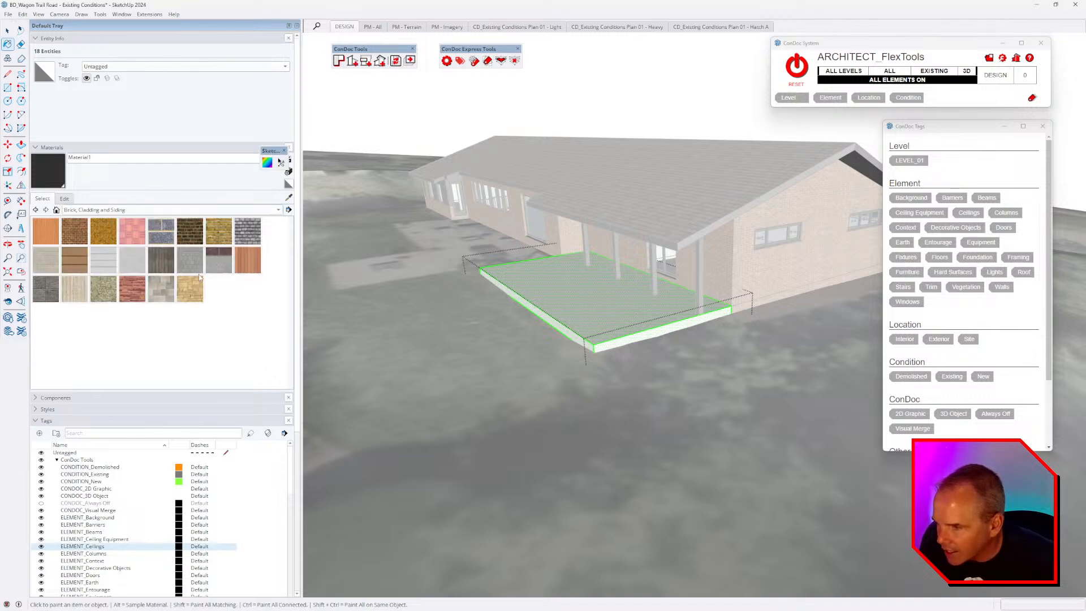
pyautogui.click(249, 267)
pyautogui.scroll(3, 537, 318)
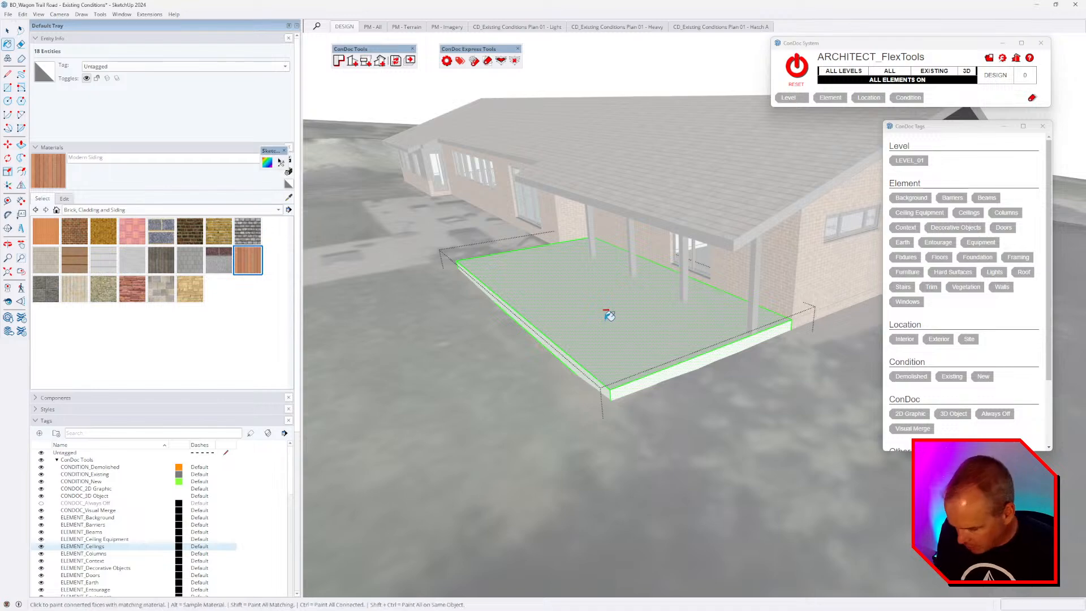
pyautogui.hotkey('ctrl', 't')
pyautogui.click(611, 321)
pyautogui.scroll(2, 626, 330)
# Check the deck color in the drone video, set the Modern Siding material's saturation to 16, and close the slab group.
pyautogui.hotkey('alt', 'Tab')
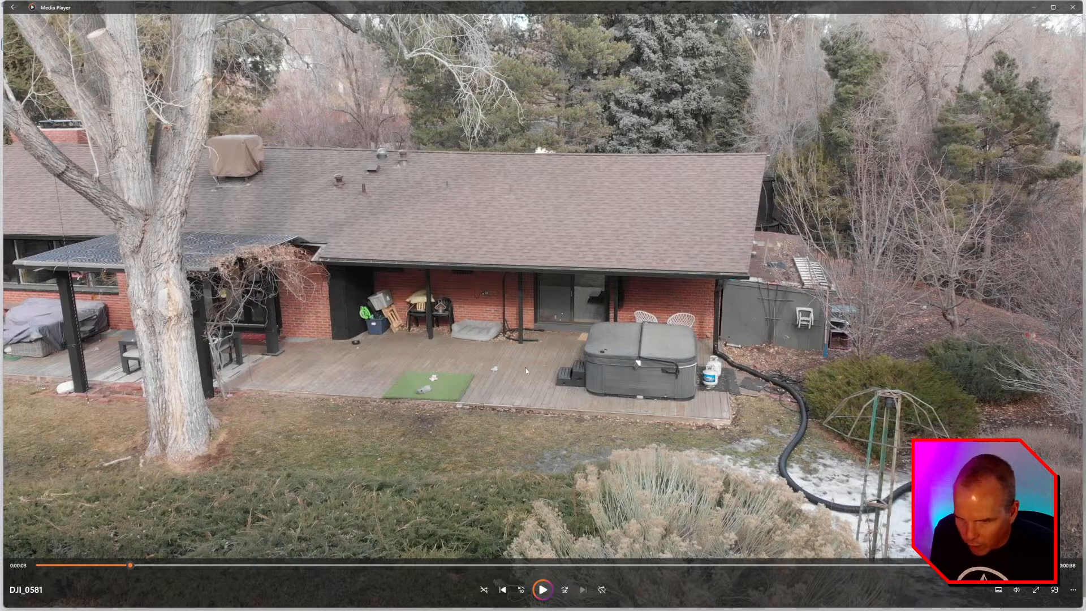
pyautogui.hotkey('alt', 'Tab')
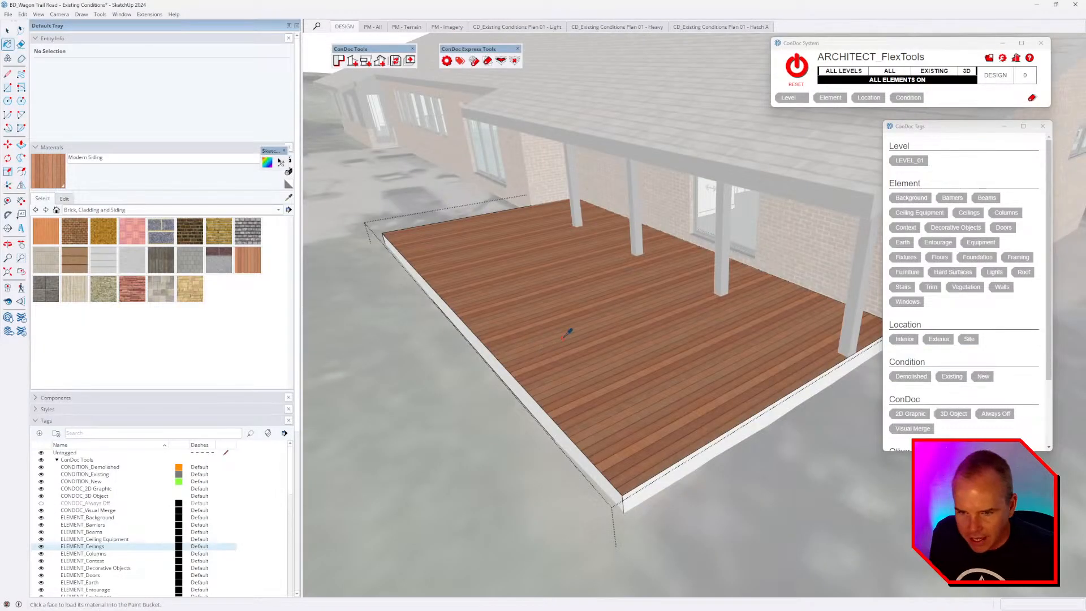
pyautogui.moveTo(596, 349); pyautogui.dragTo(596, 363, button='middle')
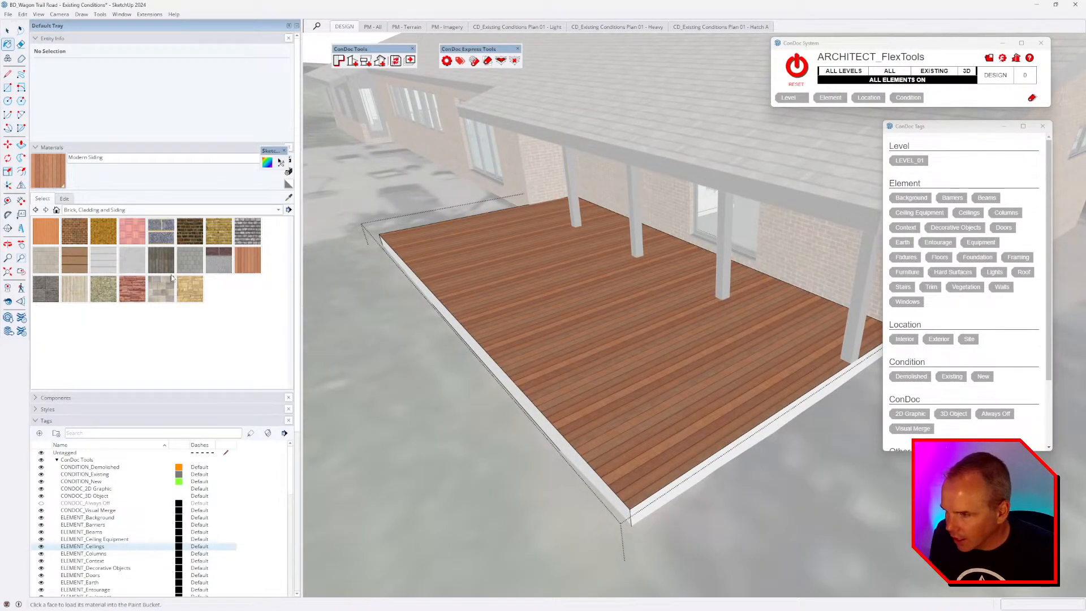
pyautogui.click(64, 199)
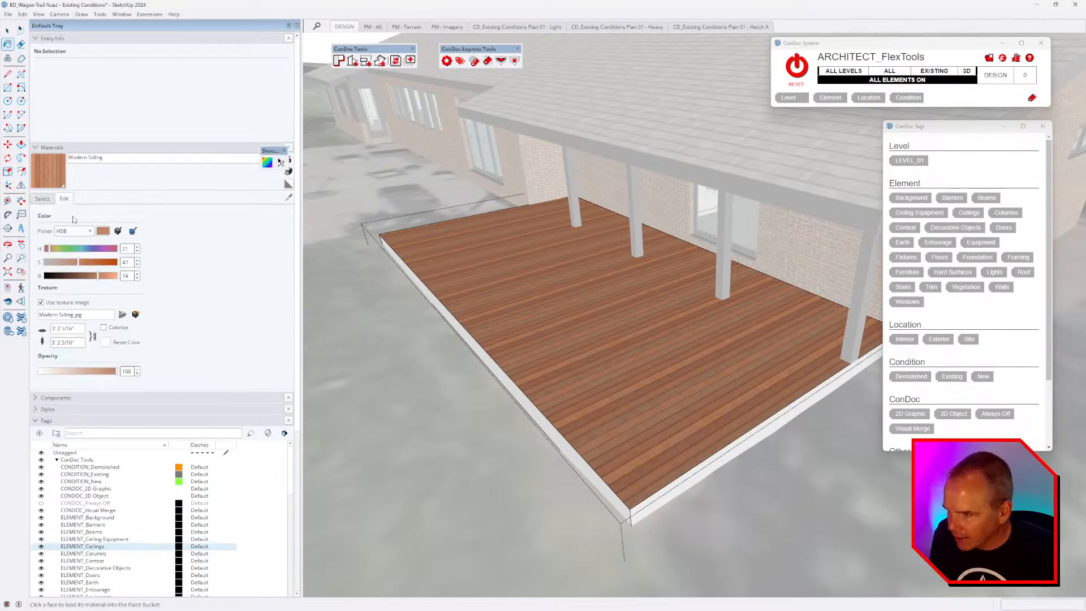
pyautogui.click(56, 263)
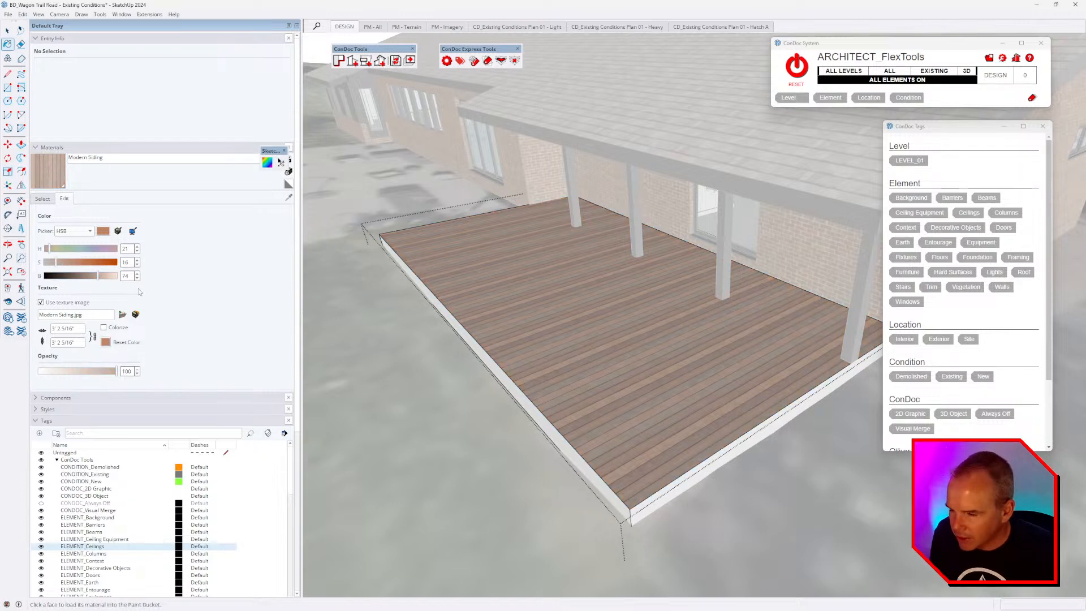
pyautogui.moveTo(542, 337); pyautogui.dragTo(689, 340, button='middle')
pyautogui.scroll(-2, 575, 341)
pyautogui.press('space')
pyautogui.press('Escape')
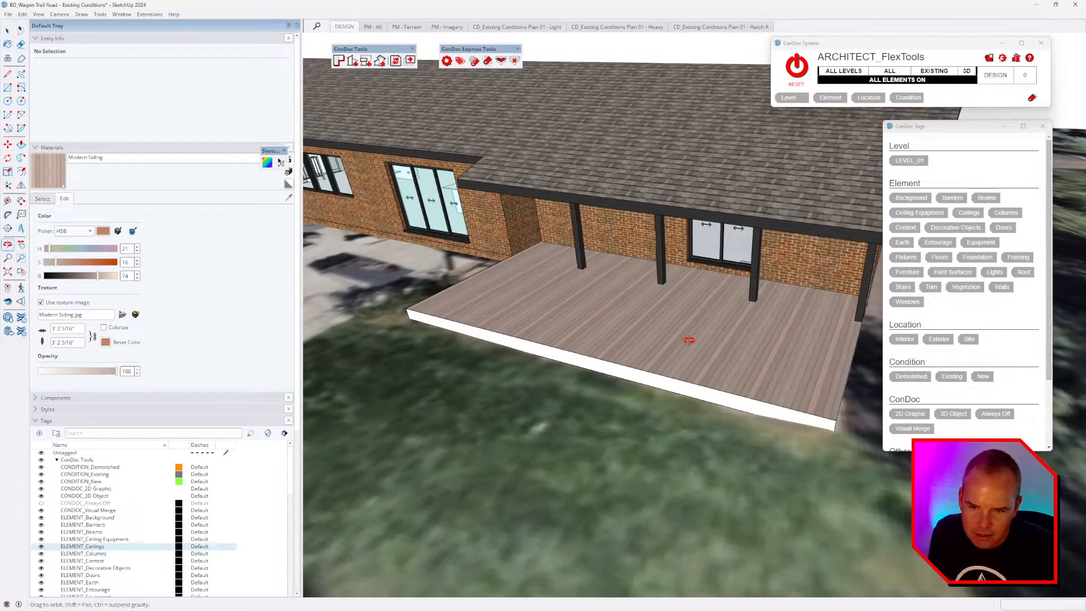
# Set the Modern Siding texture width to 5' and compare the board size with the deck in the drone video.
pyautogui.hotkey('alt', 'Tab')
pyautogui.hotkey('alt', 'Tab')
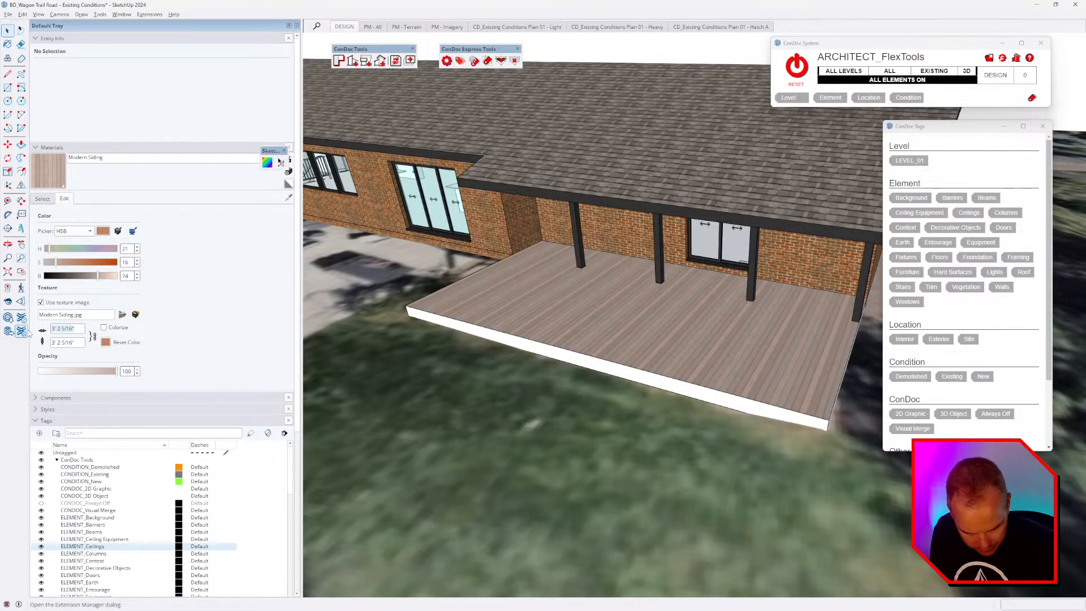
pyautogui.write("5'")
pyautogui.moveTo(684, 359)
pyautogui.mouseDown(button='middle')
pyautogui.moveTo(637, 381)
pyautogui.moveTo(667, 402)
pyautogui.moveTo(713, 400)
pyautogui.mouseUp(button='middle')
pyautogui.hotkey('alt', 'Tab')
pyautogui.hotkey('alt', 'Tab')
# Sample the deck's wood material and paint it onto the slab's long outer side face inside the group.
pyautogui.press('b')
pyautogui.keyDown('alt'); pyautogui.click(668, 361); pyautogui.keyUp('alt')
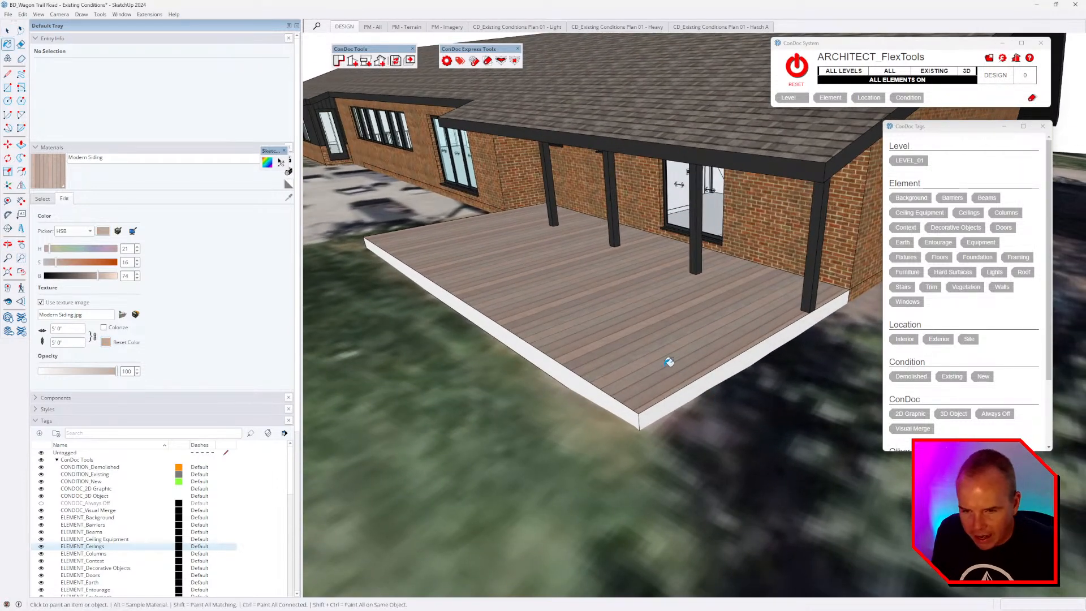
pyautogui.press('space')
pyautogui.doubleClick(628, 412)
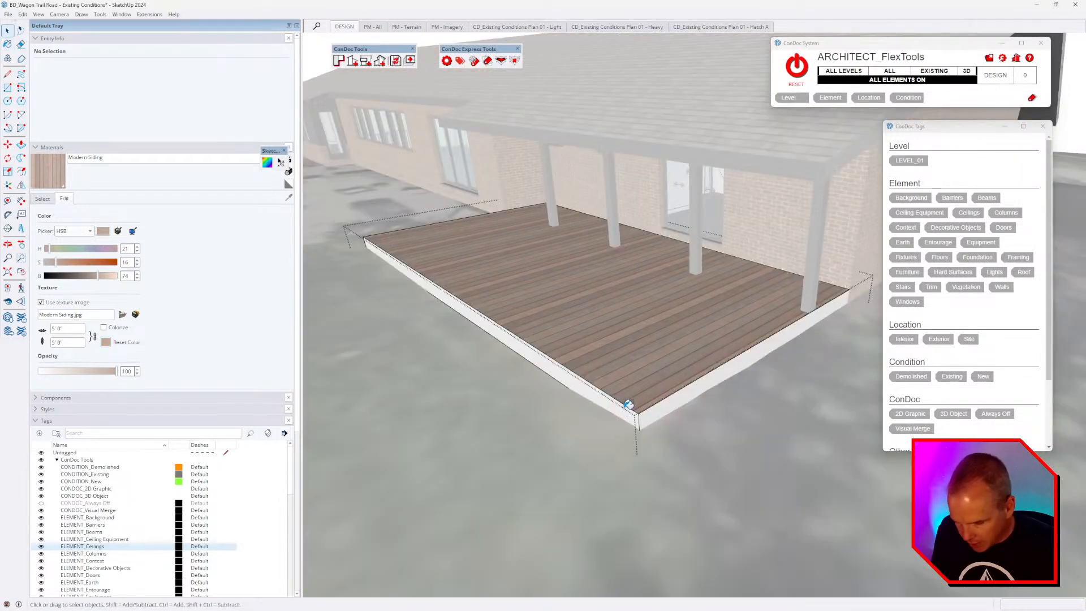
pyautogui.press('b')
pyautogui.click(627, 411)
# Check the deck edge in the drone video and rotate the wood texture on the slab's long side face so its boards run lengthwise.
pyautogui.hotkey('alt', 'Tab')
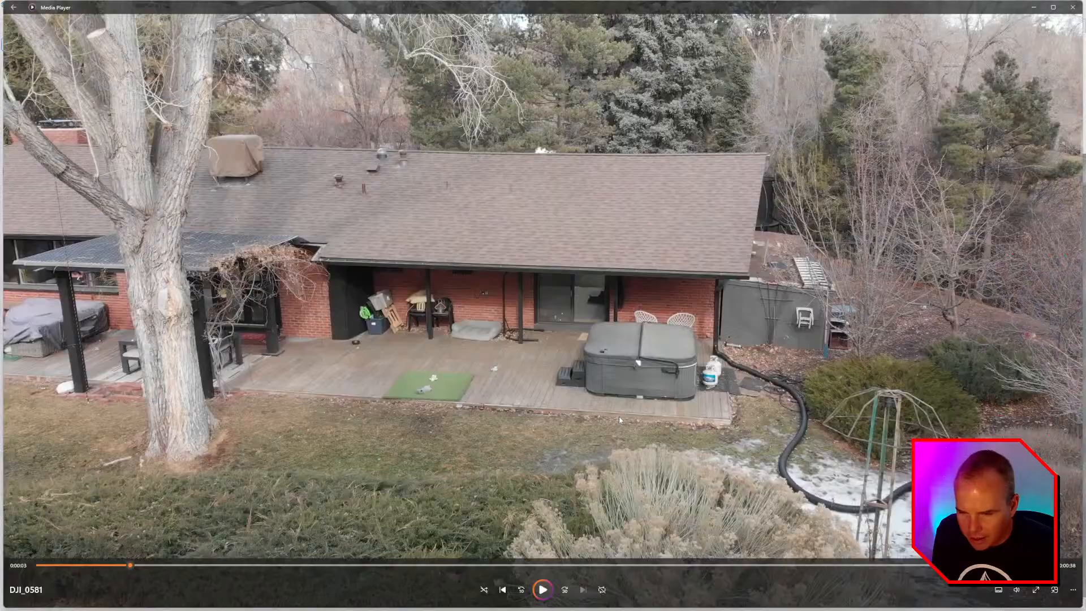
pyautogui.hotkey('alt', 'Tab')
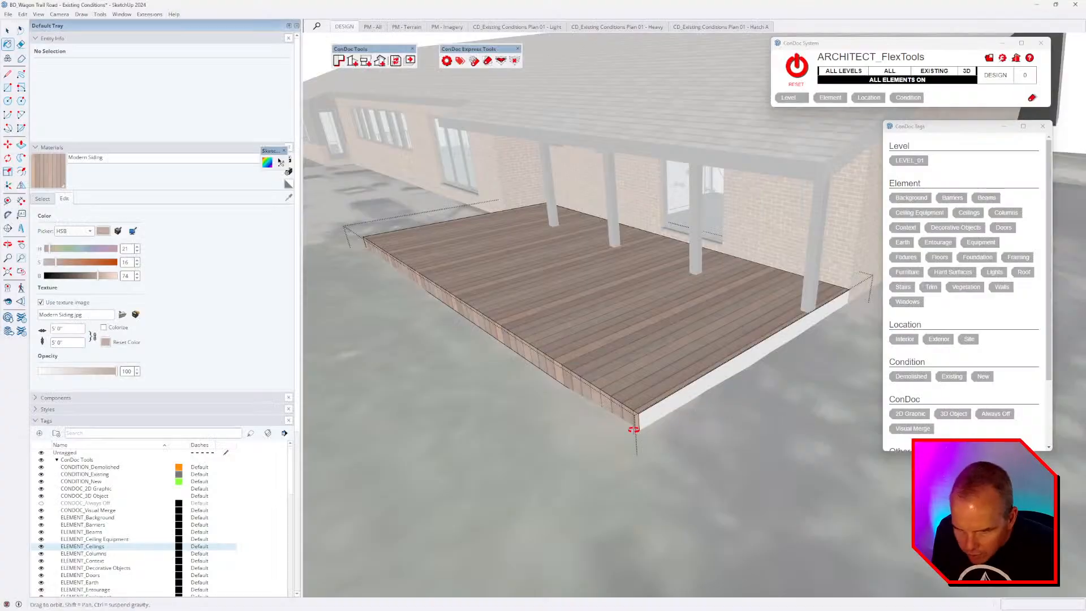
pyautogui.rightClick(558, 365)
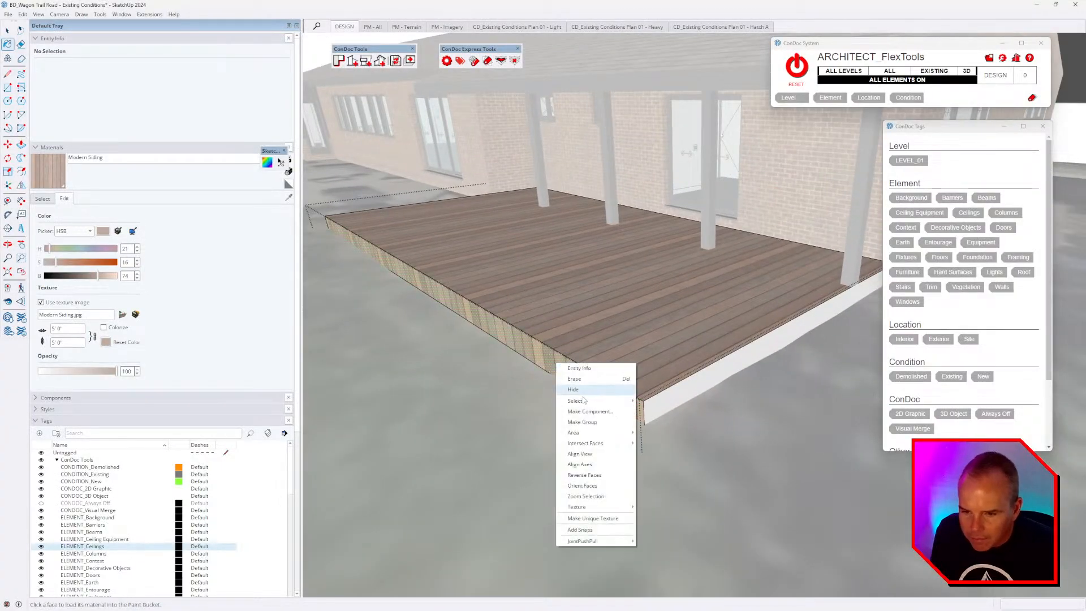
pyautogui.click(659, 507)
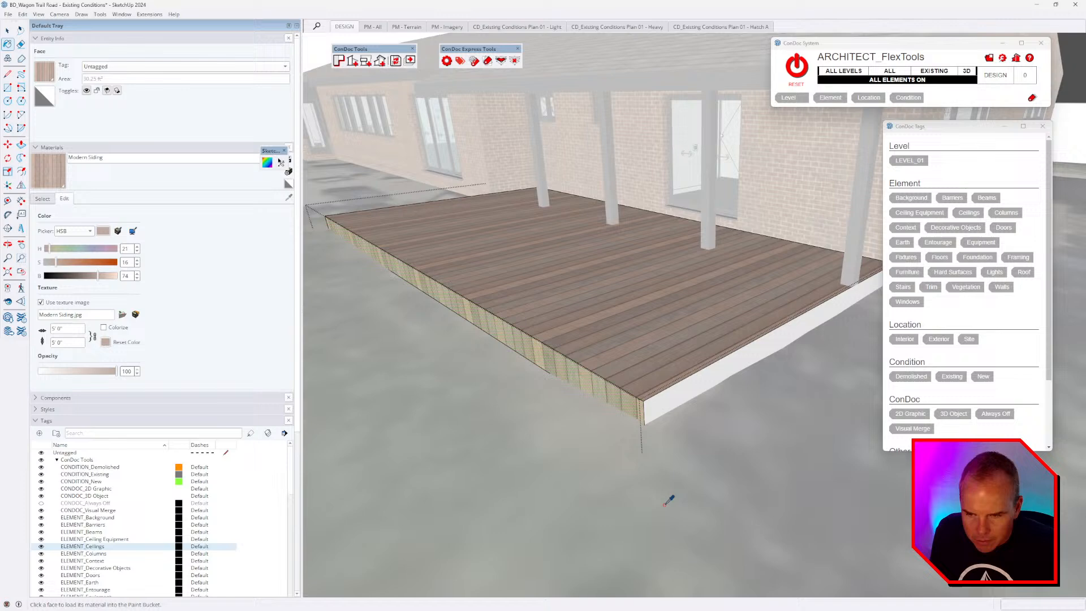
pyautogui.rightClick(552, 358)
pyautogui.moveTo(576, 392)
pyautogui.click(615, 391)
pyautogui.moveTo(614, 391)
pyautogui.mouseDown(button='middle')
pyautogui.moveTo(616, 373)
pyautogui.moveTo(730, 355)
pyautogui.moveTo(529, 360)
pyautogui.moveTo(674, 361)
pyautogui.mouseUp(button='middle')
pyautogui.press('Return')
# Sample the rotated wood from the long side face, paint it onto the slab's short end face, and close the group.
pyautogui.press('b')
pyautogui.keyDown('alt'); pyautogui.click(670, 377); pyautogui.keyUp('alt')
pyautogui.click(690, 376)
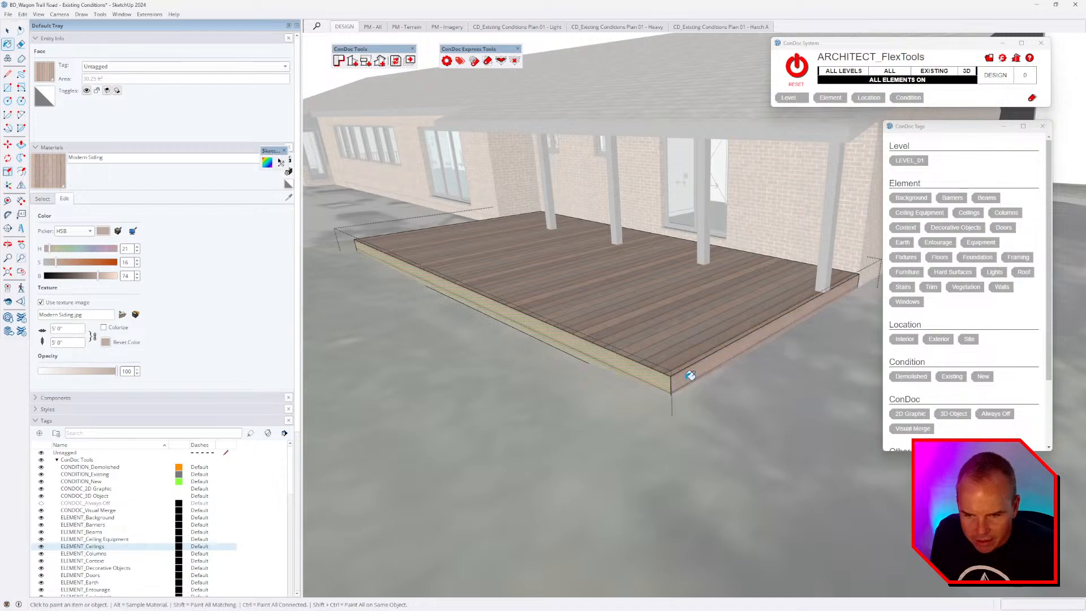
pyautogui.scroll(-3, 689, 376)
pyautogui.moveTo(488, 340)
pyautogui.mouseDown(button='middle')
pyautogui.moveTo(692, 374)
pyautogui.moveTo(439, 346)
pyautogui.moveTo(636, 347)
pyautogui.mouseUp(button='middle')
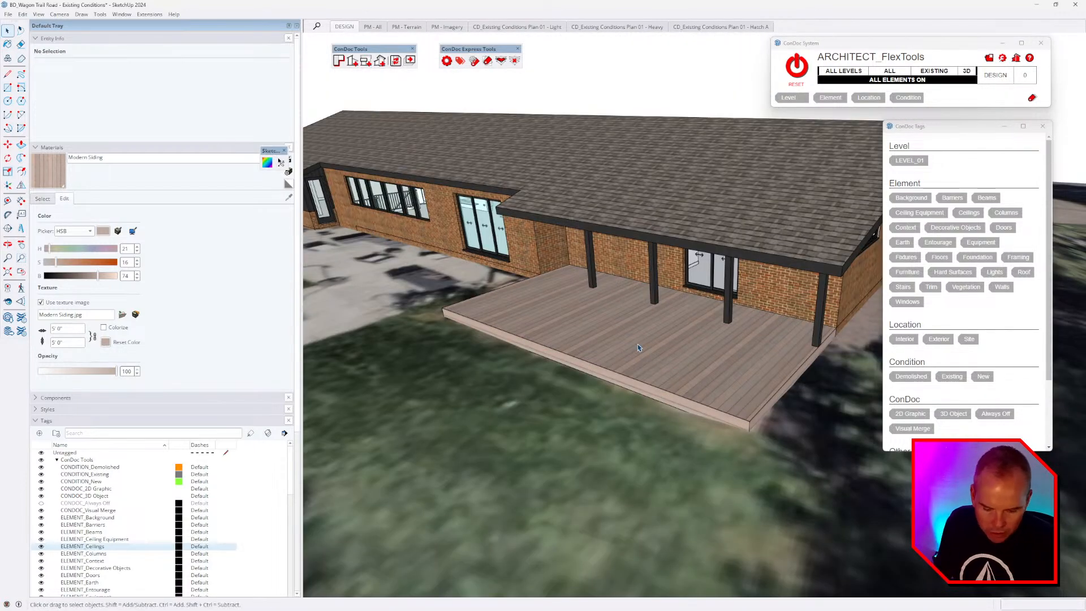
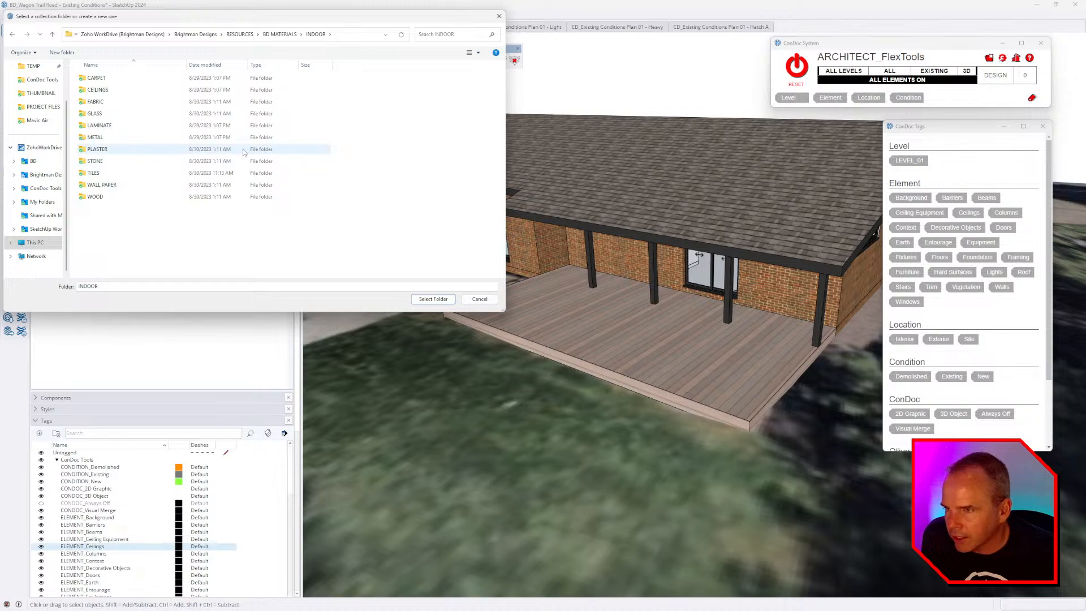
# Browse the NATURE and OUTDOOR folders of the BD MATERIALS library, and dismiss the collection folder picker.
pyautogui.hotkey('alt', 'Up')
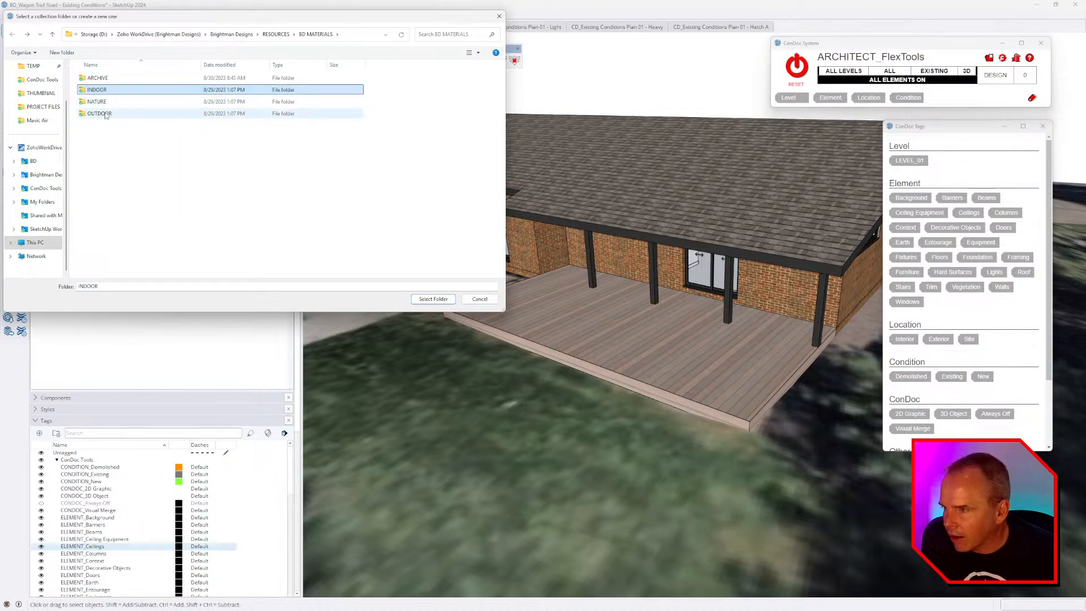
pyautogui.doubleClick(106, 103)
pyautogui.hotkey('alt', 'Up')
pyautogui.press('Down')
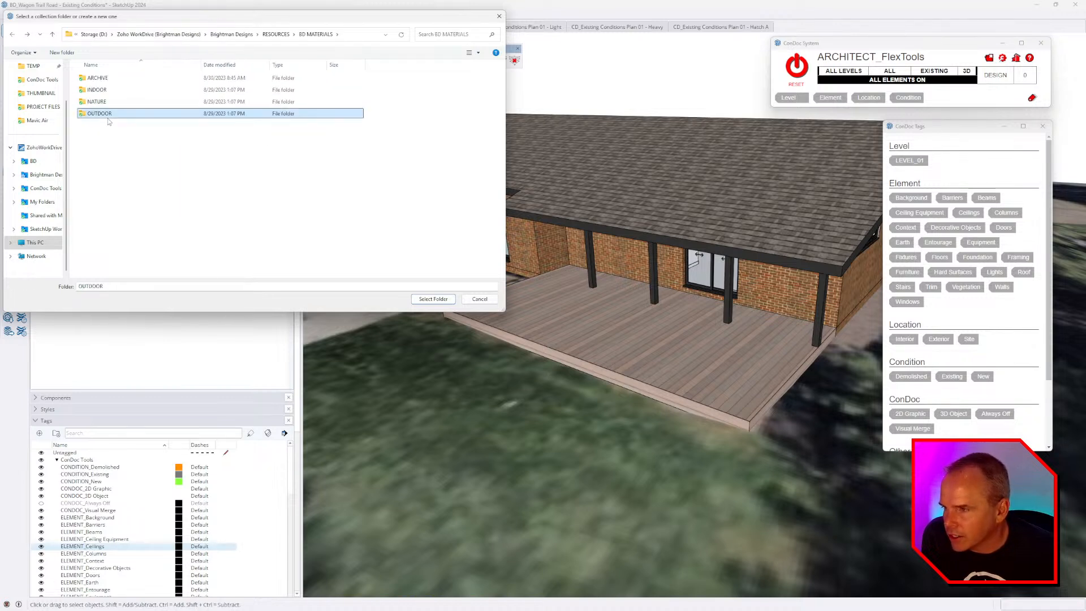
pyautogui.press('Return')
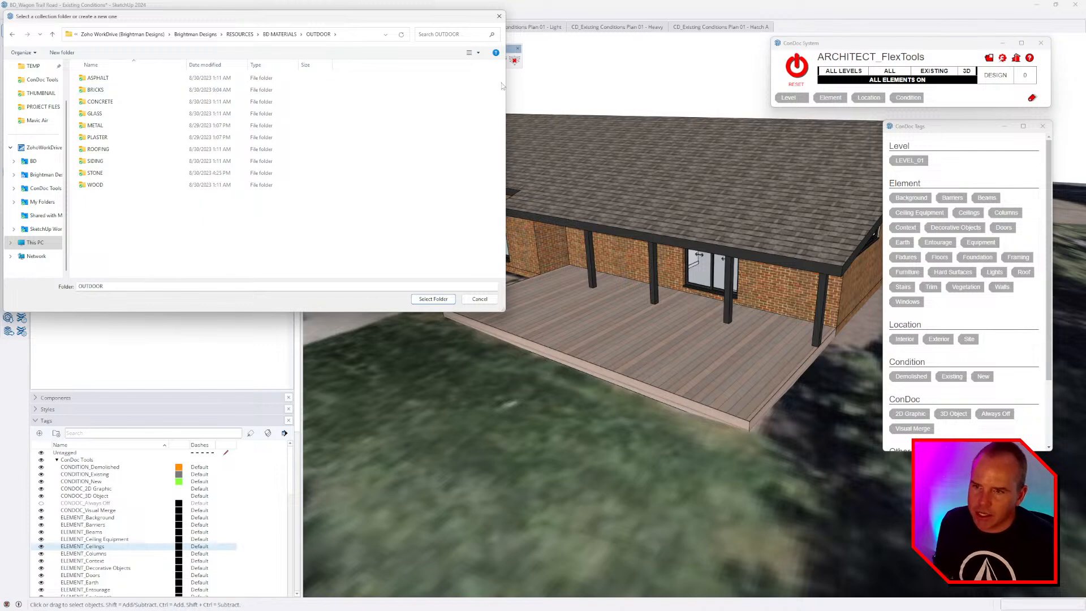
pyautogui.click(500, 17)
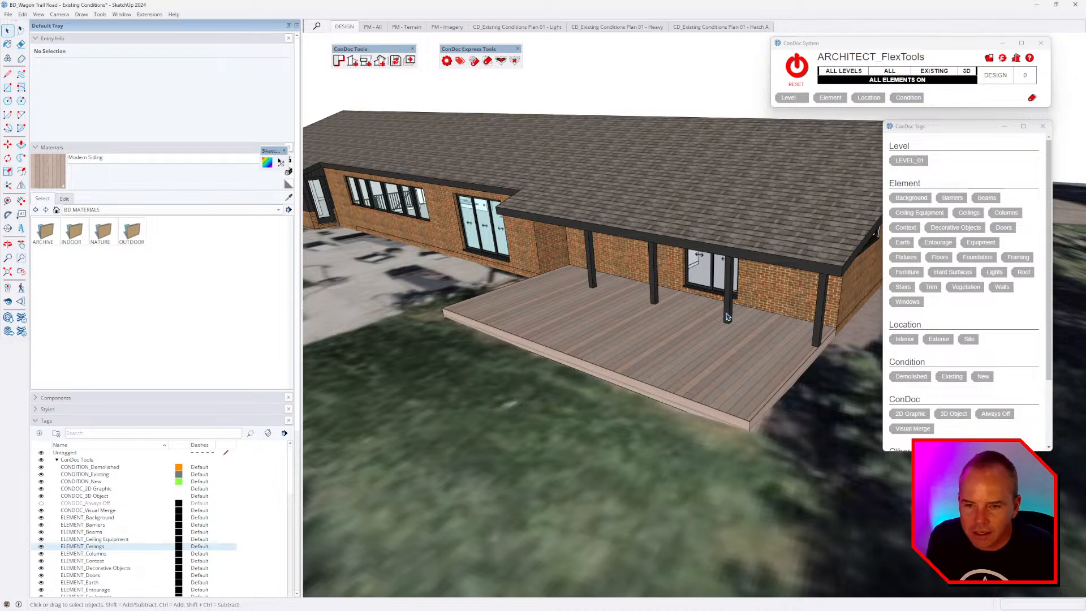
# Select the porch deck group and tag it as LEVEL_01, Floors, Exterior and Existing.
pyautogui.moveTo(726, 314); pyautogui.dragTo(665, 365, button='middle')
pyautogui.scroll(-3, 664, 365)
pyautogui.click(660, 372)
pyautogui.moveTo(703, 428); pyautogui.dragTo(690, 414, button='middle')
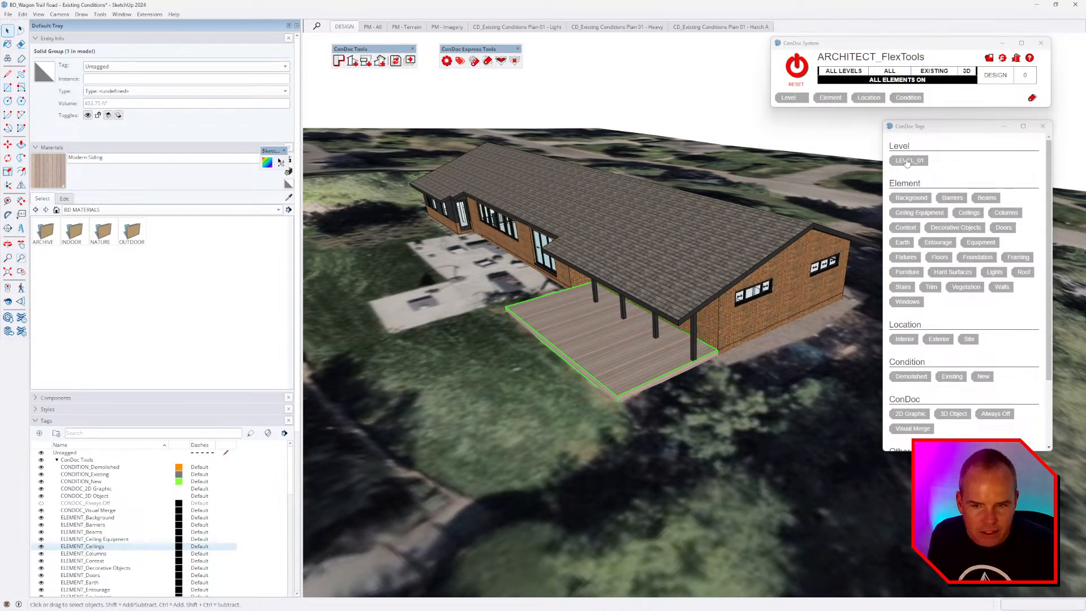
pyautogui.click(901, 163)
pyautogui.click(630, 374)
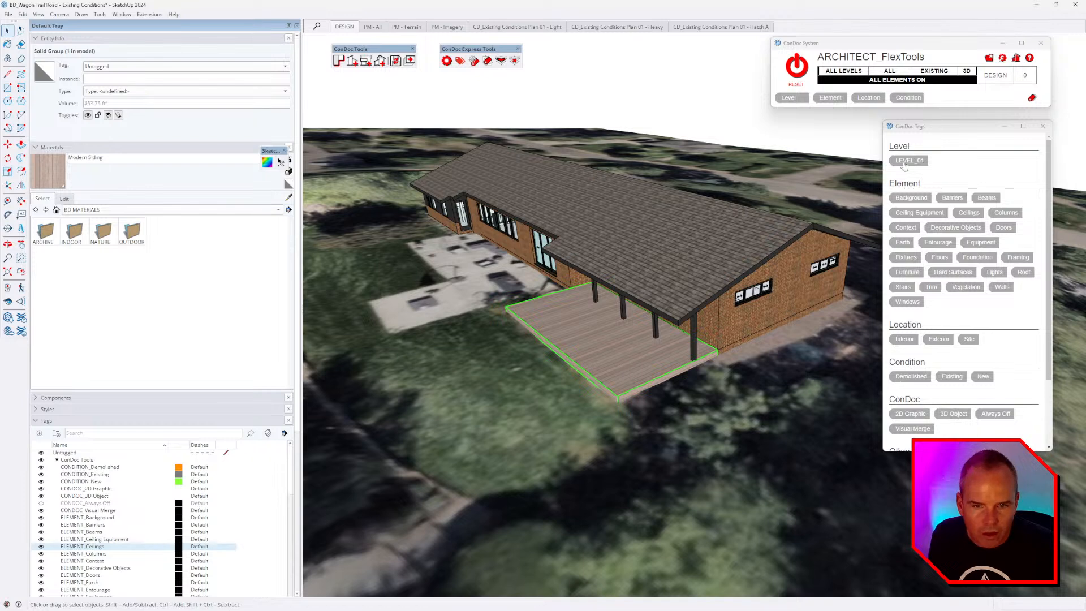
pyautogui.click(908, 161)
pyautogui.click(938, 258)
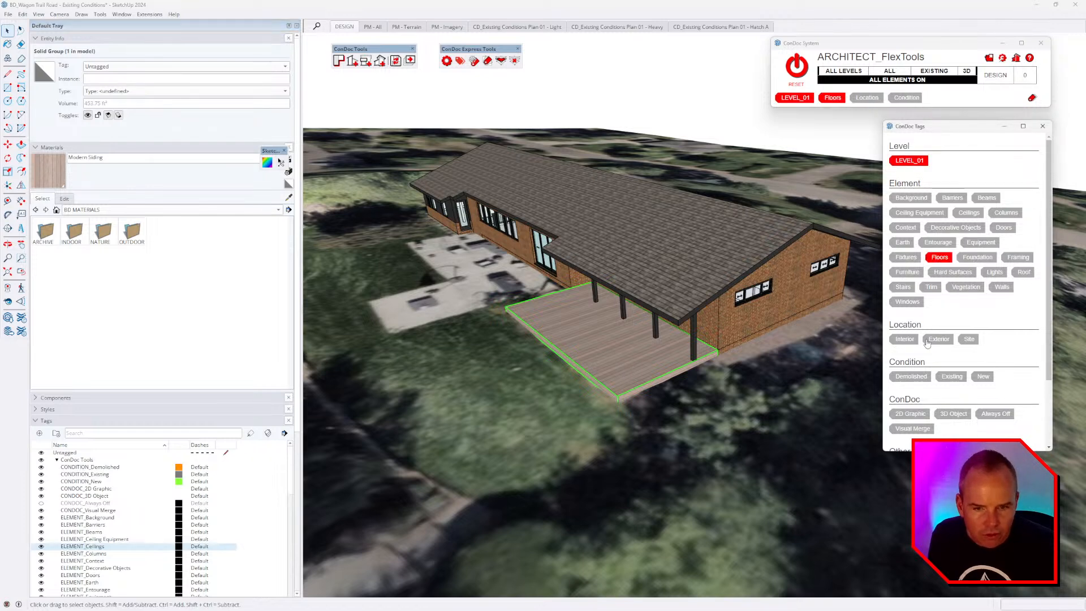
pyautogui.click(939, 339)
pyautogui.click(951, 377)
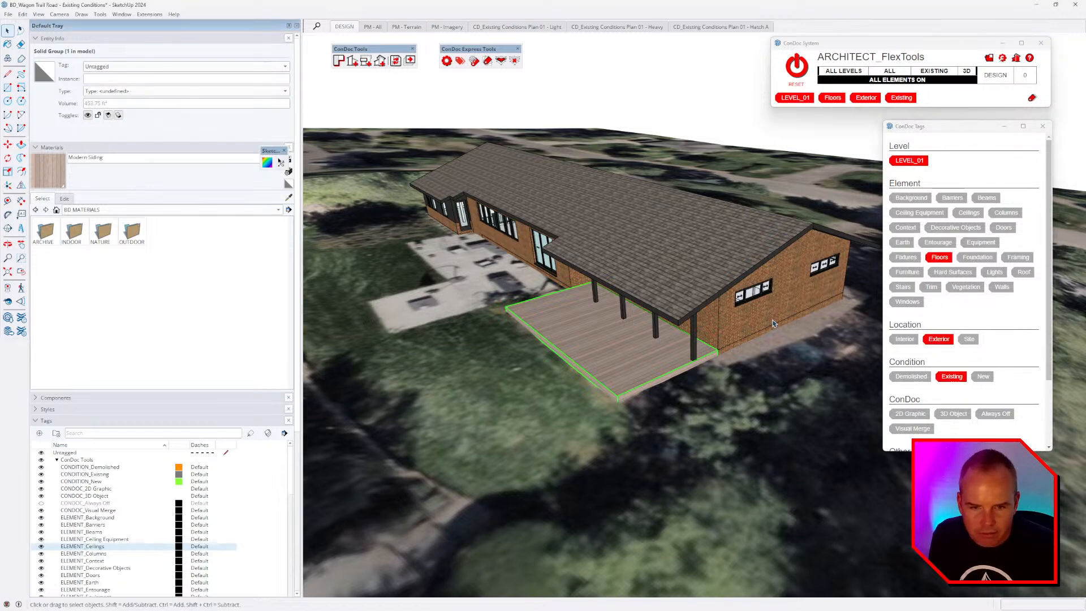
# Reset the ConDoc System display and turn all elements off to isolate the objects that are still untagged.
pyautogui.click(701, 251)
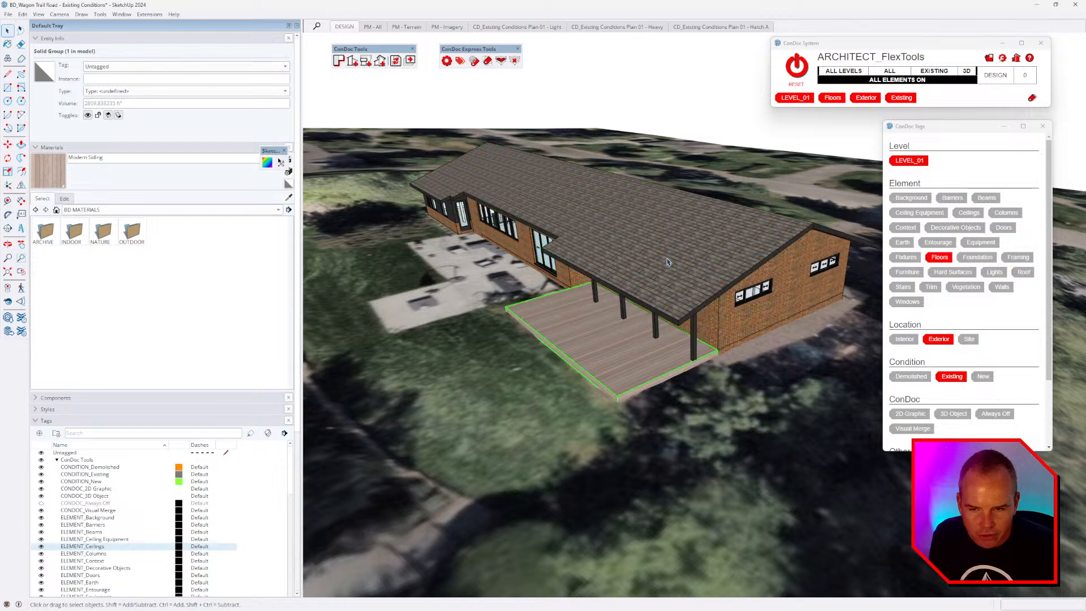
pyautogui.click(799, 71)
pyautogui.click(918, 80)
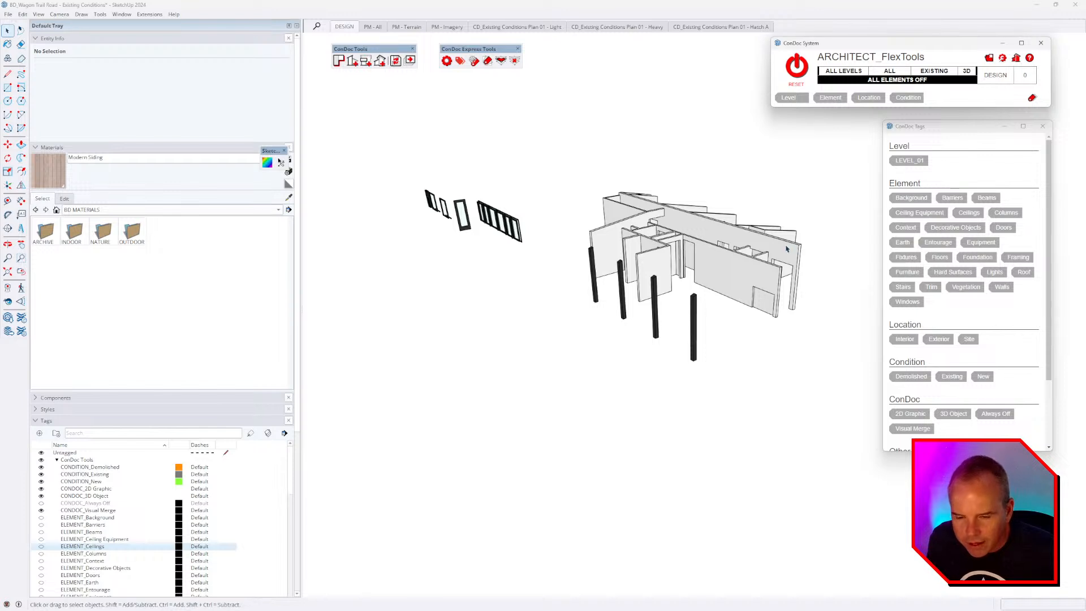
pyautogui.moveTo(814, 255)
pyautogui.mouseDown(button='middle')
pyautogui.moveTo(628, 243)
pyautogui.moveTo(795, 263)
pyautogui.mouseUp(button='middle')
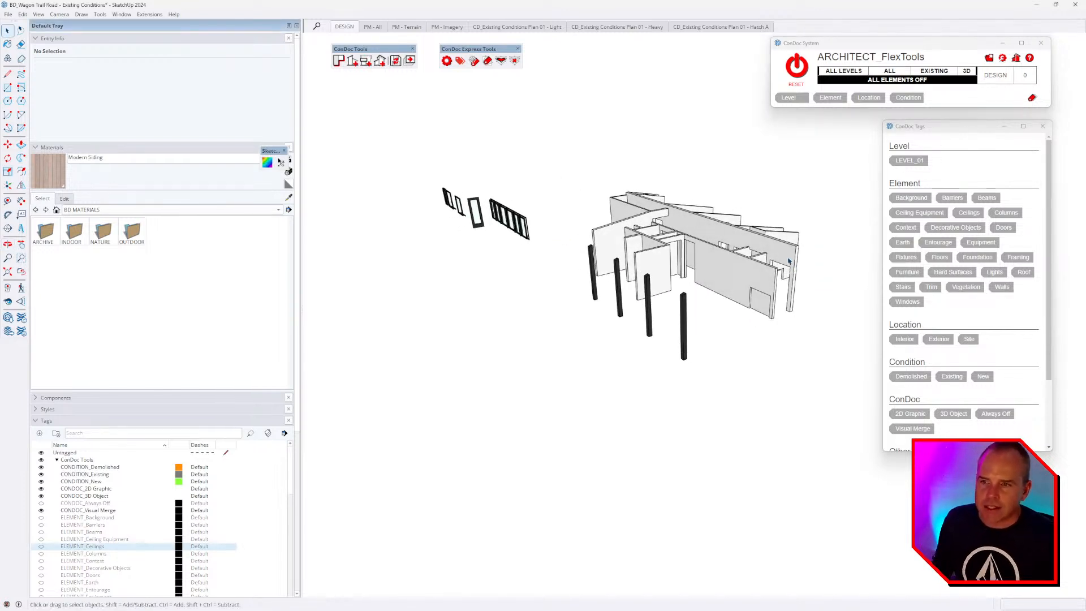
# Select the interior walls group and tag it as LEVEL_01, Walls, Interior and Existing.
pyautogui.click(724, 253)
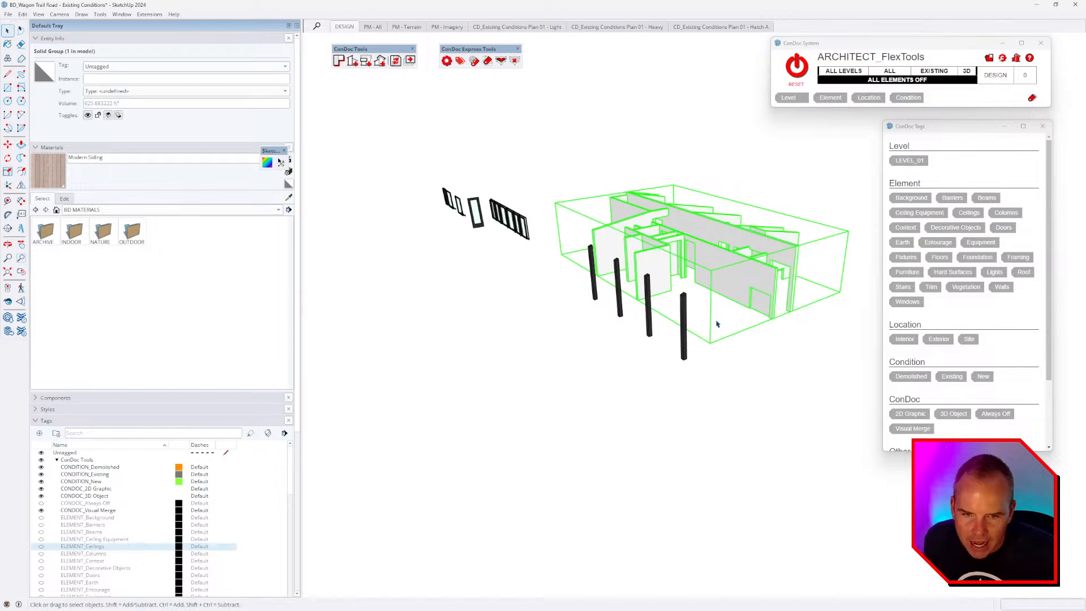
pyautogui.moveTo(737, 262); pyautogui.dragTo(750, 305, button='middle')
pyautogui.click(906, 162)
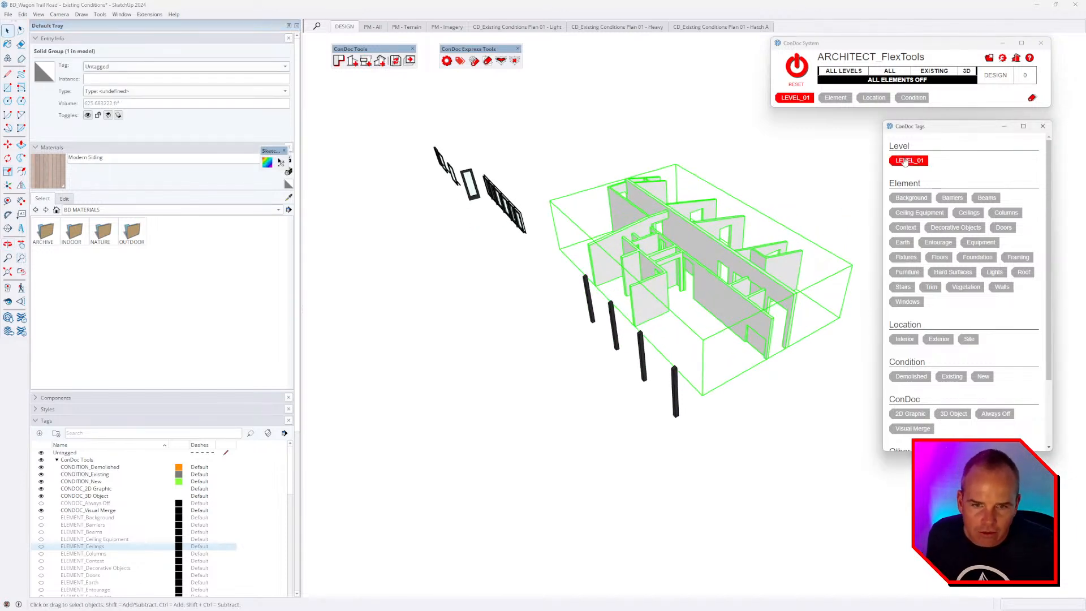
pyautogui.click(1002, 288)
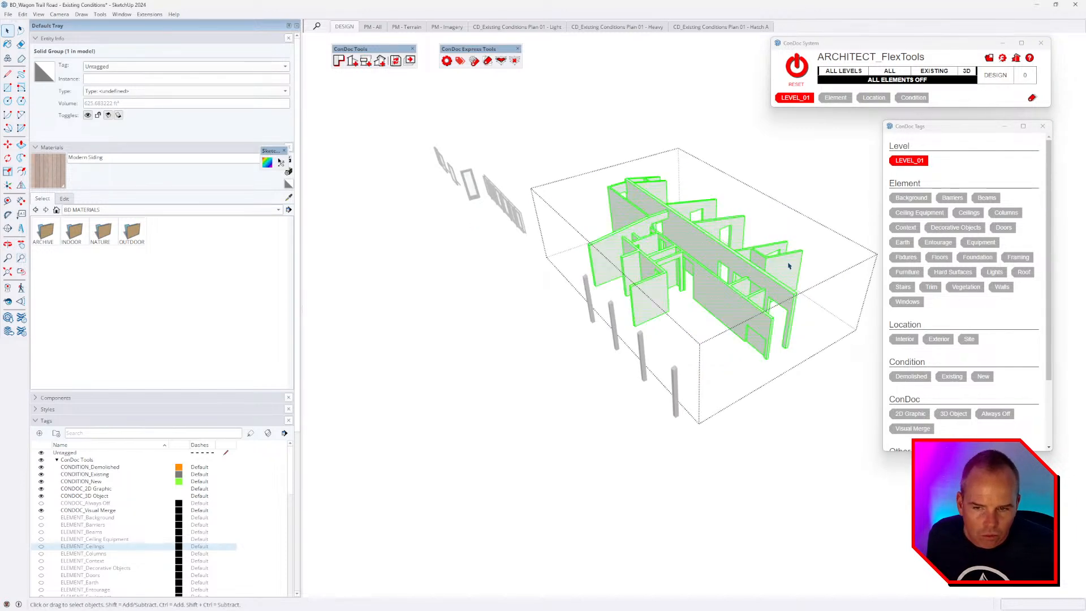
pyautogui.click(789, 266)
pyautogui.click(1002, 287)
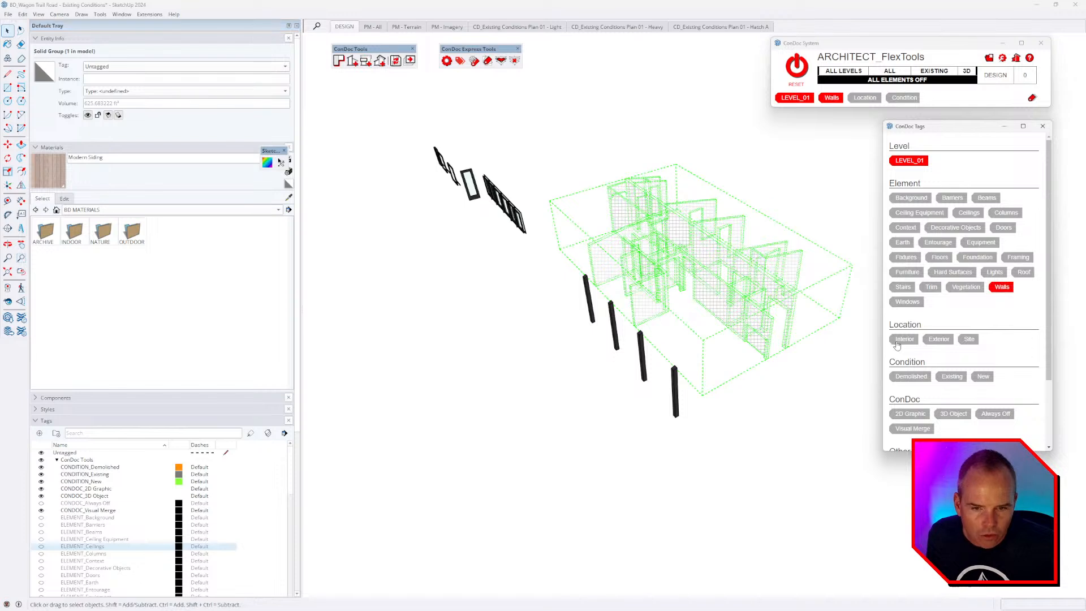
pyautogui.click(905, 339)
pyautogui.click(952, 377)
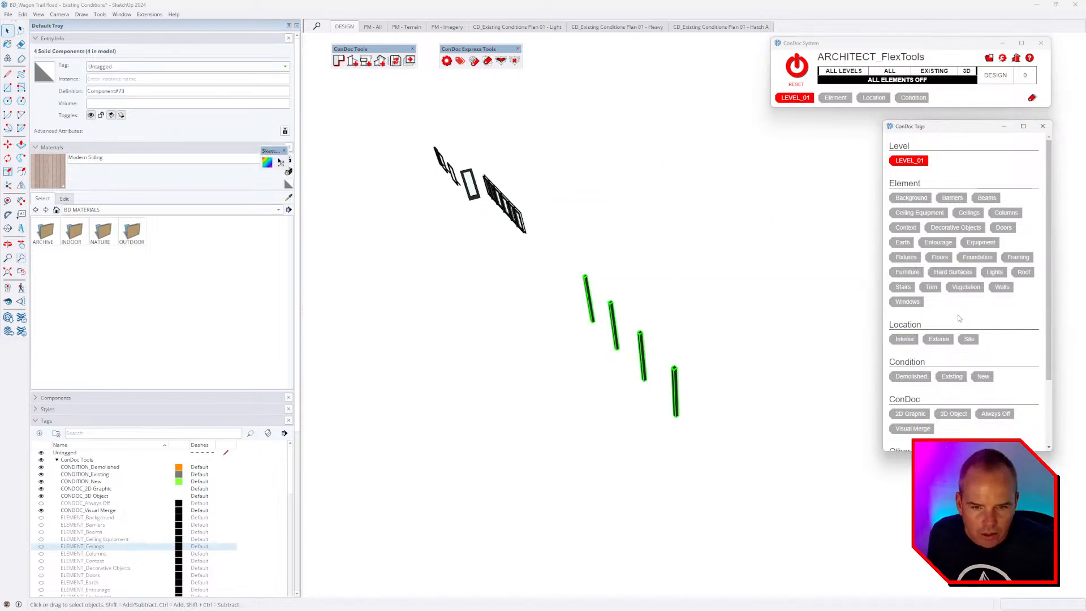
# Tag the four selected porch columns as Columns, Exterior and Existing.
pyautogui.click(1006, 213)
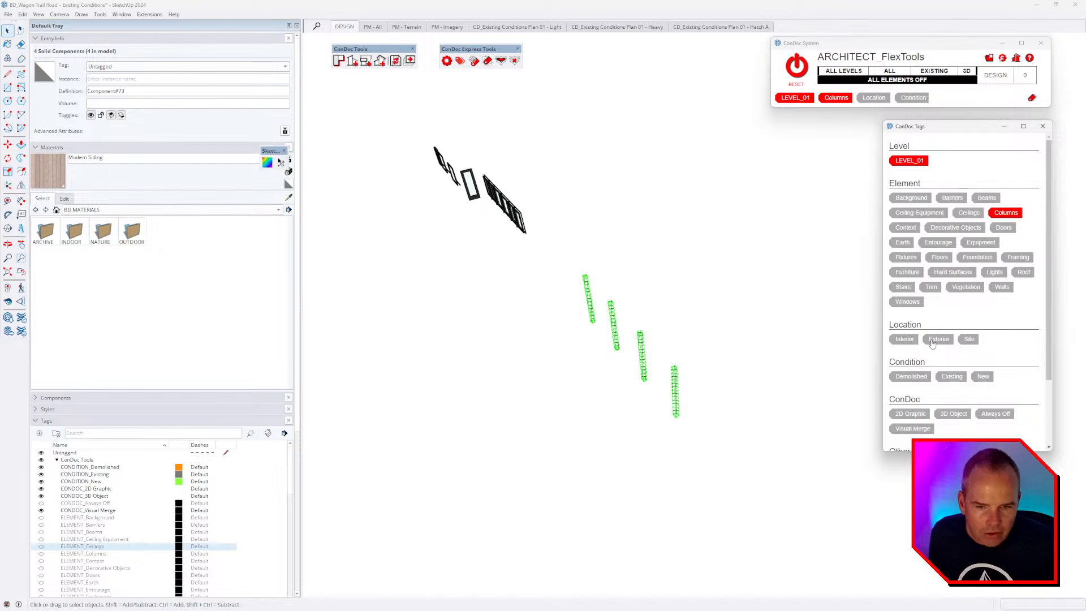
pyautogui.click(939, 339)
pyautogui.click(952, 377)
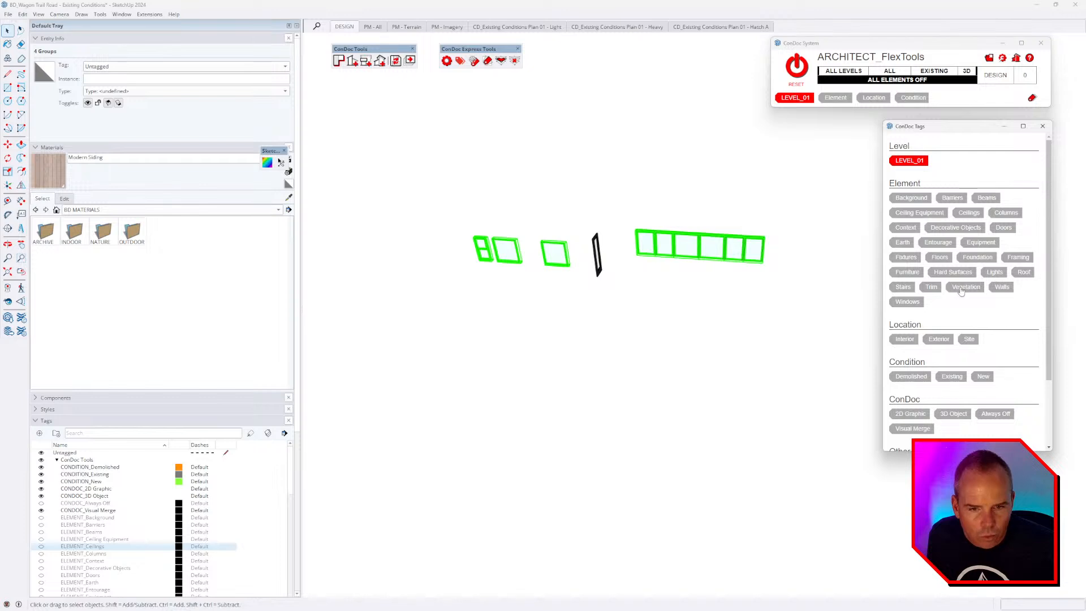
# Tag the four selected window groups as Windows, Exterior and Existing.
pyautogui.click(911, 302)
pyautogui.click(929, 340)
pyautogui.click(953, 377)
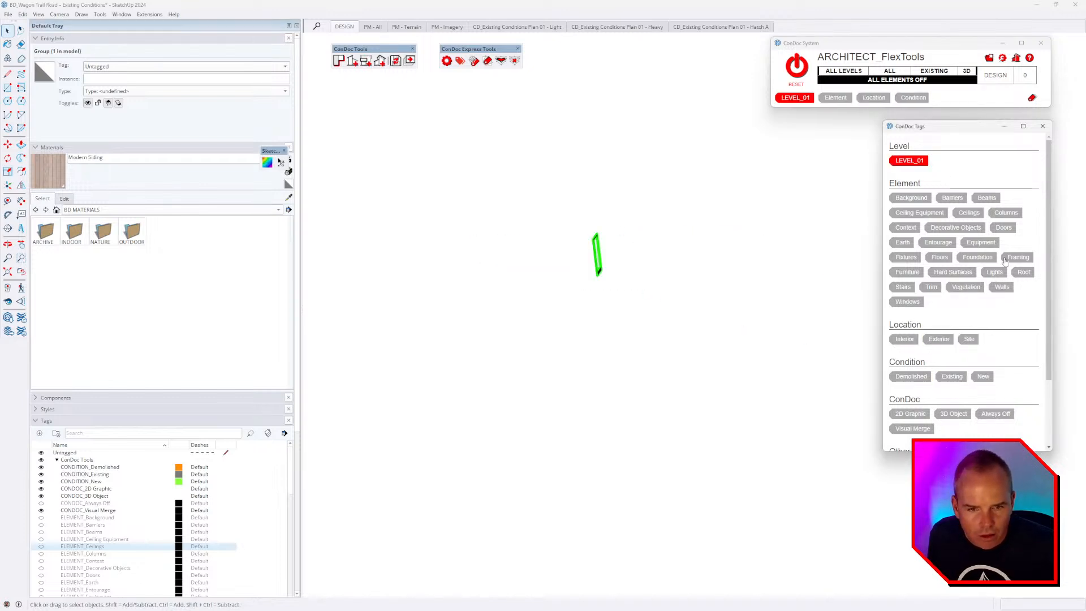
# Tag the remaining door group as Doors, Exterior and Existing.
pyautogui.click(1004, 228)
pyautogui.click(939, 339)
pyautogui.click(950, 377)
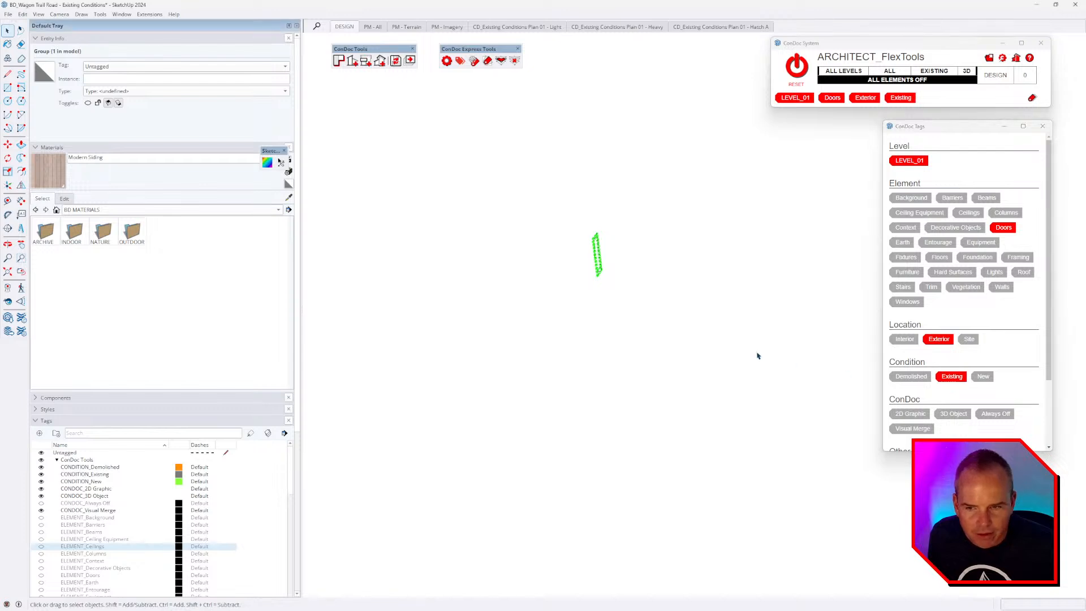
# Reset the ConDoc System display to bring back the tagged elements and view the whole house.
pyautogui.click(795, 78)
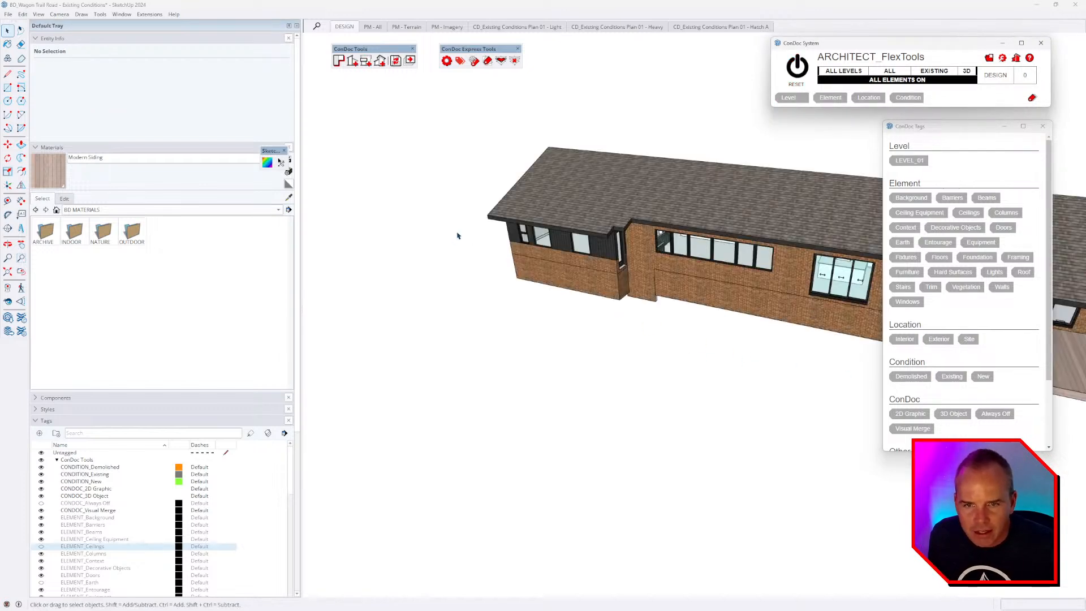
pyautogui.scroll(-3, 458, 235)
pyautogui.moveTo(786, 136); pyautogui.dragTo(739, 262, button='middle')
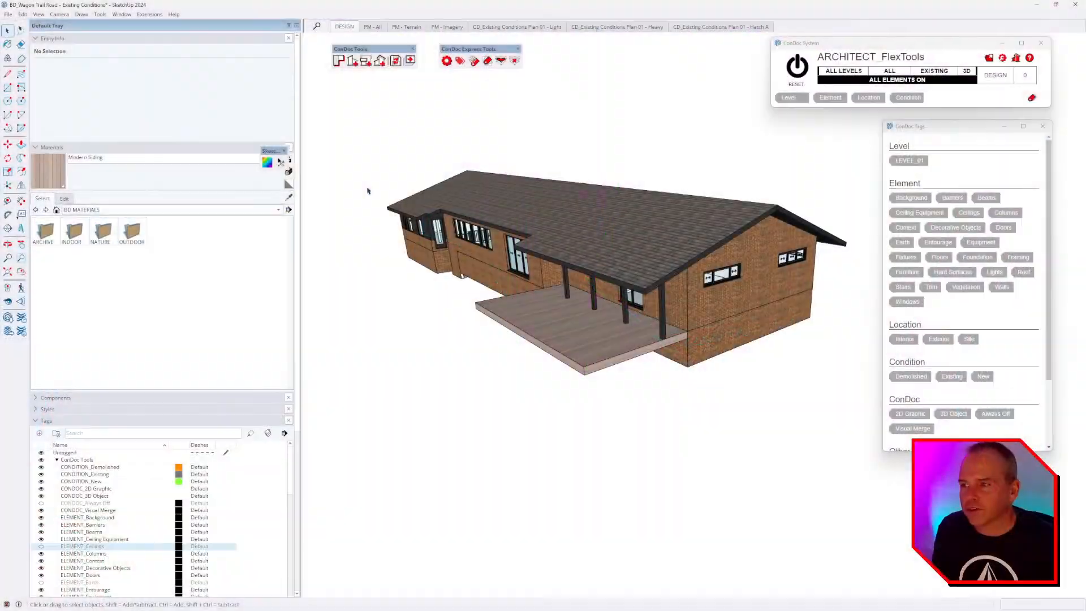
# Select the roof group, examine its assigned ConDoc tags and the native tag list, and clear the selection.
pyautogui.click(430, 198)
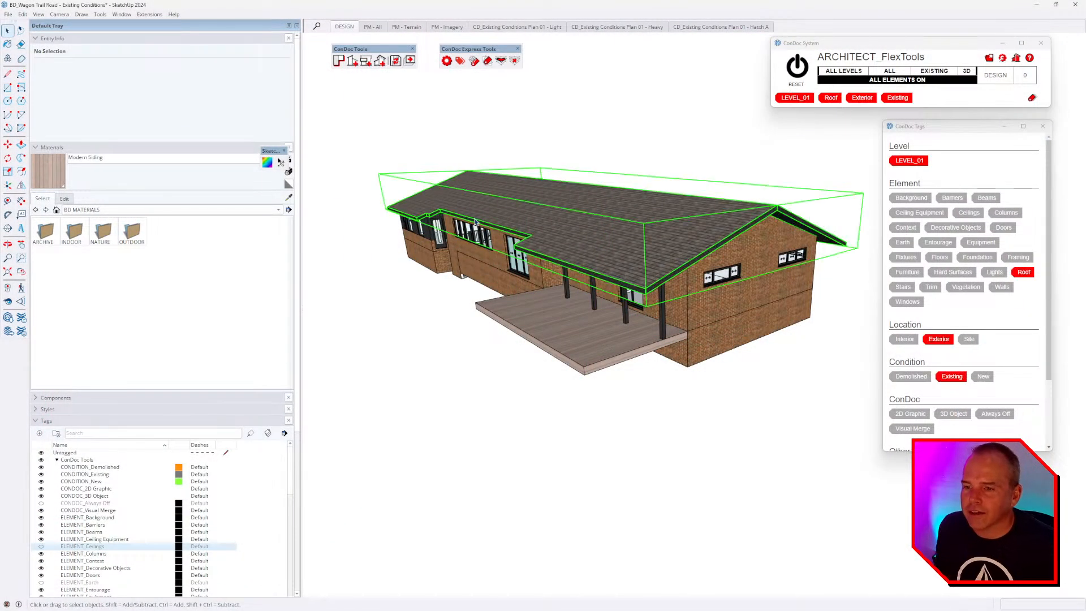
pyautogui.click(106, 65)
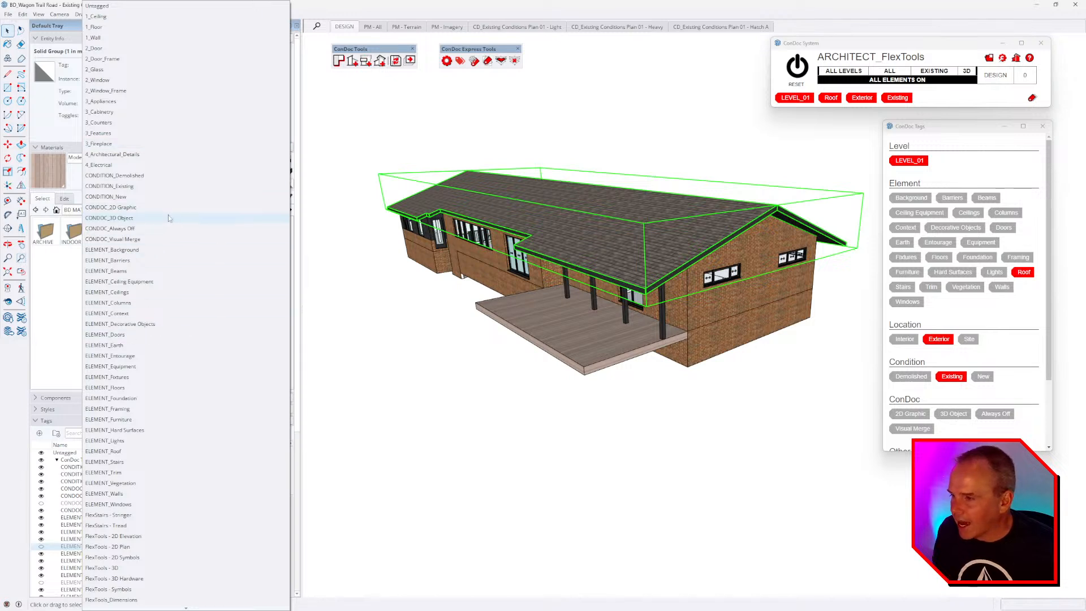
pyautogui.click(506, 465)
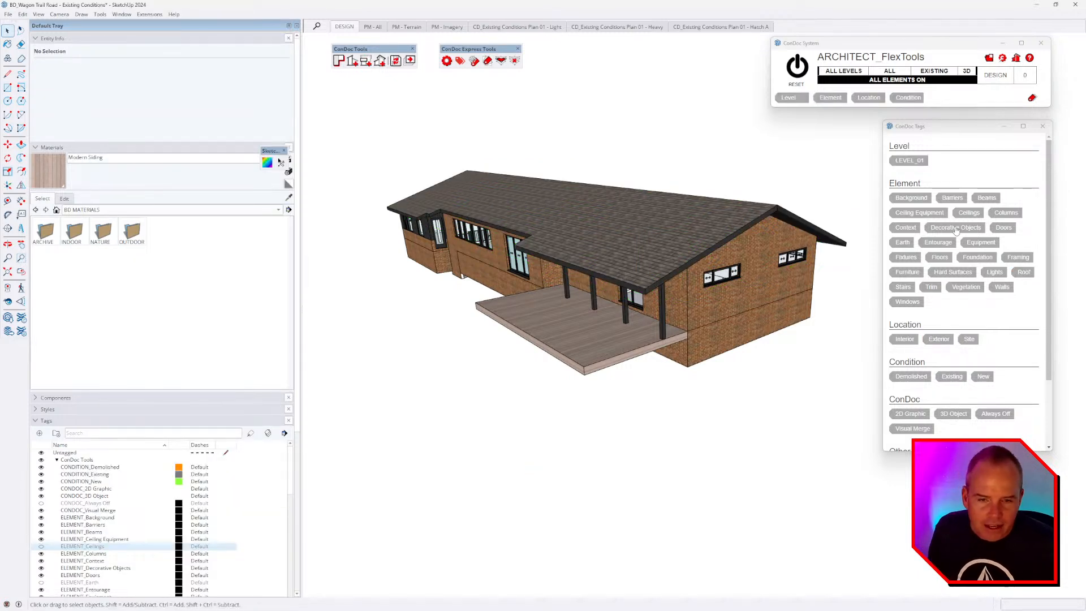
# Remove the Roof, Exterior and Existing tags from the roof group.
pyautogui.click(705, 213)
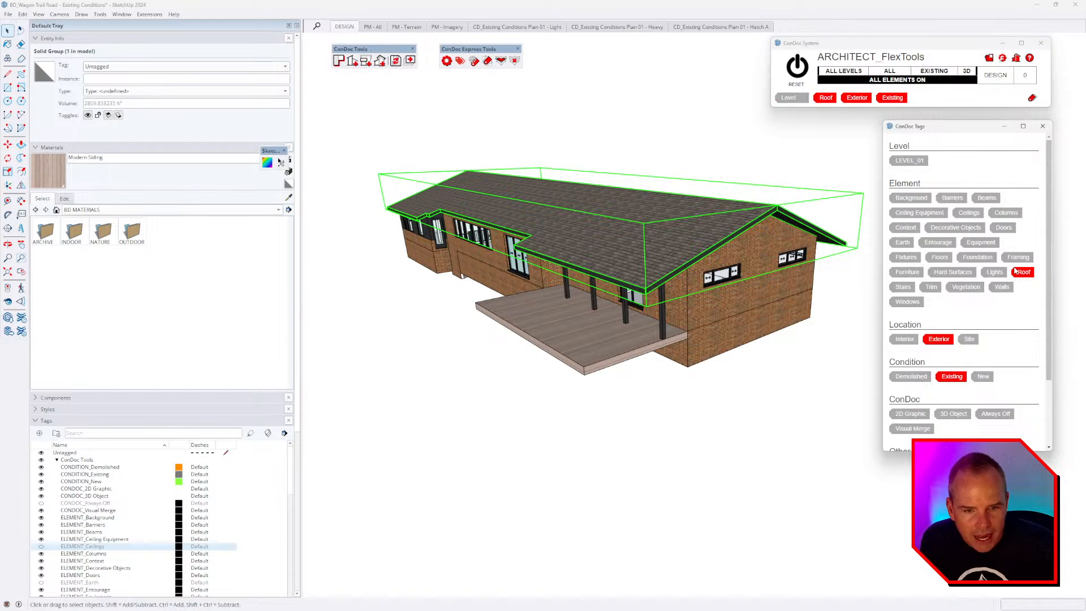
pyautogui.click(1023, 272)
pyautogui.click(937, 340)
pyautogui.click(952, 377)
# Tag the roof group as LEVEL_01, Roof, Exterior and Existing, and check the tags assigned across the whole model.
pyautogui.click(909, 161)
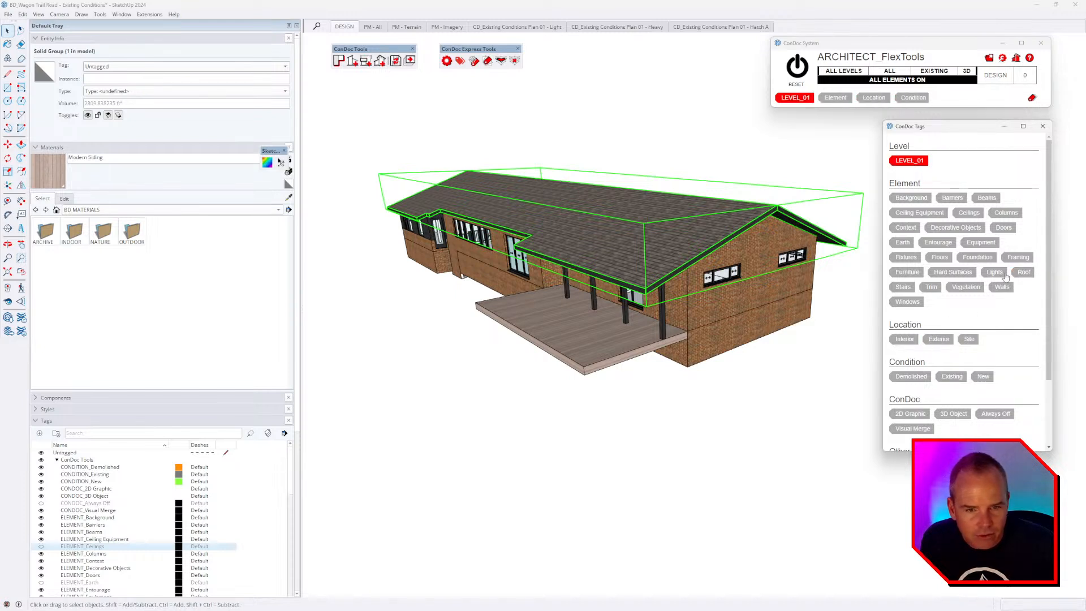
pyautogui.click(1024, 273)
pyautogui.click(939, 340)
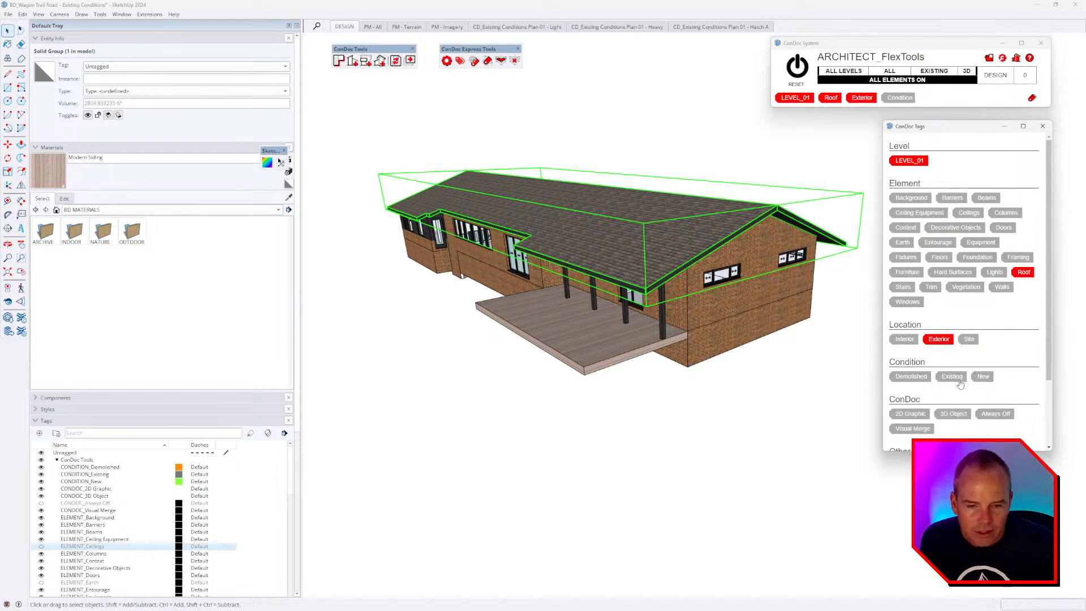
pyautogui.click(771, 417)
pyautogui.hotkey('ctrl', 'a')
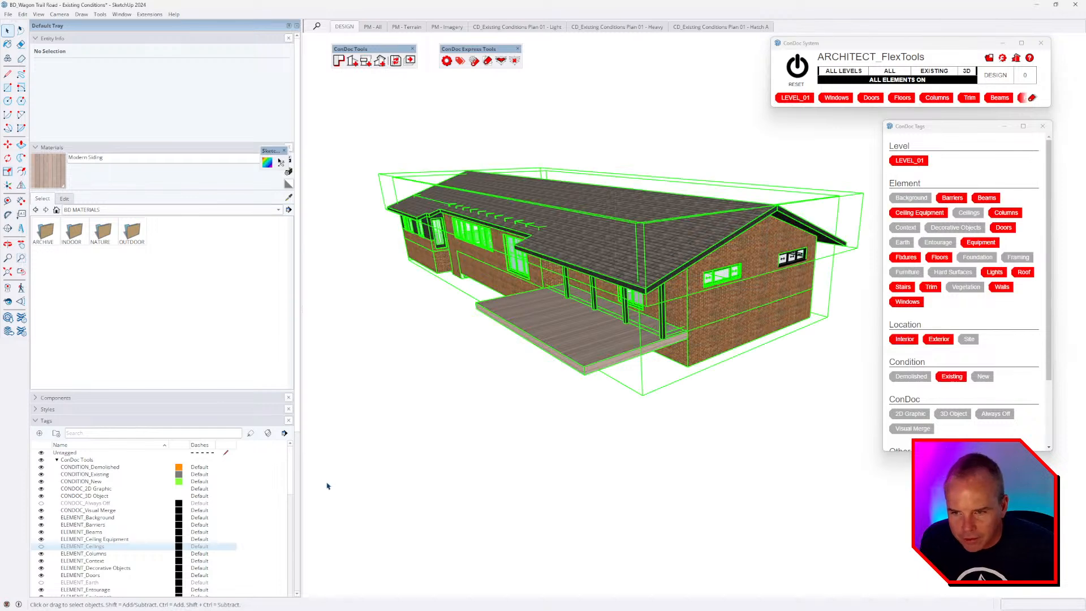
pyautogui.click(612, 427)
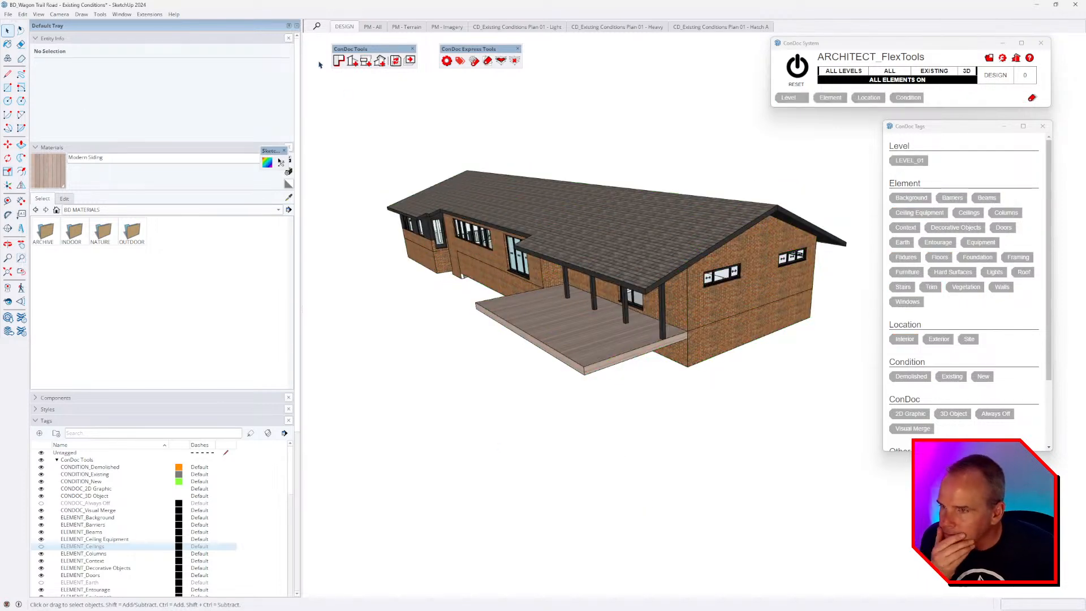
# Save the model and turn on all ConDoc elements to show the house with its surrounding terrain.
pyautogui.click(10, 15)
pyautogui.click(23, 57)
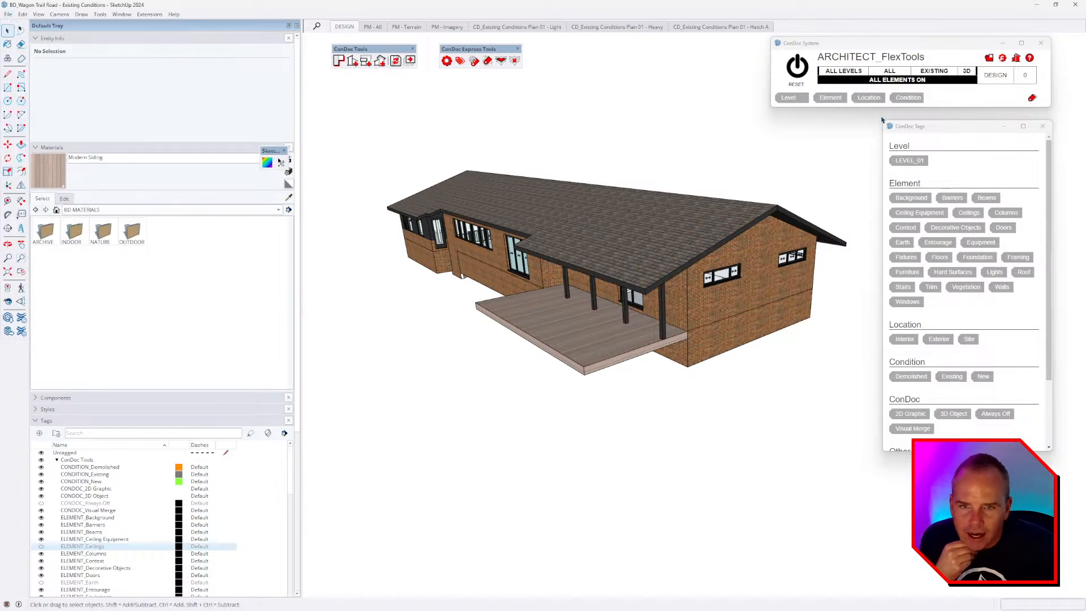
pyautogui.click(798, 68)
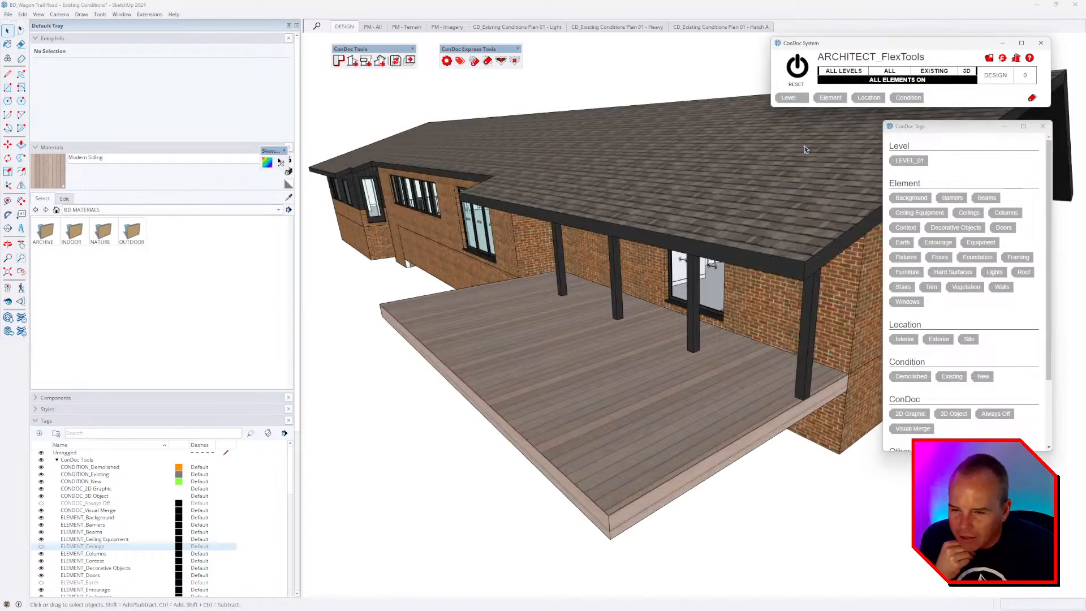
pyautogui.click(905, 80)
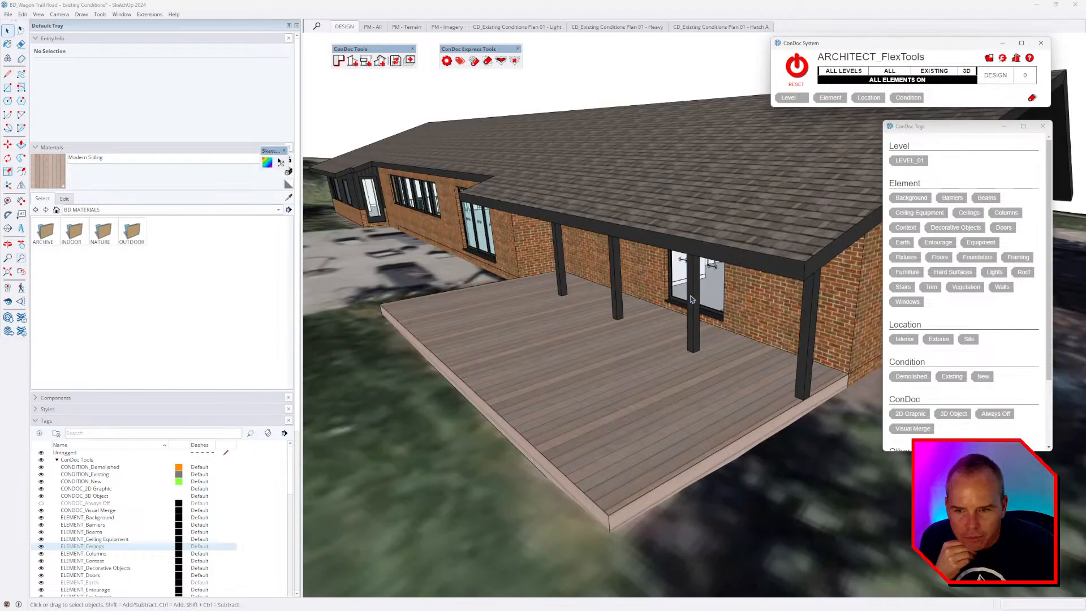
pyautogui.scroll(-3, 691, 298)
pyautogui.moveTo(691, 298); pyautogui.dragTo(725, 322, button='middle')
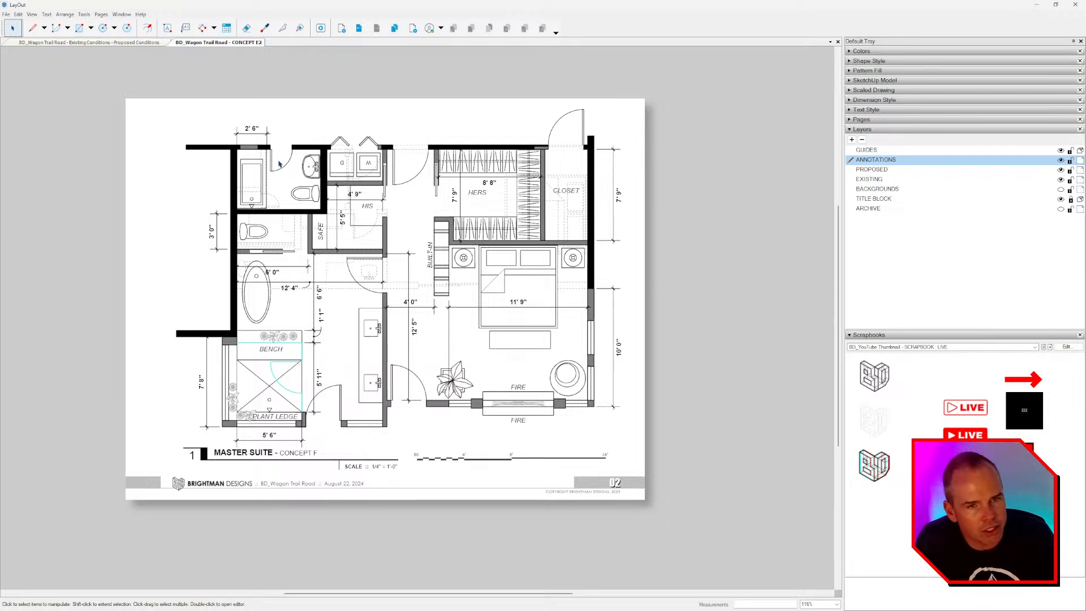
# Switch to LayOut and view the Existing Conditions - Proposed Conditions demolition plan alongside the CONCEPT E2 master suite plan.
pyautogui.click(129, 43)
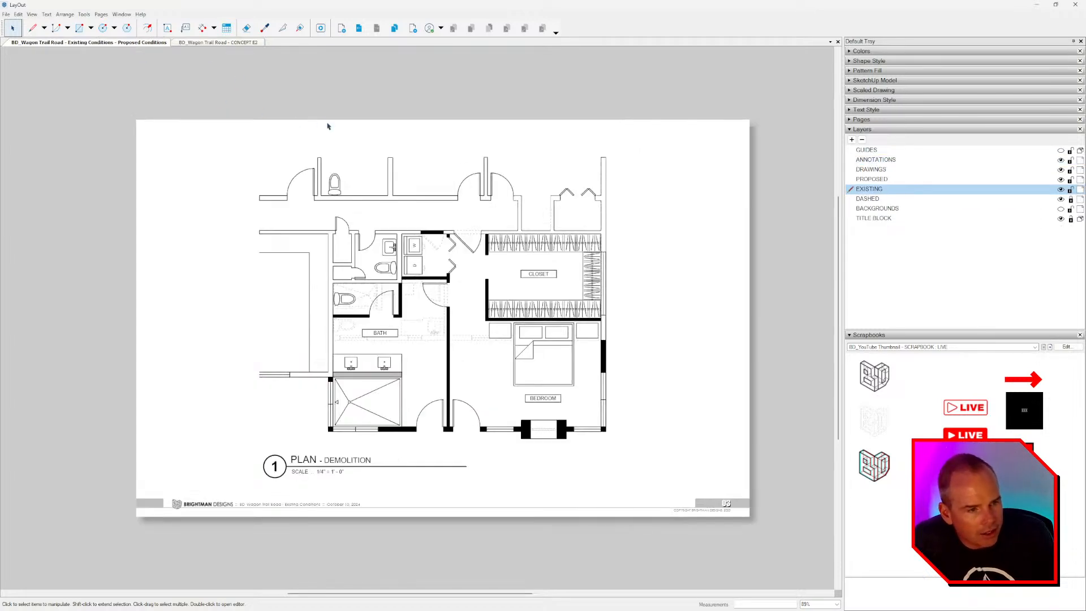
pyautogui.click(218, 44)
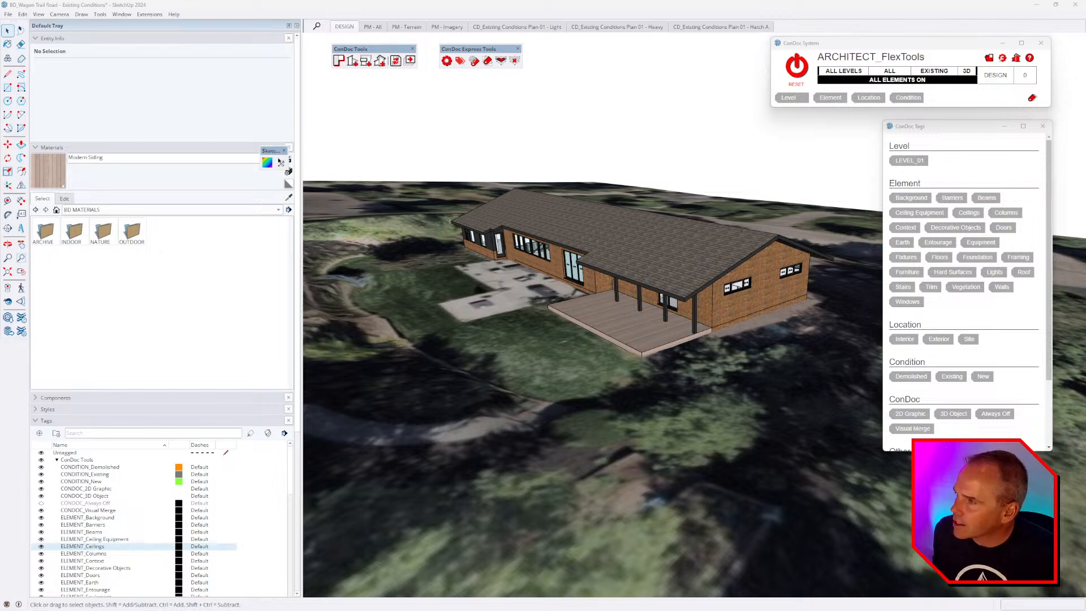
# Switch to ChatGPT, ask "Do you know why this cad and 3d softwares are single threaded" and read the whole answer.
pyautogui.moveTo(0, 79); pyautogui.dragTo(560, 80)
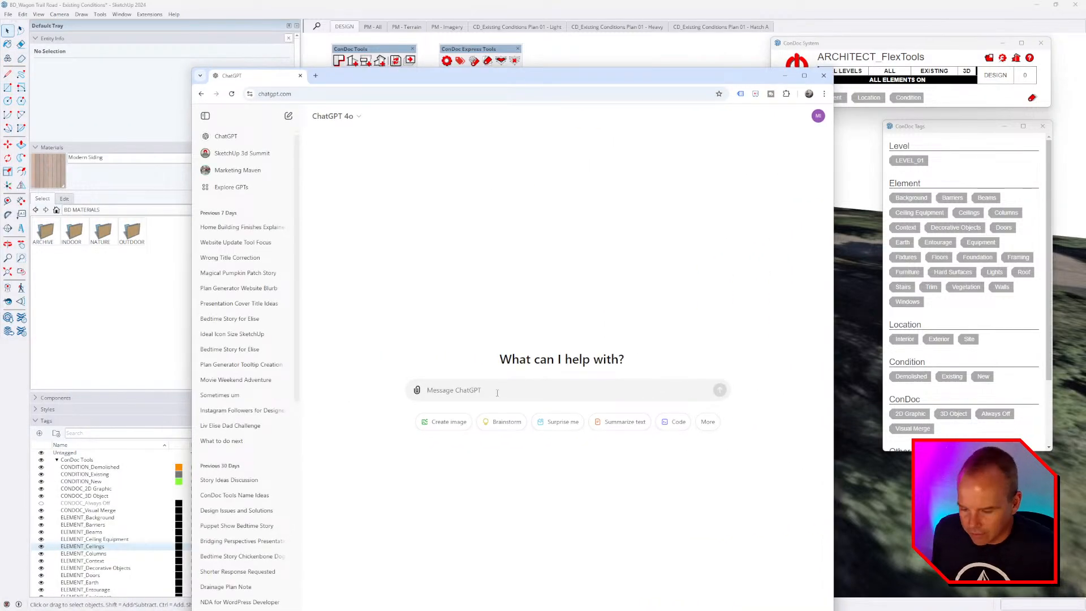
pyautogui.write('Do you know why this cad and 3d softwares are single threaded')
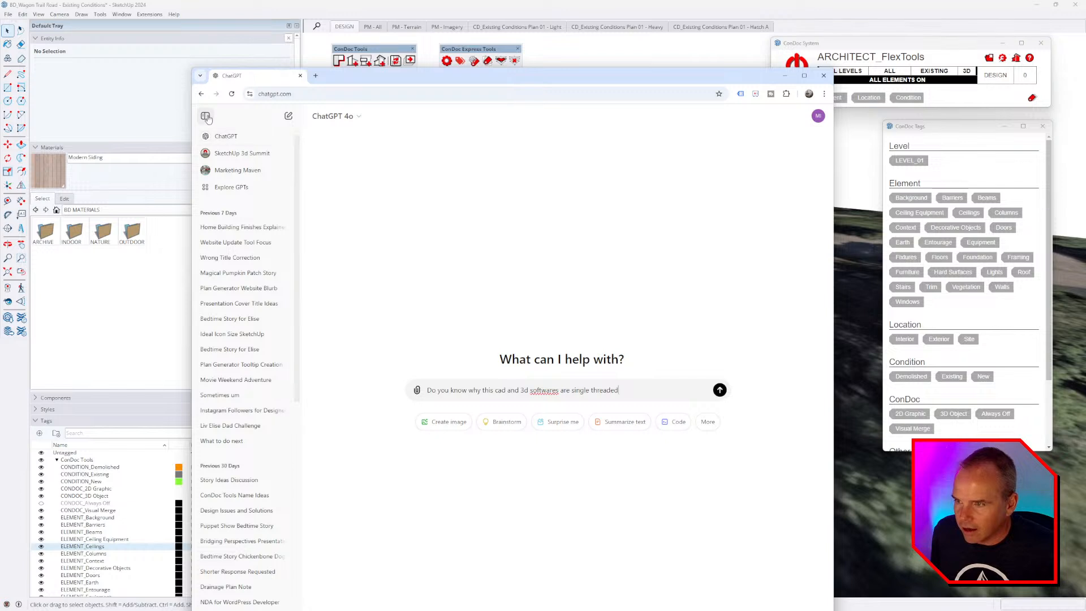
pyautogui.click(206, 116)
pyautogui.click(664, 389)
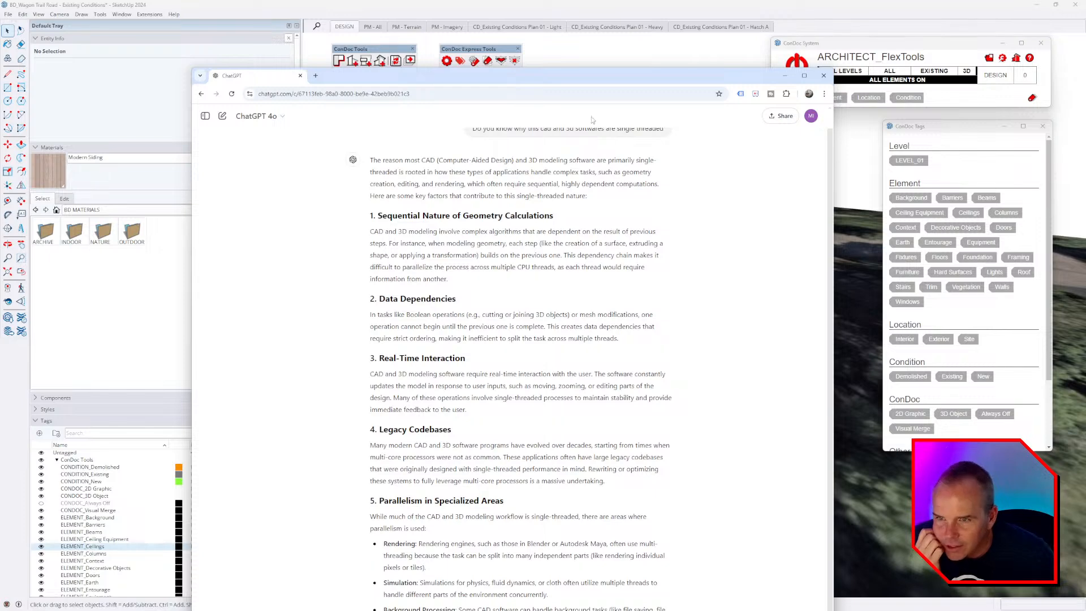
pyautogui.moveTo(593, 76); pyautogui.dragTo(587, 35)
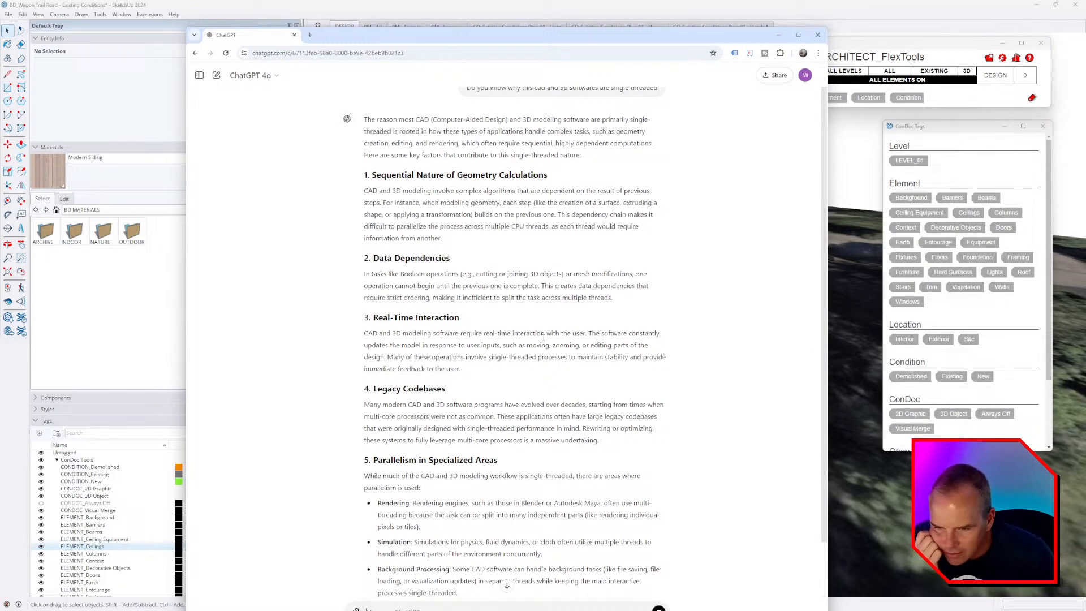
pyautogui.scroll(-2, 621, 342)
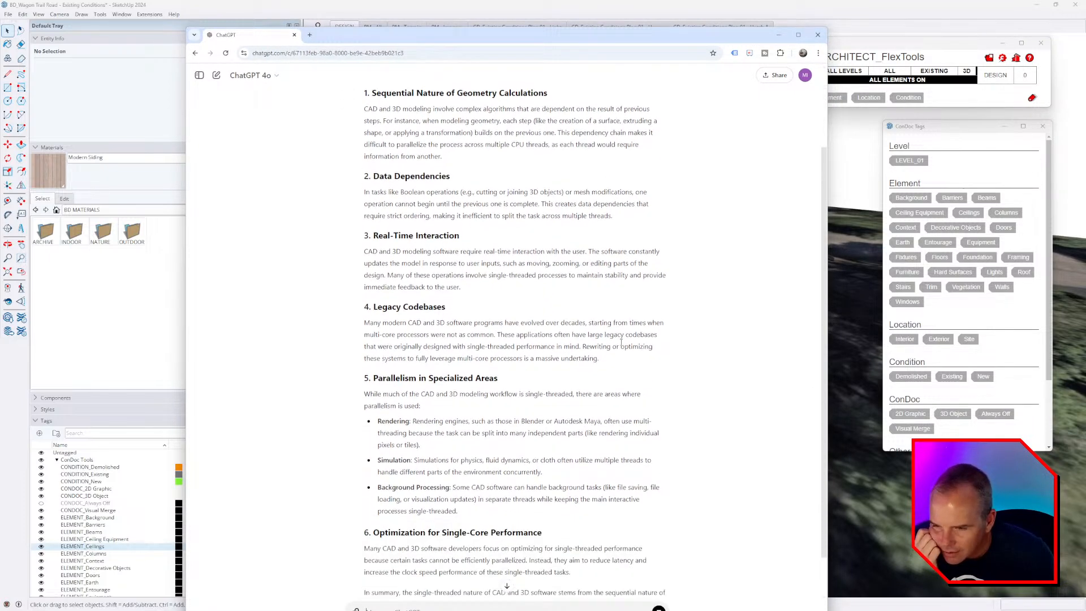
pyautogui.tripleClick(412, 330)
pyautogui.click(723, 389)
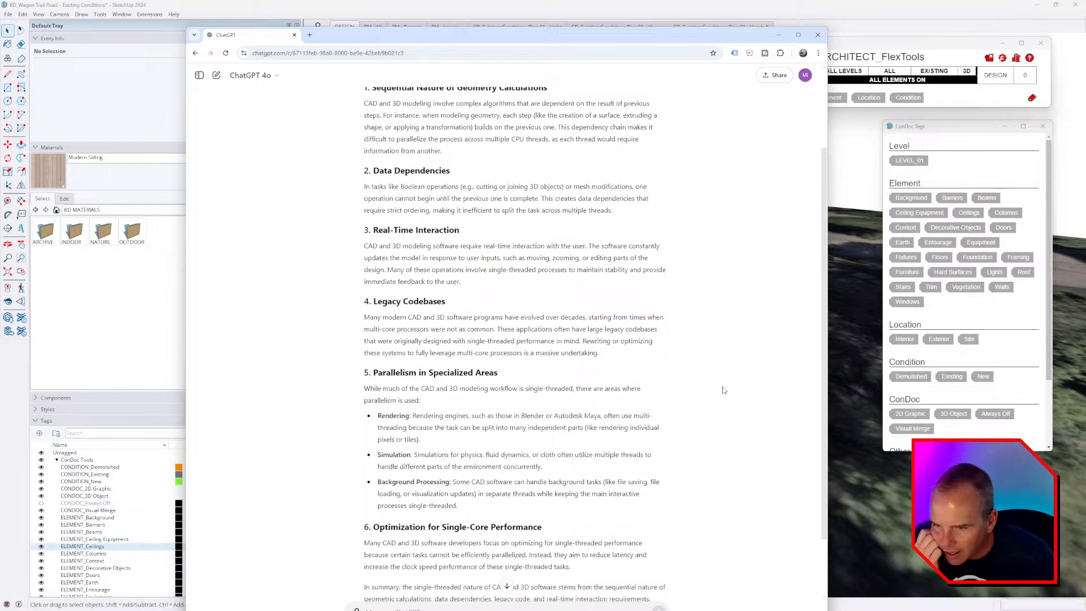
pyautogui.scroll(-2, 723, 391)
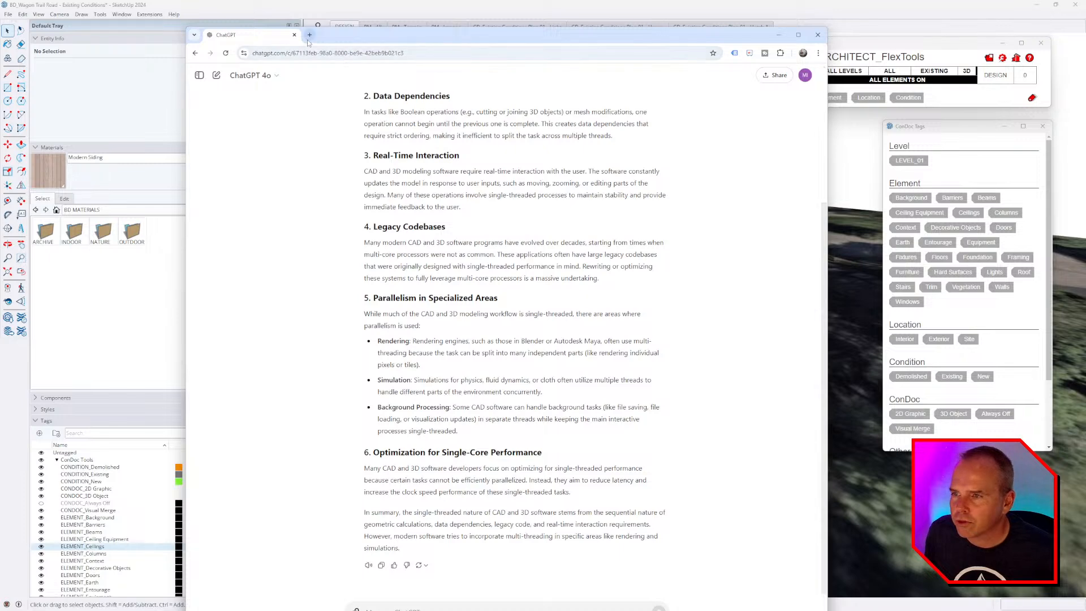
# Search Google in a new tab for the same single-threaded CAD question and expand the AI Overview.
pyautogui.hotkey('ctrl', 't')
pyautogui.write('Do you know why this cad and 3d softwares are single threaded')
pyautogui.press('Return')
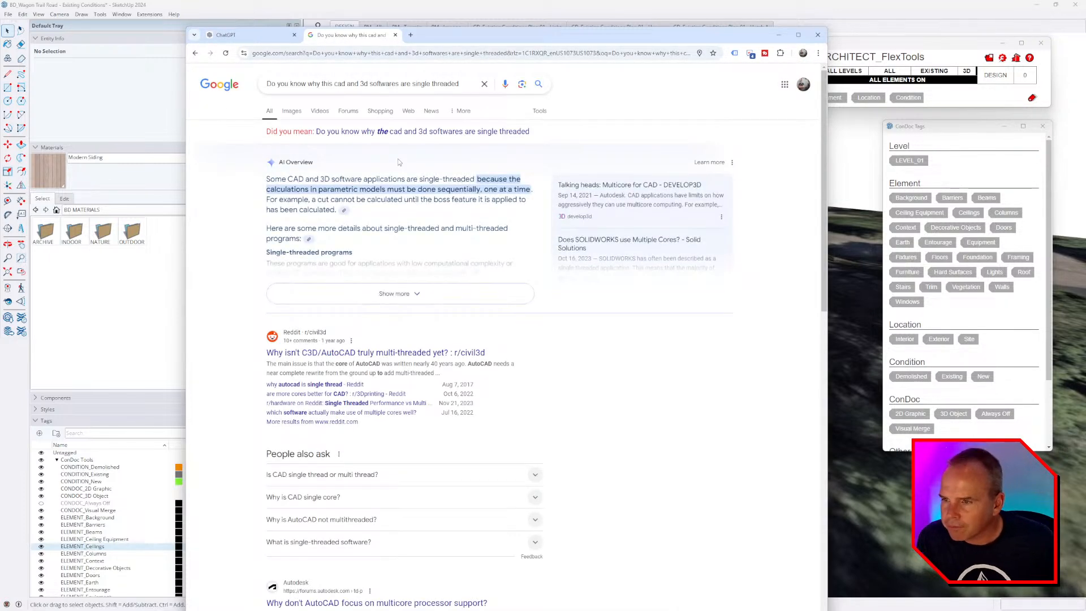
pyautogui.click(410, 293)
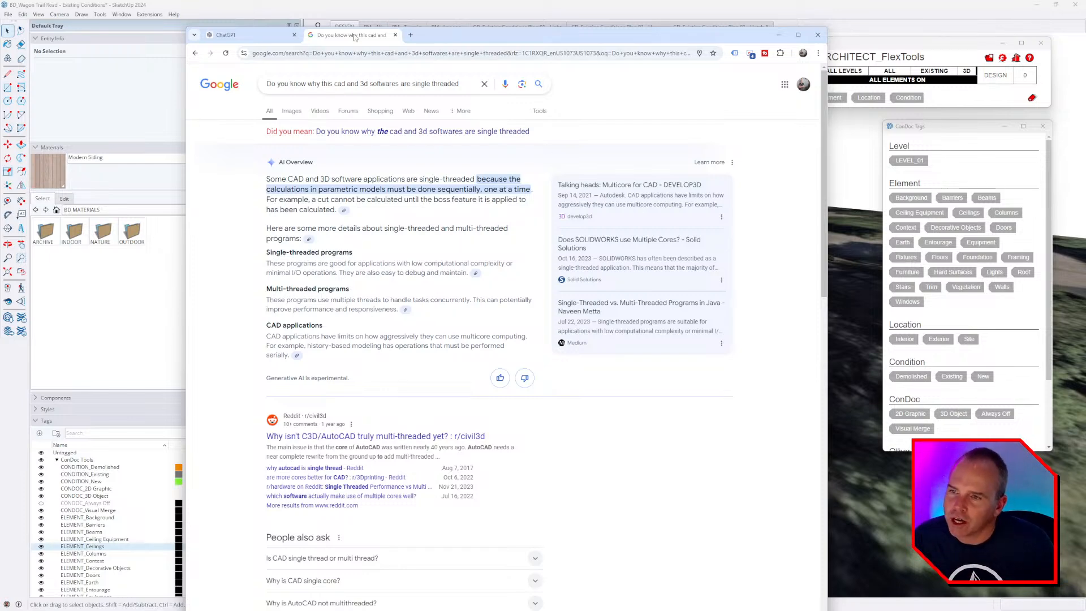
# Place the Google results in a separate window beside ChatGPT and compare both answers and the listed web results.
pyautogui.moveTo(354, 35); pyautogui.dragTo(1085, 82)
pyautogui.click(132, 130)
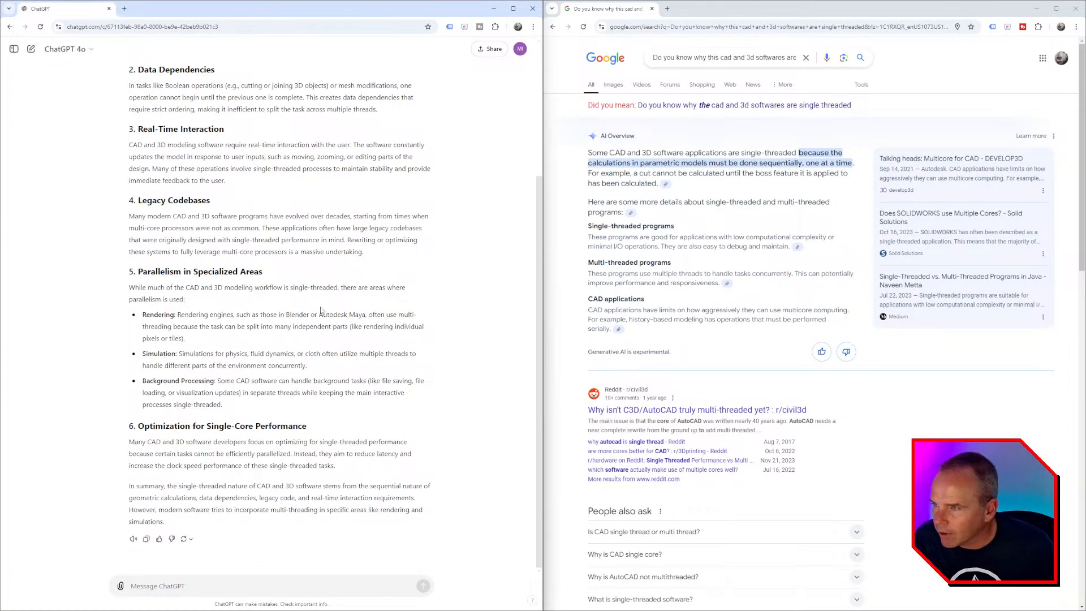
pyautogui.scroll(3, 320, 313)
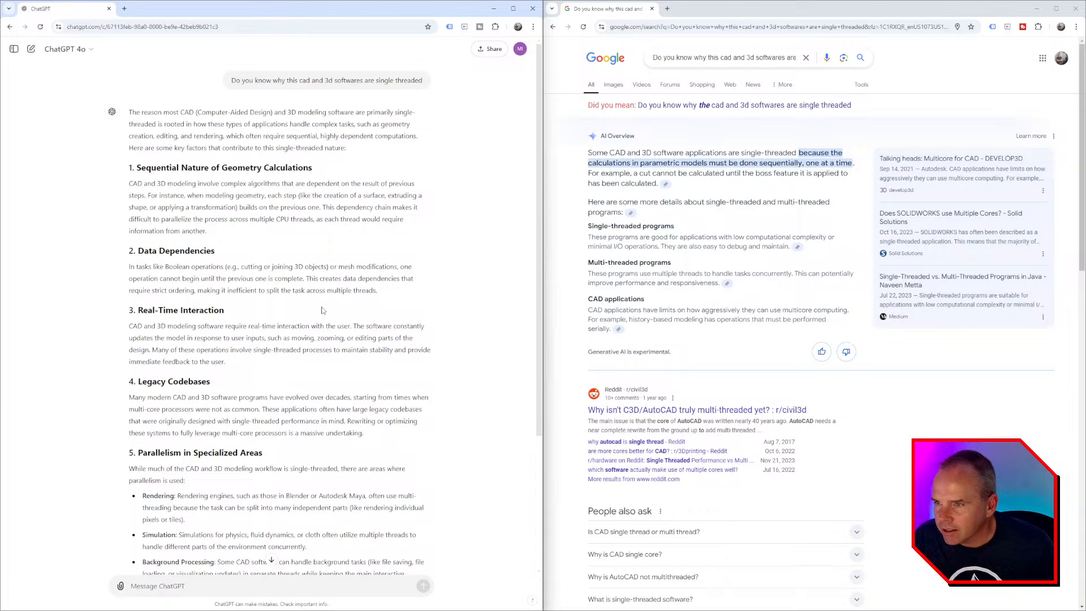
pyautogui.scroll(-3, 322, 310)
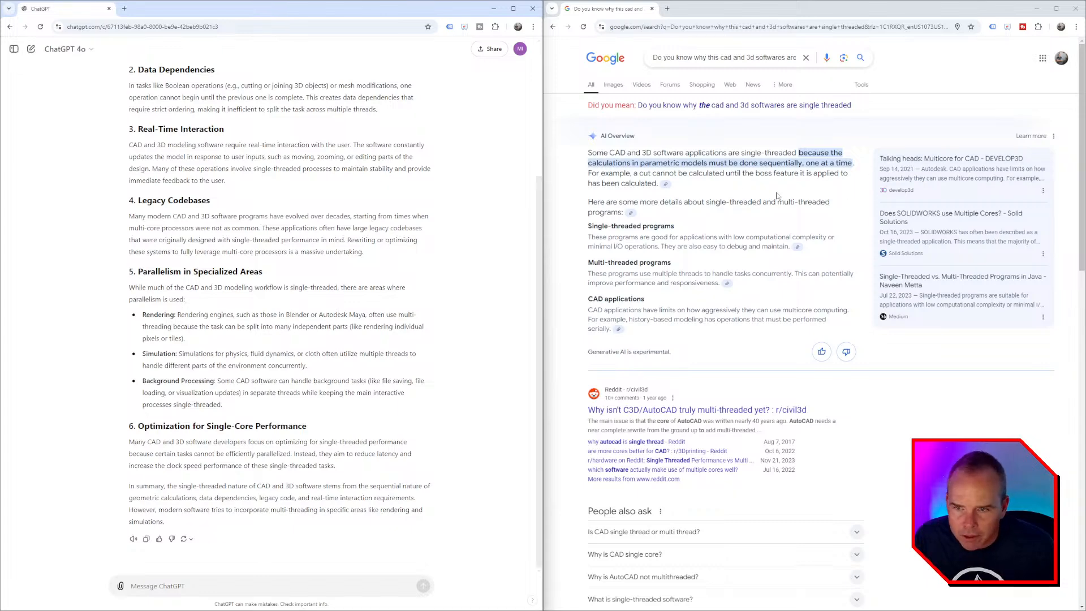
pyautogui.scroll(-7, 685, 362)
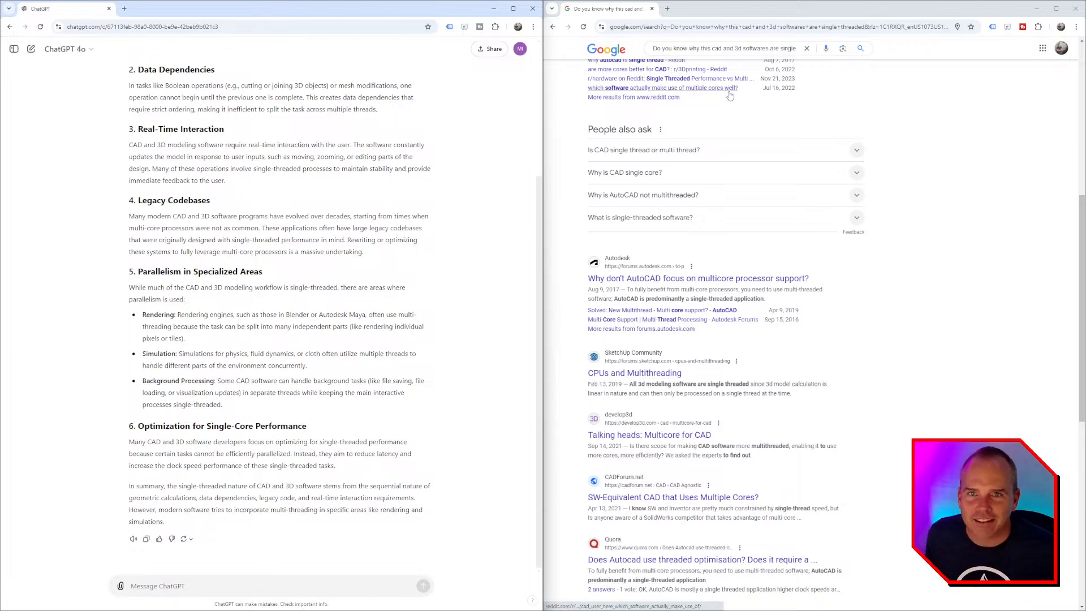
# Close the ChatGPT and Google windows and return to a closer view of the house model in SketchUp.
pyautogui.click(533, 9)
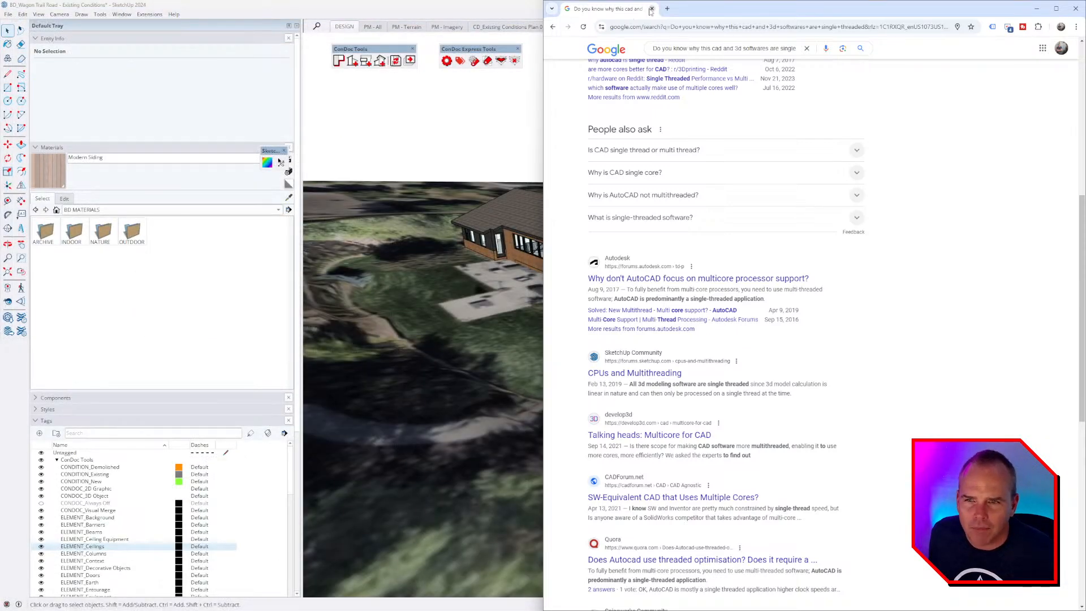
pyautogui.click(651, 9)
pyautogui.scroll(3, 685, 263)
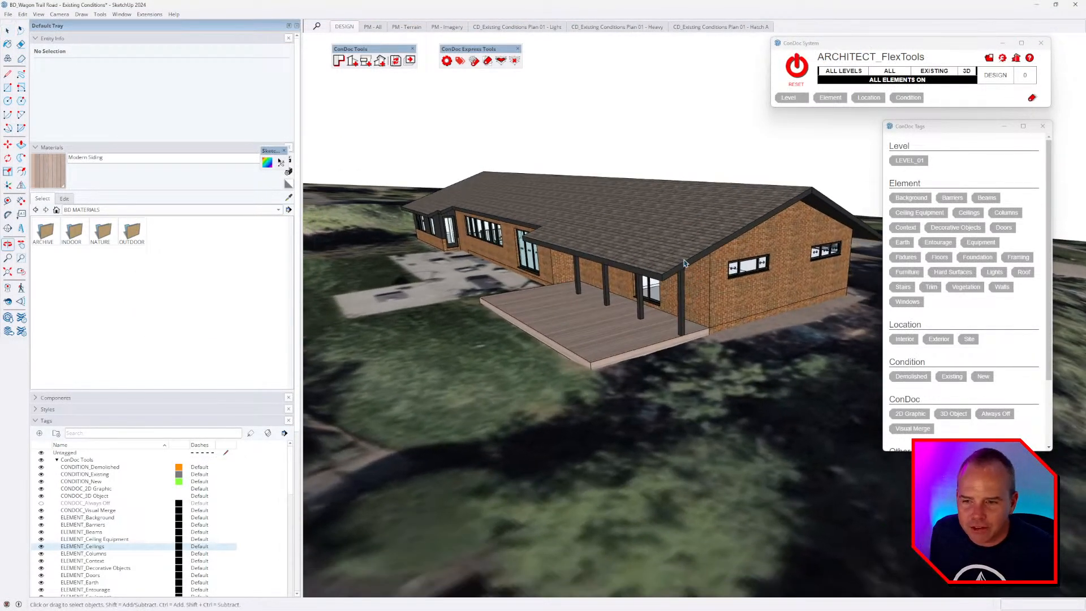
pyautogui.press('space')
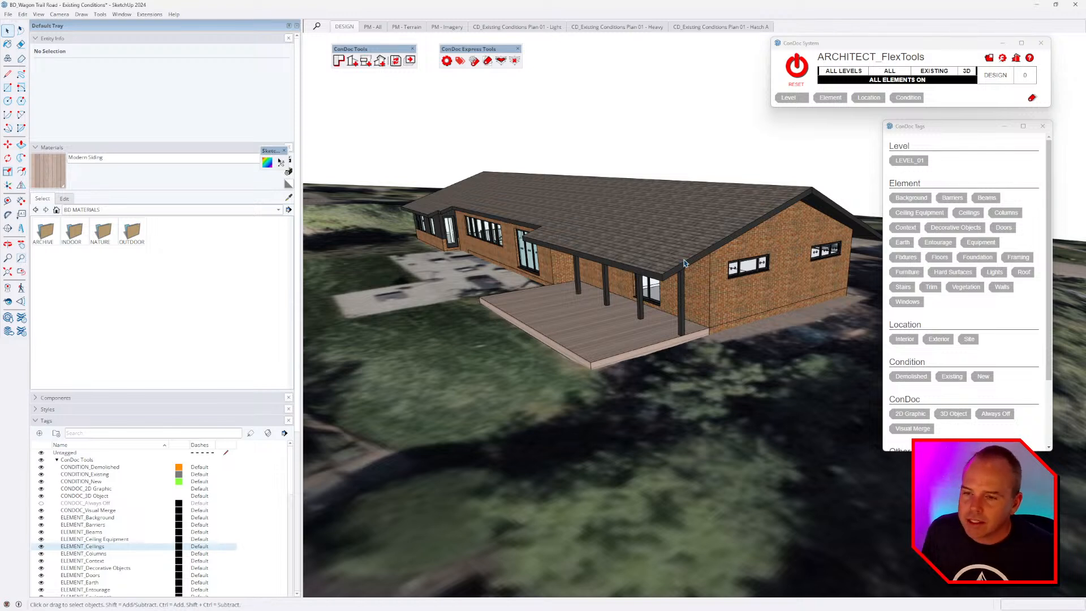
pyautogui.moveTo(707, 293); pyautogui.dragTo(699, 301, button='middle')
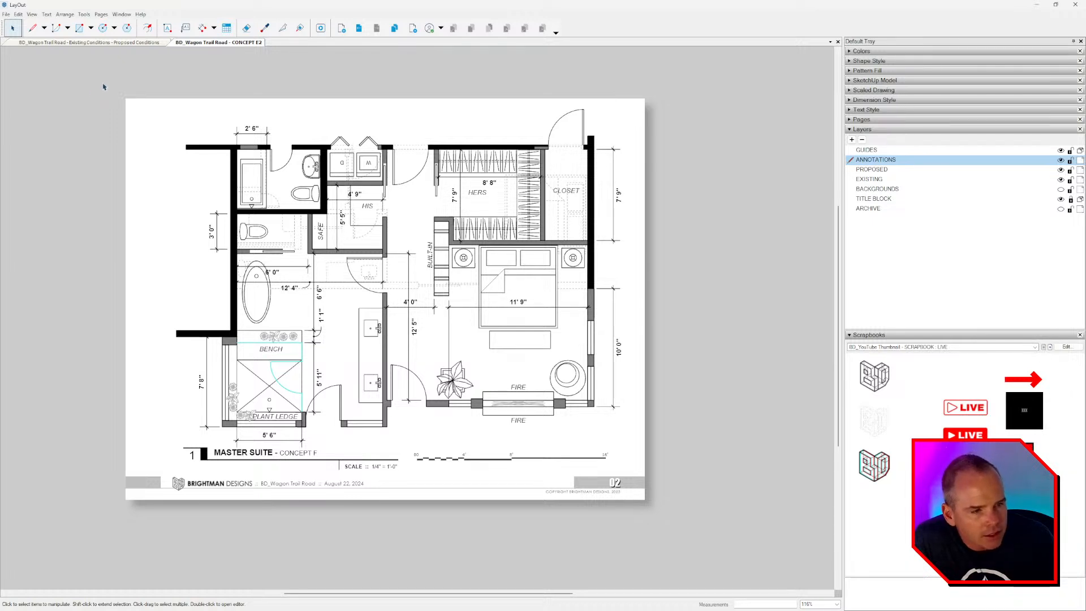
# In LayOut's Existing Conditions - Proposed Conditions document, start a PDF export and browse to BD LIVE!, 007, PROJECT FILES, EXPORTS.
pyautogui.click(113, 43)
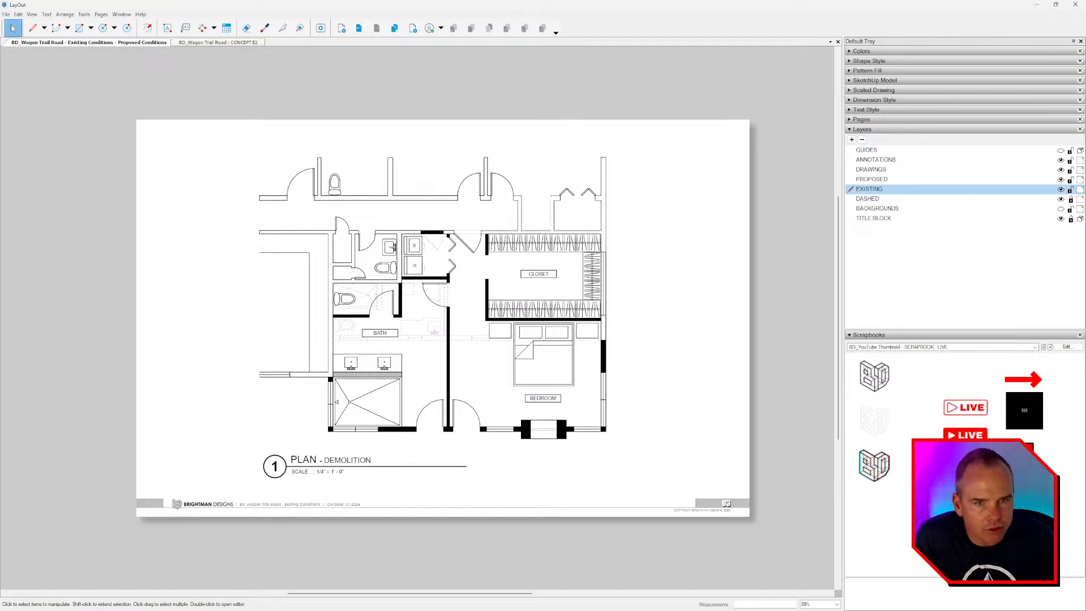
pyautogui.click(7, 15)
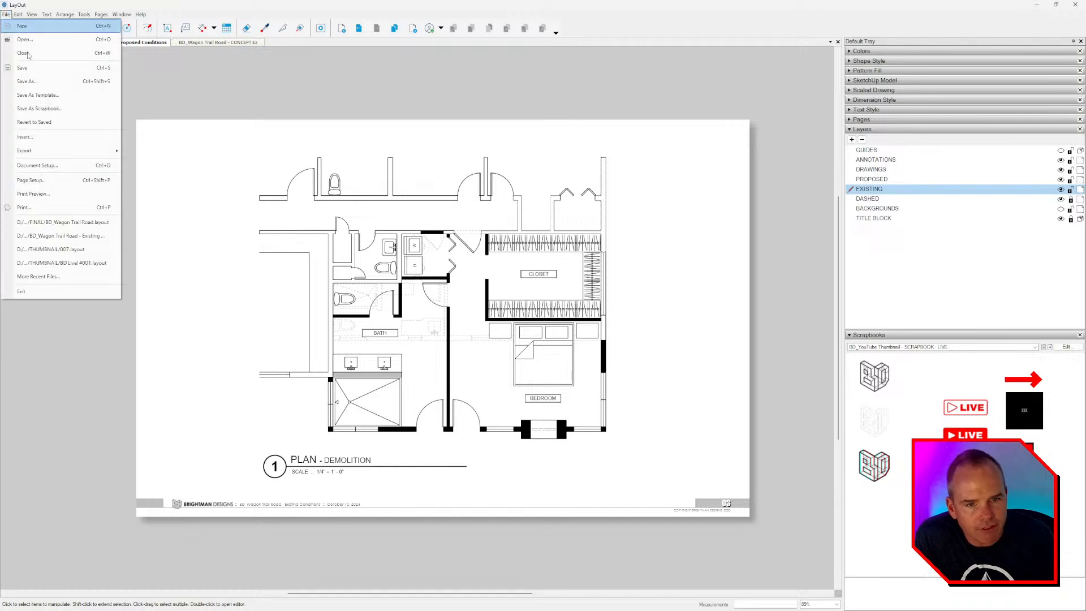
pyautogui.moveTo(34, 148)
pyautogui.click(148, 164)
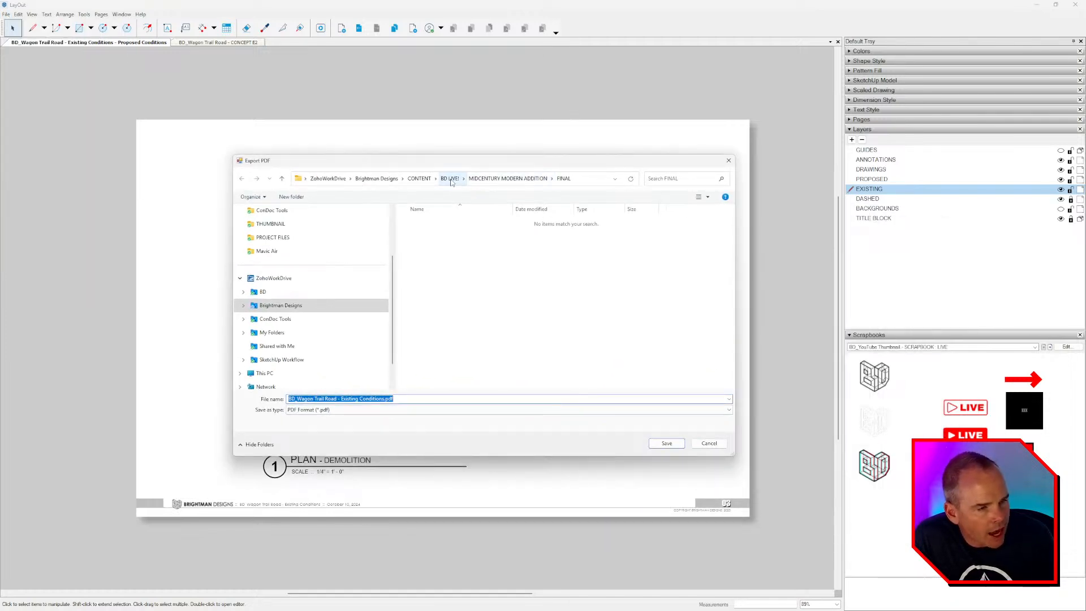
pyautogui.click(451, 180)
pyautogui.doubleClick(421, 306)
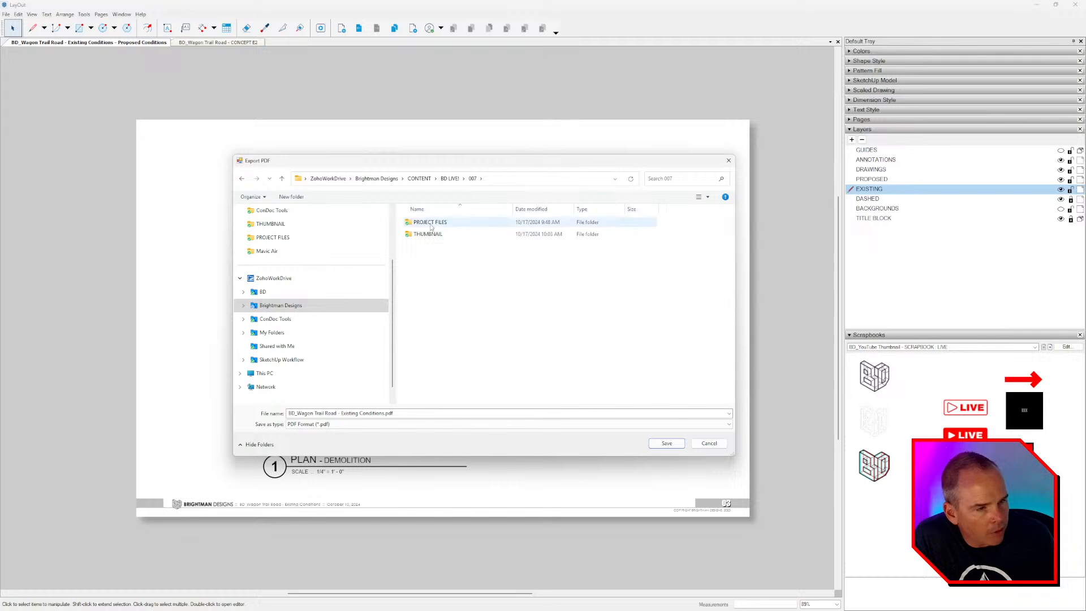
pyautogui.doubleClick(431, 223)
pyautogui.doubleClick(431, 222)
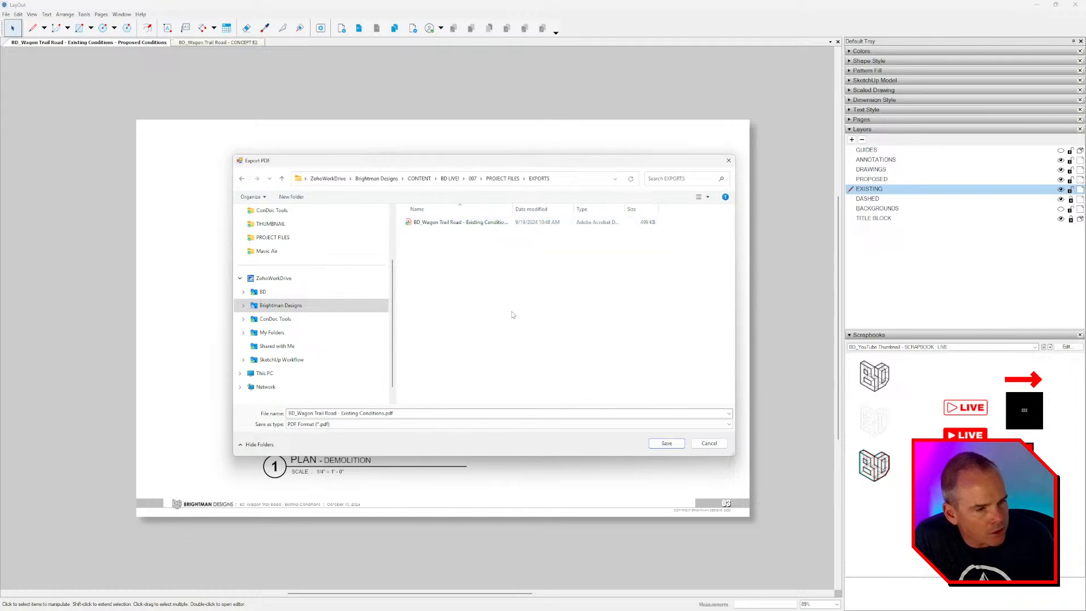
# Open the previously exported BD_Wagon Trail Road - Existing Conditions.pdf for viewing and cancel the new export.
pyautogui.moveTo(513, 209); pyautogui.dragTo(620, 211)
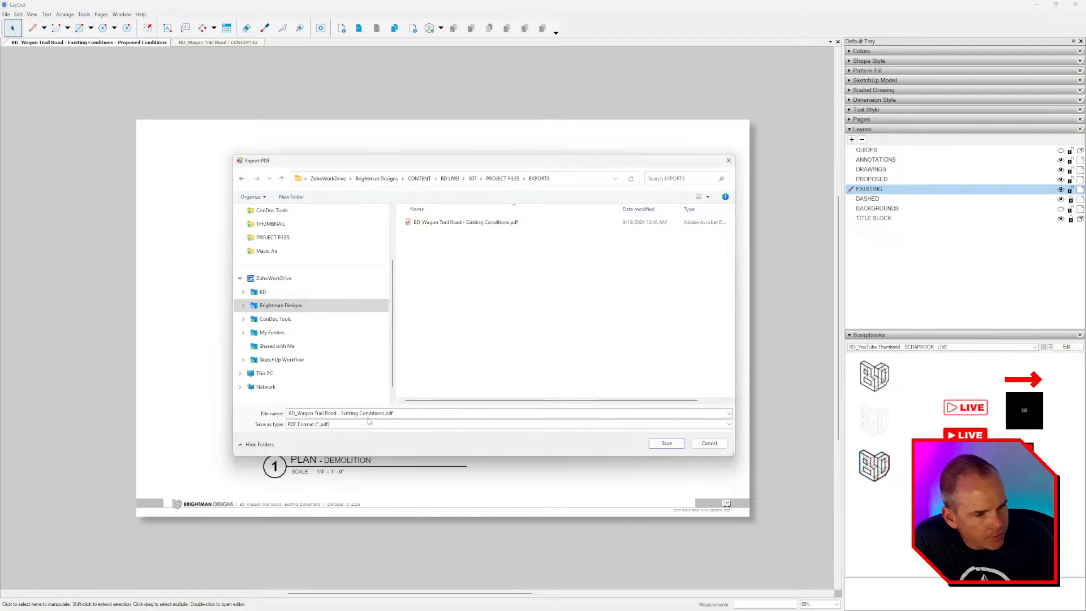
pyautogui.rightClick(447, 224)
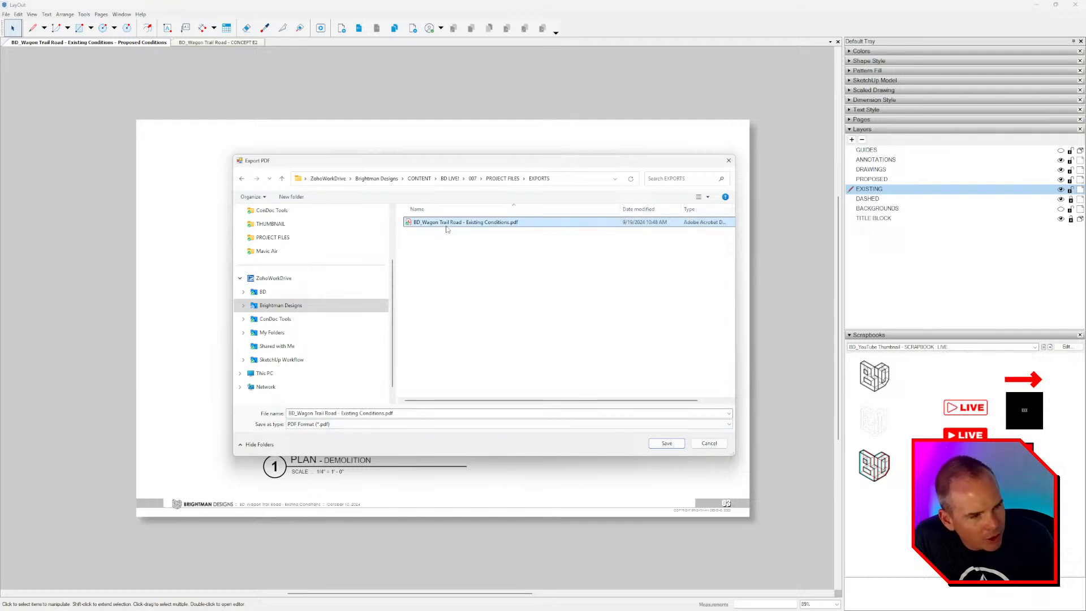
pyautogui.press('Escape')
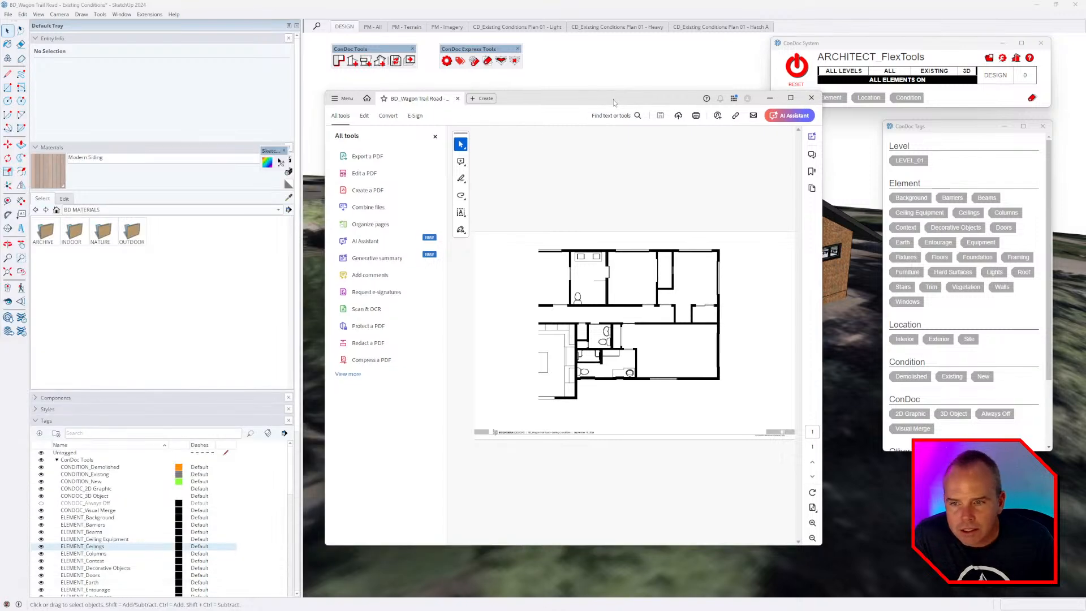
# Enlarge the exported existing-conditions PDF to examine the floor plan and close it again.
pyautogui.doubleClick(608, 107)
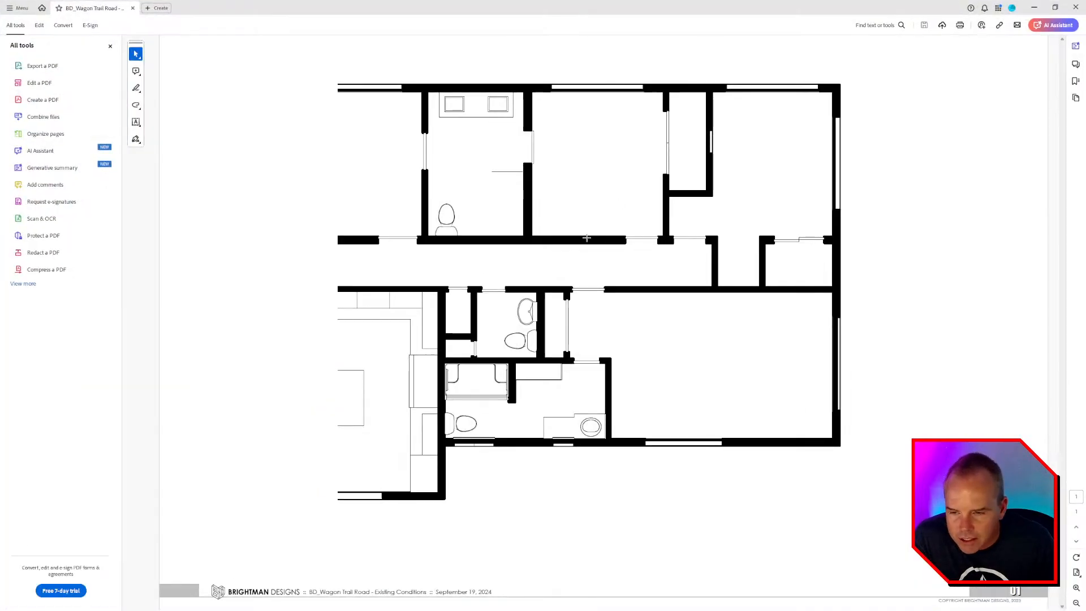
pyautogui.click(1075, 7)
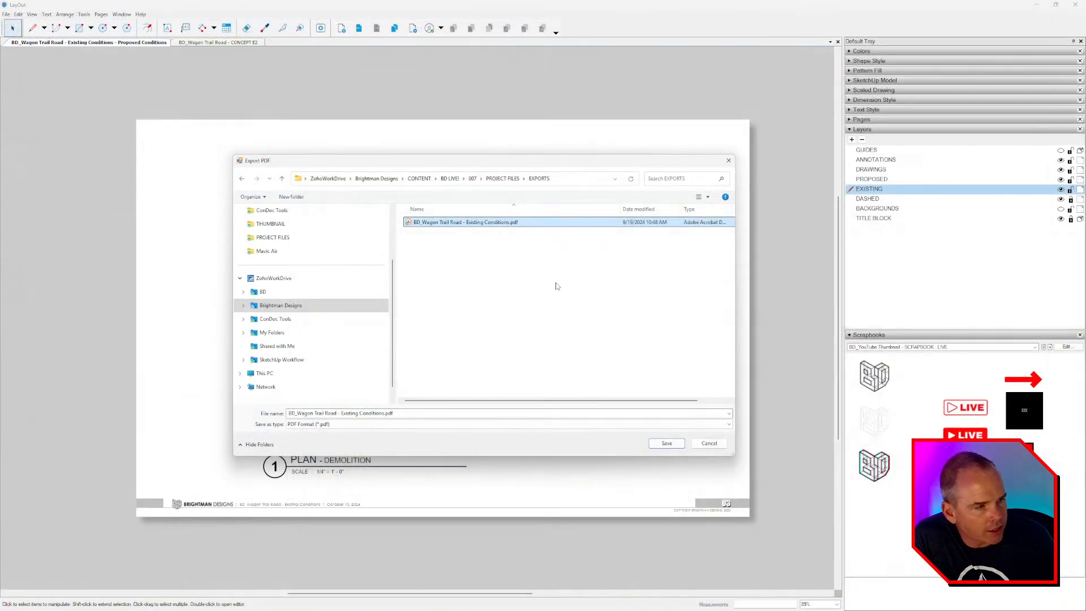
# Create a folder named 240919 in EXPORTS and move BD_Wagon Trail Road - Existing Conditions.pdf into it.
pyautogui.click(493, 292)
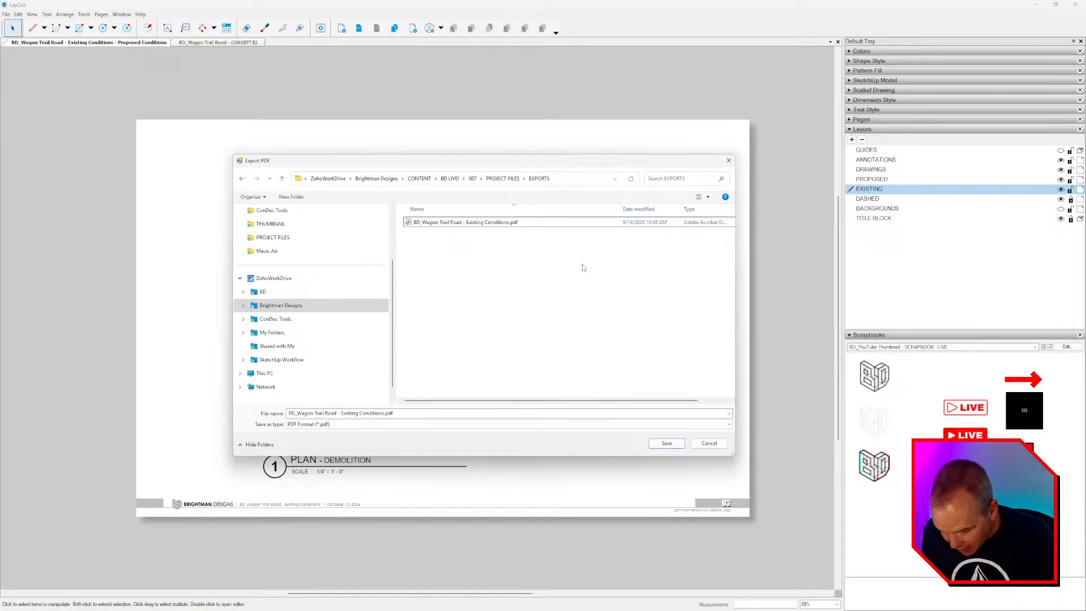
pyautogui.hotkey('ctrl', 'shift', 'n')
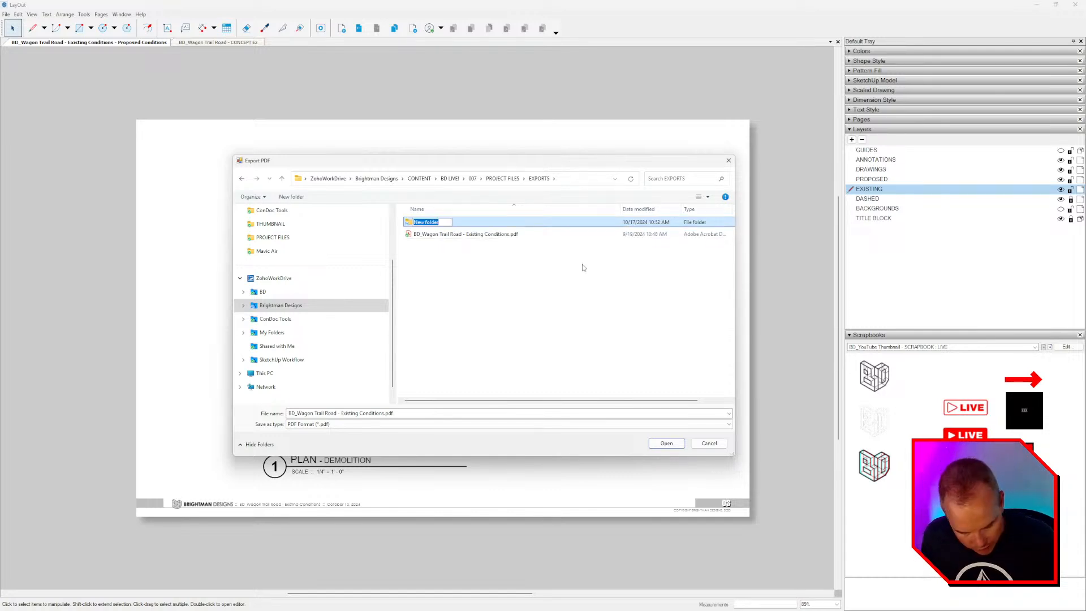
pyautogui.write('2409')
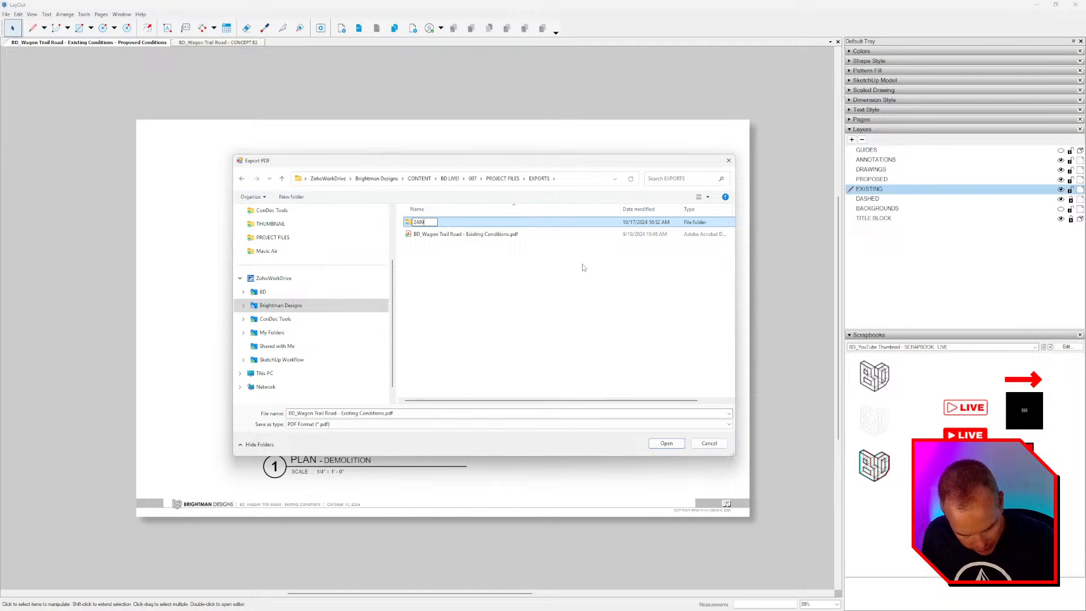
pyautogui.write('19')
pyautogui.press('Return')
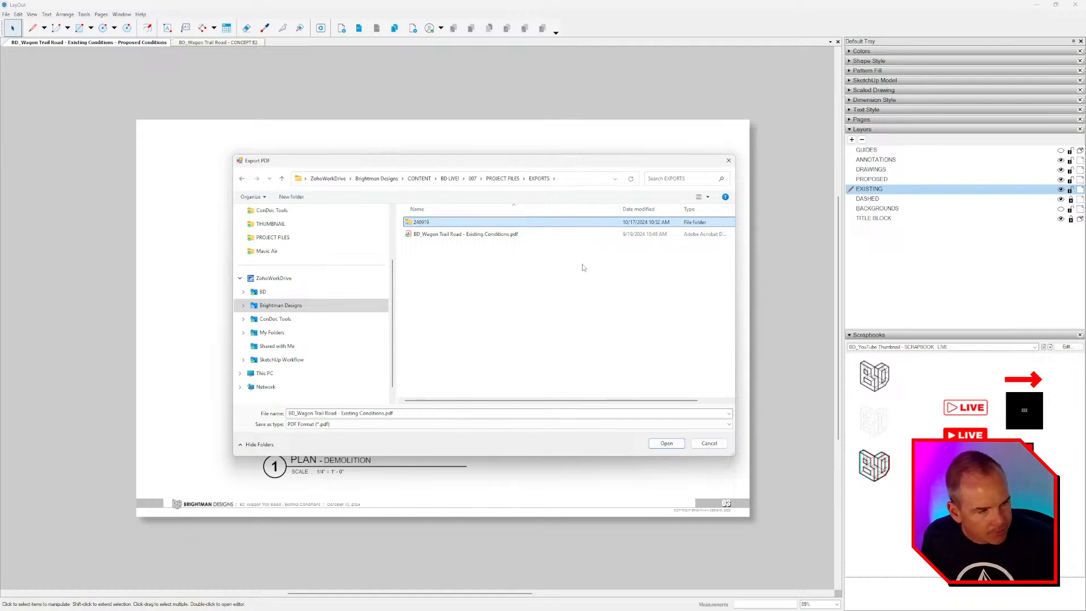
pyautogui.moveTo(492, 233); pyautogui.dragTo(440, 222)
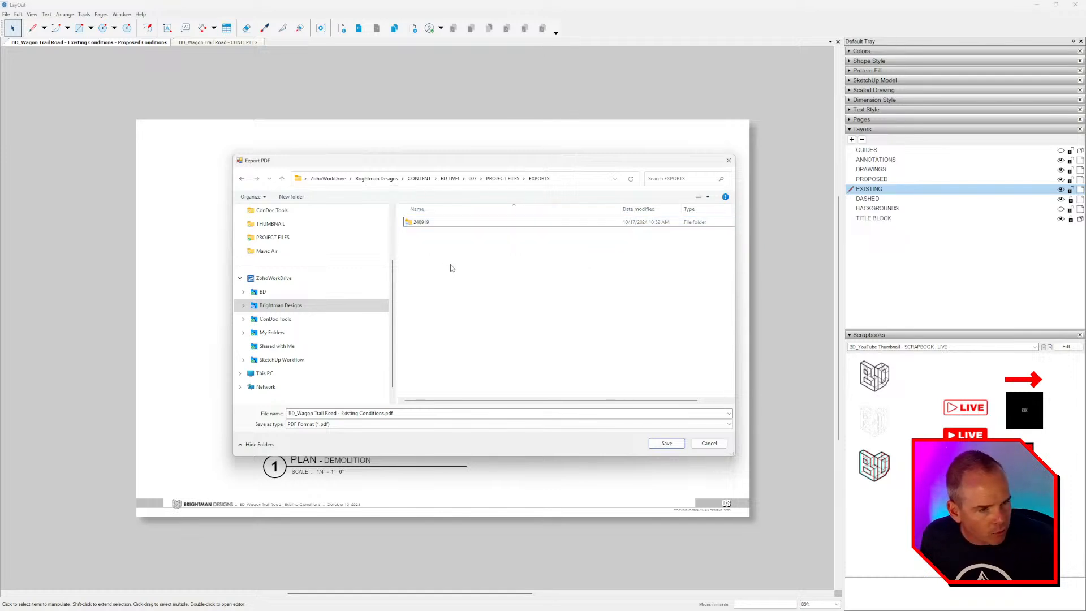
# Create a folder named 241017 in EXPORTS and set it as the destination for the new PDF export.
pyautogui.click(516, 298)
pyautogui.hotkey('ctrl', 'shift', 'n')
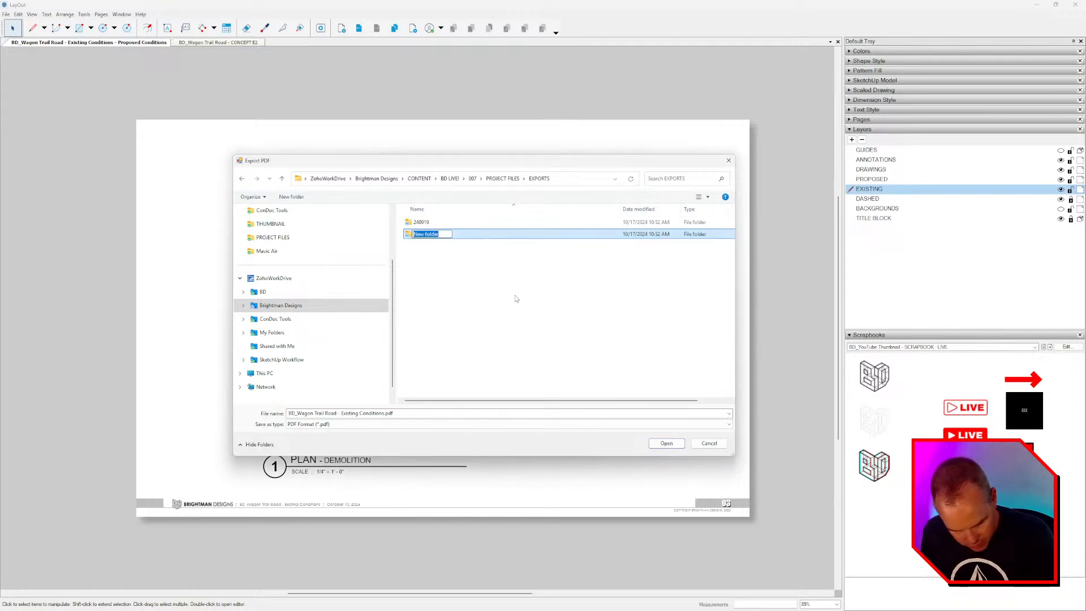
pyautogui.write('241017')
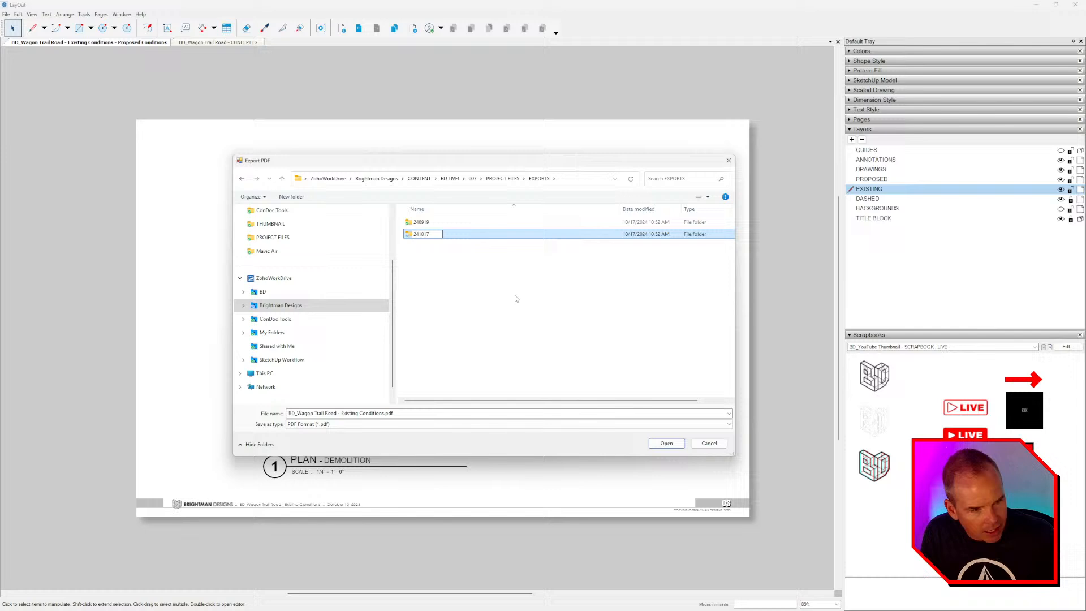
pyautogui.press('Return')
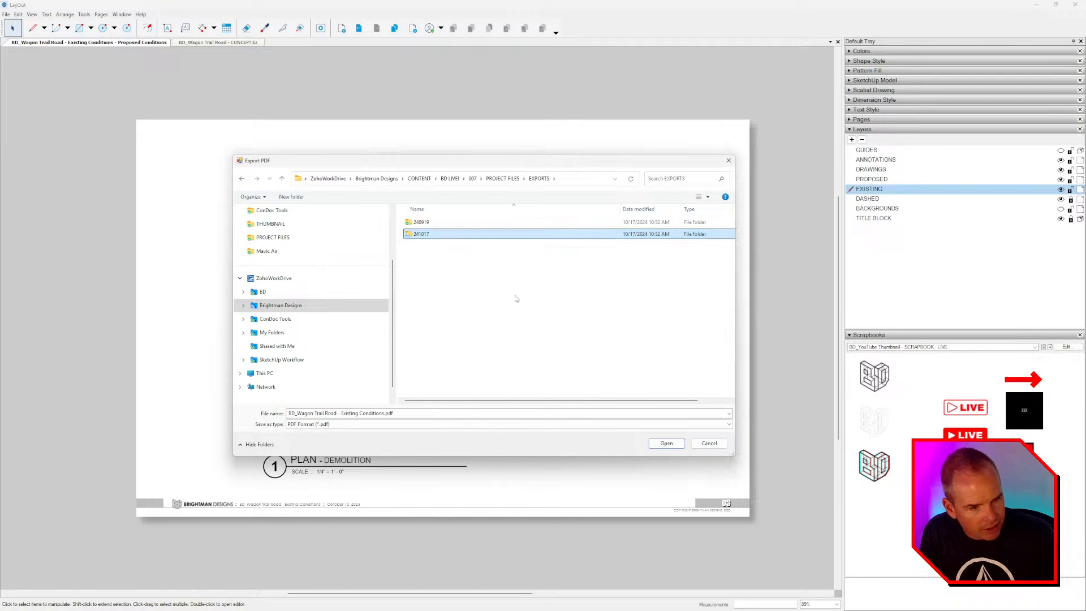
pyautogui.press('Return')
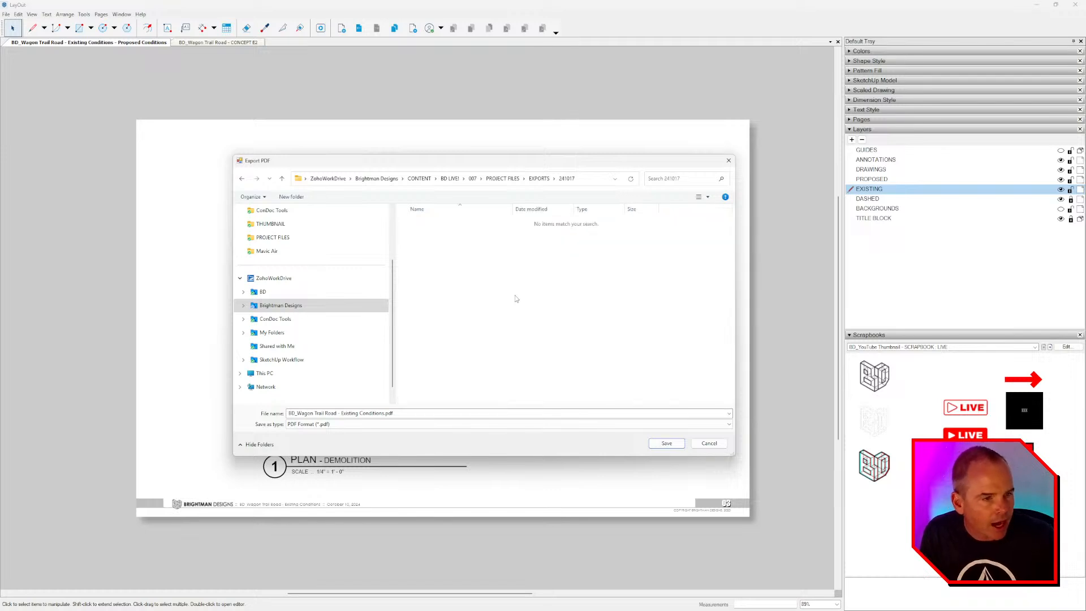
pyautogui.click(656, 445)
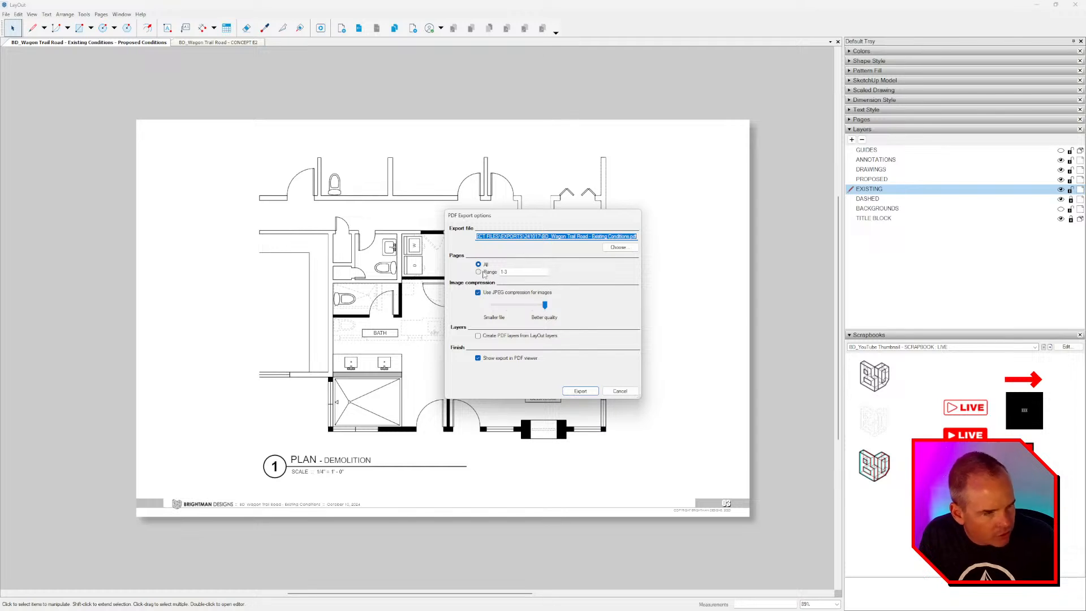
# Change the export file name to BD_Wagon Trail Road - Proposed.pdf in the 241017 folder.
pyautogui.click(621, 247)
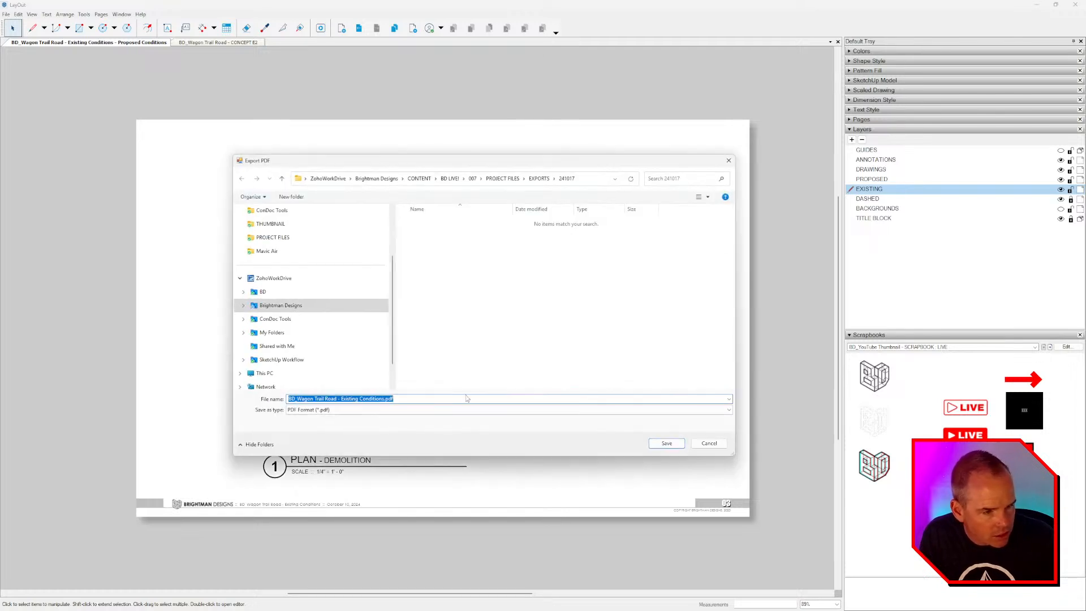
pyautogui.doubleClick(351, 398)
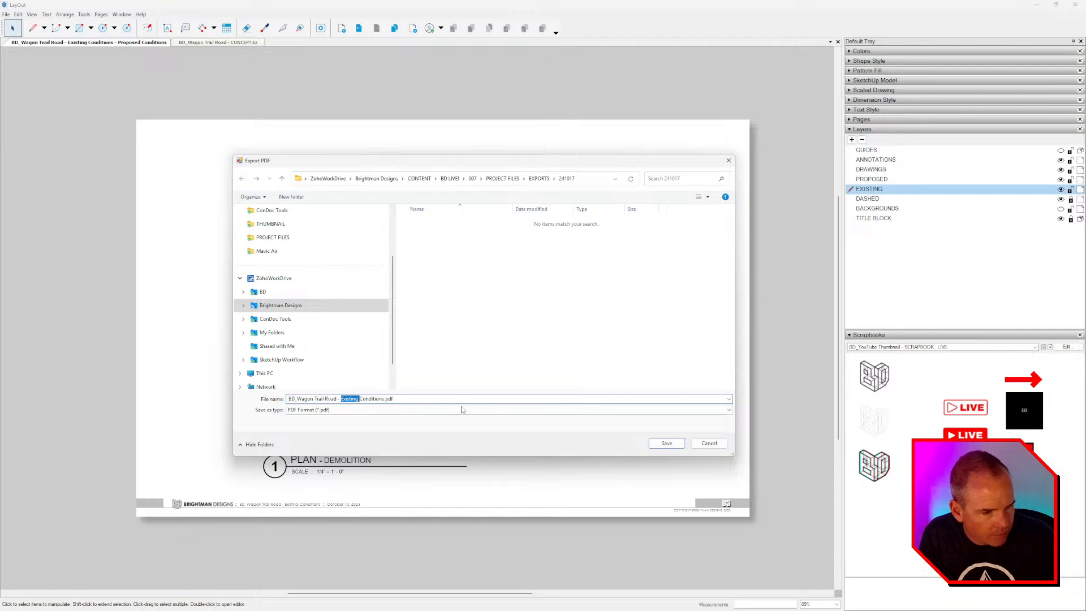
pyautogui.press('BackSpace')
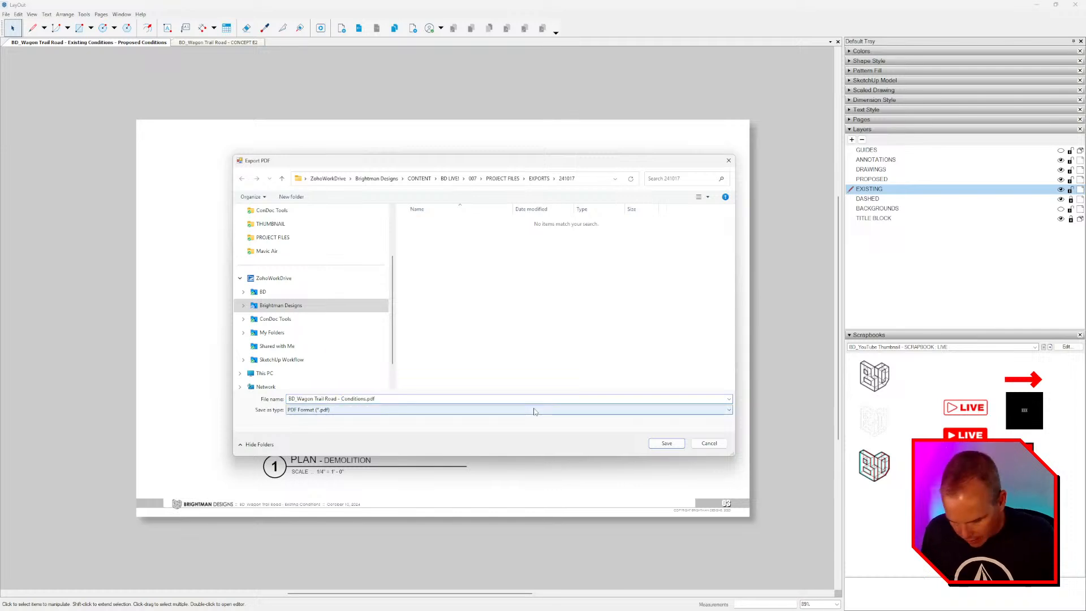
pyautogui.write('Proposed')
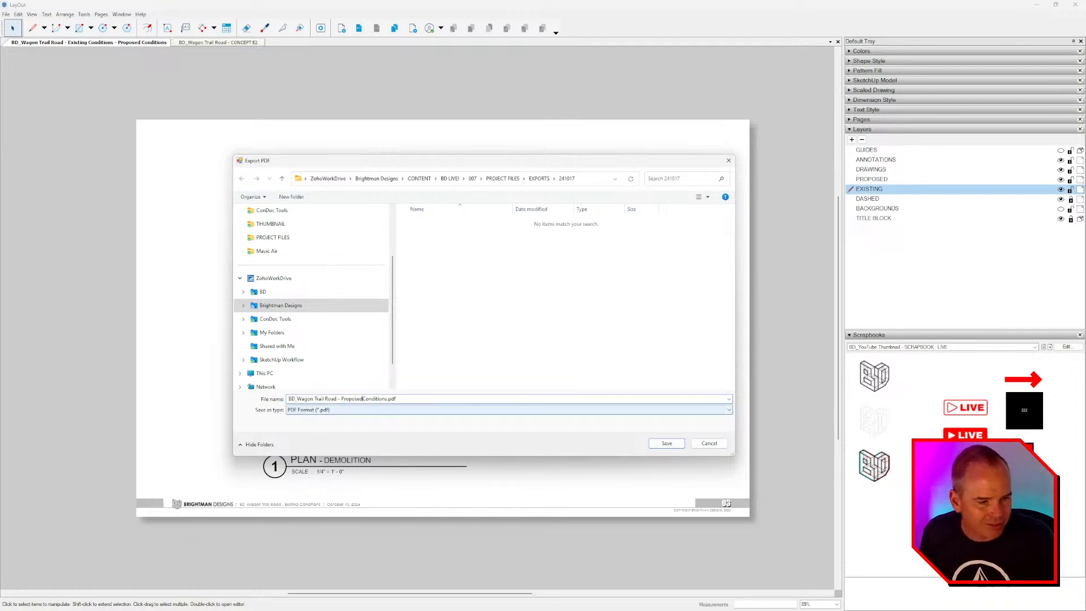
pyautogui.press('Delete')
pyautogui.press('Delete')
pyautogui.press('Delete')
pyautogui.press('Delete')
pyautogui.press('Delete')
pyautogui.press('Delete')
pyautogui.press('Delete')
pyautogui.press('Delete')
pyautogui.press('Delete')
pyautogui.press('Delete')
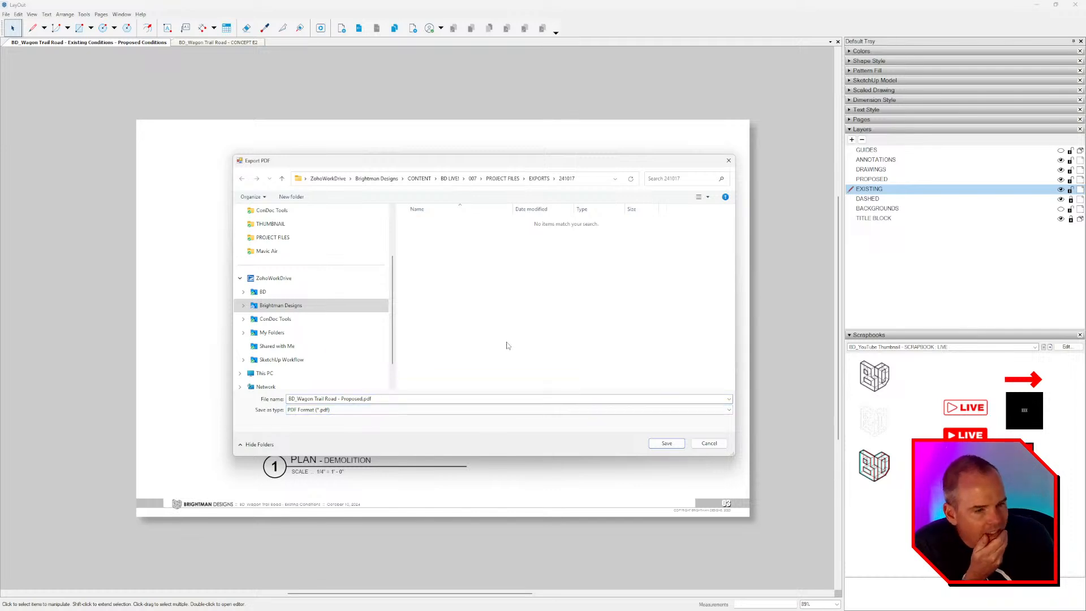
pyautogui.click(667, 444)
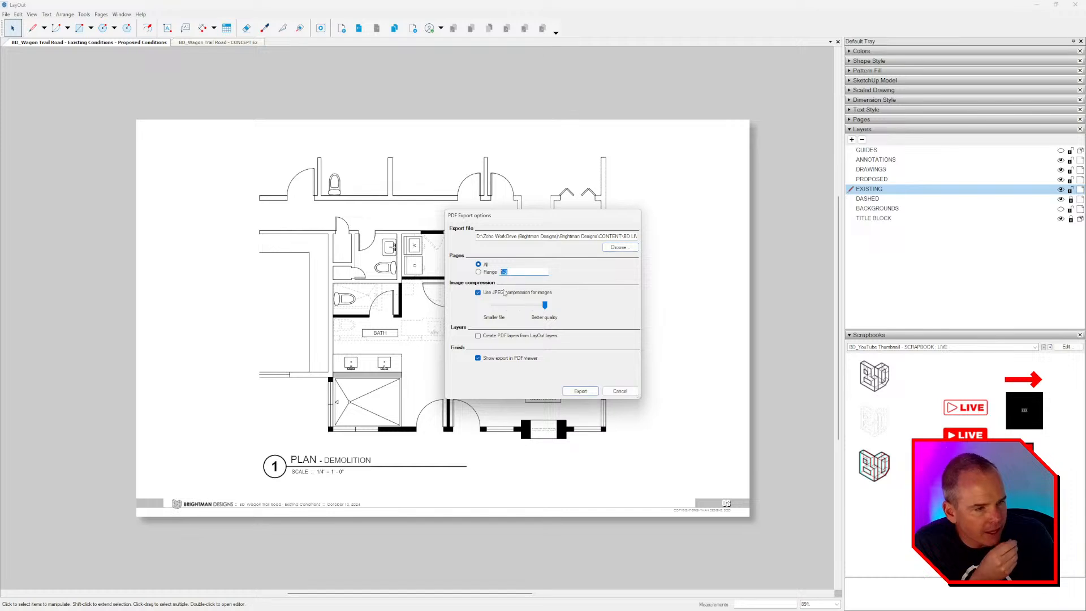
# Limit the export range to page 3, keep JPEG image compression on, and export the PDF.
pyautogui.write('3')
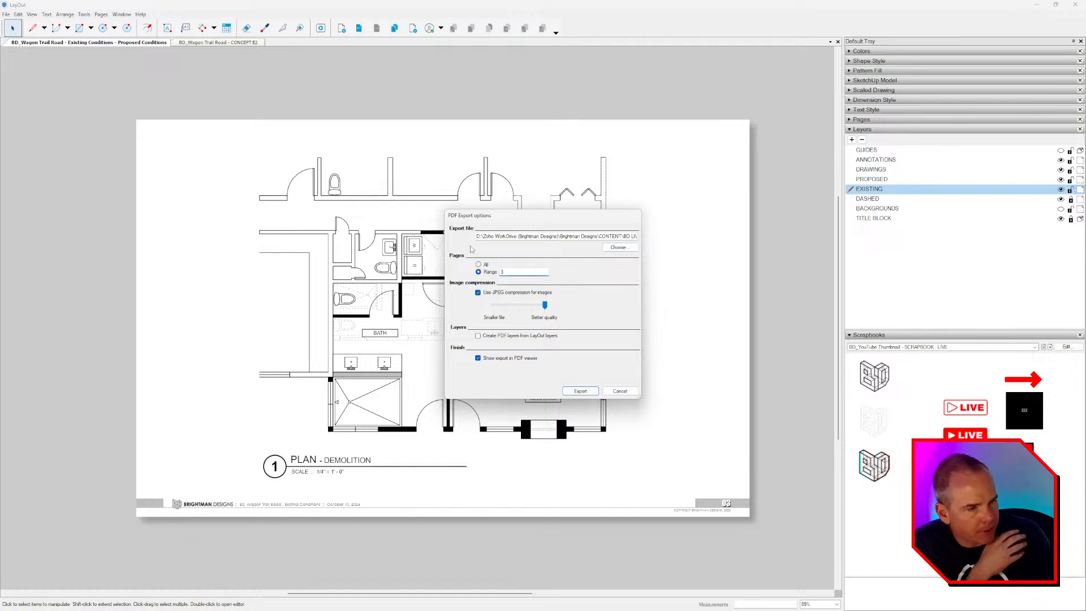
pyautogui.click(479, 292)
pyautogui.click(493, 295)
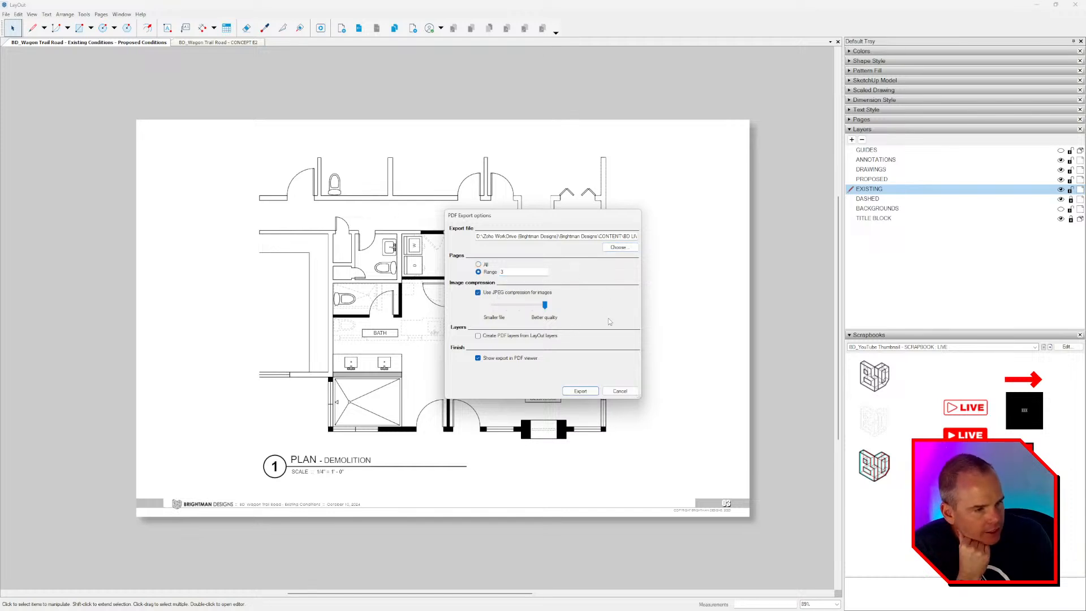
pyautogui.click(581, 392)
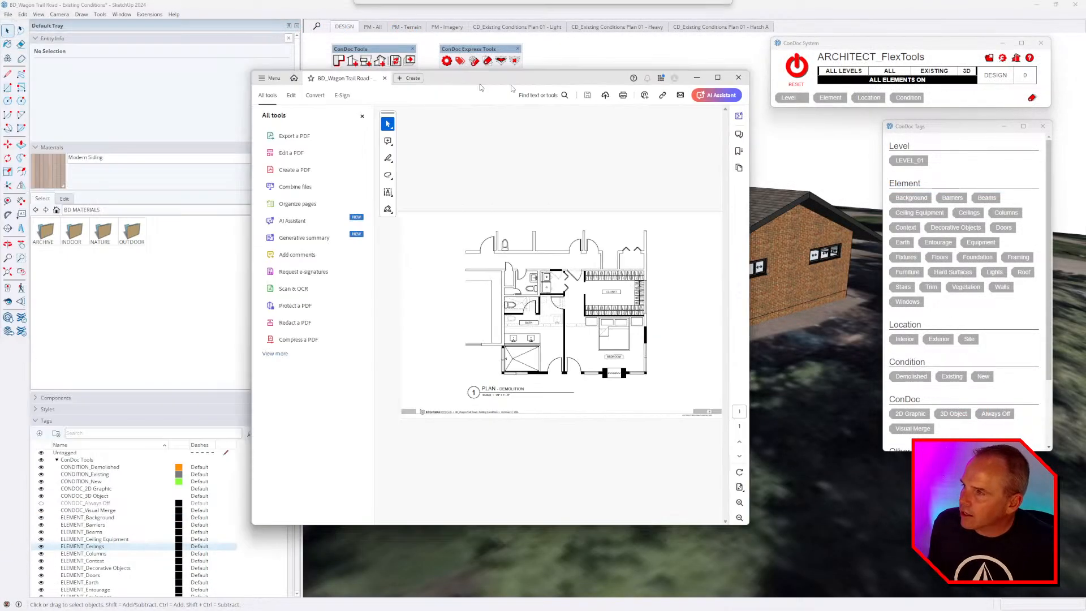
# Enlarge the newly exported PDF and examine its proposed plan with the closet, bath and bedroom layout.
pyautogui.moveTo(480, 84); pyautogui.dragTo(645, 99)
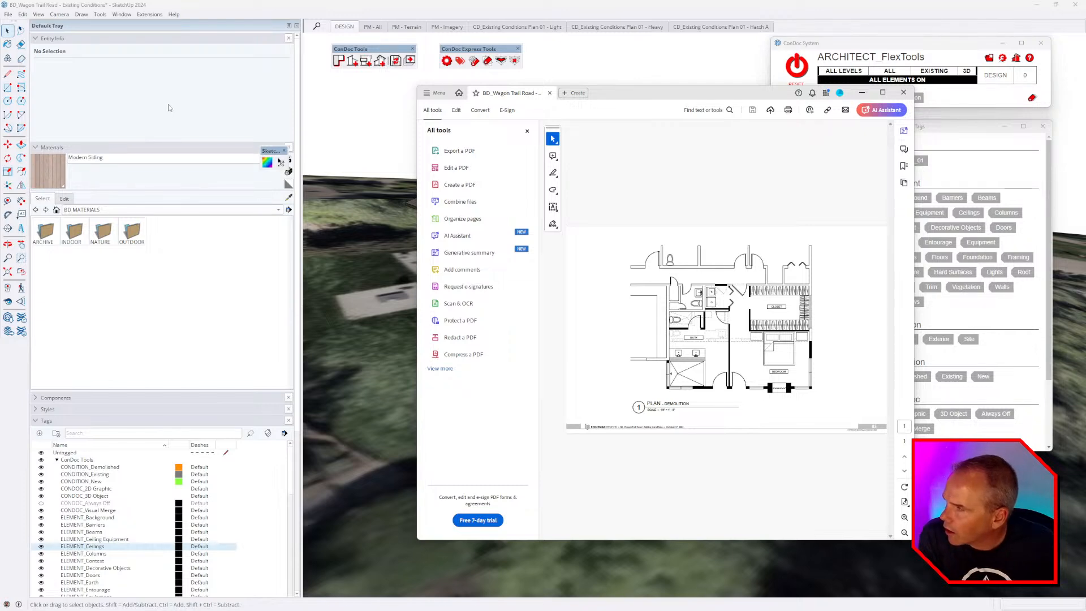
pyautogui.moveTo(640, 92); pyautogui.dragTo(592, 93)
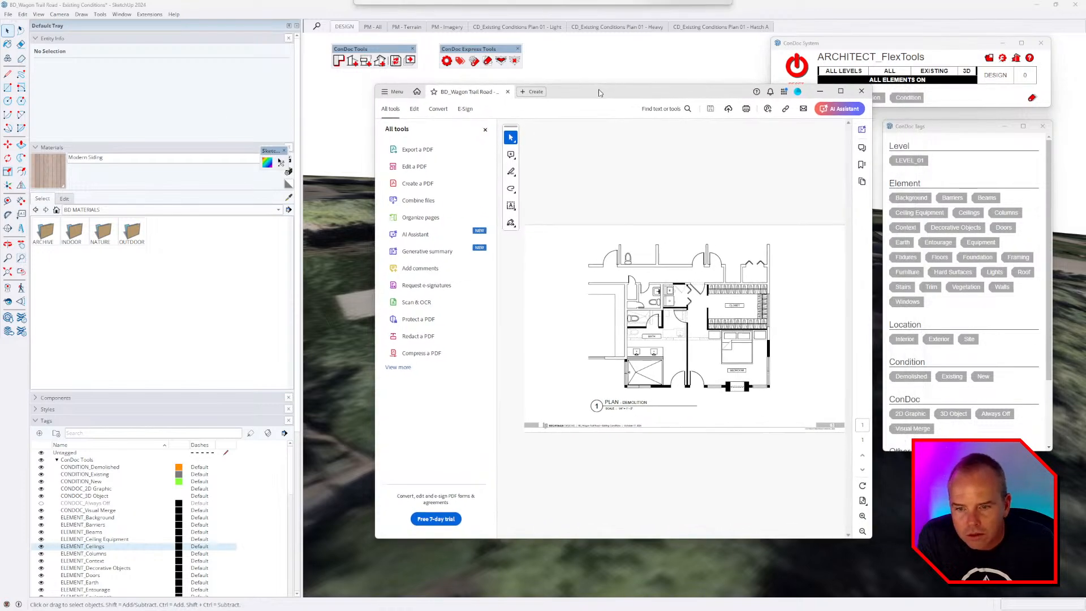
pyautogui.doubleClick(630, 92)
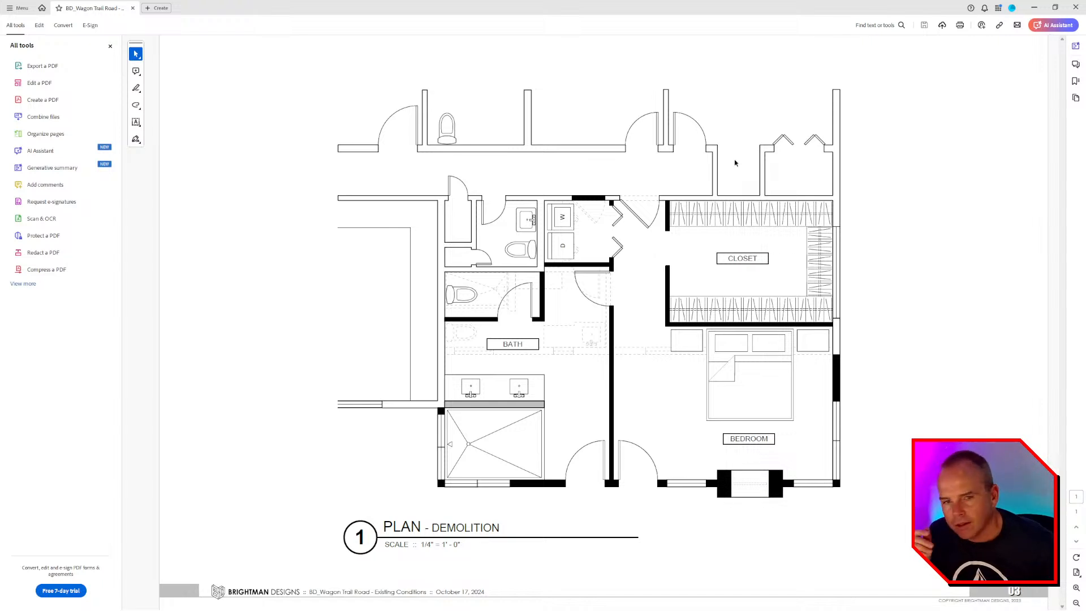
# Back in LayOut, isolate the hand sketch by showing BACKGROUNDS and hiding EXISTING, PROPOSED and DASHED, and compare it with the existing conditions page.
pyautogui.hotkey('alt', 'Tab')
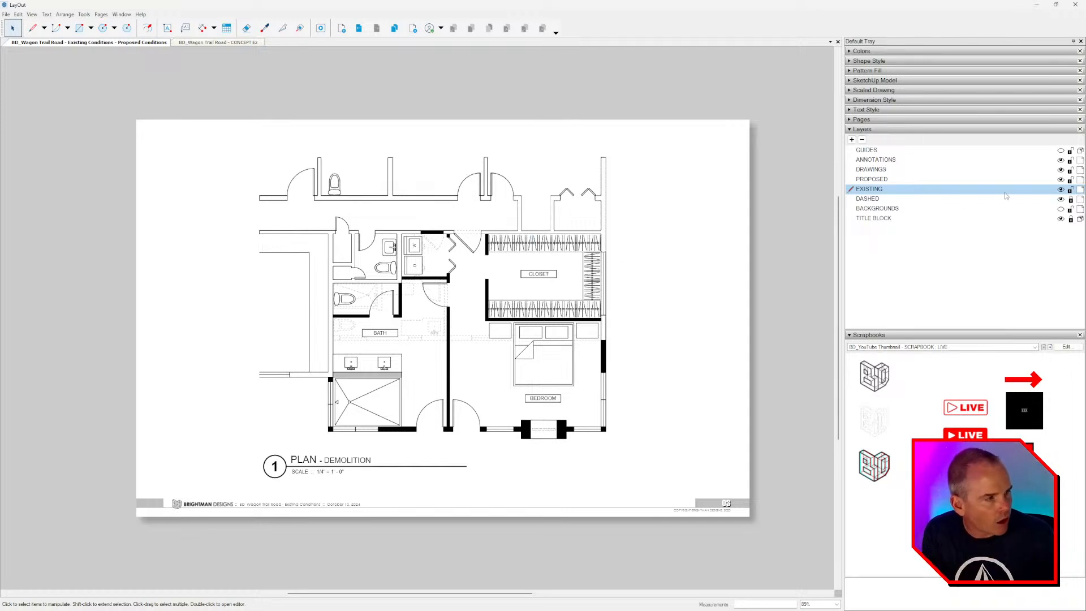
pyautogui.click(1061, 209)
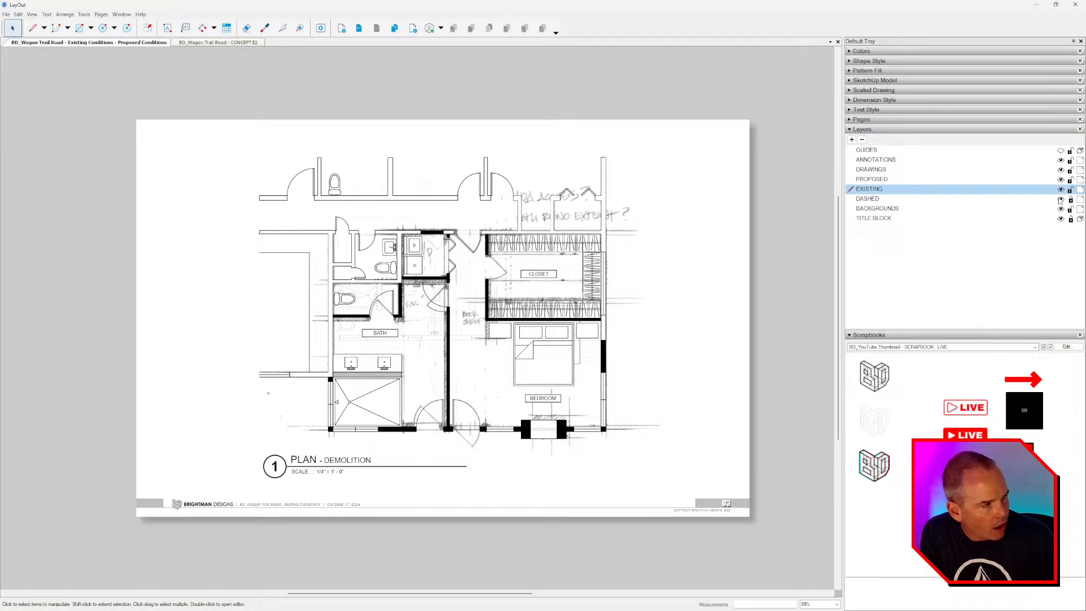
pyautogui.click(1061, 189)
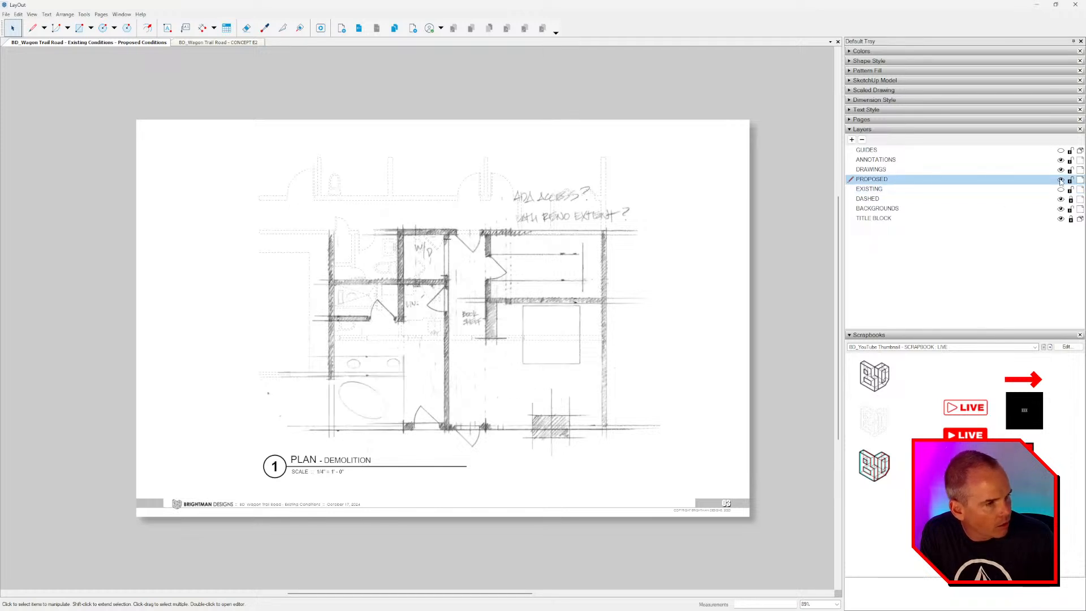
pyautogui.click(1061, 180)
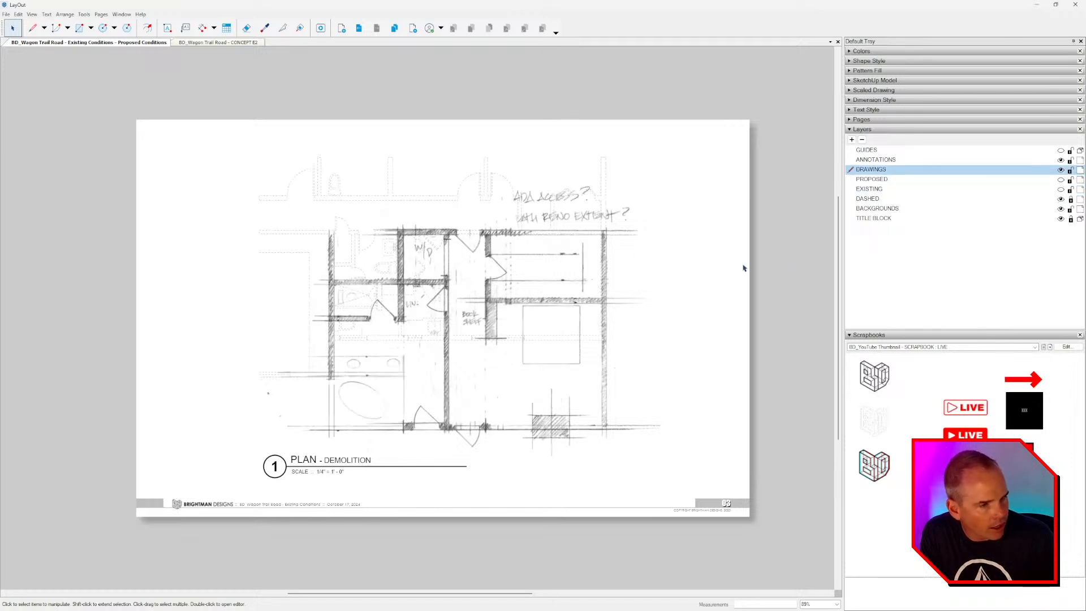
pyautogui.click(1062, 199)
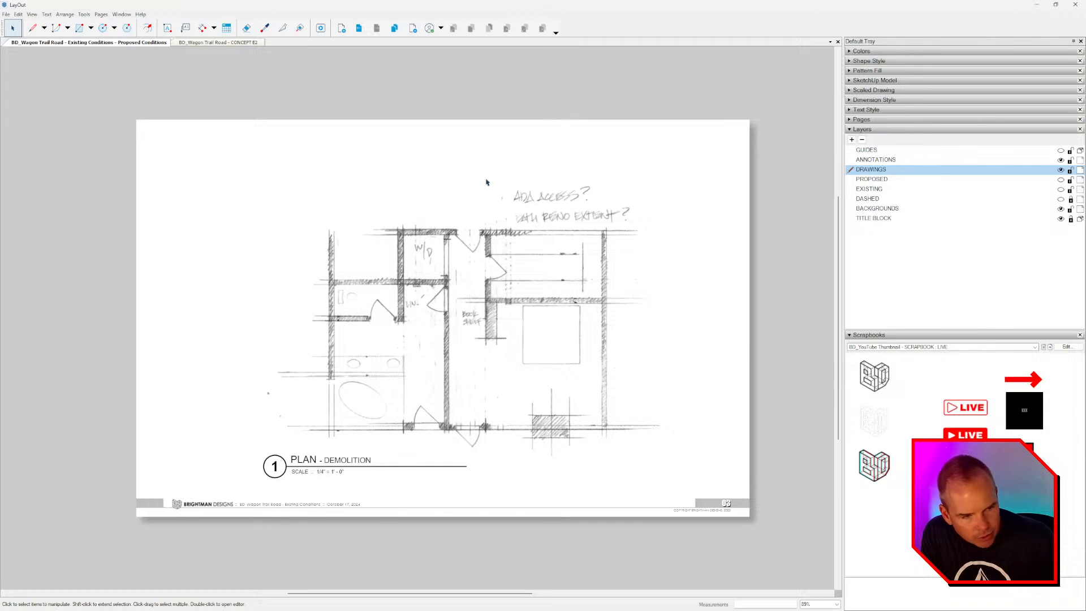
pyautogui.click(359, 30)
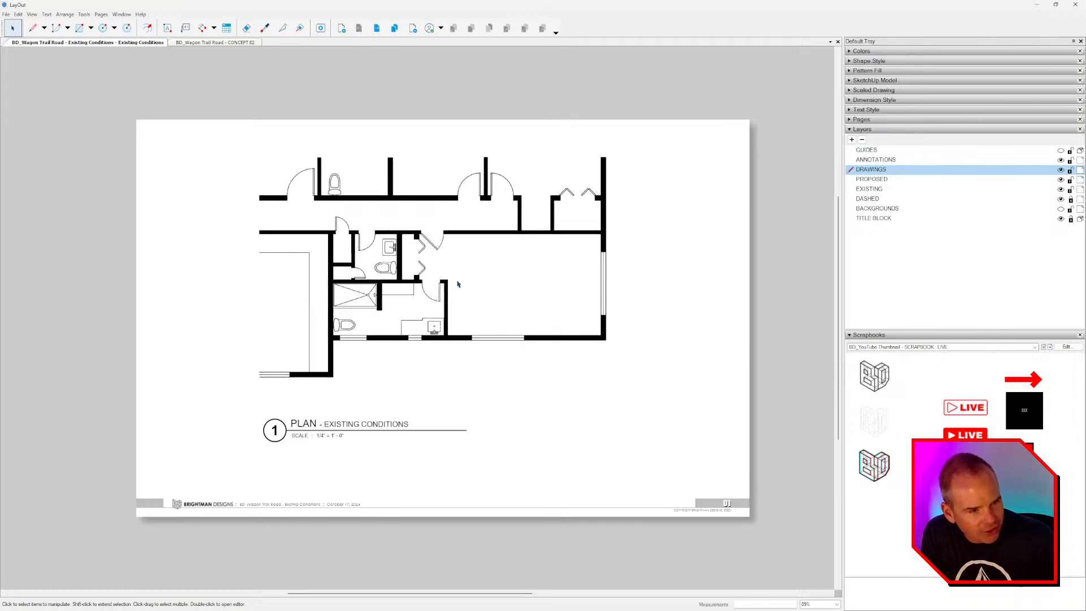
pyautogui.click(378, 32)
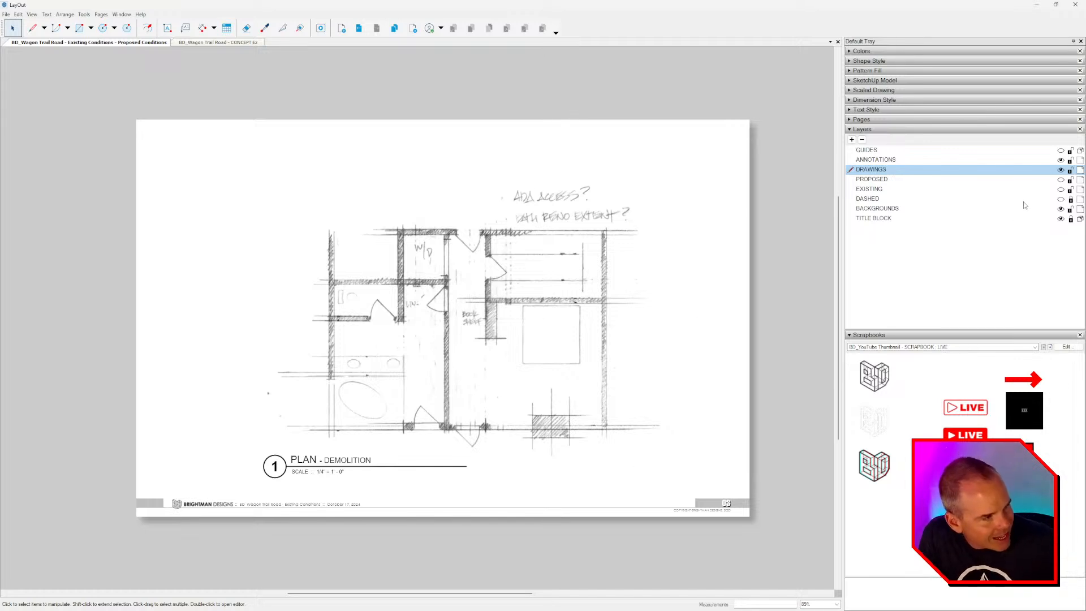
# Show the PROPOSED, EXISTING and DASHED layers again and hide the BACKGROUNDS sketch layer.
pyautogui.click(1061, 180)
pyautogui.click(1061, 189)
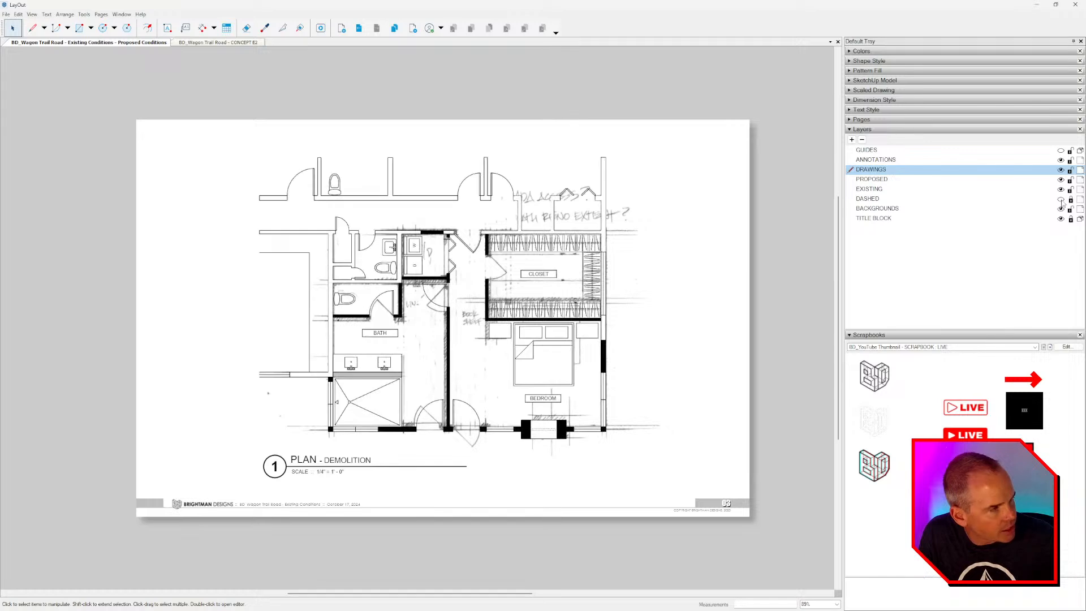
pyautogui.click(1061, 199)
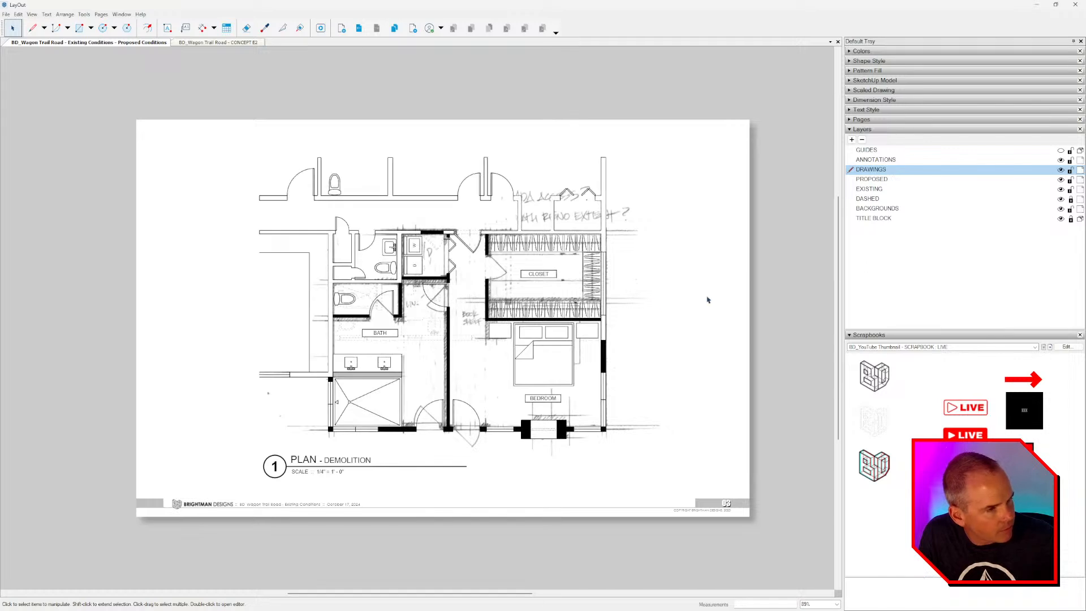
pyautogui.click(1061, 208)
# Switch the scrapbook to ConDoc 2D and browse its contents.
pyautogui.click(961, 347)
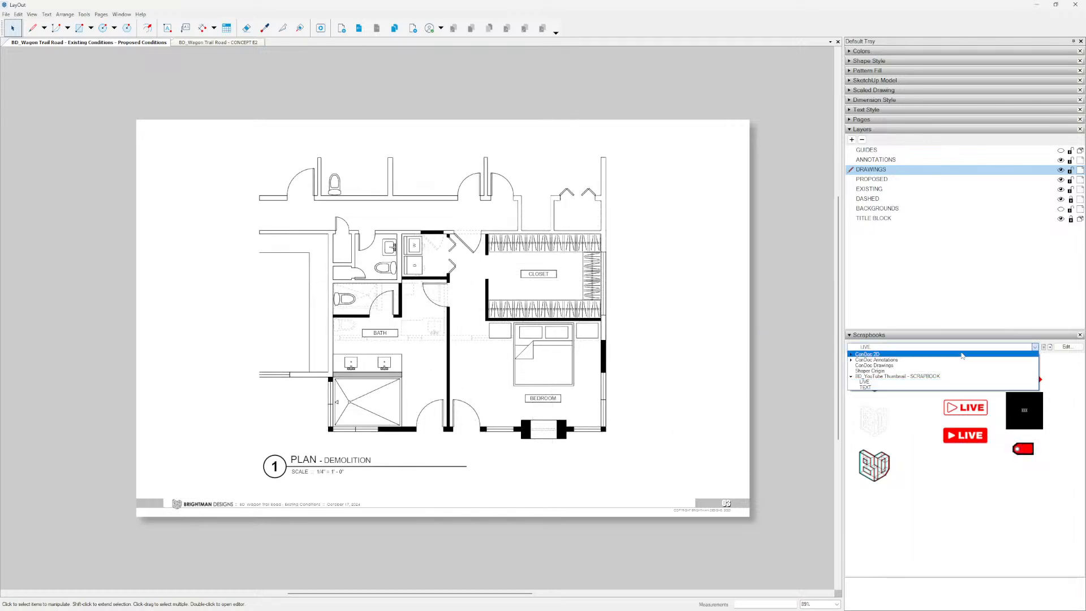
pyautogui.click(960, 354)
pyautogui.click(1050, 347)
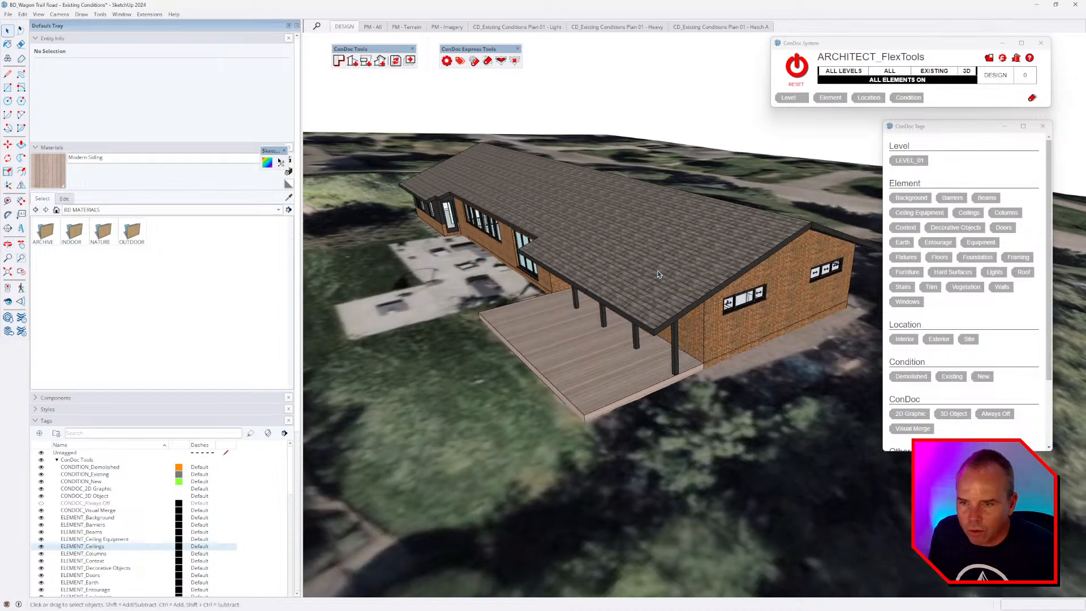
# In SketchUp, start an import and choose BD_Wagon Trail Road - Proposed.pdf from BD LIVE!, 007, PROJECT FILES, EXPORTS, 241017.
pyautogui.click(9, 14)
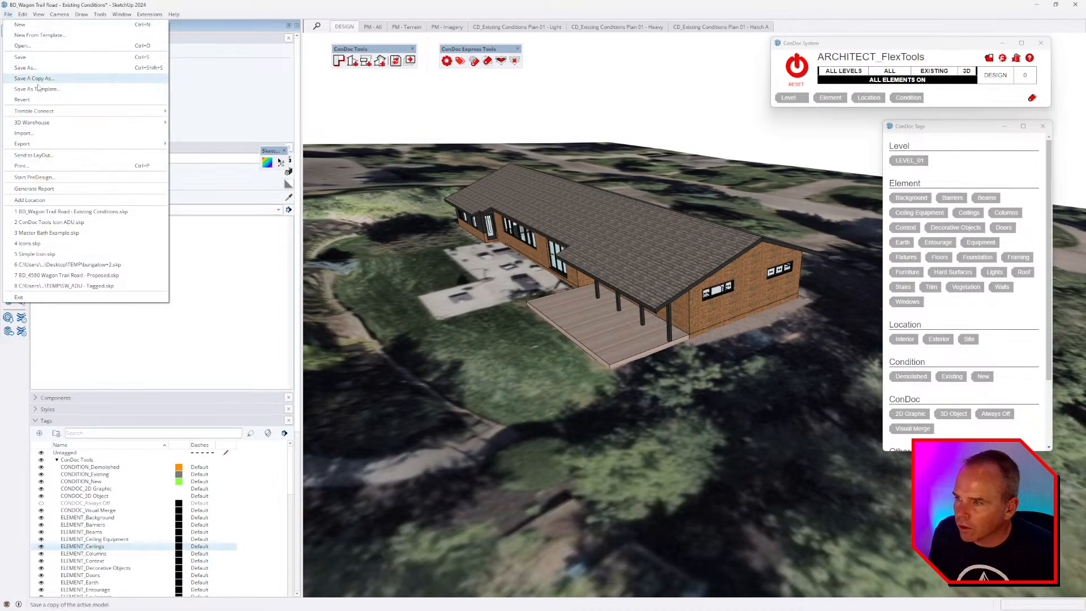
pyautogui.click(23, 133)
pyautogui.moveTo(207, 20); pyautogui.dragTo(555, 141)
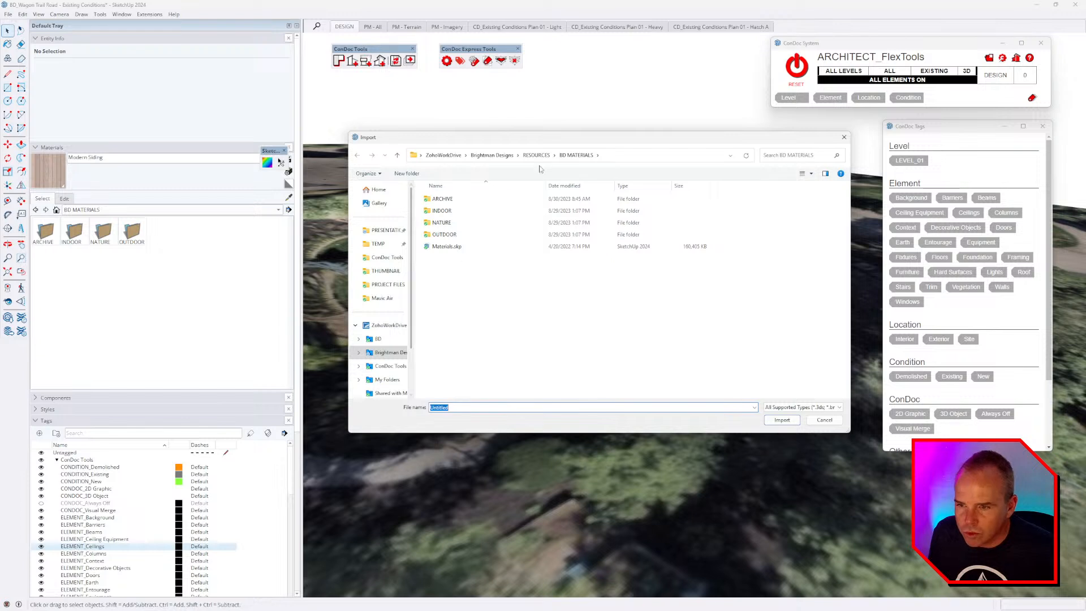
pyautogui.click(384, 353)
pyautogui.doubleClick(452, 238)
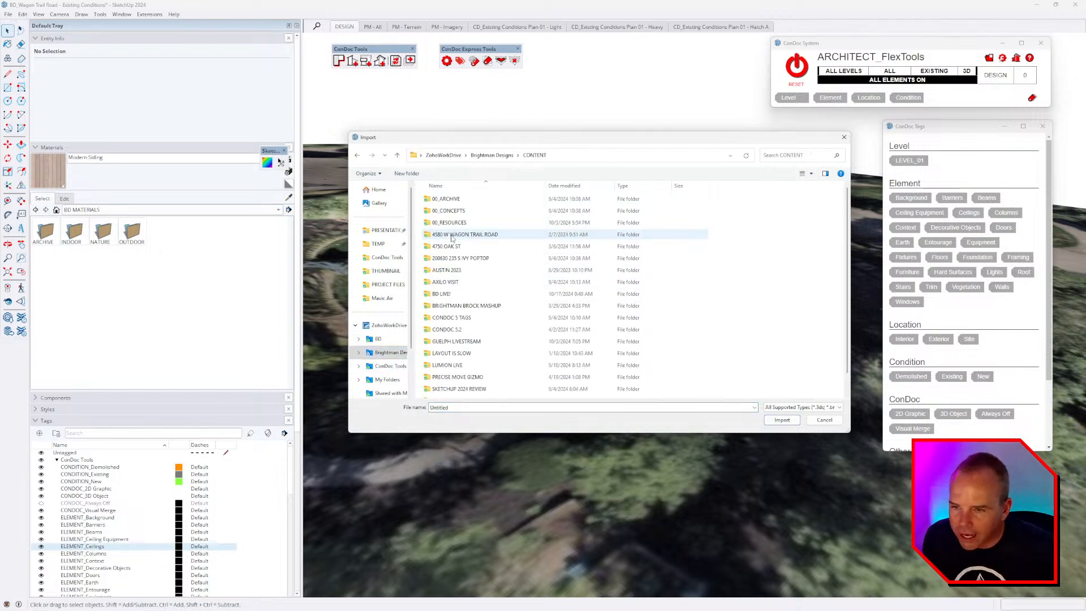
pyautogui.doubleClick(453, 293)
pyautogui.doubleClick(463, 283)
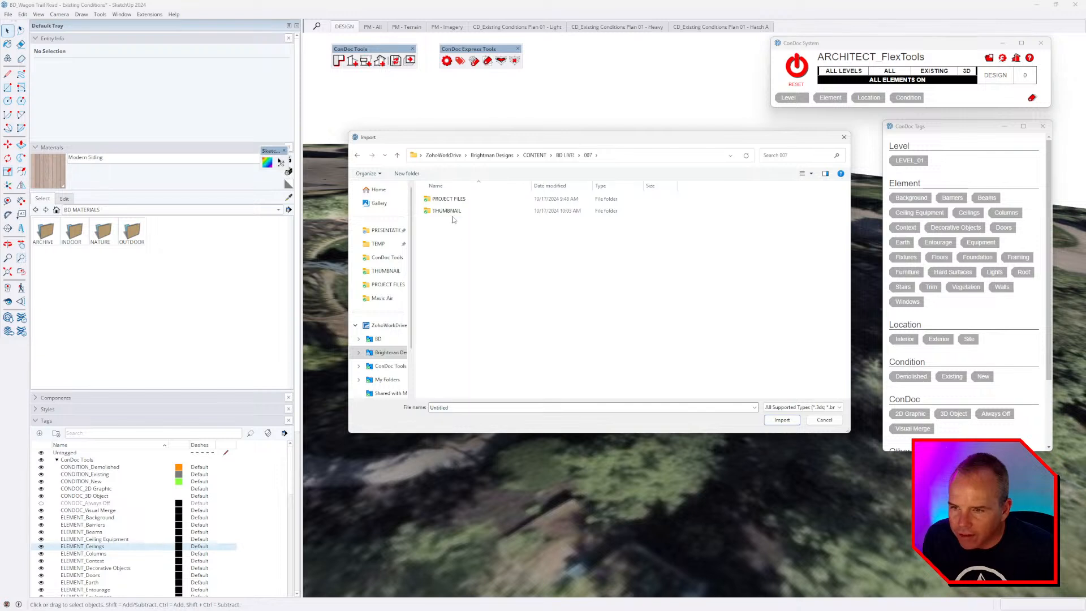
pyautogui.doubleClick(449, 200)
pyautogui.doubleClick(450, 199)
pyautogui.click(450, 211)
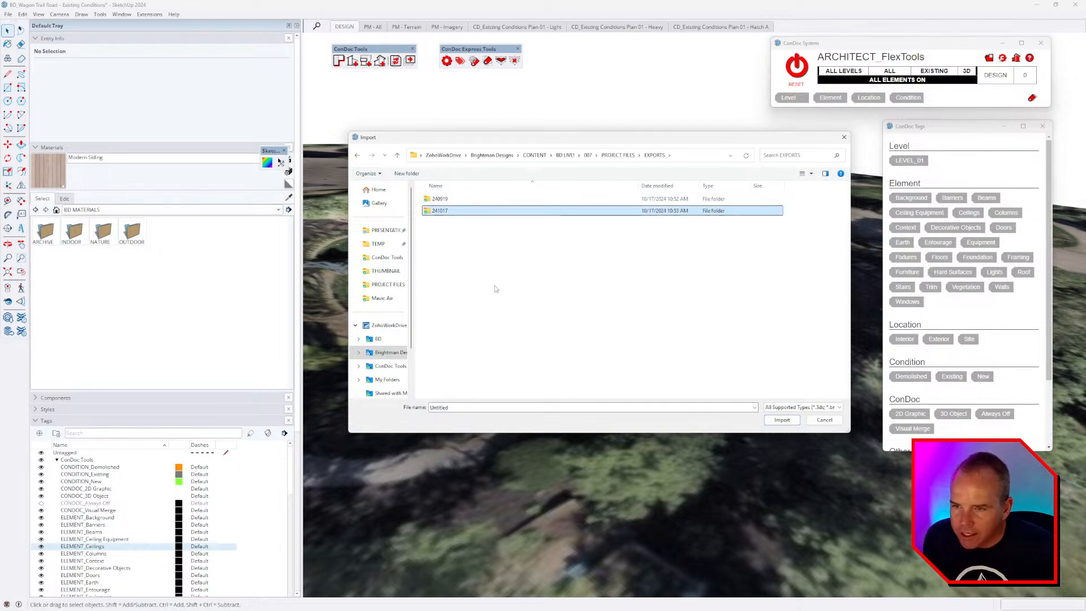
pyautogui.press('Return')
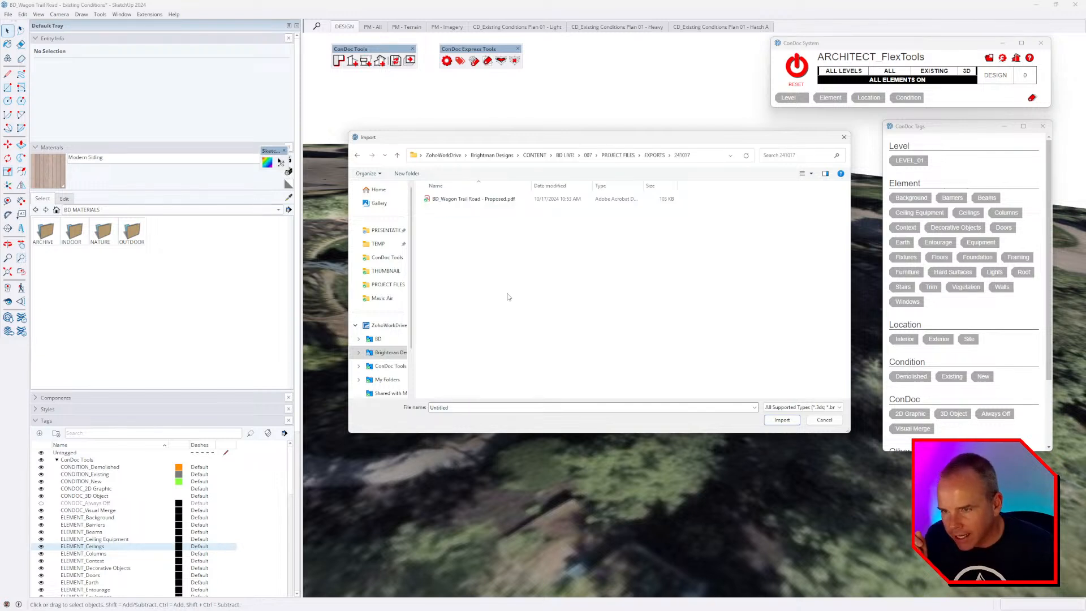
pyautogui.click(480, 201)
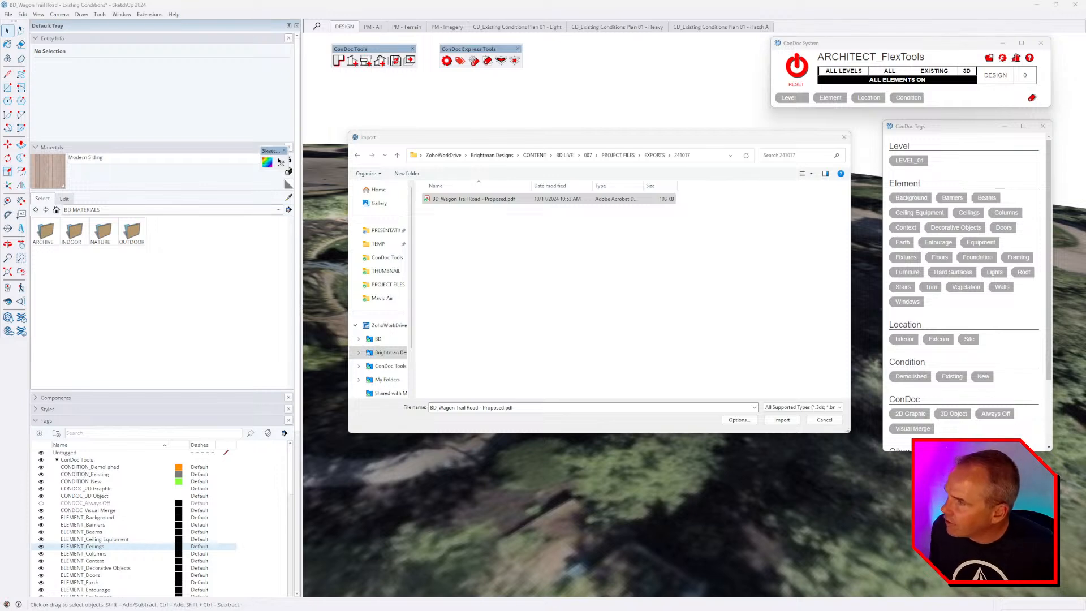
# In the web browser, look at the PDF Importer extension page on the Estimator for SketchUp website, then close the browser.
pyautogui.moveTo(20, 85); pyautogui.dragTo(504, 84)
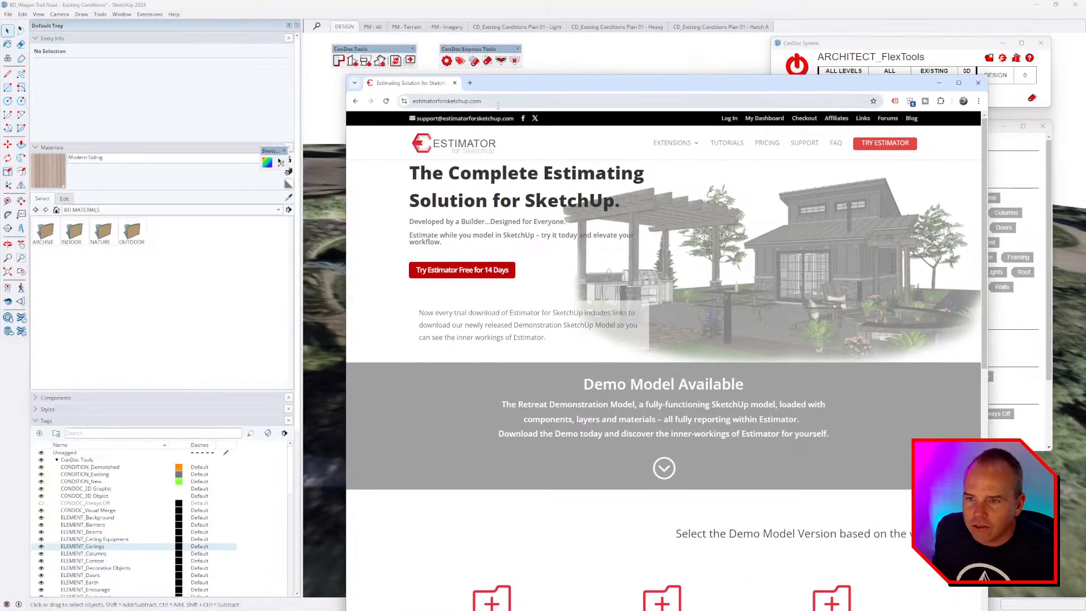
pyautogui.moveTo(673, 141)
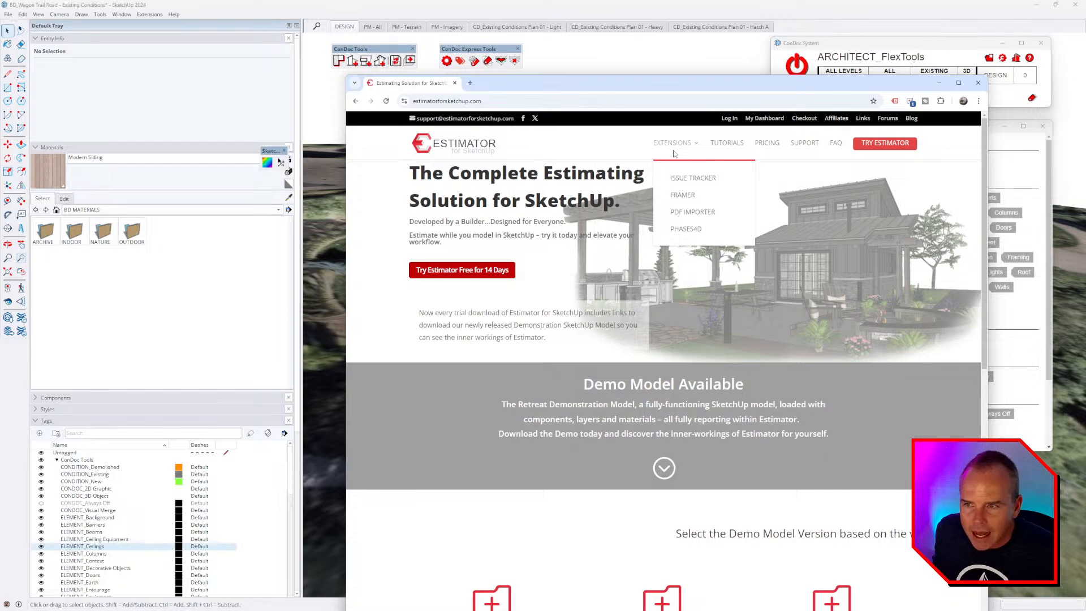
pyautogui.click(701, 215)
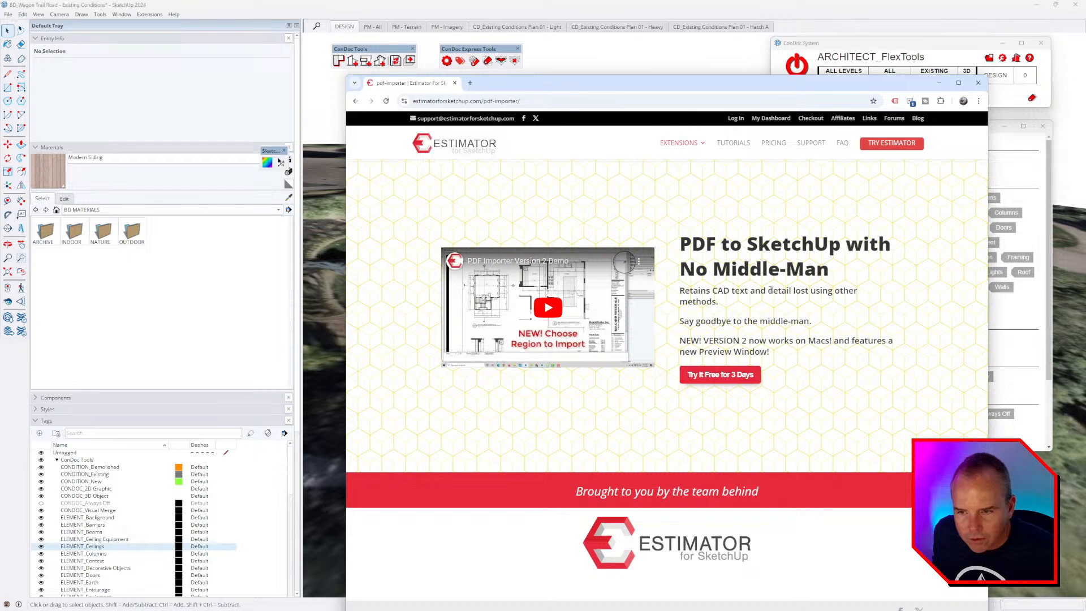
pyautogui.click(980, 83)
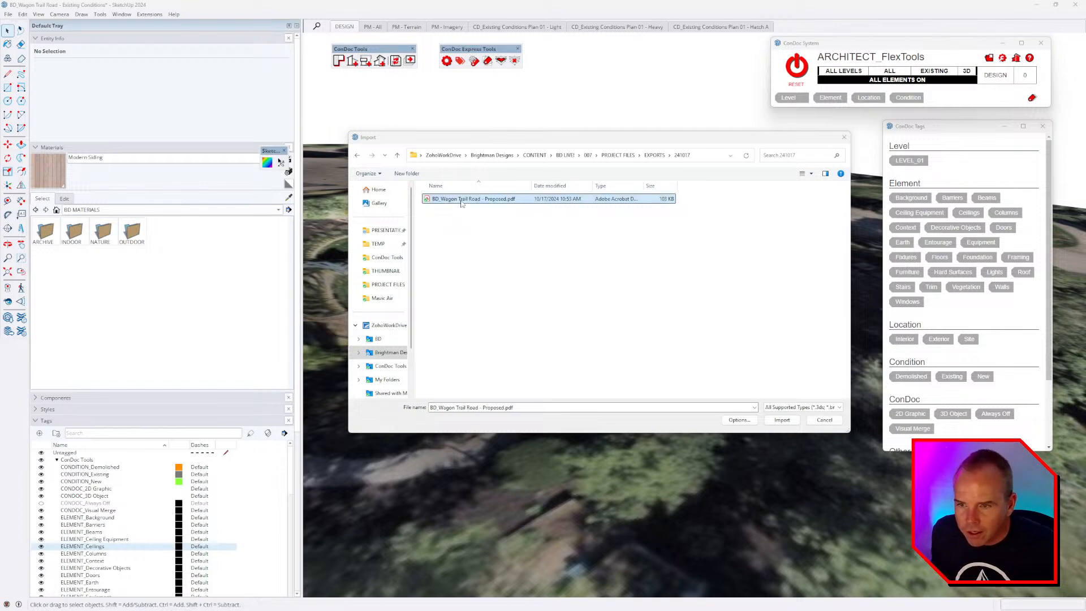
# Check the line options for importing BD_Wagon Trail Road - Proposed.pdf and open its import preview.
pyautogui.click(479, 202)
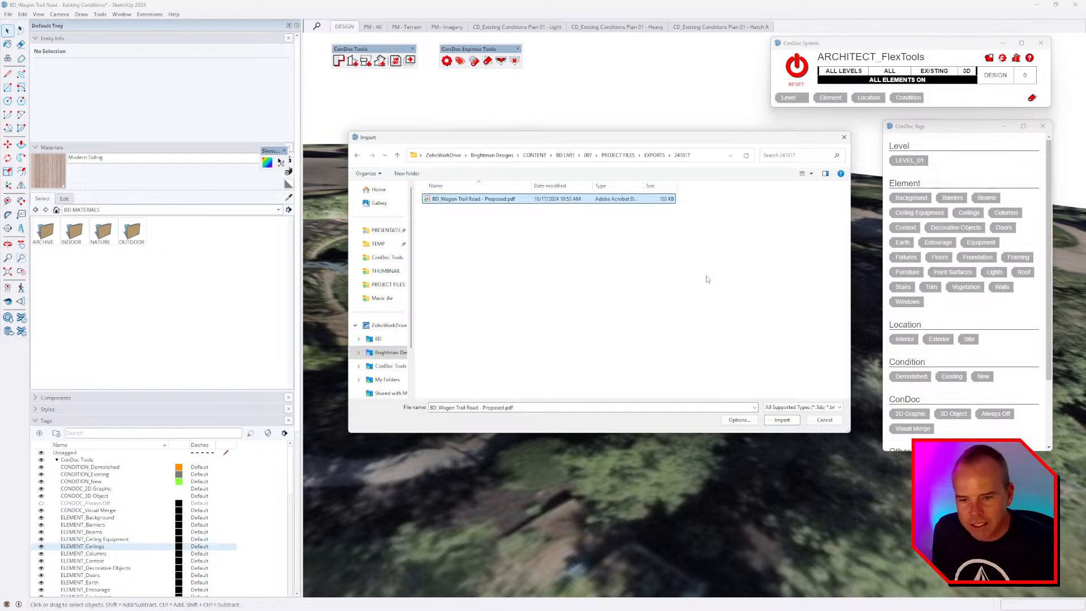
pyautogui.click(739, 421)
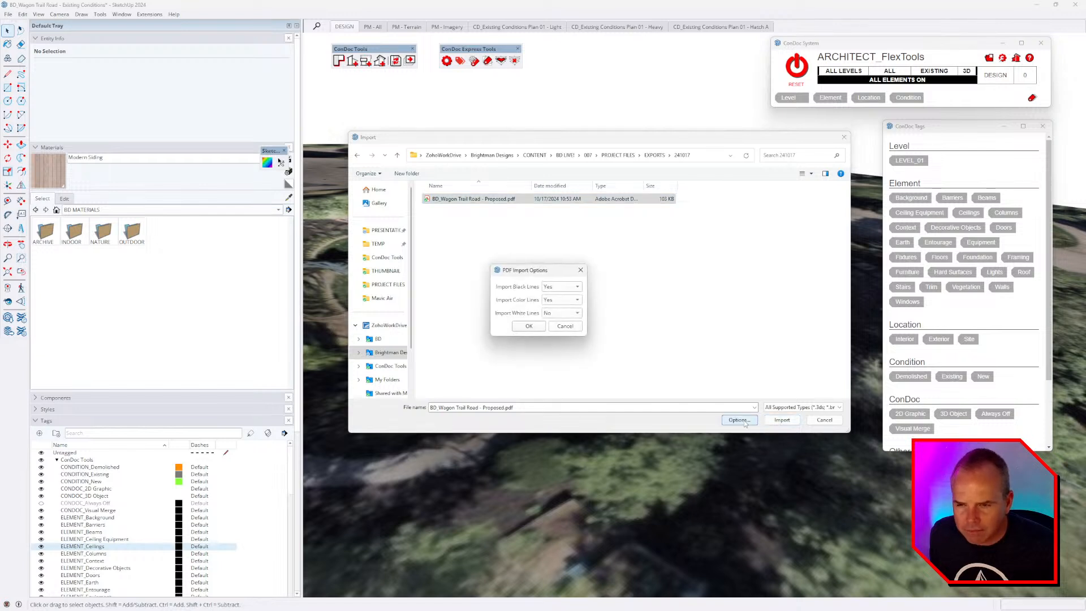
pyautogui.click(582, 271)
pyautogui.click(783, 419)
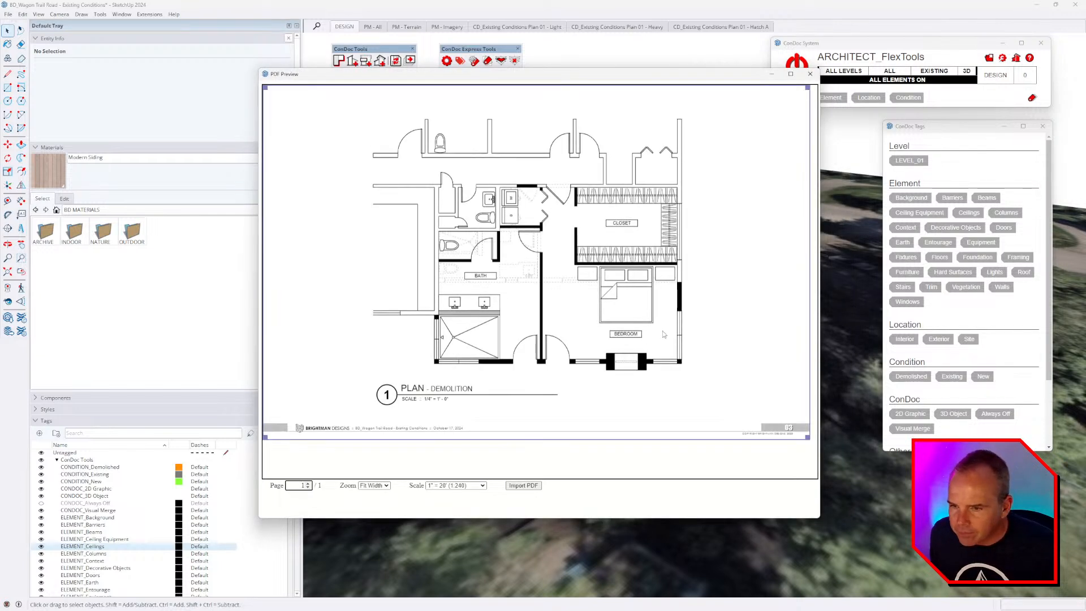
# Crop the import region to the floor plan without its title, set the scale to 1/4" = 1', and import the PDF.
pyautogui.moveTo(264, 87); pyautogui.dragTo(369, 112)
pyautogui.moveTo(810, 438); pyautogui.dragTo(698, 376)
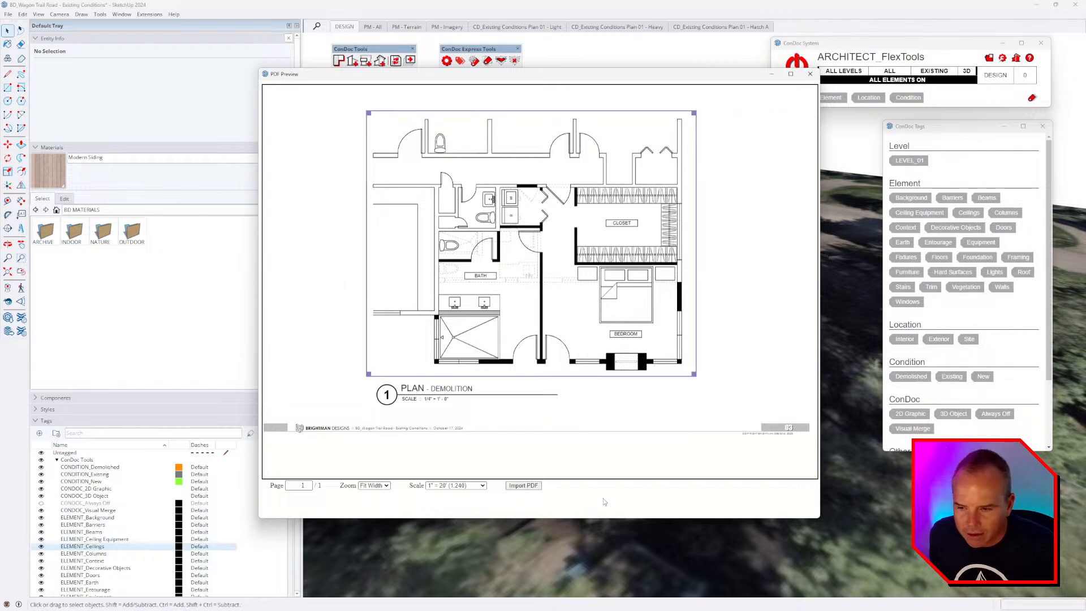
pyautogui.click(450, 486)
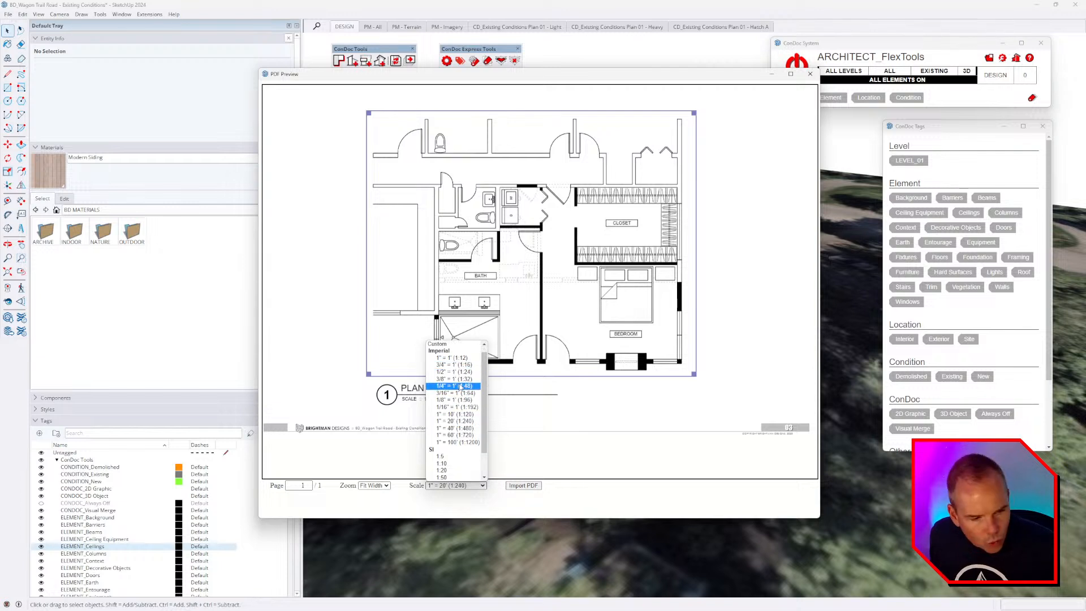
pyautogui.click(460, 387)
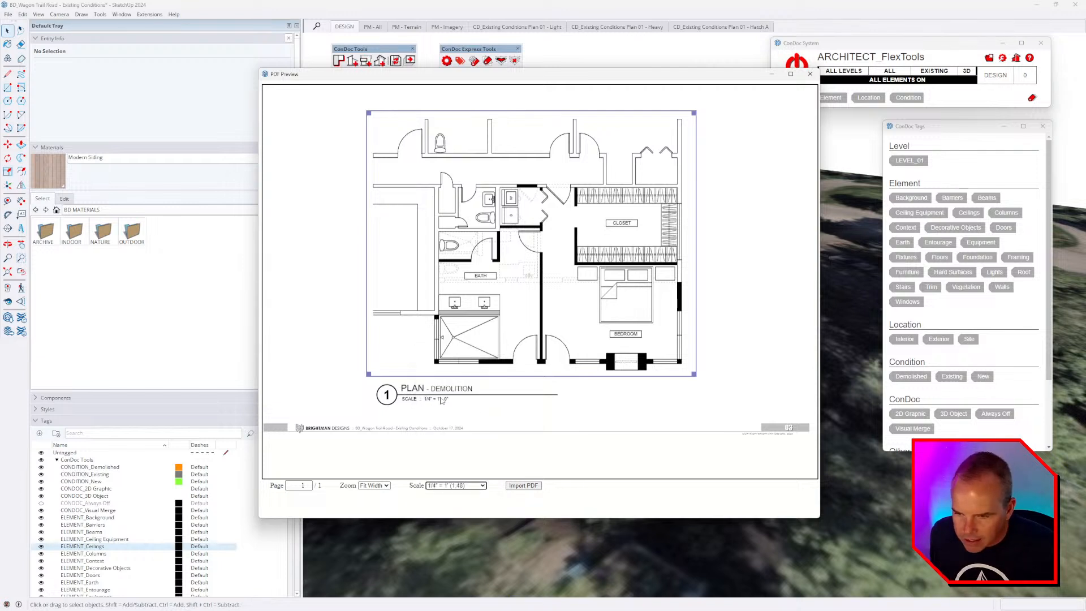
pyautogui.click(522, 485)
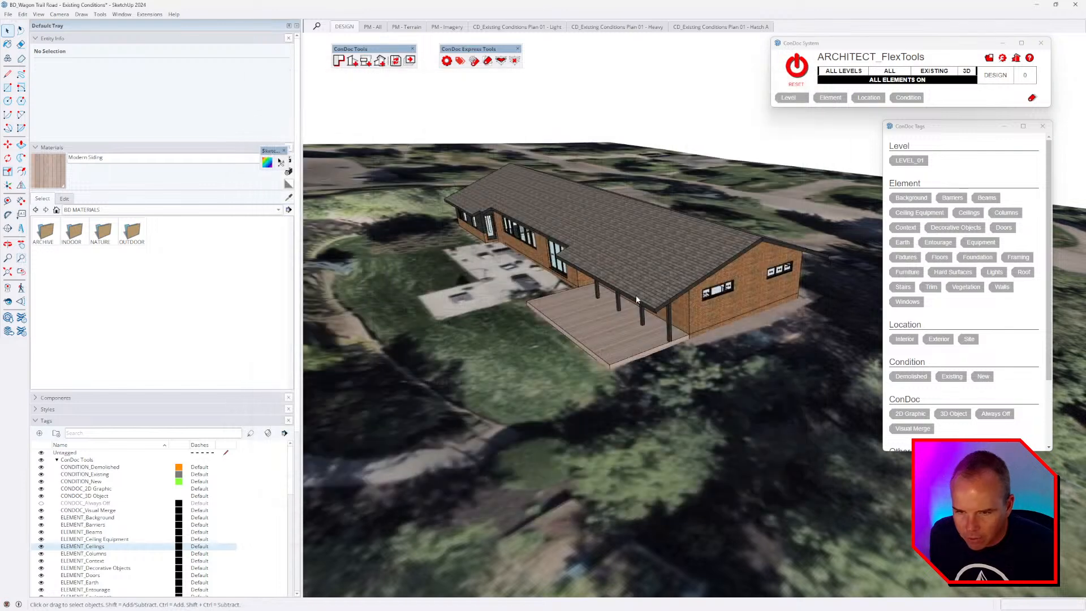
# Inspect the imported plan linework beneath the house and reset the model's drawing axes.
pyautogui.moveTo(619, 232); pyautogui.dragTo(657, 128, button='middle')
pyautogui.click(638, 287)
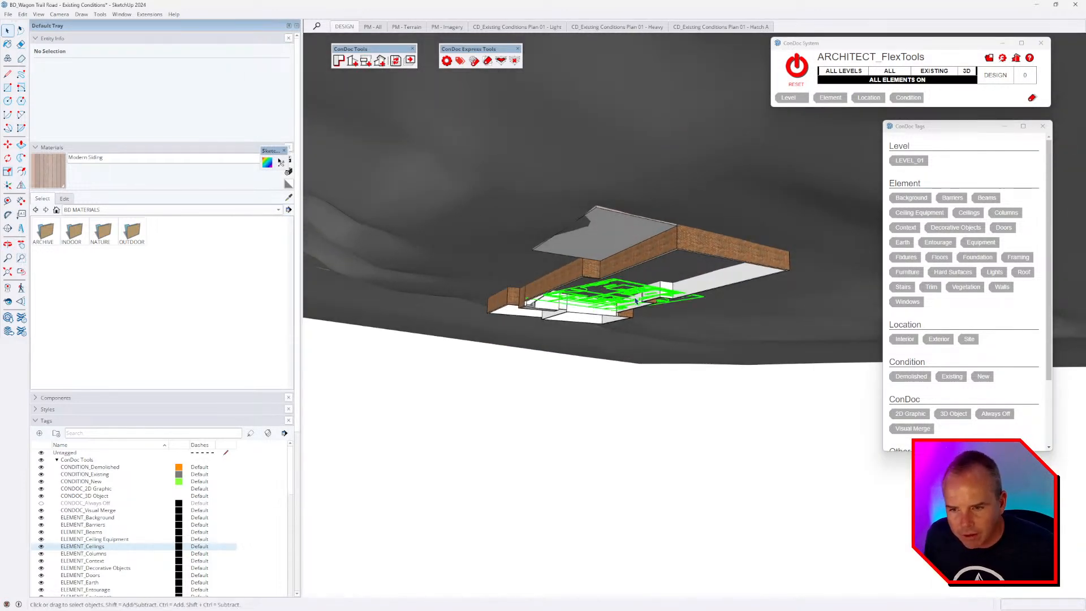
pyautogui.scroll(3, 614, 314)
pyautogui.moveTo(614, 314); pyautogui.dragTo(826, 179, button='middle')
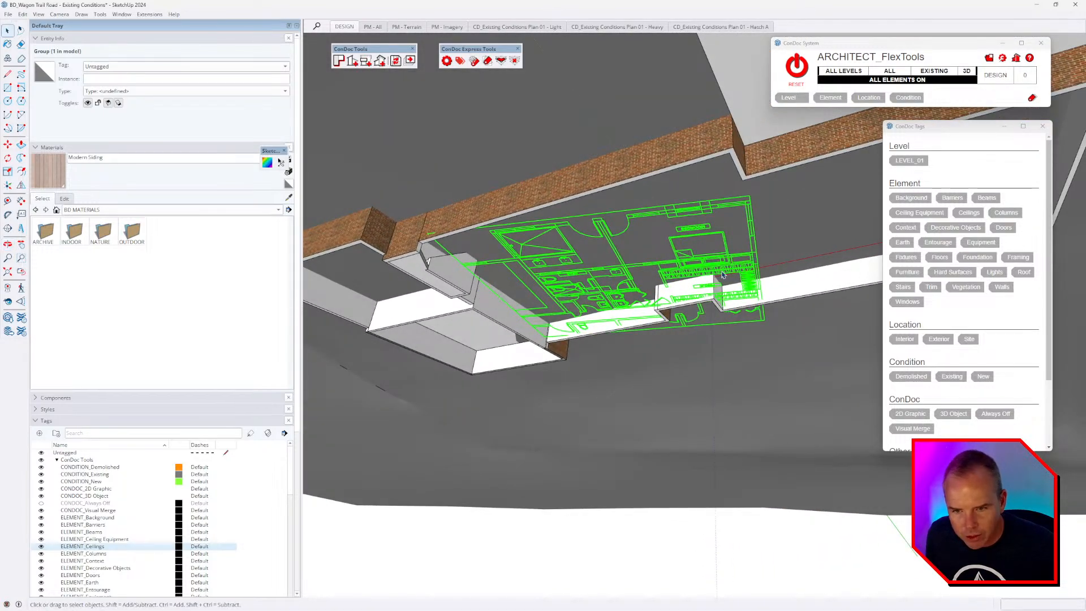
pyautogui.moveTo(720, 375); pyautogui.dragTo(711, 480, button='middle')
pyautogui.scroll(-8, 711, 479)
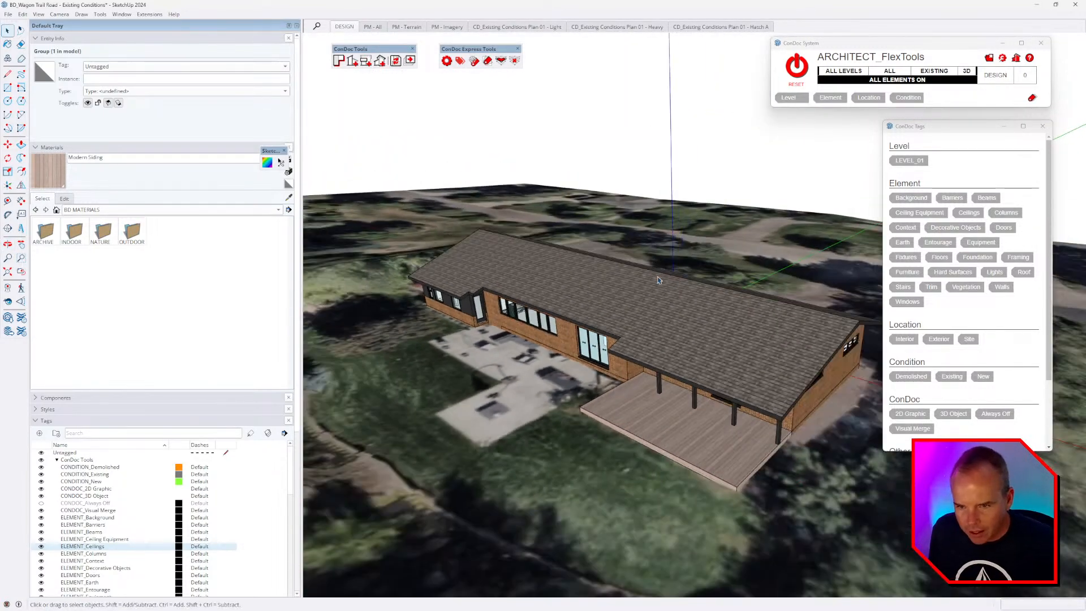
pyautogui.rightClick(673, 159)
pyautogui.click(695, 181)
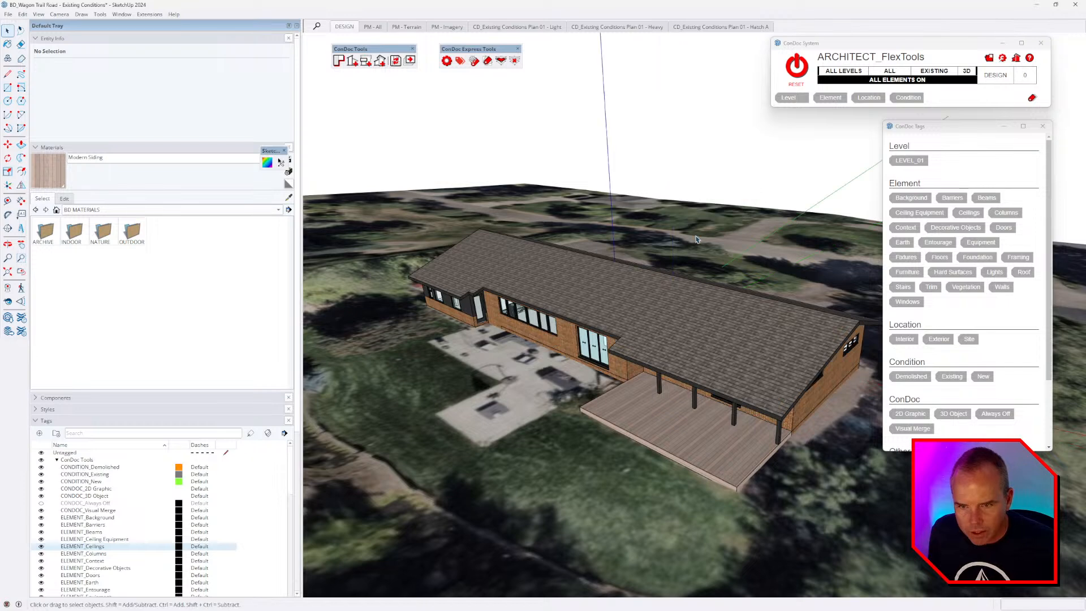
# Try deleting the house and its surrounding terrain from the model, and undo the deletion.
pyautogui.scroll(-2, 671, 307)
pyautogui.moveTo(671, 312); pyautogui.dragTo(684, 364, button='middle')
pyautogui.scroll(-3, 671, 322)
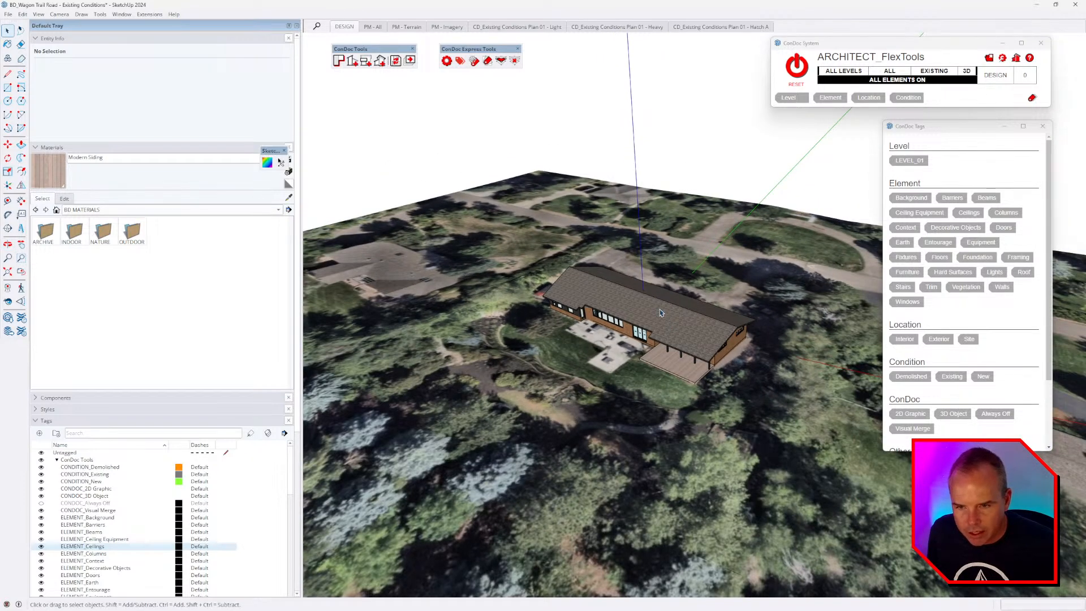
pyautogui.scroll(-4, 663, 316)
pyautogui.keyDown('shift'); pyautogui.moveTo(809, 195); pyautogui.dragTo(515, 436); pyautogui.keyUp('shift')
pyautogui.press('Delete')
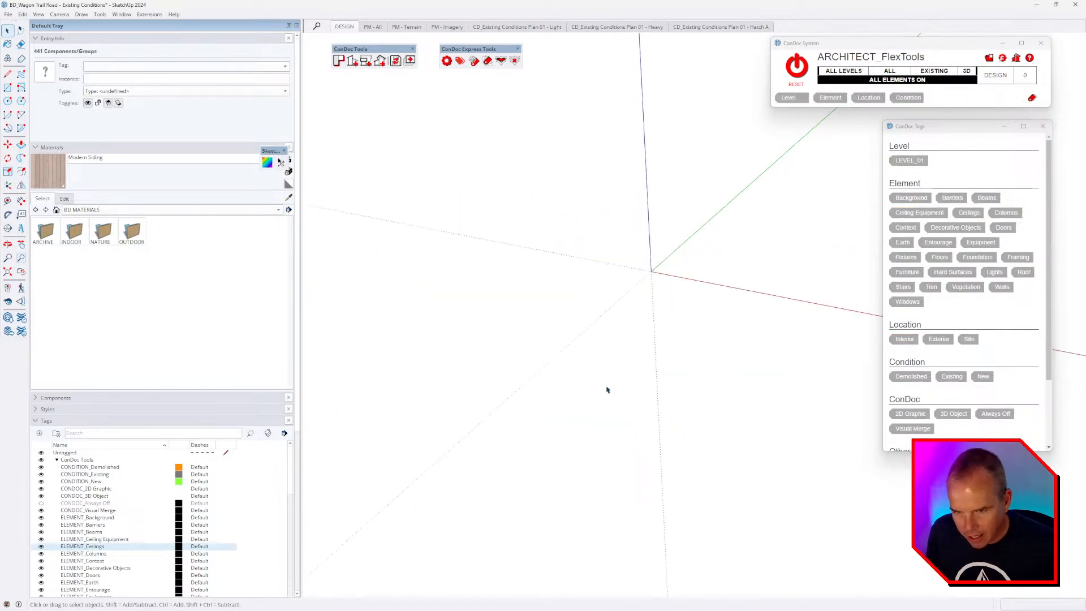
pyautogui.hotkey('ctrl', 'z')
# Move the imported plan group straight up along the blue axis until it sits above the house roof.
pyautogui.moveTo(672, 306)
pyautogui.mouseDown(button='middle')
pyautogui.moveTo(669, 270)
pyautogui.moveTo(669, 320)
pyautogui.mouseUp(button='middle')
pyautogui.click(669, 269)
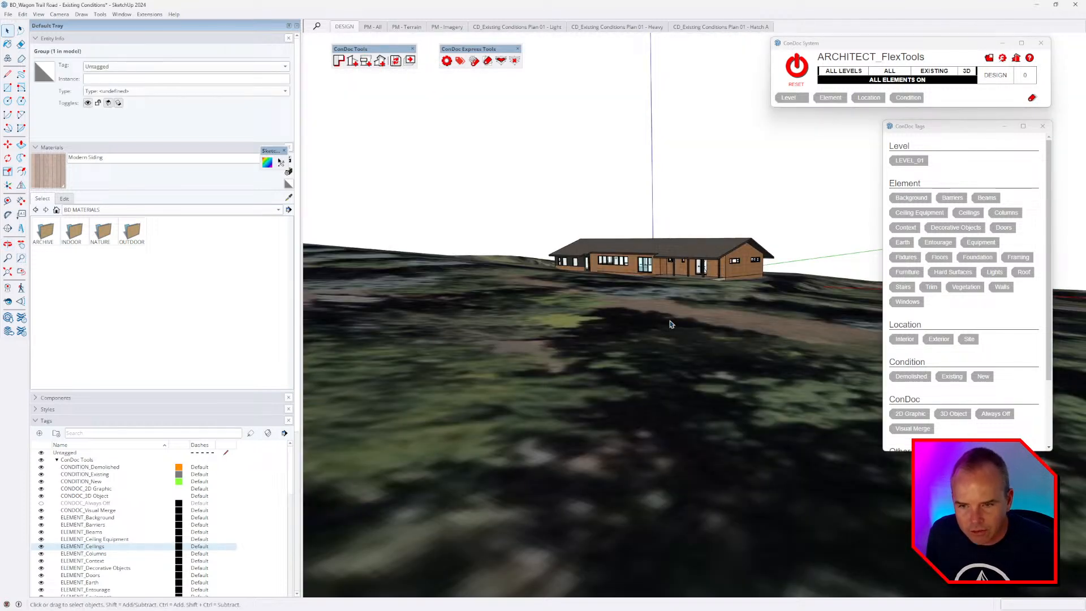
pyautogui.press('m')
pyautogui.click(688, 279)
pyautogui.press('Up')
pyautogui.click(699, 179)
pyautogui.scroll(5, 691, 206)
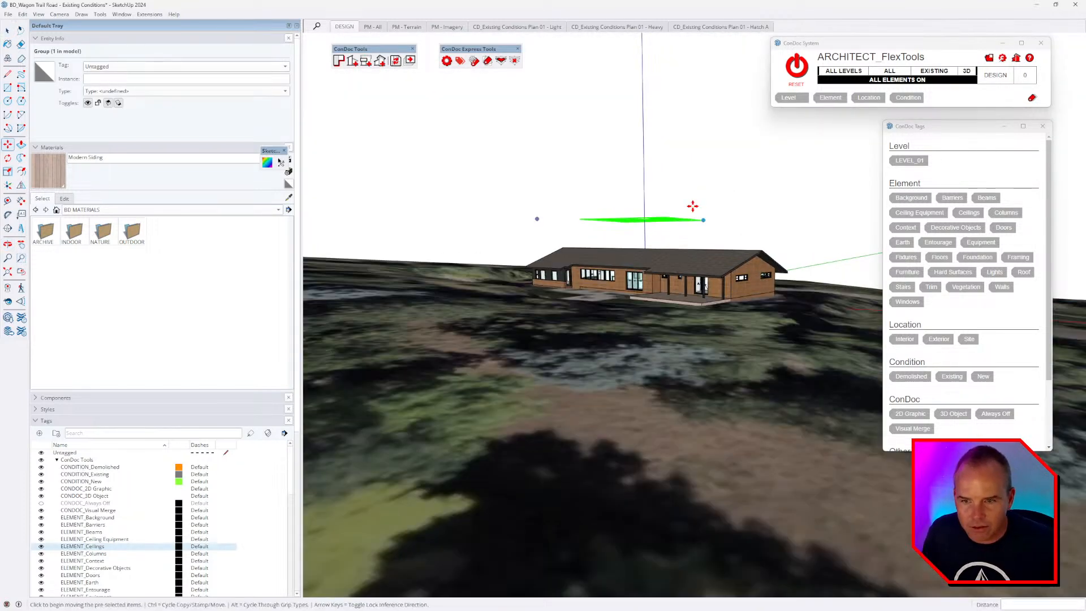
pyautogui.scroll(-1, 676, 225)
# Open the imported plan group and examine its closet, bath and bedroom linework from above.
pyautogui.press('space')
pyautogui.click(679, 232)
pyautogui.moveTo(679, 232); pyautogui.dragTo(607, 313, button='middle')
pyautogui.doubleClick(646, 275)
pyautogui.scroll(4, 647, 275)
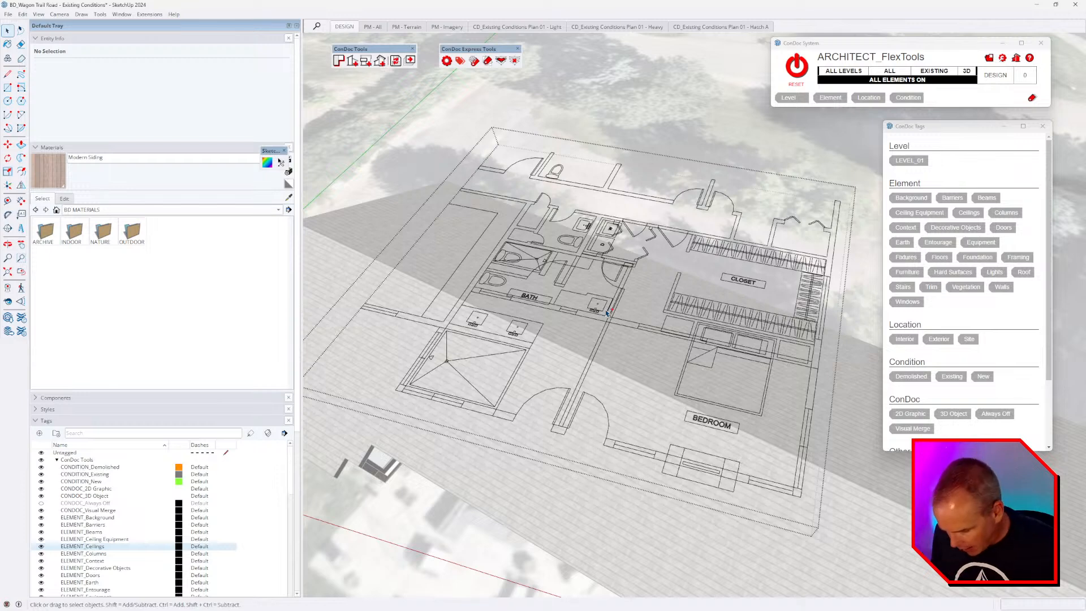
pyautogui.press('h')
pyautogui.moveTo(606, 311); pyautogui.dragTo(670, 423, button='middle')
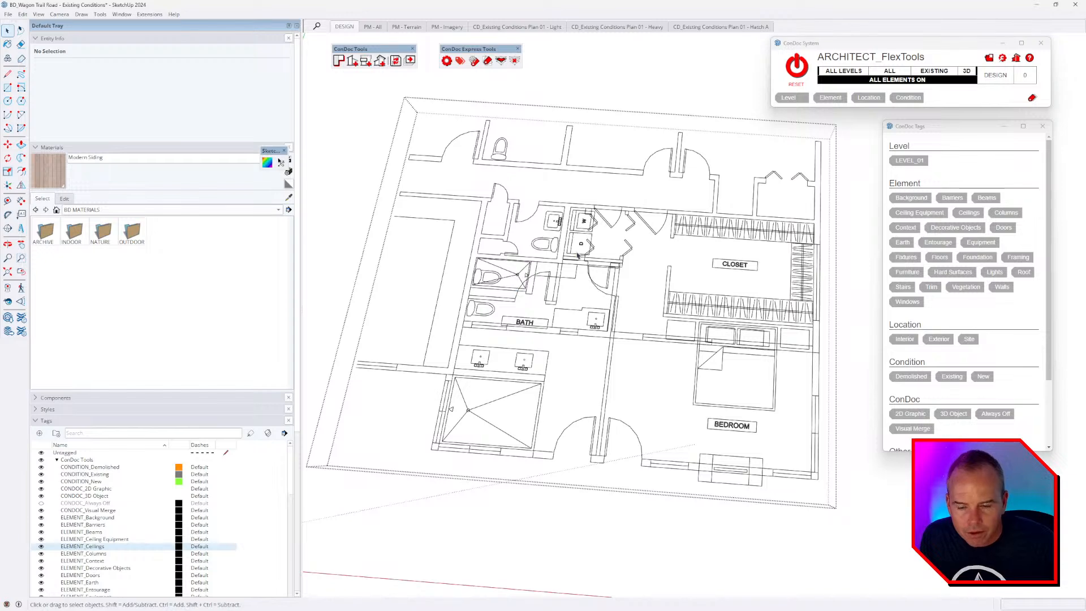
# Close the imported plan group and delete it from the model.
pyautogui.scroll(-3, 655, 202)
pyautogui.moveTo(656, 203); pyautogui.dragTo(702, 222, button='middle')
pyautogui.press('Escape')
pyautogui.click(705, 224)
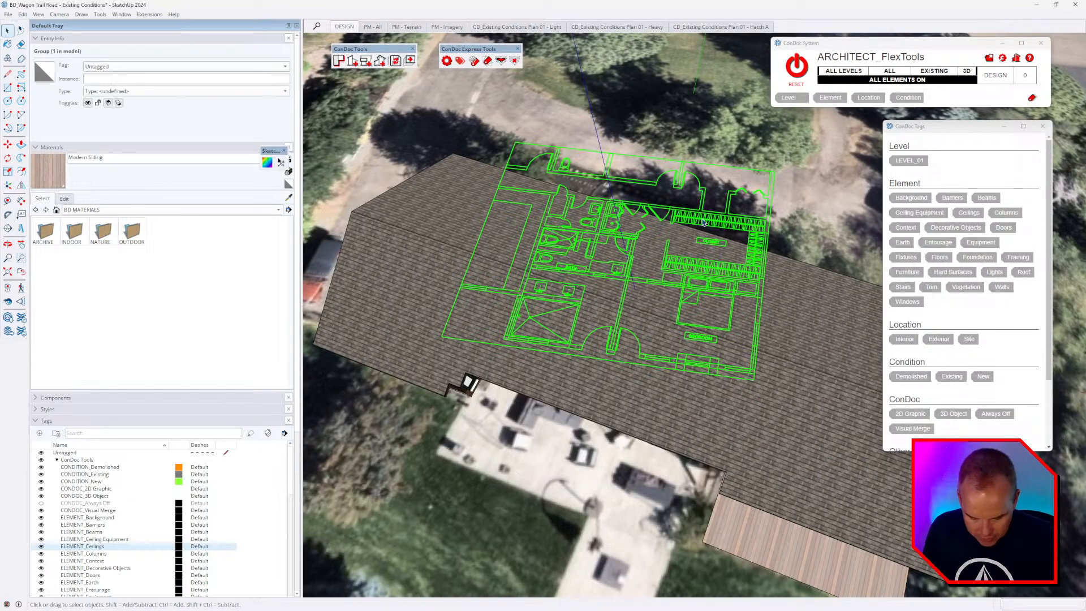
pyautogui.press('Delete')
# Switch to LayOut and change the drawing title from demolition to PLAN - PROPOSED.
pyautogui.hotkey('alt', 'Tab')
pyautogui.click(597, 252)
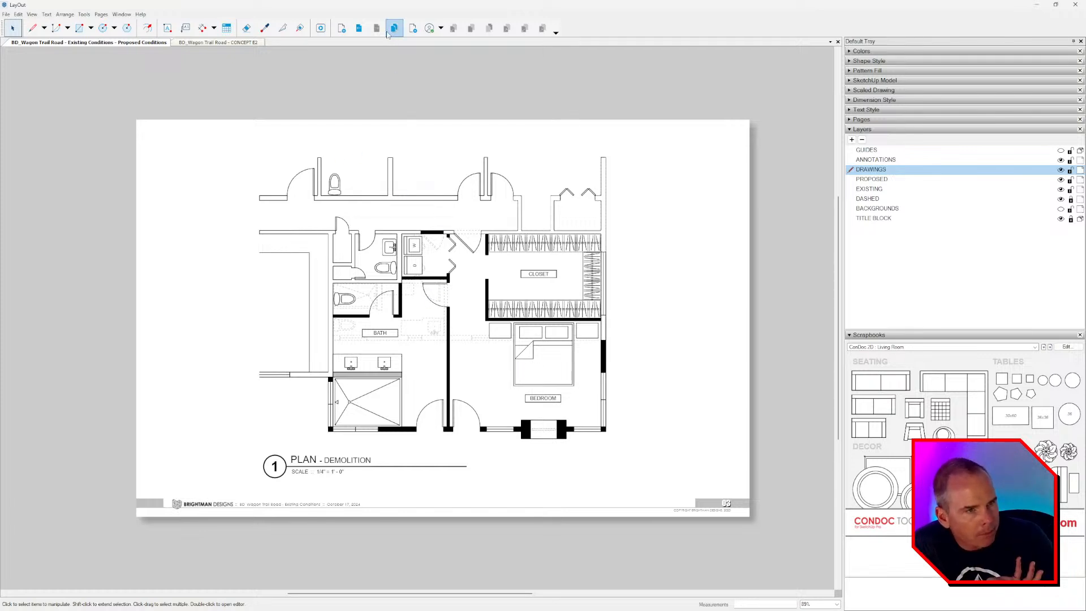
pyautogui.scroll(3, 354, 441)
pyautogui.doubleClick(357, 477)
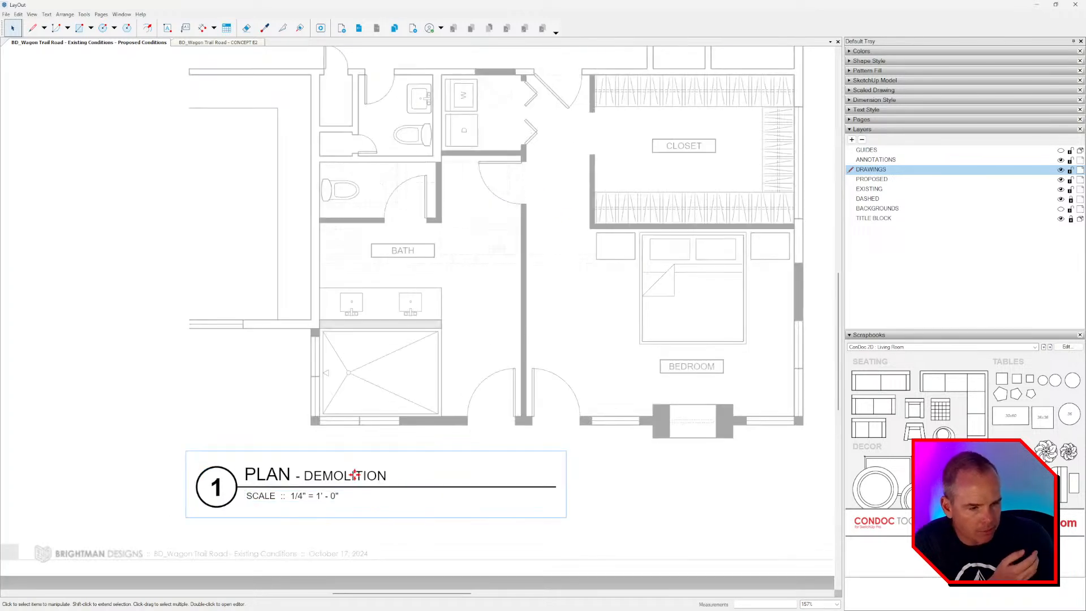
pyautogui.doubleClick(358, 477)
pyautogui.doubleClick(377, 477)
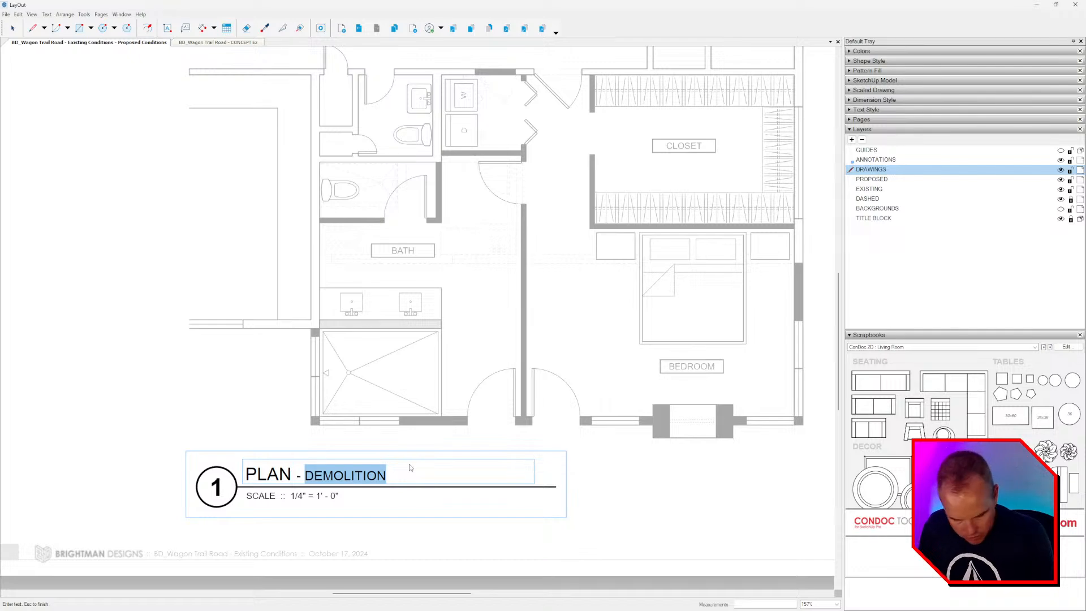
pyautogui.write('PROPOSED')
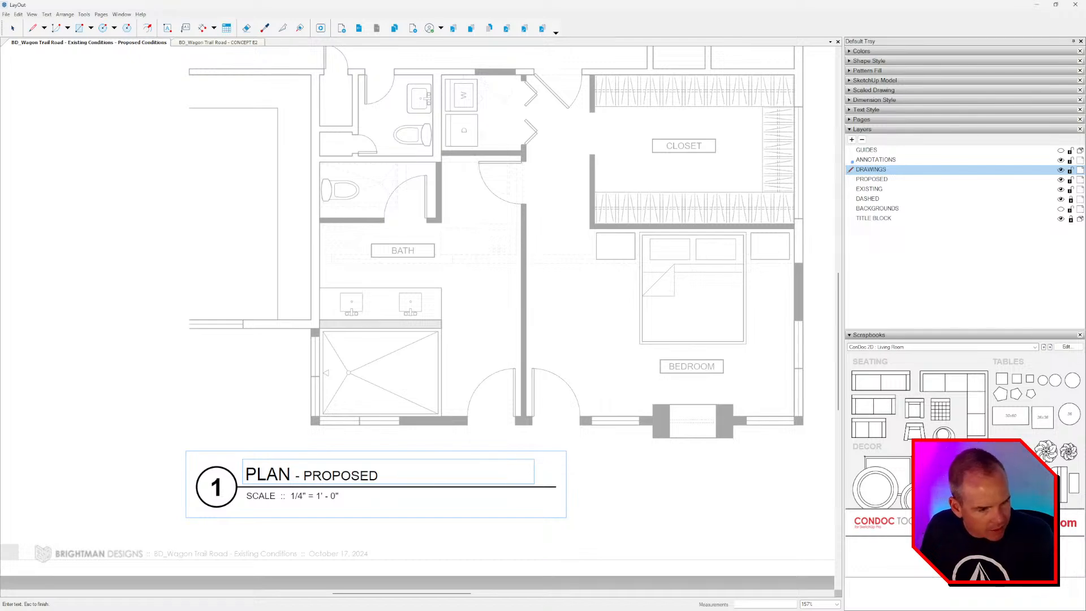
pyautogui.press('Escape')
pyautogui.press('Escape')
# Hide the DASHED layer on the proposed plan page.
pyautogui.scroll(-3, 609, 293)
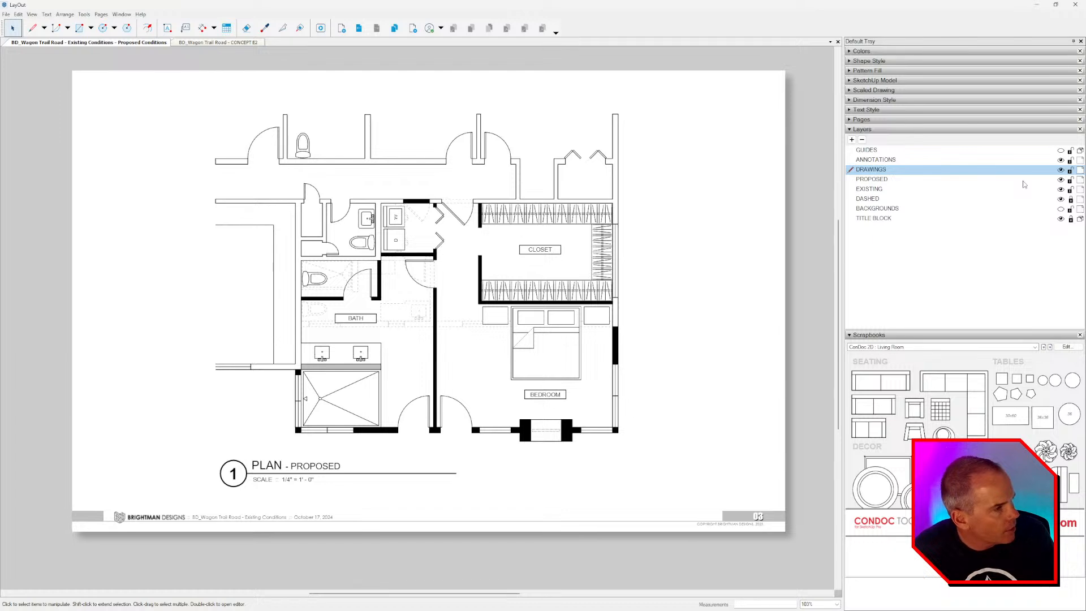
pyautogui.click(1061, 199)
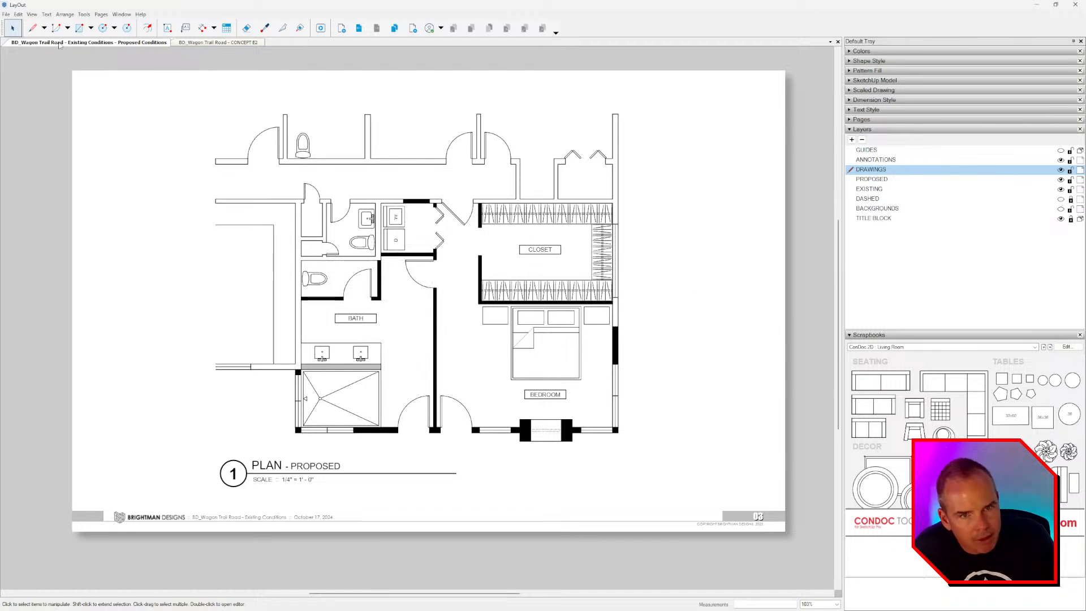
# Export page 3 from LayOut as BD_Wagon Trail Road - Proposed.pdf, replacing the earlier file, and close the exported PDF.
pyautogui.click(6, 14)
pyautogui.moveTo(56, 151)
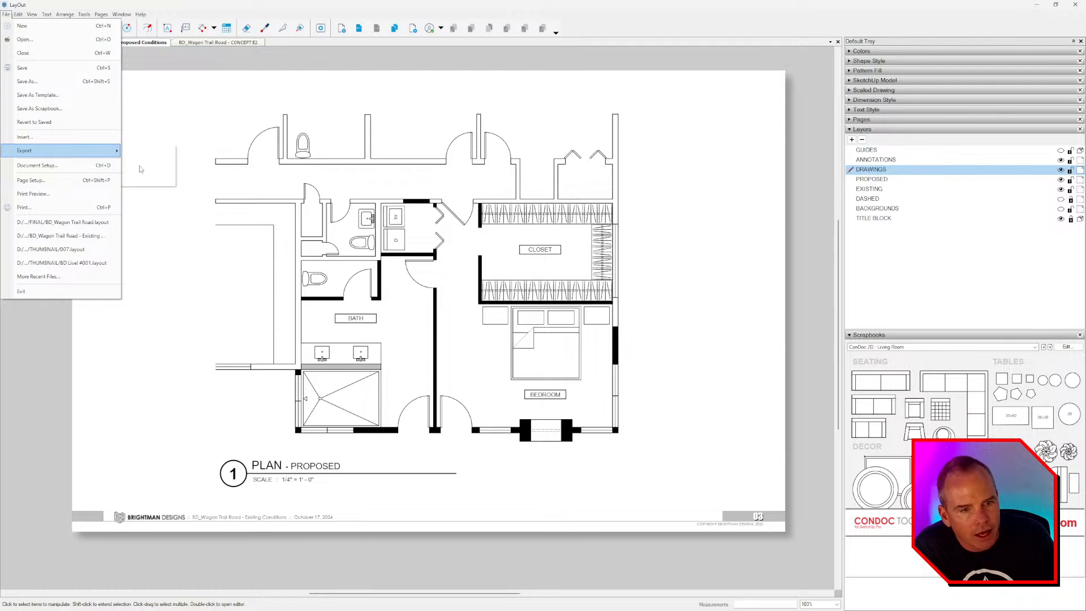
pyautogui.click(140, 166)
pyautogui.doubleClick(455, 223)
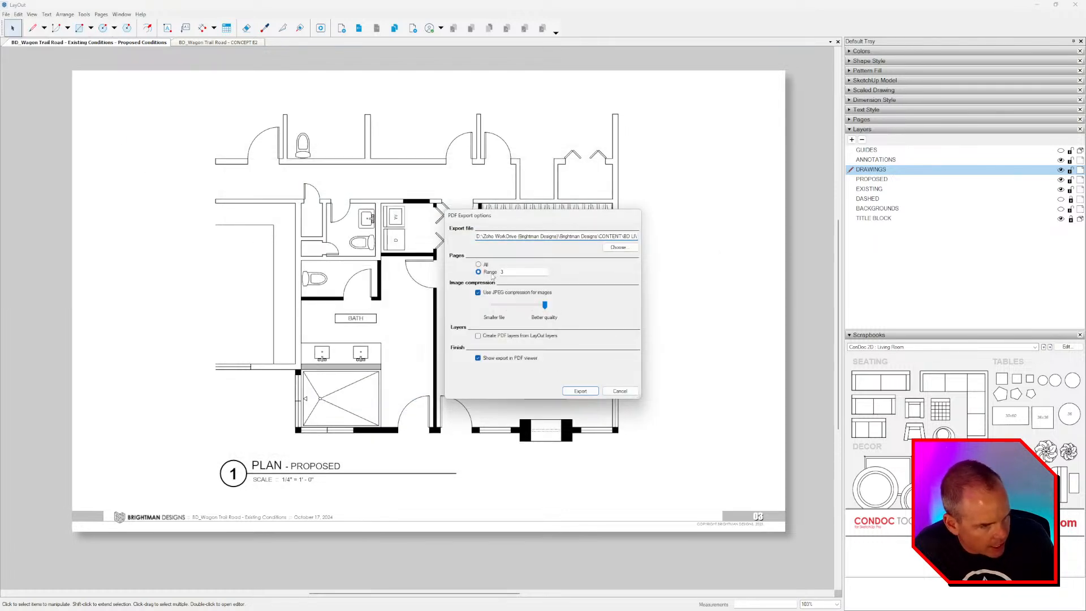
pyautogui.click(580, 391)
pyautogui.click(567, 330)
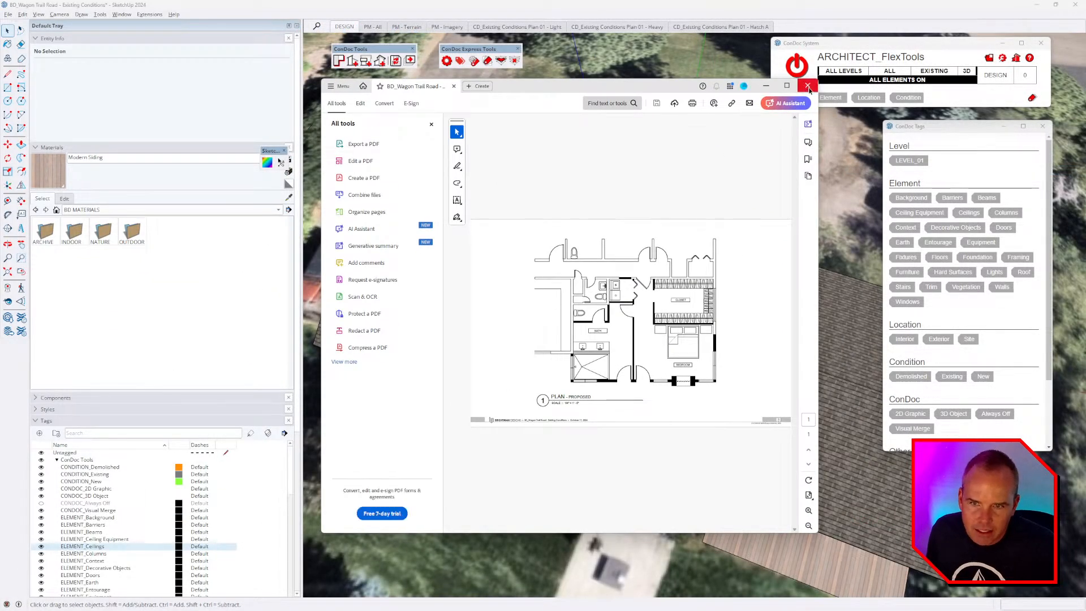
pyautogui.click(807, 86)
# In SketchUp, import BD_Wagon Trail Road - Proposed.pdf, cropped to the plan without its title, at 1/4" = 1' scale.
pyautogui.click(7, 14)
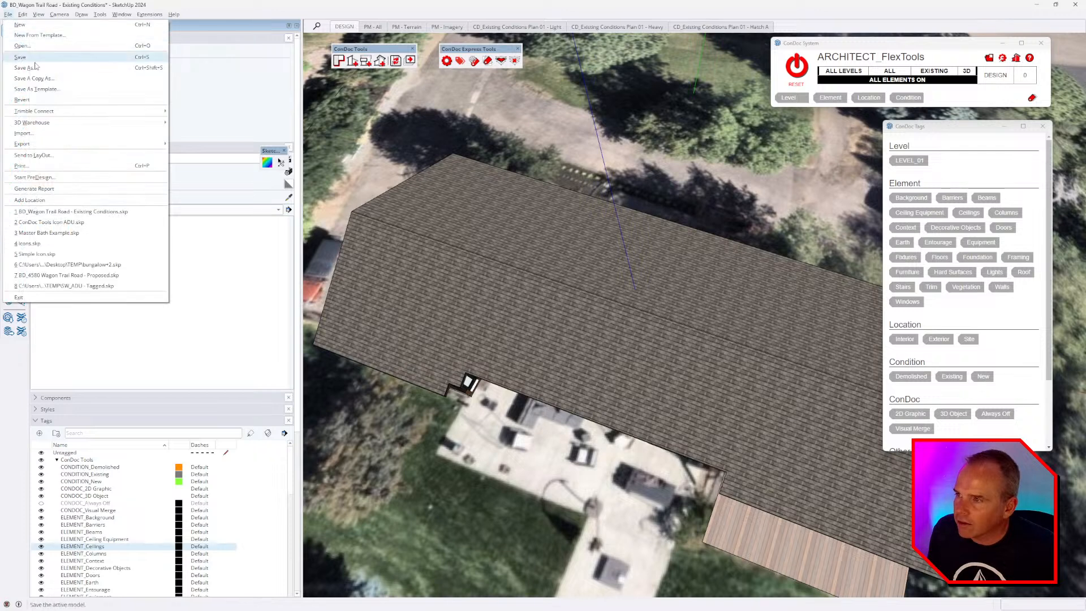
pyautogui.click(34, 129)
pyautogui.doubleClick(474, 198)
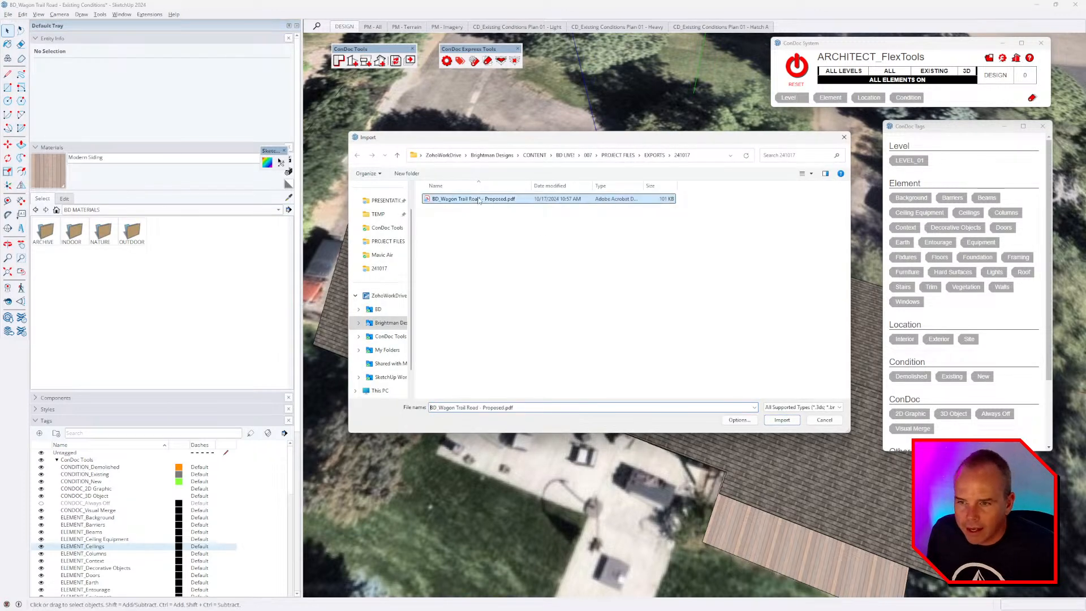
pyautogui.moveTo(266, 438); pyautogui.dragTo(368, 370)
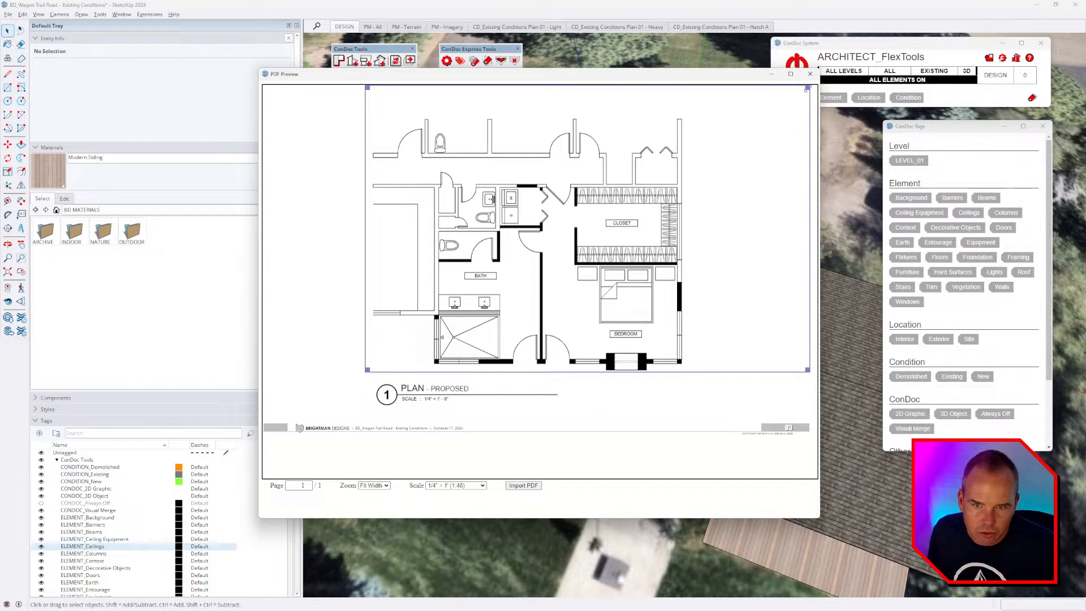
pyautogui.moveTo(810, 88); pyautogui.dragTo(705, 112)
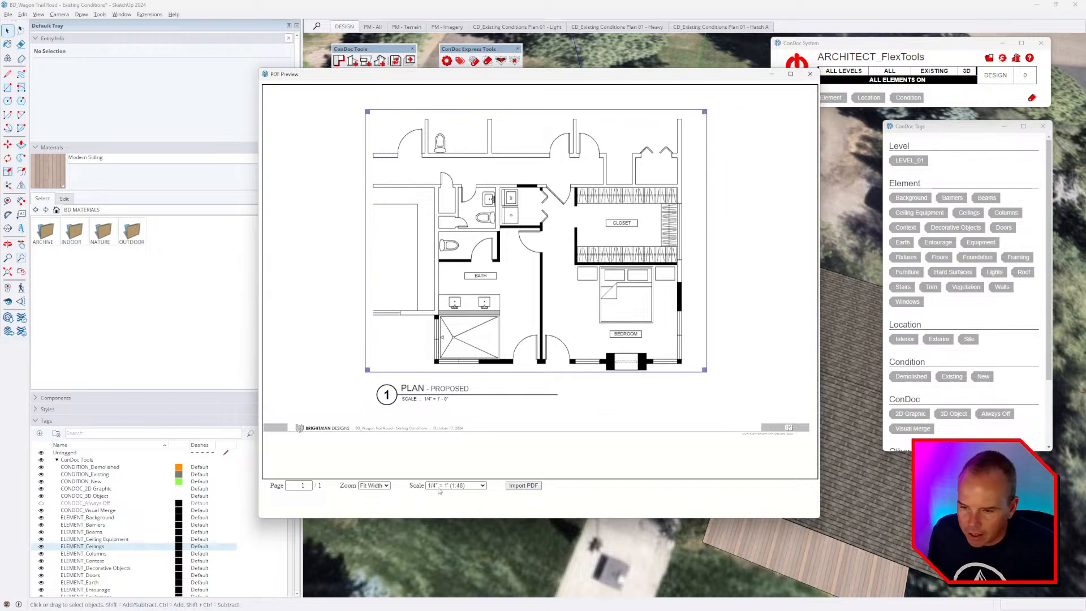
pyautogui.click(523, 486)
# Select the imported plan group from beneath the house and move it up above the roof.
pyautogui.moveTo(662, 344); pyautogui.dragTo(656, 384, button='middle')
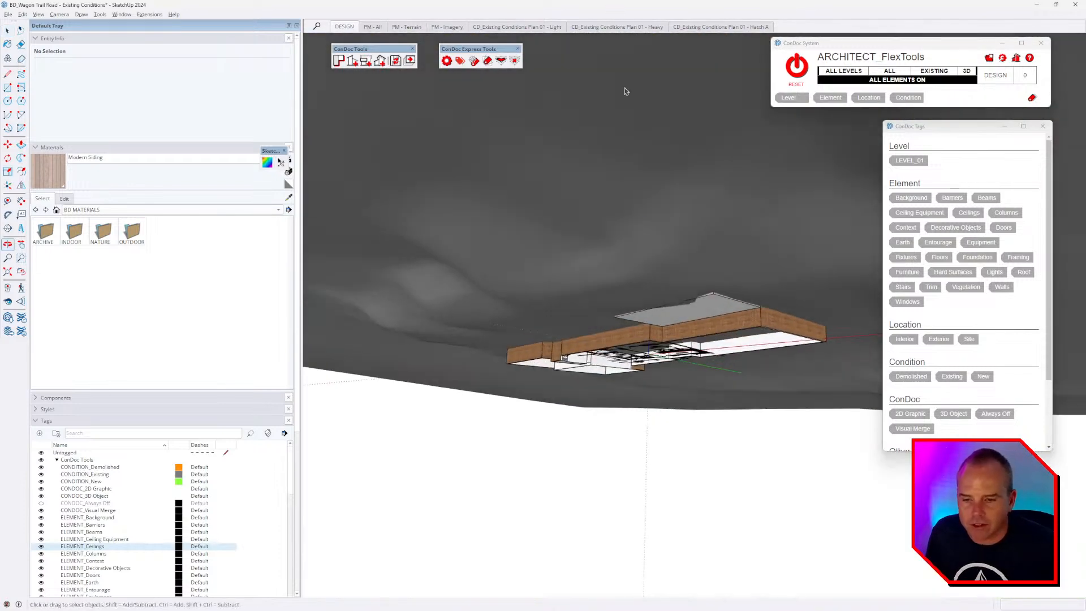
pyautogui.click(663, 354)
pyautogui.press('m')
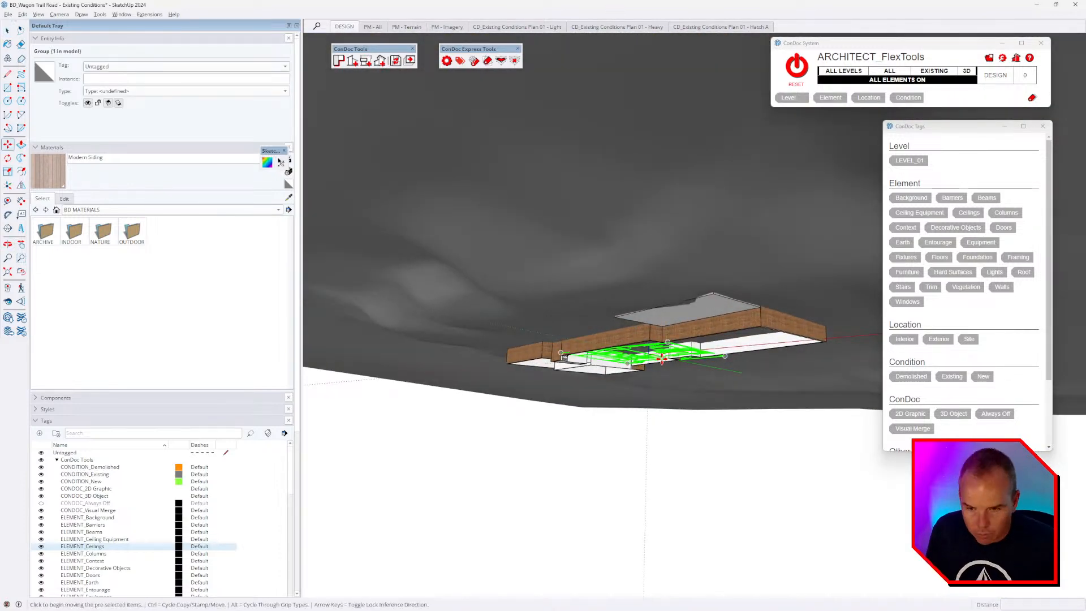
pyautogui.moveTo(665, 363); pyautogui.dragTo(708, 329, button='middle')
pyautogui.click(684, 219)
pyautogui.press('space')
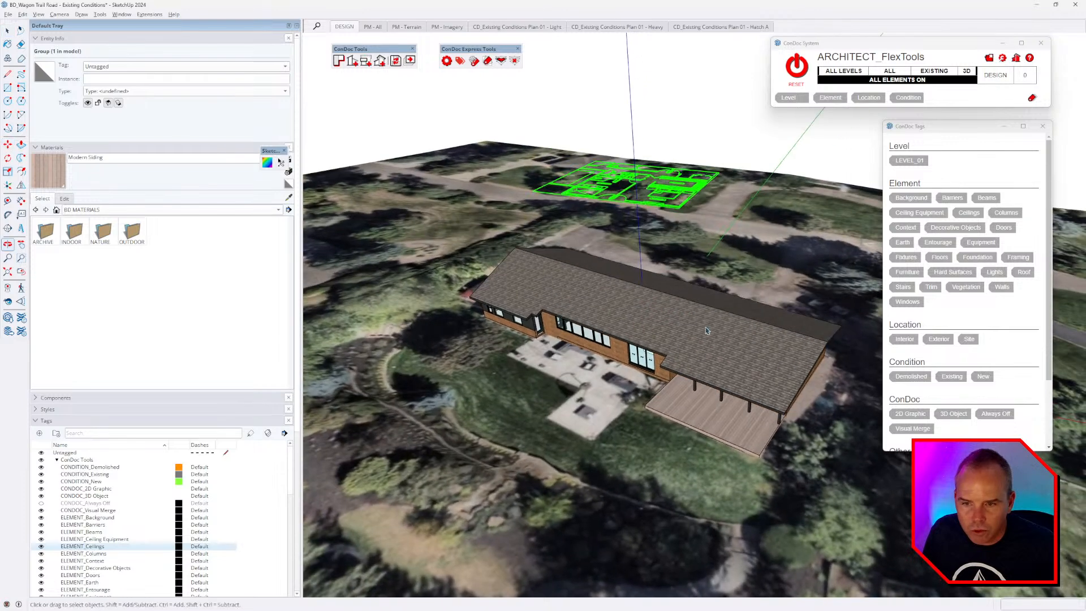
# Open the imported plan group and examine its wall, bath and bedroom linework, then close it.
pyautogui.press('Return')
pyautogui.moveTo(707, 228); pyautogui.dragTo(668, 192, button='middle')
pyautogui.scroll(3, 666, 189)
pyautogui.scroll(2, 665, 190)
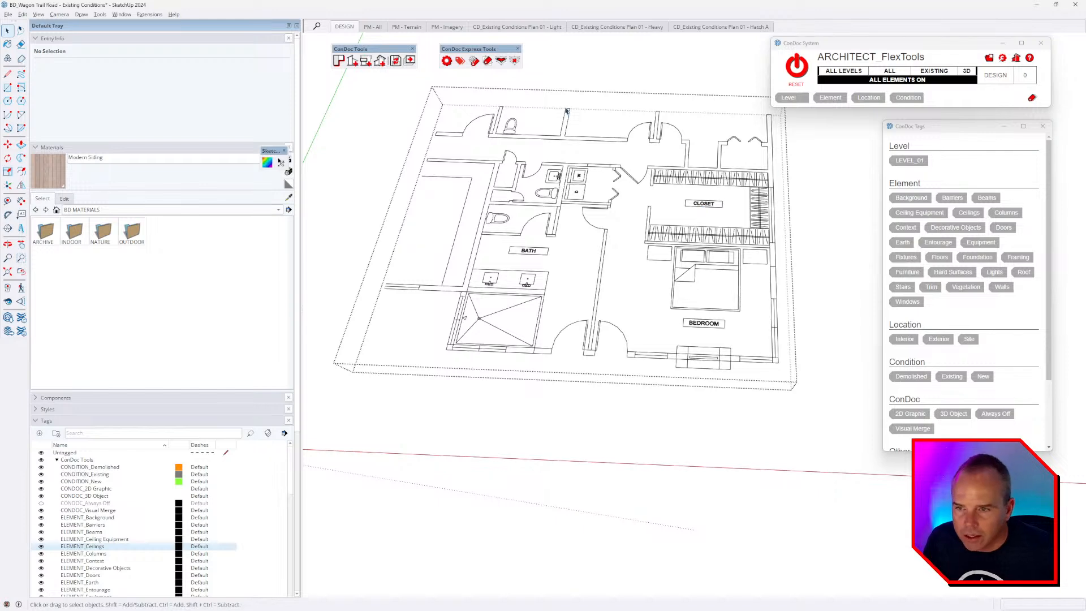
pyautogui.moveTo(645, 361); pyautogui.dragTo(702, 357, button='middle')
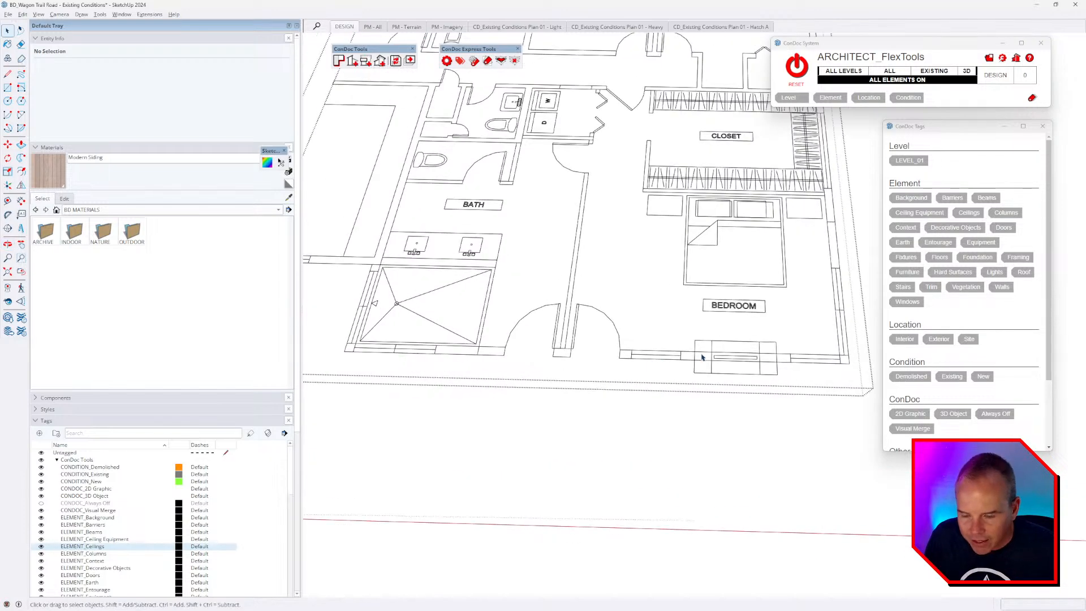
pyautogui.press('t')
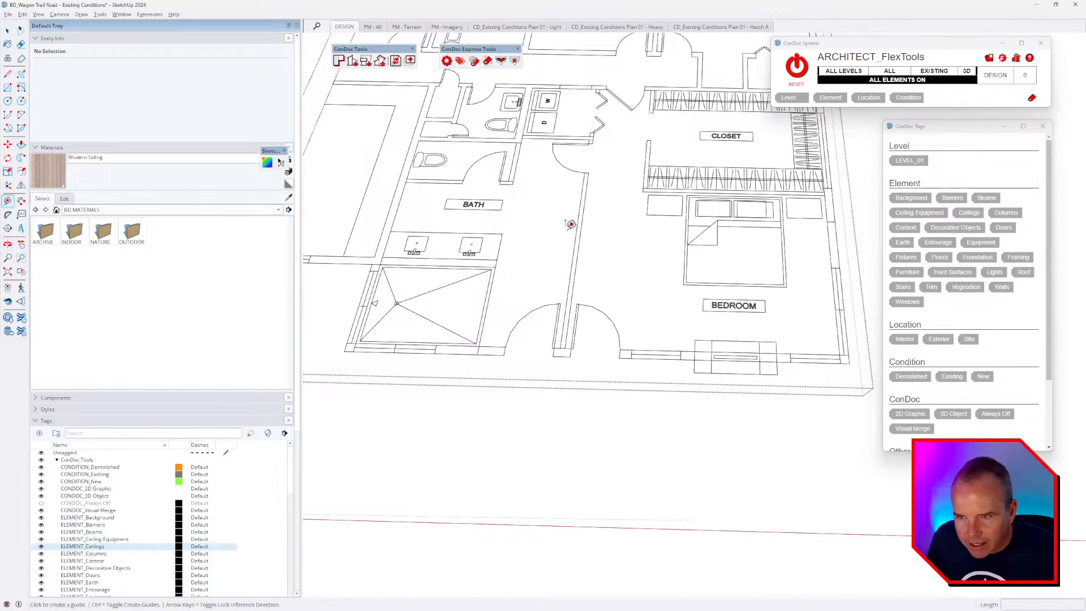
pyautogui.click(449, 180)
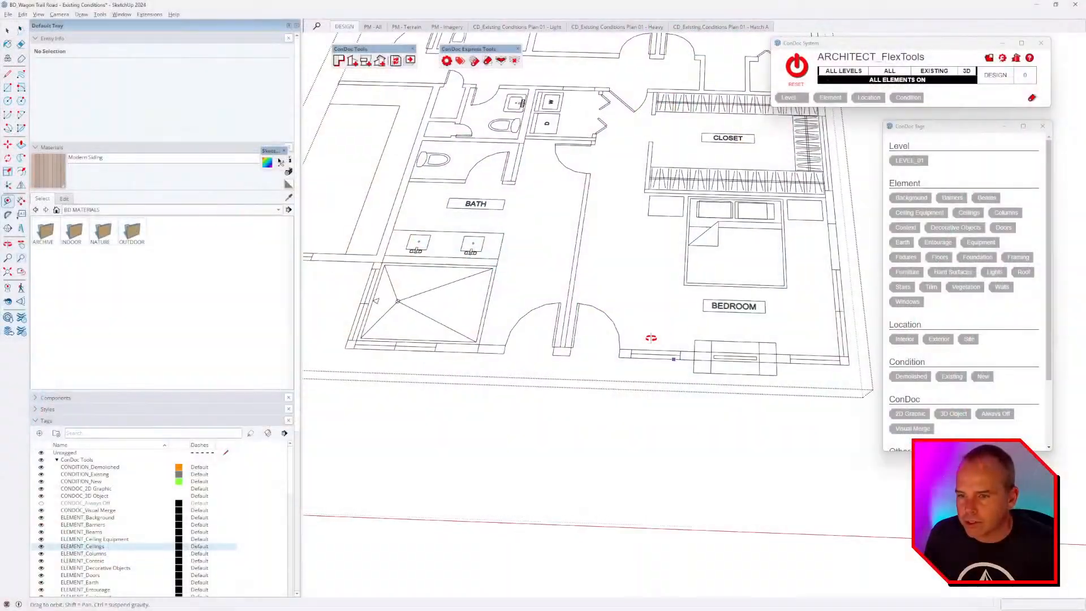
pyautogui.moveTo(650, 339)
pyautogui.mouseDown(button='middle')
pyautogui.moveTo(636, 323)
pyautogui.moveTo(650, 253)
pyautogui.moveTo(598, 215)
pyautogui.moveTo(658, 294)
pyautogui.moveTo(571, 363)
pyautogui.moveTo(720, 317)
pyautogui.moveTo(700, 150)
pyautogui.moveTo(676, 146)
pyautogui.mouseUp(button='middle')
pyautogui.press('Escape')
# Delete the imported plan group from the model and reset the ConDoc System visibility.
pyautogui.scroll(-3, 649, 253)
pyautogui.rightClick(676, 146)
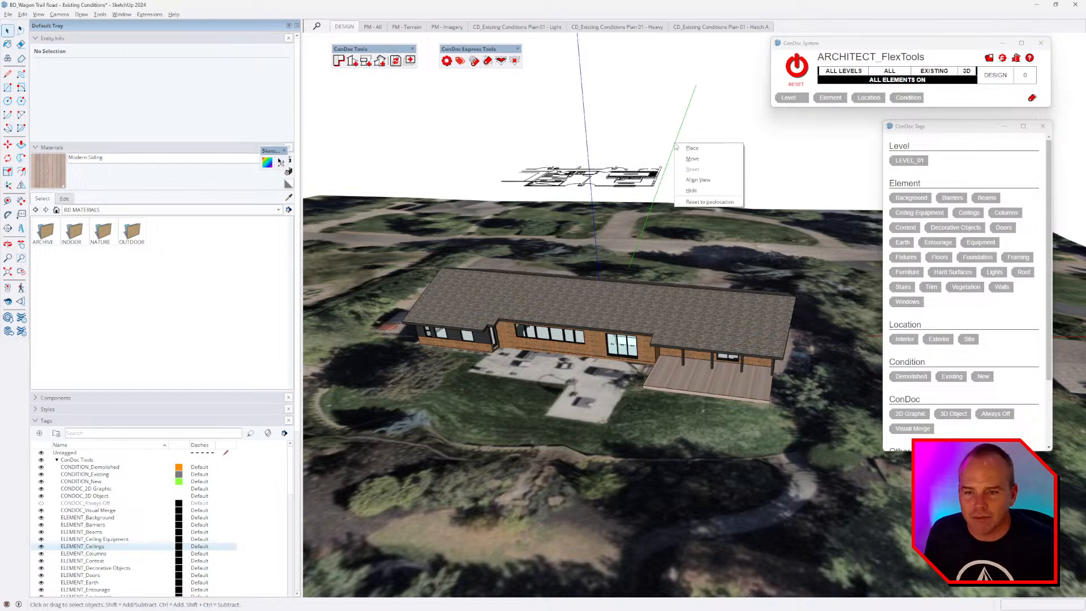
pyautogui.click(666, 158)
pyautogui.click(630, 187)
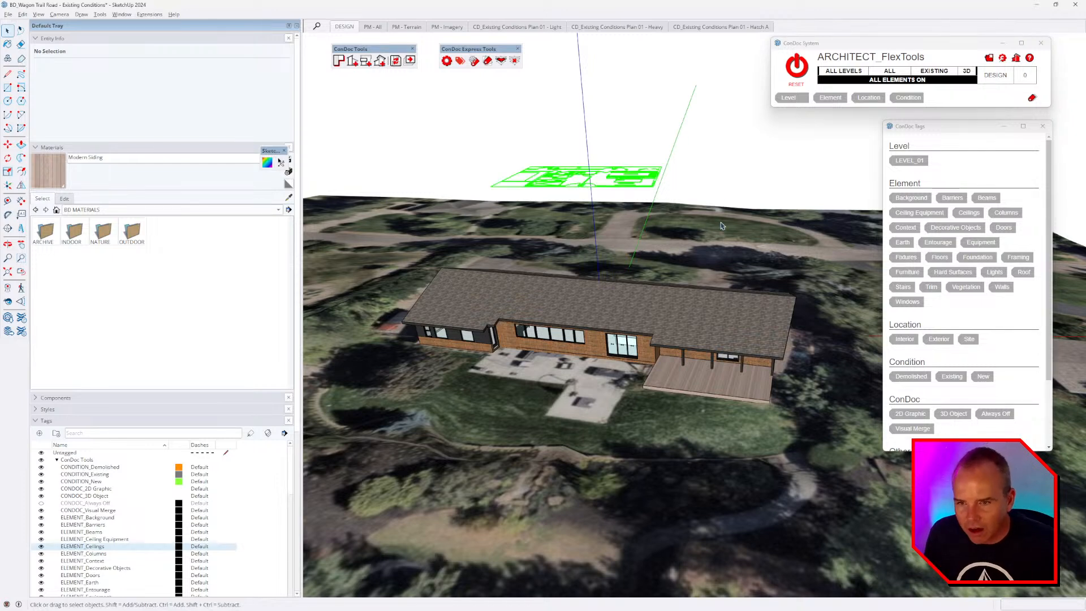
pyautogui.moveTo(683, 184); pyautogui.dragTo(662, 200, button='middle')
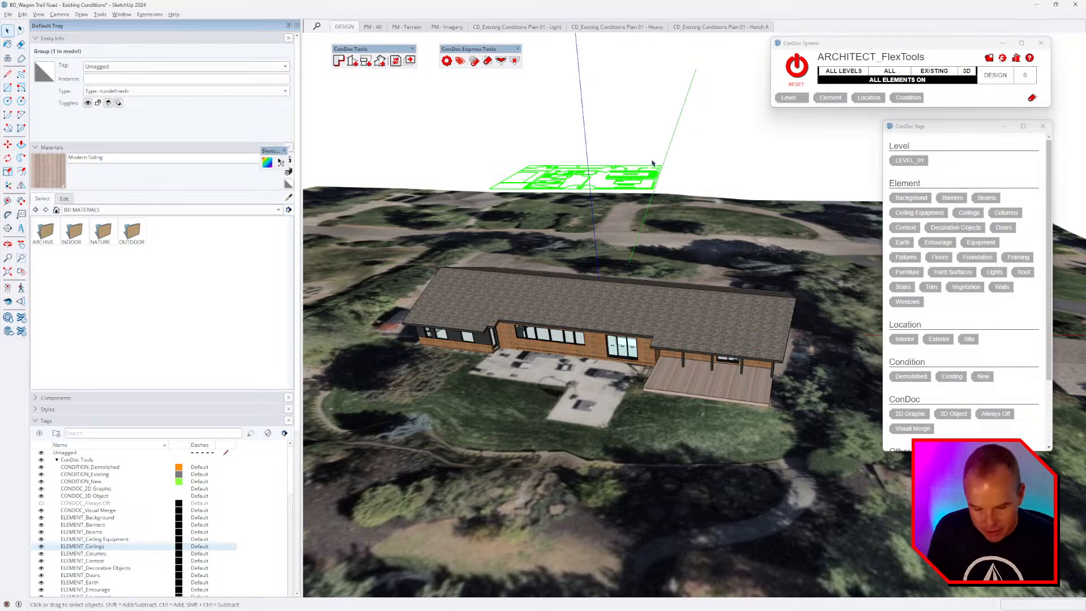
pyautogui.click(797, 65)
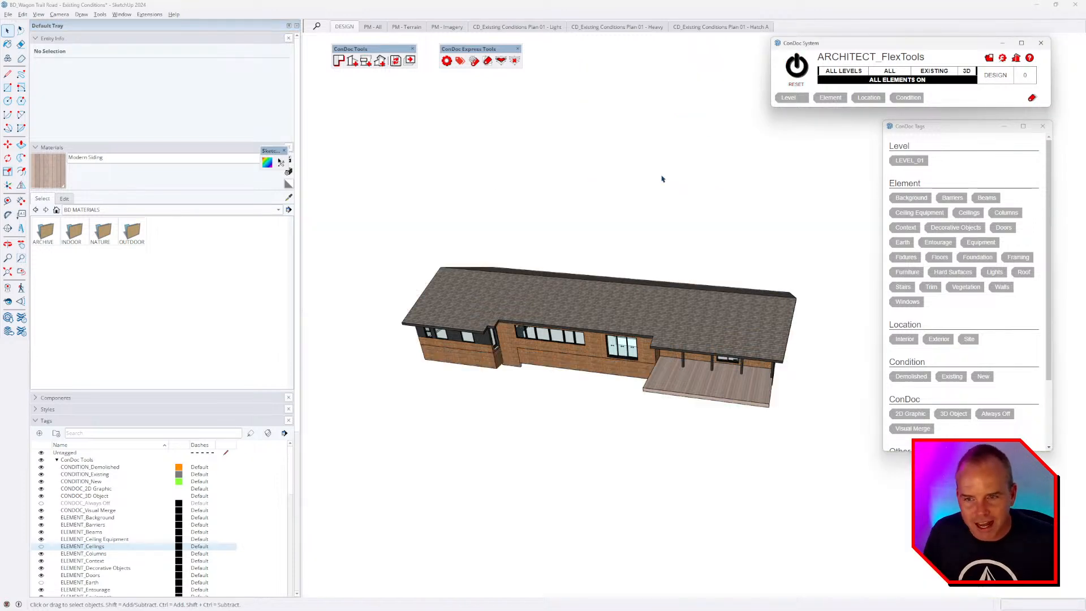
# Import BD_Wagon Trail Road - Proposed.pdf again at 1/4" = 1' scale, cropped tightly around the plan without its title.
pyautogui.click(8, 14)
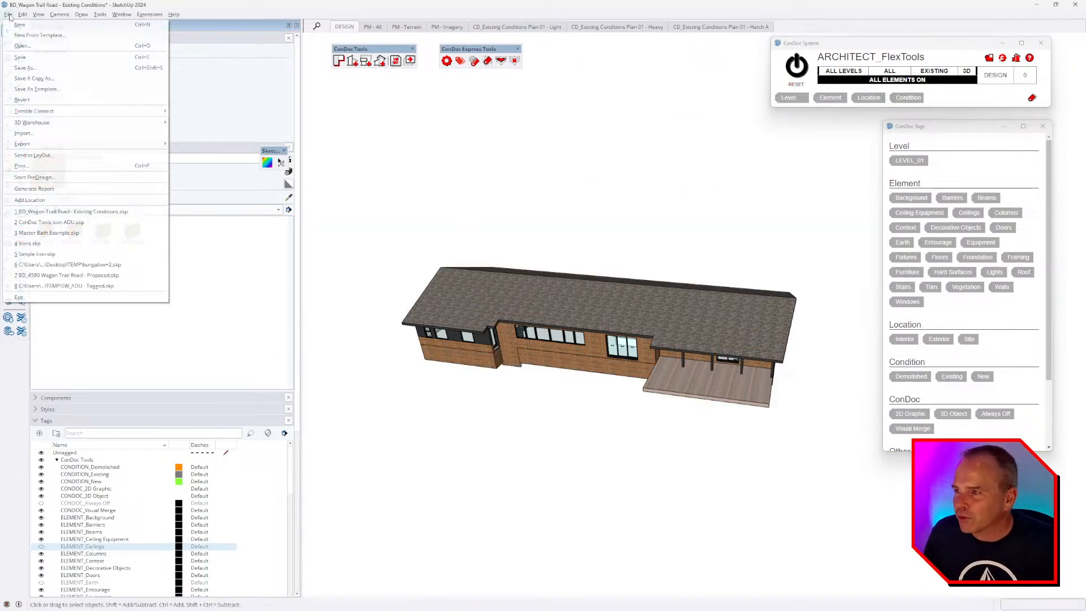
pyautogui.click(34, 136)
pyautogui.doubleClick(486, 198)
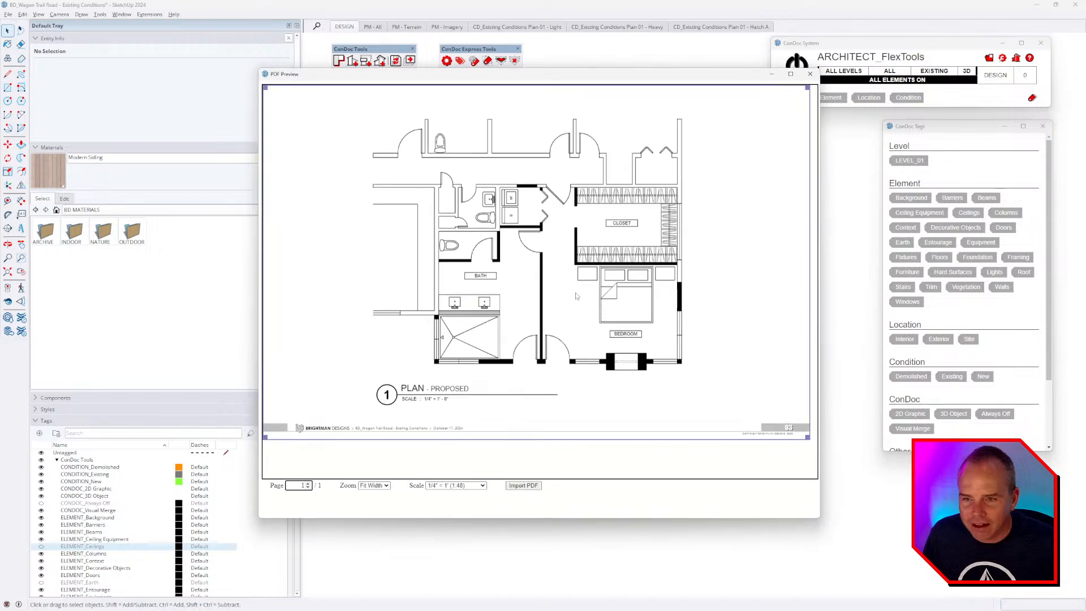
pyautogui.moveTo(272, 91); pyautogui.dragTo(364, 125)
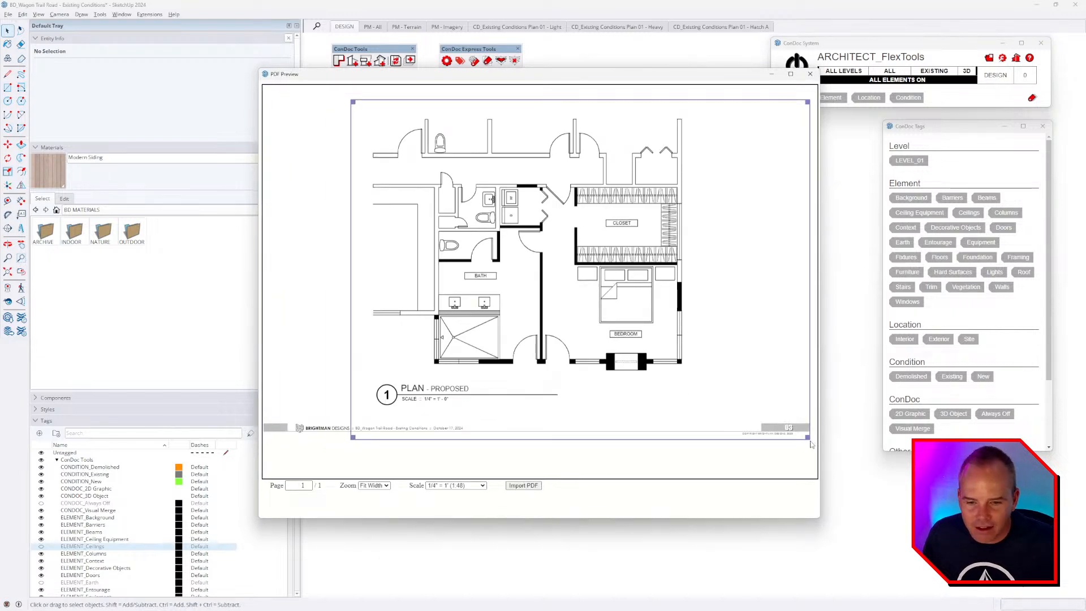
pyautogui.moveTo(810, 445); pyautogui.dragTo(752, 376)
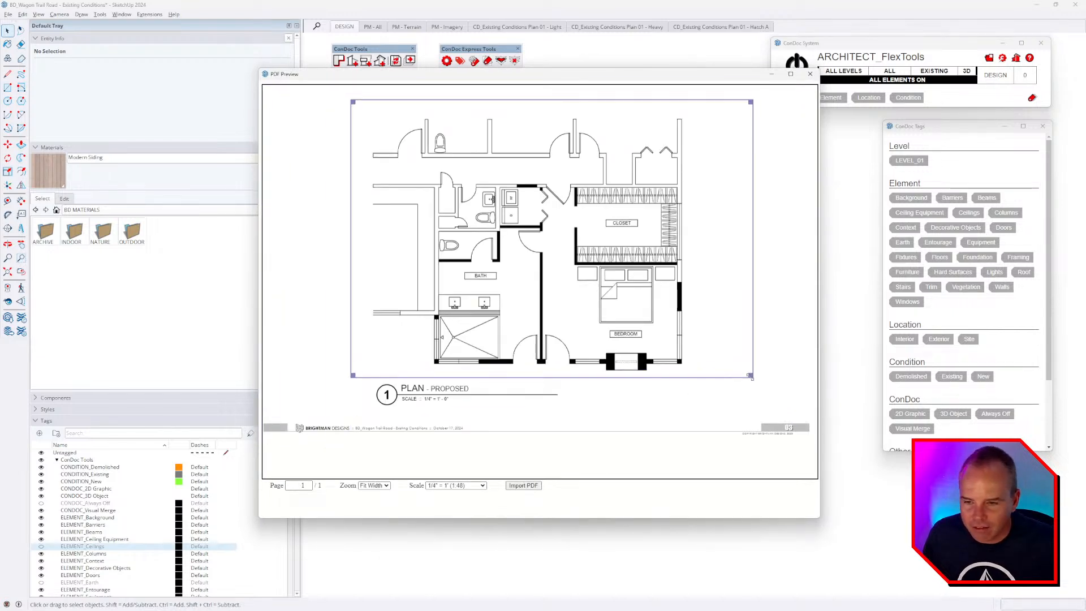
pyautogui.click(525, 486)
# Select the newly imported plan beneath the house and move it vertically along the blue axis to above the roof.
pyautogui.moveTo(771, 274); pyautogui.dragTo(762, 140, button='middle')
pyautogui.scroll(-3, 634, 329)
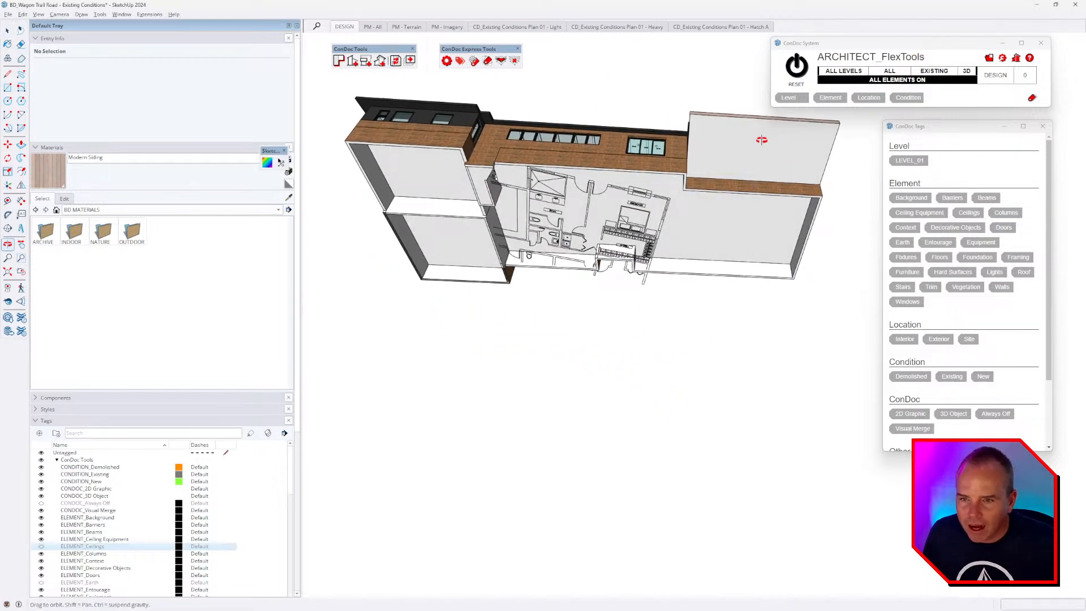
pyautogui.press('space')
pyautogui.click(659, 218)
pyautogui.scroll(4, 666, 215)
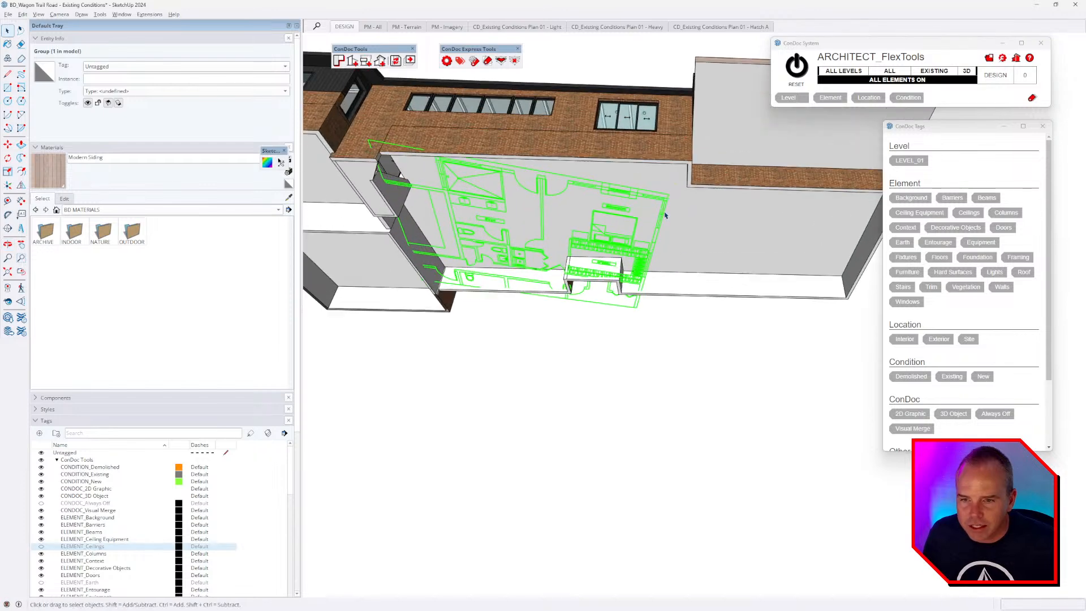
pyautogui.press('m')
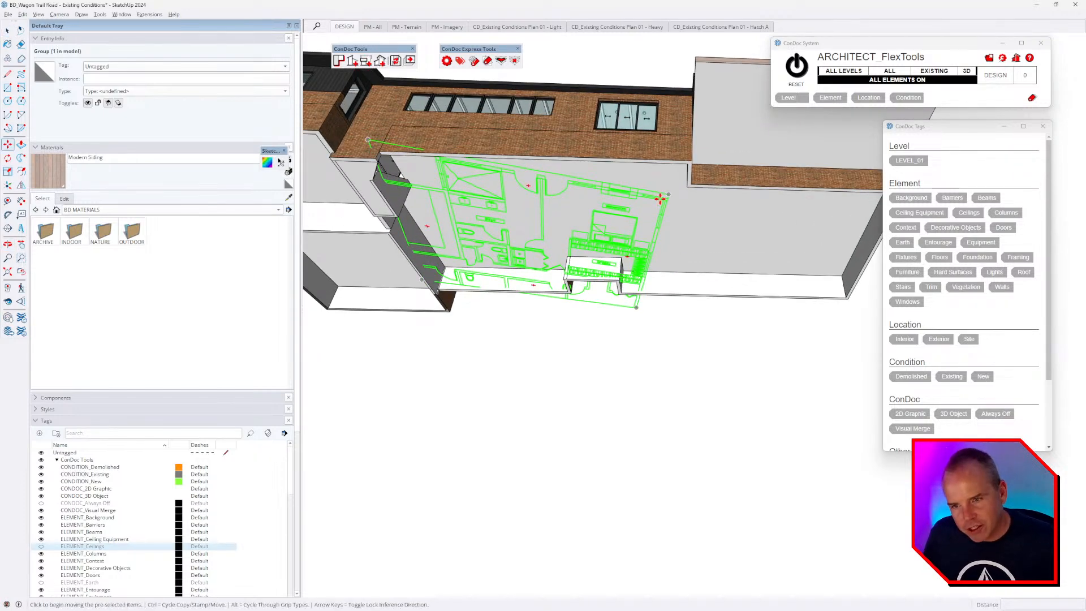
pyautogui.click(660, 198)
pyautogui.moveTo(661, 205); pyautogui.dragTo(642, 582, button='middle')
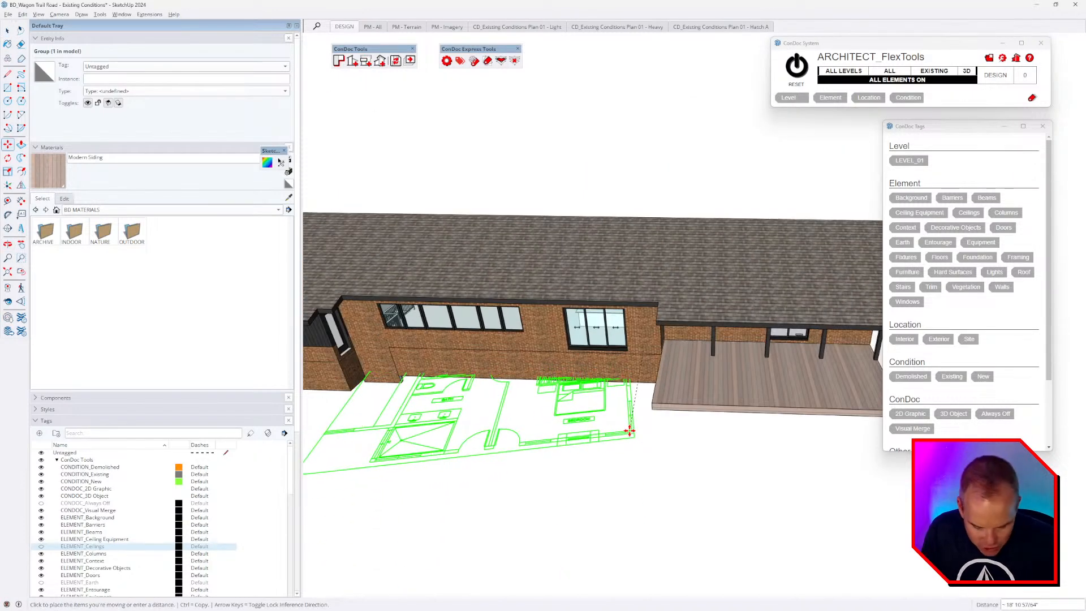
pyautogui.press('Up')
pyautogui.scroll(-4, 696, 179)
pyautogui.click(696, 179)
pyautogui.moveTo(740, 209); pyautogui.dragTo(707, 266, button='middle')
pyautogui.scroll(1, 739, 182)
pyautogui.press('space')
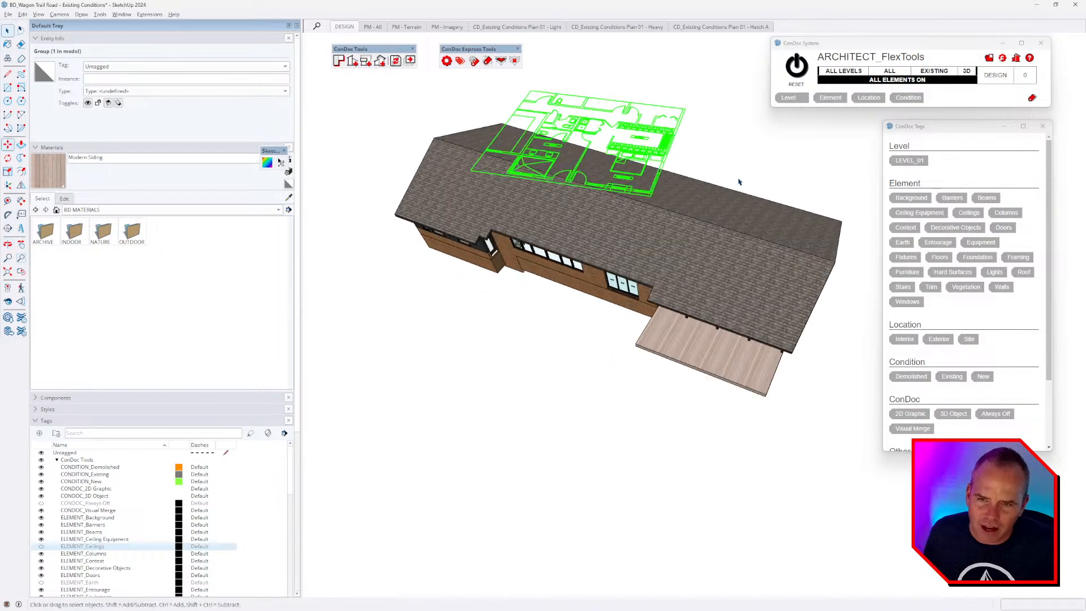
# Deselect the plan and hide all roof-tagged elements with the ConDoc Express hide tool to expose the house interior.
pyautogui.scroll(1, 740, 182)
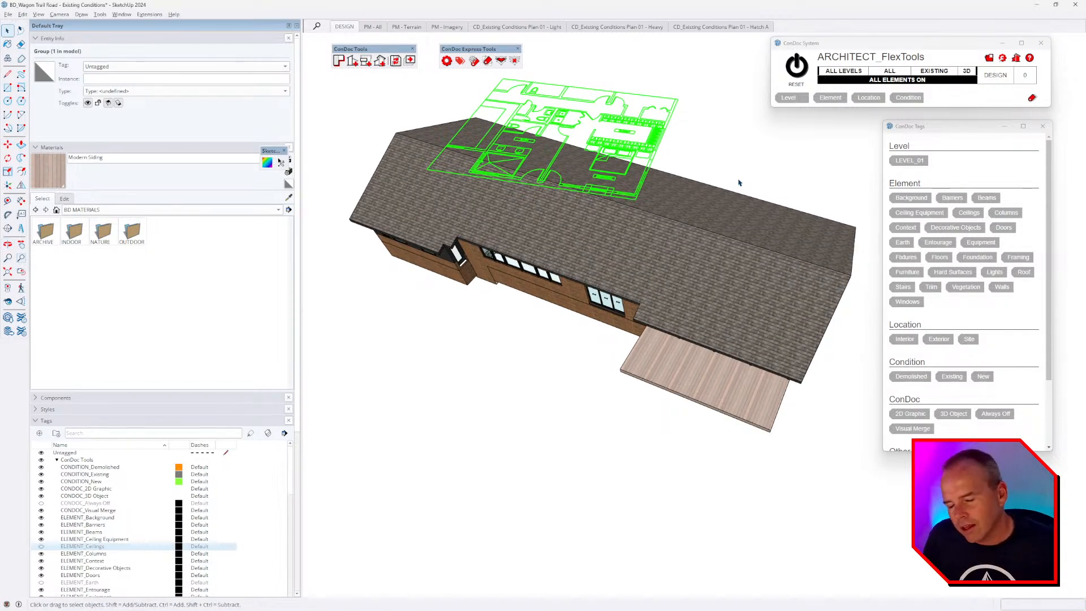
pyautogui.moveTo(628, 246); pyautogui.dragTo(734, 232, button='middle')
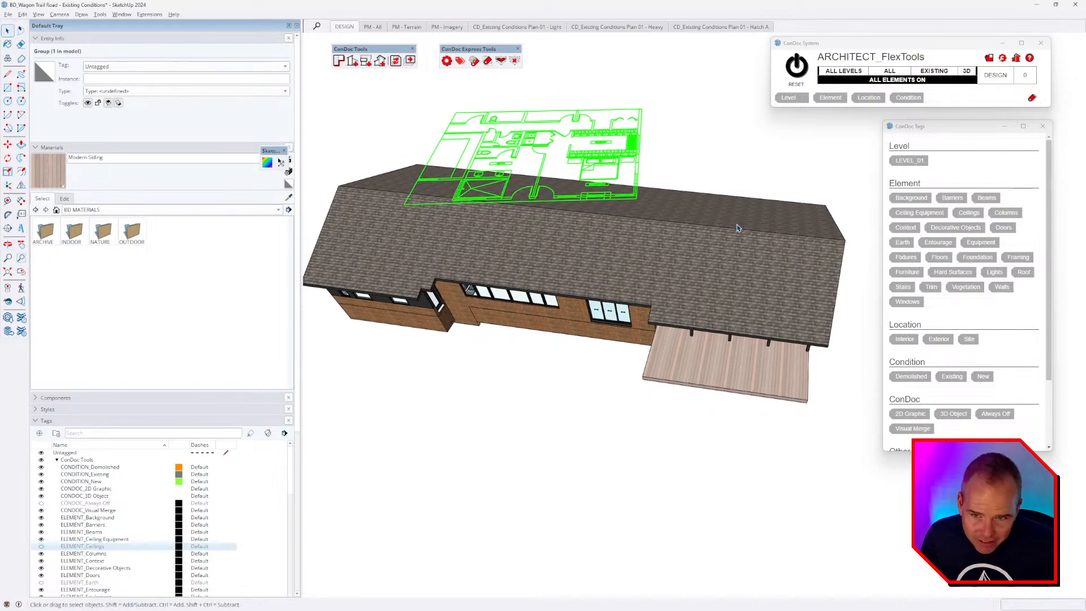
pyautogui.click(727, 137)
pyautogui.click(474, 61)
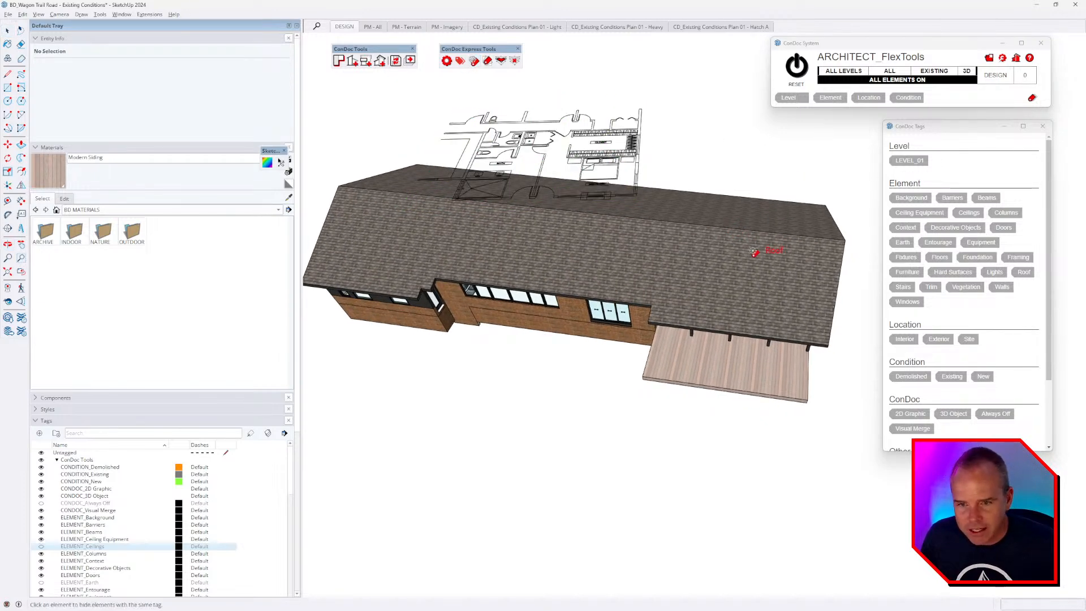
pyautogui.click(757, 283)
pyautogui.press('space')
pyautogui.moveTo(719, 250); pyautogui.dragTo(723, 262, button='middle')
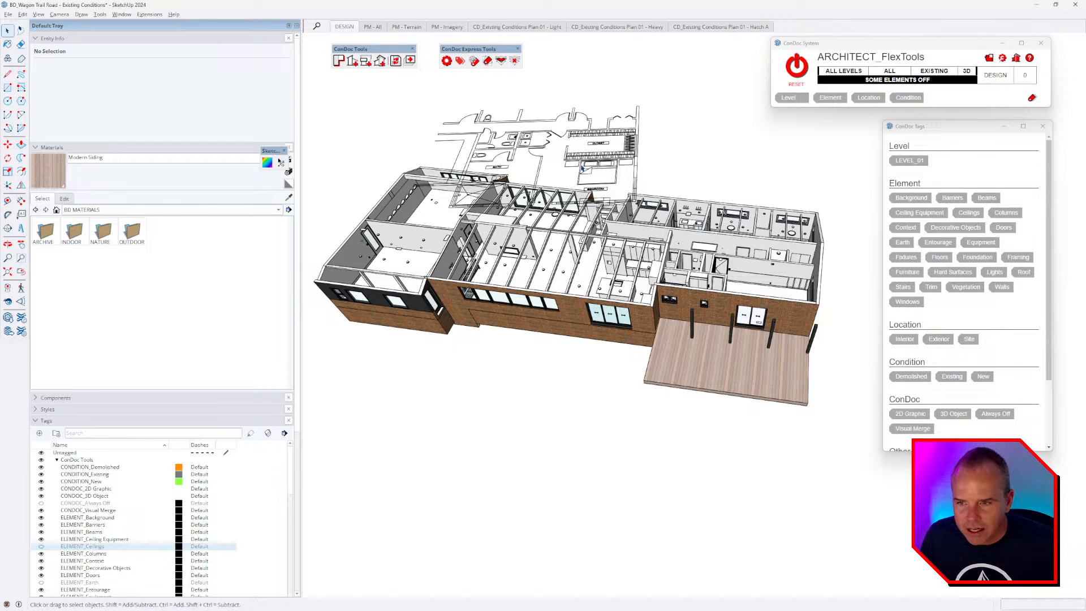
# Move the imported plan group sideways into open space beside the house, beyond the end with the wood deck.
pyautogui.click(583, 168)
pyautogui.scroll(3, 484, 153)
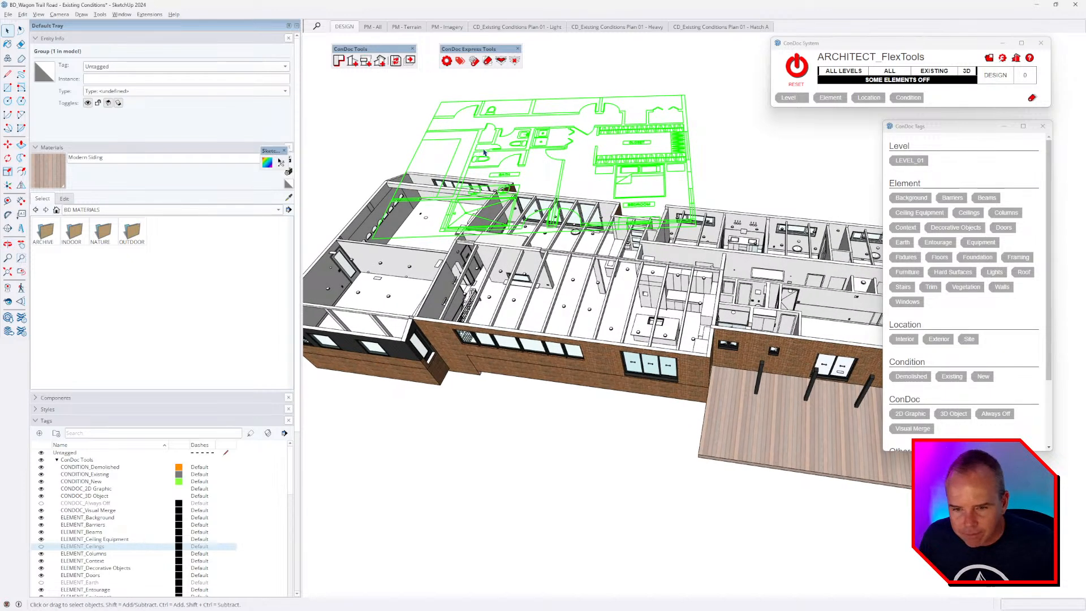
pyautogui.press('m')
pyautogui.click(577, 424)
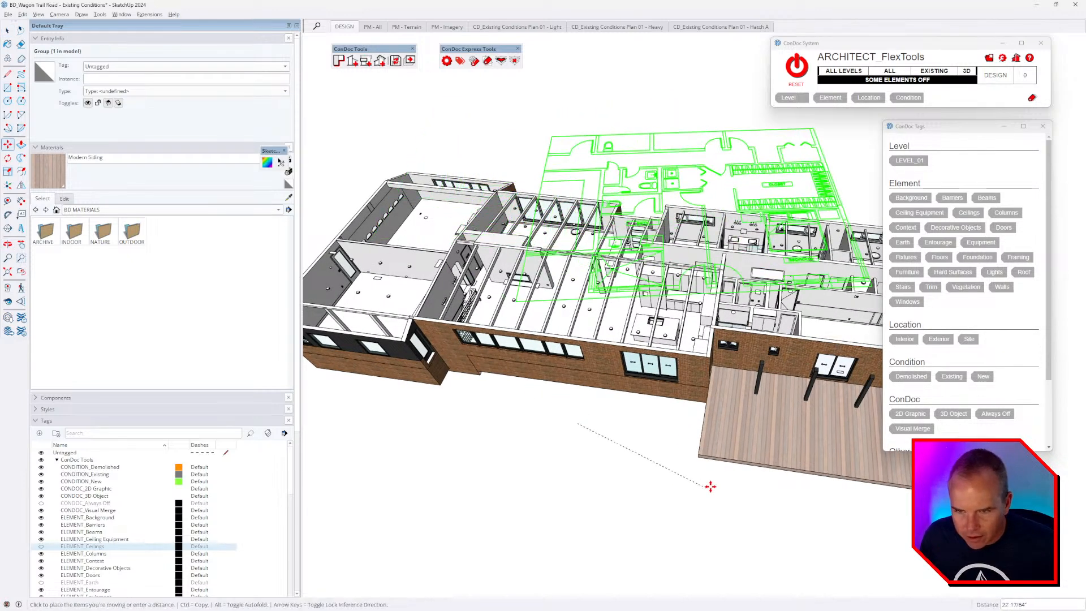
pyautogui.scroll(-3, 717, 475)
pyautogui.keyDown('shift'); pyautogui.moveTo(776, 494); pyautogui.dragTo(528, 438, button='middle'); pyautogui.keyUp('shift')
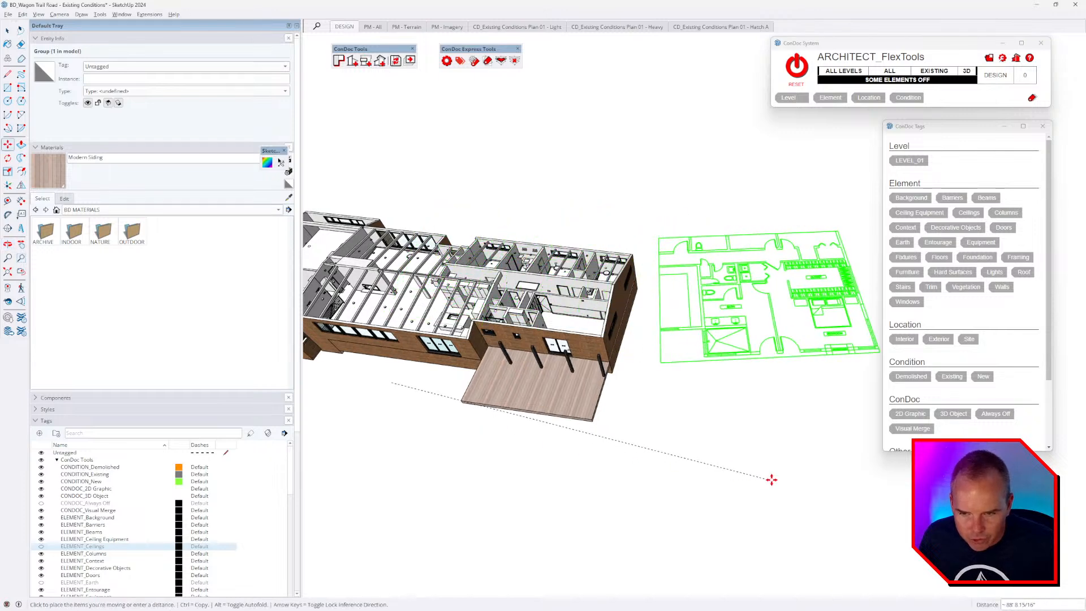
pyautogui.click(735, 438)
pyautogui.press('space')
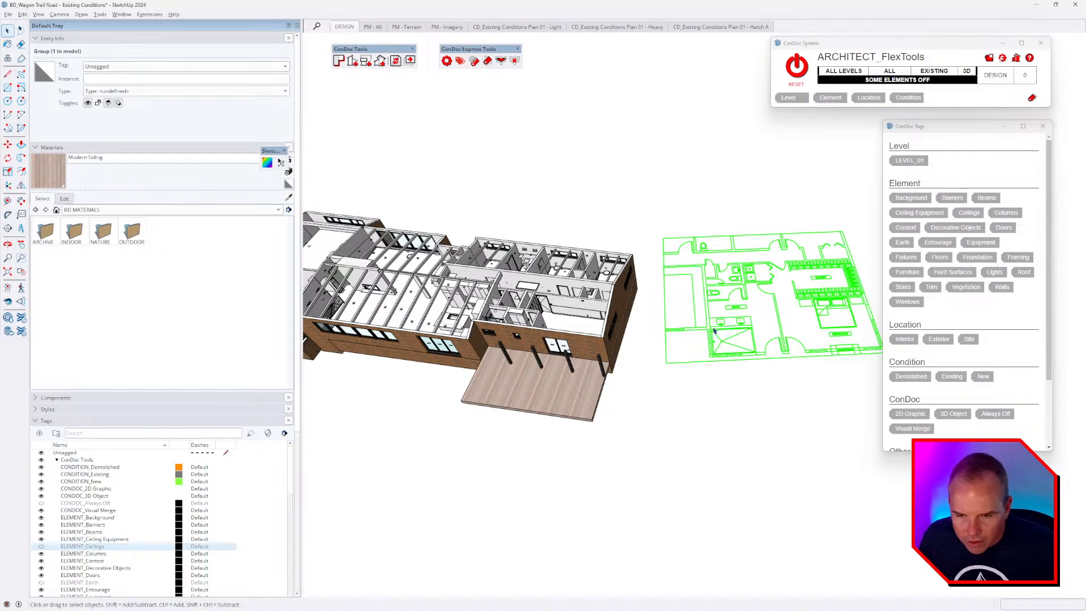
# Move the plan by its wall corner onto the house's exterior brick corner beside the wood deck.
pyautogui.scroll(8, 714, 331)
pyautogui.press('m')
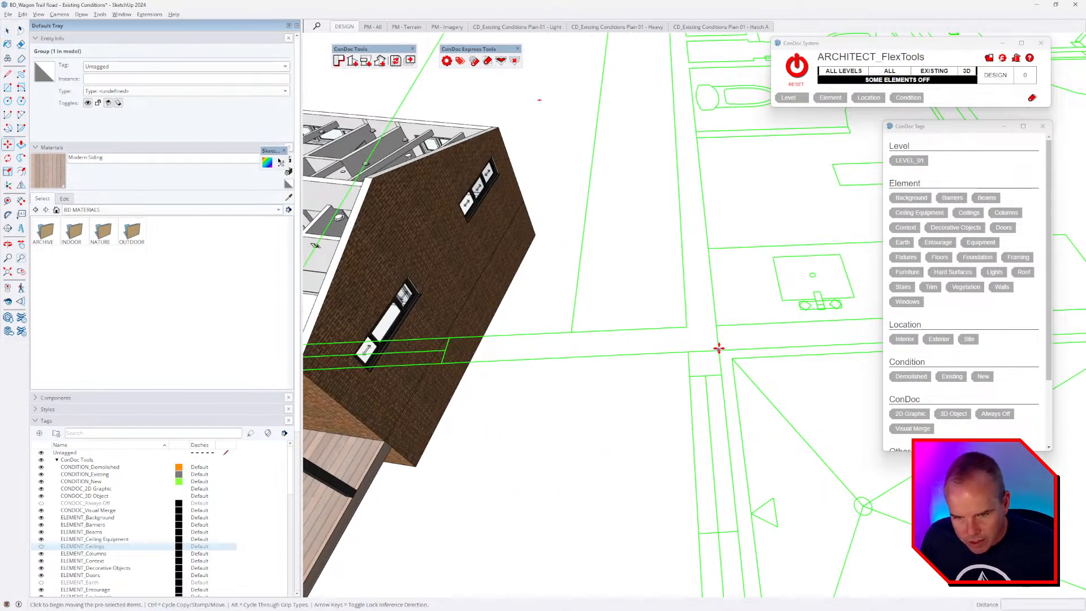
pyautogui.moveTo(718, 348); pyautogui.dragTo(852, 297, button='middle')
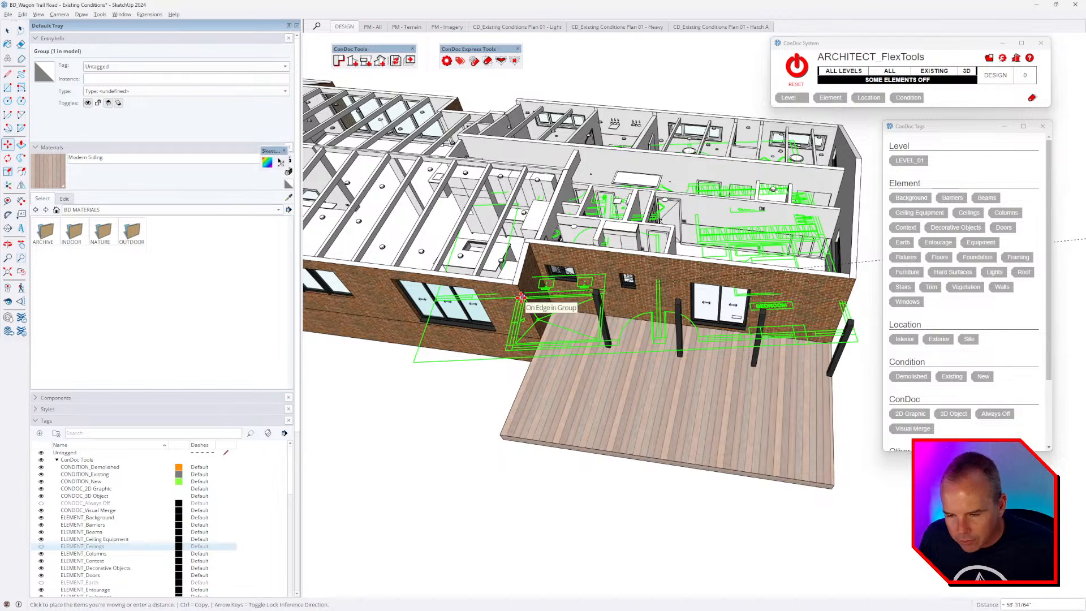
pyautogui.click(521, 297)
pyautogui.scroll(5, 527, 306)
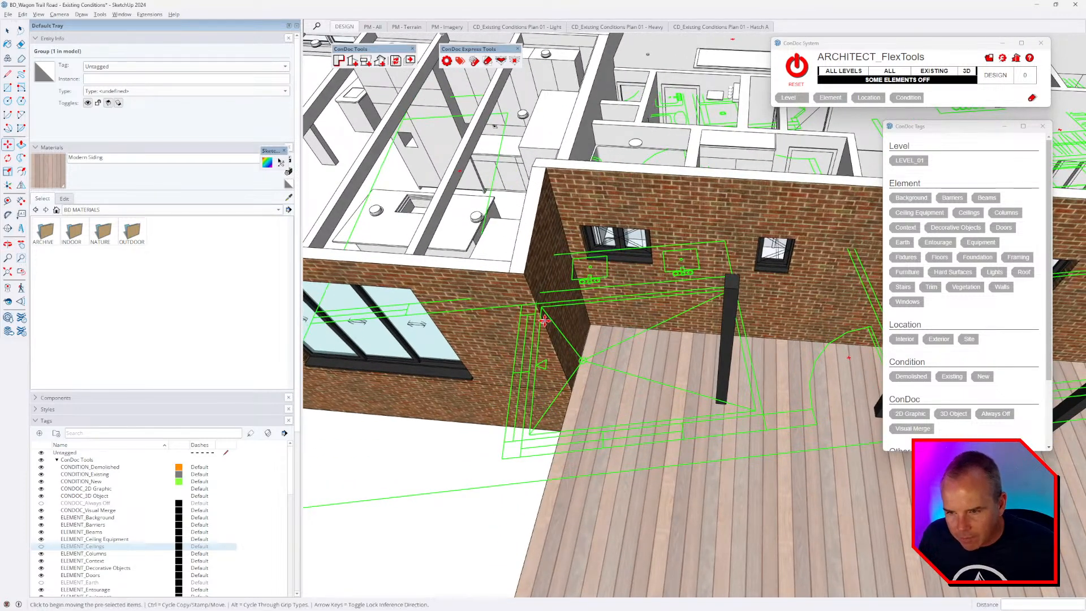
# Rotate the plan about that brick corner until its wall line runs parallel to the house's exterior wall.
pyautogui.press('q')
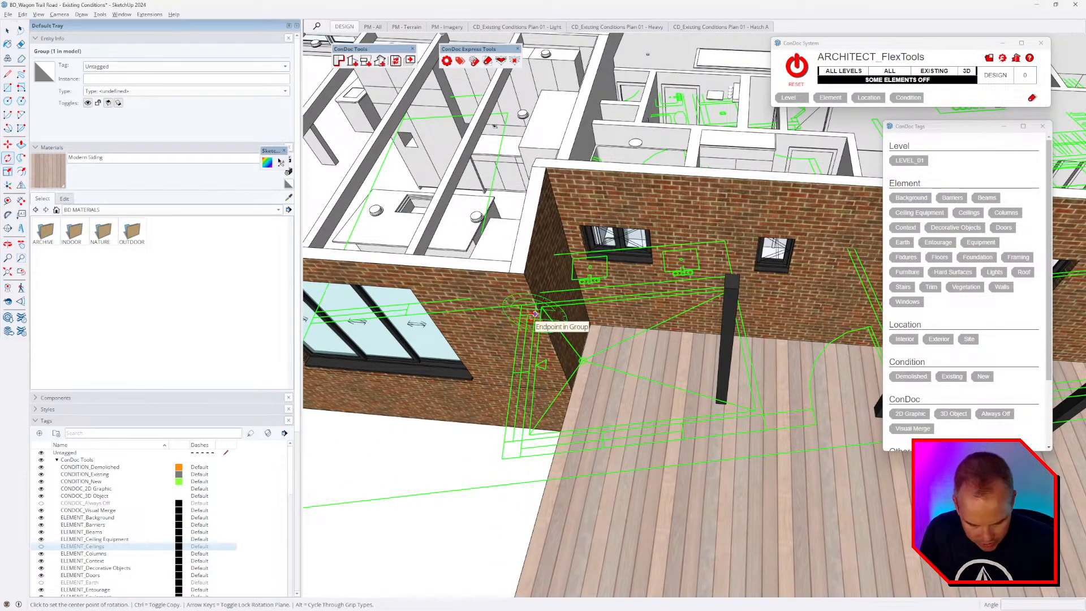
pyautogui.scroll(2, 520, 315)
pyautogui.scroll(2, 520, 315)
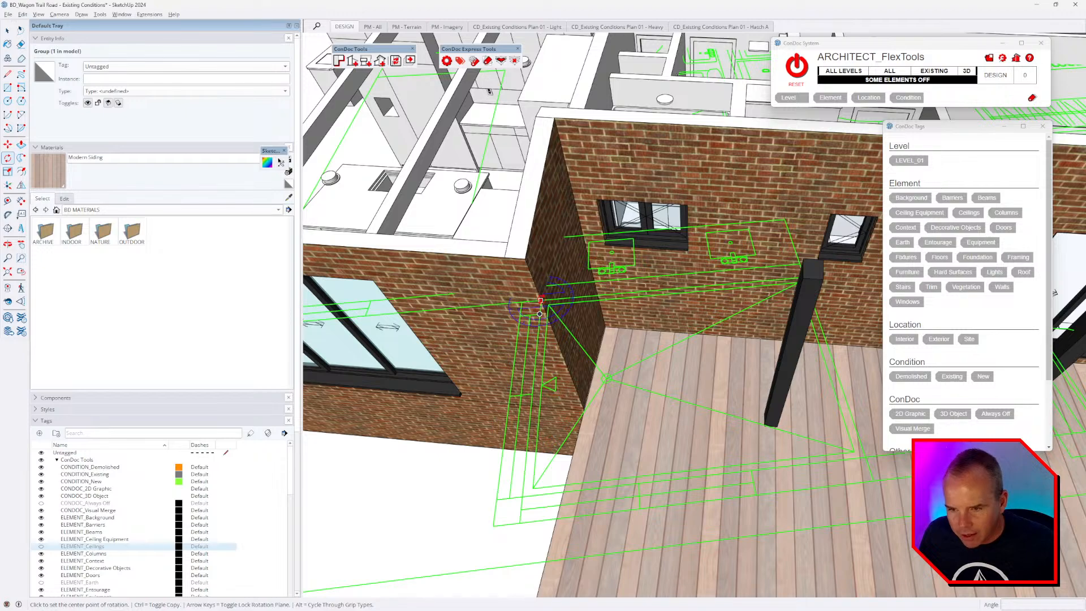
pyautogui.scroll(3, 537, 306)
pyautogui.click(544, 301)
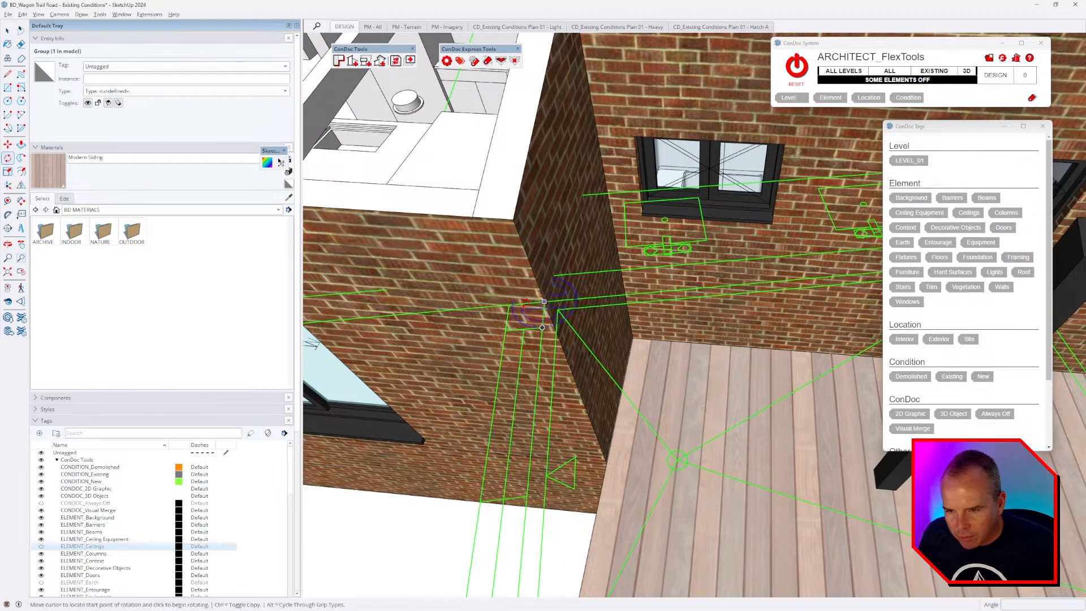
pyautogui.click(470, 309)
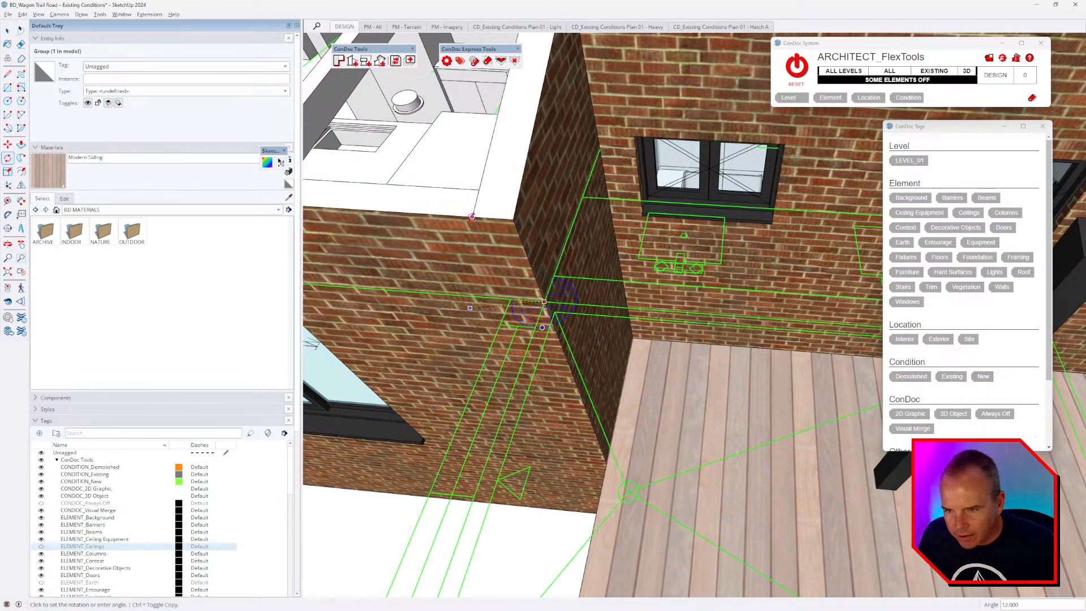
pyautogui.click(472, 216)
pyautogui.scroll(-5, 570, 288)
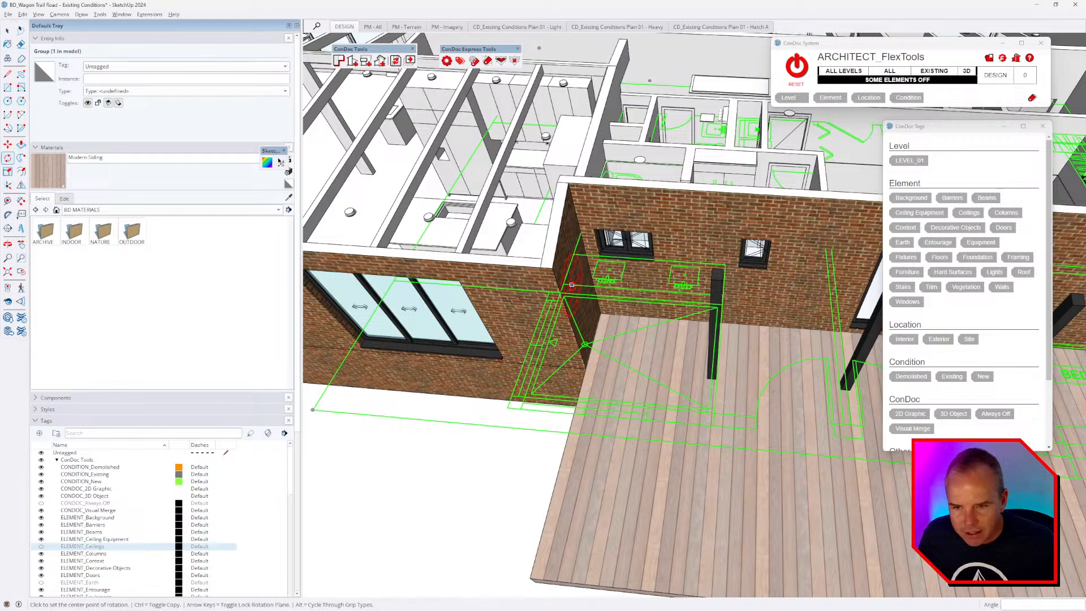
pyautogui.scroll(-3, 572, 284)
pyautogui.moveTo(637, 380); pyautogui.dragTo(651, 480, button='middle')
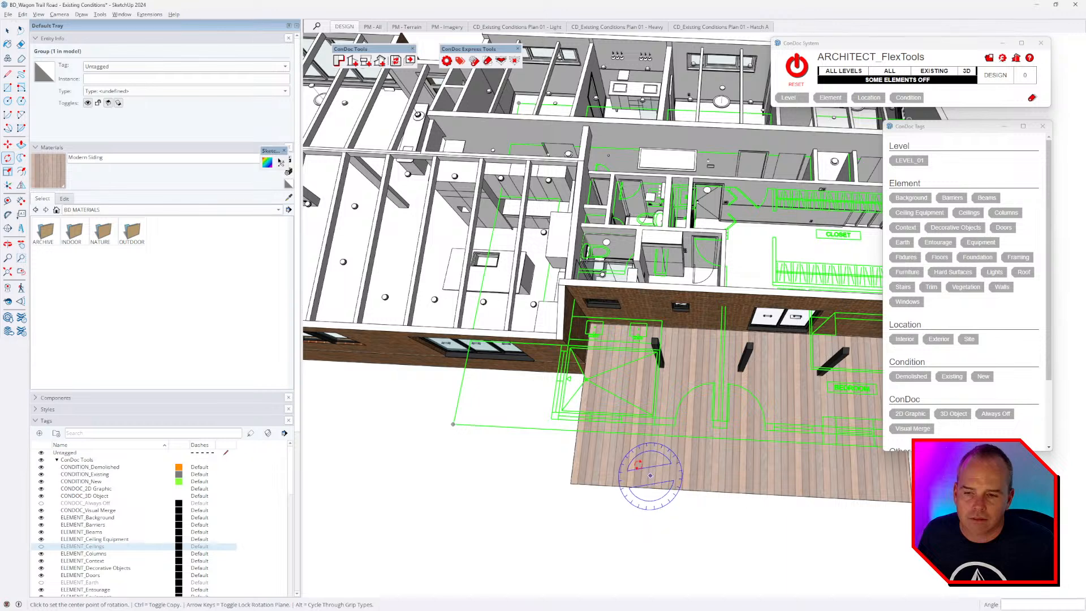
pyautogui.scroll(2, 615, 388)
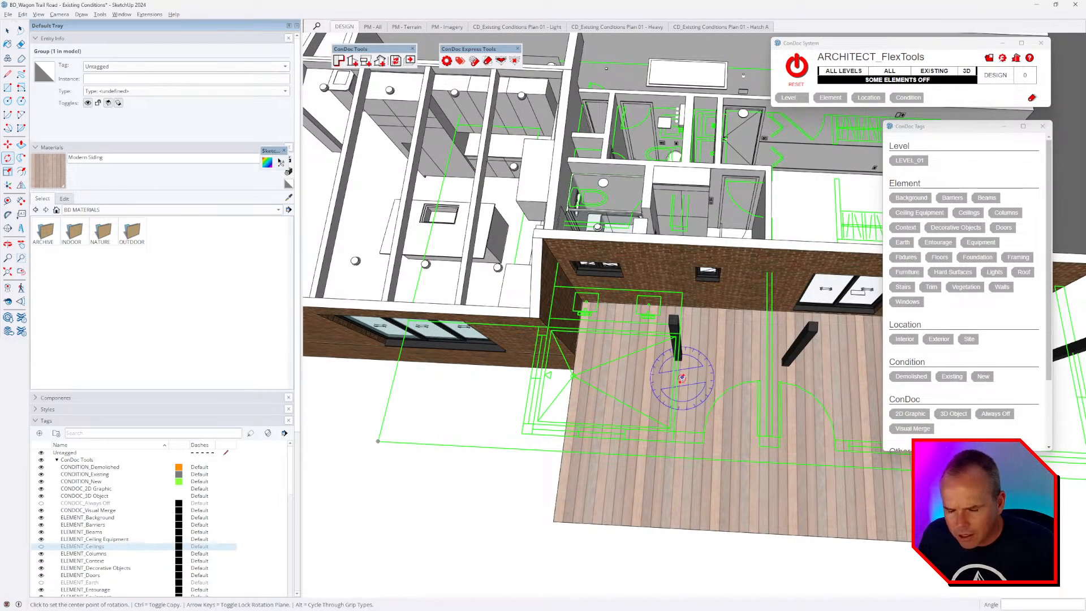
pyautogui.press('space')
pyautogui.scroll(-2, 537, 414)
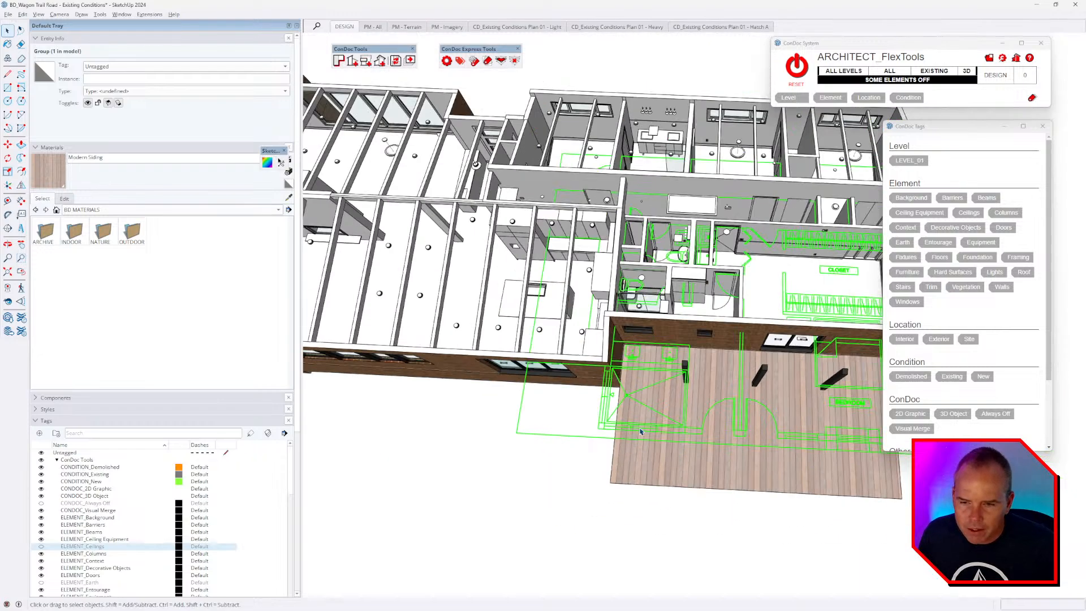
# Move the plan straight down along the blue axis onto the surface of the wood deck.
pyautogui.moveTo(537, 414); pyautogui.dragTo(659, 390, button='middle')
pyautogui.scroll(2, 626, 357)
pyautogui.scroll(2, 659, 389)
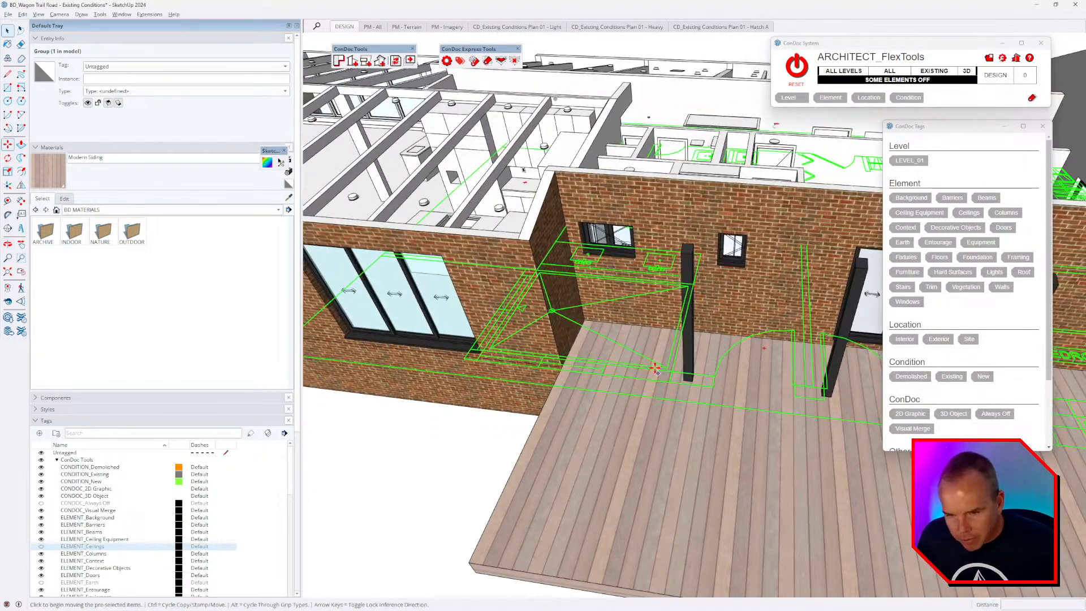
pyautogui.press('m')
pyautogui.scroll(-2, 650, 366)
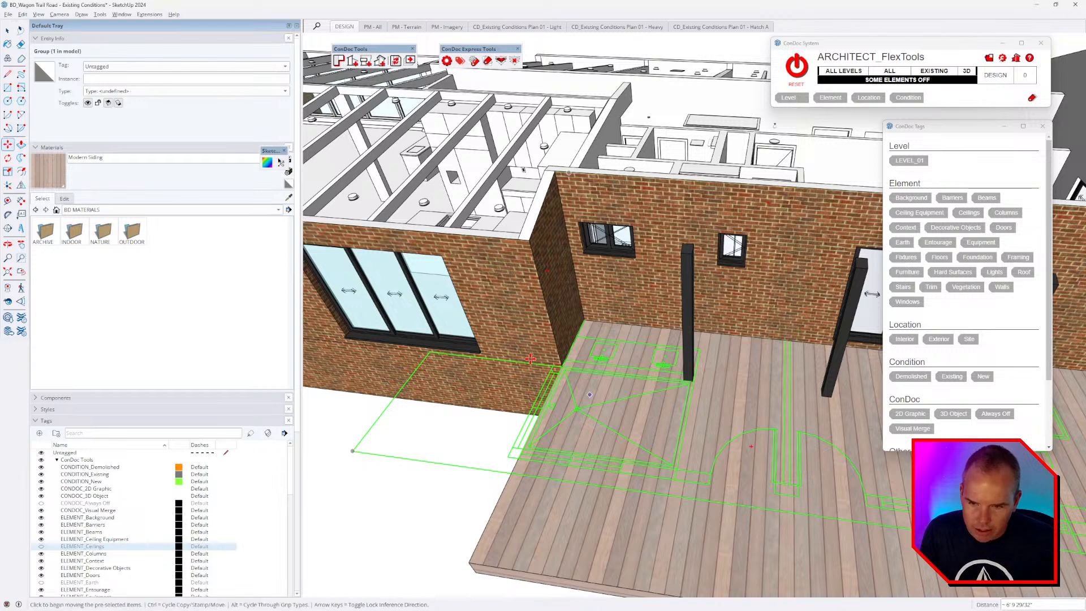
pyautogui.scroll(-3, 650, 367)
# Tag the plan group with ConDoc as LEVEL_01, Background, Interior and Exterior, with the condition New.
pyautogui.click(909, 160)
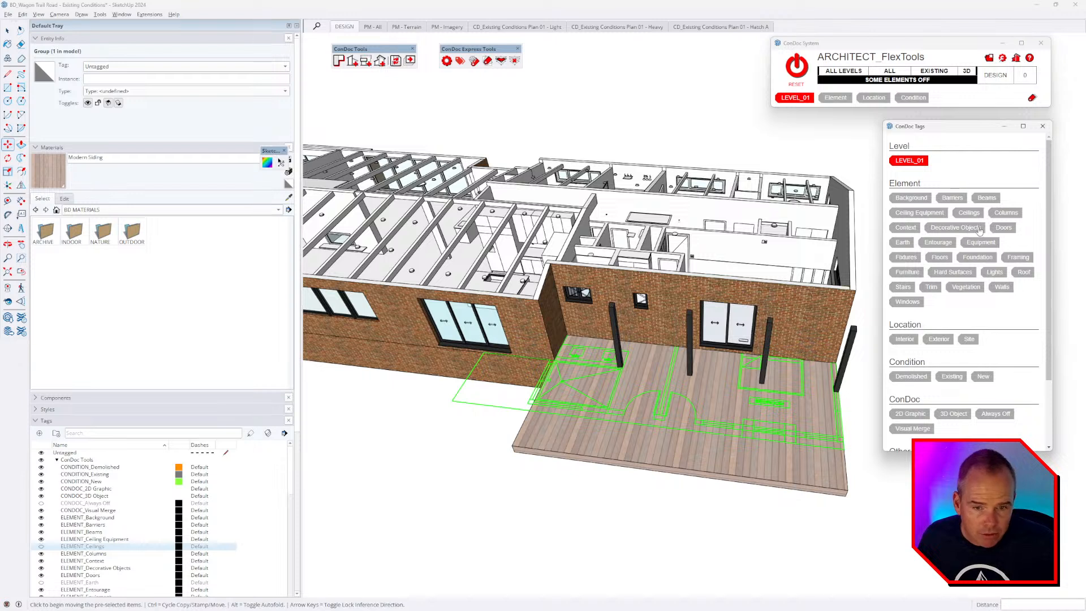
pyautogui.click(912, 198)
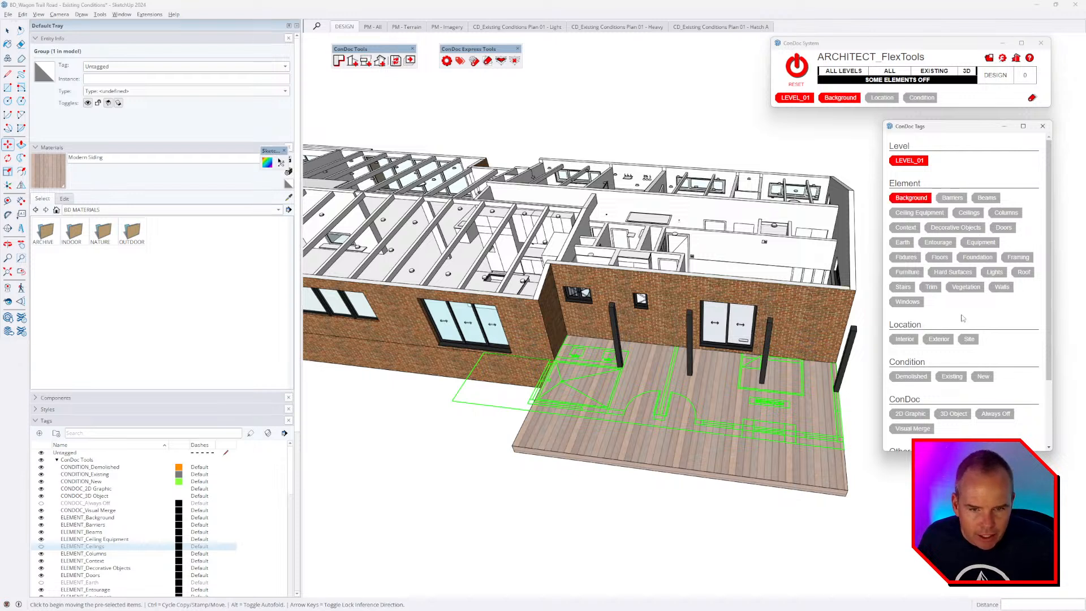
pyautogui.click(909, 340)
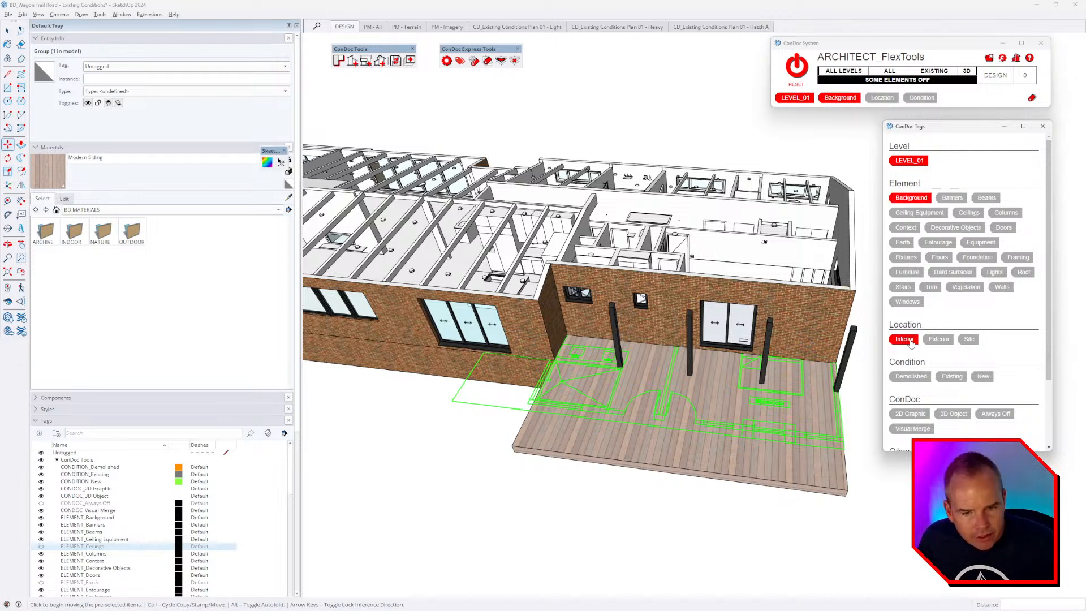
pyautogui.click(937, 341)
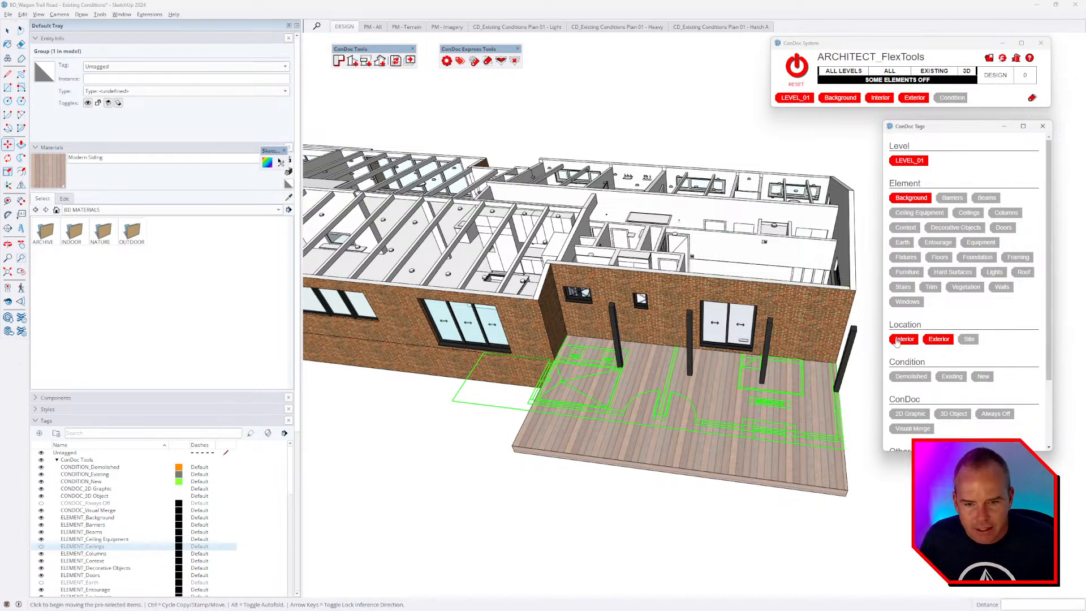
pyautogui.moveTo(863, 453); pyautogui.dragTo(796, 433, button='middle')
pyautogui.press('space')
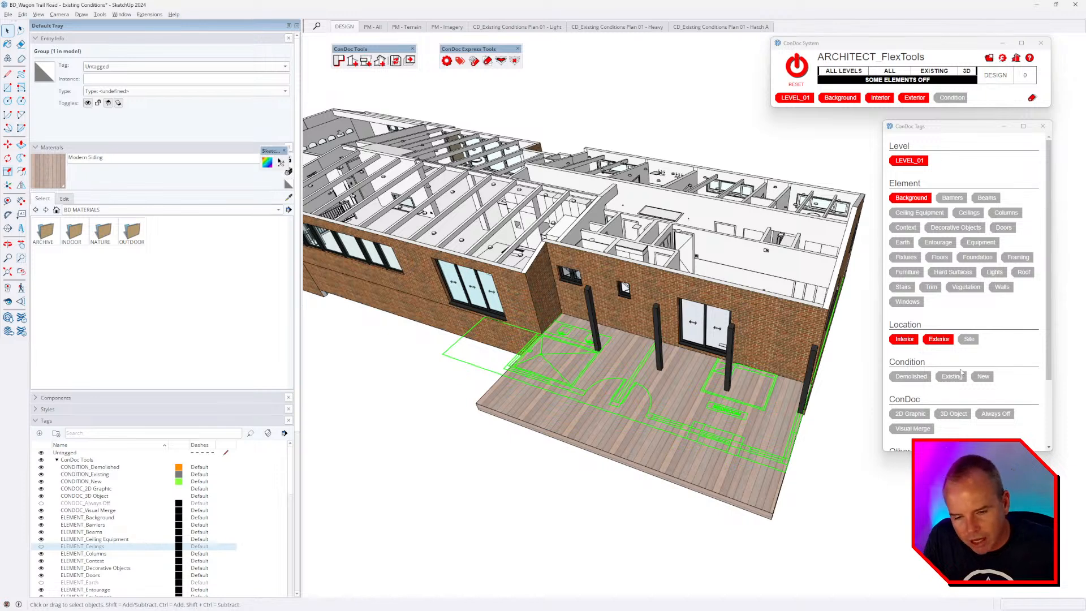
pyautogui.click(983, 376)
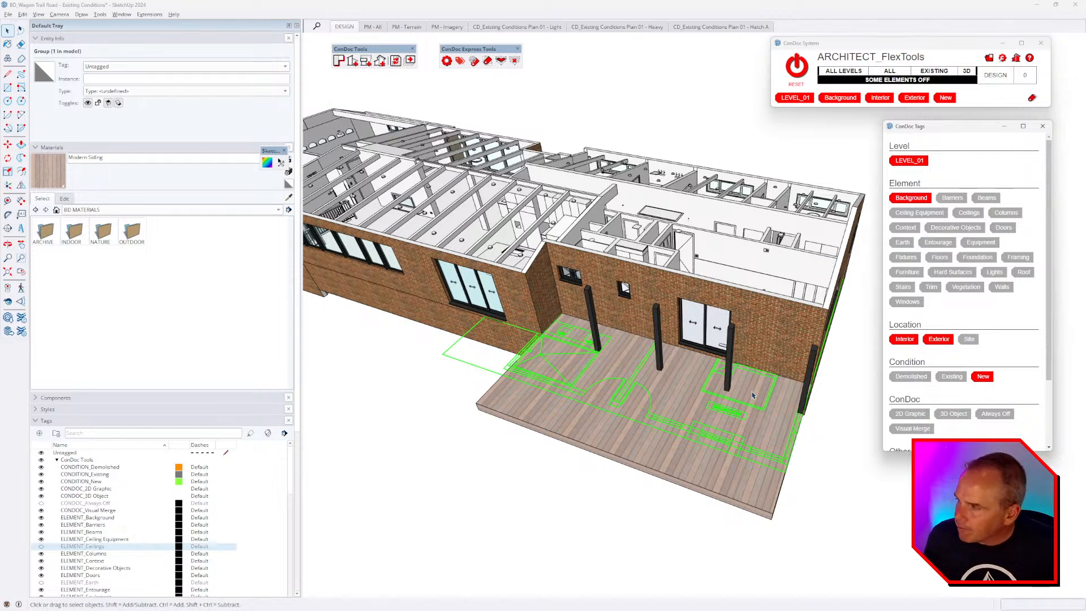
# Check the ConDoc tags of the existing deck and the imported plan by selecting each one in turn.
pyautogui.click(840, 453)
pyautogui.moveTo(839, 453); pyautogui.dragTo(792, 497, button='middle')
pyautogui.scroll(5, 792, 497)
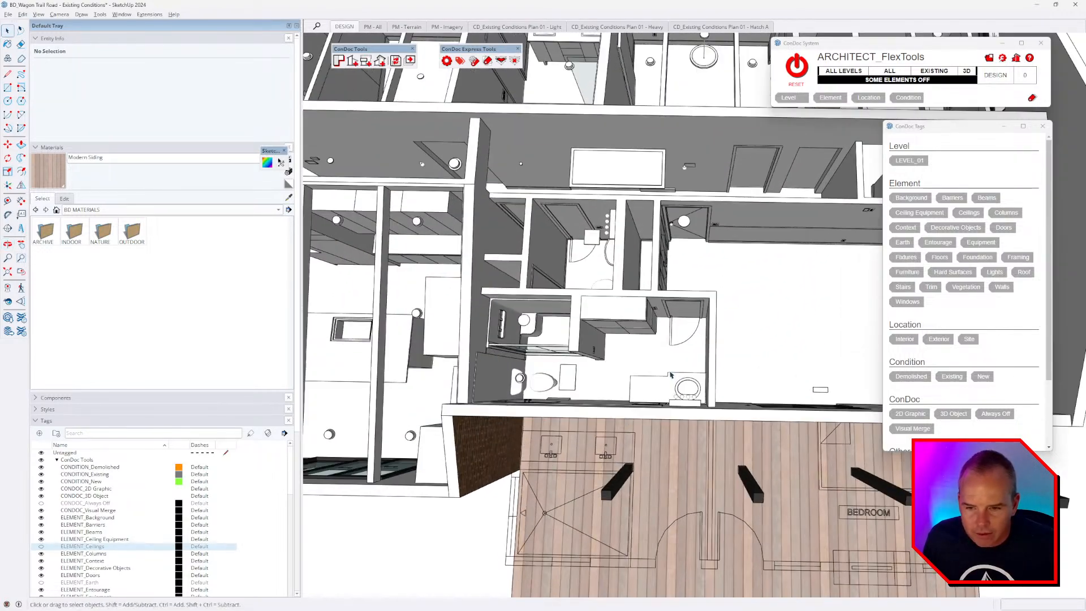
pyautogui.moveTo(715, 368); pyautogui.dragTo(707, 458, button='middle')
pyautogui.click(708, 460)
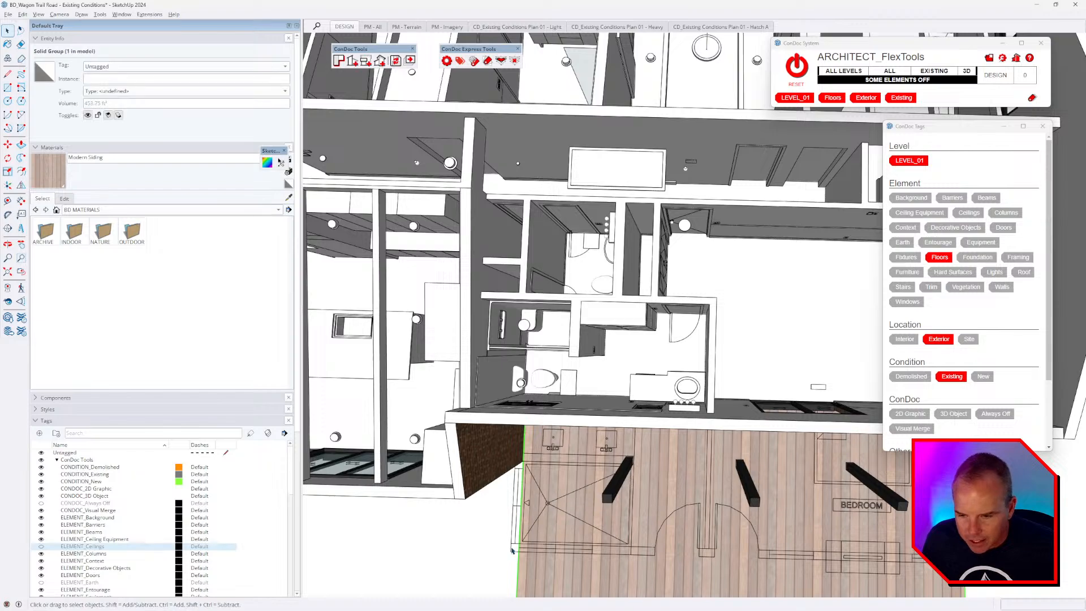
pyautogui.click(585, 496)
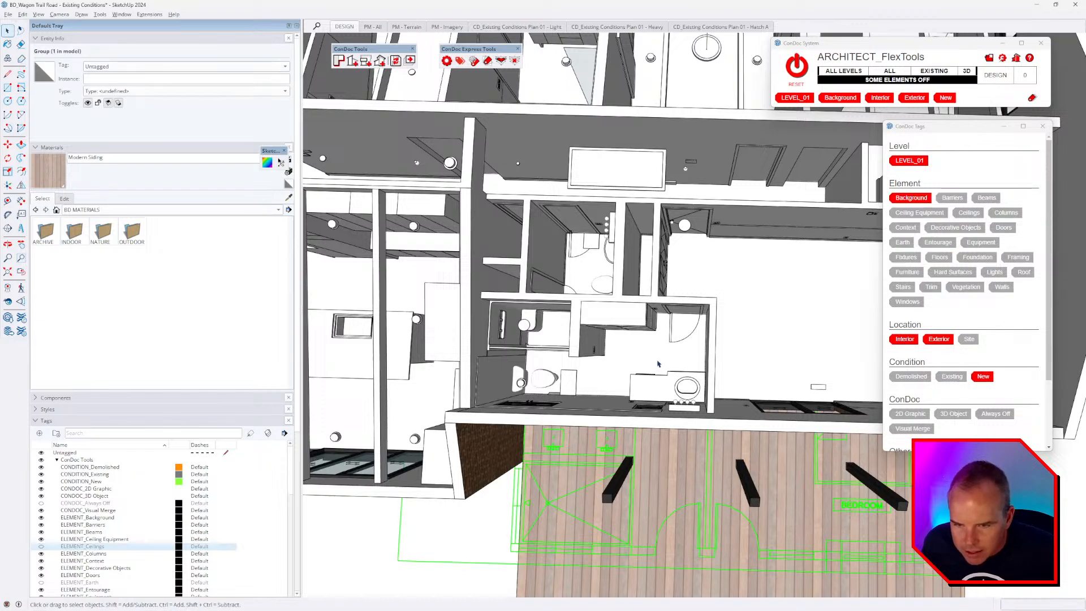
# Raise the tagged plan 6 inches vertically from the wood deck's surface so it overlays the interior floor.
pyautogui.scroll(-5, 658, 363)
pyautogui.moveTo(658, 364); pyautogui.dragTo(681, 399, button='middle')
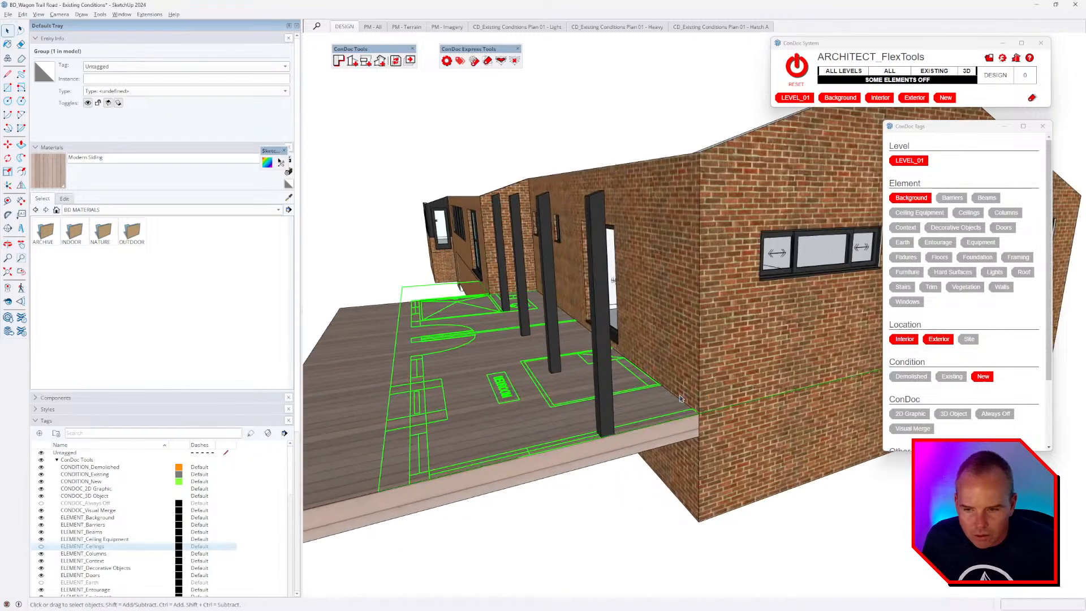
pyautogui.scroll(3, 669, 399)
pyautogui.press('m')
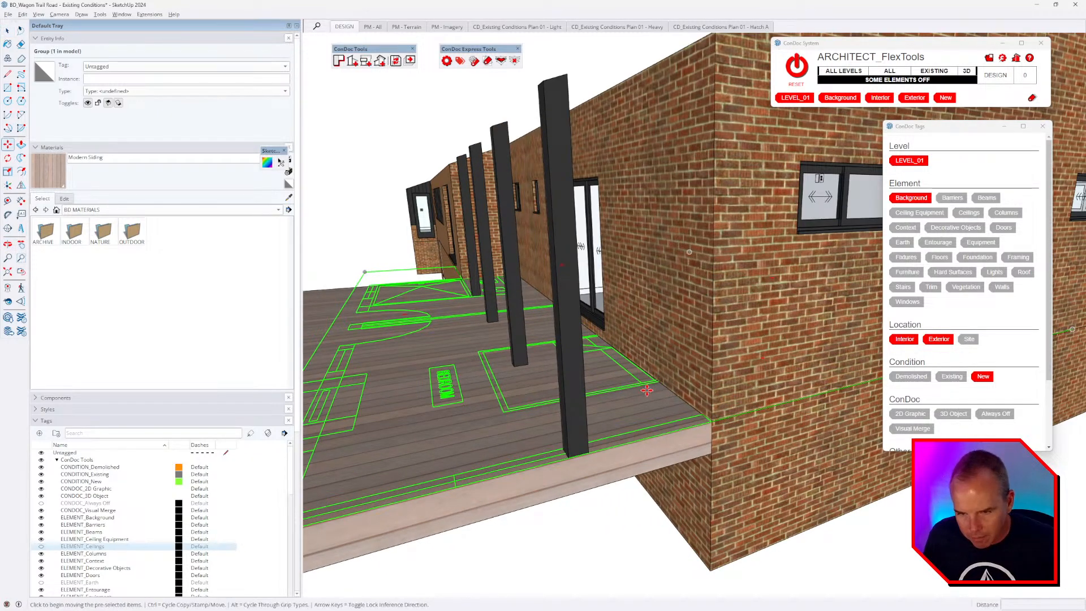
pyautogui.click(648, 391)
pyautogui.click(655, 360)
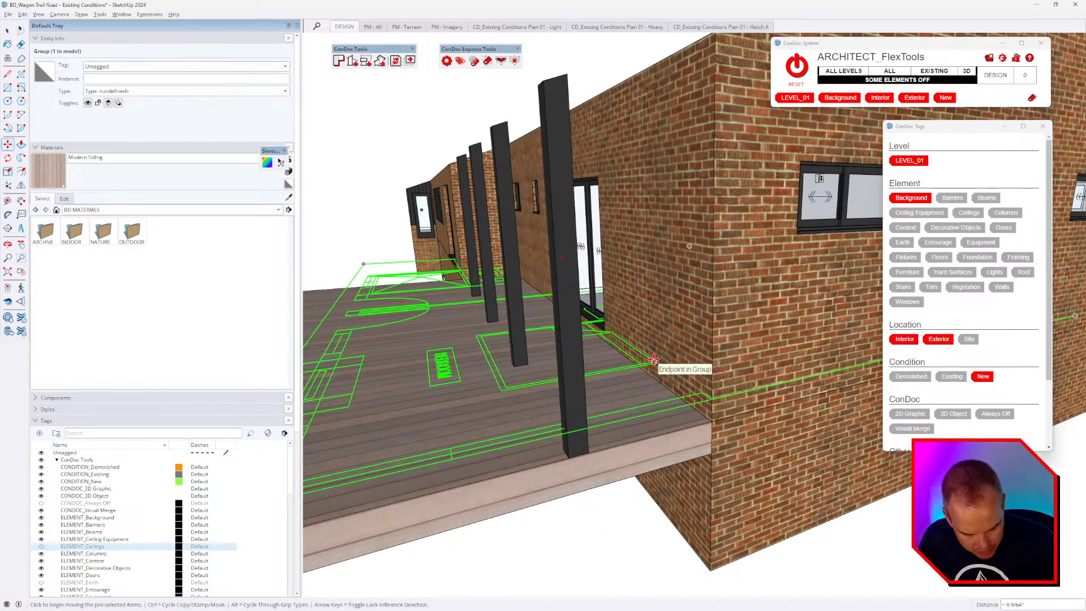
pyautogui.write('6')
pyautogui.press('Return')
pyautogui.moveTo(655, 359); pyautogui.dragTo(696, 396, button='middle')
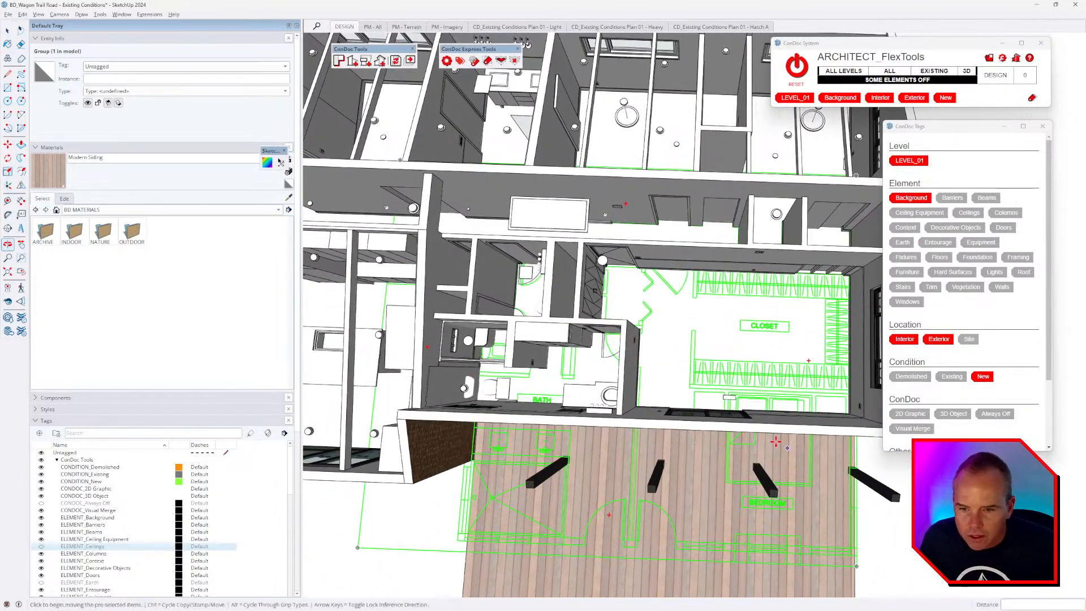
pyautogui.press('space')
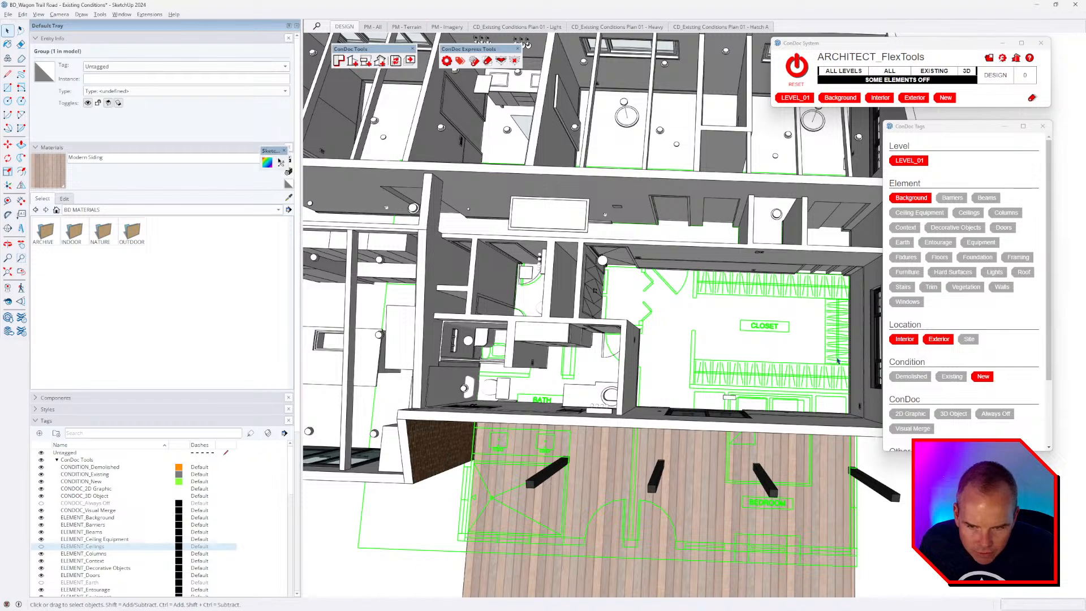
# Examine how the proposed bath, closet and bedroom layout lines up with the existing interior walls.
pyautogui.moveTo(782, 388); pyautogui.dragTo(783, 339, button='middle')
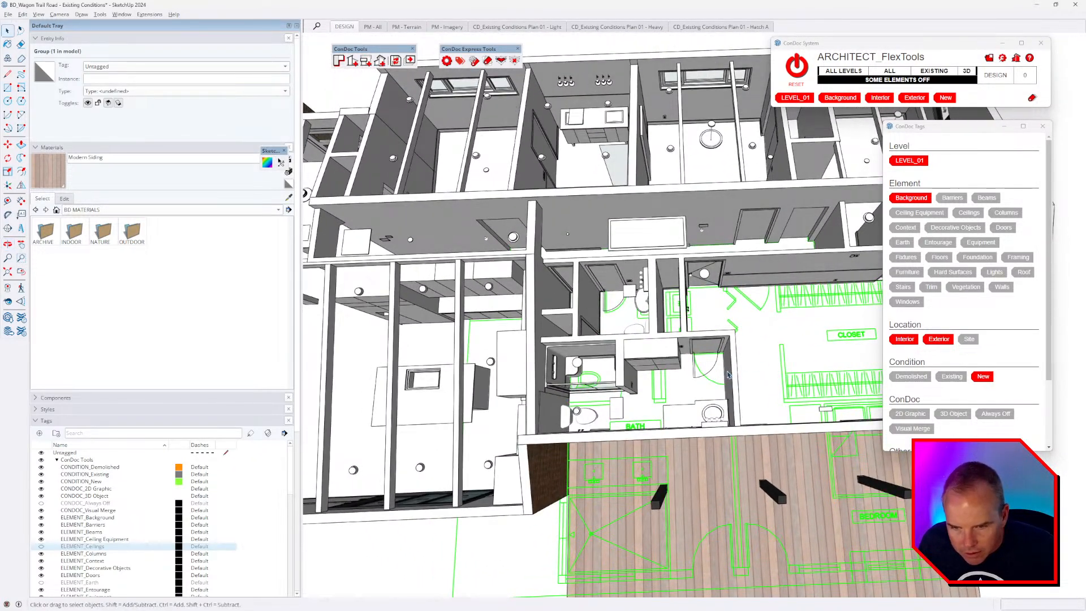
pyautogui.scroll(4, 729, 373)
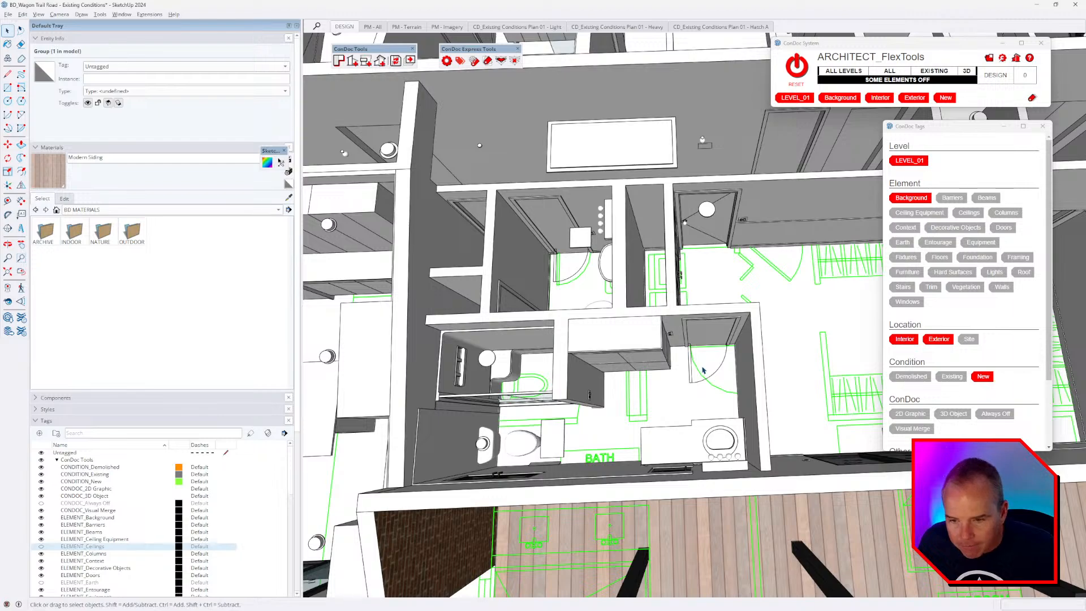
pyautogui.scroll(-3, 703, 371)
pyautogui.moveTo(704, 370); pyautogui.dragTo(690, 313, button='middle')
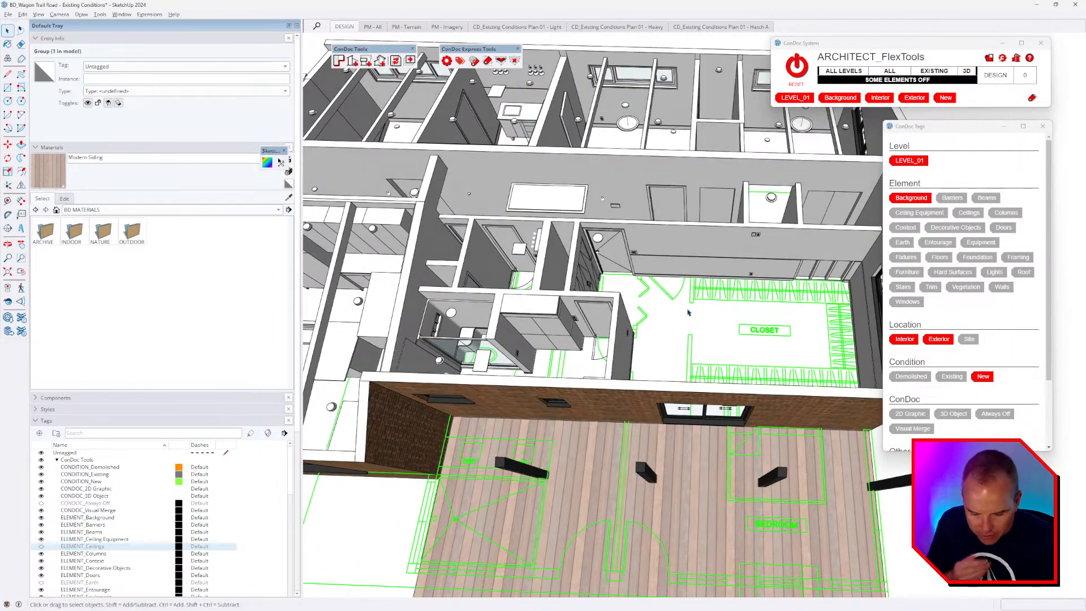